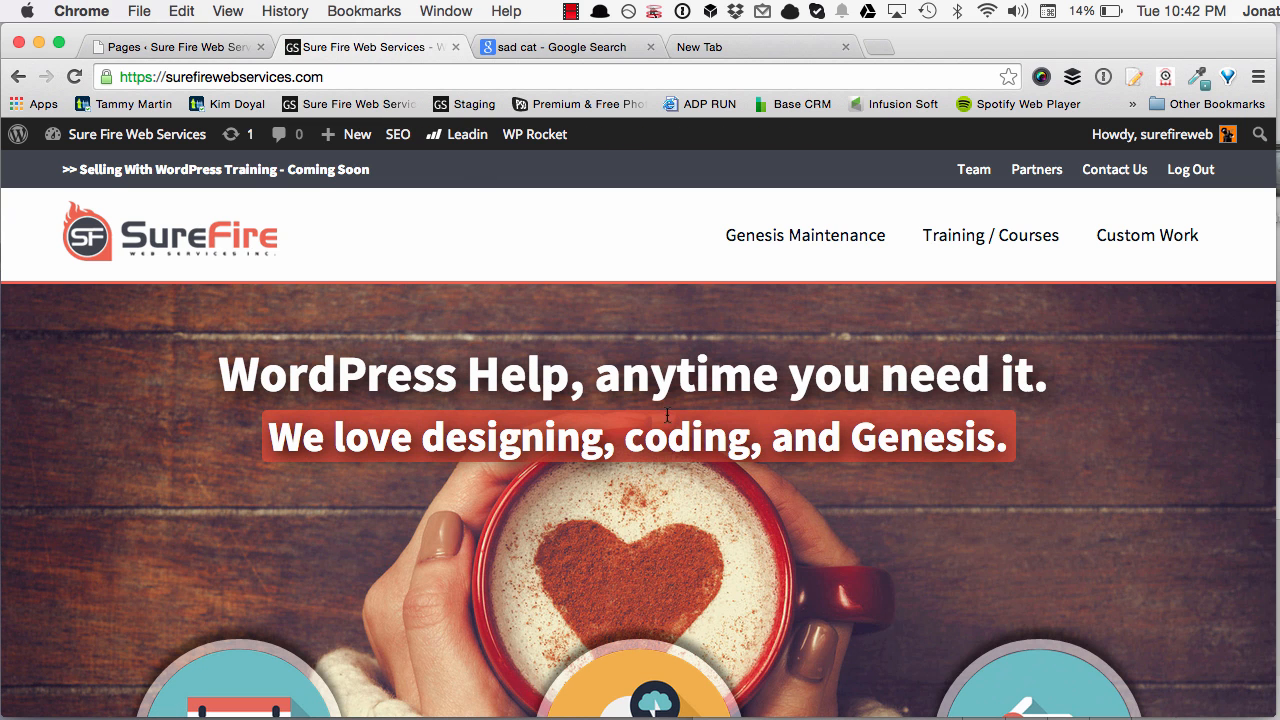
Follow the Beaver Builder link in the Sure Fire home page's footer
{"action": "scroll", "coordinate": [683, 450], "scroll_direction": "down", "scroll_amount": 5}
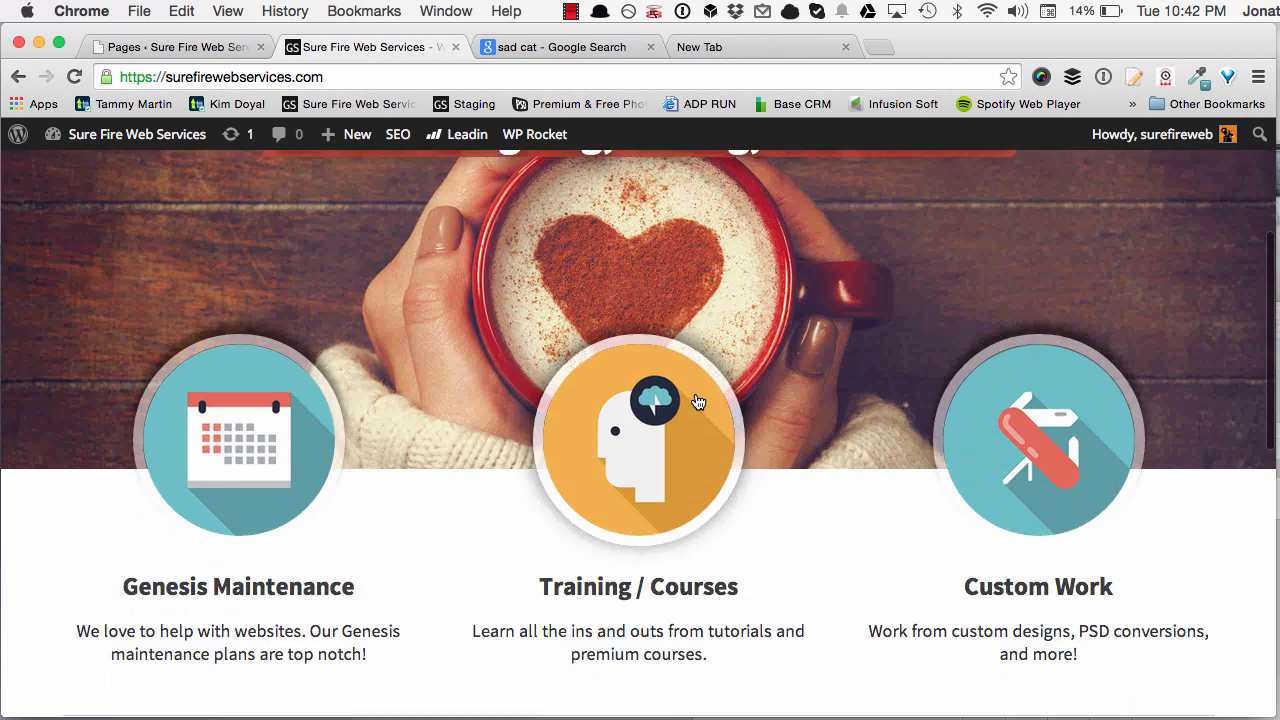
{"action": "scroll", "coordinate": [697, 400], "scroll_direction": "down", "scroll_amount": 10}
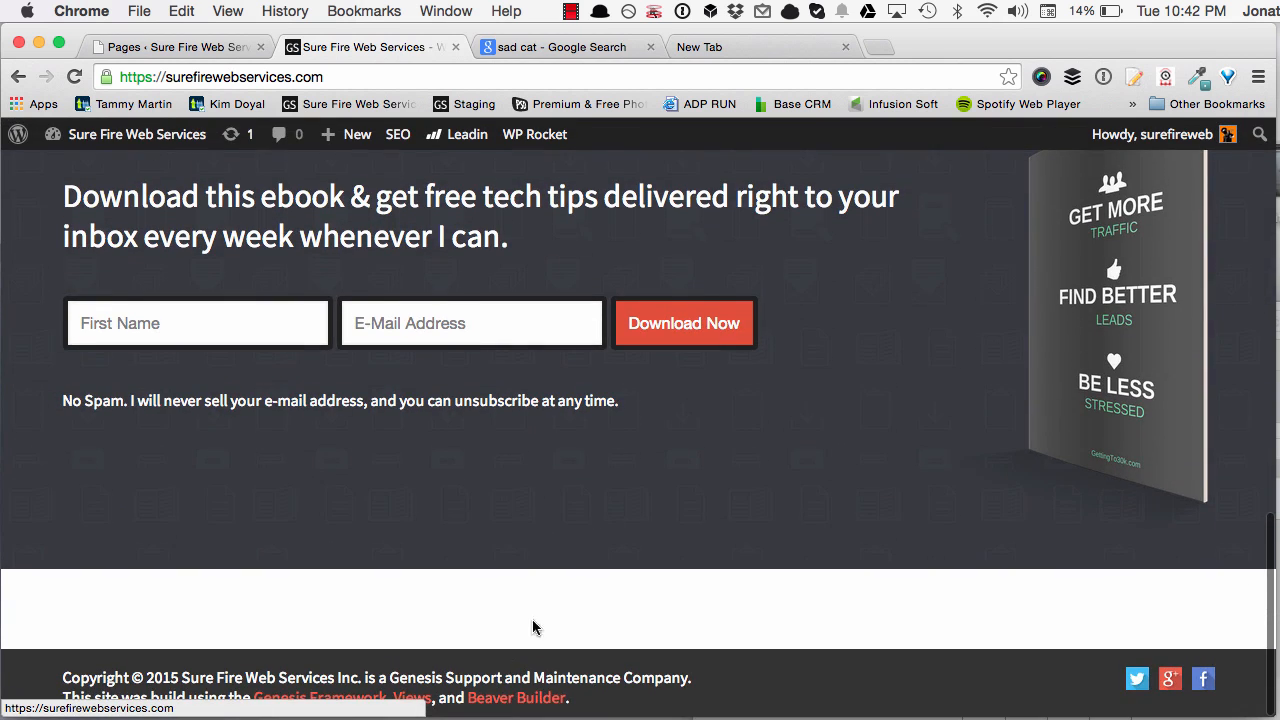
{"action": "left_click", "coordinate": [533, 704]}
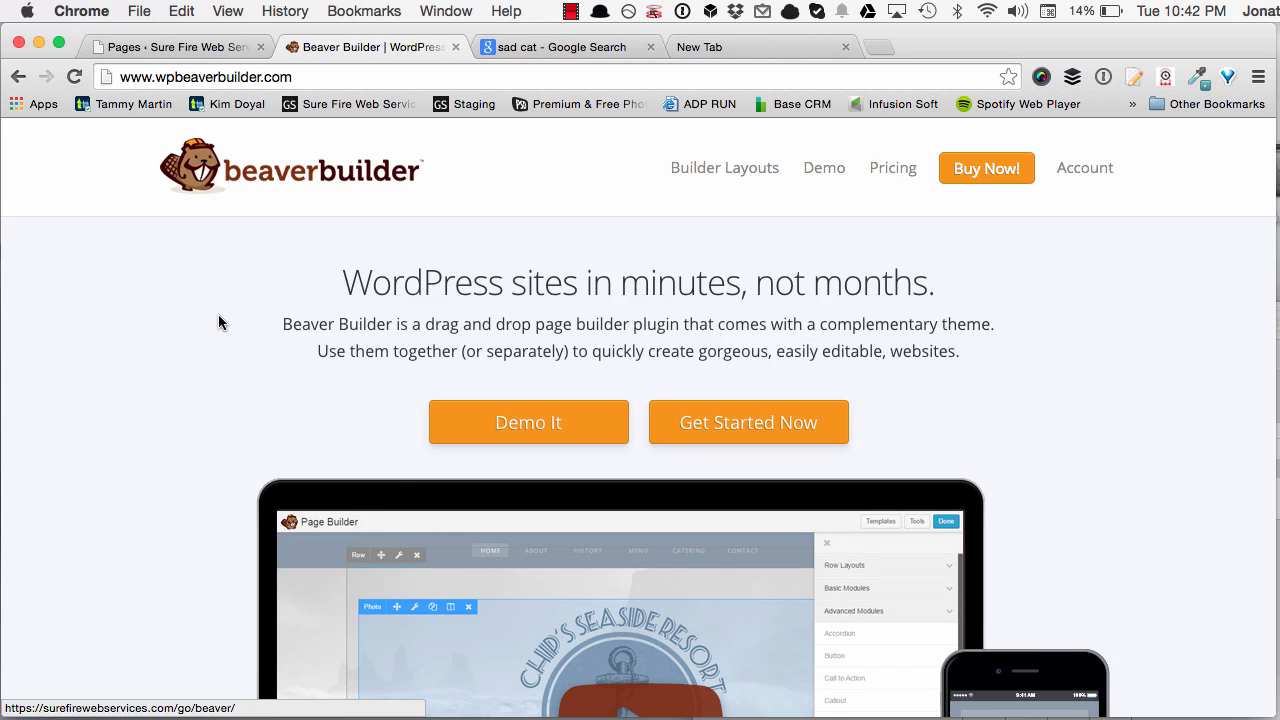
Examine the Beaver Builder home page, including the customer testimonials and the feature list
{"action": "scroll", "coordinate": [217, 320], "scroll_direction": "down", "scroll_amount": 5}
{"action": "scroll", "coordinate": [157, 395], "scroll_direction": "down", "scroll_amount": 5}
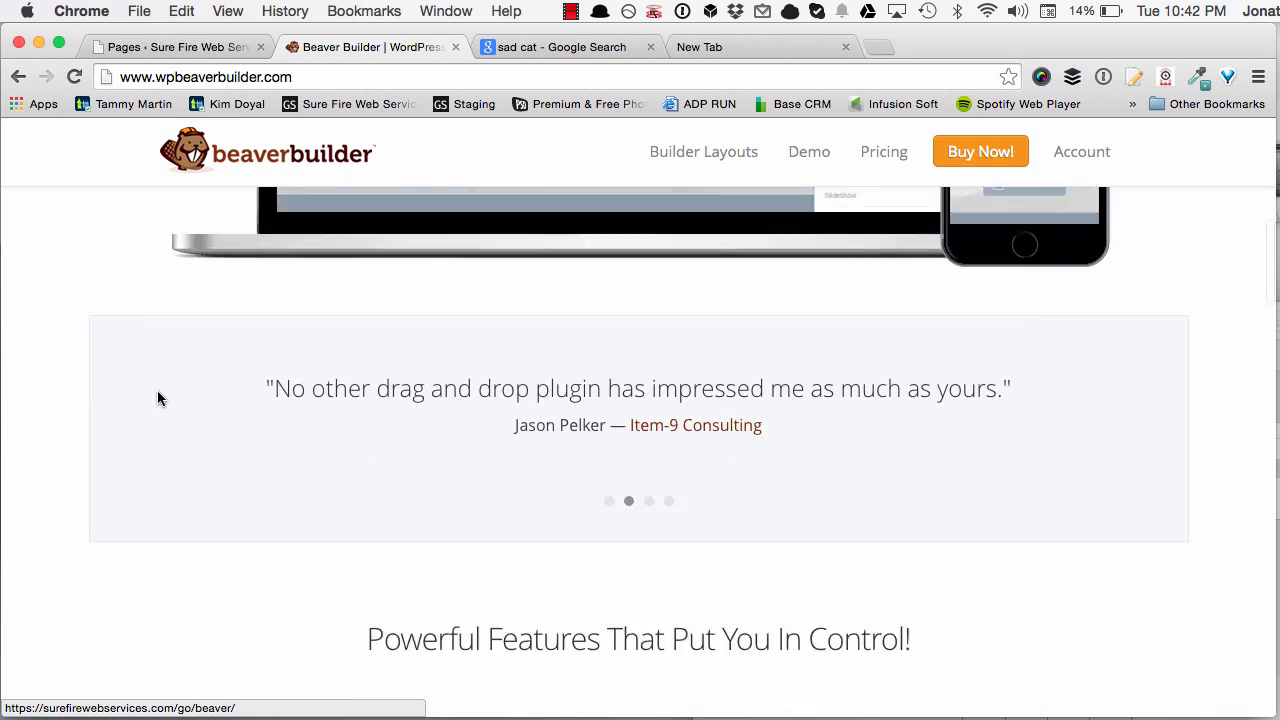
{"action": "left_click", "coordinate": [649, 372]}
{"action": "left_click", "coordinate": [669, 374]}
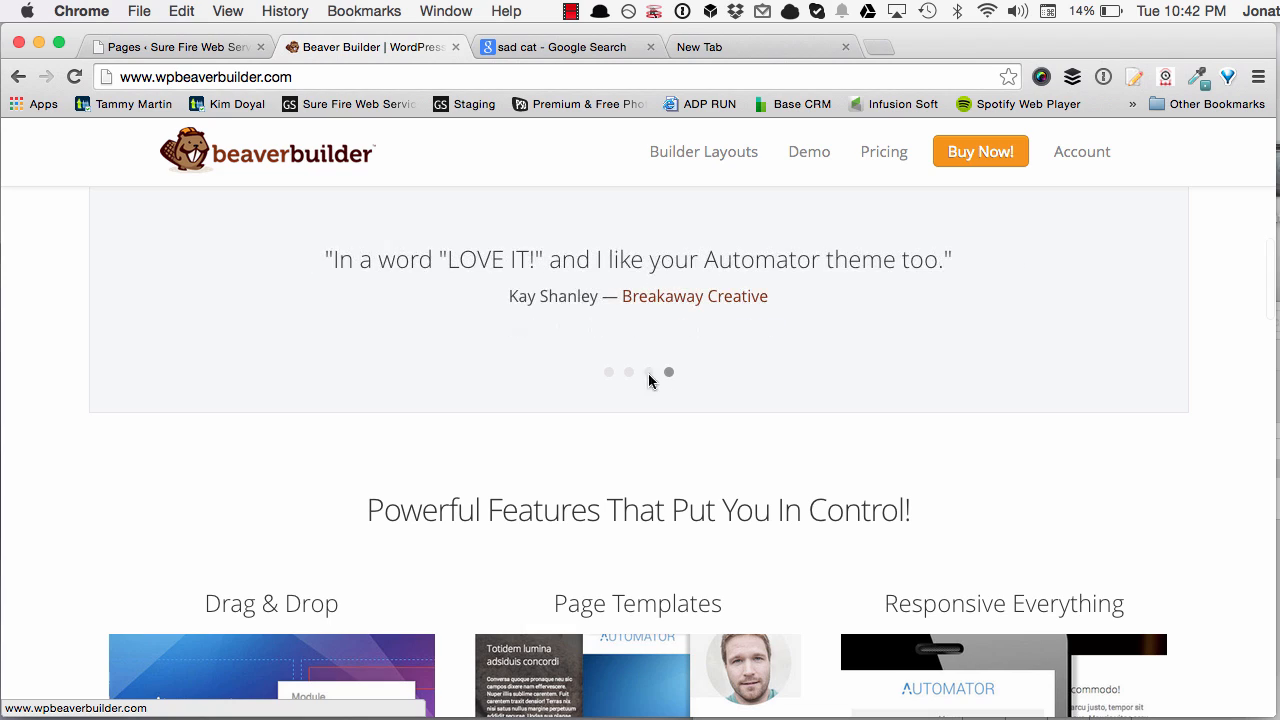
{"action": "left_click", "coordinate": [609, 373]}
{"action": "scroll", "coordinate": [359, 467], "scroll_direction": "down", "scroll_amount": 2}
{"action": "scroll", "coordinate": [211, 421], "scroll_direction": "down", "scroll_amount": 4}
{"action": "scroll", "coordinate": [574, 403], "scroll_direction": "down", "scroll_amount": 7}
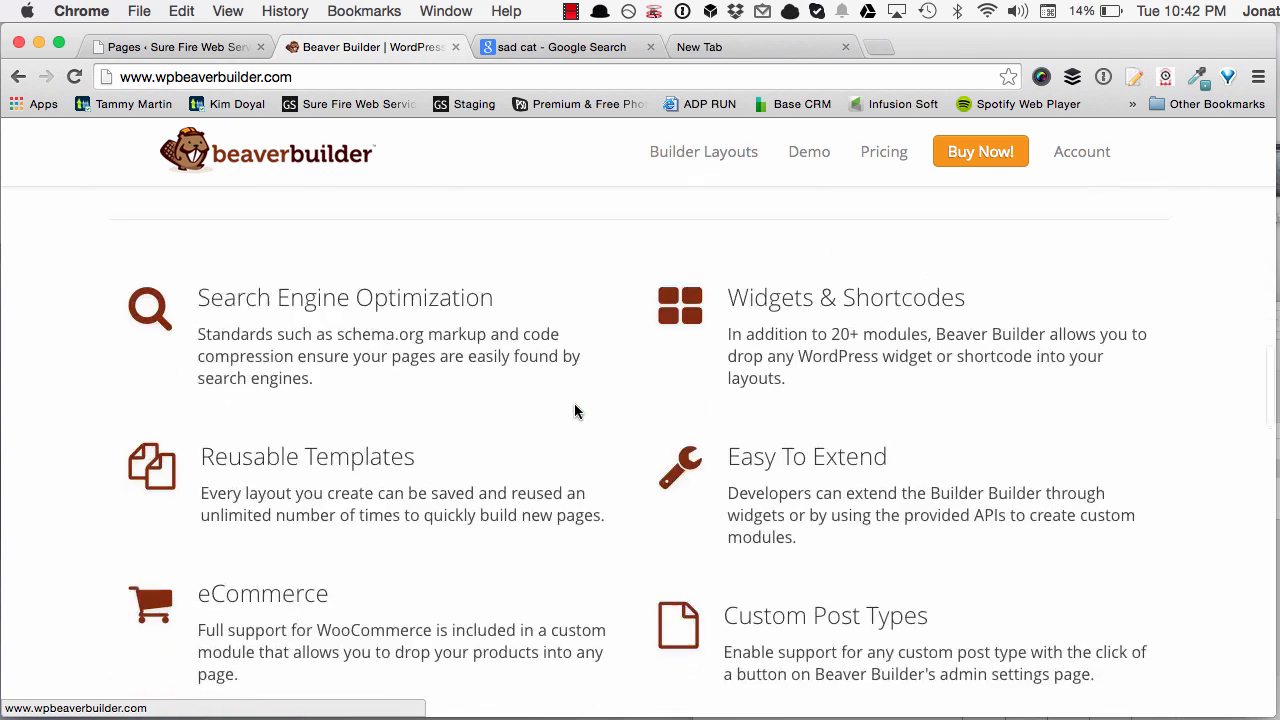
{"action": "scroll", "coordinate": [574, 403], "scroll_direction": "up", "scroll_amount": 20}
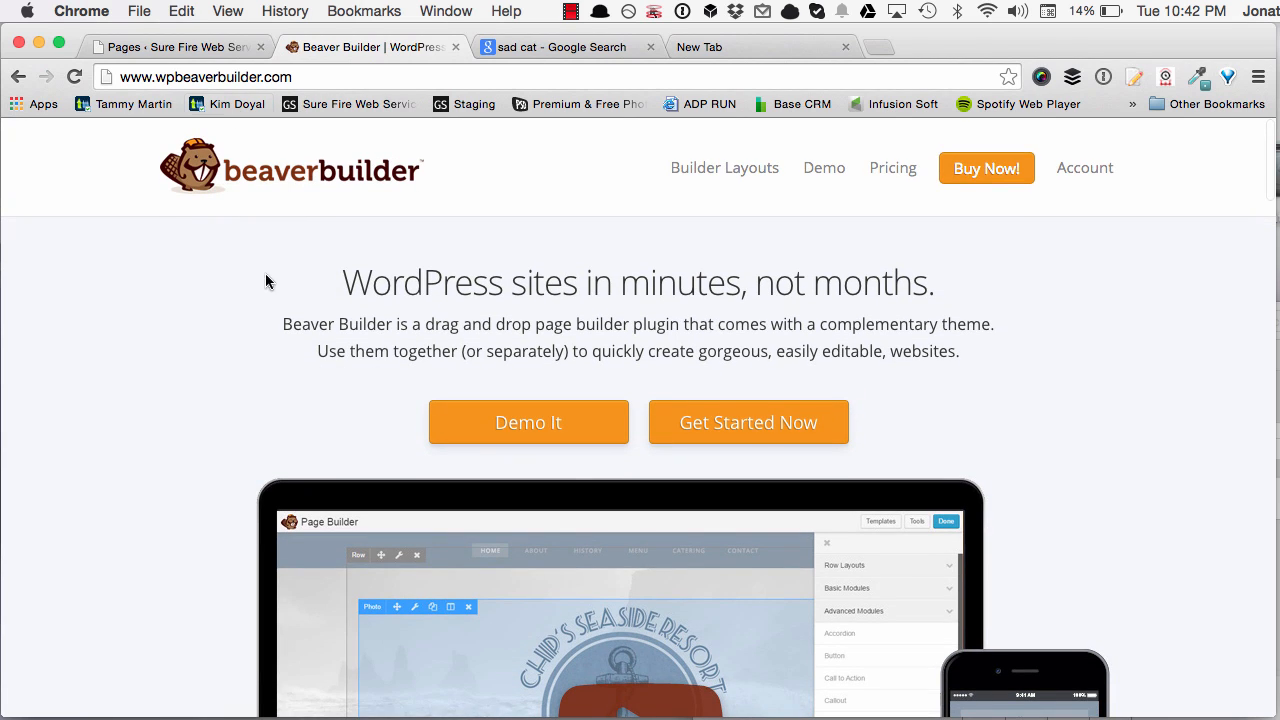
Add a new WordPress page on the Sure Fire site, titled "Beaver Builder Demo Page"
{"action": "left_click", "coordinate": [178, 52]}
{"action": "left_click", "coordinate": [298, 185]}
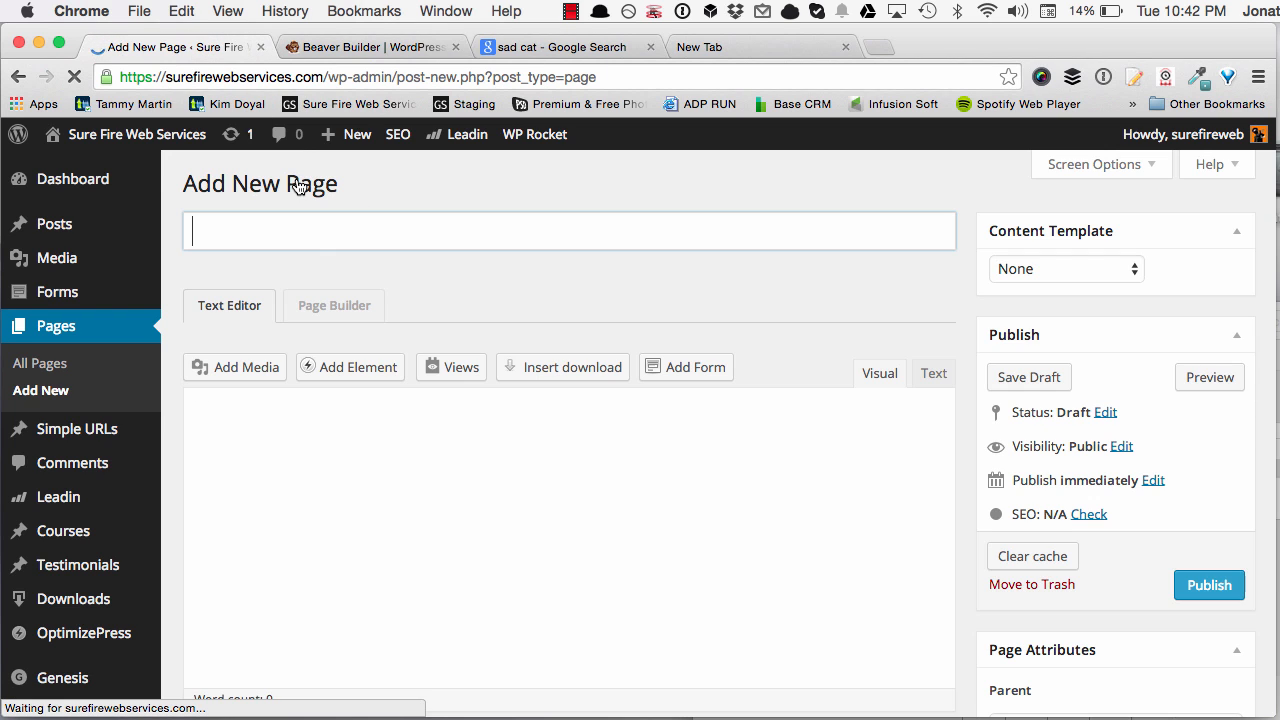
{"action": "left_click", "coordinate": [306, 229]}
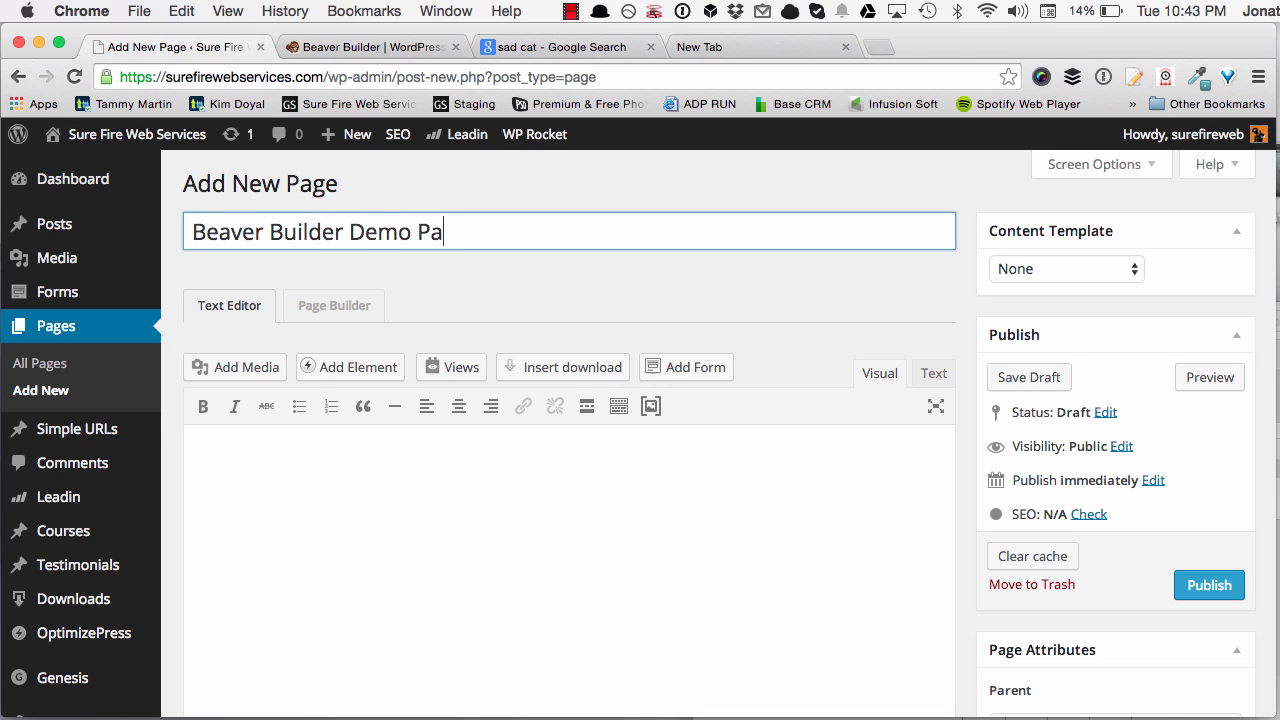
In the page's advanced Yoast SEO settings, set Meta Robots Follow to Nofollow and Meta Robots Index to noindex
{"action": "scroll", "coordinate": [891, 263], "scroll_direction": "down", "scroll_amount": 10}
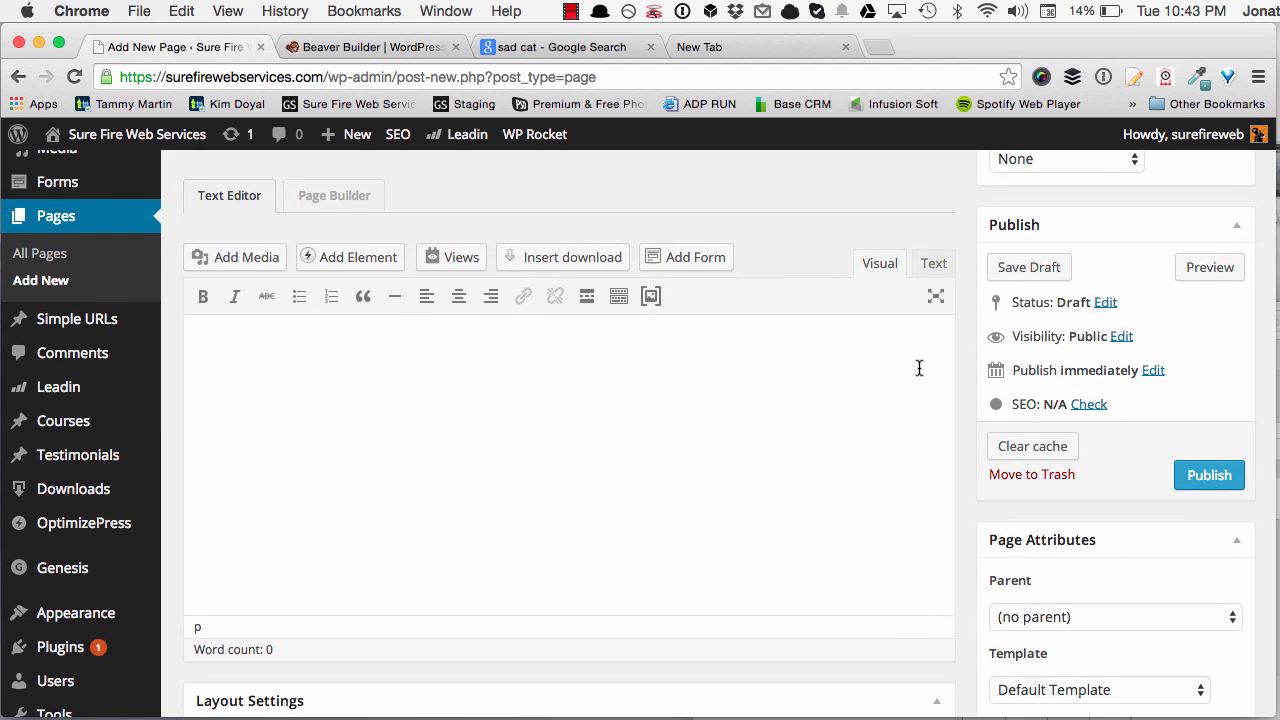
{"action": "scroll", "coordinate": [465, 420], "scroll_direction": "down", "scroll_amount": 8}
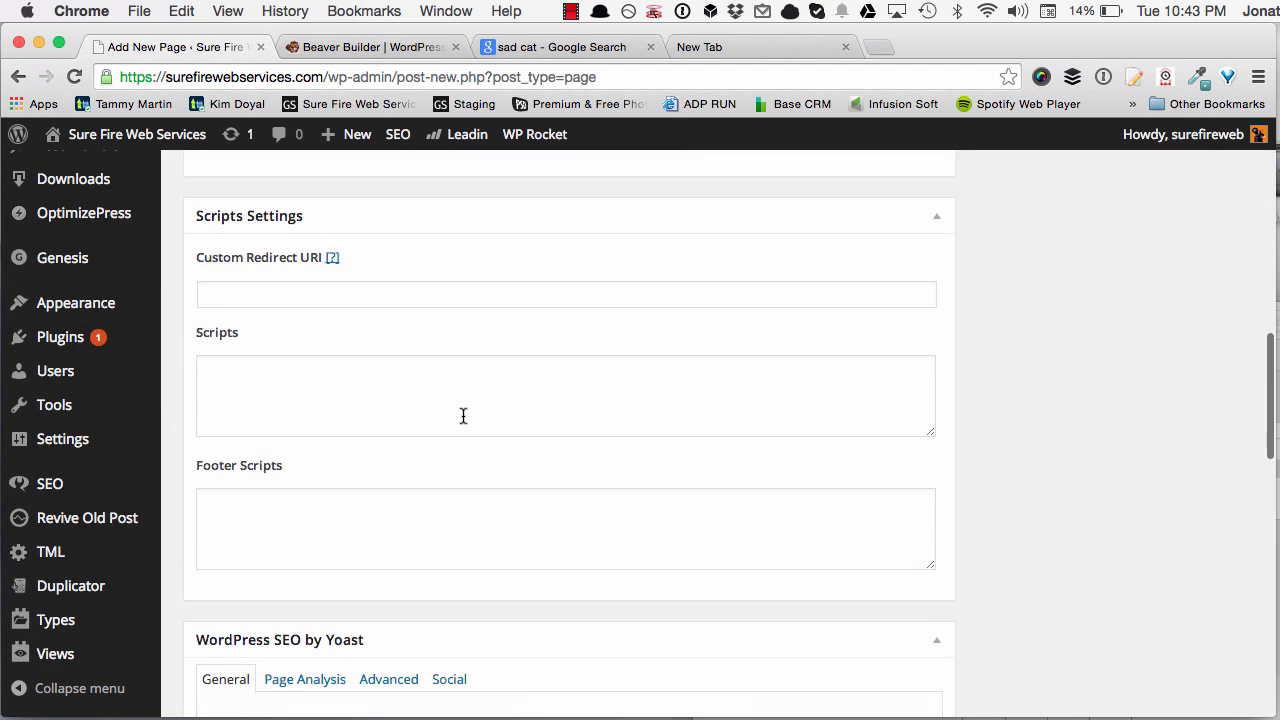
{"action": "scroll", "coordinate": [462, 421], "scroll_direction": "down", "scroll_amount": 1}
{"action": "left_click", "coordinate": [386, 293]}
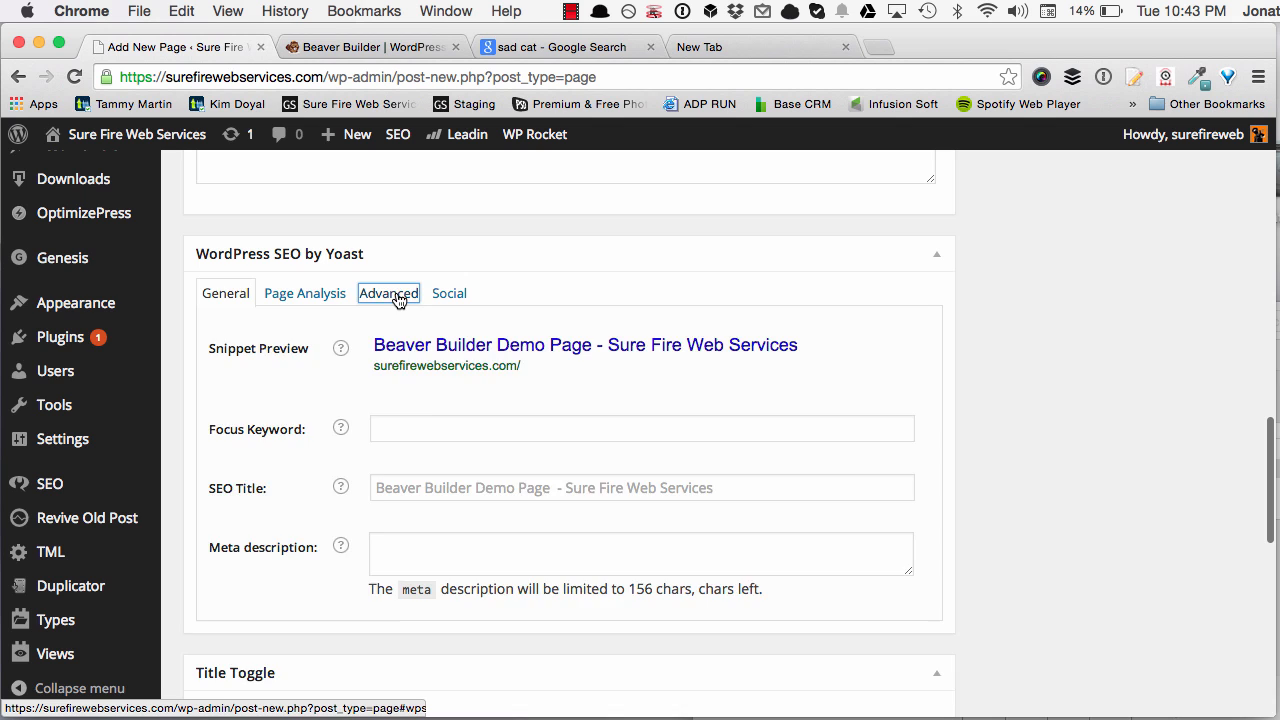
{"action": "scroll", "coordinate": [330, 360], "scroll_direction": "down", "scroll_amount": 1}
{"action": "left_click", "coordinate": [446, 387]}
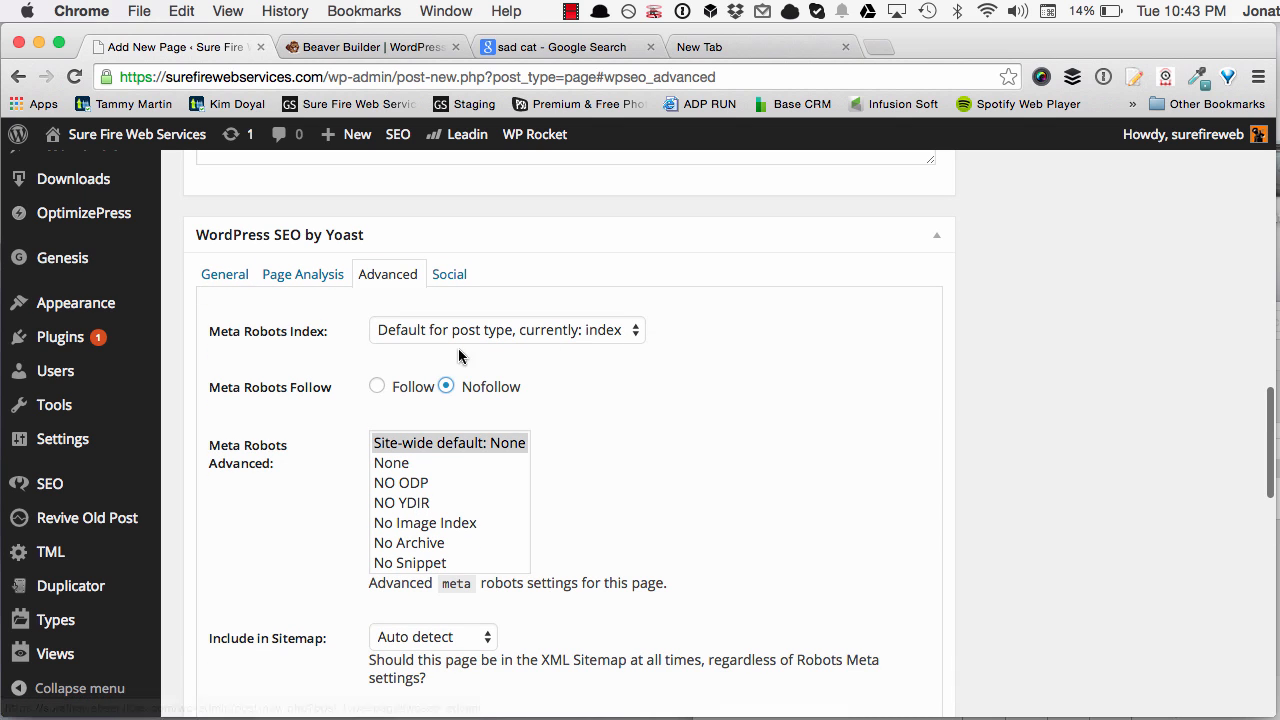
{"action": "left_click", "coordinate": [446, 333]}
{"action": "left_click", "coordinate": [432, 367]}
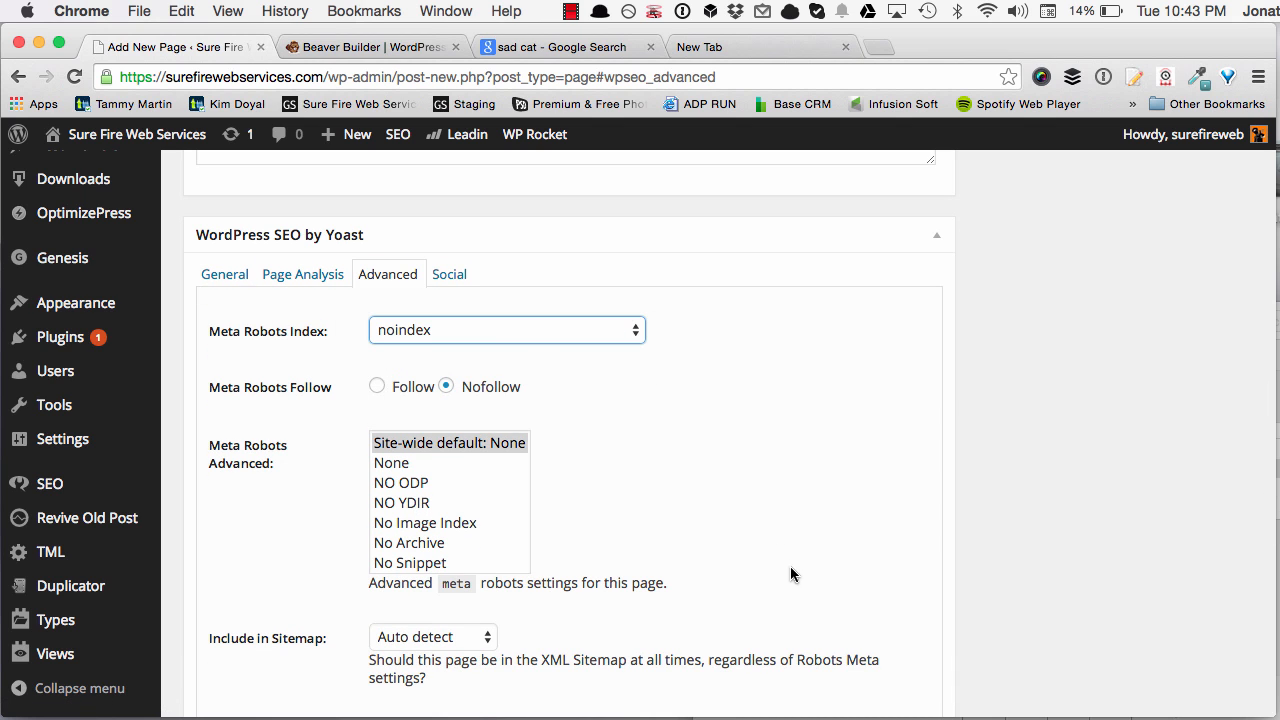
Set Include in Sitemap to Never include and publish the demo page
{"action": "scroll", "coordinate": [739, 434], "scroll_direction": "down", "scroll_amount": 4}
{"action": "left_click", "coordinate": [432, 482]}
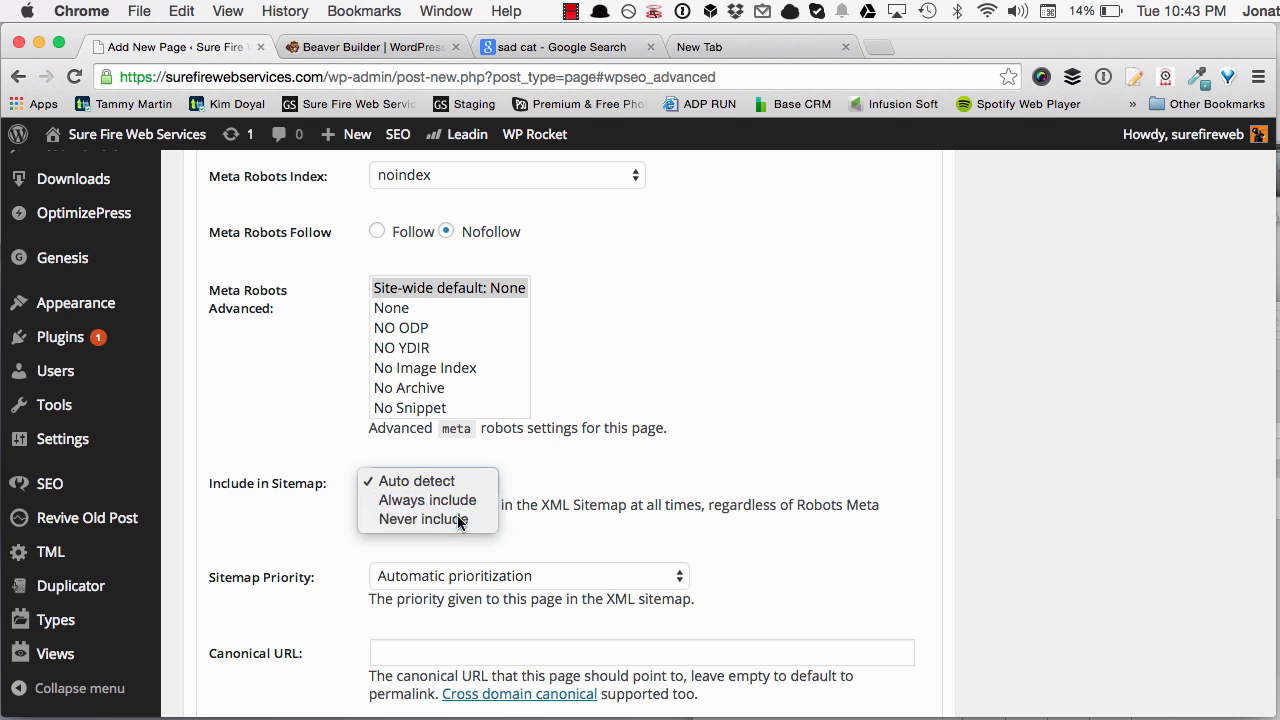
{"action": "left_click", "coordinate": [420, 517]}
{"action": "scroll", "coordinate": [950, 478], "scroll_direction": "up", "scroll_amount": 15}
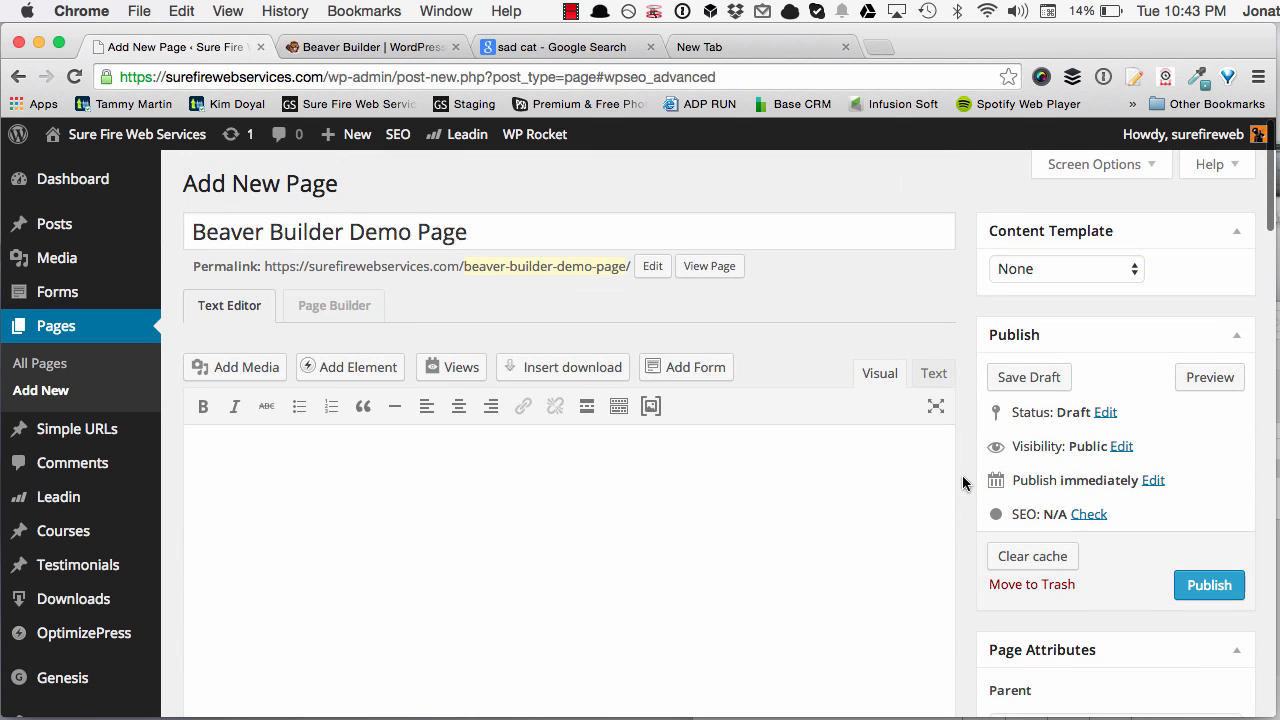
{"action": "left_click", "coordinate": [1222, 590]}
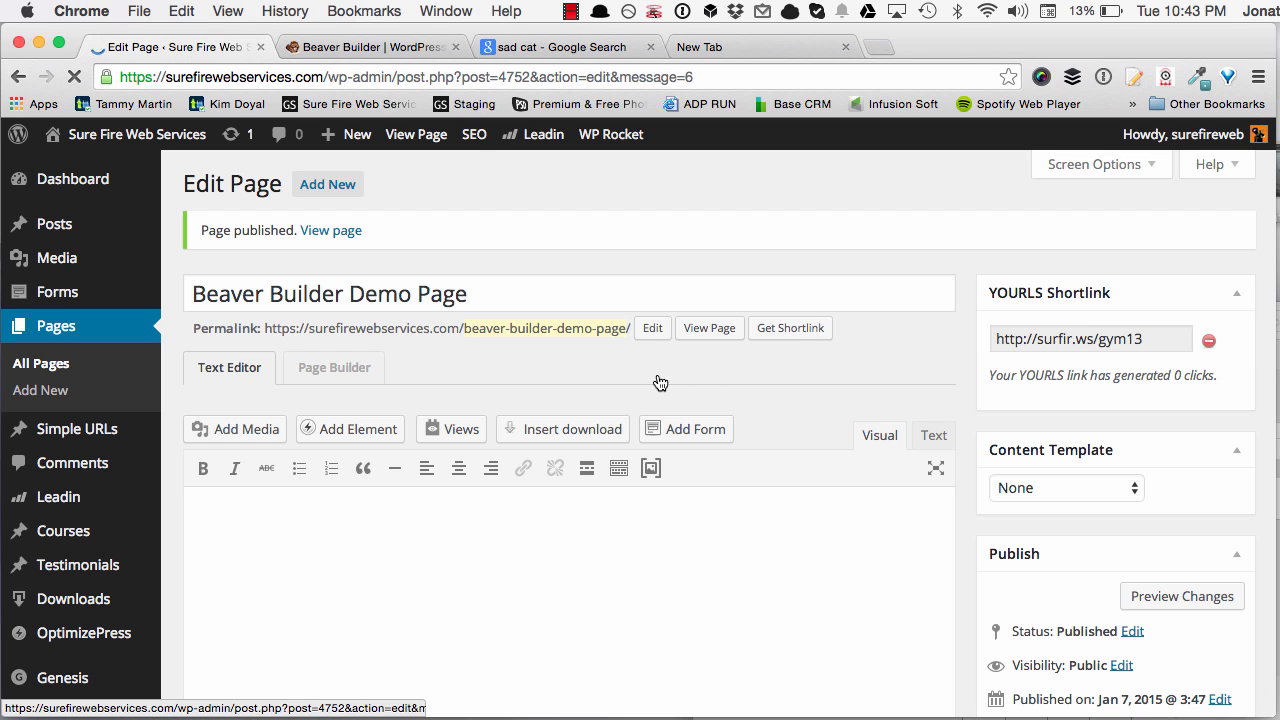
View the published demo page in a new browser tab and launch Page Builder on it
{"action": "right_click", "coordinate": [712, 336]}
{"action": "left_click", "coordinate": [770, 342]}
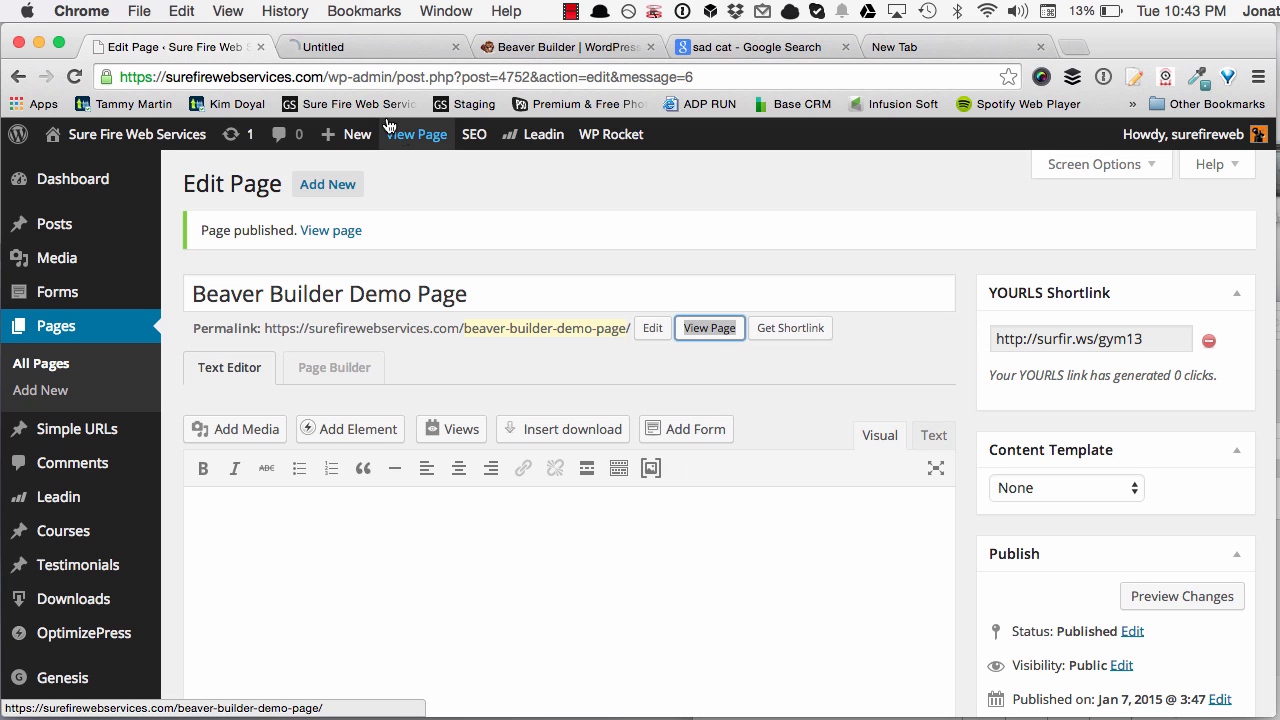
{"action": "left_click", "coordinate": [378, 50]}
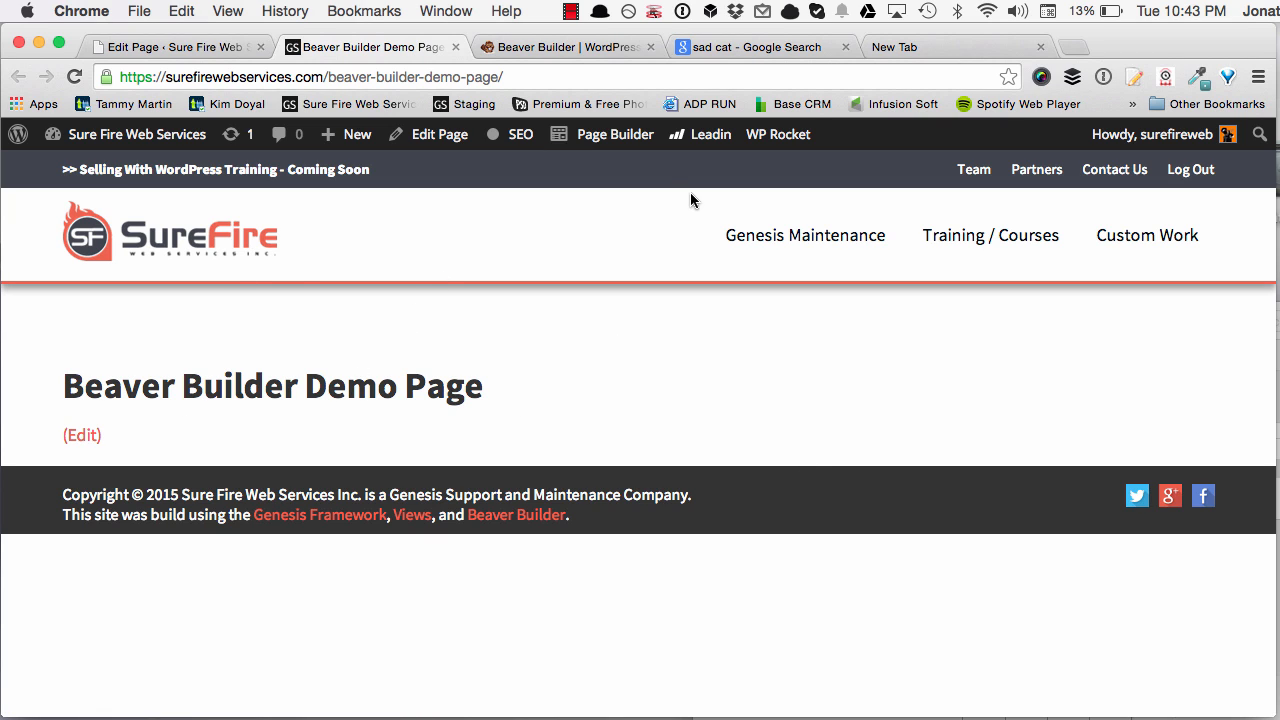
{"action": "left_click", "coordinate": [611, 144]}
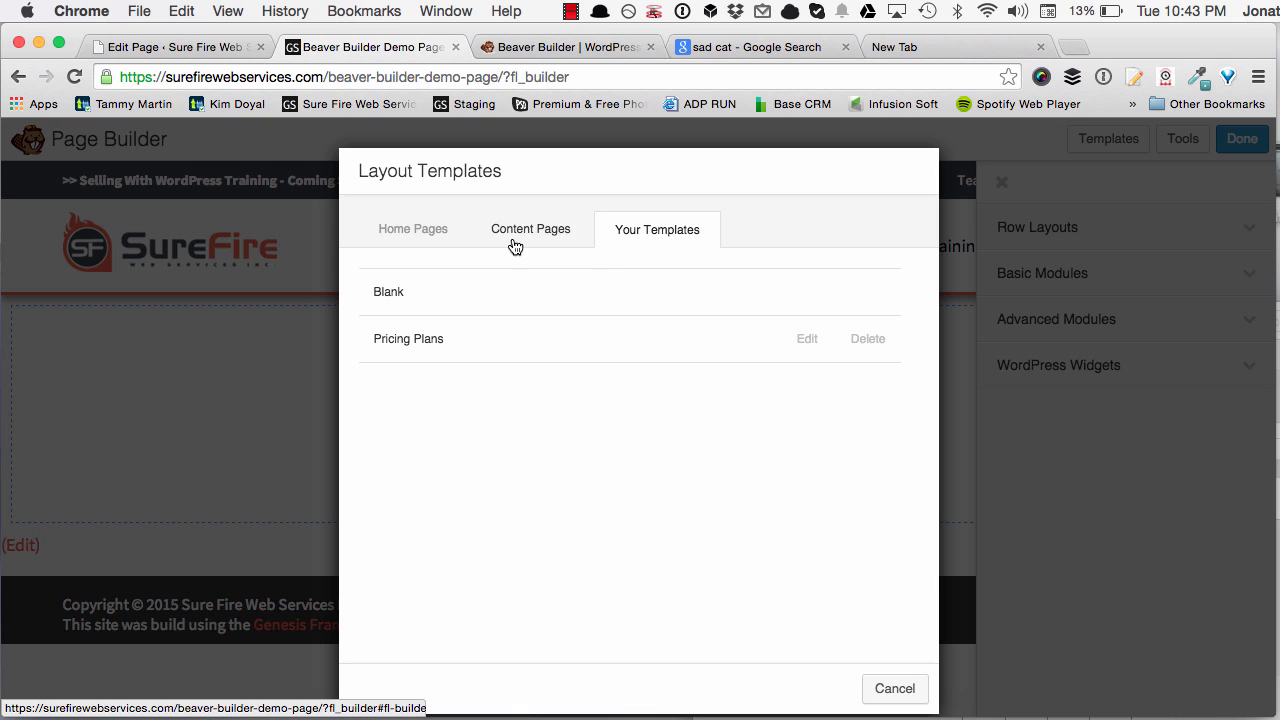
Examine the Home Pages layout templates from Hope through Scroller
{"action": "left_click", "coordinate": [432, 226]}
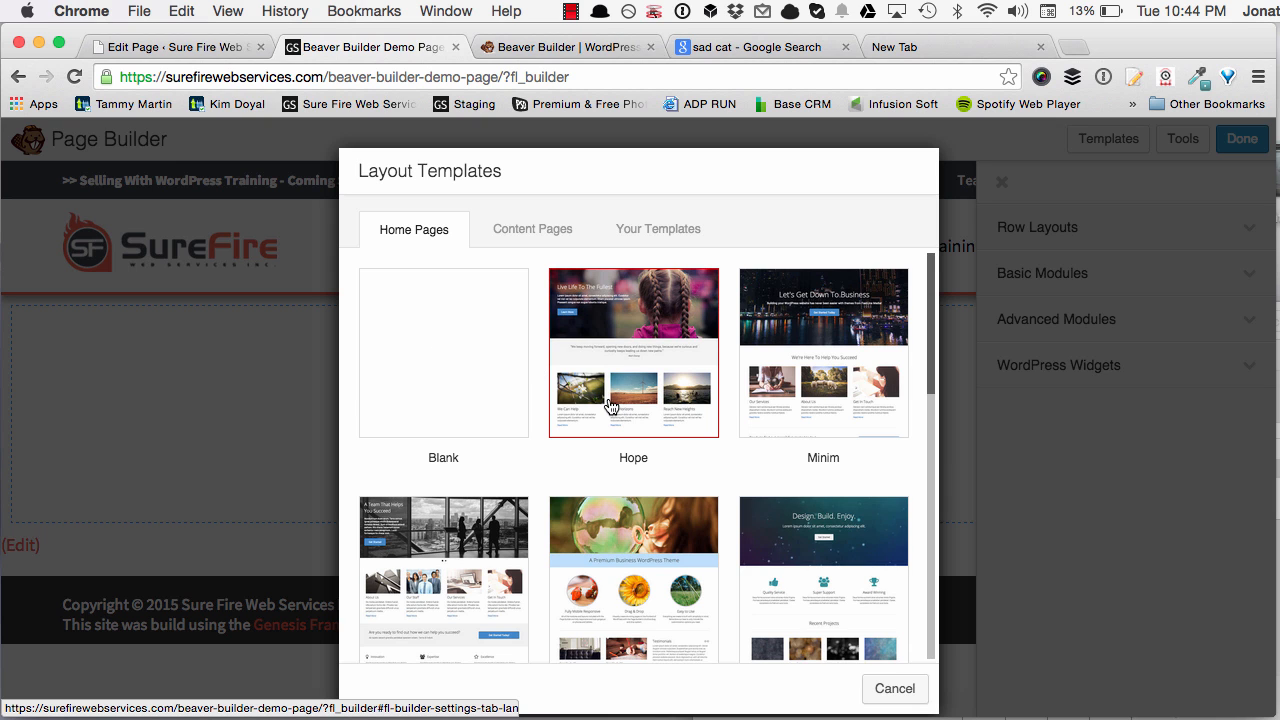
{"action": "scroll", "coordinate": [829, 366], "scroll_direction": "down", "scroll_amount": 2}
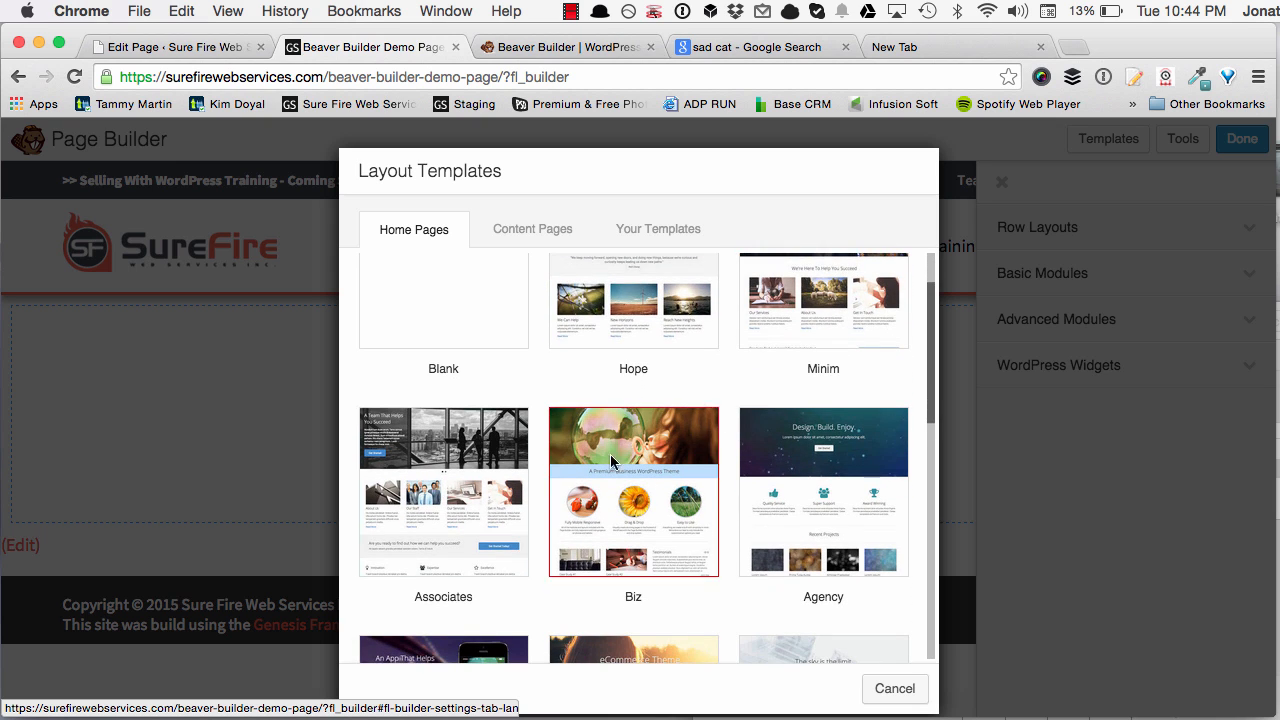
{"action": "scroll", "coordinate": [460, 466], "scroll_direction": "down", "scroll_amount": 2}
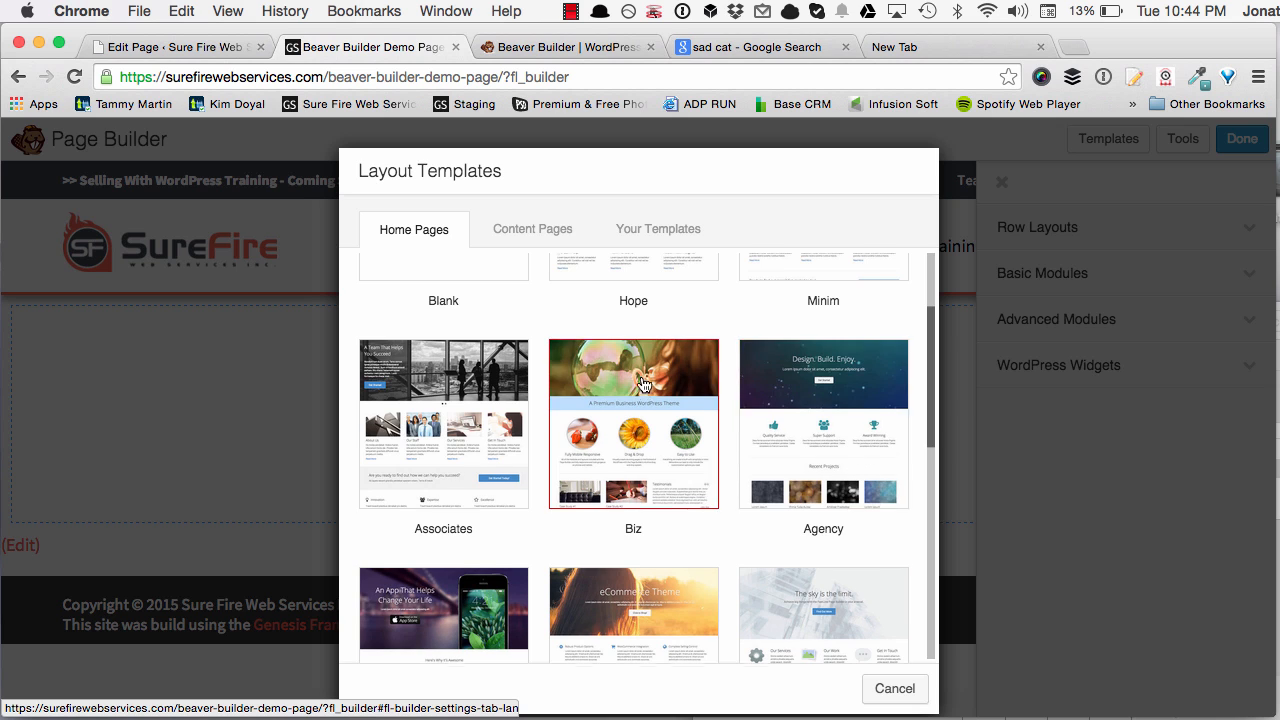
{"action": "scroll", "coordinate": [645, 386], "scroll_direction": "down", "scroll_amount": 8}
{"action": "scroll", "coordinate": [607, 360], "scroll_direction": "down", "scroll_amount": 5}
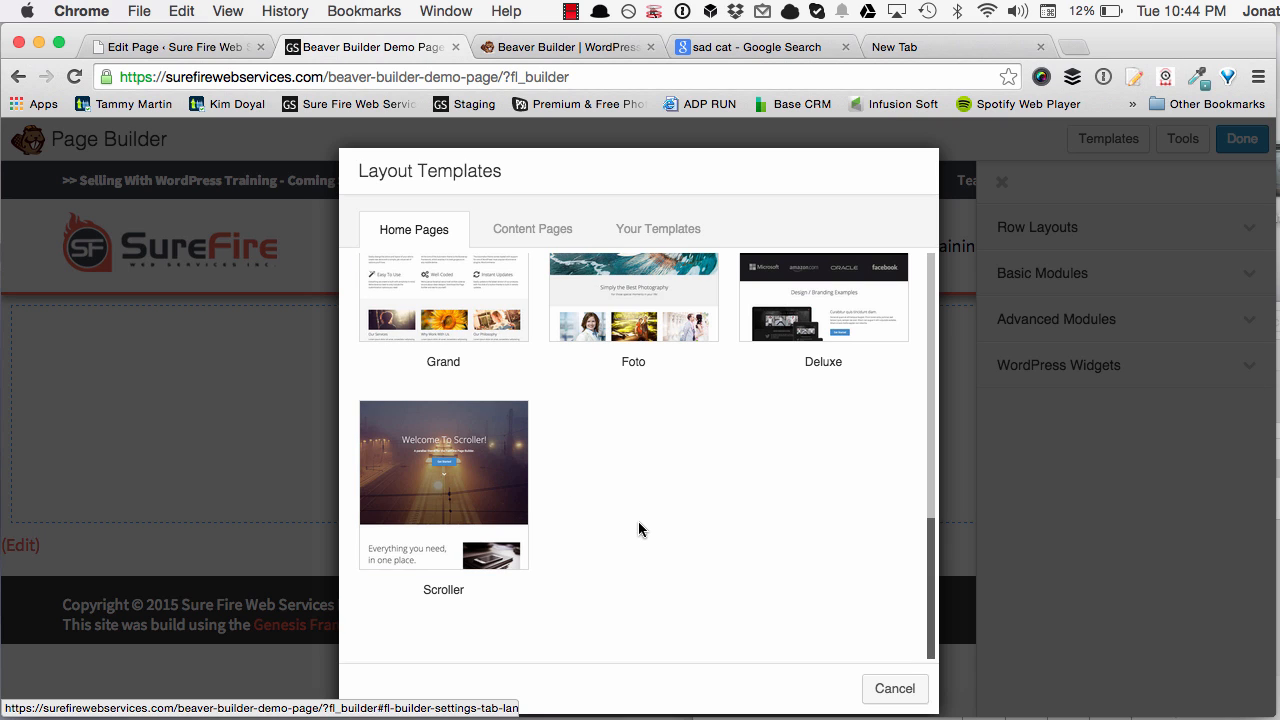
{"action": "scroll", "coordinate": [638, 521], "scroll_direction": "up", "scroll_amount": 1}
{"action": "scroll", "coordinate": [638, 521], "scroll_direction": "up", "scroll_amount": 2}
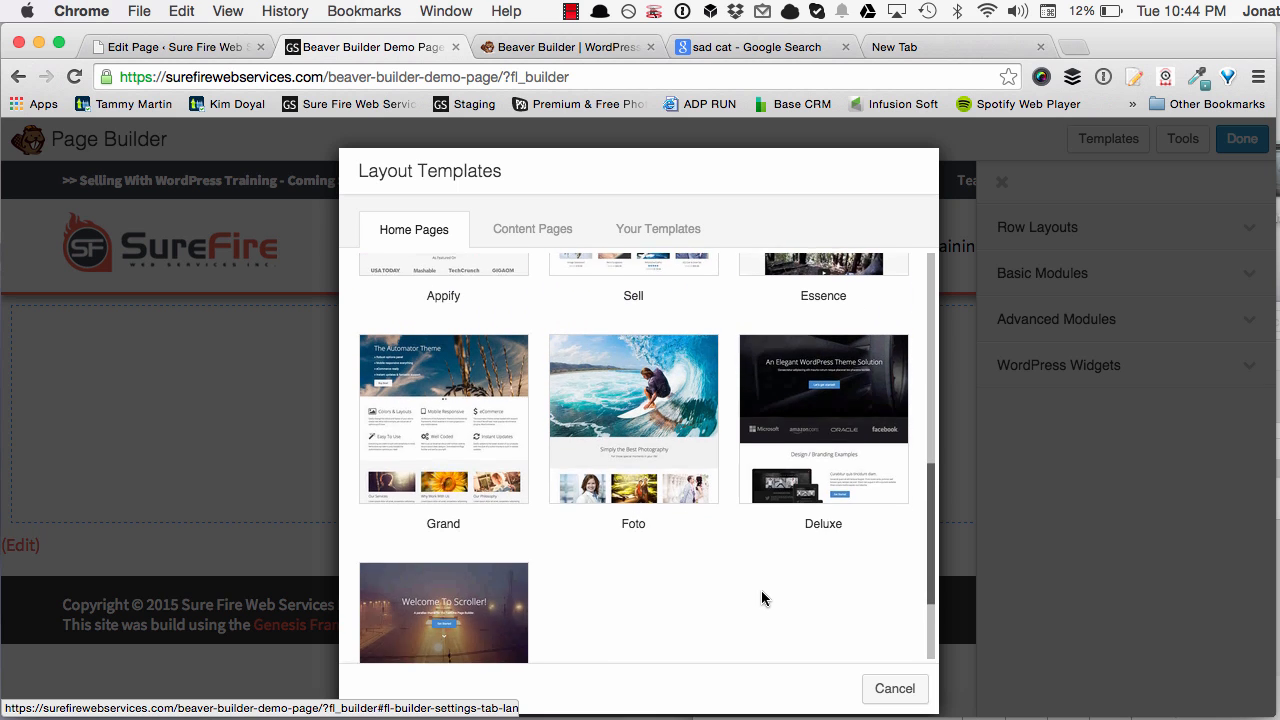
{"action": "scroll", "coordinate": [762, 598], "scroll_direction": "up", "scroll_amount": 4}
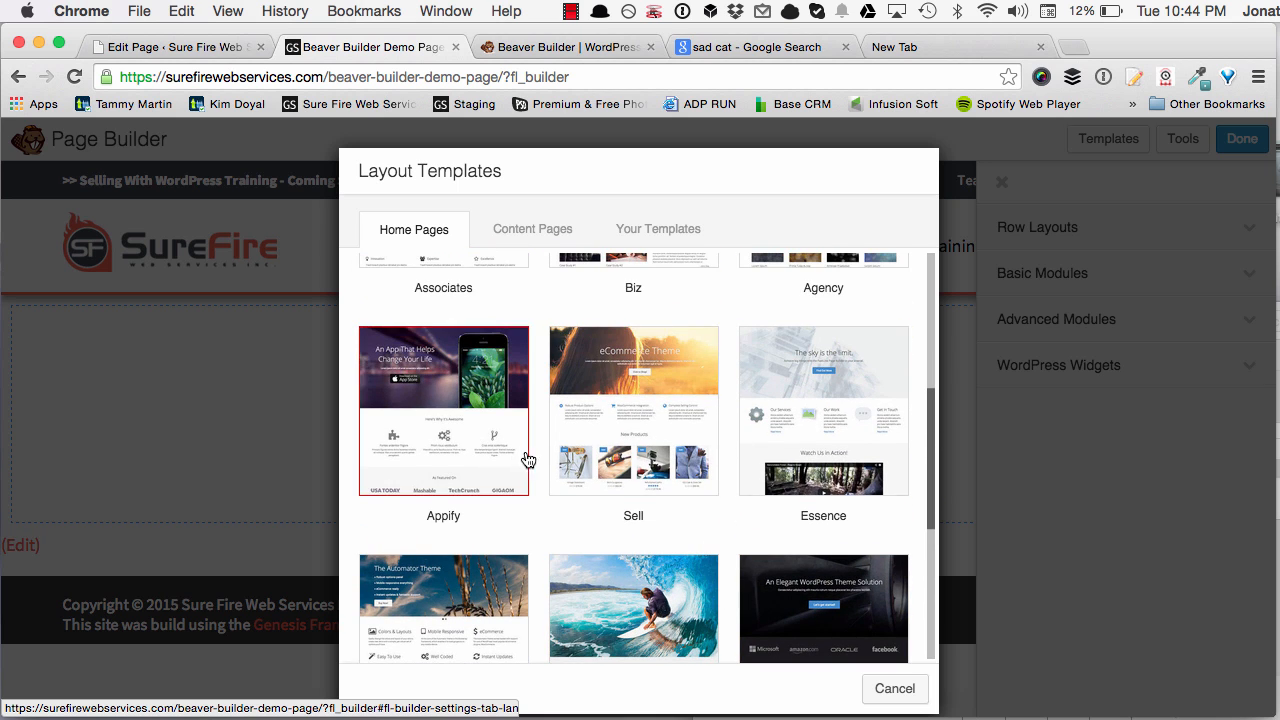
{"action": "scroll", "coordinate": [663, 491], "scroll_direction": "up", "scroll_amount": 2}
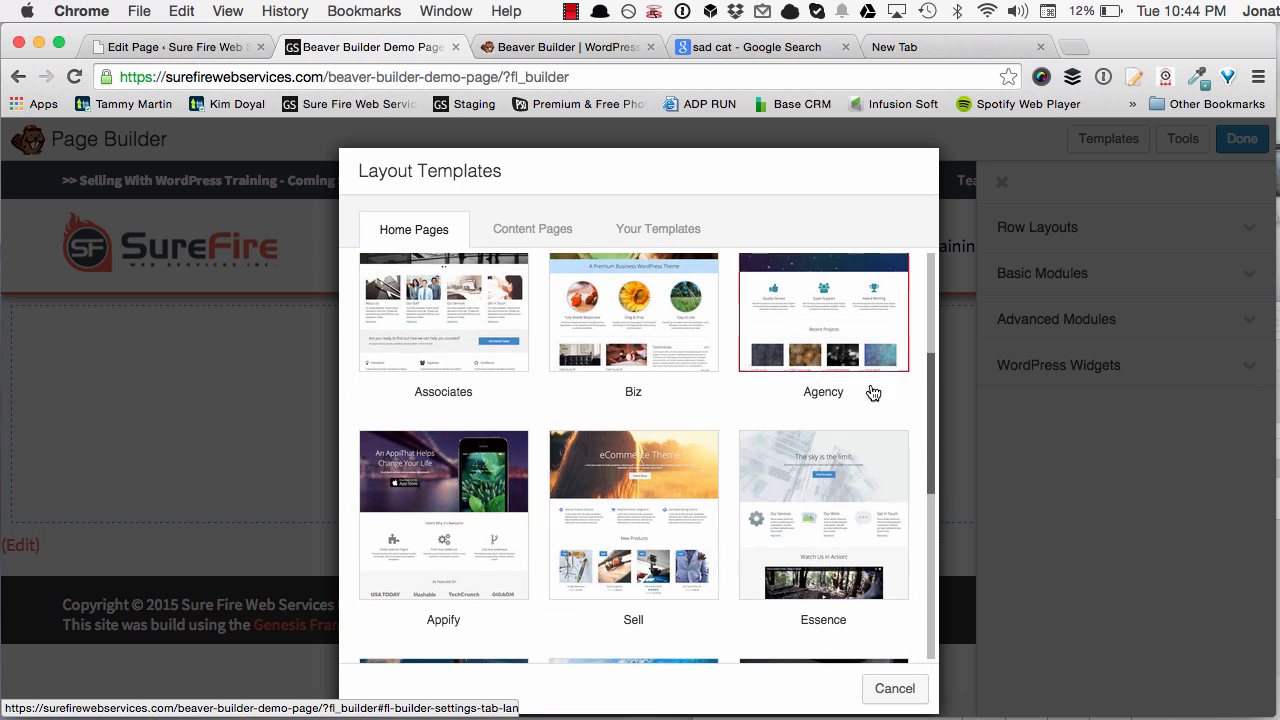
{"action": "scroll", "coordinate": [620, 546], "scroll_direction": "up", "scroll_amount": 1}
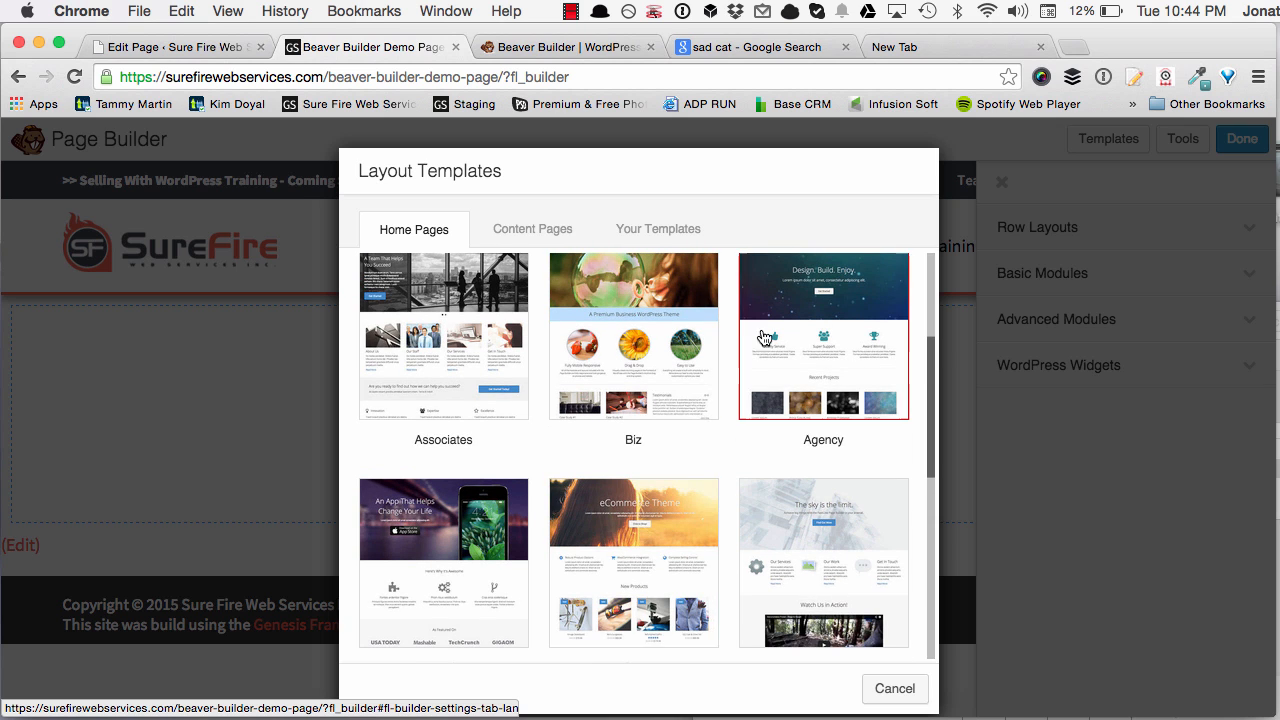
{"action": "scroll", "coordinate": [560, 378], "scroll_direction": "up", "scroll_amount": 3}
Examine the Content Pages layout templates through the blog layouts and return to the Home Pages templates
{"action": "left_click", "coordinate": [545, 232]}
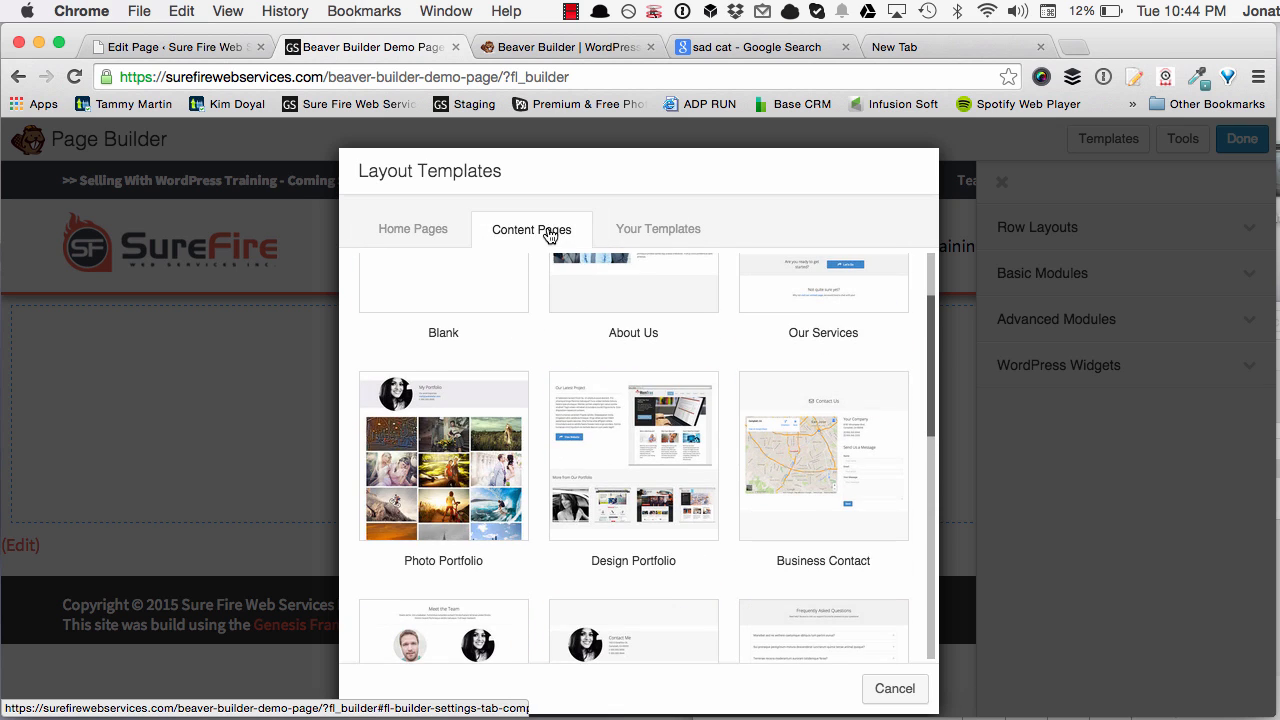
{"action": "scroll", "coordinate": [516, 465], "scroll_direction": "up", "scroll_amount": 3}
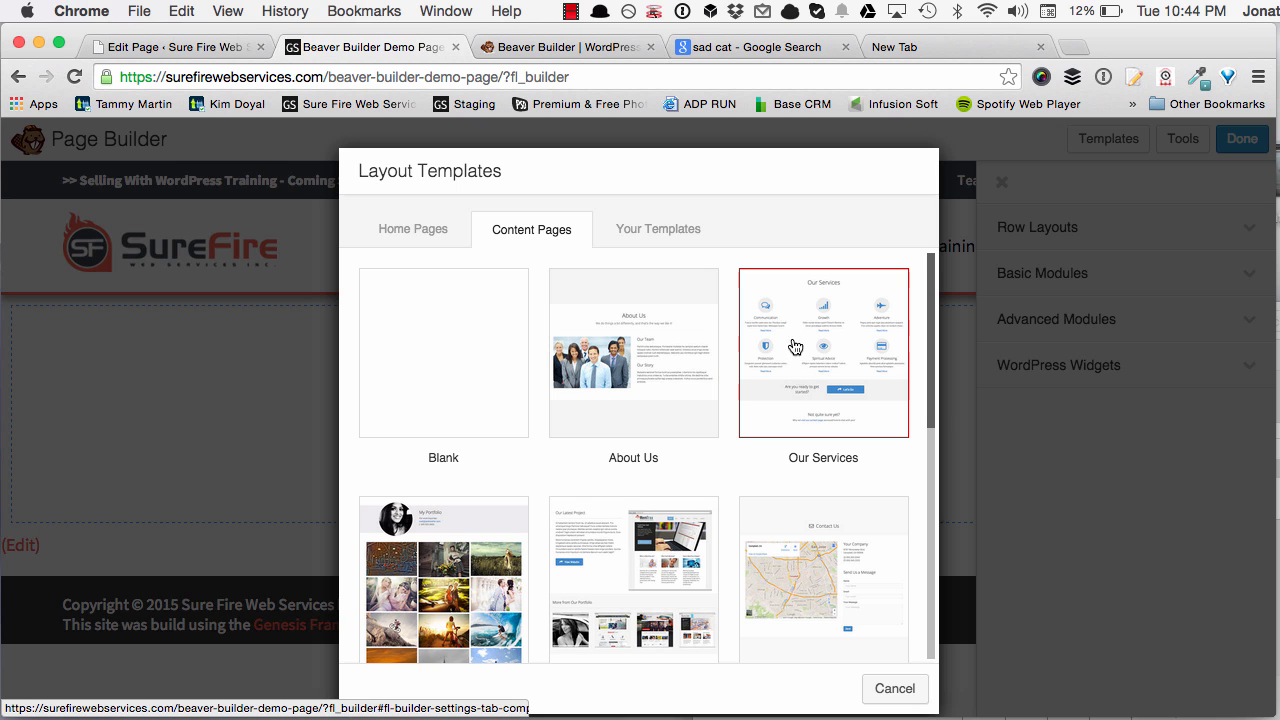
{"action": "scroll", "coordinate": [446, 408], "scroll_direction": "down", "scroll_amount": 3}
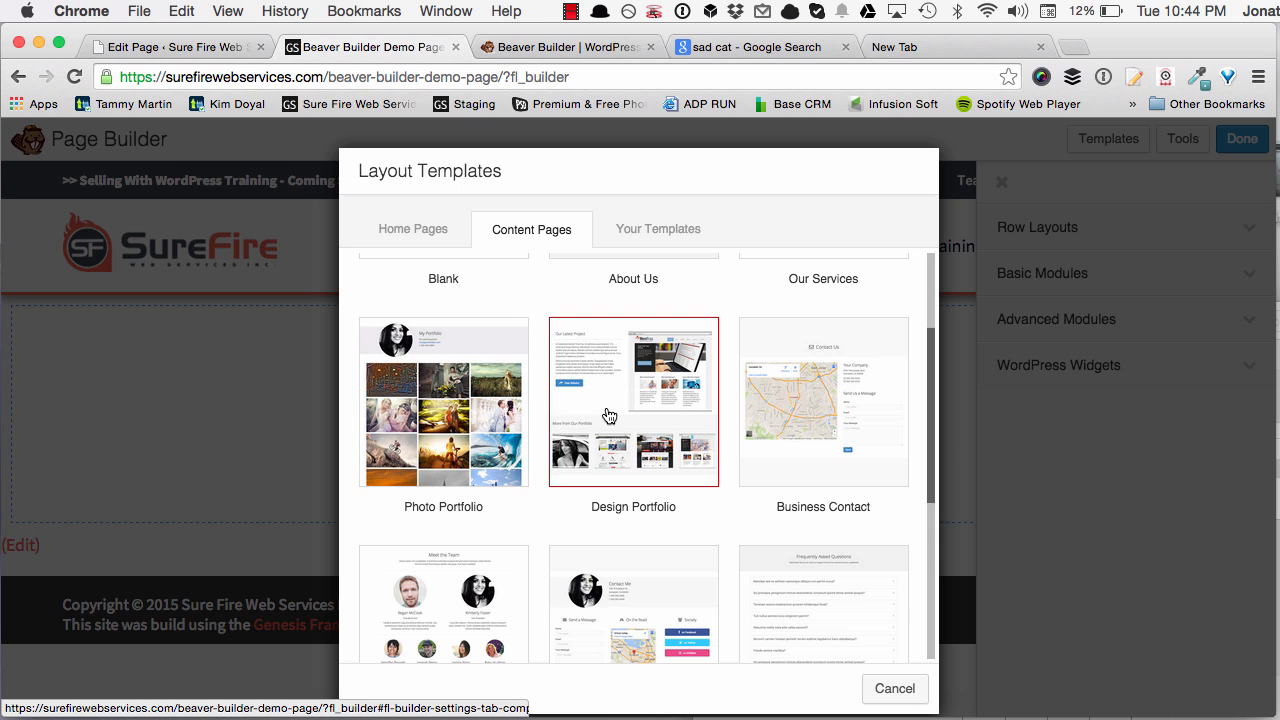
{"action": "scroll", "coordinate": [673, 381], "scroll_direction": "down", "scroll_amount": 3}
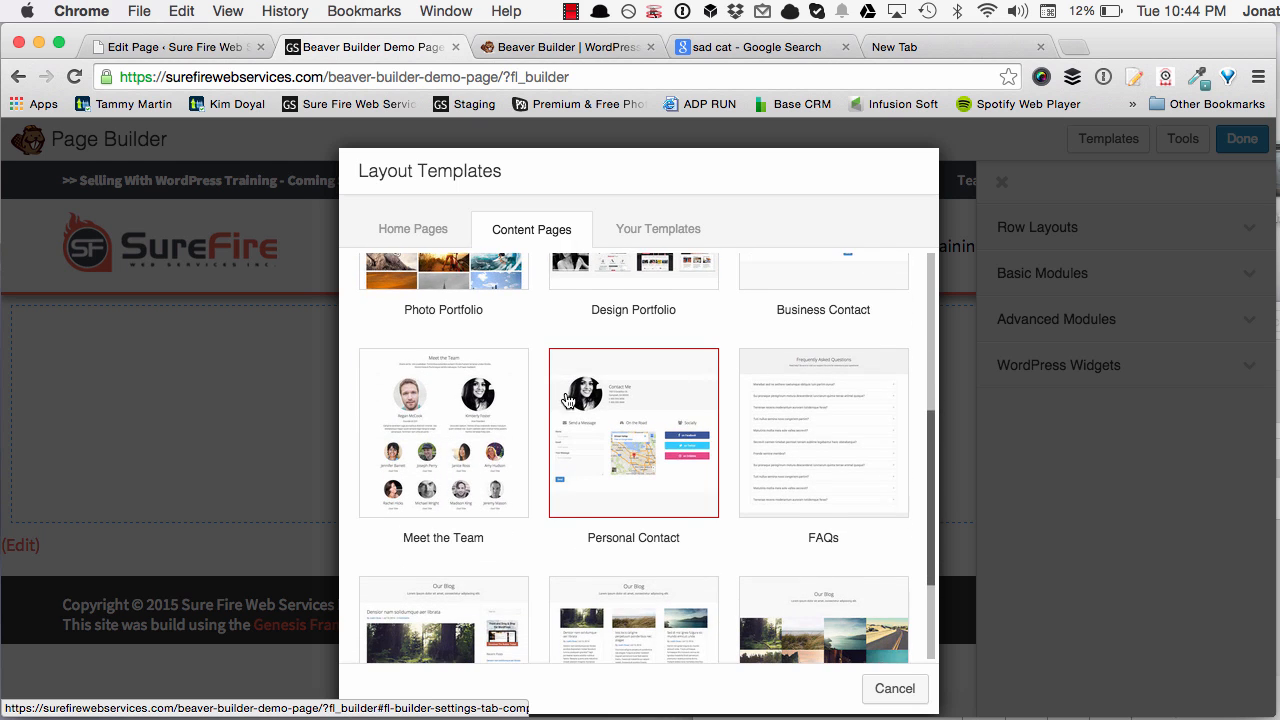
{"action": "scroll", "coordinate": [565, 398], "scroll_direction": "down", "scroll_amount": 2}
{"action": "scroll", "coordinate": [696, 337], "scroll_direction": "down", "scroll_amount": 2}
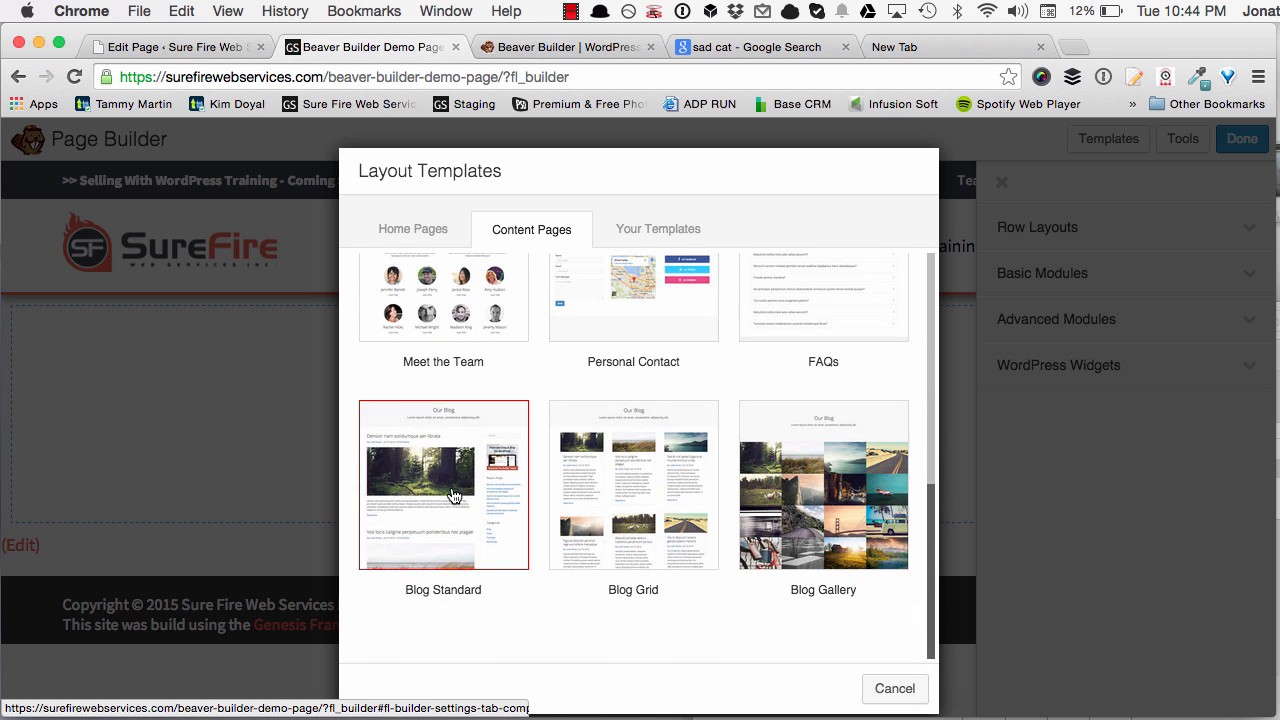
{"action": "scroll", "coordinate": [660, 636], "scroll_direction": "up", "scroll_amount": 6}
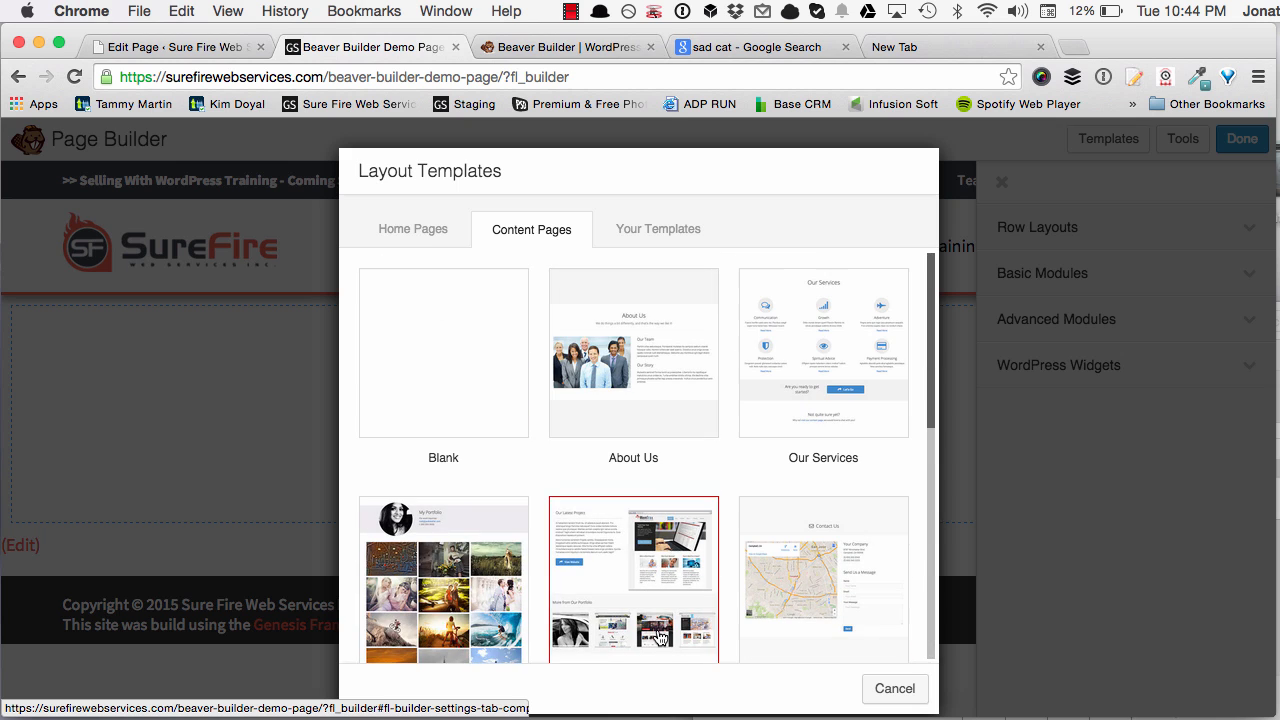
{"action": "left_click", "coordinate": [425, 228]}
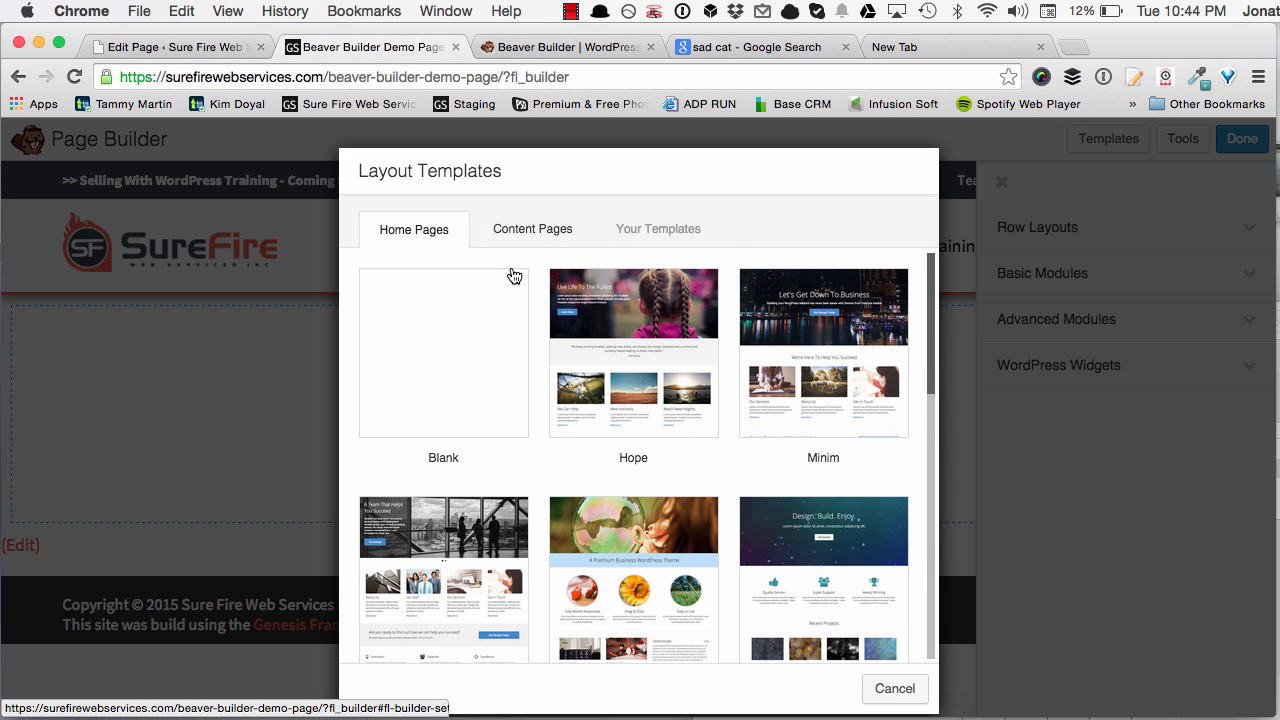
Apply the Associates home page template to the demo page and hide the content panel
{"action": "scroll", "coordinate": [701, 314], "scroll_direction": "down", "scroll_amount": 2}
{"action": "scroll", "coordinate": [701, 314], "scroll_direction": "down", "scroll_amount": 4}
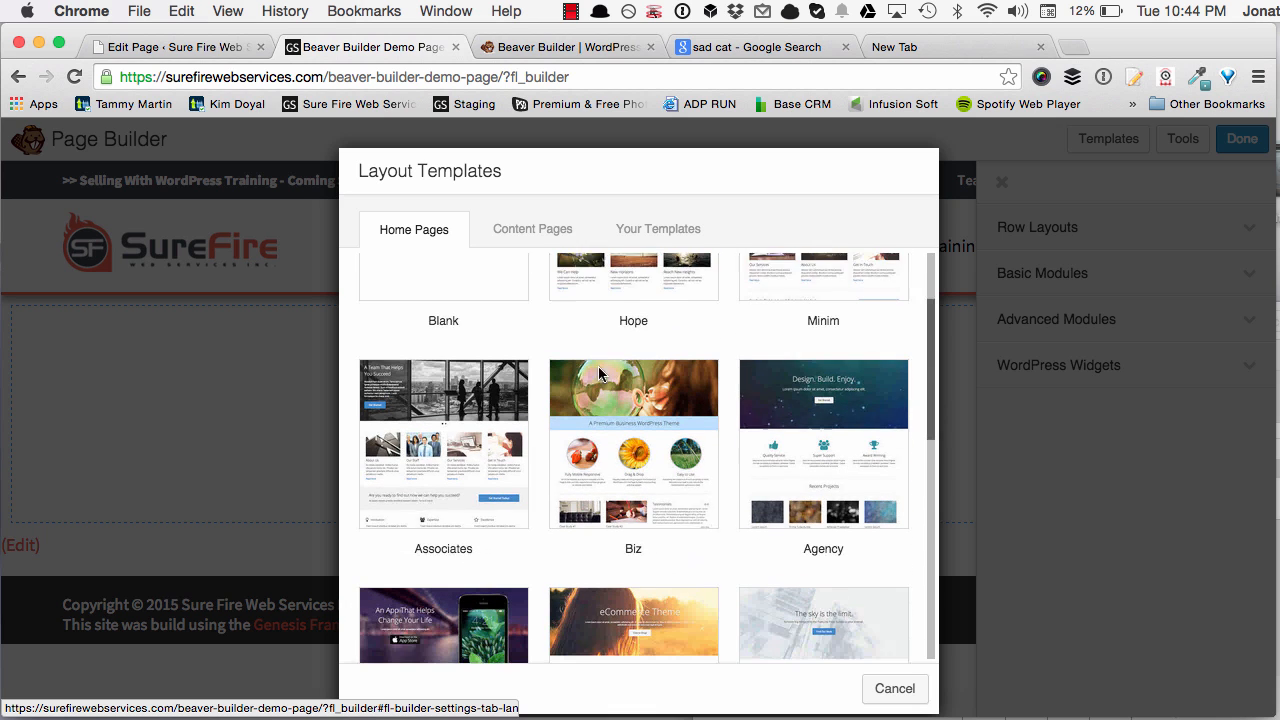
{"action": "scroll", "coordinate": [600, 375], "scroll_direction": "down", "scroll_amount": 8}
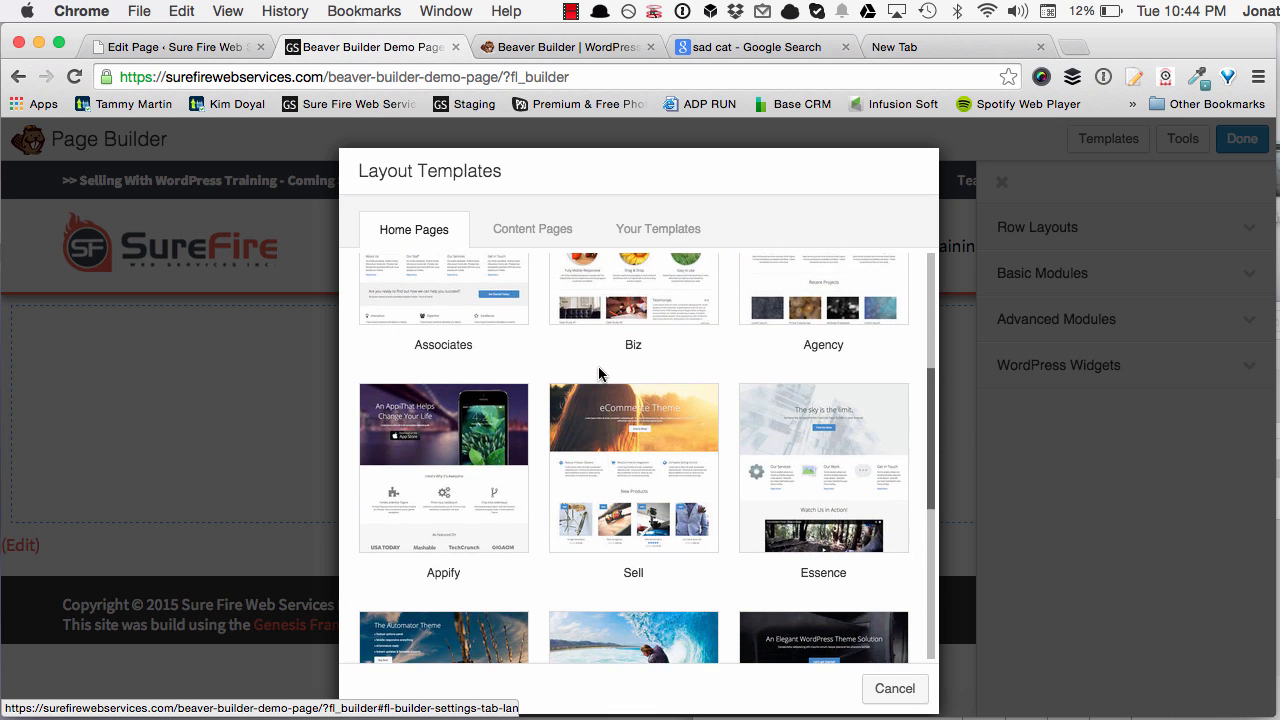
{"action": "scroll", "coordinate": [607, 388], "scroll_direction": "down", "scroll_amount": 5}
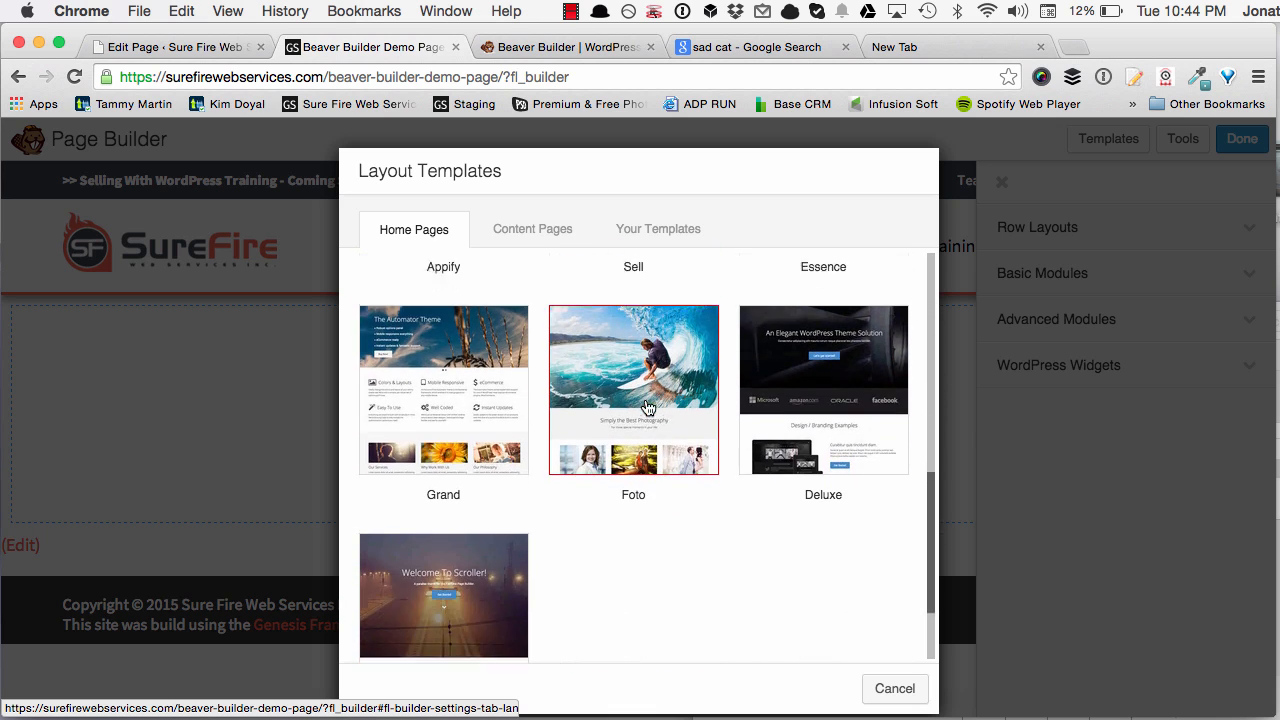
{"action": "scroll", "coordinate": [450, 400], "scroll_direction": "up", "scroll_amount": 20}
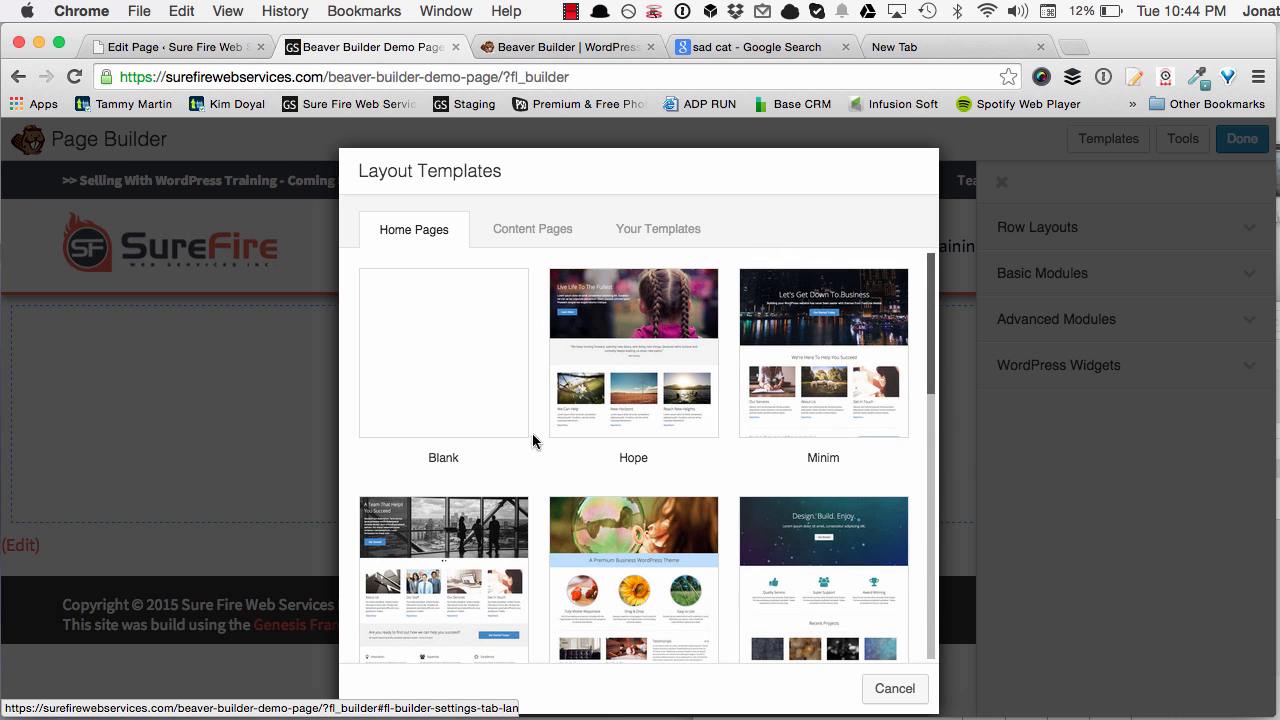
{"action": "scroll", "coordinate": [635, 330], "scroll_direction": "down", "scroll_amount": 1}
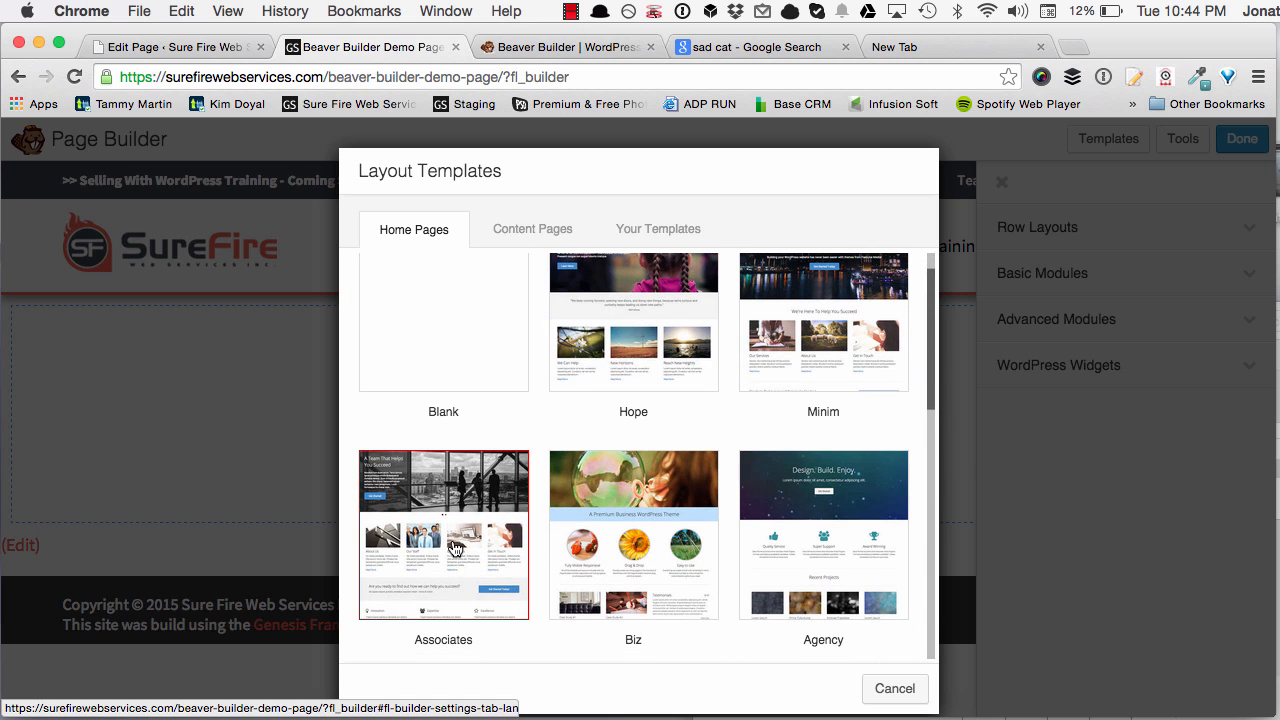
{"action": "left_click", "coordinate": [455, 530]}
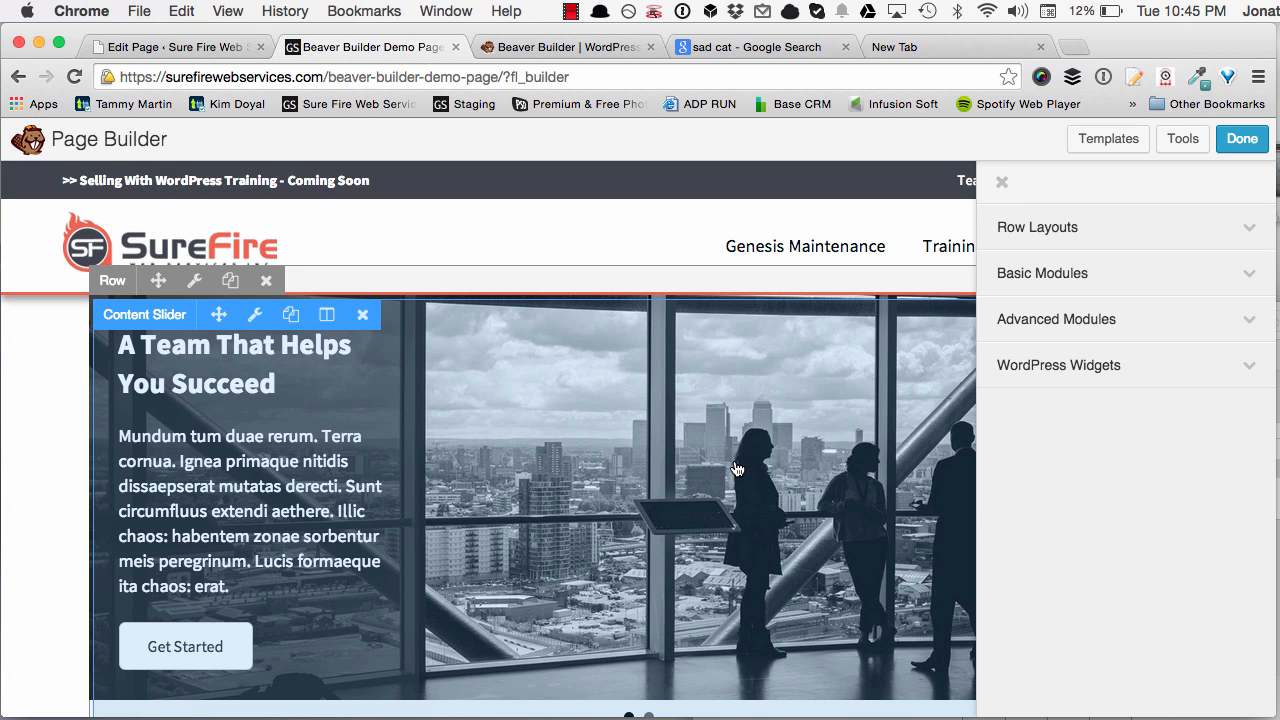
{"action": "left_click", "coordinate": [1003, 184]}
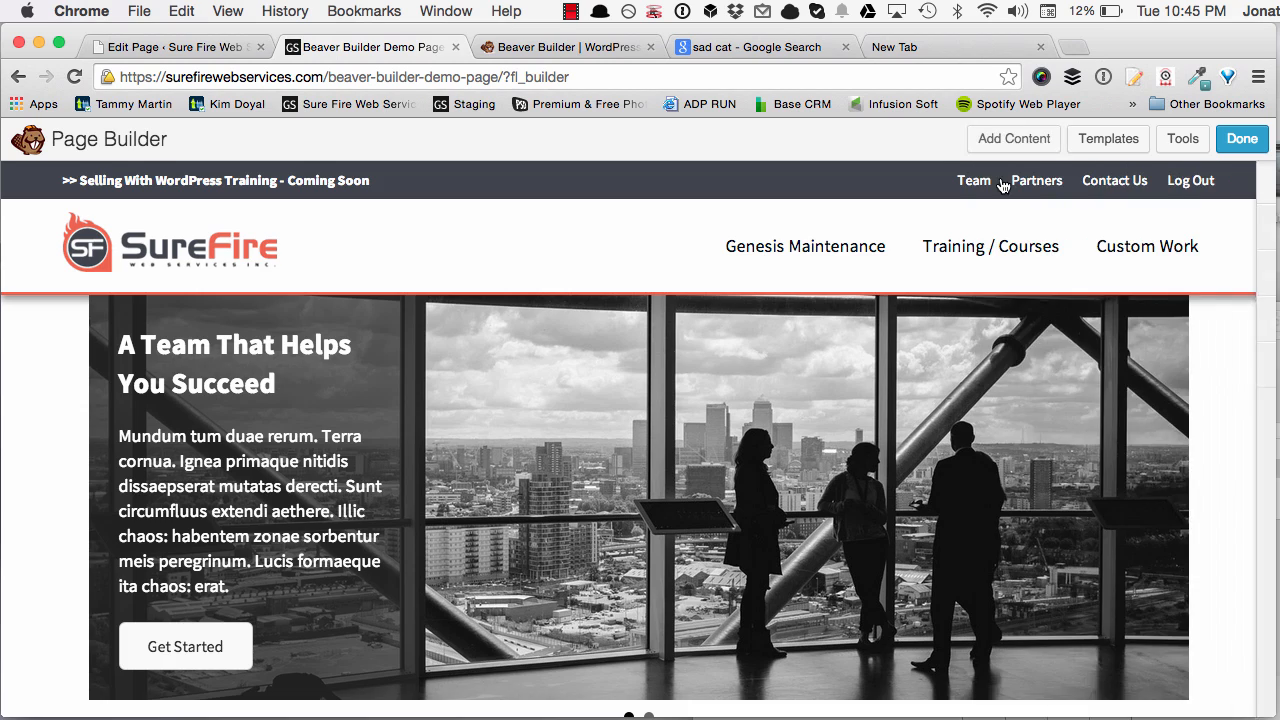
{"action": "scroll", "coordinate": [795, 400], "scroll_direction": "down", "scroll_amount": 3}
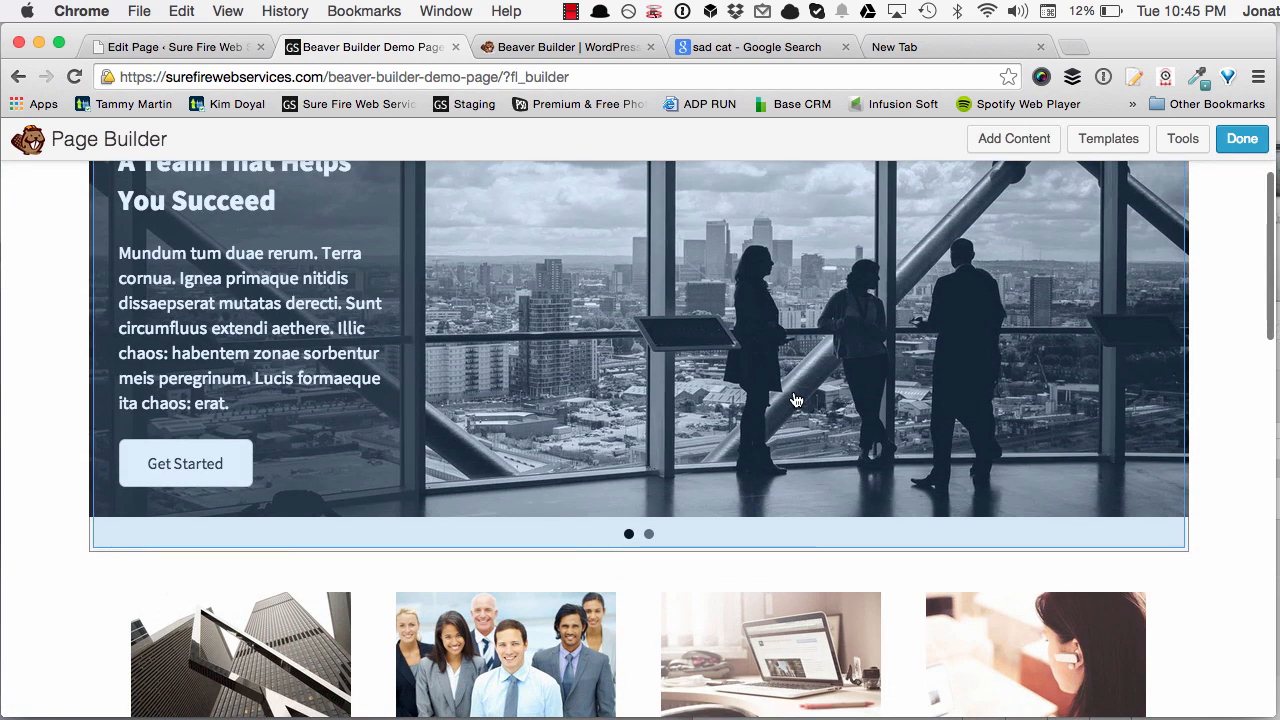
Open studiopress.com in a new browser tab and go to its theme shop listing
{"action": "left_click_drag", "start_coordinate": [922, 49], "coordinate": [539, 48]}
{"action": "type", "text": "studiopress.com"}
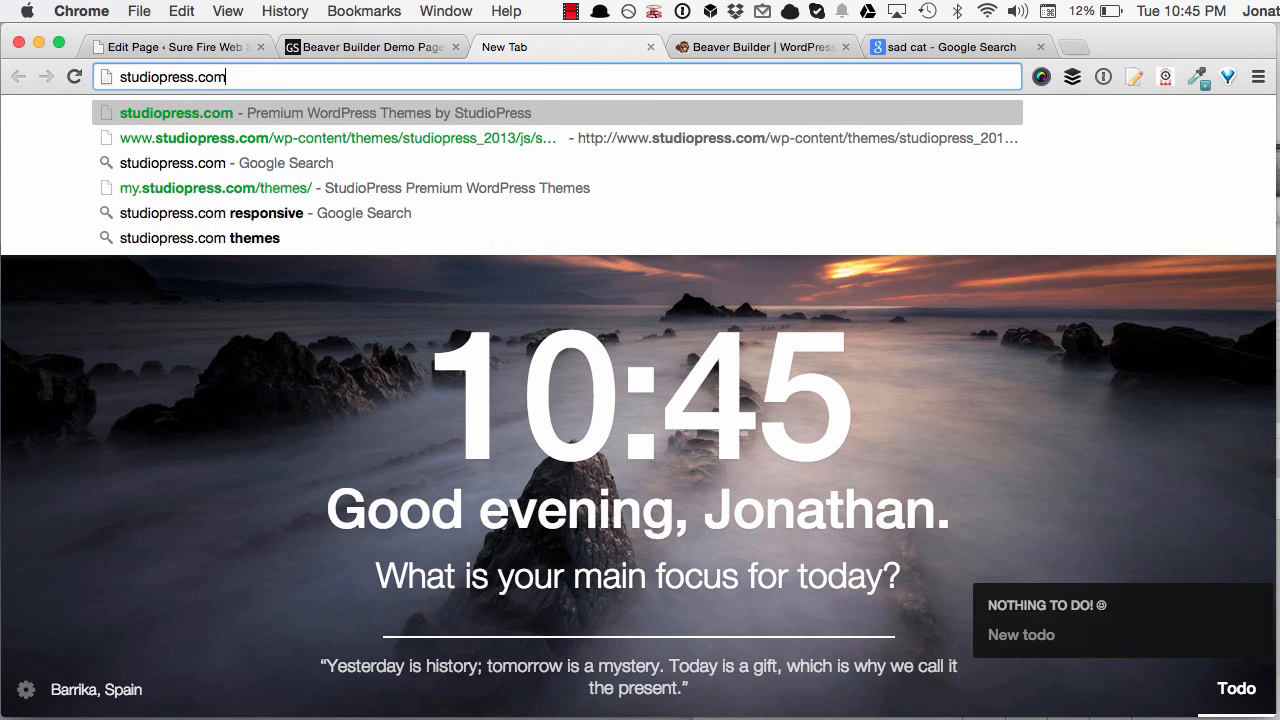
{"action": "key", "text": "Return"}
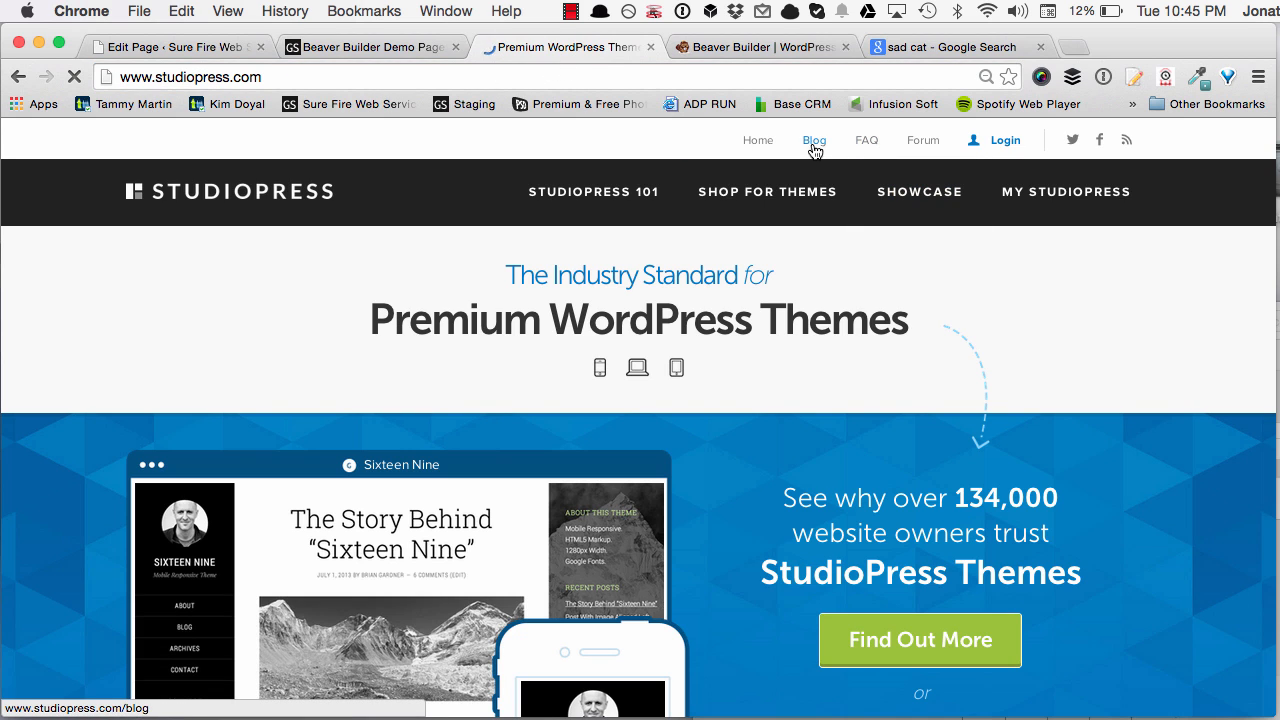
{"action": "left_click", "coordinate": [743, 207]}
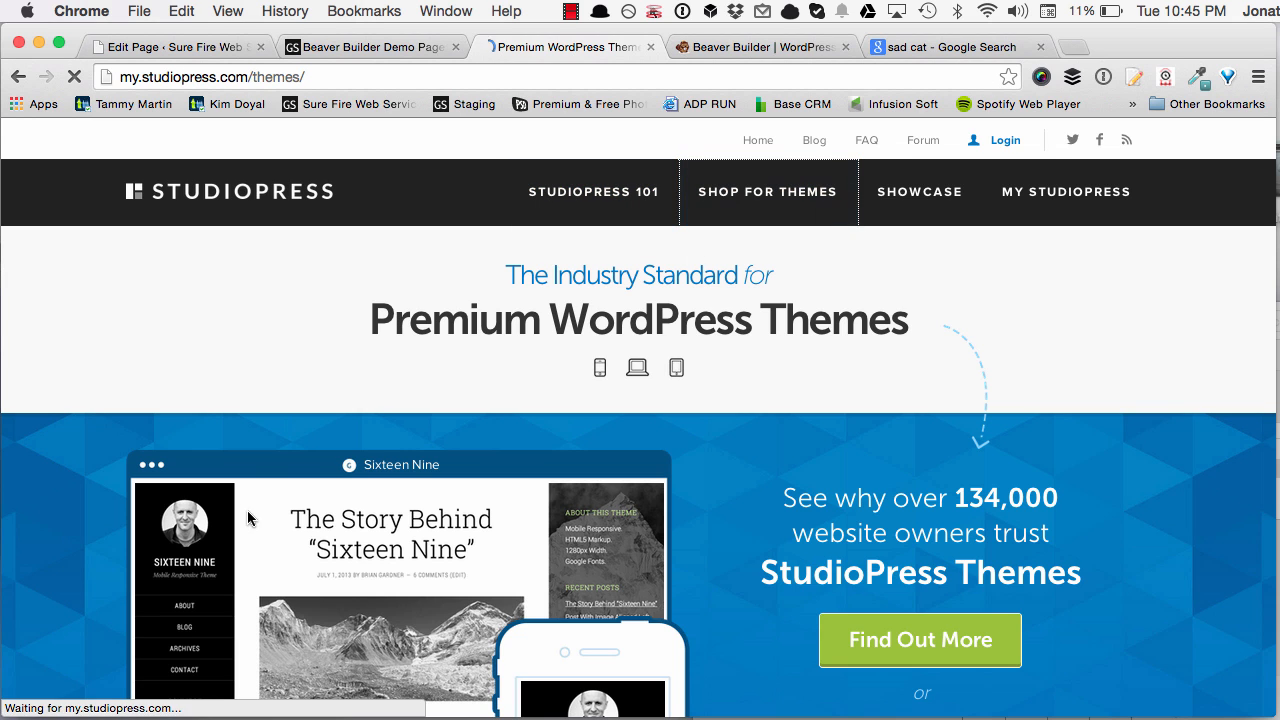
{"action": "scroll", "coordinate": [155, 449], "scroll_direction": "down", "scroll_amount": 2}
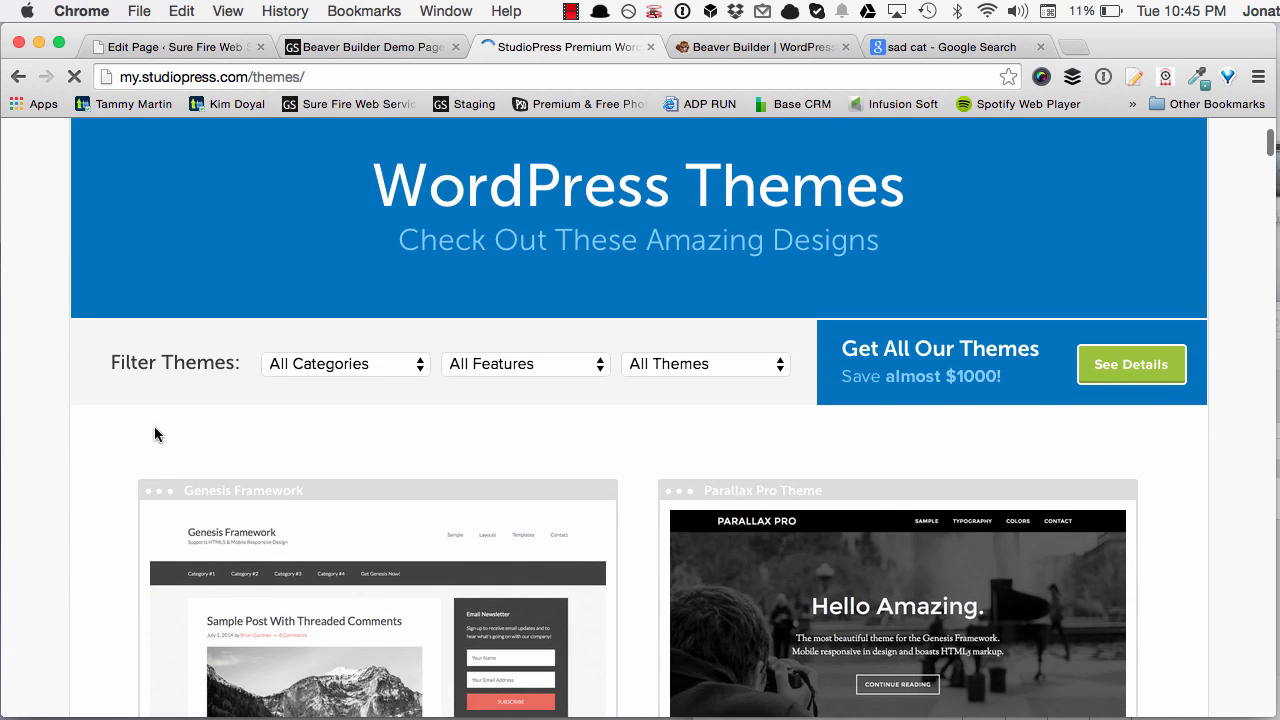
Search the theme listing for "exe" and view the details page of the Executive Pro Theme
{"action": "key", "text": "super+f"}
{"action": "type", "text": "exe"}
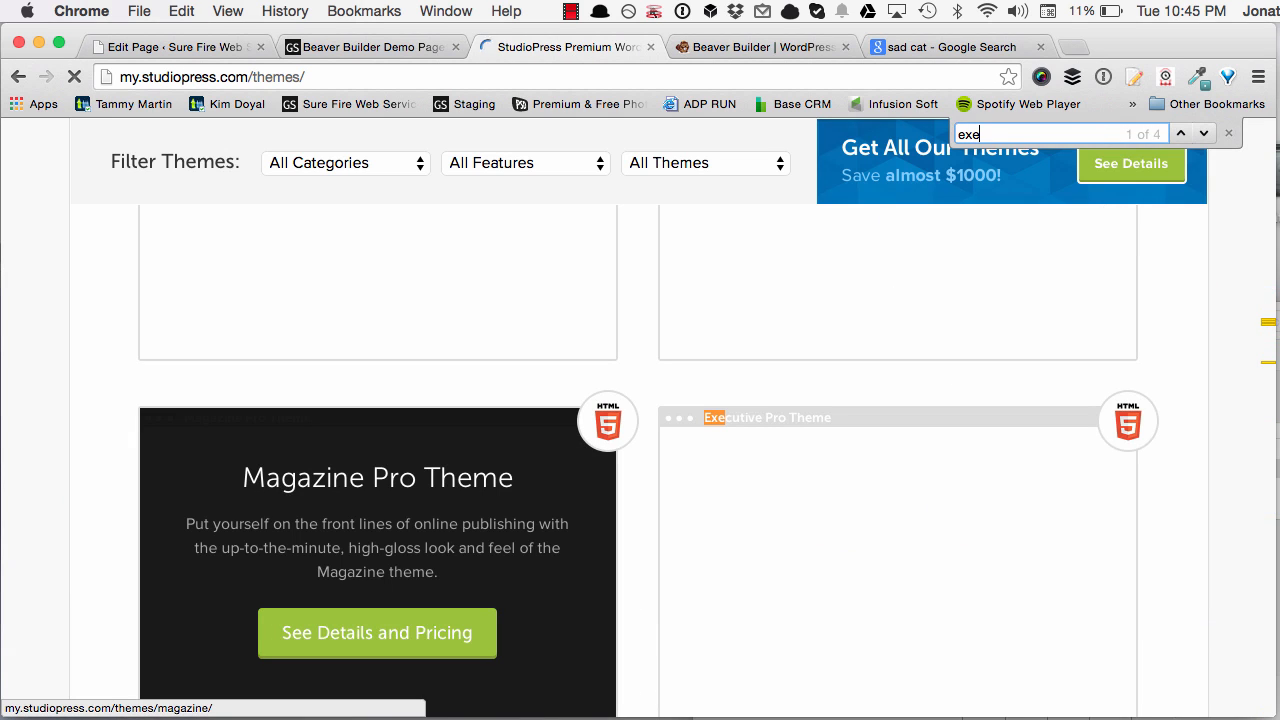
{"action": "scroll", "coordinate": [737, 434], "scroll_direction": "down", "scroll_amount": 3}
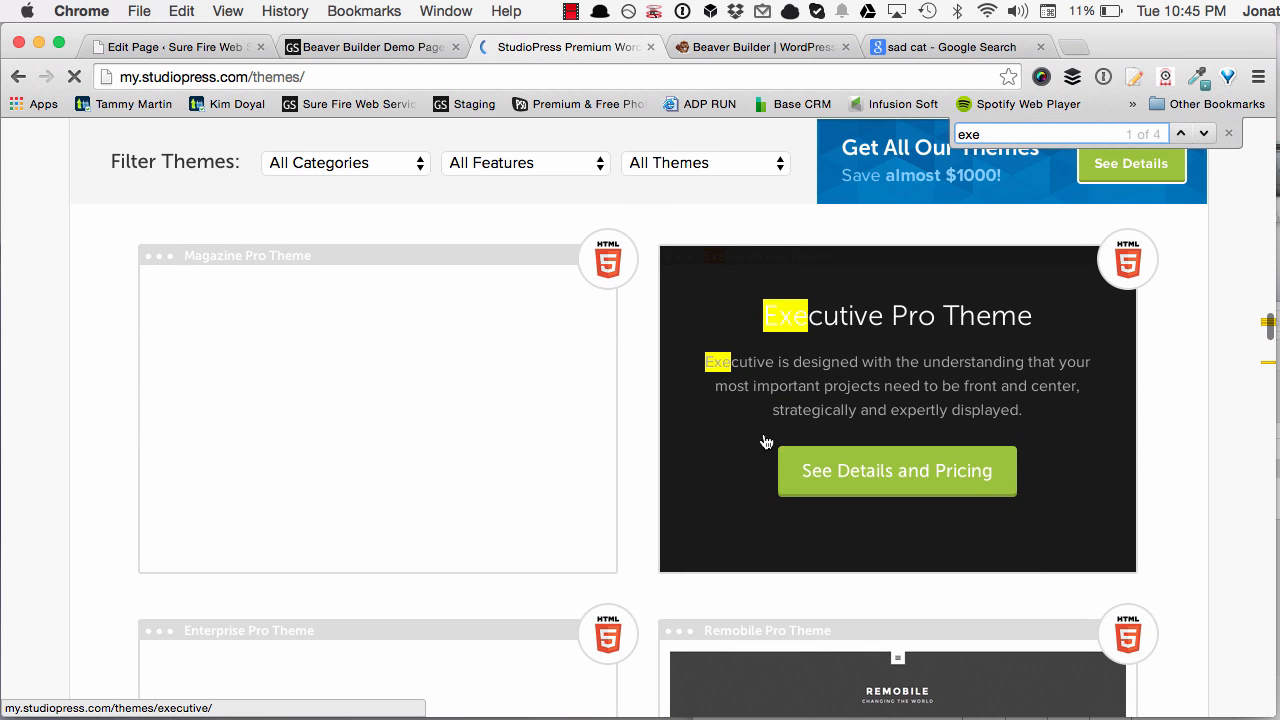
{"action": "left_click", "coordinate": [843, 480]}
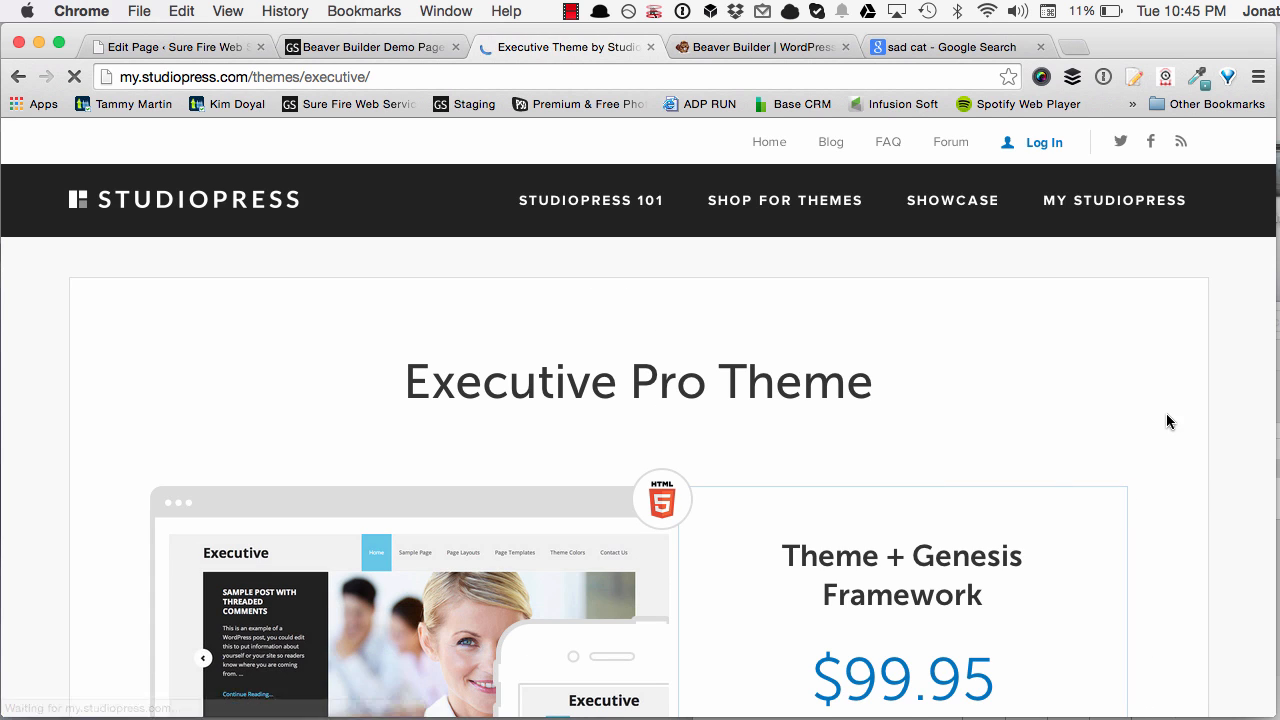
{"action": "scroll", "coordinate": [1168, 424], "scroll_direction": "down", "scroll_amount": 3}
{"action": "scroll", "coordinate": [300, 467], "scroll_direction": "down", "scroll_amount": 3}
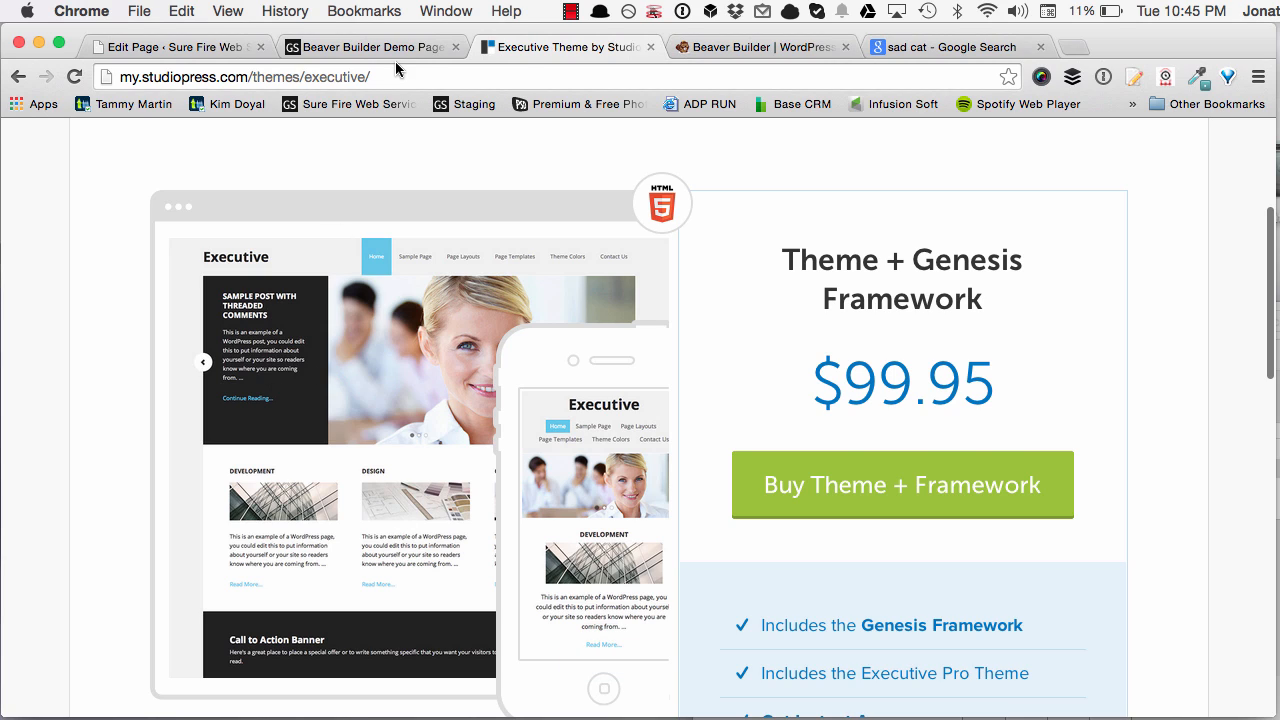
Return to the demo page's browser tab and examine the Associates layout from the content slider down to the map and contact section
{"action": "left_click", "coordinate": [370, 47]}
{"action": "scroll", "coordinate": [598, 514], "scroll_direction": "up", "scroll_amount": 3}
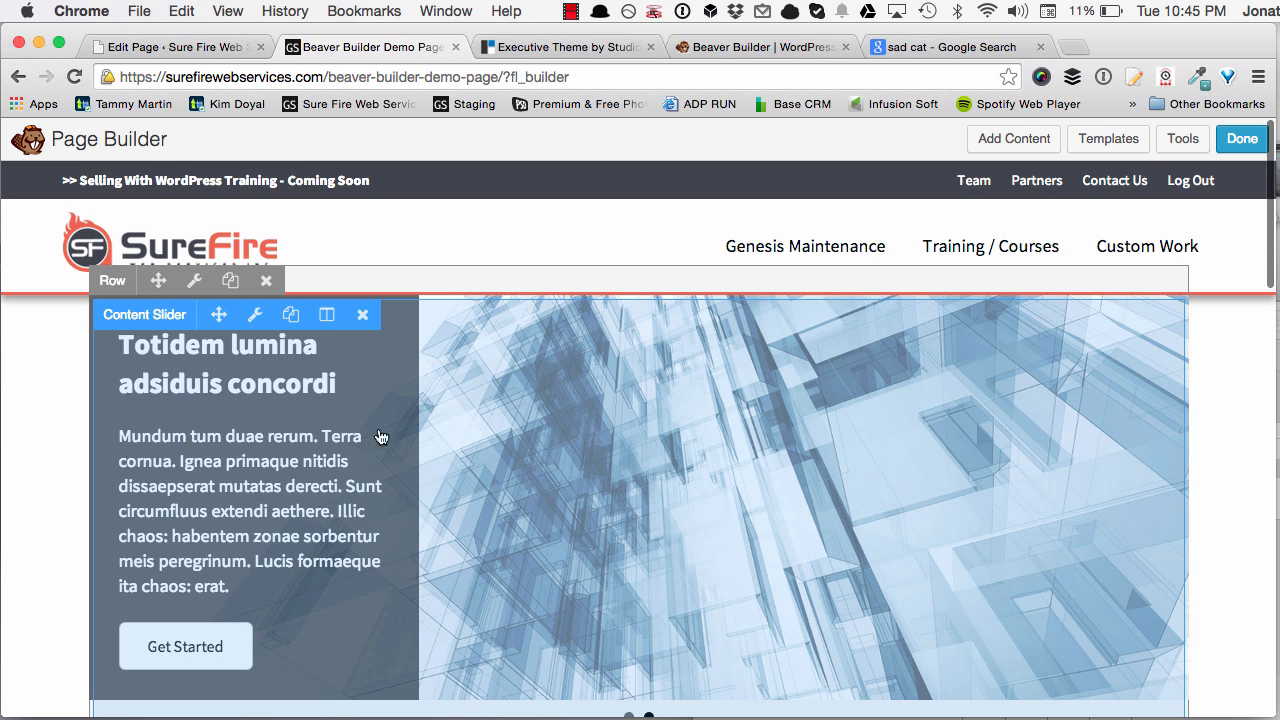
{"action": "scroll", "coordinate": [704, 461], "scroll_direction": "down", "scroll_amount": 5}
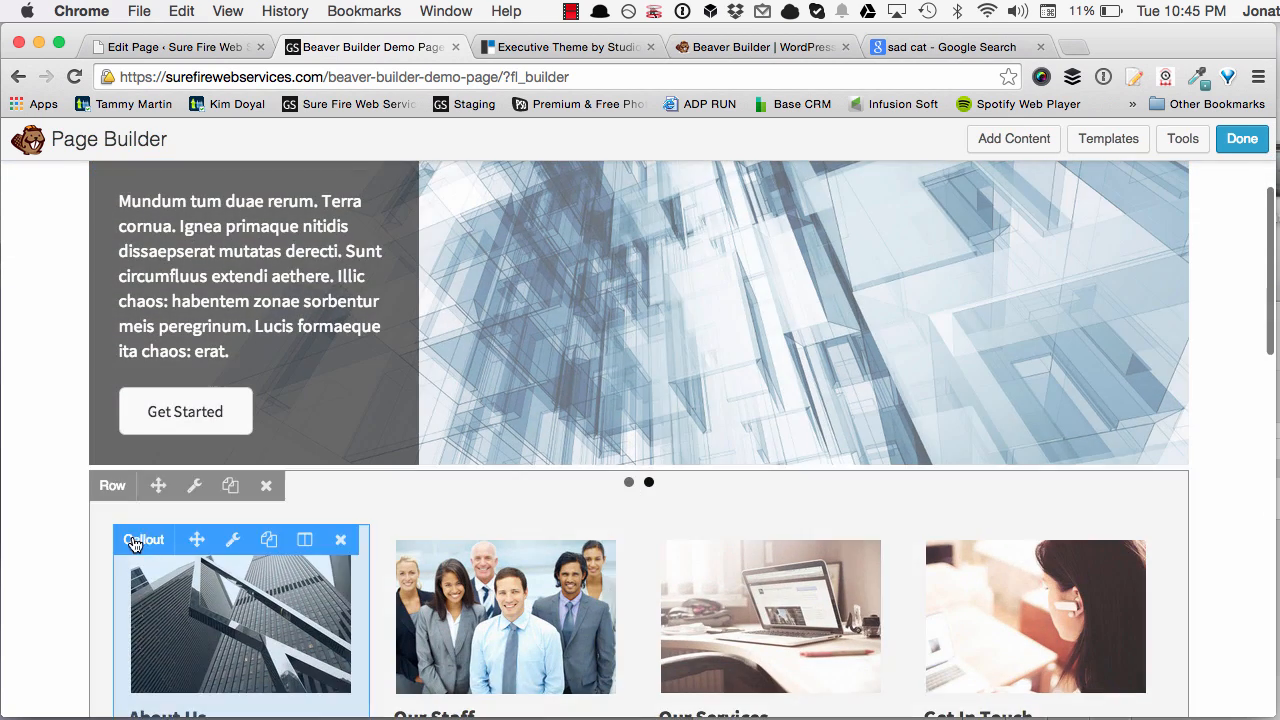
{"action": "scroll", "coordinate": [30, 468], "scroll_direction": "down", "scroll_amount": 4}
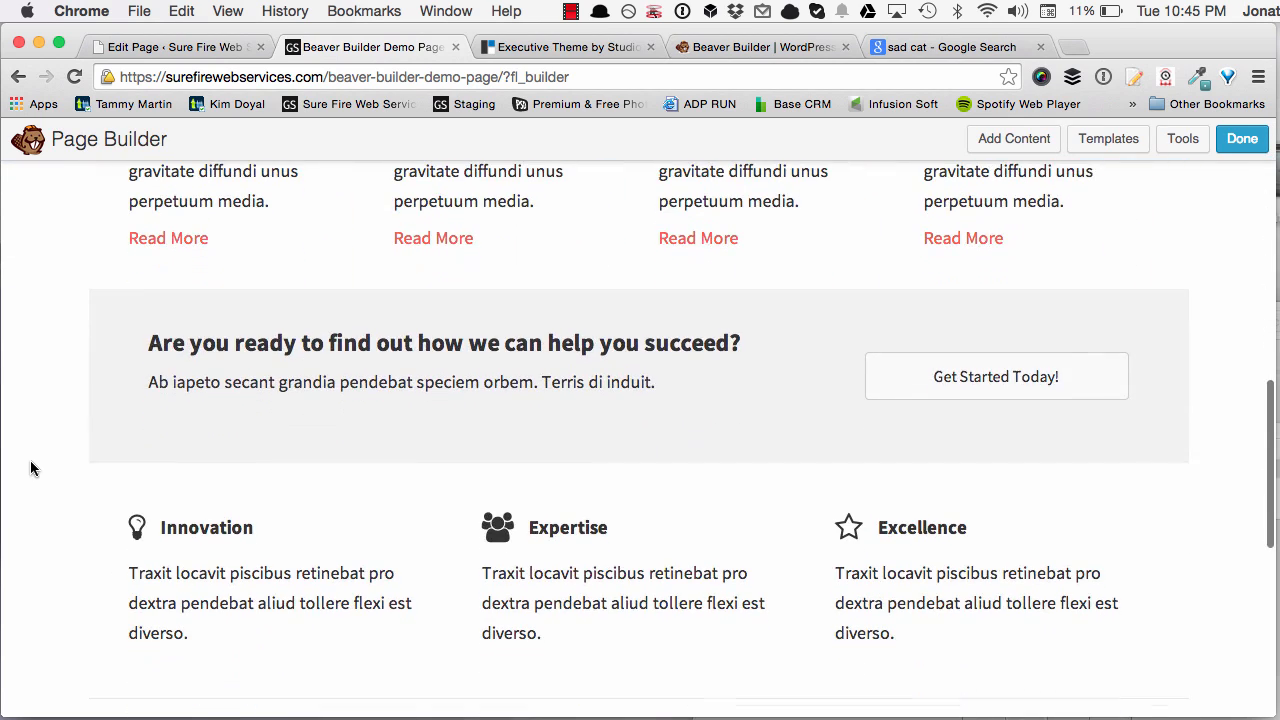
{"action": "scroll", "coordinate": [30, 468], "scroll_direction": "down", "scroll_amount": 12}
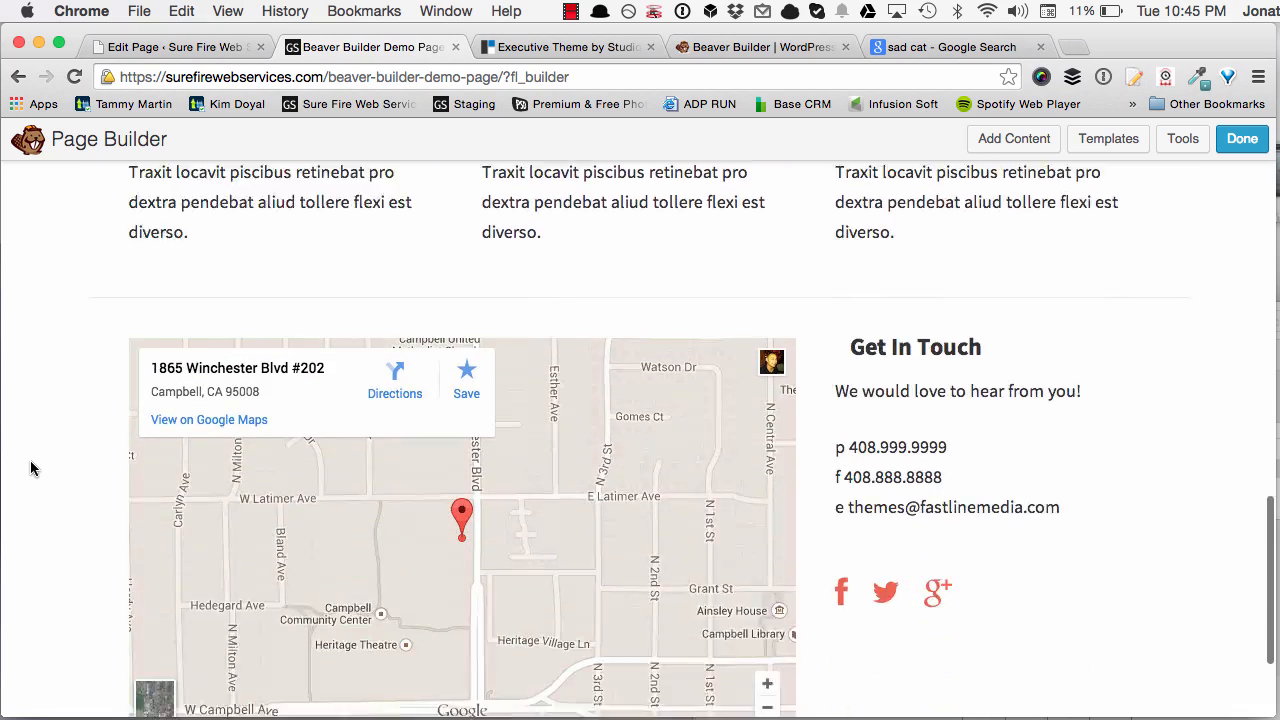
{"action": "scroll", "coordinate": [30, 468], "scroll_direction": "up", "scroll_amount": 20}
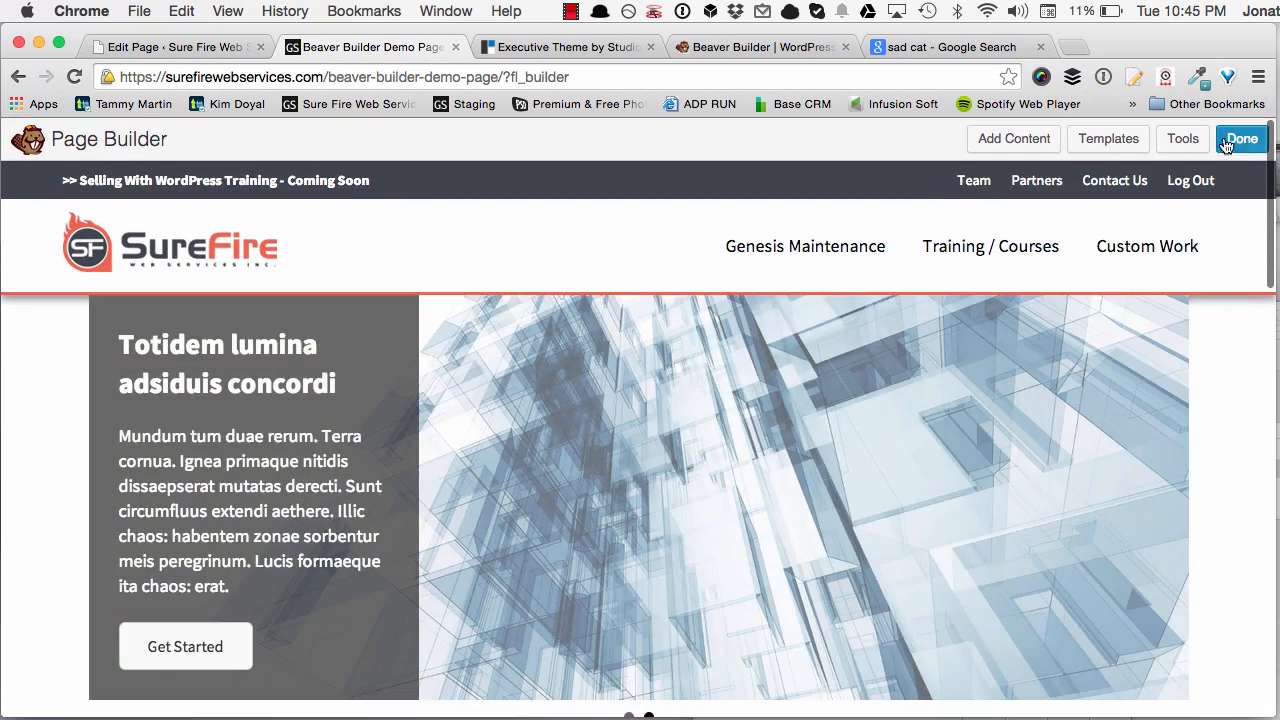
Finish editing, publish the demo page's layout and review the page on the live site
{"action": "left_click", "coordinate": [1238, 140]}
{"action": "left_click", "coordinate": [630, 368]}
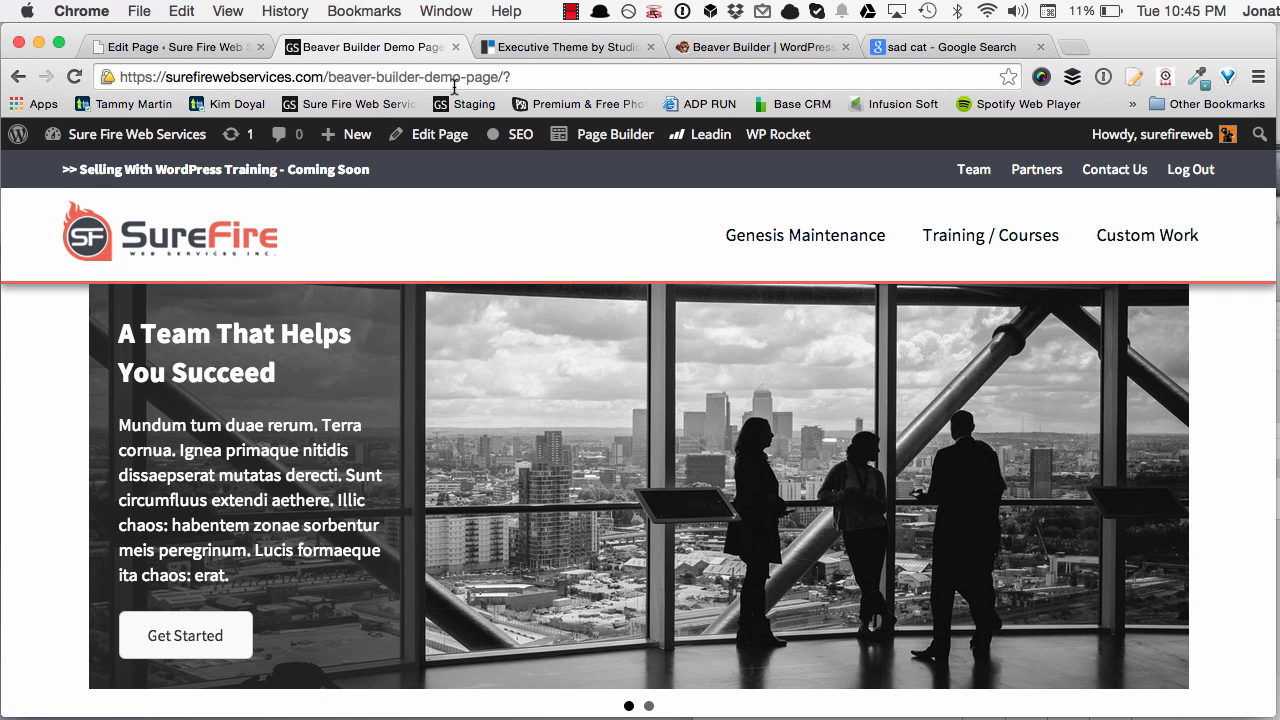
{"action": "scroll", "coordinate": [42, 410], "scroll_direction": "down", "scroll_amount": 15}
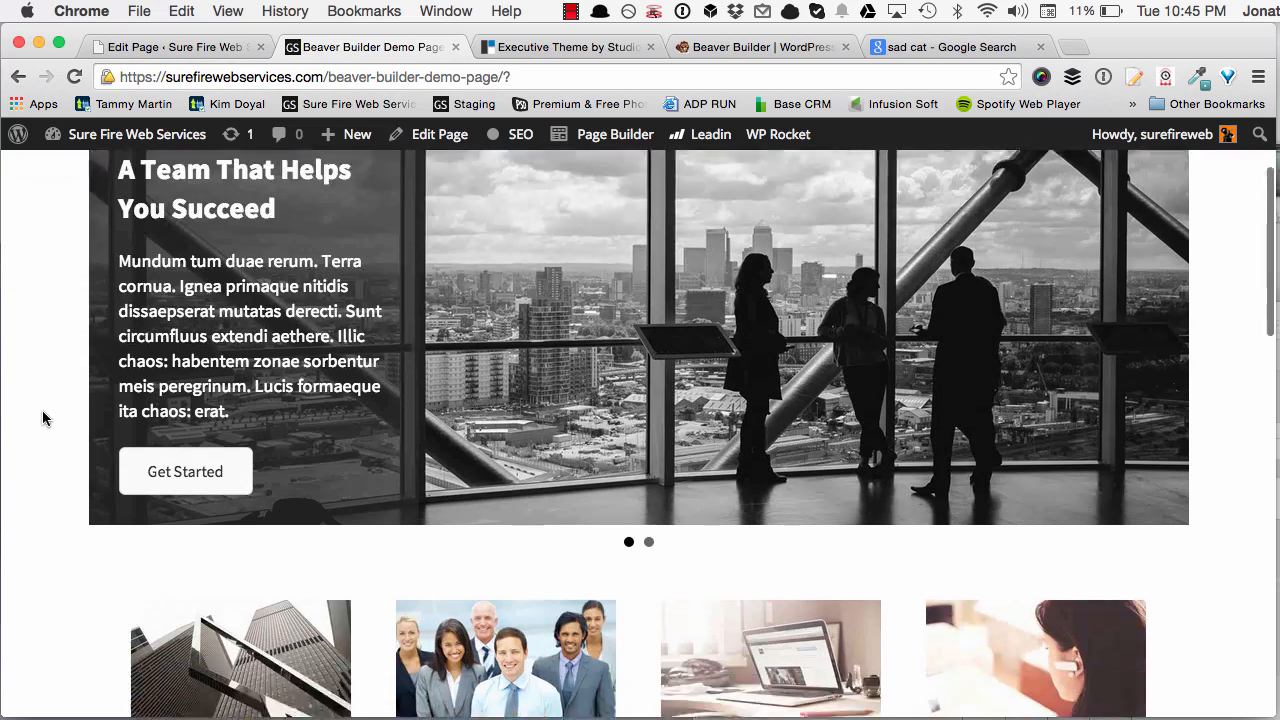
{"action": "scroll", "coordinate": [48, 416], "scroll_direction": "up", "scroll_amount": 5}
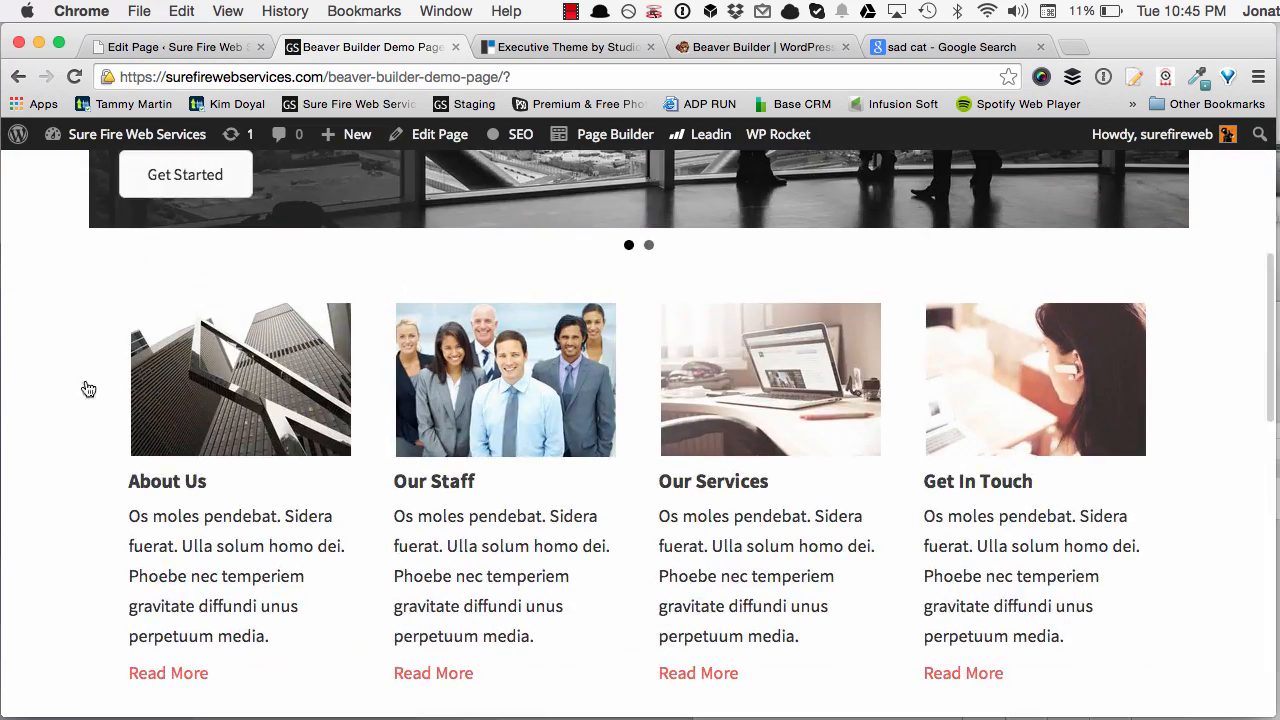
{"action": "scroll", "coordinate": [94, 480], "scroll_direction": "up", "scroll_amount": 3}
{"action": "scroll", "coordinate": [72, 415], "scroll_direction": "down", "scroll_amount": 20}
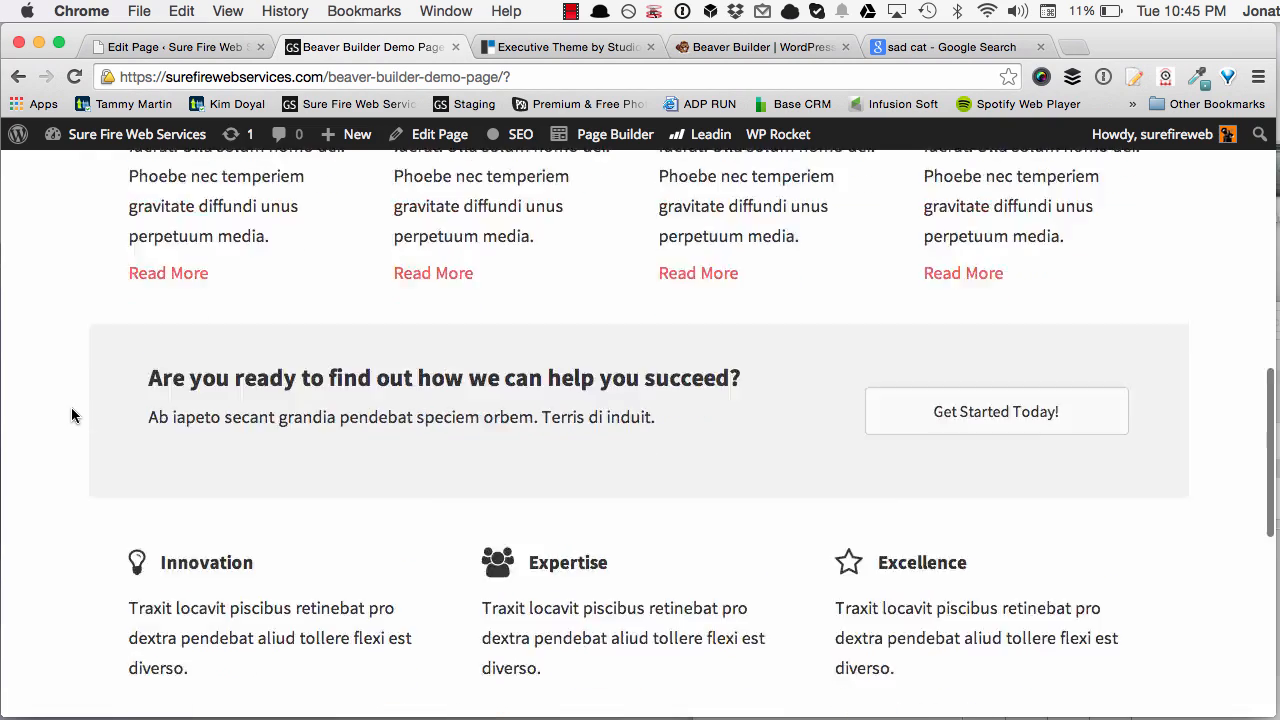
{"action": "scroll", "coordinate": [71, 430], "scroll_direction": "up", "scroll_amount": 20}
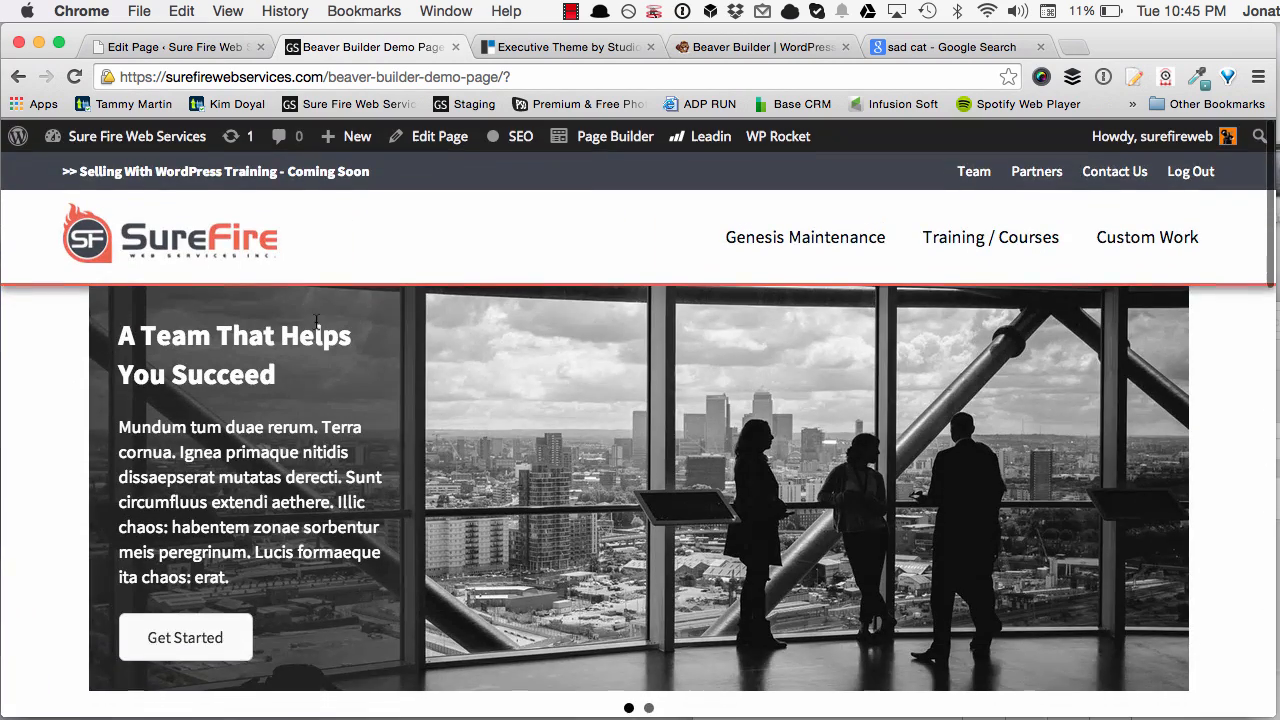
Relaunch Page Builder and set both the width and the content width of the content slider's row to Full Width
{"action": "left_click", "coordinate": [619, 136]}
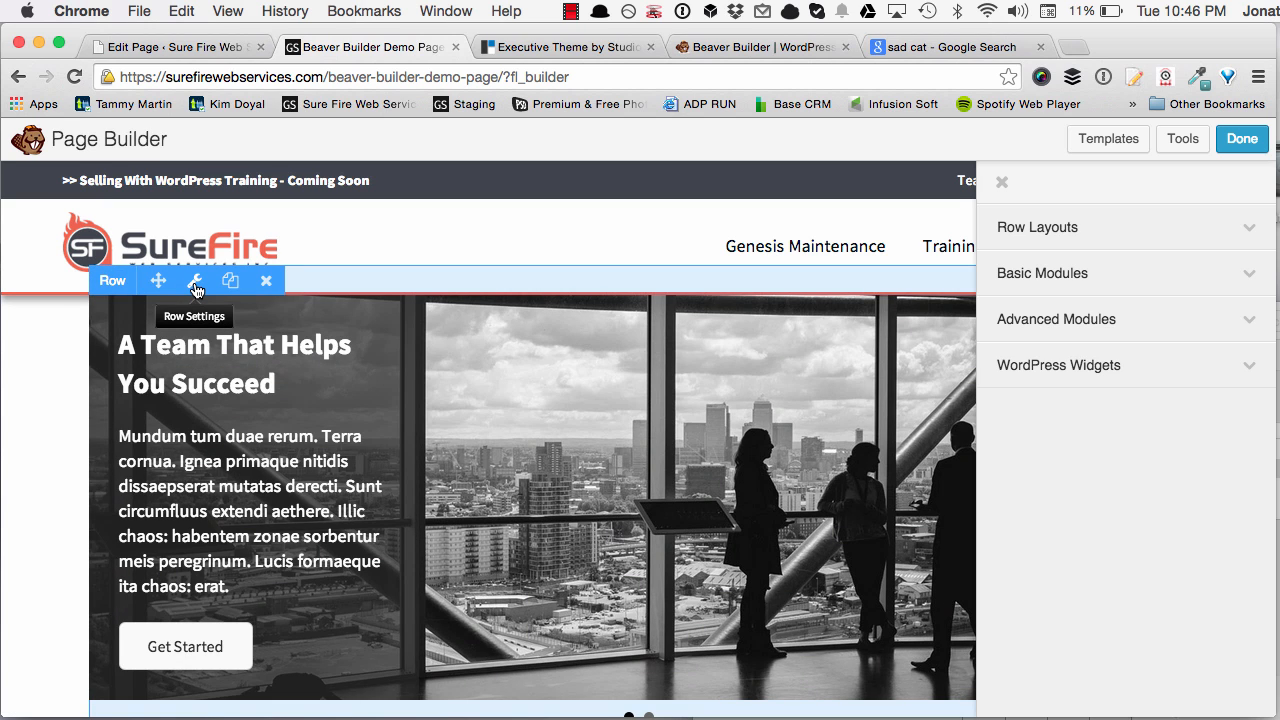
{"action": "left_click", "coordinate": [196, 290]}
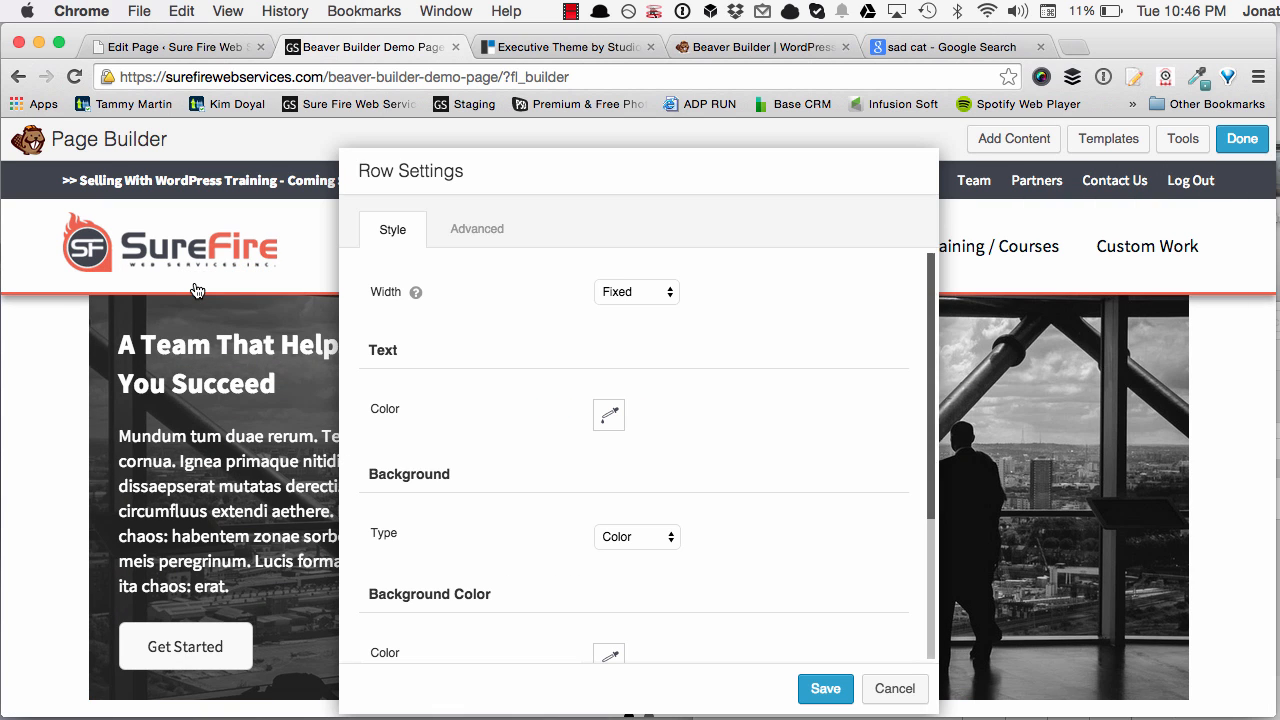
{"action": "left_click", "coordinate": [615, 296]}
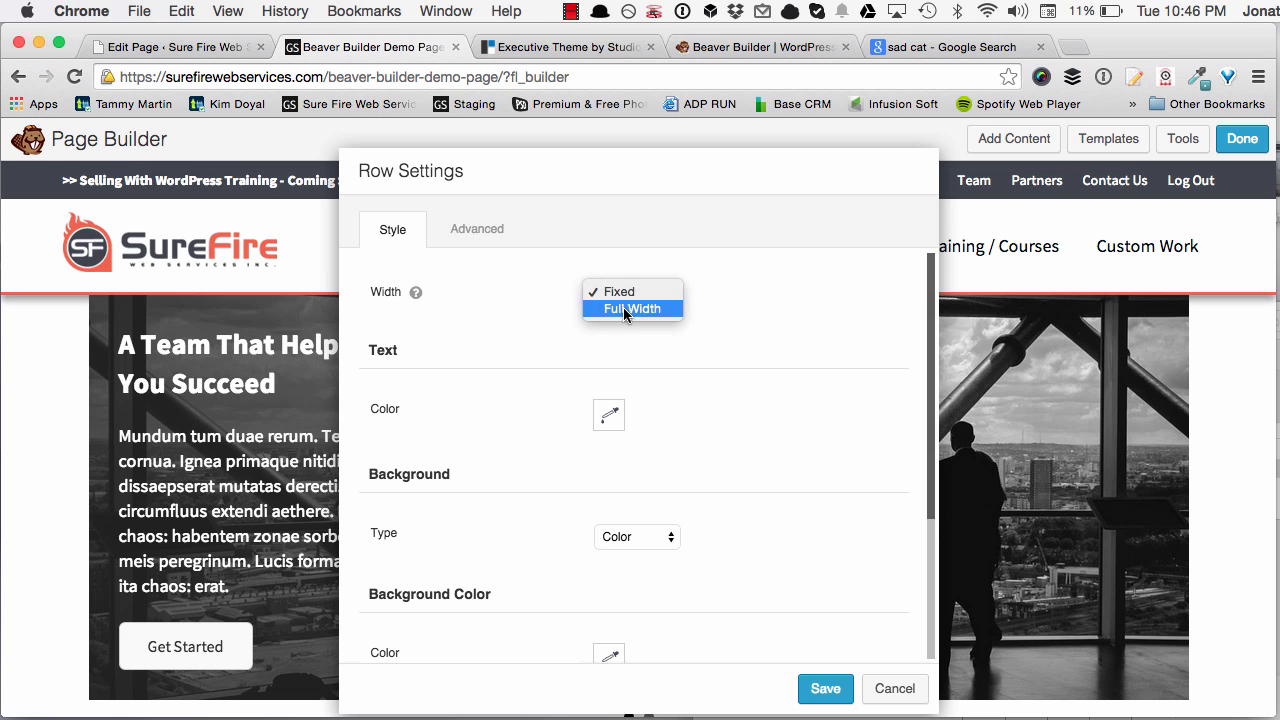
{"action": "left_click", "coordinate": [624, 308]}
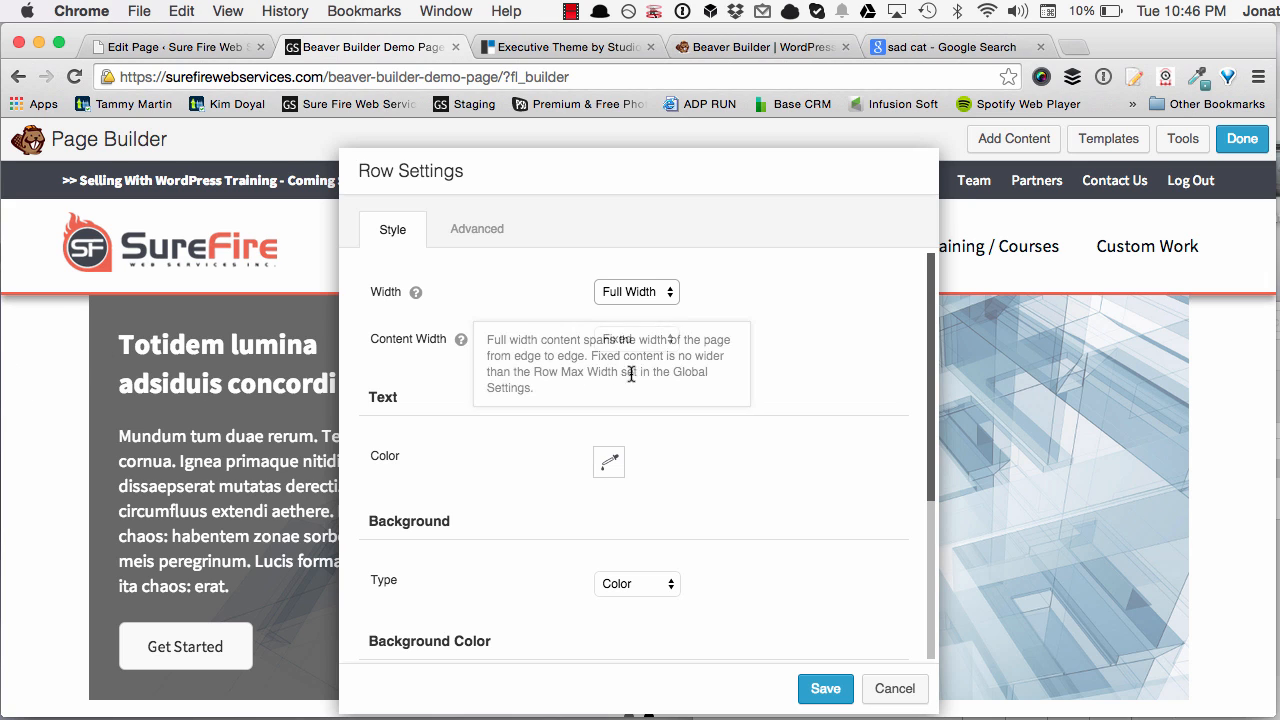
{"action": "left_click", "coordinate": [666, 345]}
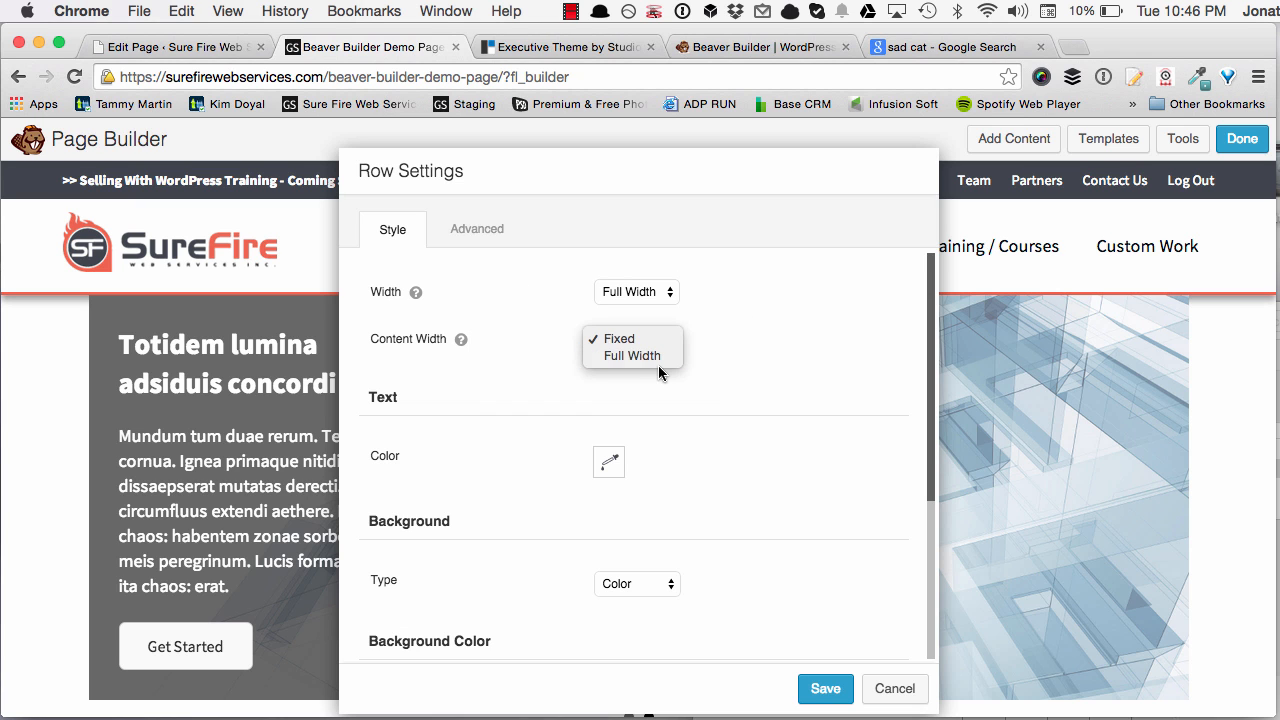
{"action": "left_click", "coordinate": [654, 359]}
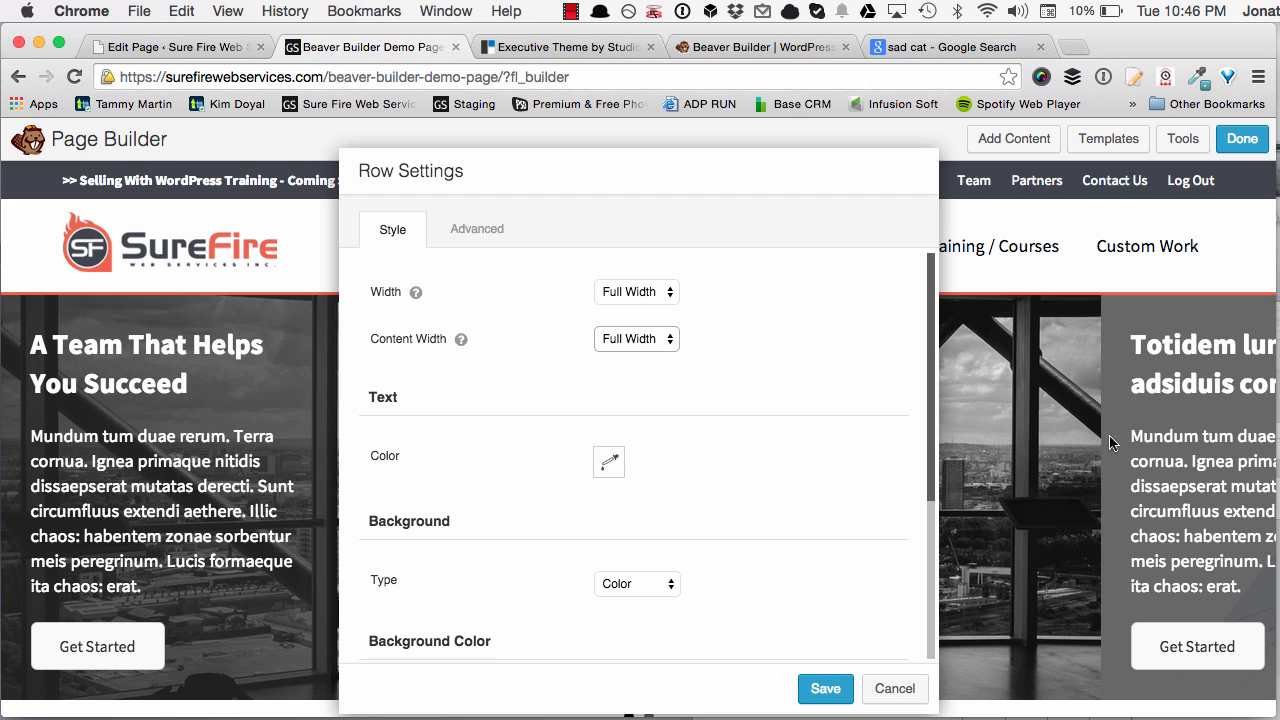
Set the slider row's content width back to Fixed and save the row settings
{"action": "left_click", "coordinate": [620, 339]}
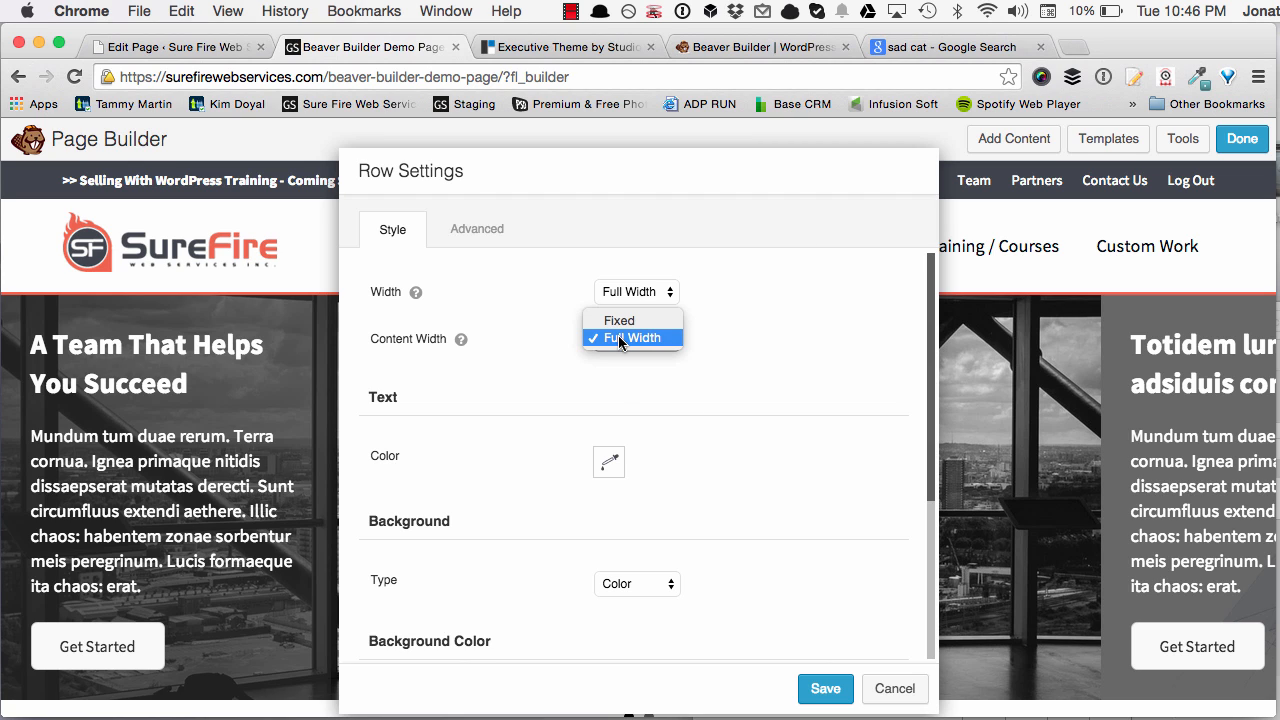
{"action": "left_click", "coordinate": [620, 321]}
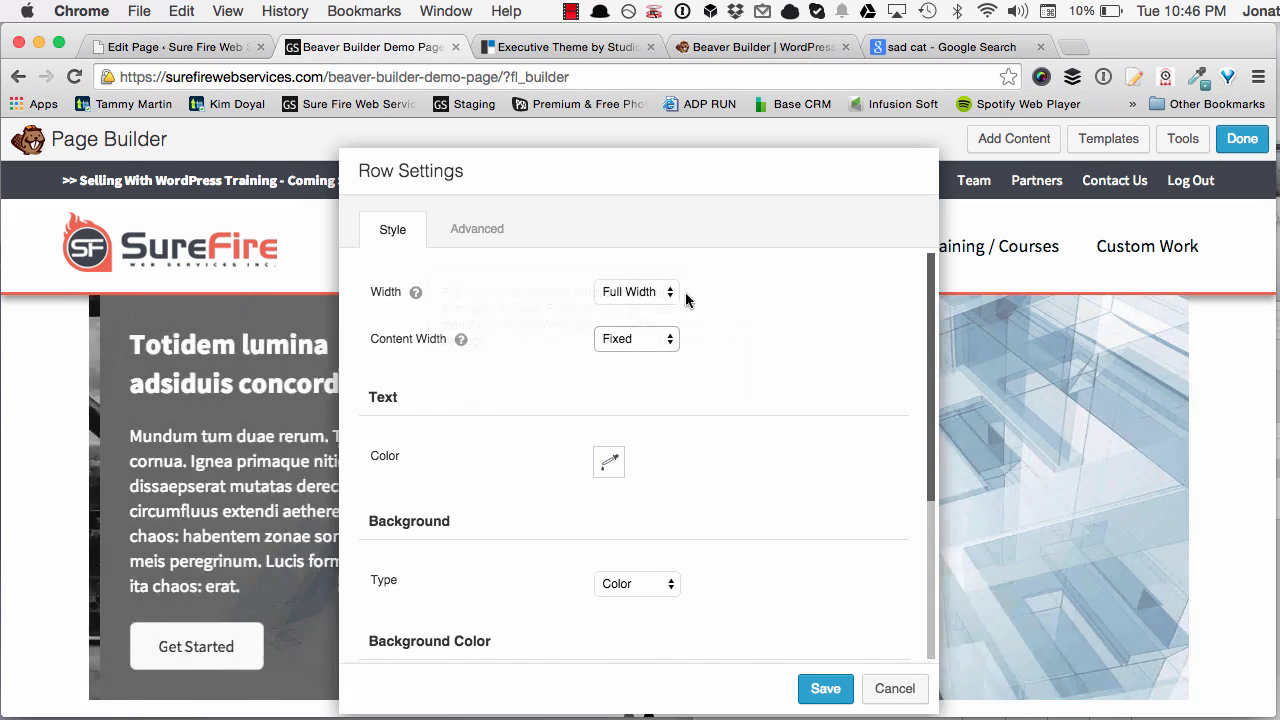
{"action": "scroll", "coordinate": [844, 432], "scroll_direction": "down", "scroll_amount": 3}
{"action": "left_click", "coordinate": [825, 688]}
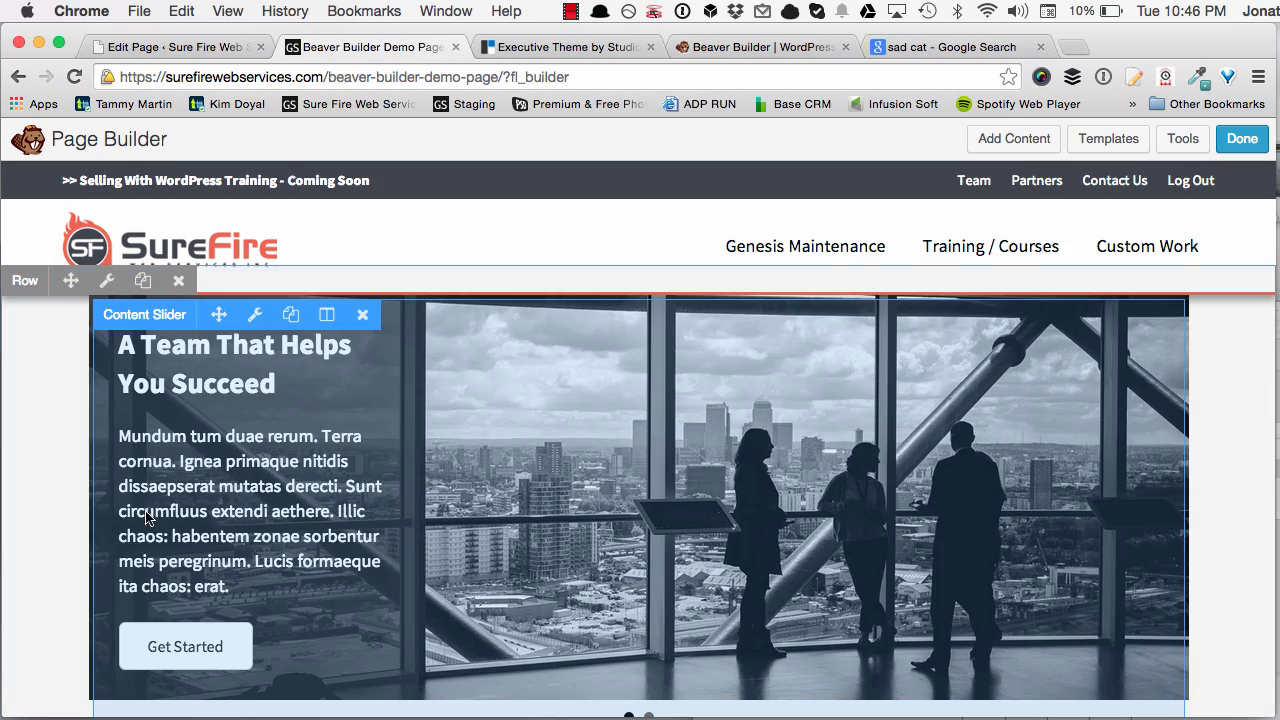
Give the content slider's row an orange background colour, ffaa00, in its row settings
{"action": "scroll", "coordinate": [46, 410], "scroll_direction": "down", "scroll_amount": 1}
{"action": "scroll", "coordinate": [46, 410], "scroll_direction": "down", "scroll_amount": 5}
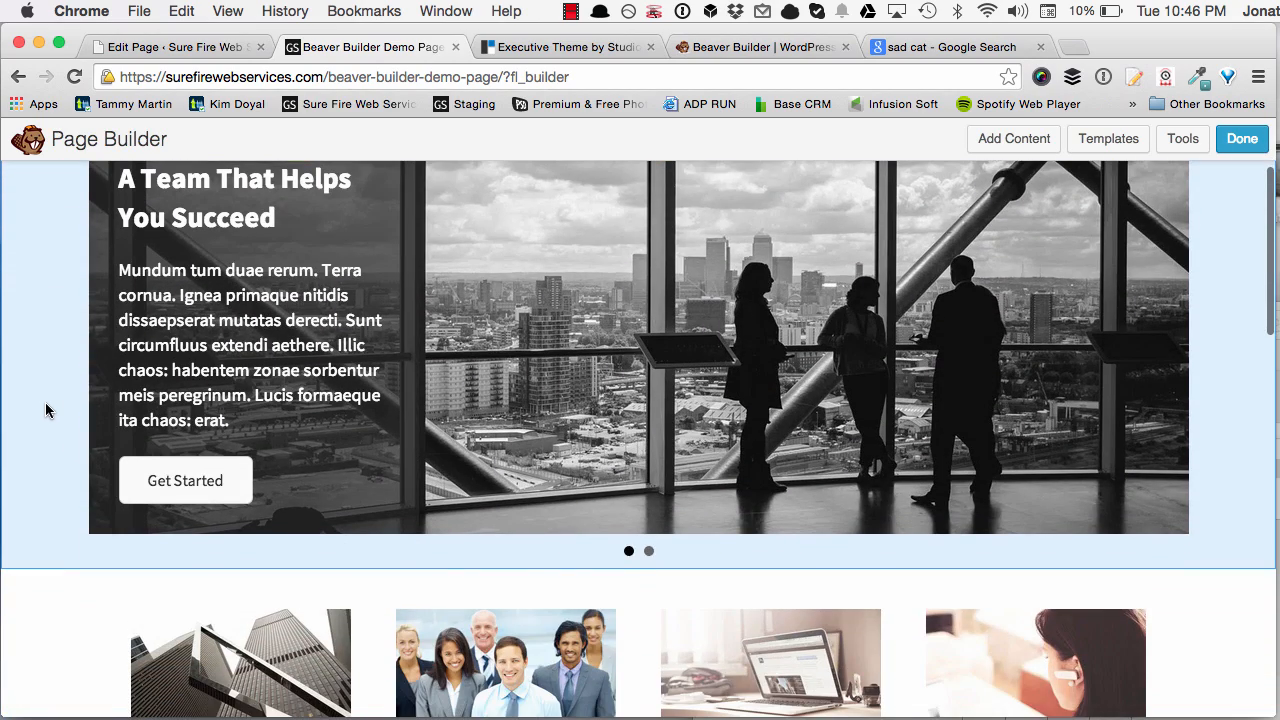
{"action": "scroll", "coordinate": [46, 410], "scroll_direction": "up", "scroll_amount": 5}
{"action": "scroll", "coordinate": [46, 410], "scroll_direction": "down", "scroll_amount": 3}
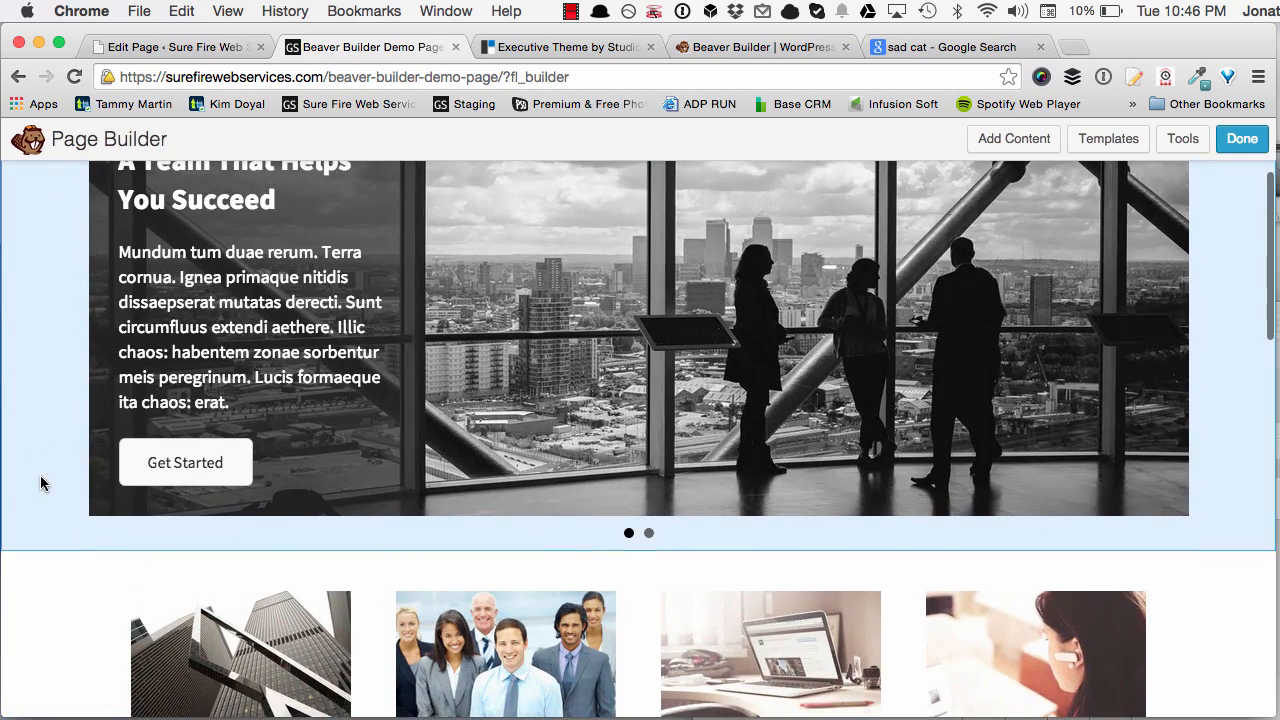
{"action": "scroll", "coordinate": [40, 450], "scroll_direction": "up", "scroll_amount": 4}
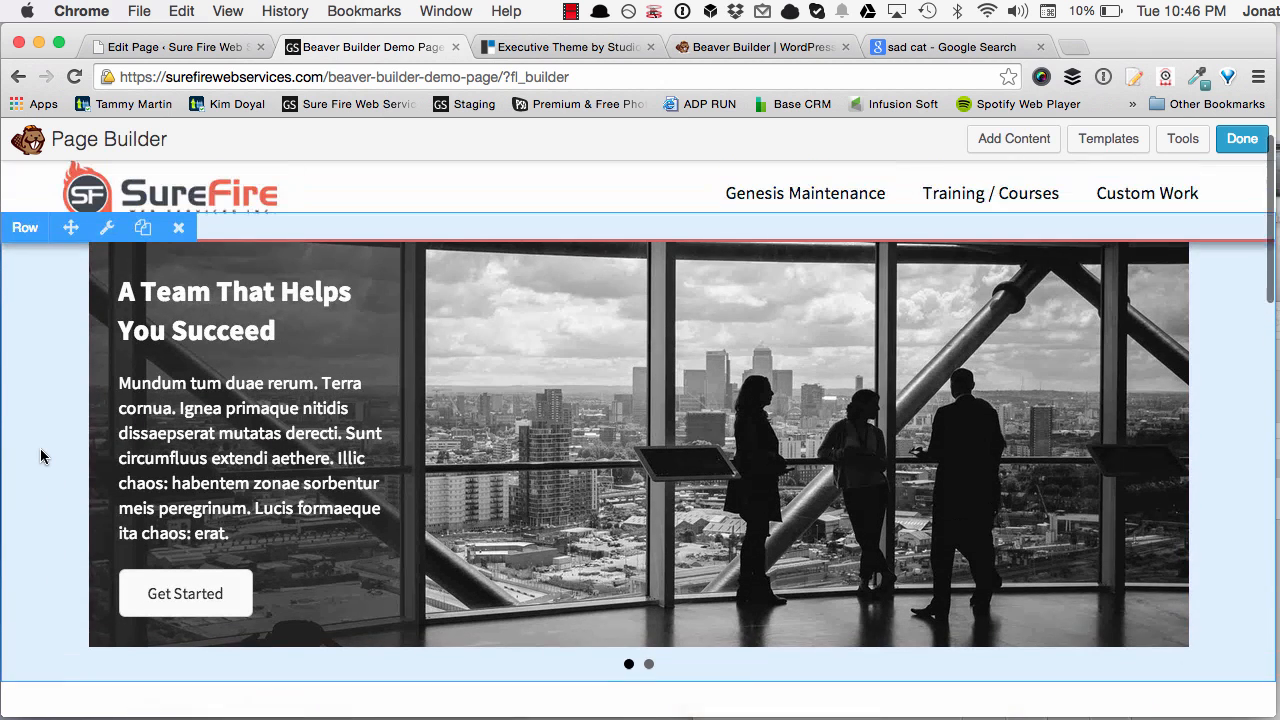
{"action": "left_click", "coordinate": [105, 284]}
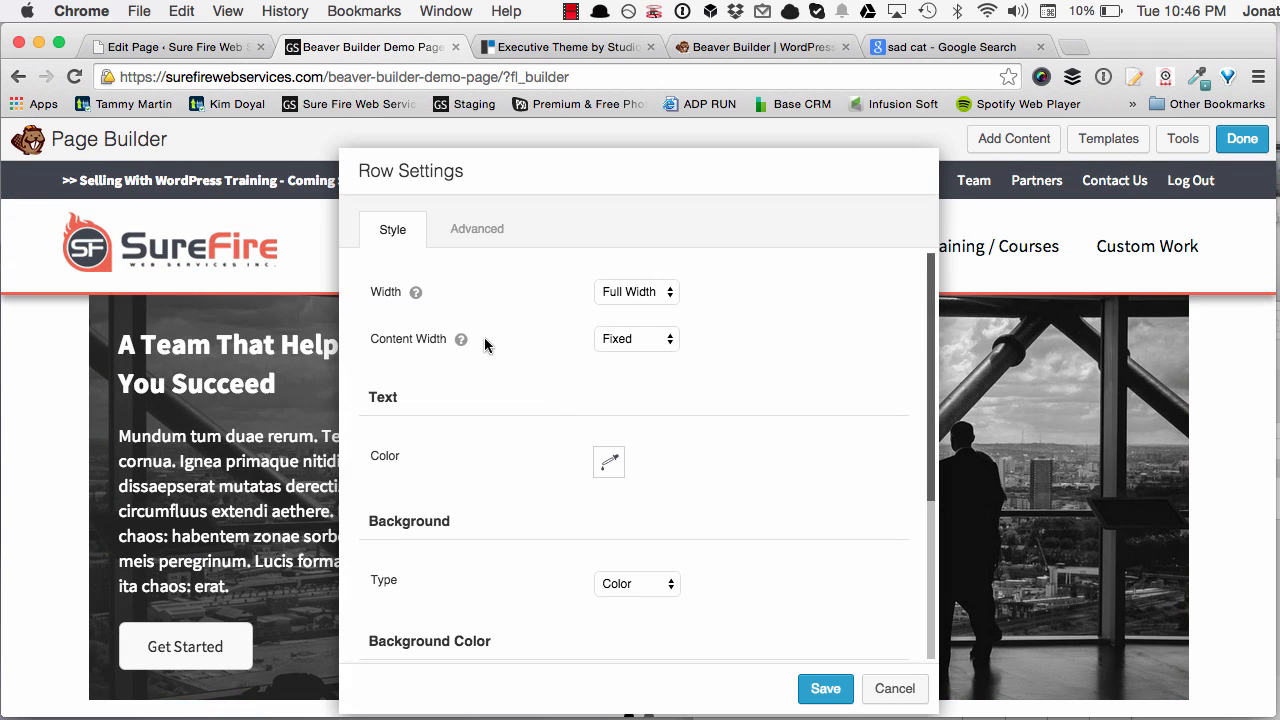
{"action": "scroll", "coordinate": [484, 337], "scroll_direction": "down", "scroll_amount": 3}
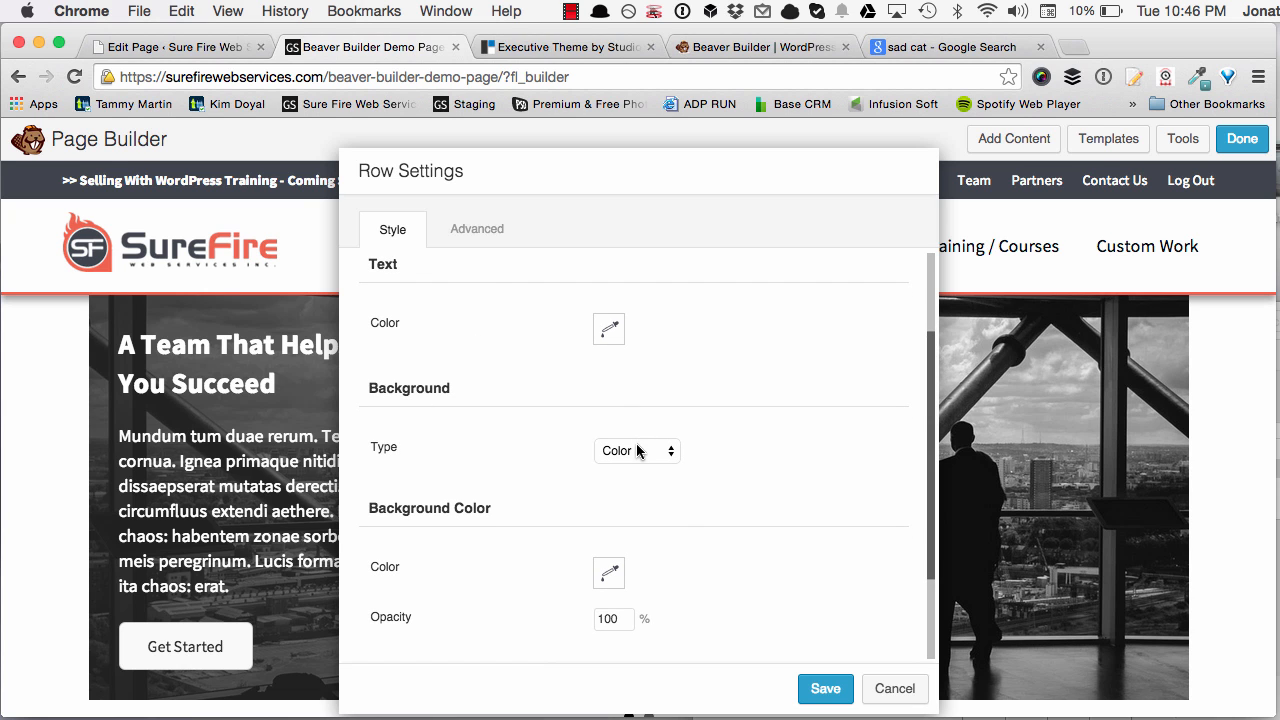
{"action": "scroll", "coordinate": [546, 484], "scroll_direction": "down", "scroll_amount": 1}
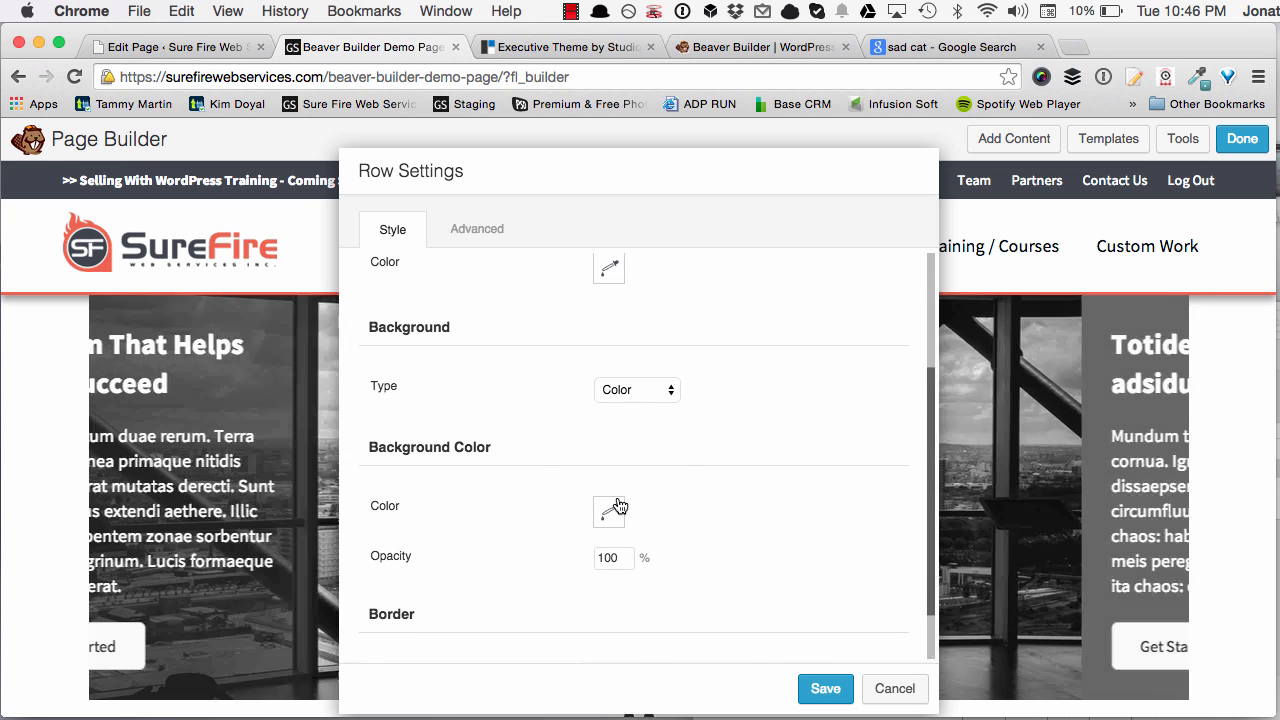
{"action": "left_click", "coordinate": [609, 513]}
{"action": "left_click_drag", "start_coordinate": [693, 580], "coordinate": [603, 665]}
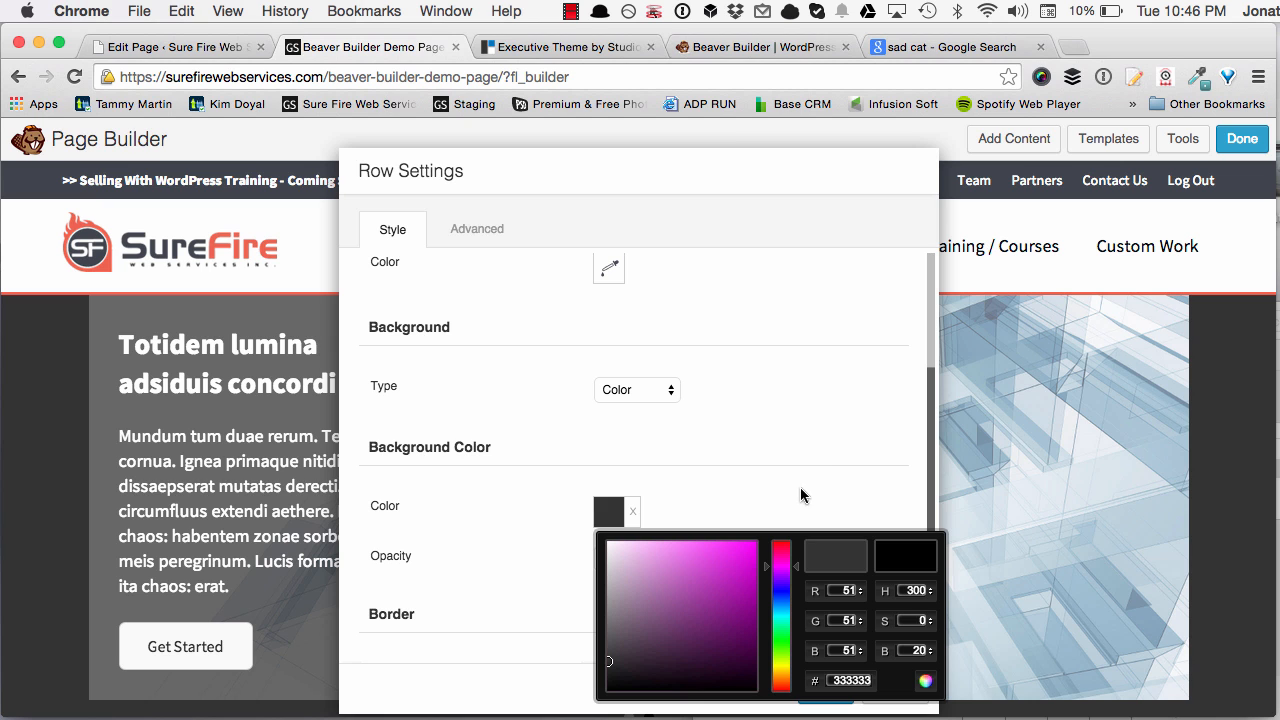
{"action": "mouse_move", "coordinate": [781, 566]}
{"action": "left_mouse_down"}
{"action": "mouse_move", "coordinate": [766, 694]}
{"action": "mouse_move", "coordinate": [772, 662]}
{"action": "mouse_move", "coordinate": [772, 674]}
{"action": "mouse_move", "coordinate": [743, 617]}
{"action": "mouse_move", "coordinate": [776, 530]}
{"action": "left_mouse_up"}
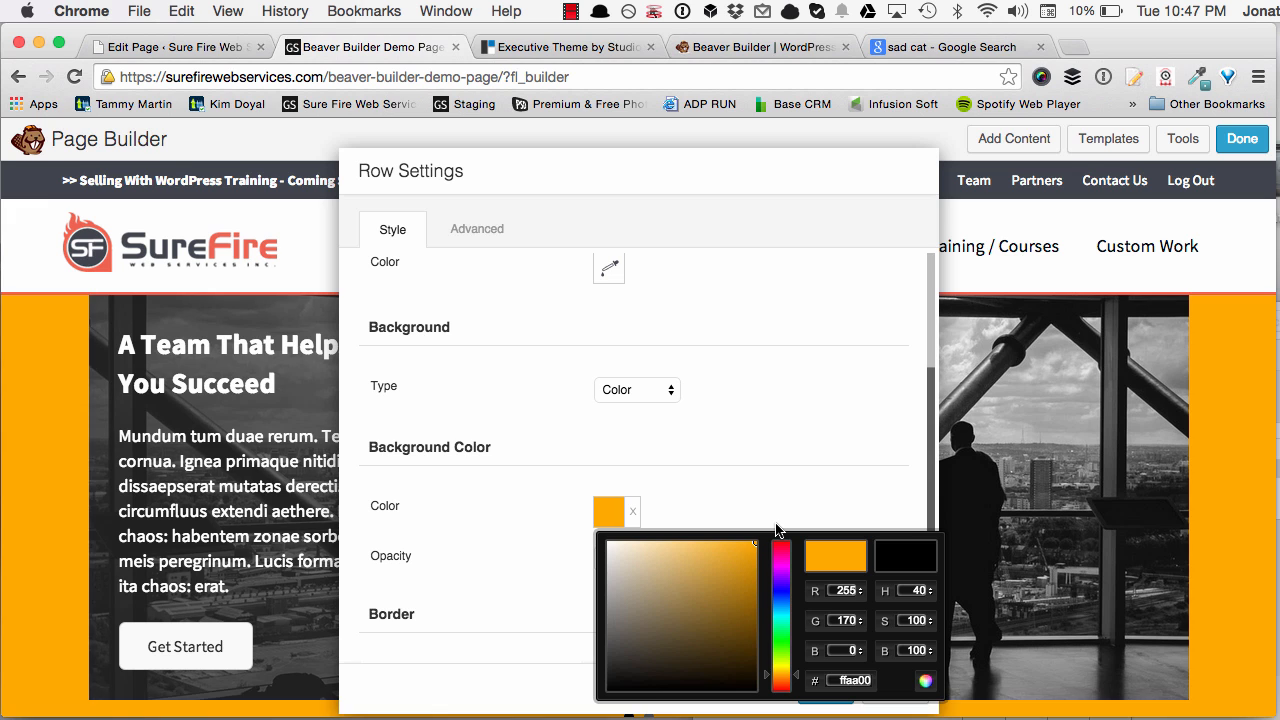
{"action": "left_click", "coordinate": [548, 540]}
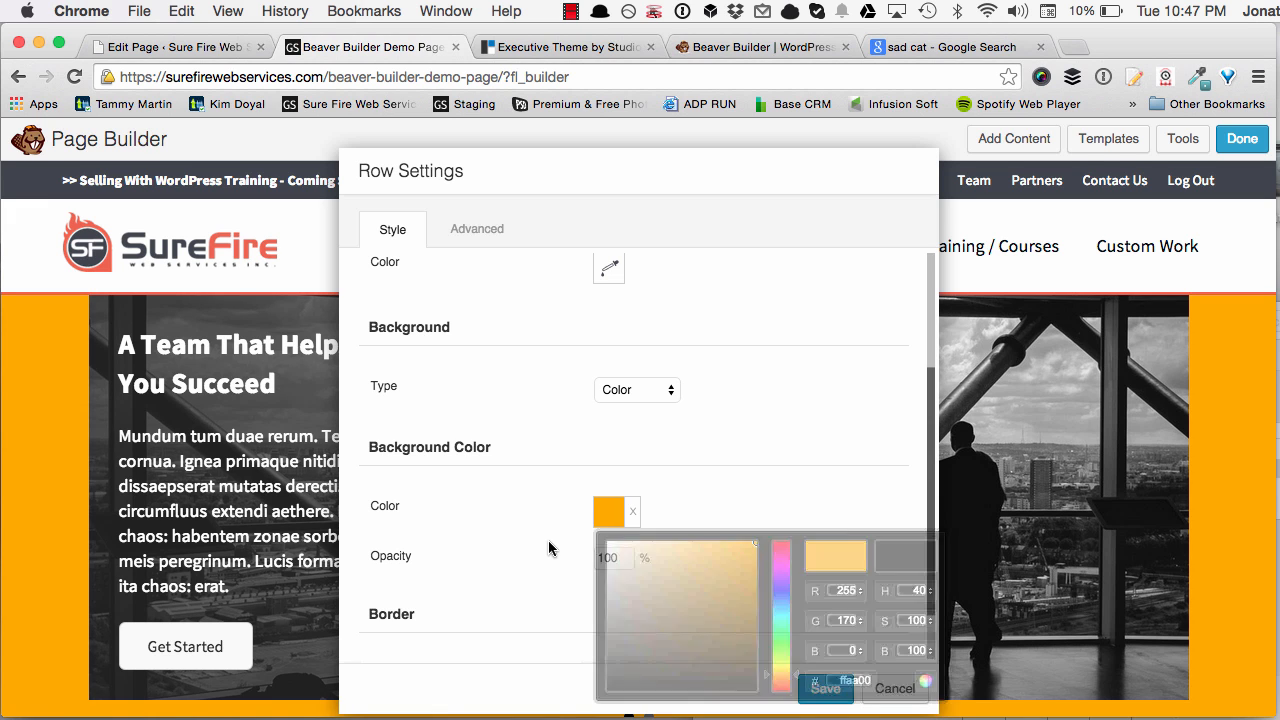
Try a background opacity of 50% for the slider row and restore it to 100%
{"action": "scroll", "coordinate": [539, 500], "scroll_direction": "down", "scroll_amount": 2}
{"action": "double_click", "coordinate": [620, 489]}
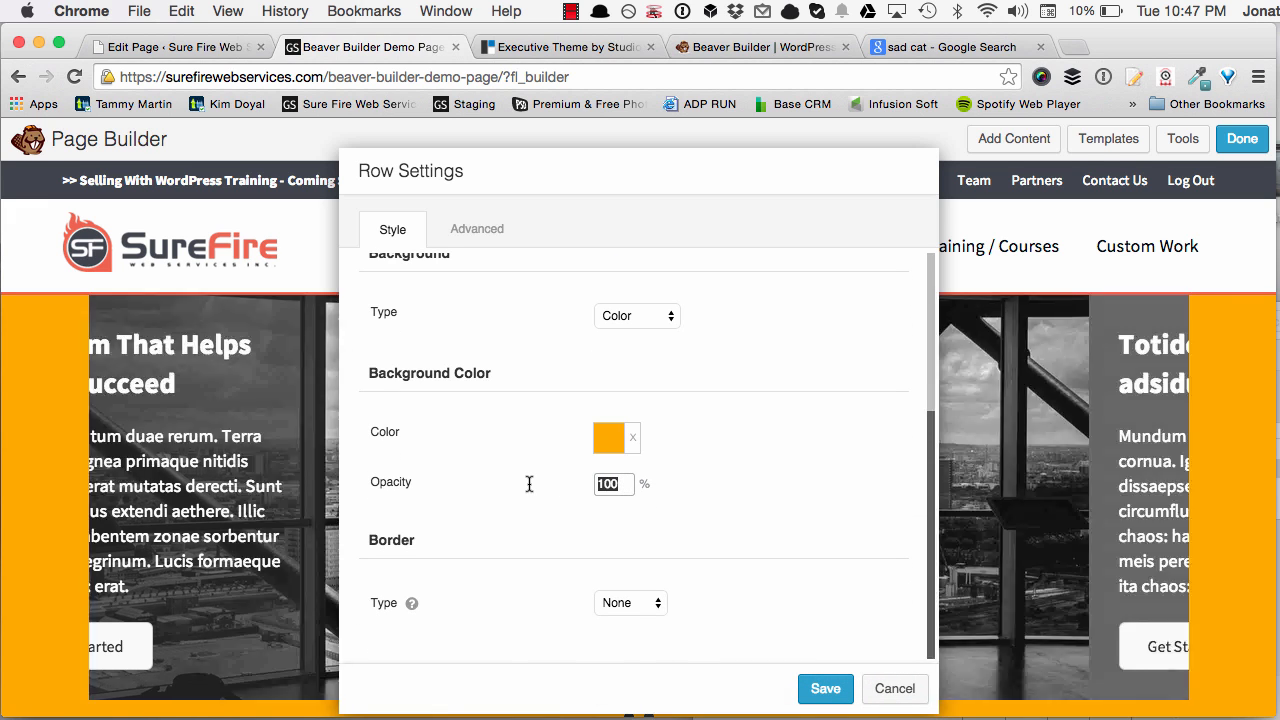
{"action": "type", "text": "50"}
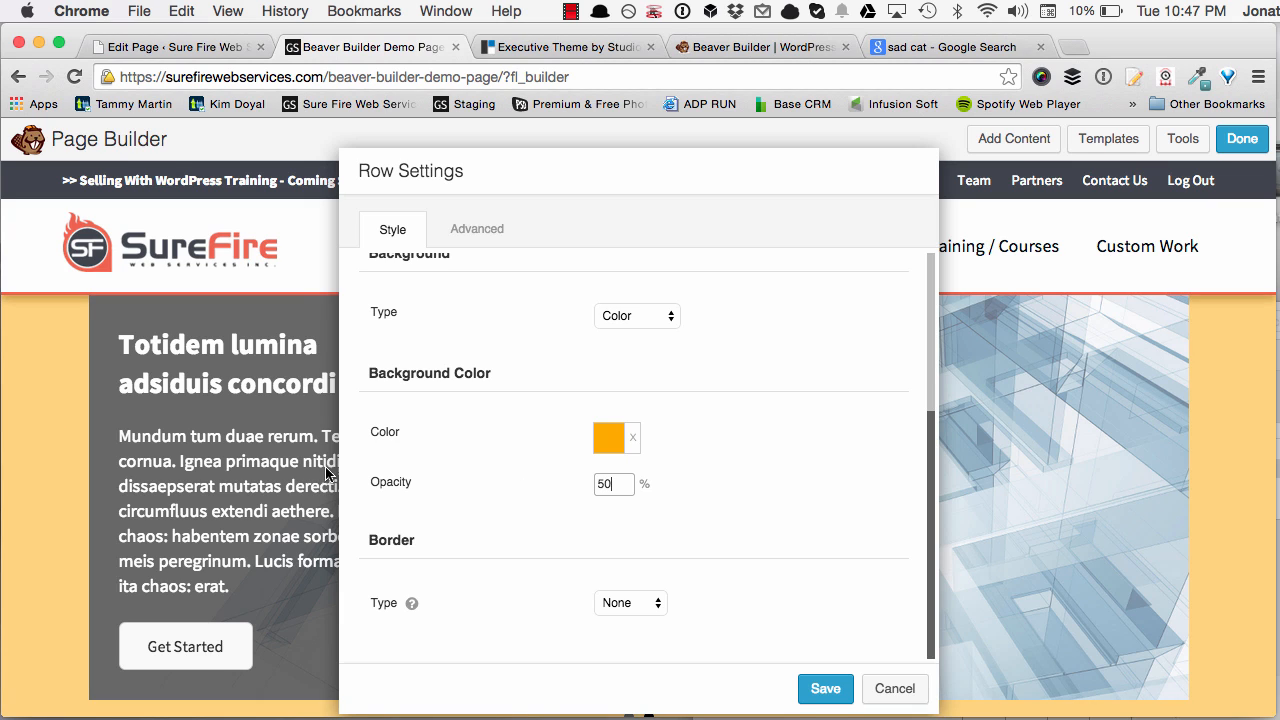
{"action": "type", "text": "100"}
Add a solid border in a dark, nearly black colour to the slider row
{"action": "left_click_drag", "start_coordinate": [648, 552], "coordinate": [652, 566]}
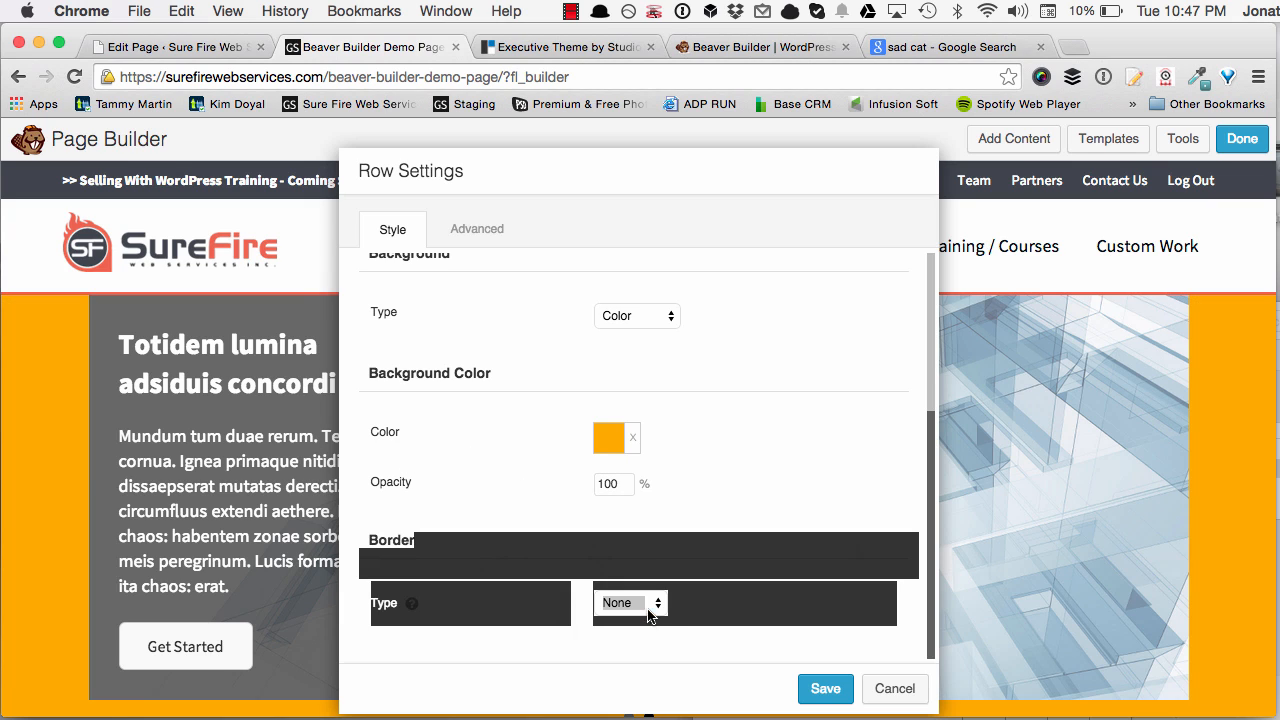
{"action": "left_click", "coordinate": [648, 605]}
{"action": "left_click", "coordinate": [636, 620]}
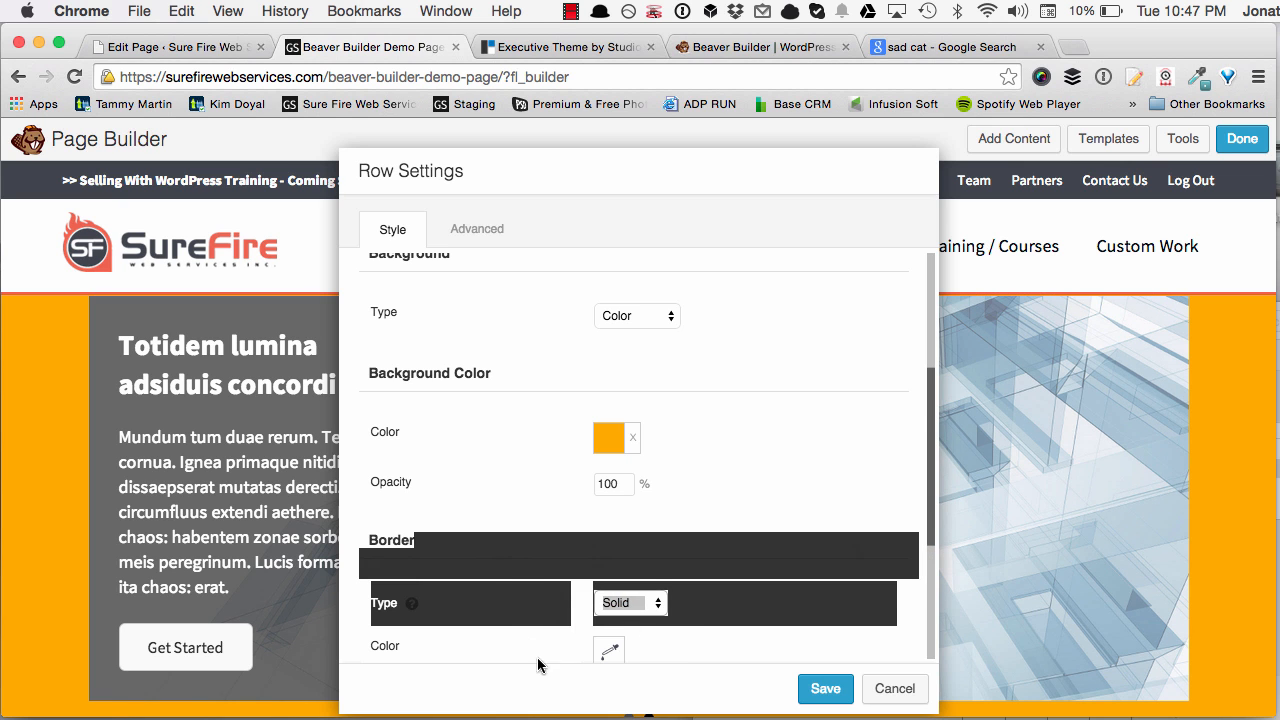
{"action": "scroll", "coordinate": [505, 480], "scroll_direction": "down", "scroll_amount": 3}
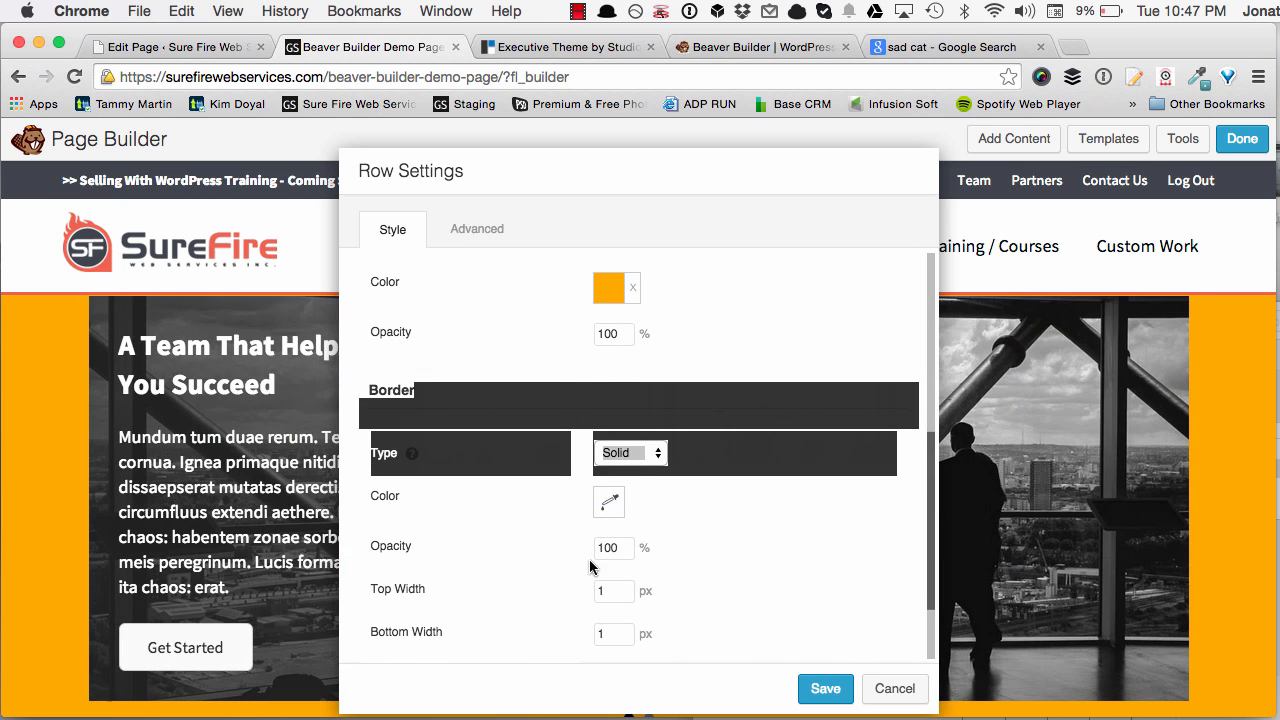
{"action": "left_click", "coordinate": [570, 565]}
{"action": "left_click", "coordinate": [610, 503]}
{"action": "left_click_drag", "start_coordinate": [650, 575], "coordinate": [558, 662]}
{"action": "left_click", "coordinate": [552, 532]}
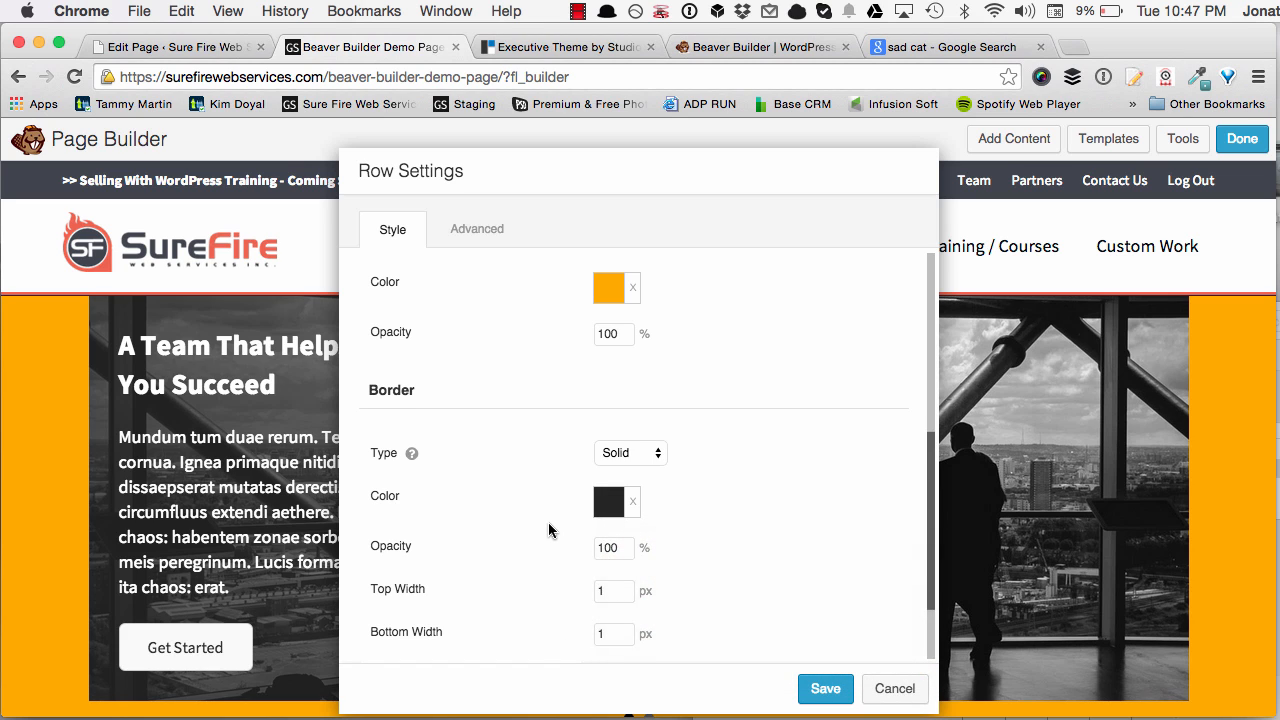
Check the row's advanced options, including CSS class, display and margins, and save the row settings
{"action": "scroll", "coordinate": [552, 532], "scroll_direction": "down", "scroll_amount": 2}
{"action": "scroll", "coordinate": [547, 566], "scroll_direction": "up", "scroll_amount": 8}
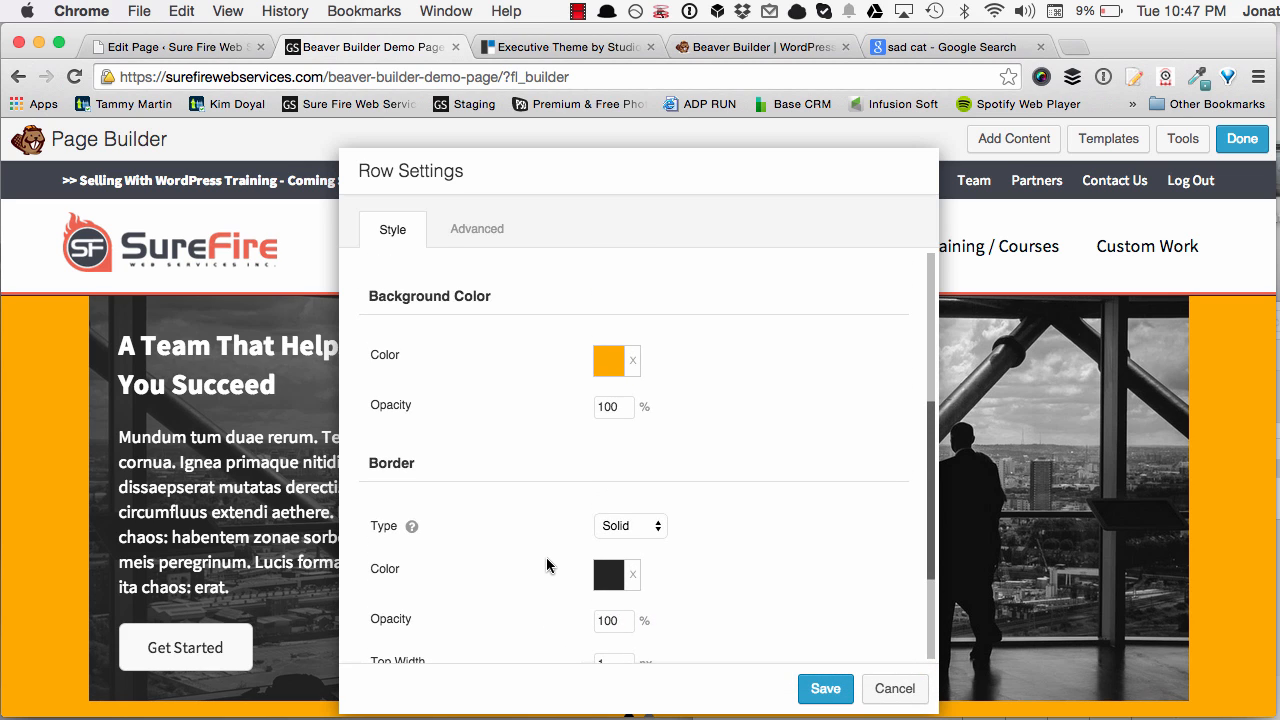
{"action": "scroll", "coordinate": [547, 566], "scroll_direction": "up", "scroll_amount": 2}
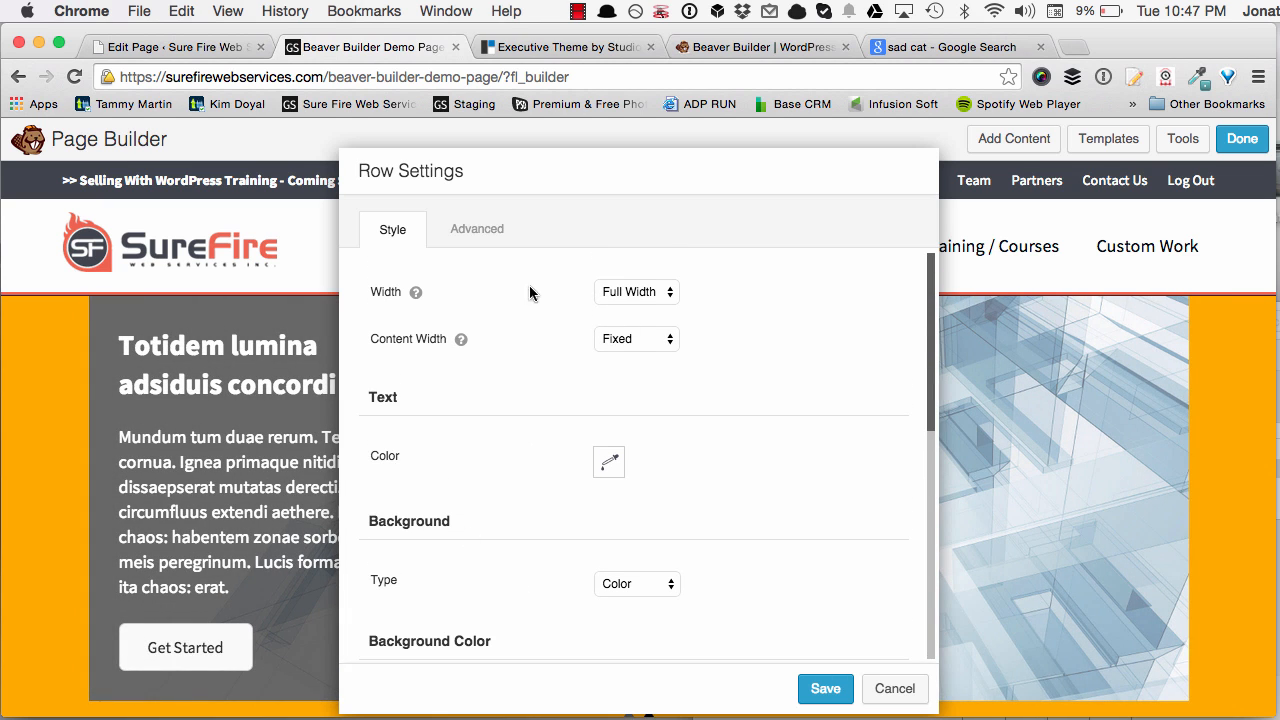
{"action": "left_click", "coordinate": [482, 232]}
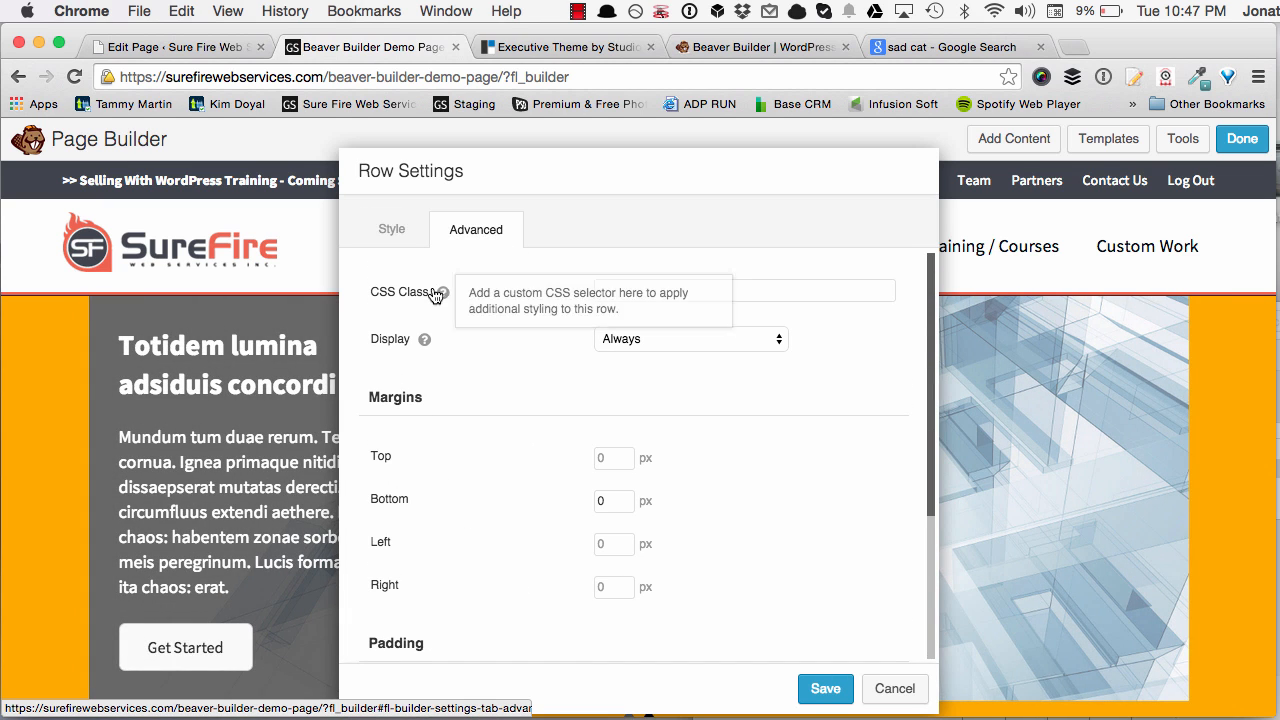
{"action": "scroll", "coordinate": [512, 423], "scroll_direction": "down", "scroll_amount": 2}
{"action": "scroll", "coordinate": [497, 477], "scroll_direction": "down", "scroll_amount": 4}
{"action": "left_click", "coordinate": [820, 688]}
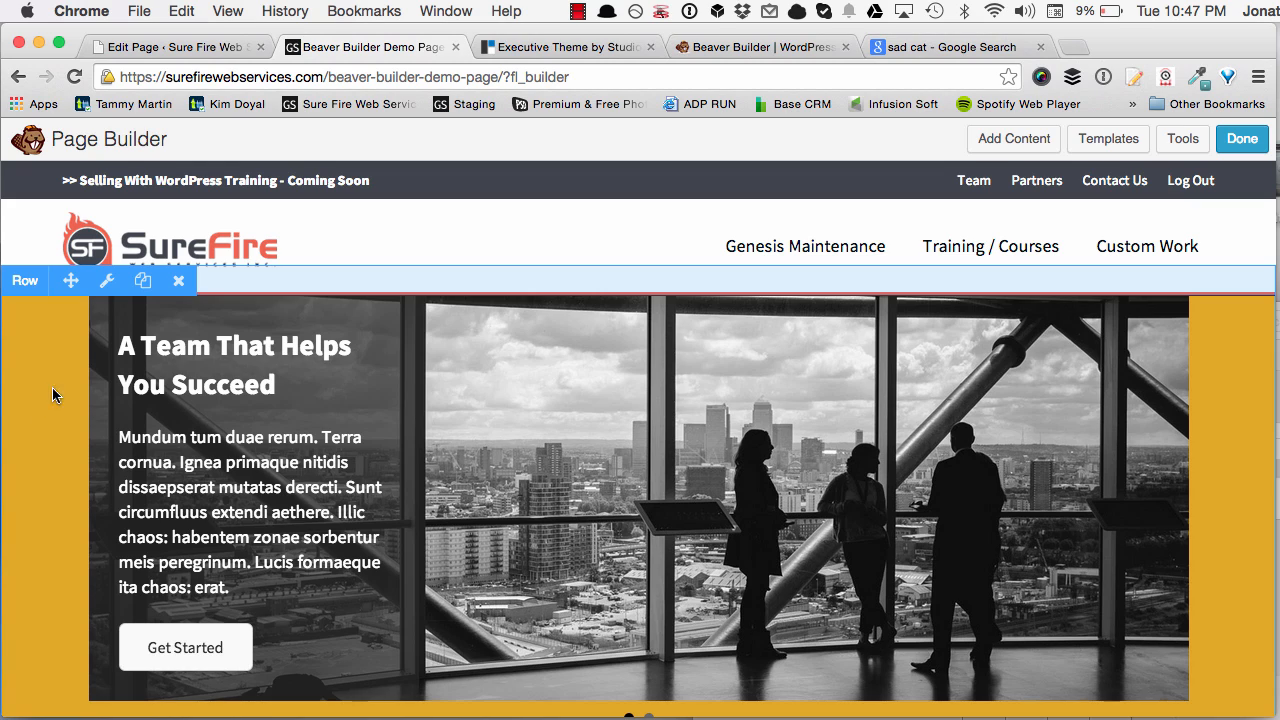
Try a 3 Columns row layout above the content slider and remove that row again
{"action": "scroll", "coordinate": [85, 420], "scroll_direction": "down", "scroll_amount": 2}
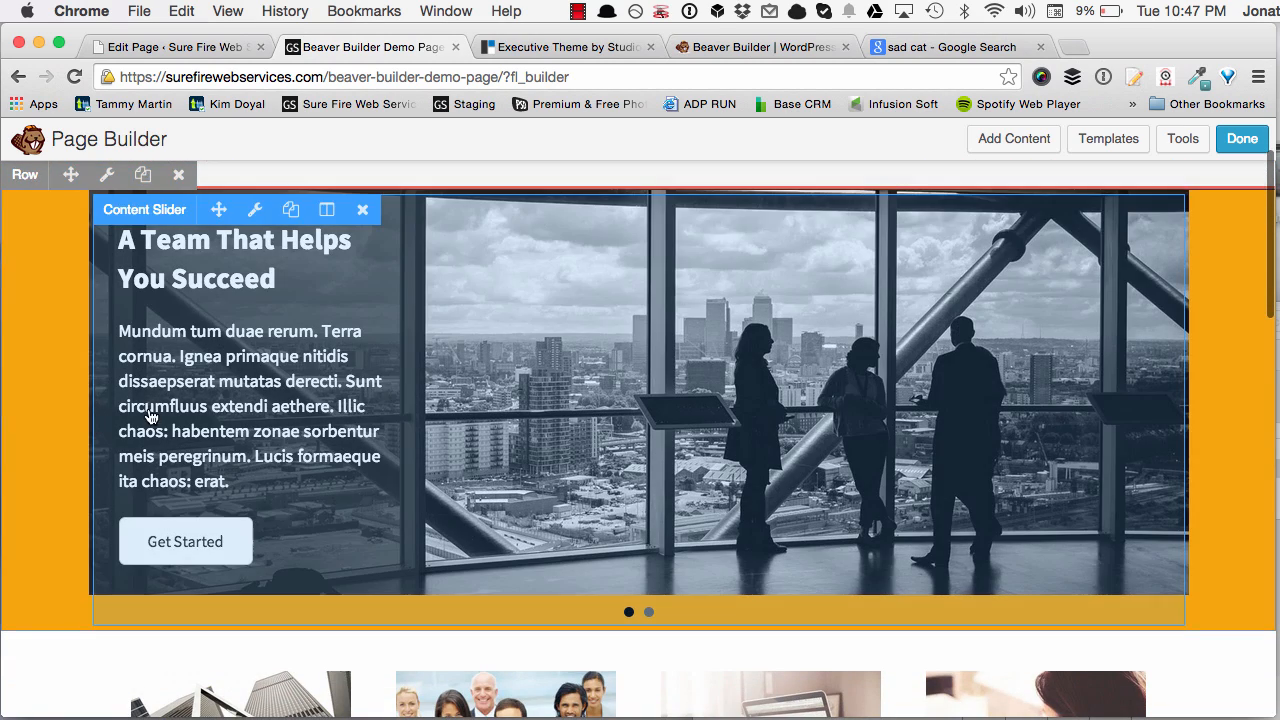
{"action": "scroll", "coordinate": [77, 286], "scroll_direction": "down", "scroll_amount": 3}
{"action": "scroll", "coordinate": [51, 526], "scroll_direction": "up", "scroll_amount": 1}
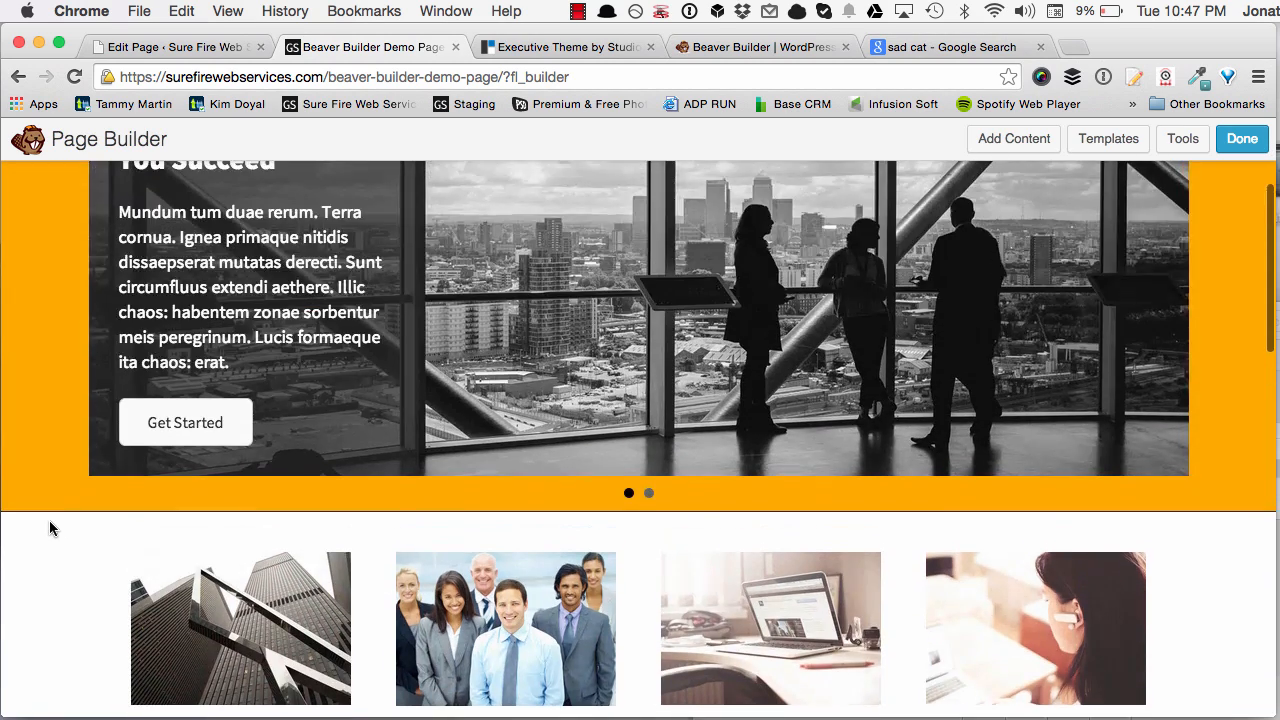
{"action": "scroll", "coordinate": [51, 528], "scroll_direction": "up", "scroll_amount": 3}
{"action": "scroll", "coordinate": [247, 443], "scroll_direction": "up", "scroll_amount": 2}
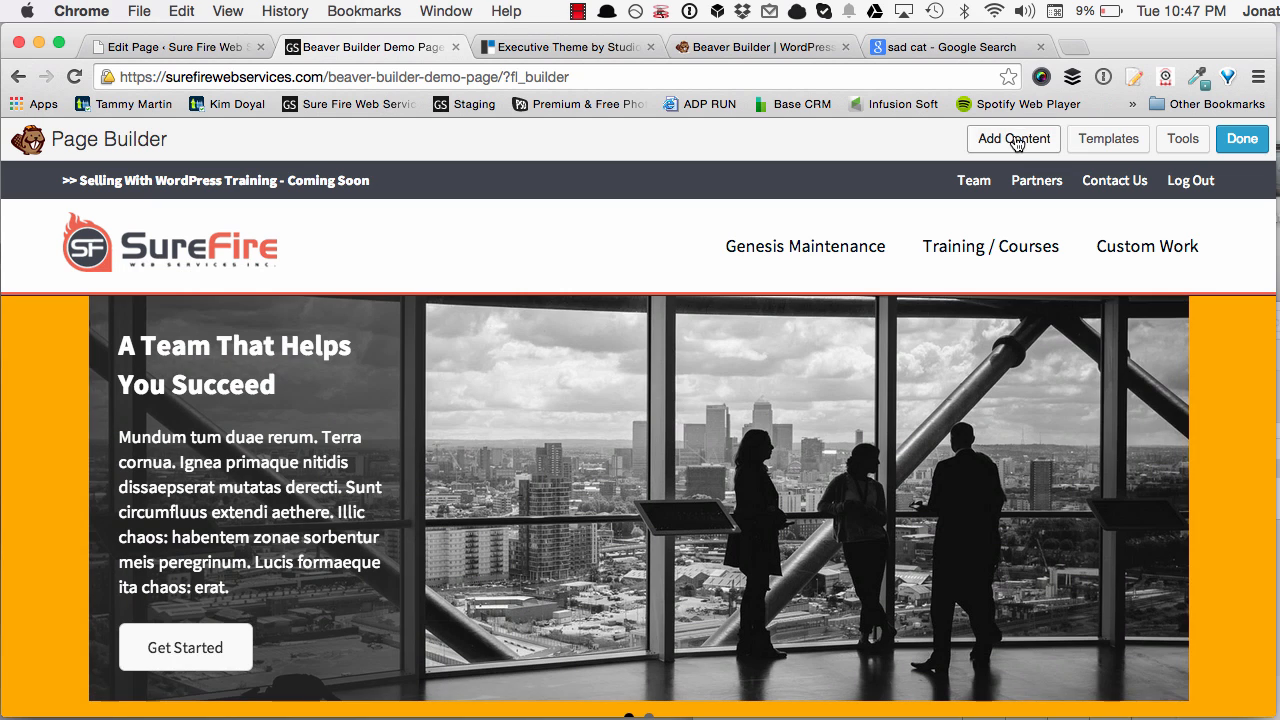
{"action": "left_click", "coordinate": [1016, 140]}
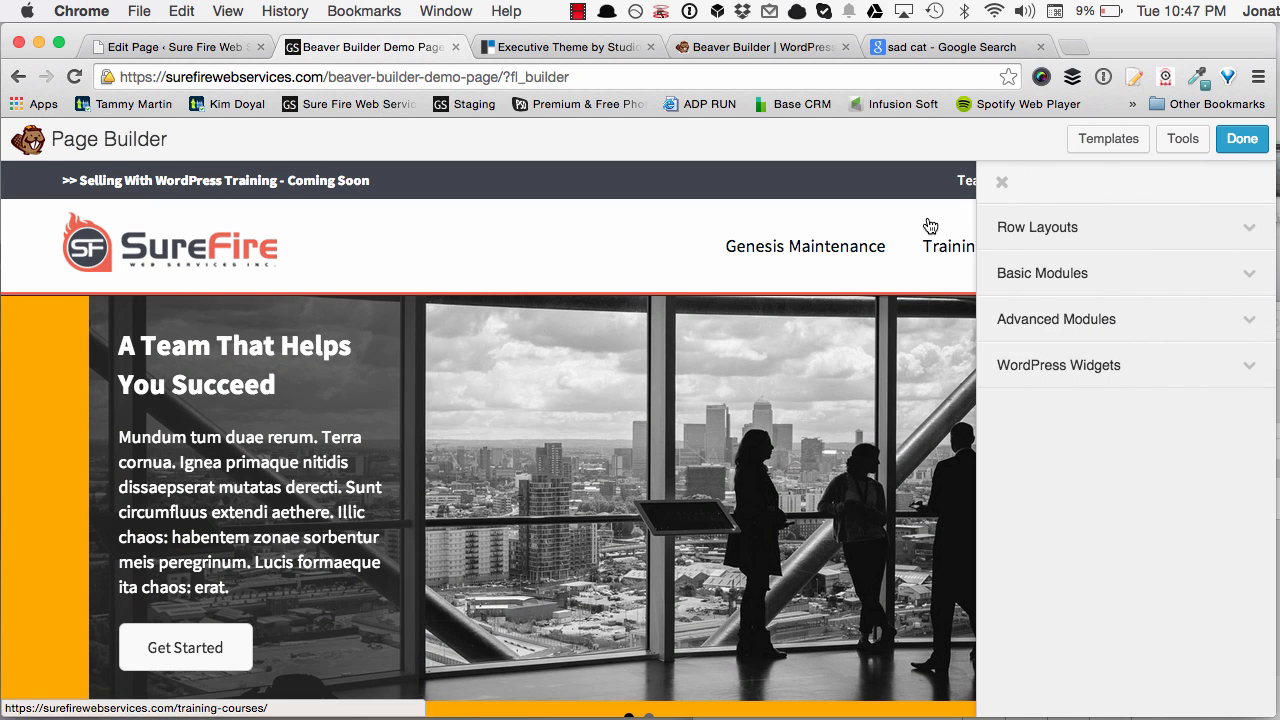
{"action": "left_click", "coordinate": [1069, 231]}
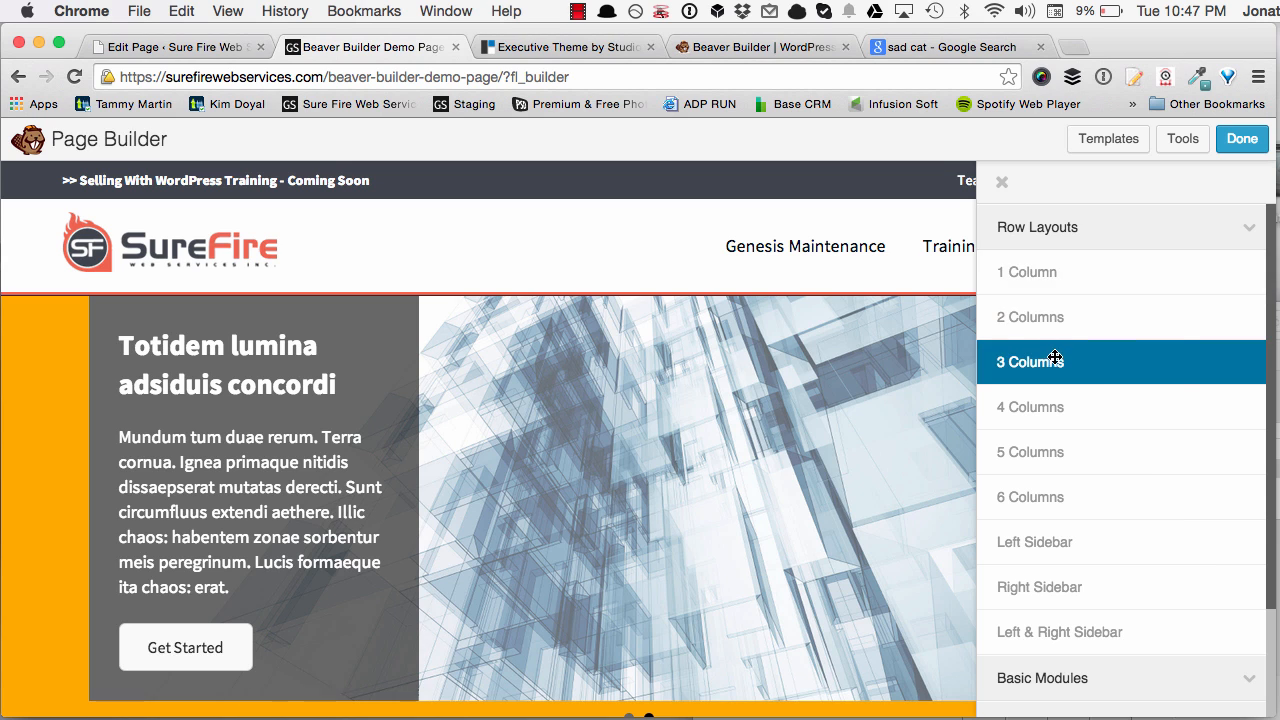
{"action": "left_click_drag", "start_coordinate": [1054, 360], "coordinate": [557, 312]}
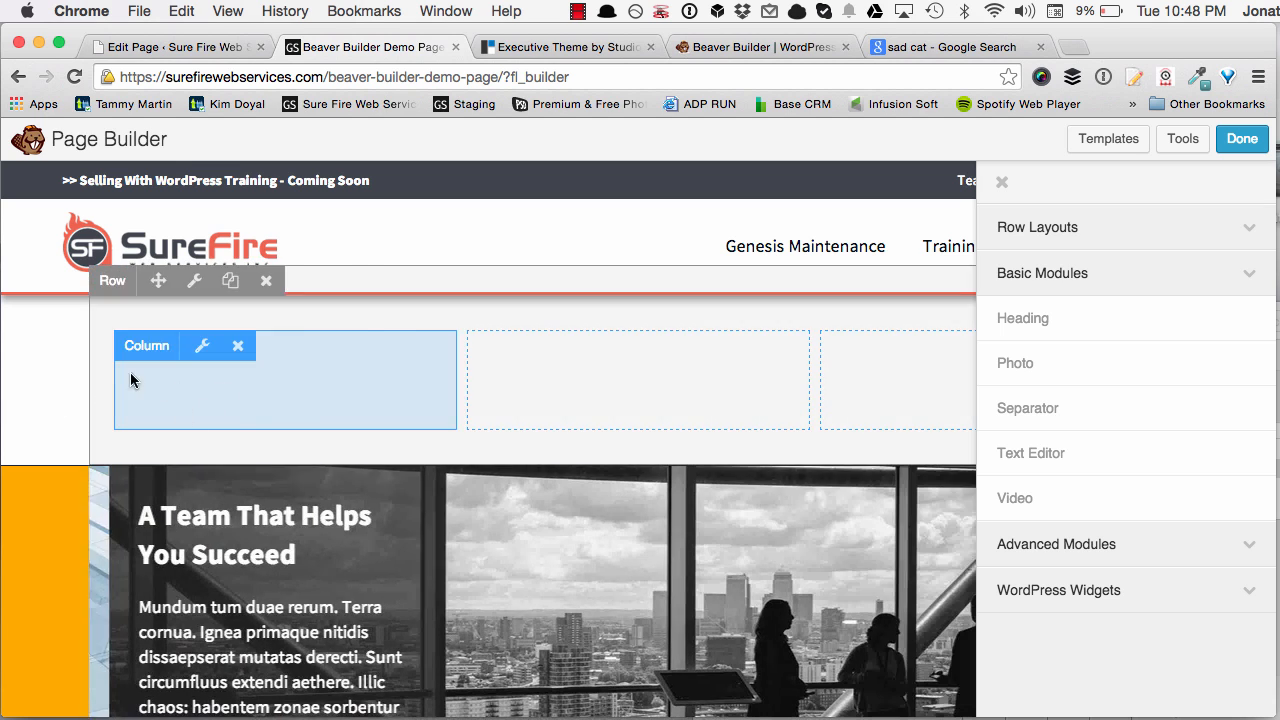
{"action": "left_click", "coordinate": [266, 281]}
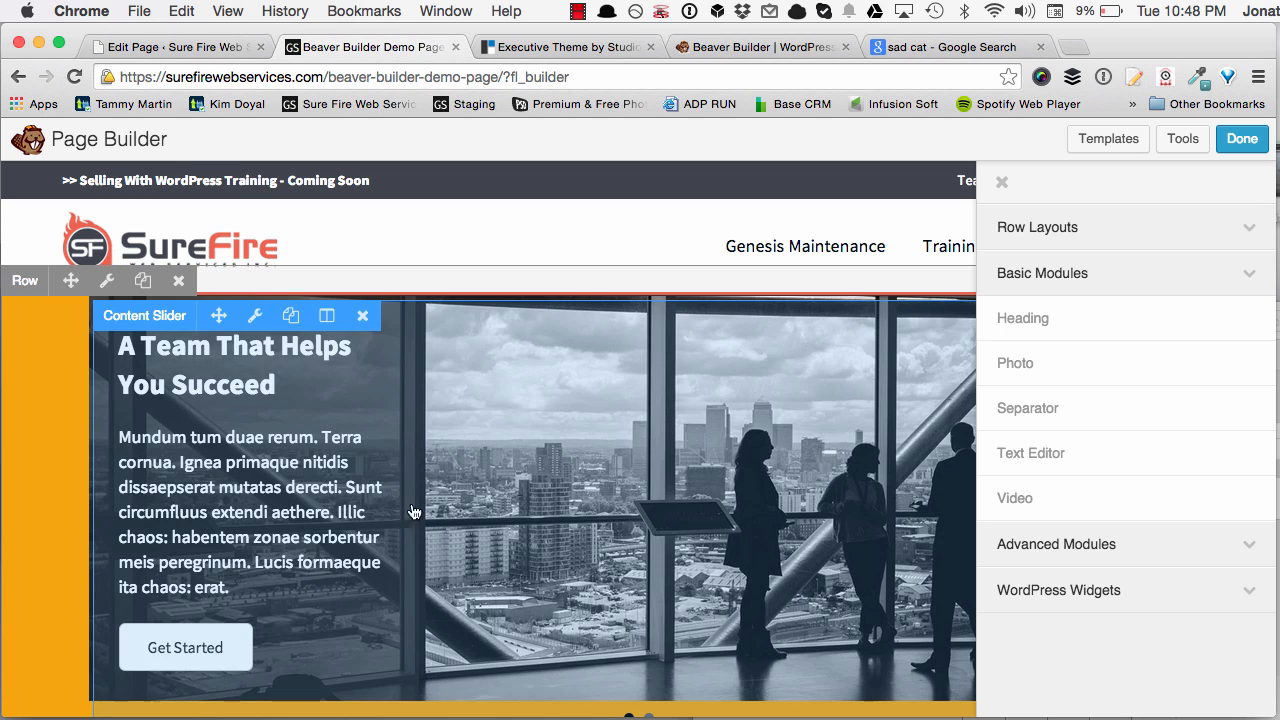
Try a Left Sidebar row layout between the content slider and the image columns and delete the inserted row
{"action": "left_click", "coordinate": [1006, 246]}
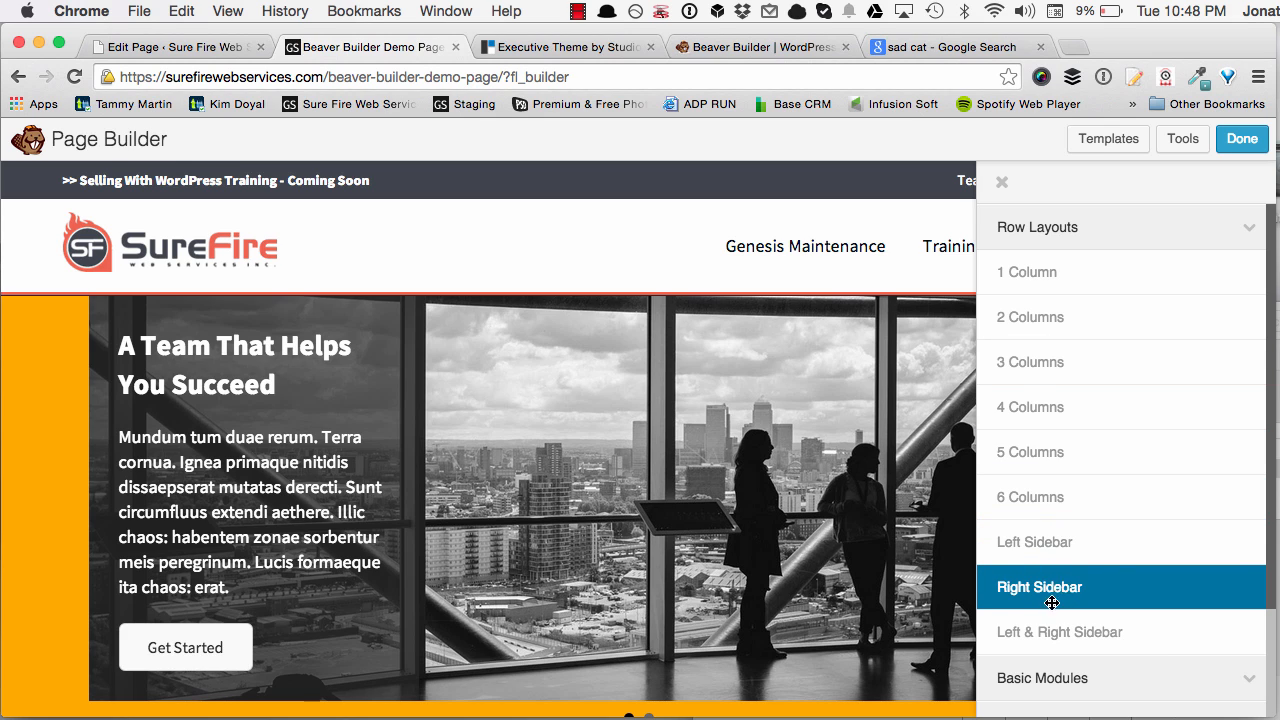
{"action": "scroll", "coordinate": [1062, 584], "scroll_direction": "down", "scroll_amount": 2}
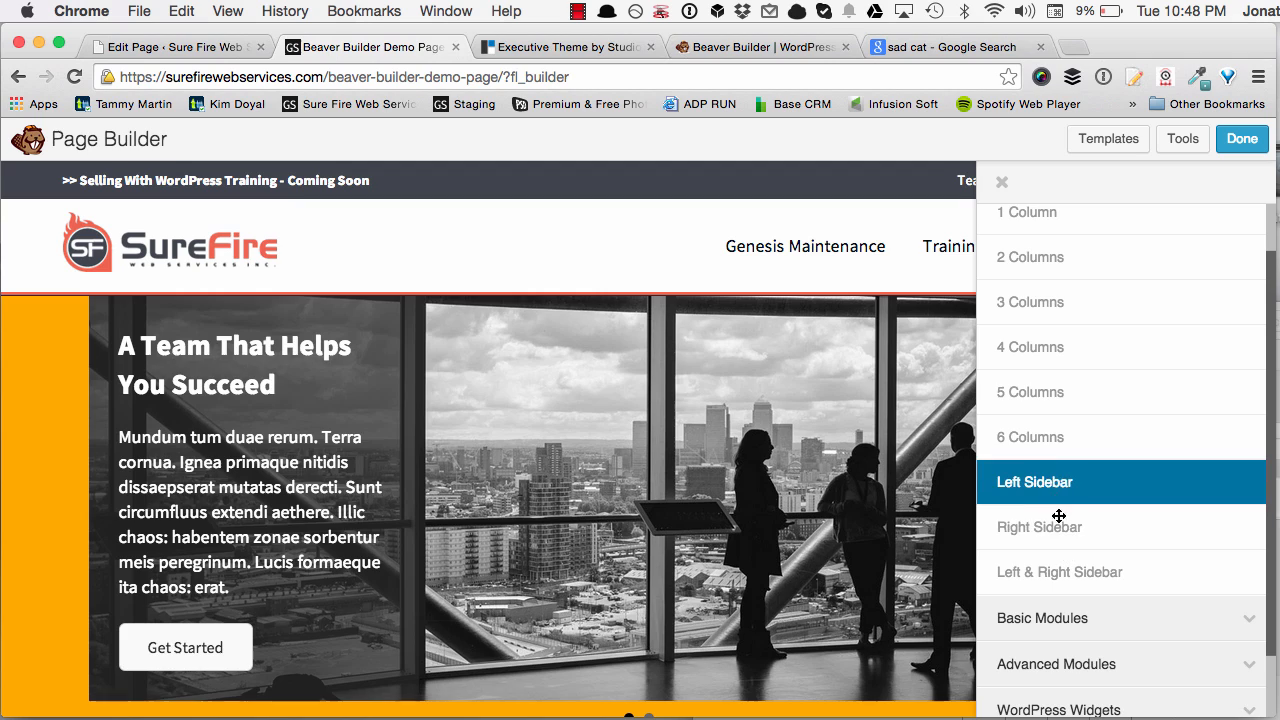
{"action": "scroll", "coordinate": [1056, 520], "scroll_direction": "down", "scroll_amount": 2}
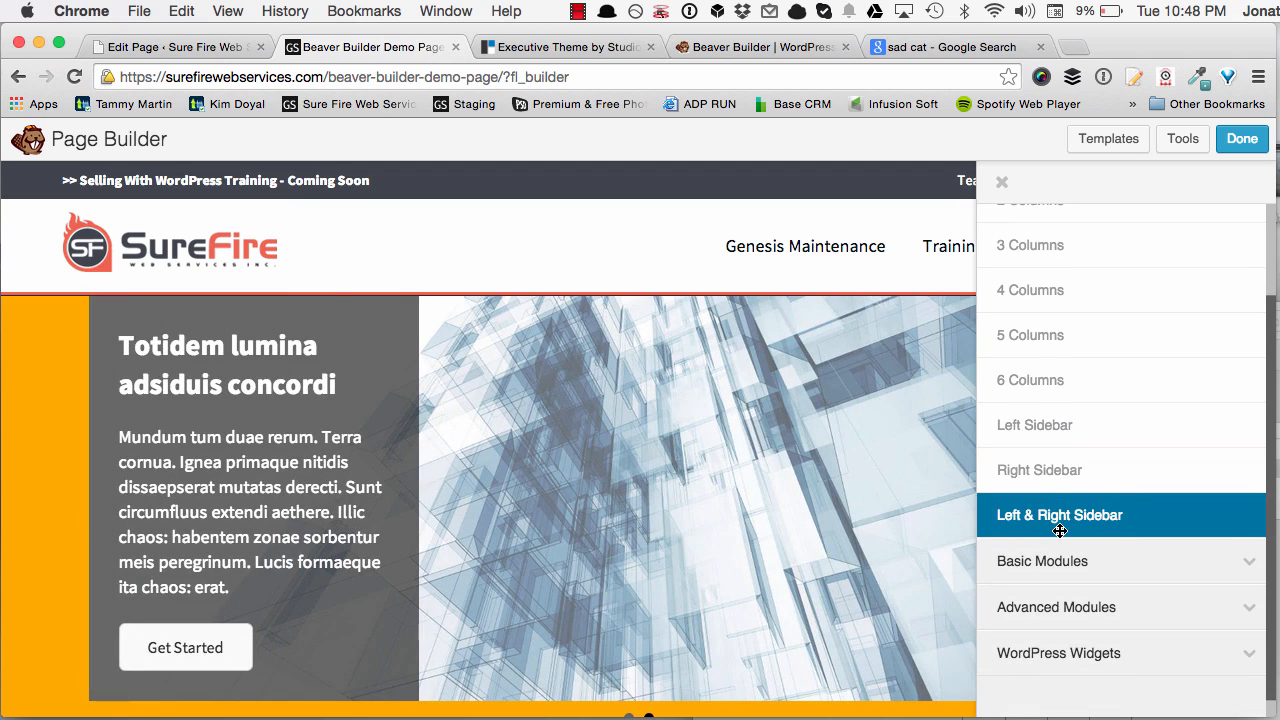
{"action": "scroll", "coordinate": [909, 480], "scroll_direction": "down", "scroll_amount": 2}
{"action": "scroll", "coordinate": [869, 443], "scroll_direction": "down", "scroll_amount": 4}
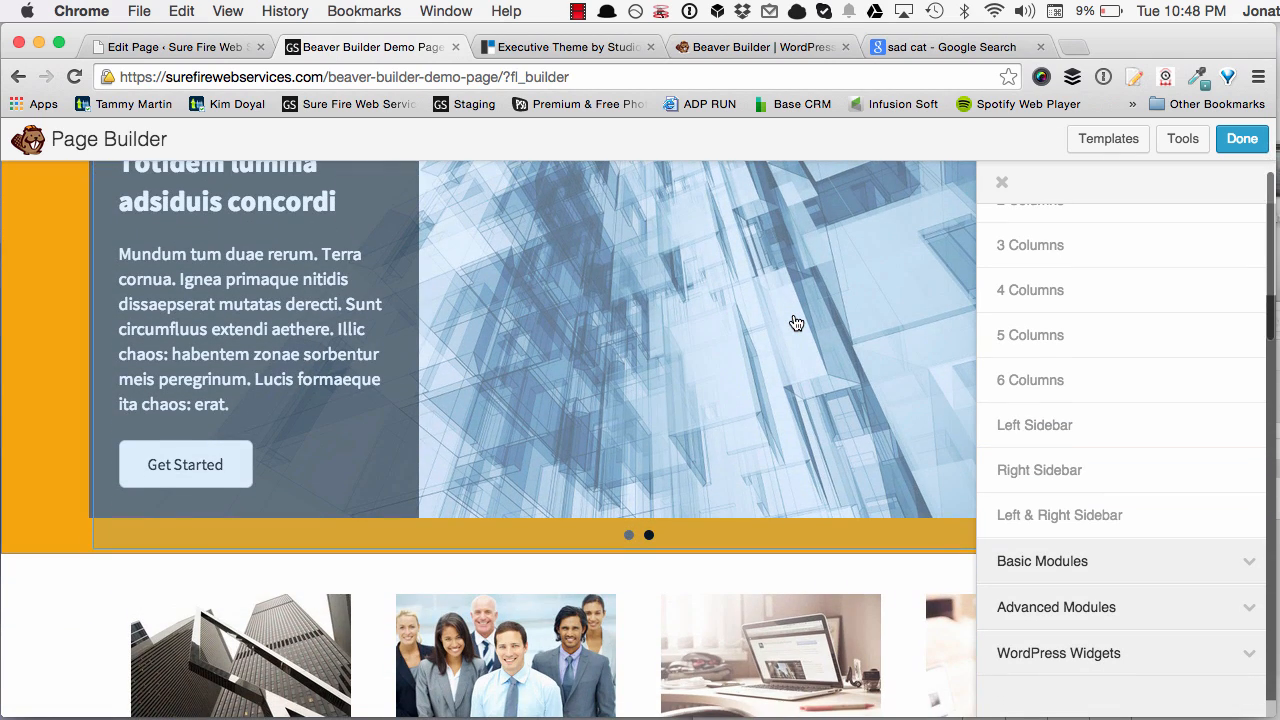
{"action": "scroll", "coordinate": [796, 322], "scroll_direction": "down", "scroll_amount": 4}
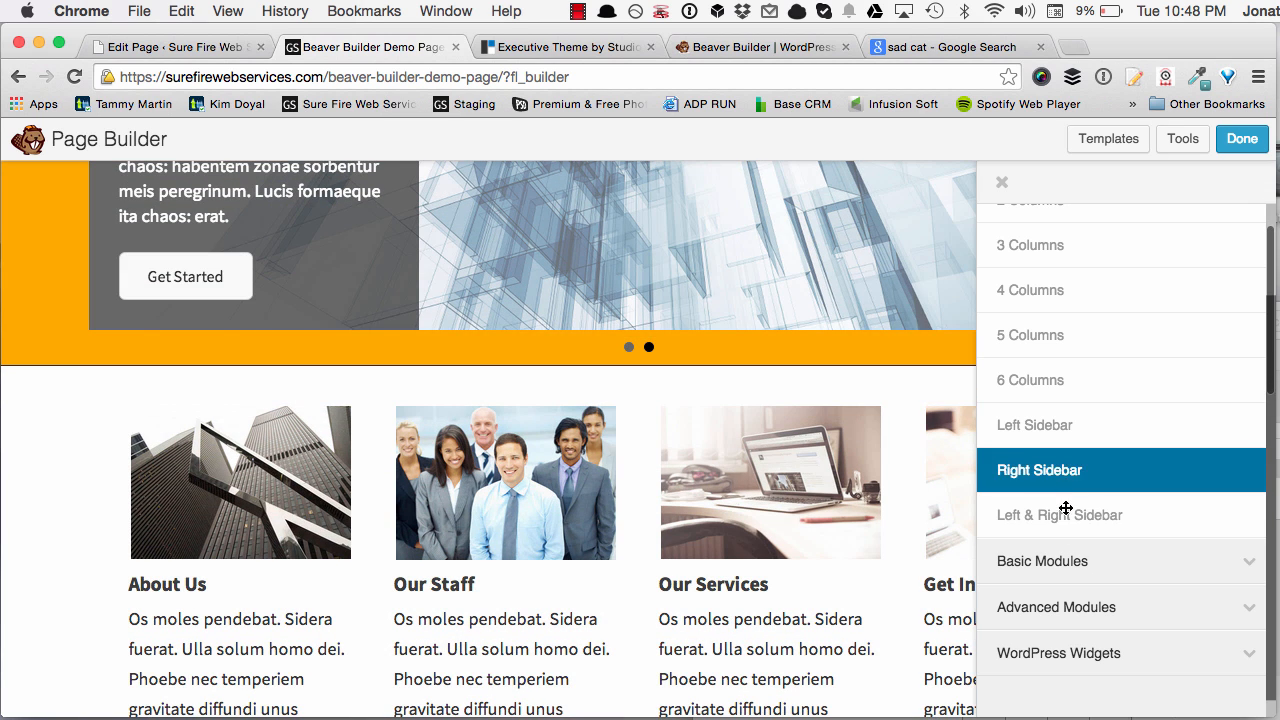
{"action": "left_click_drag", "start_coordinate": [1066, 425], "coordinate": [587, 404]}
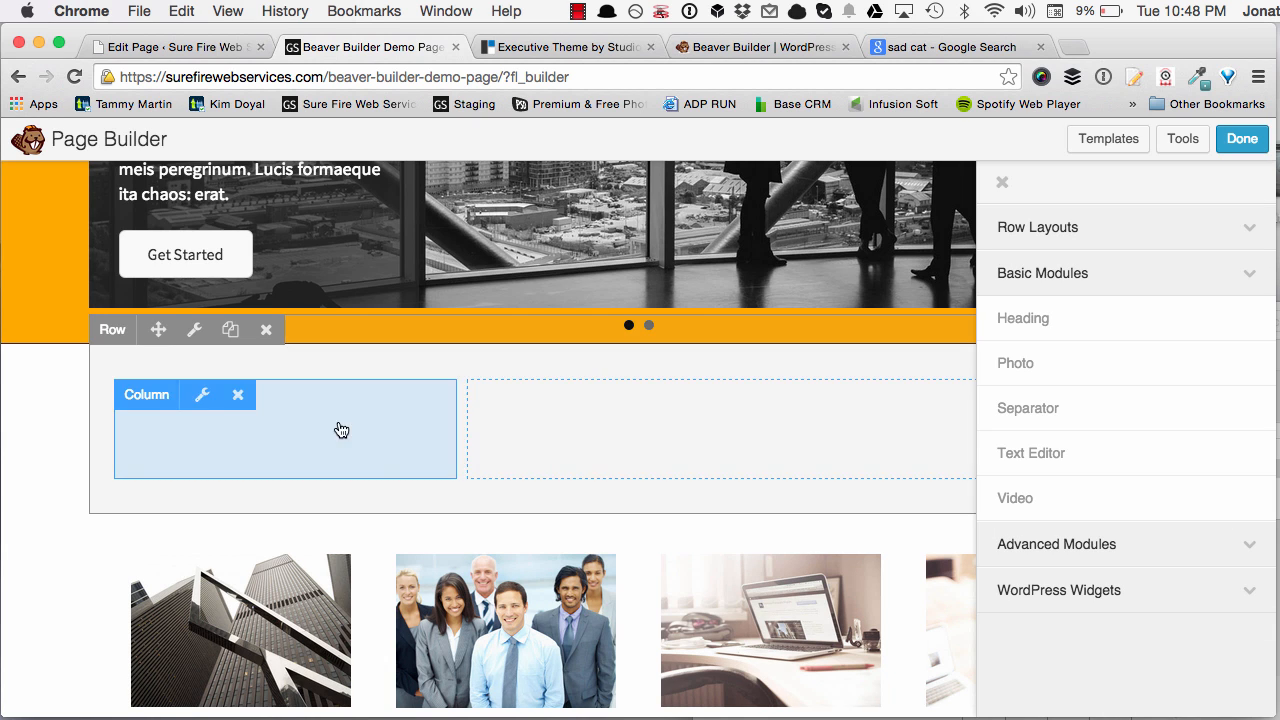
{"action": "left_click", "coordinate": [266, 329]}
Add a Heading module above the Google map in the contact section
{"action": "scroll", "coordinate": [868, 498], "scroll_direction": "up", "scroll_amount": 2}
{"action": "scroll", "coordinate": [868, 498], "scroll_direction": "up", "scroll_amount": 2}
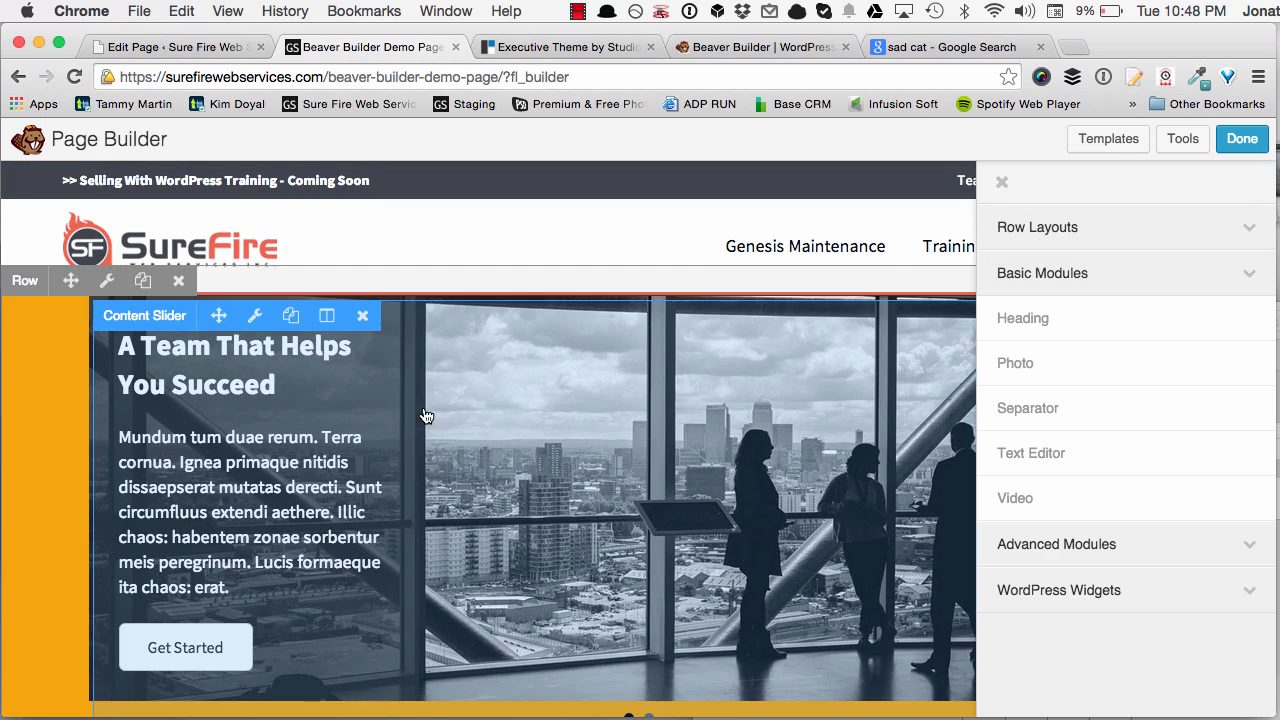
{"action": "scroll", "coordinate": [671, 365], "scroll_direction": "down", "scroll_amount": 10}
{"action": "scroll", "coordinate": [671, 368], "scroll_direction": "down", "scroll_amount": 5}
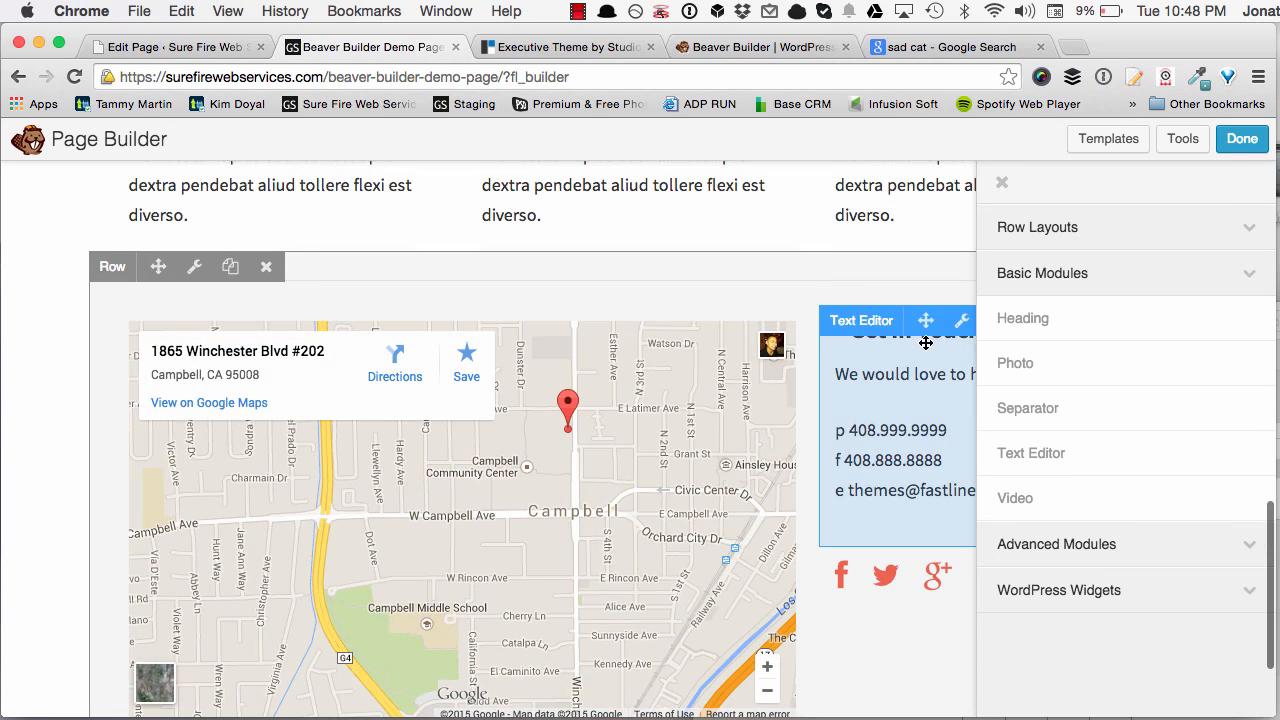
{"action": "scroll", "coordinate": [871, 374], "scroll_direction": "up", "scroll_amount": 2}
{"action": "left_click_drag", "start_coordinate": [1054, 318], "coordinate": [652, 456]}
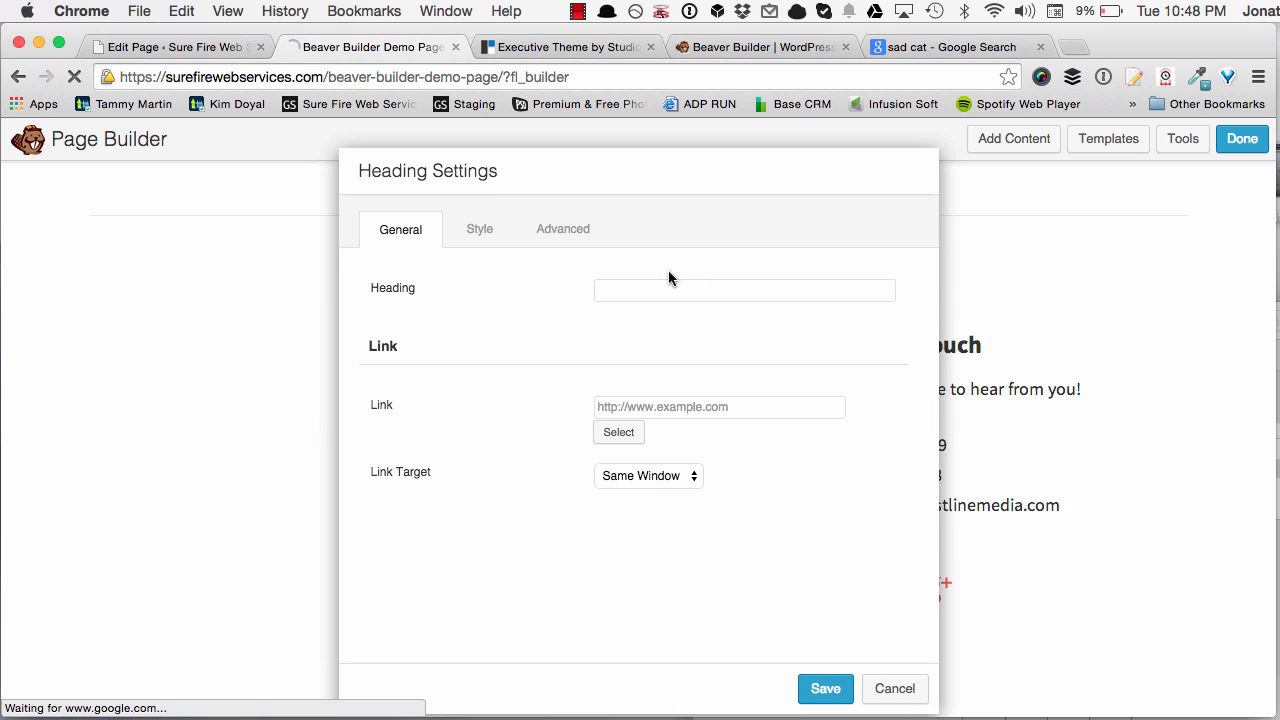
Enter "This is a heading" as the new module's heading text
{"action": "left_click", "coordinate": [668, 289]}
{"action": "type", "text": "TH"}
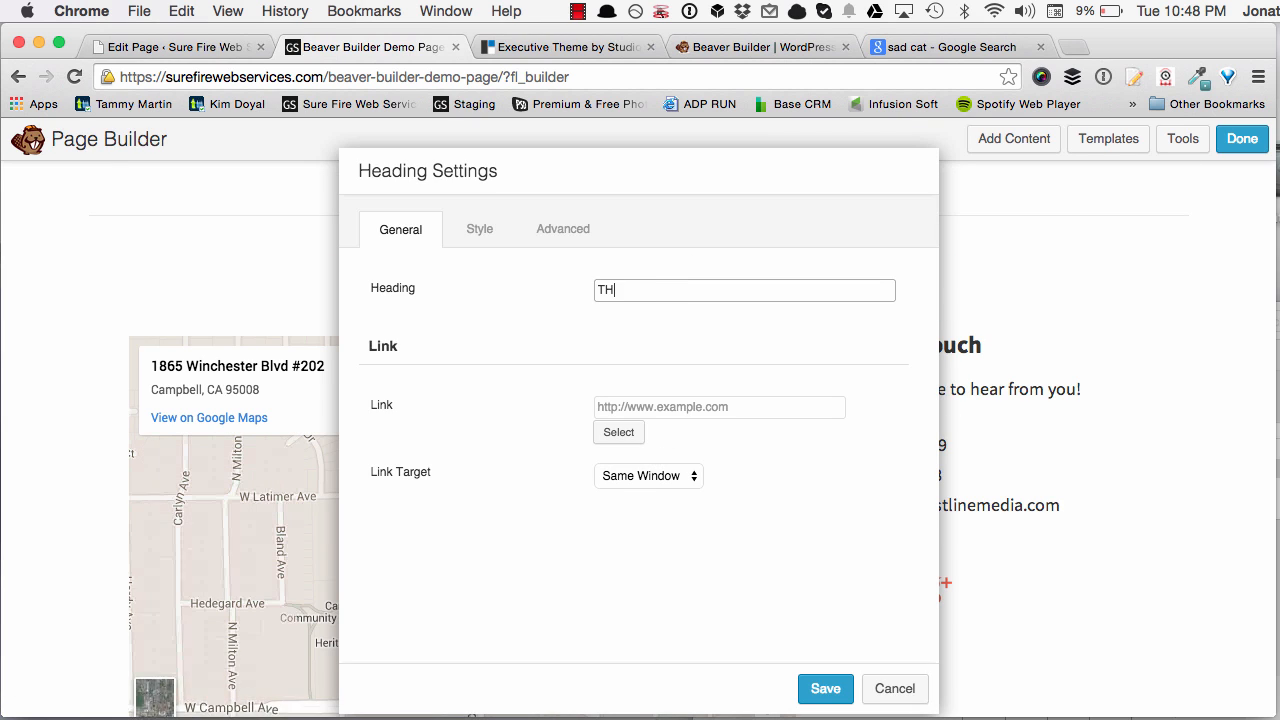
{"action": "type", "text": "isis a heading"}
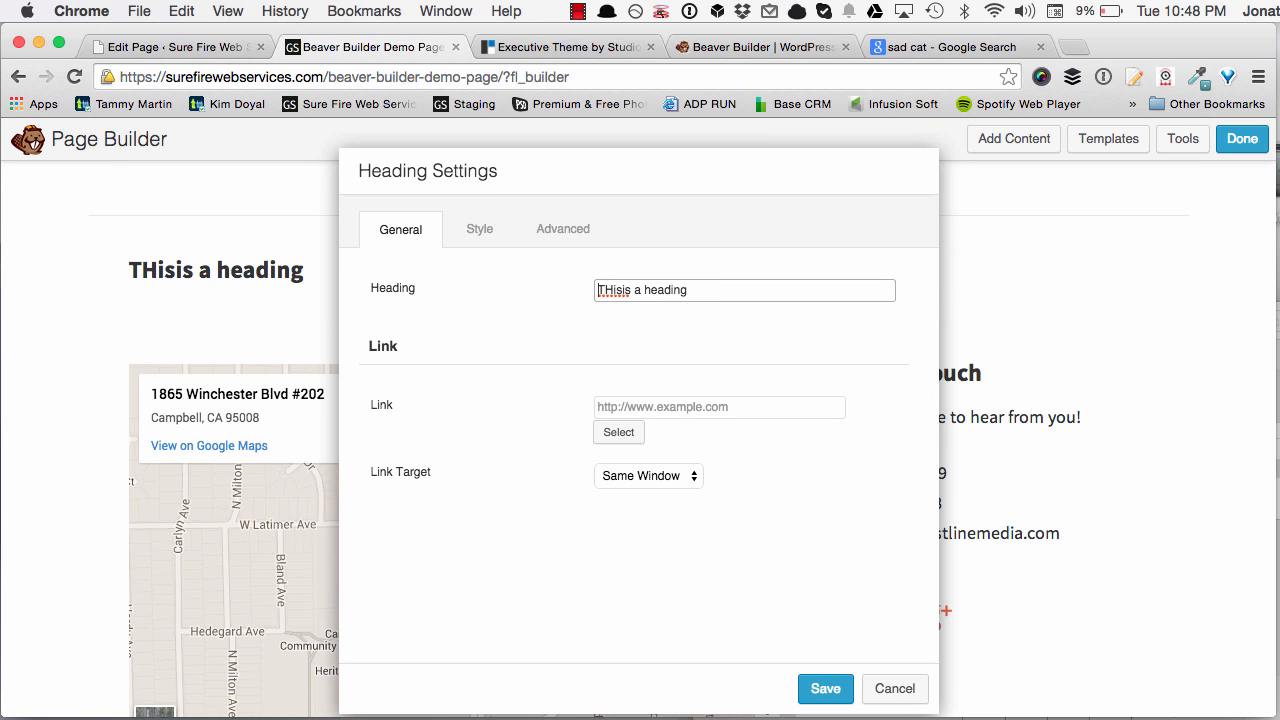
{"action": "left_click", "coordinate": [623, 289]}
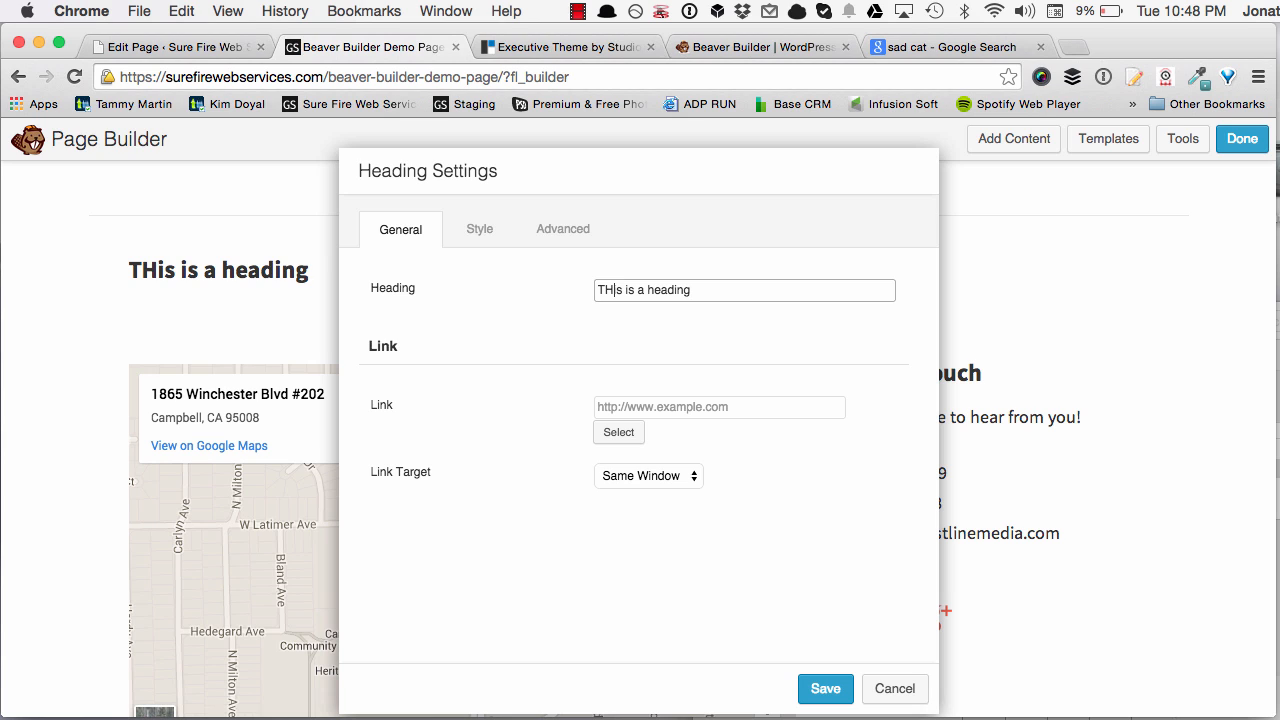
{"action": "key", "text": "BackSpace"}
{"action": "type", "text": "h"}
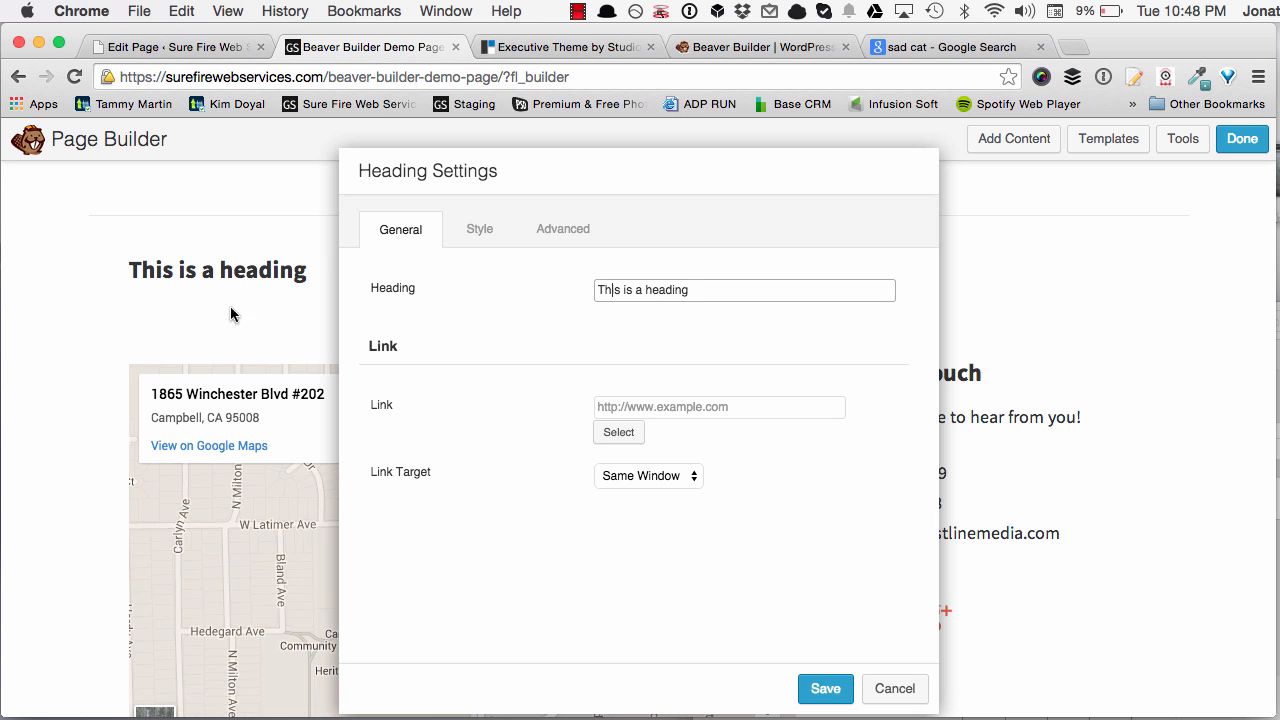
Center the heading and set its tag to h2
{"action": "left_click", "coordinate": [481, 230]}
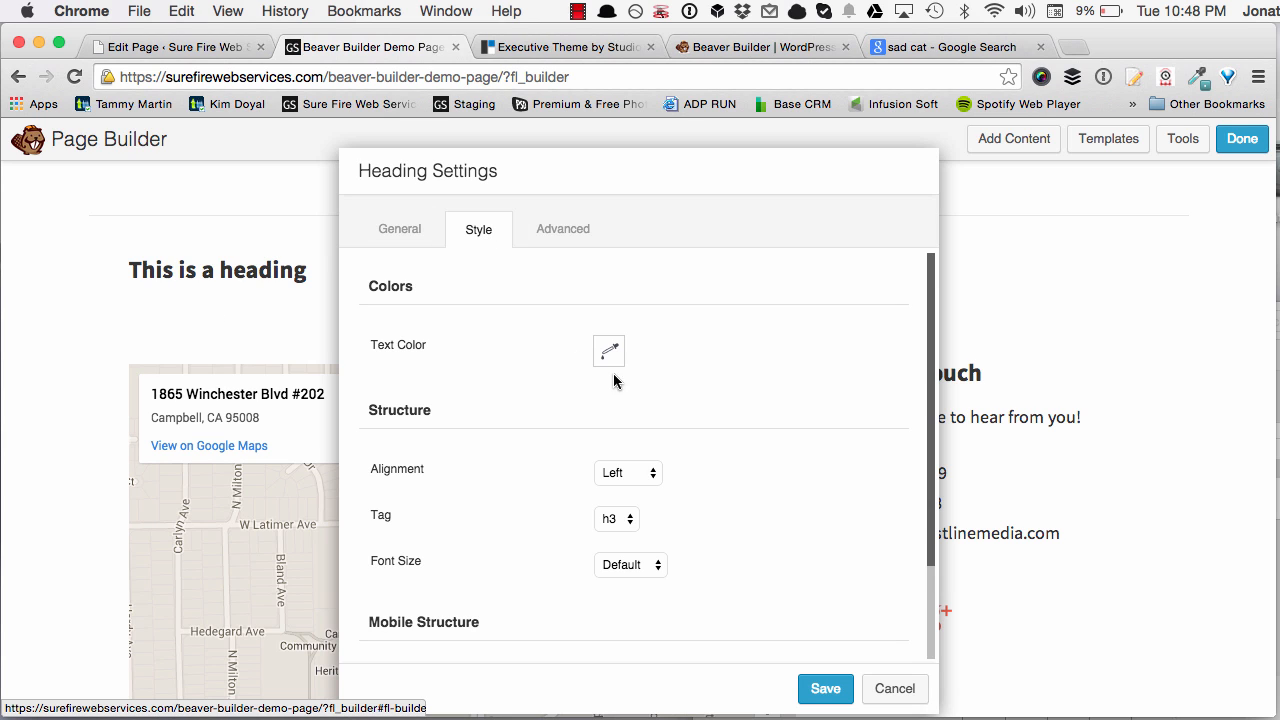
{"action": "scroll", "coordinate": [537, 378], "scroll_direction": "down", "scroll_amount": 1}
{"action": "left_click", "coordinate": [628, 440]}
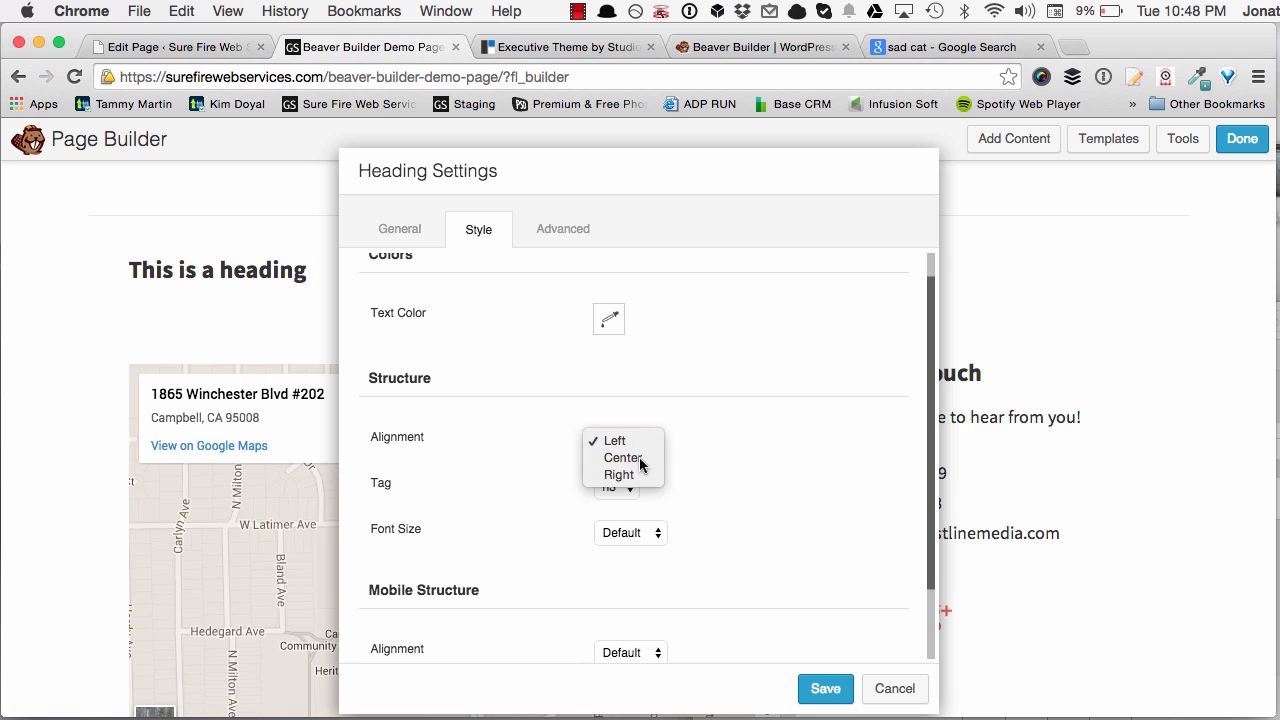
{"action": "left_click", "coordinate": [634, 458]}
{"action": "scroll", "coordinate": [539, 447], "scroll_direction": "down", "scroll_amount": 1}
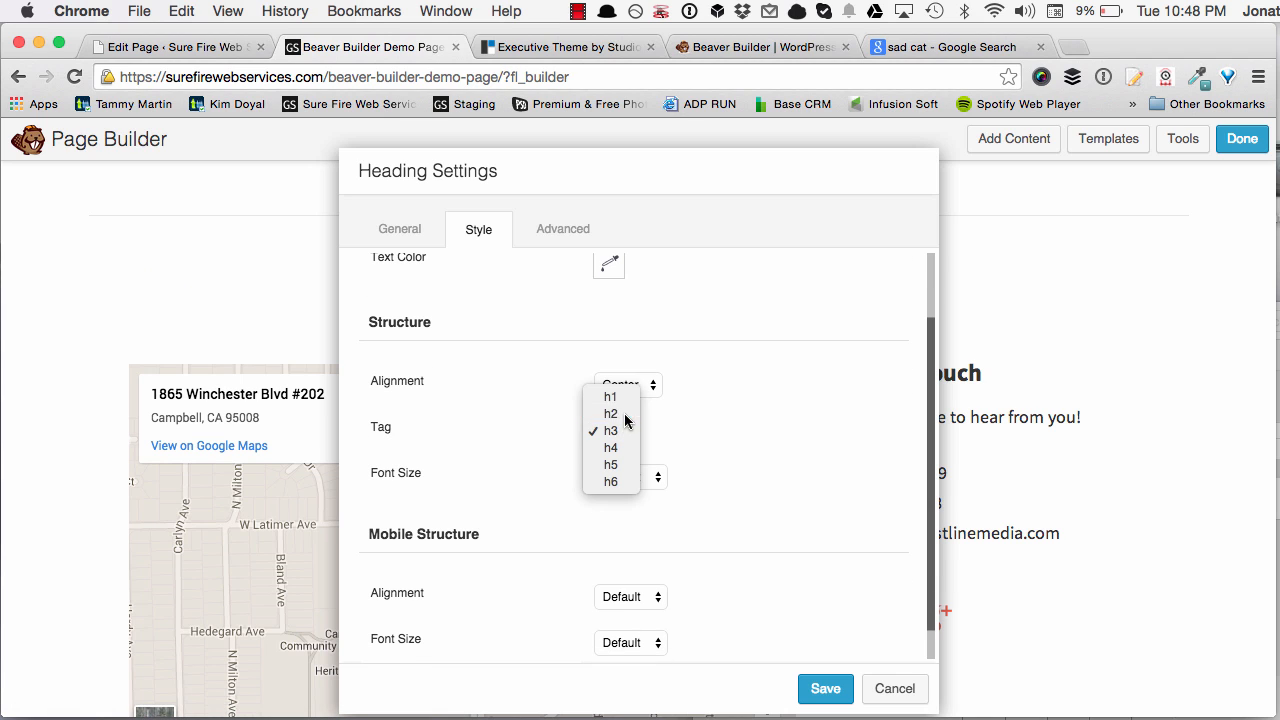
{"action": "left_click", "coordinate": [622, 414]}
Give the heading a custom font size of 42 px
{"action": "left_click", "coordinate": [627, 478]}
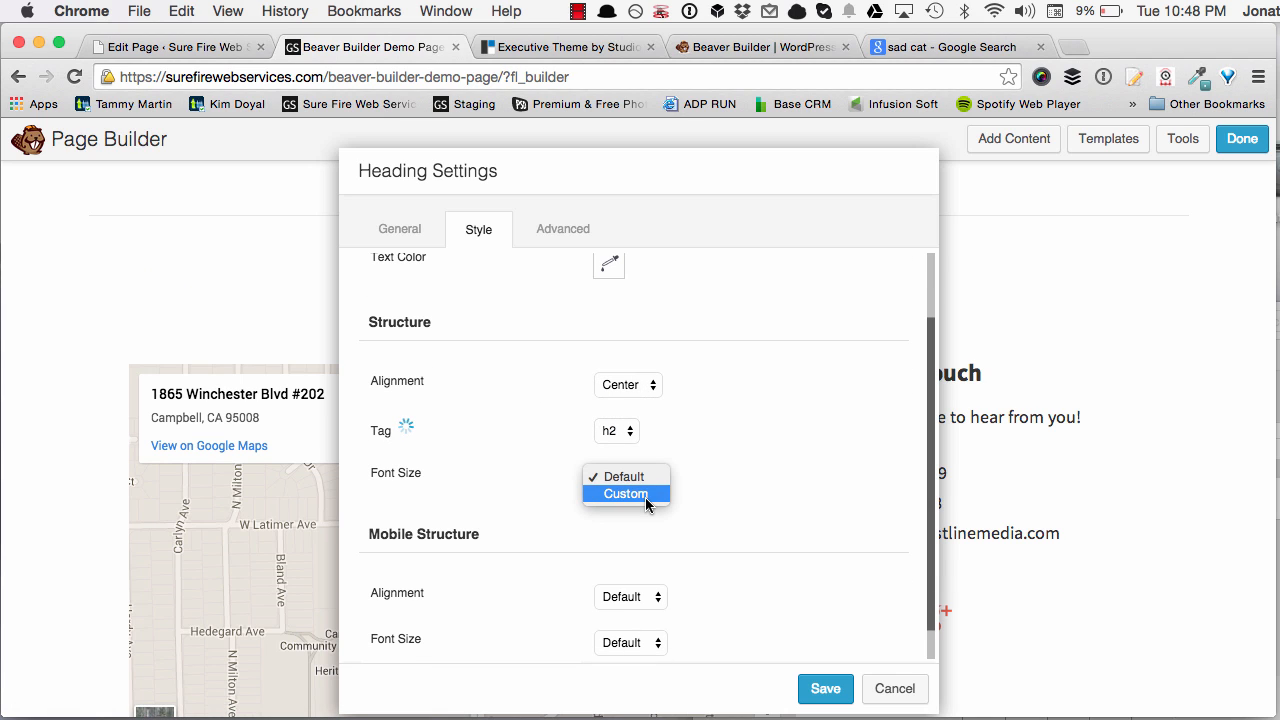
{"action": "left_click", "coordinate": [645, 495]}
{"action": "left_click", "coordinate": [610, 520]}
{"action": "type", "text": "42"}
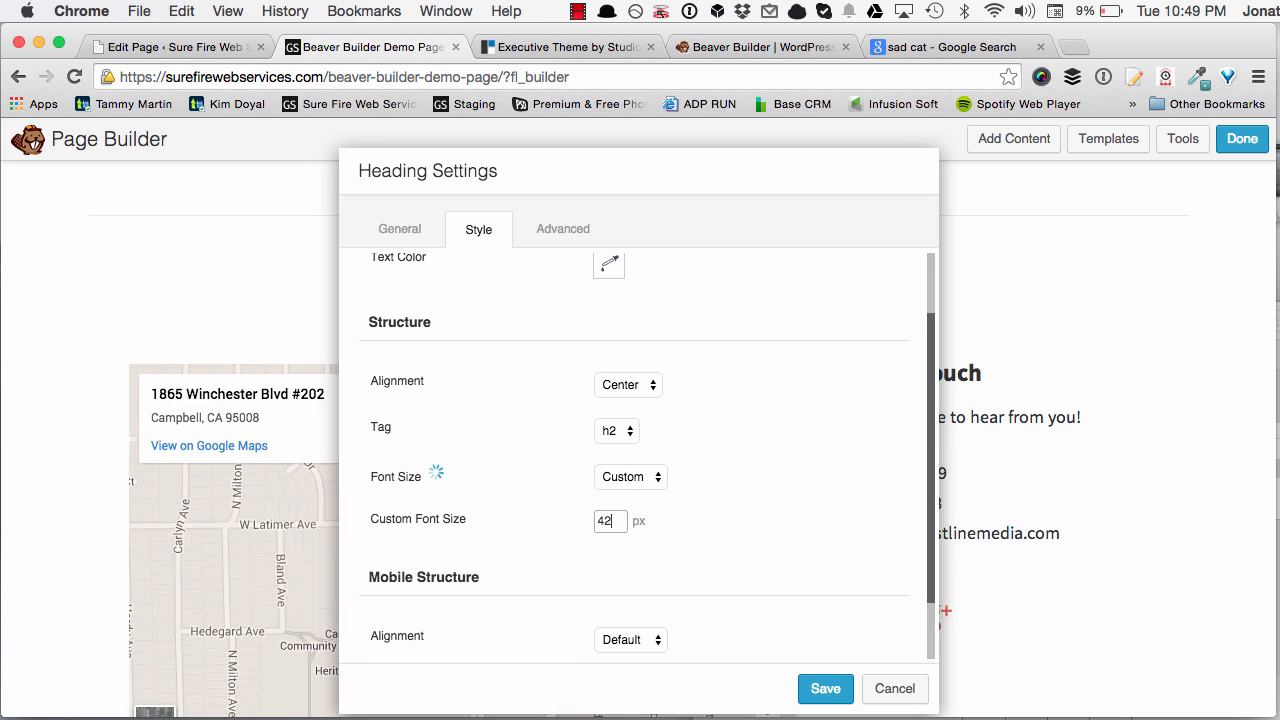
{"action": "left_click", "coordinate": [731, 540]}
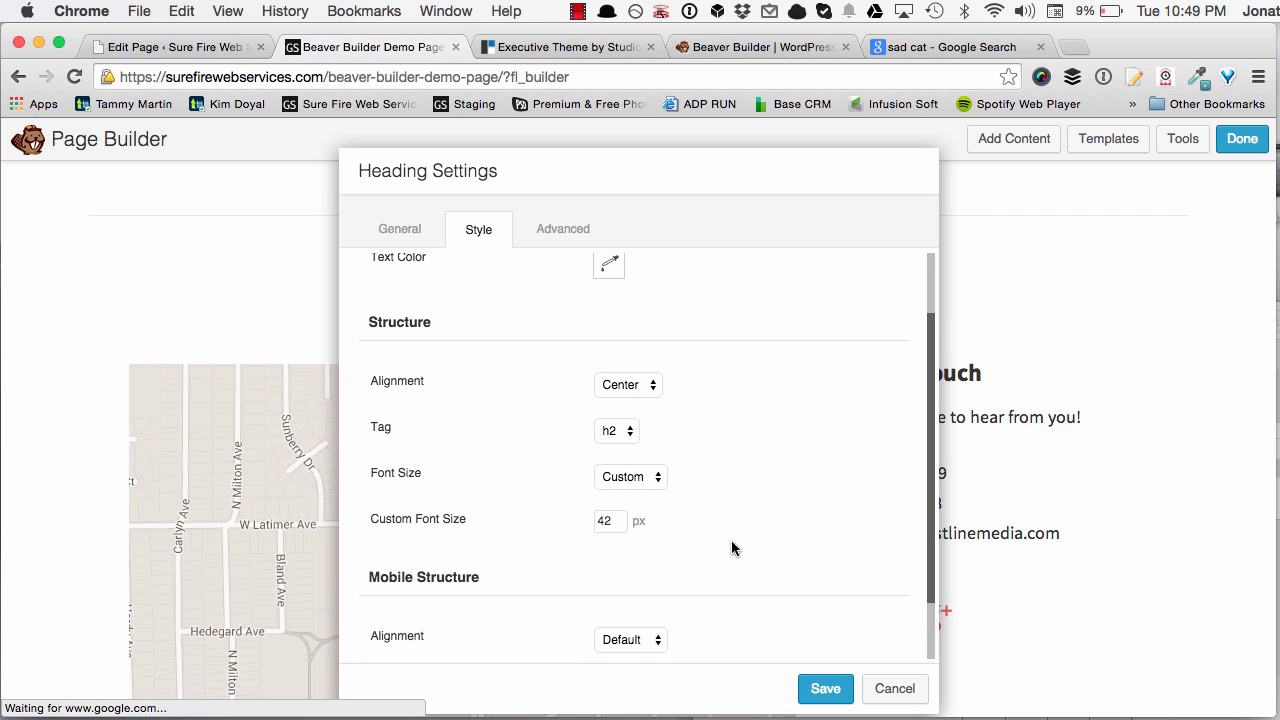
{"action": "scroll", "coordinate": [480, 470], "scroll_direction": "down", "scroll_amount": 2}
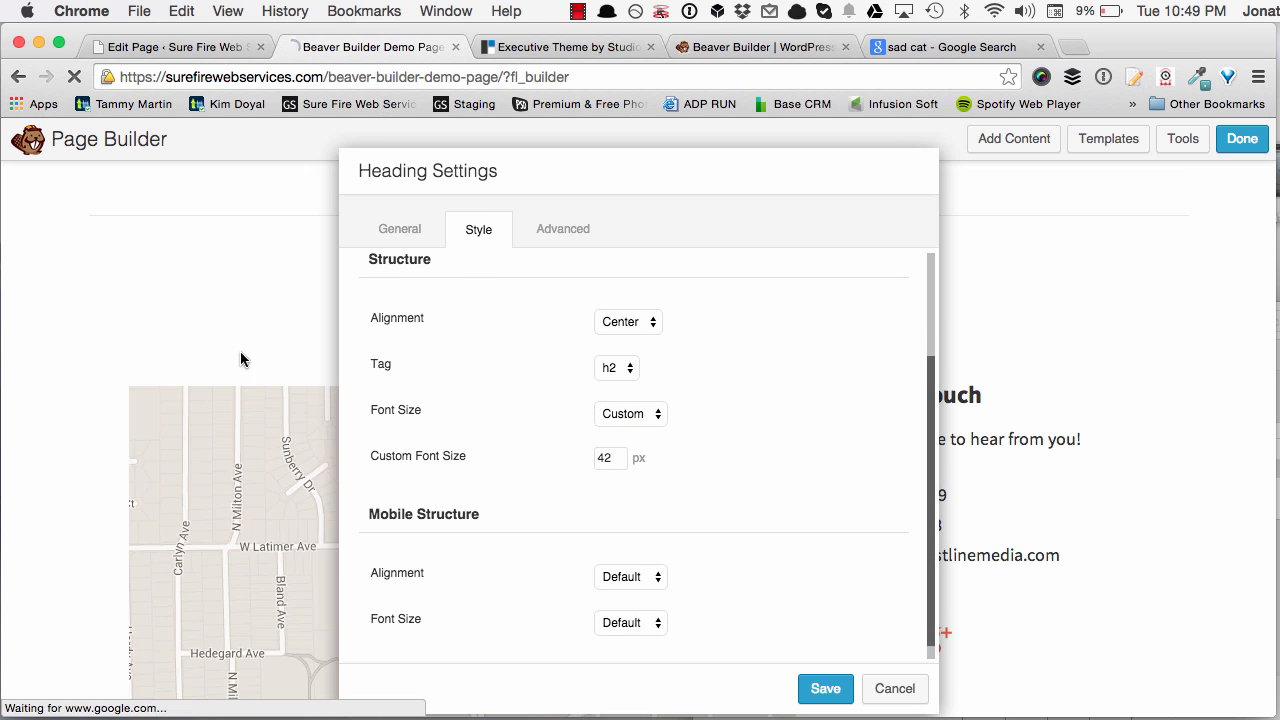
Move the Heading Settings window aside to uncover the page and change the heading text to "Map Area"
{"action": "left_click_drag", "start_coordinate": [377, 158], "coordinate": [760, 208]}
{"action": "left_click", "coordinate": [711, 266]}
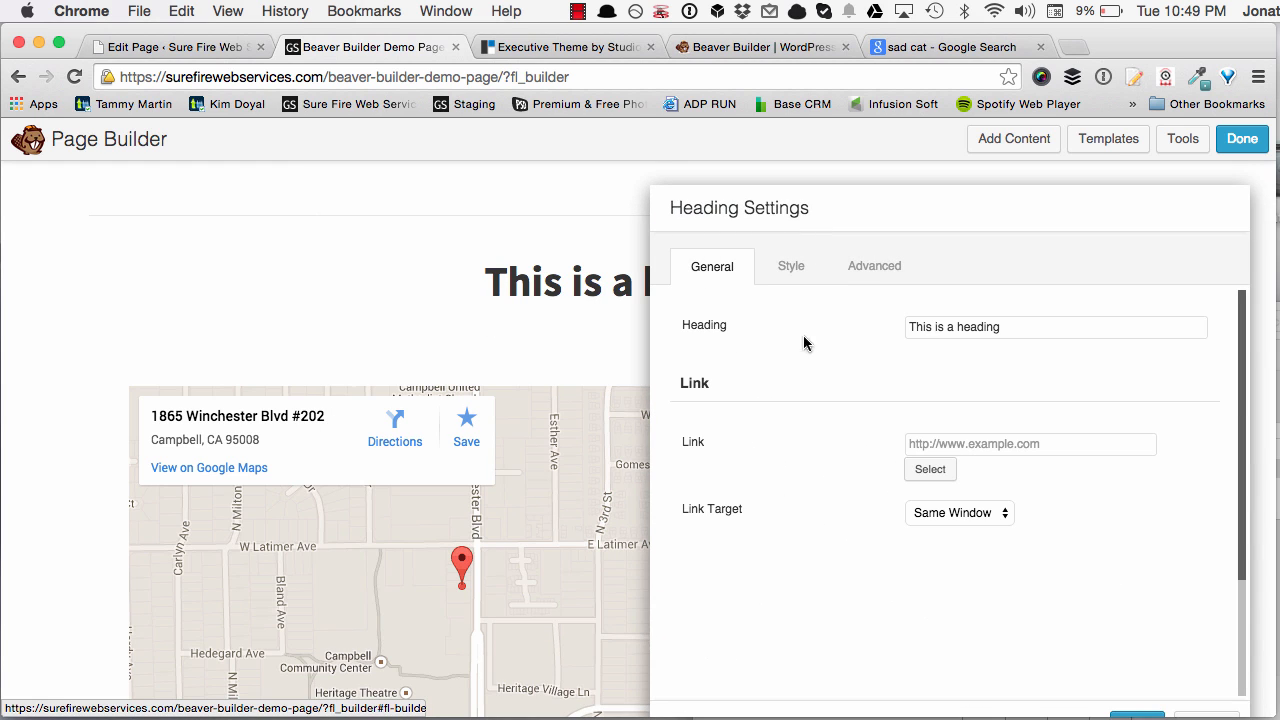
{"action": "triple_click", "coordinate": [968, 330]}
{"action": "type", "text": "Map Area"}
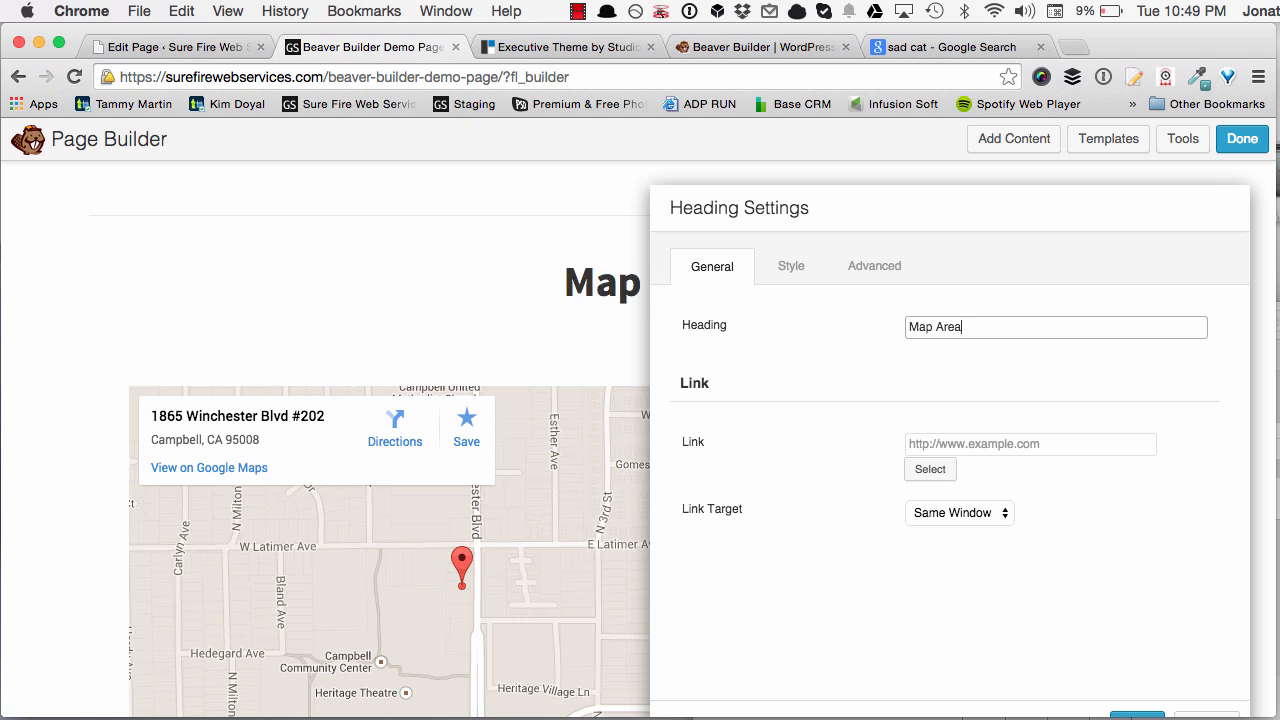
{"action": "scroll", "coordinate": [820, 412], "scroll_direction": "down", "scroll_amount": 3}
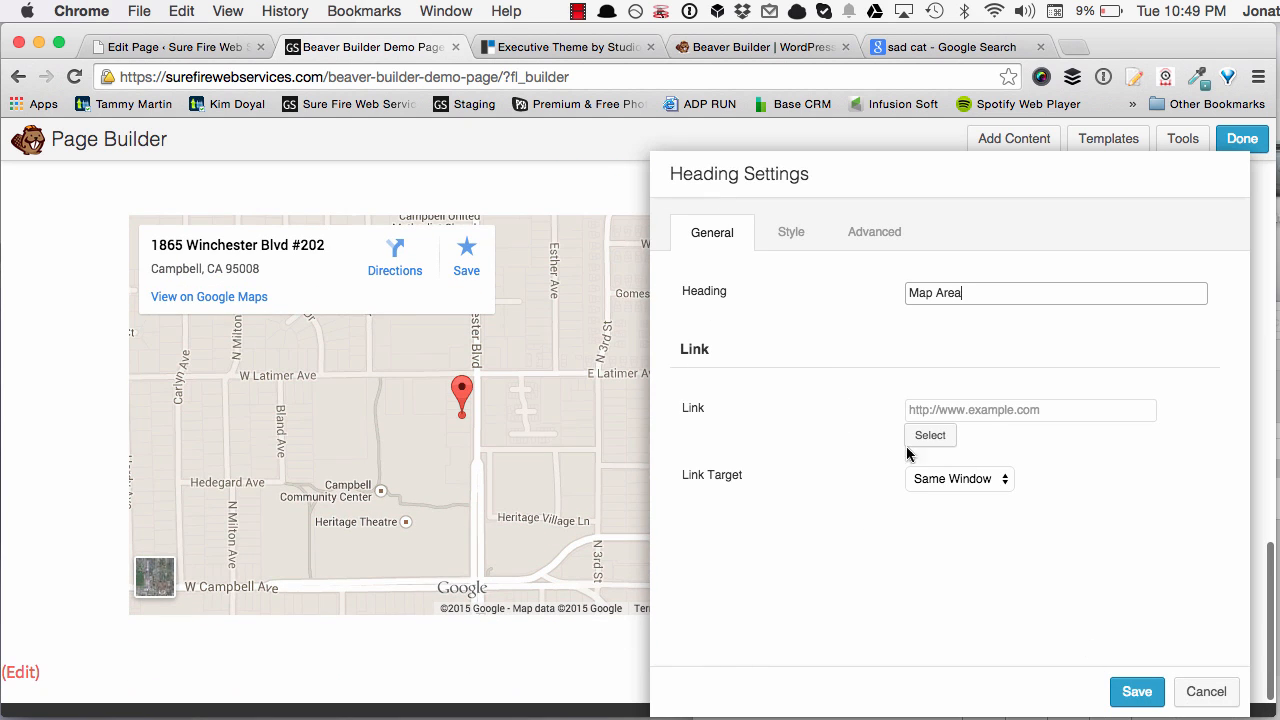
Check the heading's style options, including the mobile alignment and font size choices, and save the heading settings
{"action": "left_click", "coordinate": [791, 233]}
{"action": "scroll", "coordinate": [829, 320], "scroll_direction": "down", "scroll_amount": 2}
{"action": "scroll", "coordinate": [834, 392], "scroll_direction": "down", "scroll_amount": 3}
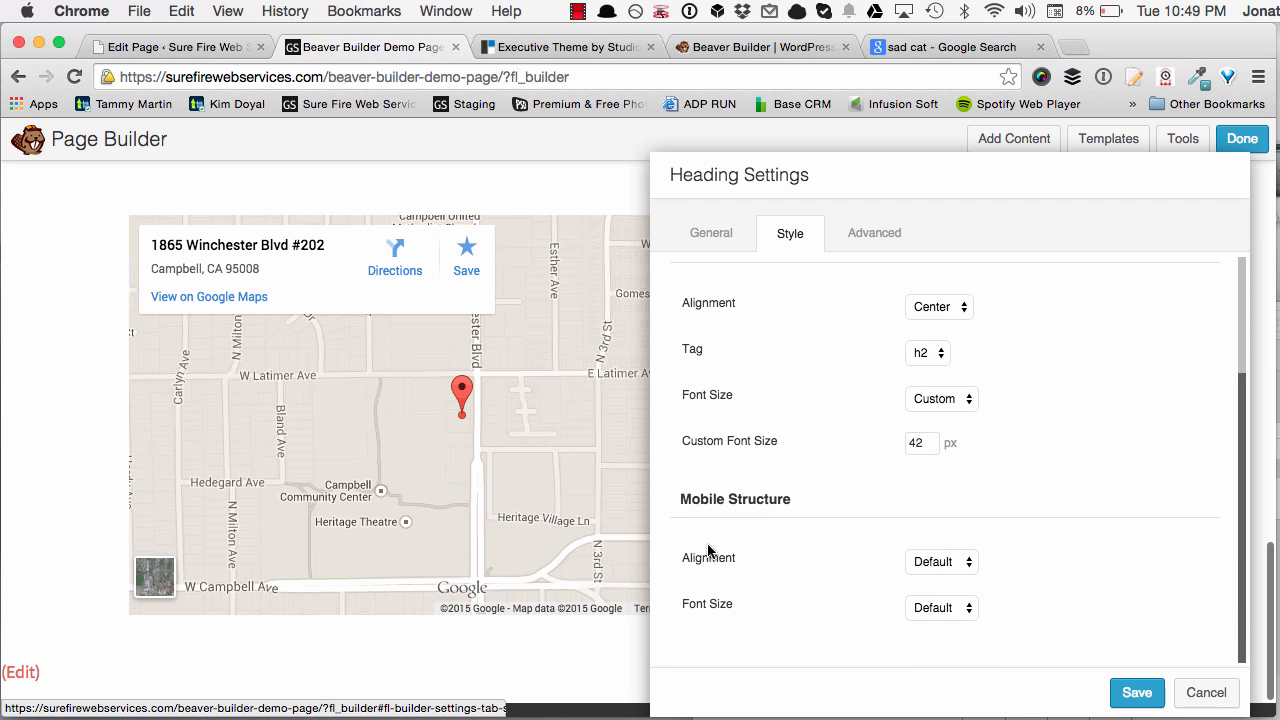
{"action": "left_click_drag", "start_coordinate": [804, 174], "coordinate": [627, 151]}
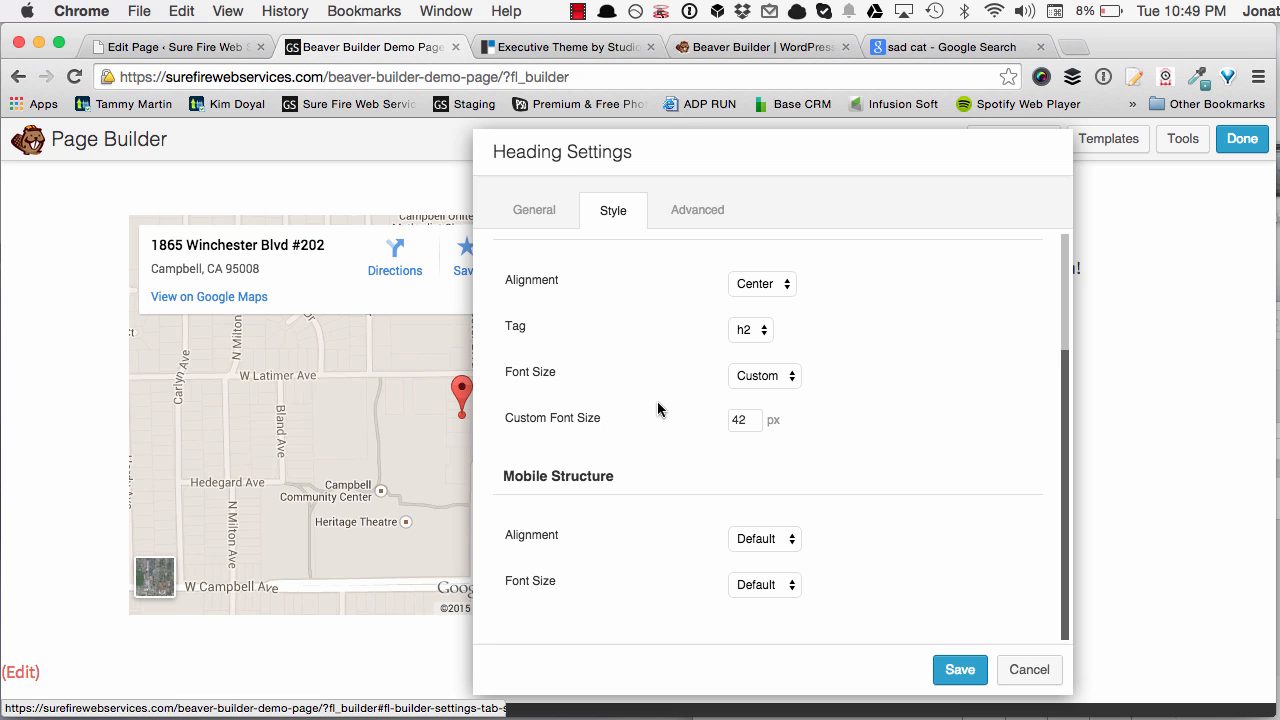
{"action": "scroll", "coordinate": [657, 409], "scroll_direction": "up", "scroll_amount": 3}
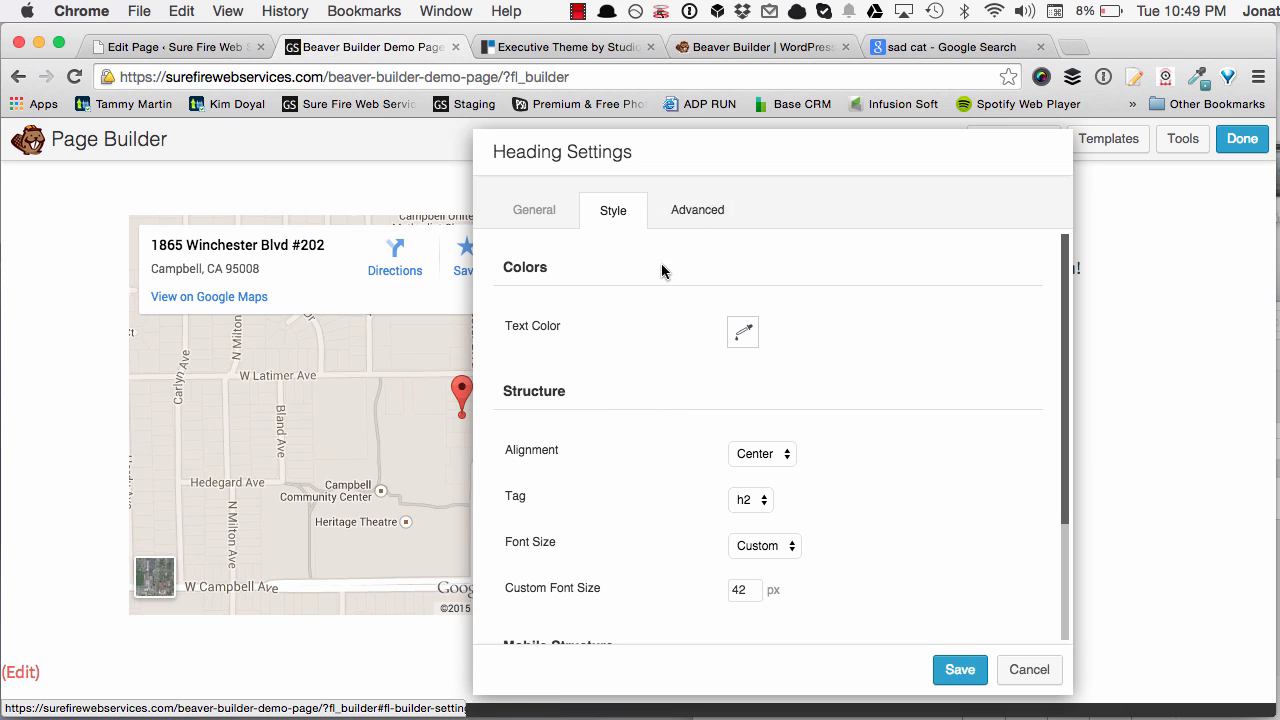
{"action": "scroll", "coordinate": [617, 385], "scroll_direction": "down", "scroll_amount": 2}
{"action": "scroll", "coordinate": [617, 385], "scroll_direction": "down", "scroll_amount": 2}
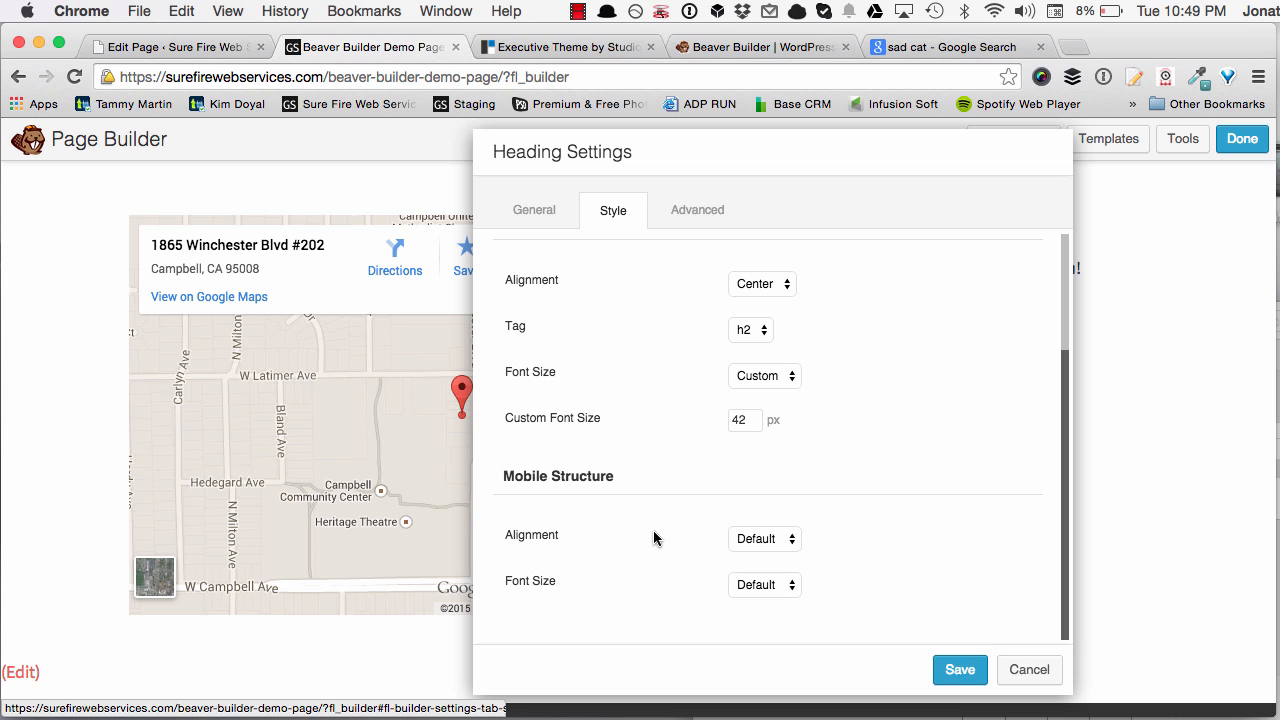
{"action": "left_click", "coordinate": [764, 538]}
{"action": "left_click", "coordinate": [758, 538]}
{"action": "left_click", "coordinate": [764, 584]}
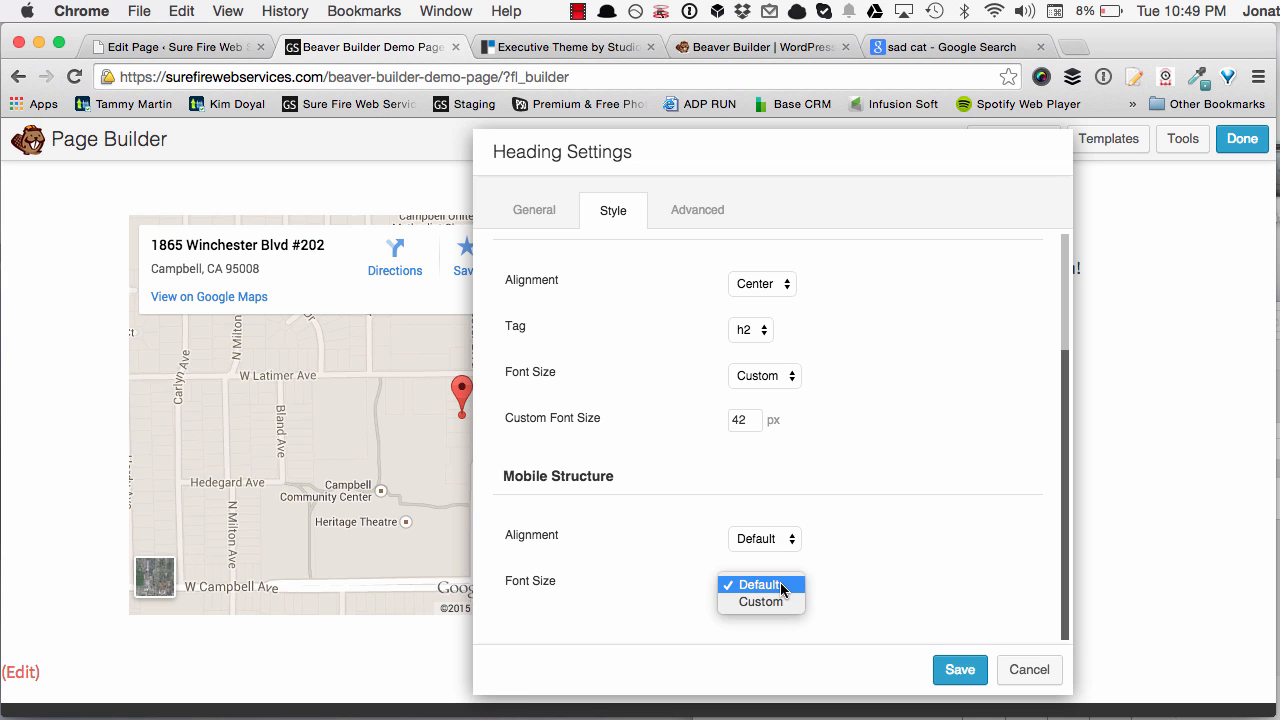
{"action": "left_click", "coordinate": [695, 572]}
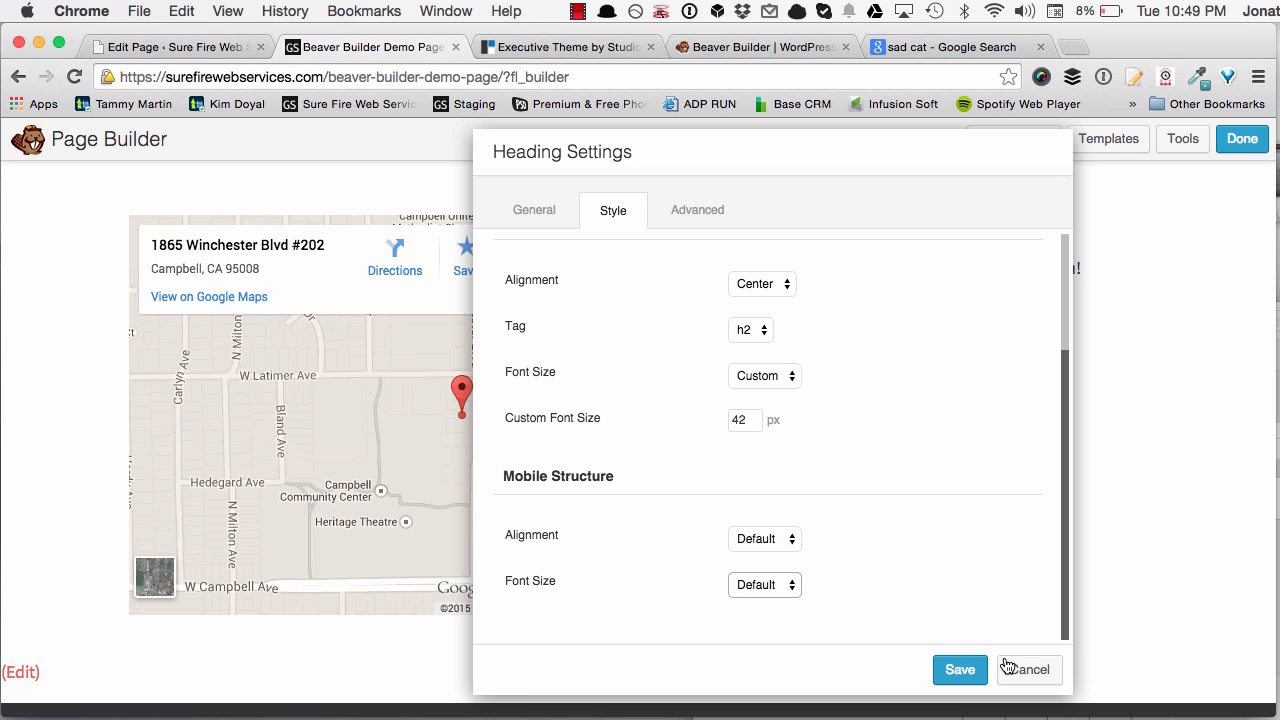
{"action": "left_click", "coordinate": [944, 669]}
Open the settings of the Map Area heading's row and examine its style and advanced options
{"action": "scroll", "coordinate": [822, 566], "scroll_direction": "up", "scroll_amount": 3}
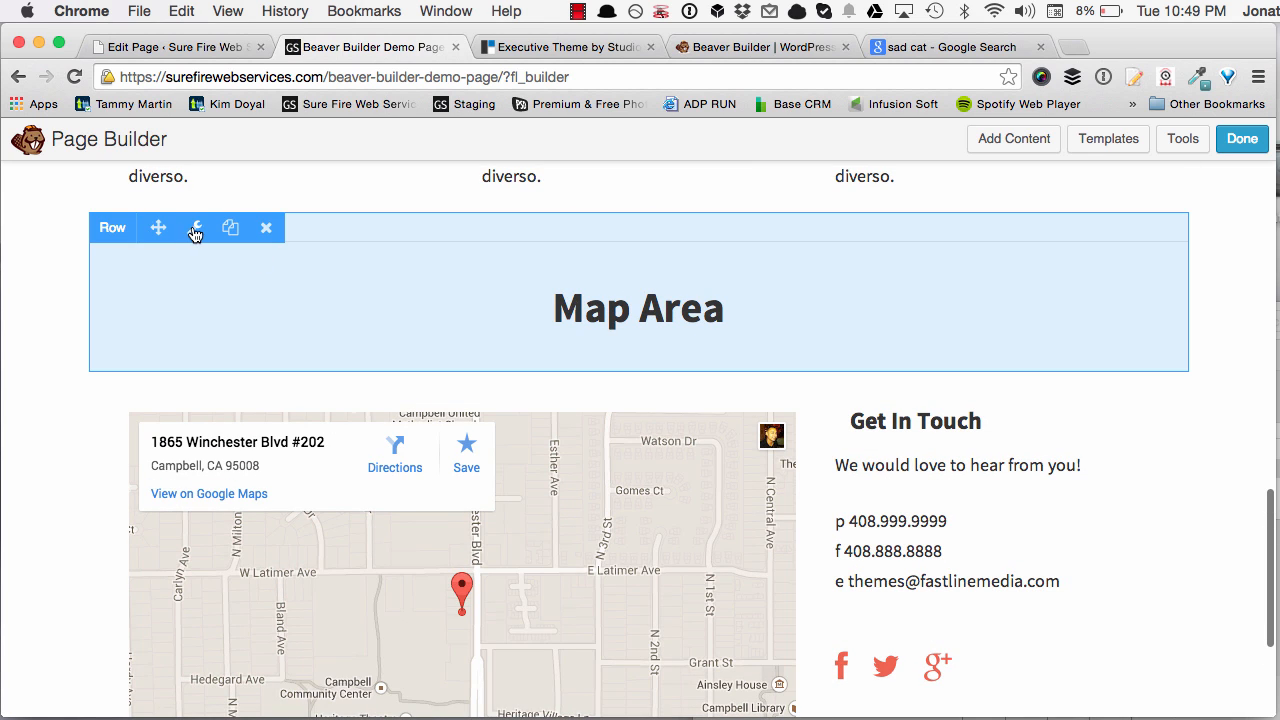
{"action": "left_click", "coordinate": [191, 231]}
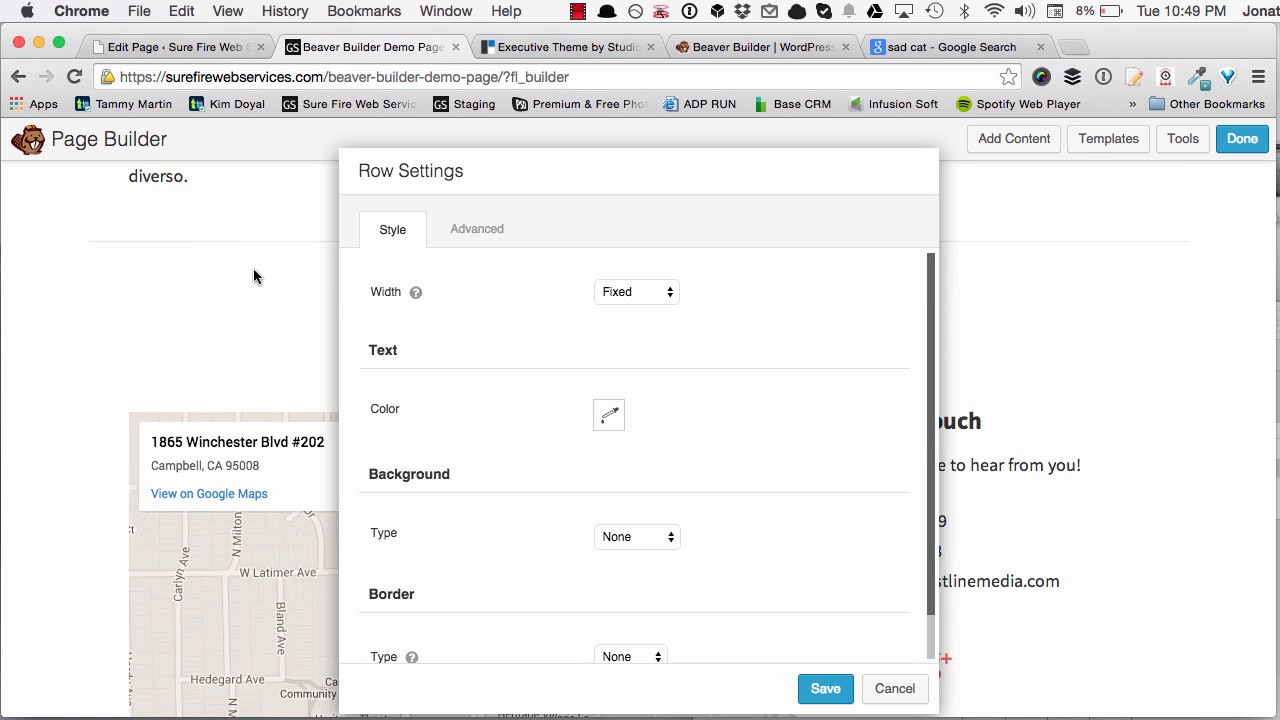
{"action": "left_click", "coordinate": [470, 233]}
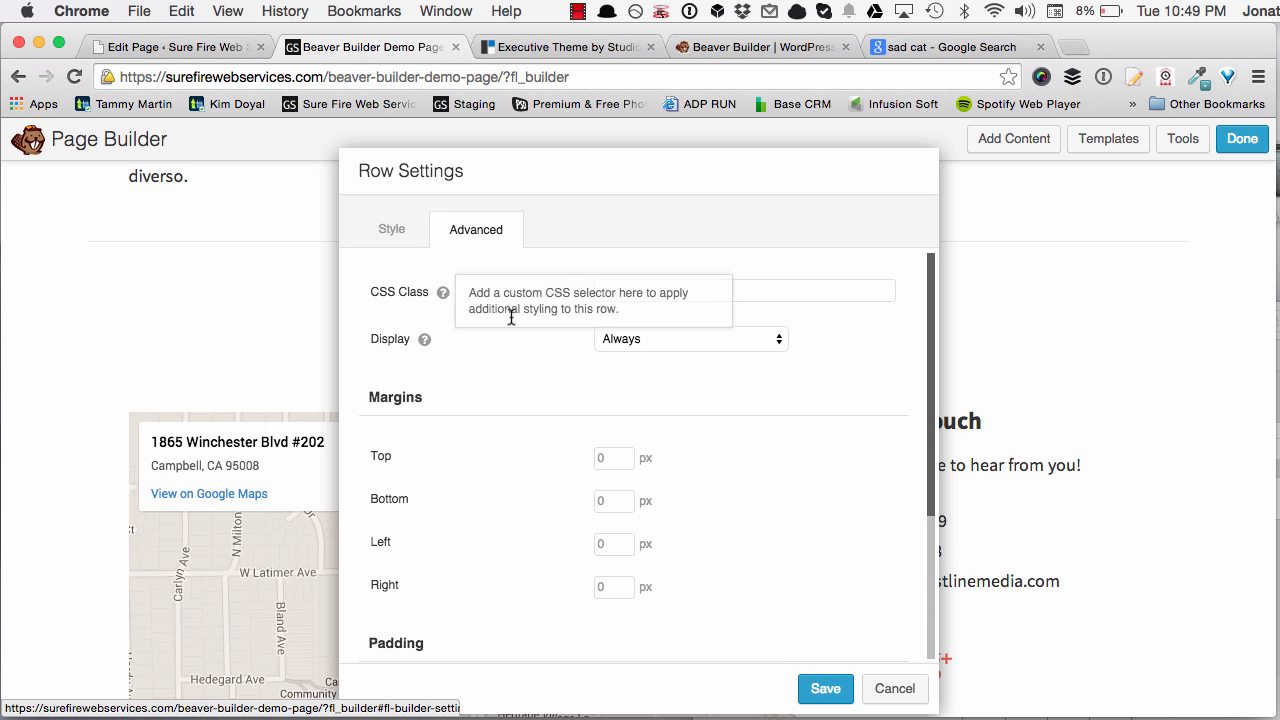
{"action": "scroll", "coordinate": [505, 322], "scroll_direction": "down", "scroll_amount": 5}
{"action": "left_click", "coordinate": [393, 222]}
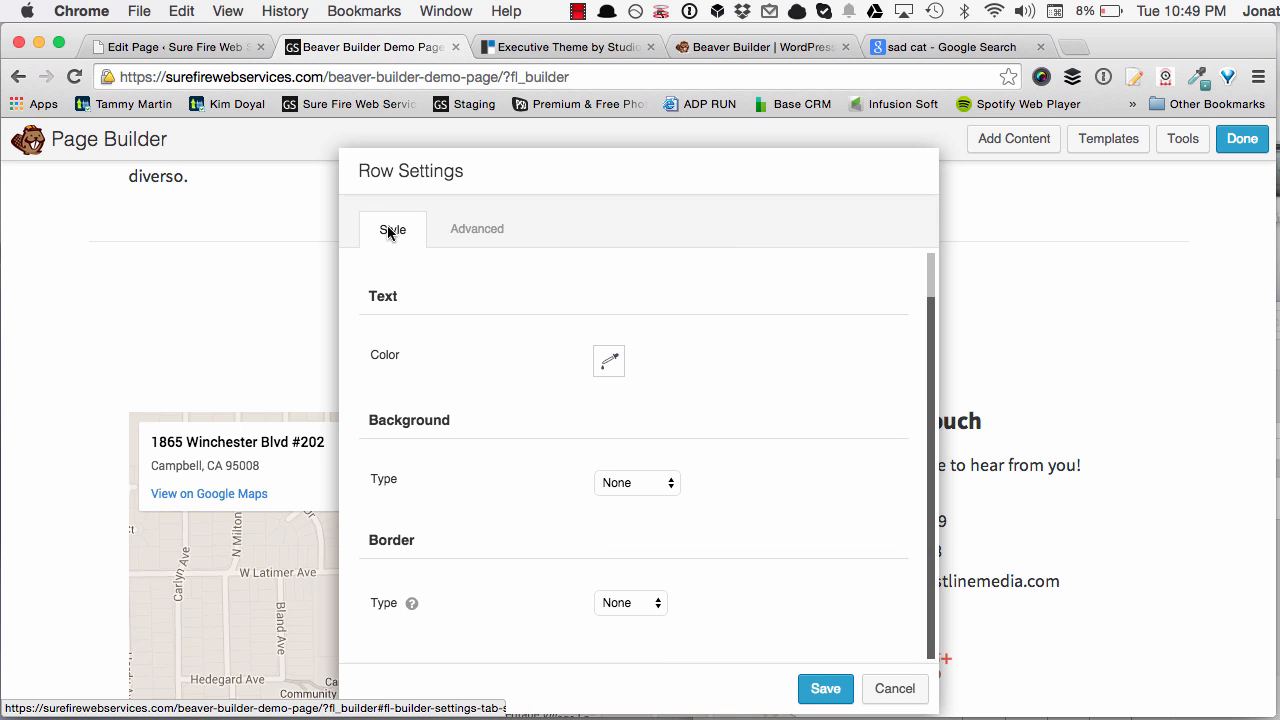
{"action": "scroll", "coordinate": [510, 490], "scroll_direction": "up", "scroll_amount": 2}
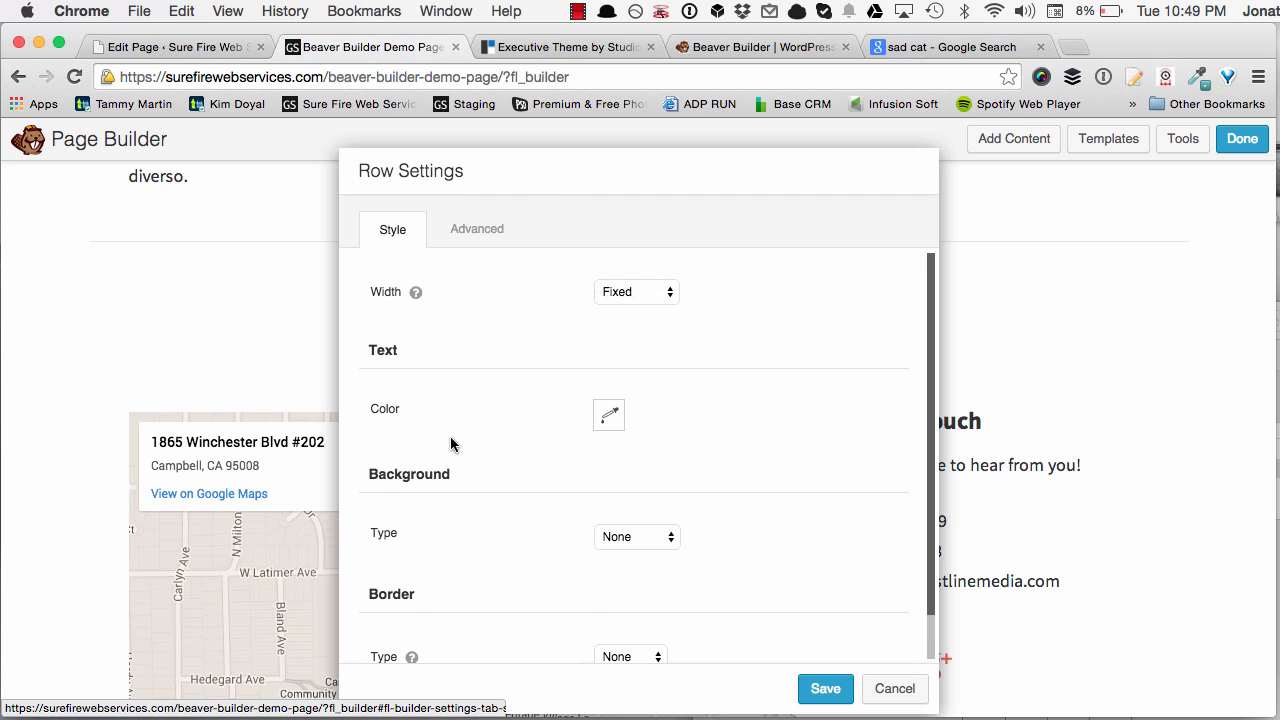
{"action": "scroll", "coordinate": [450, 444], "scroll_direction": "down", "scroll_amount": 2}
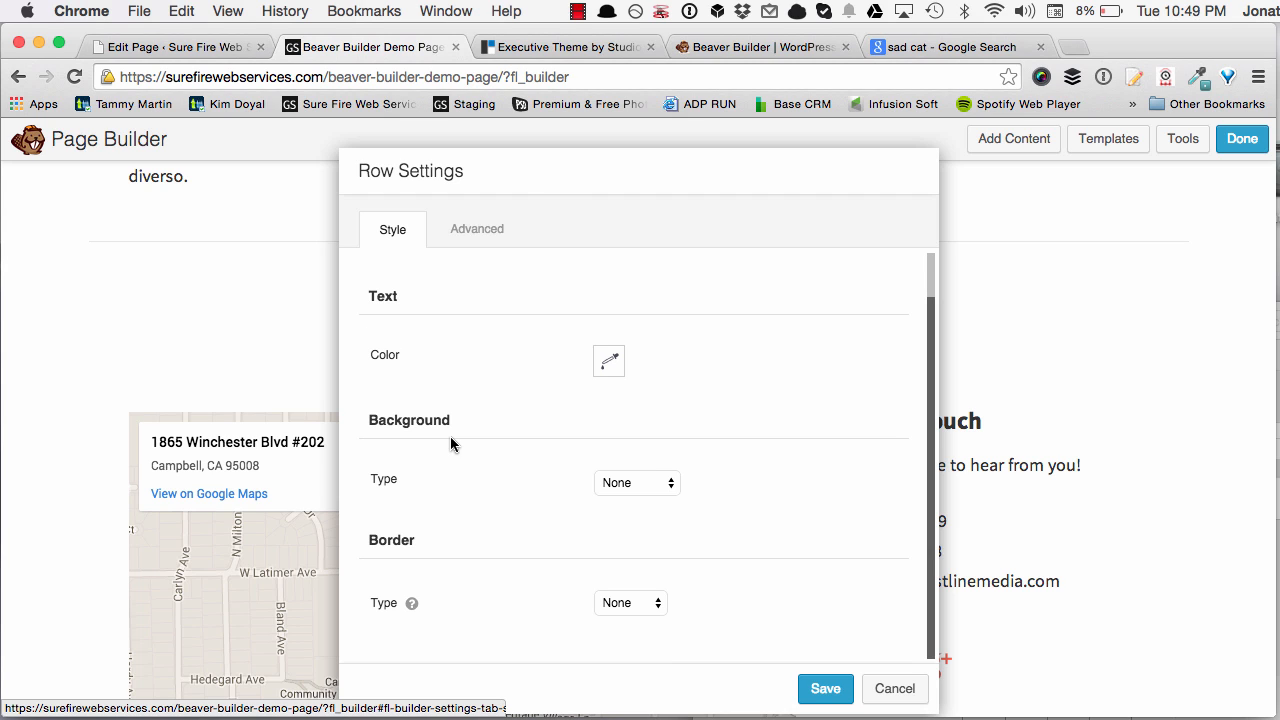
{"action": "left_click", "coordinate": [496, 231]}
{"action": "scroll", "coordinate": [511, 416], "scroll_direction": "up", "scroll_amount": 2}
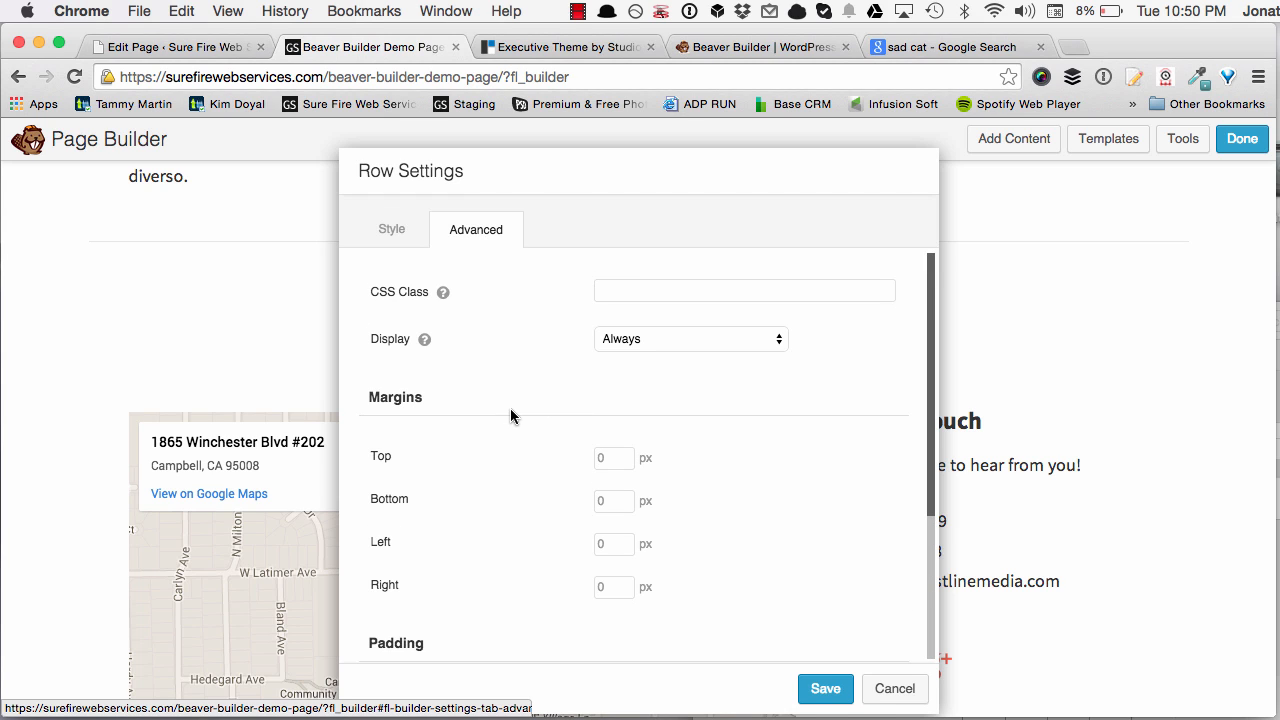
Set the Map Area row to display on Large Devices Only and save the row settings
{"action": "left_click", "coordinate": [648, 343]}
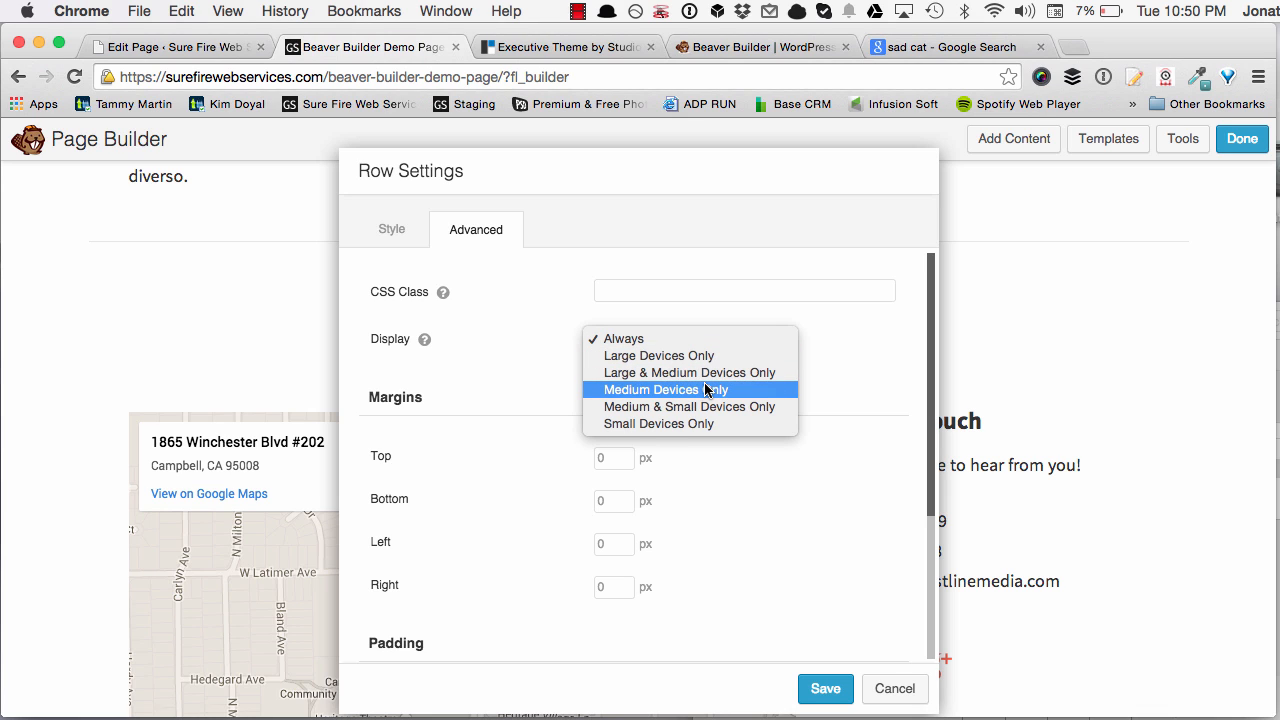
{"action": "left_click", "coordinate": [660, 356]}
{"action": "left_click", "coordinate": [803, 687]}
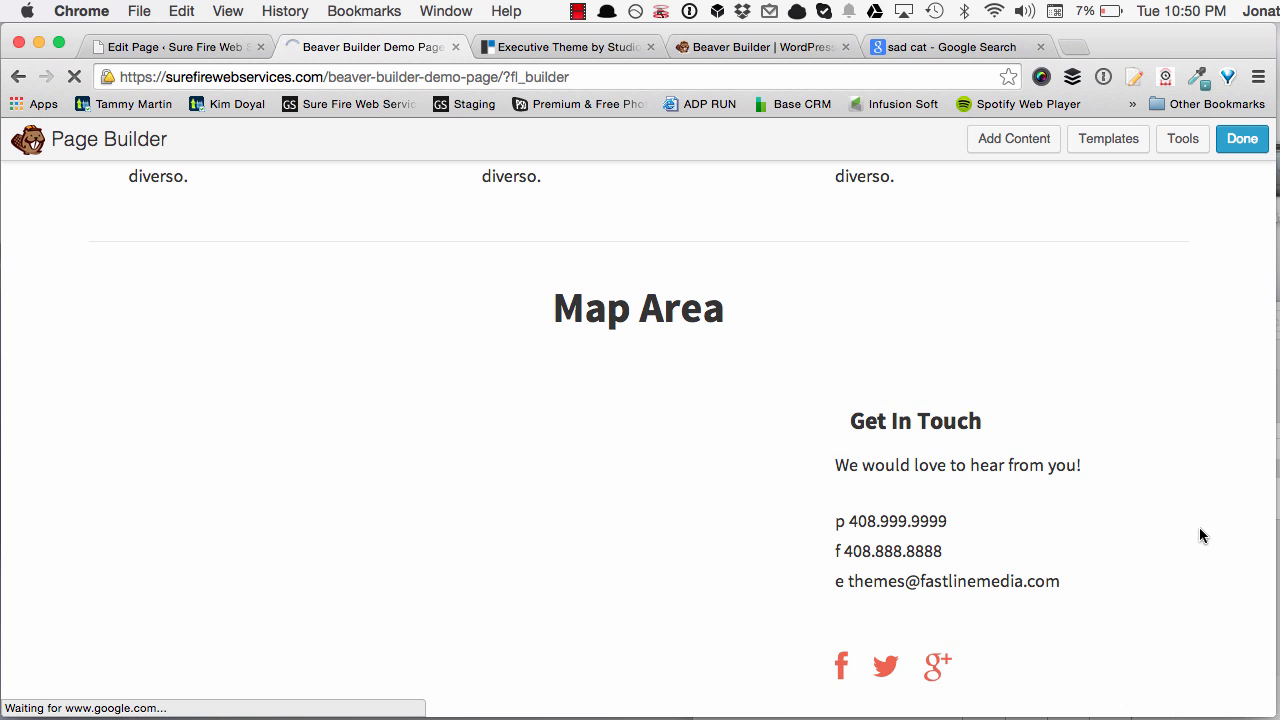
Narrow the browser window to about half the screen and check the stacked responsive layout down to the Map Area row
{"action": "left_click_drag", "start_coordinate": [1273, 517], "coordinate": [727, 517]}
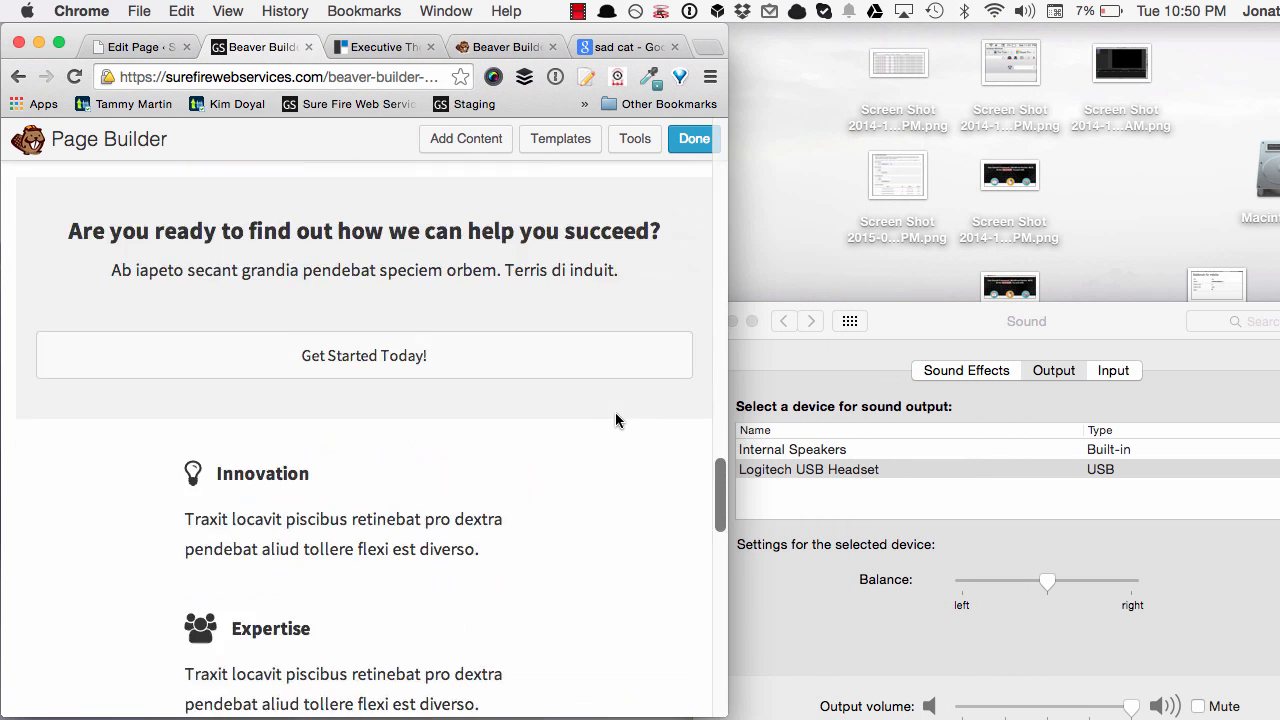
{"action": "scroll", "coordinate": [615, 420], "scroll_direction": "down", "scroll_amount": 5}
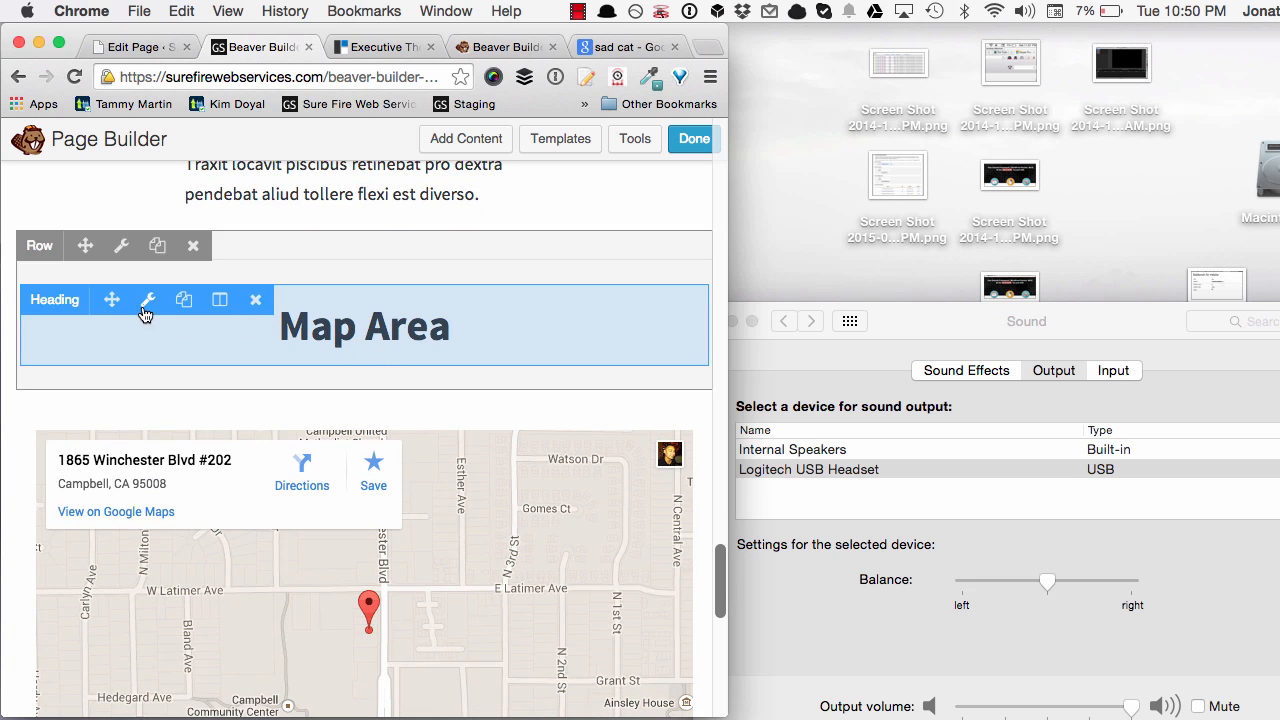
Set the Map Area heading's row to display on Small Devices Only and save the row settings
{"action": "left_click", "coordinate": [121, 246]}
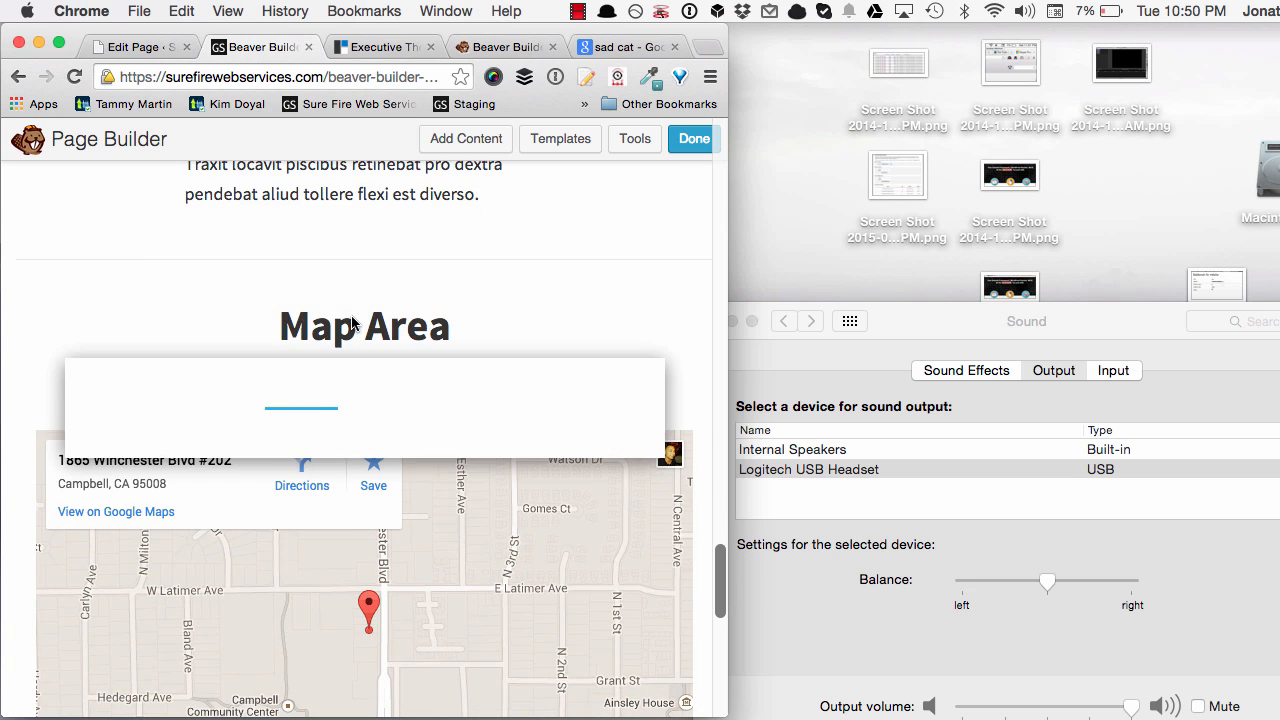
{"action": "left_click", "coordinate": [369, 296]}
{"action": "left_click", "coordinate": [214, 243]}
{"action": "left_click", "coordinate": [205, 232]}
{"action": "left_click", "coordinate": [380, 337]}
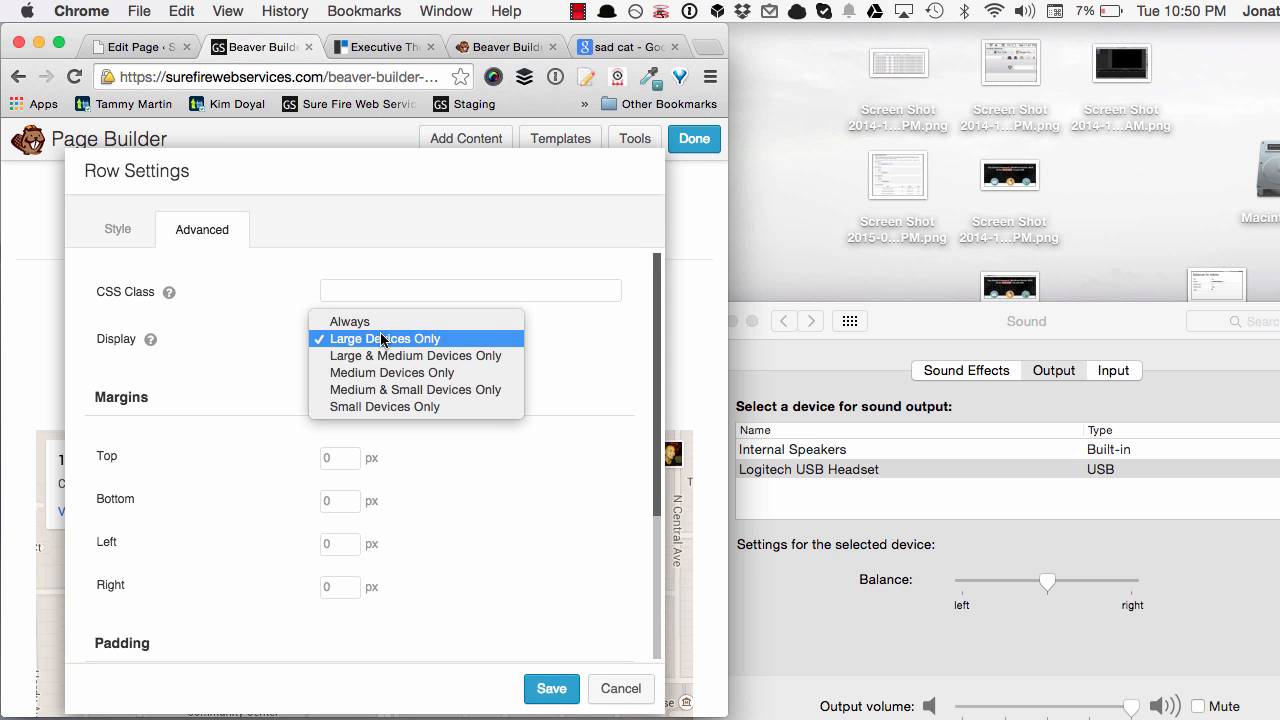
{"action": "left_click", "coordinate": [406, 406]}
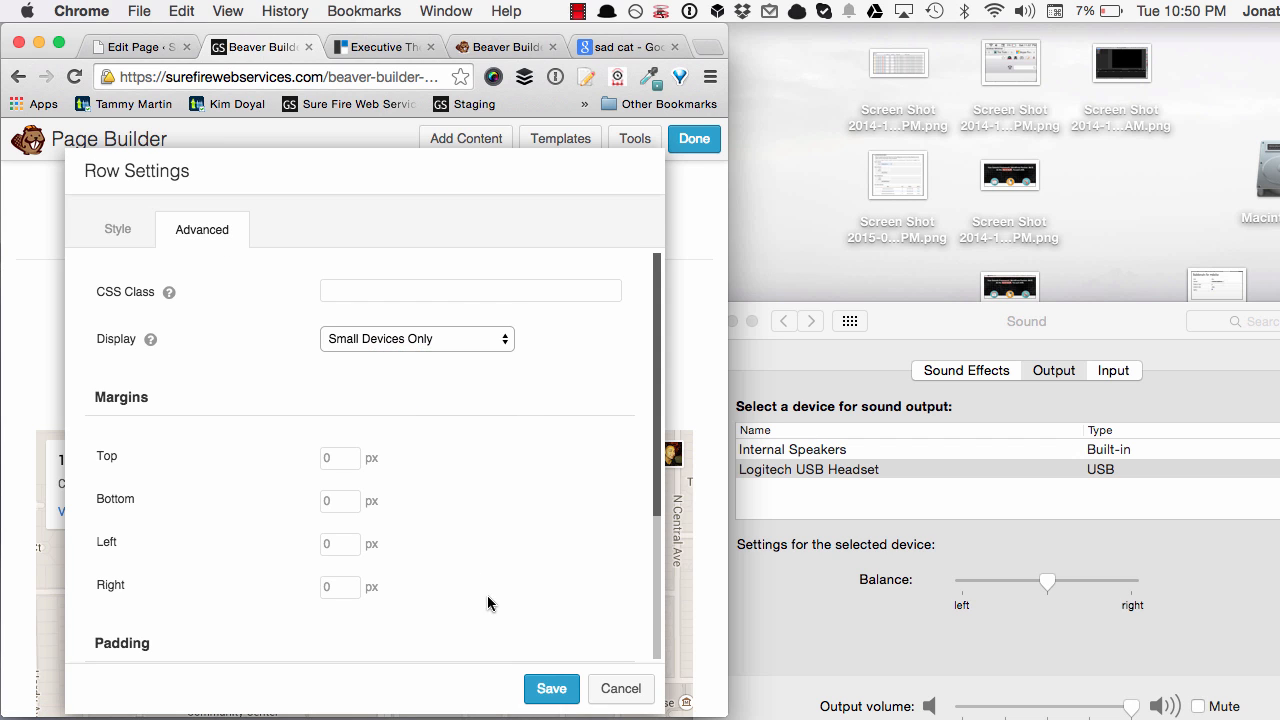
{"action": "left_click", "coordinate": [551, 688]}
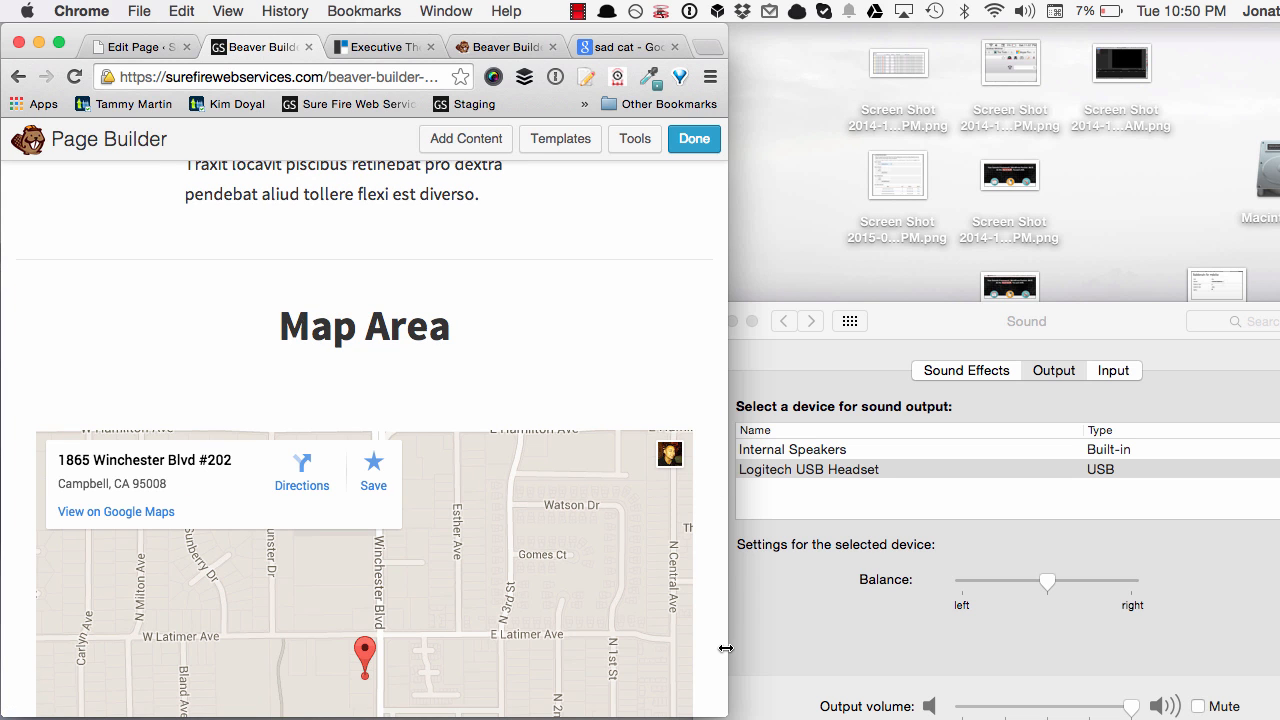
Widen the browser window back to nearly full screen width to check the Map Area row in the desktop layout
{"action": "left_click_drag", "start_coordinate": [727, 648], "coordinate": [1236, 634]}
{"action": "scroll", "coordinate": [1057, 600], "scroll_direction": "up", "scroll_amount": 8}
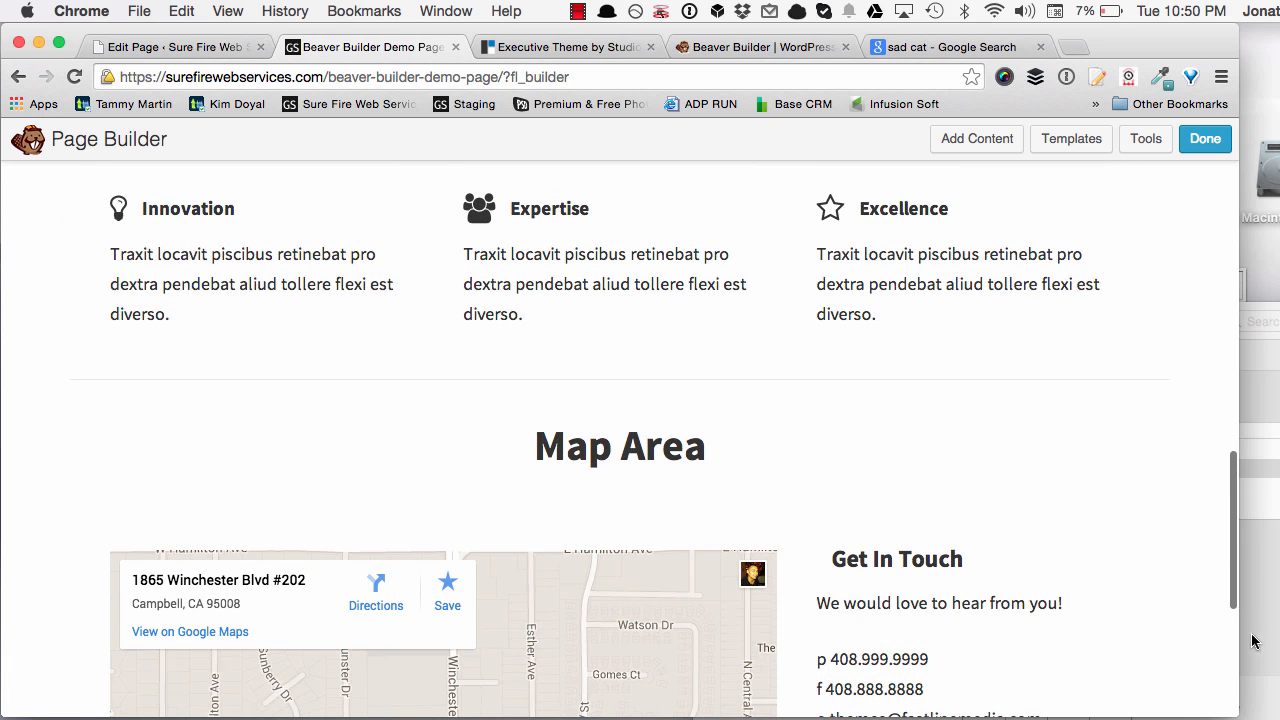
{"action": "left_click_drag", "start_coordinate": [1240, 636], "coordinate": [1271, 636]}
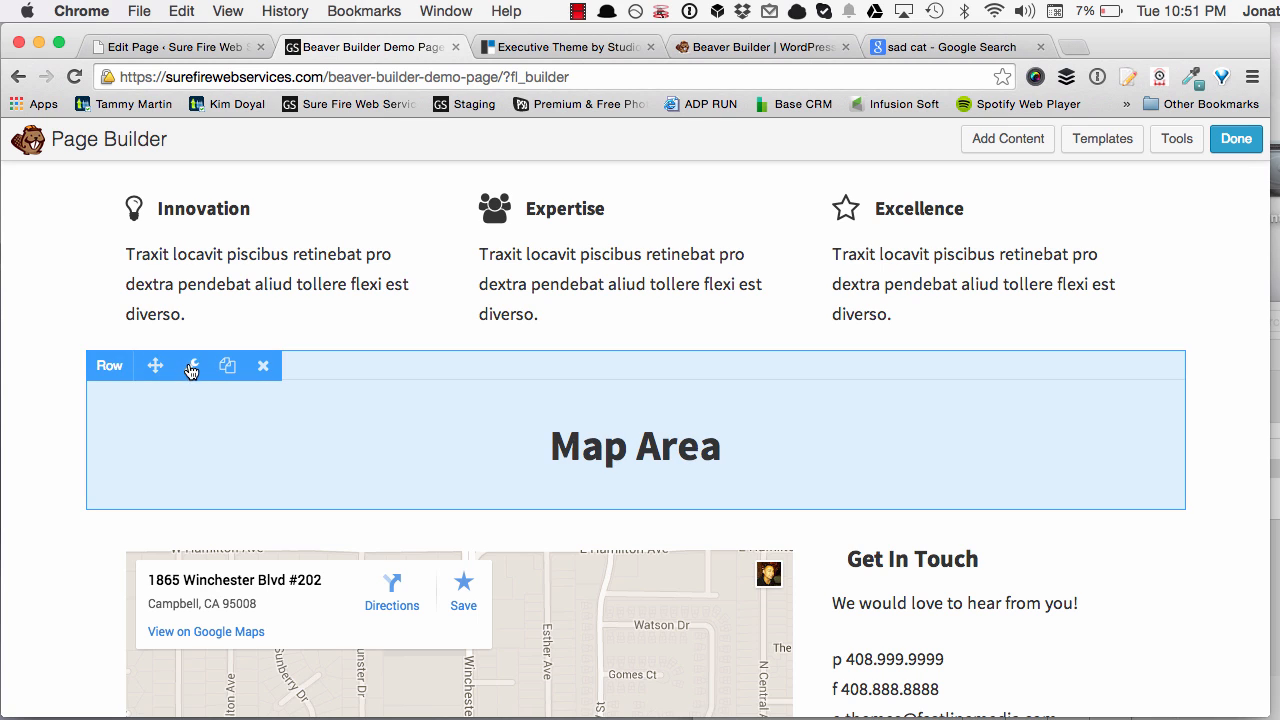
Set the Map Area row's display to Always and save the row settings
{"action": "left_click", "coordinate": [191, 366]}
{"action": "left_click", "coordinate": [488, 242]}
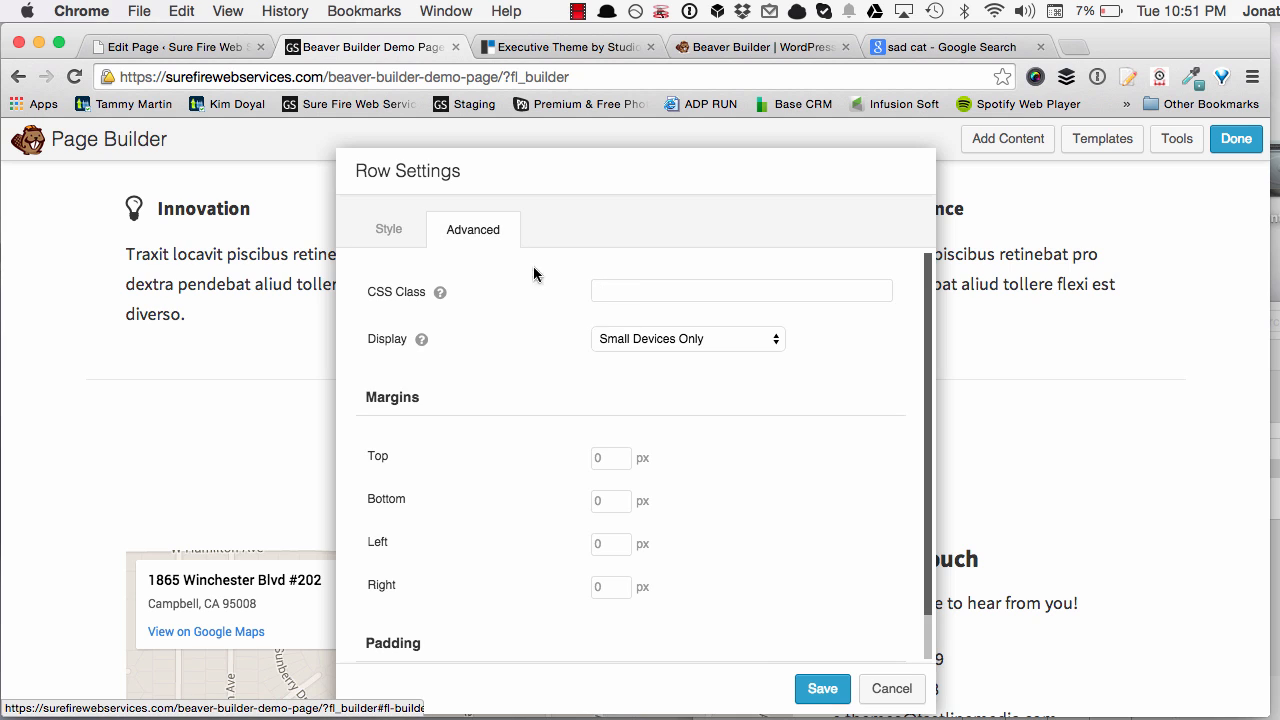
{"action": "left_click", "coordinate": [646, 340]}
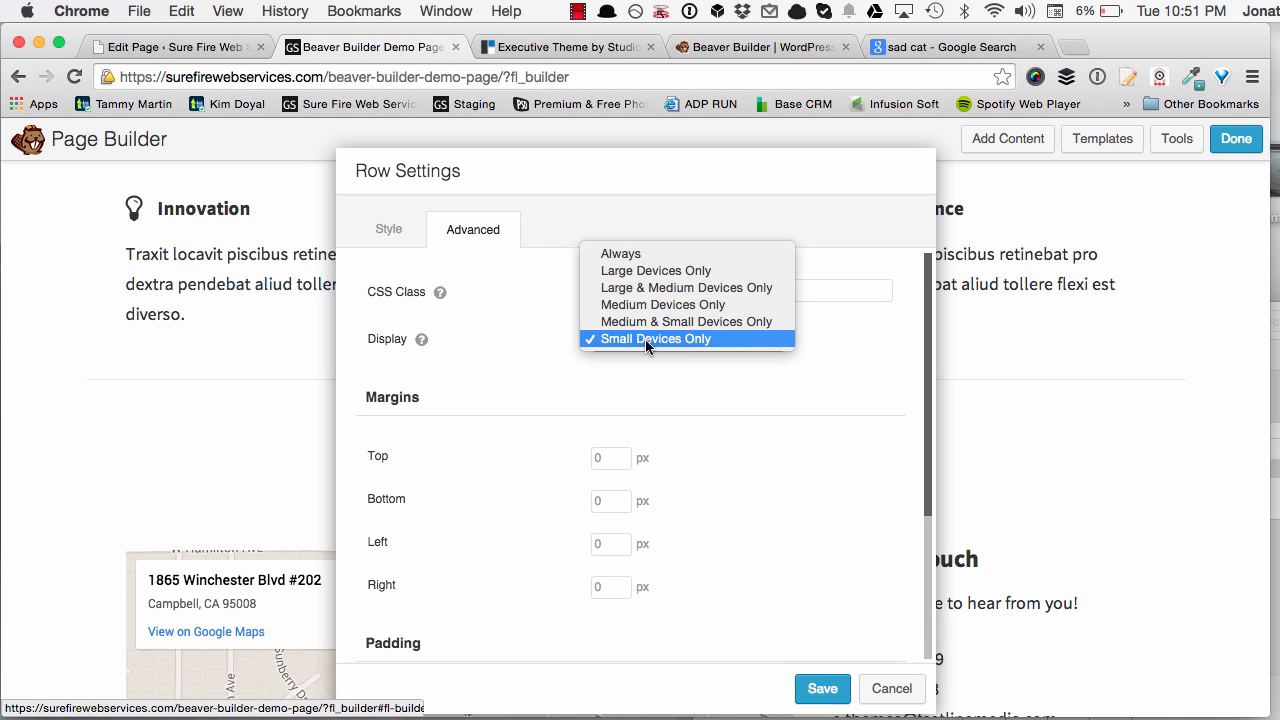
{"action": "left_click", "coordinate": [638, 257]}
{"action": "left_click", "coordinate": [824, 689]}
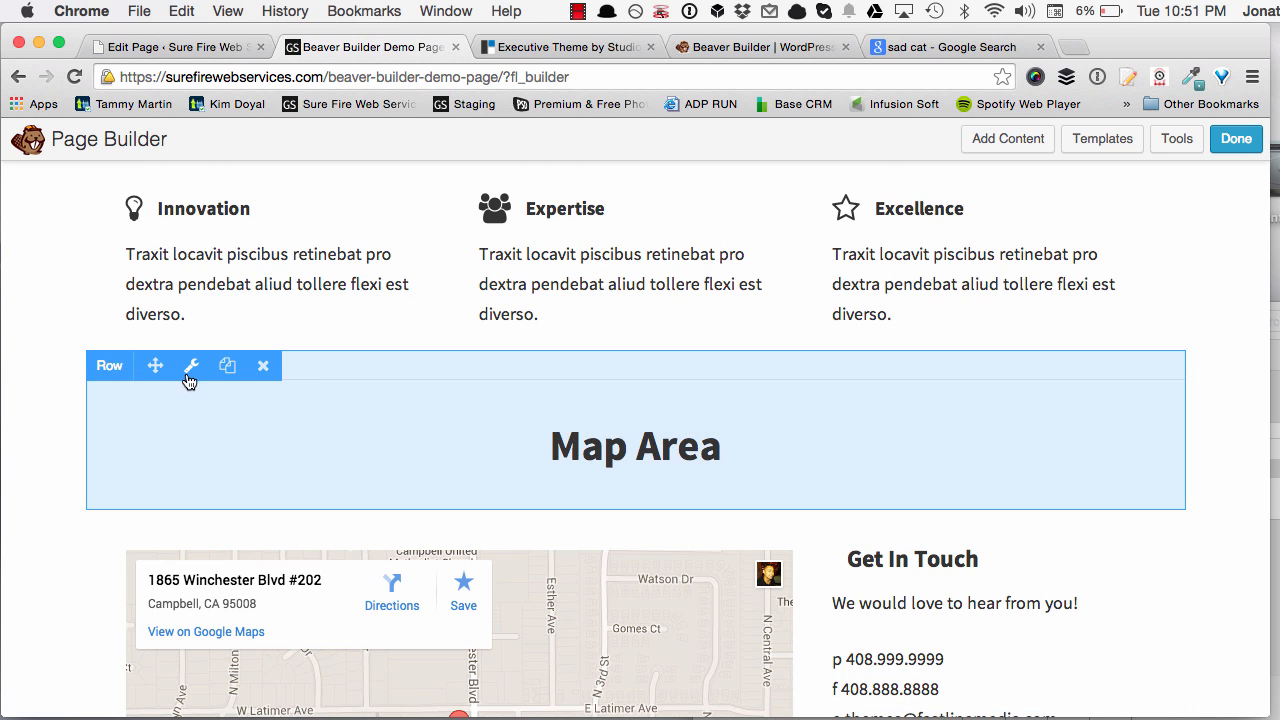
Reopen the Map Area row's settings, check the width choices, set its display to Small Devices Only and save
{"action": "left_click", "coordinate": [190, 368]}
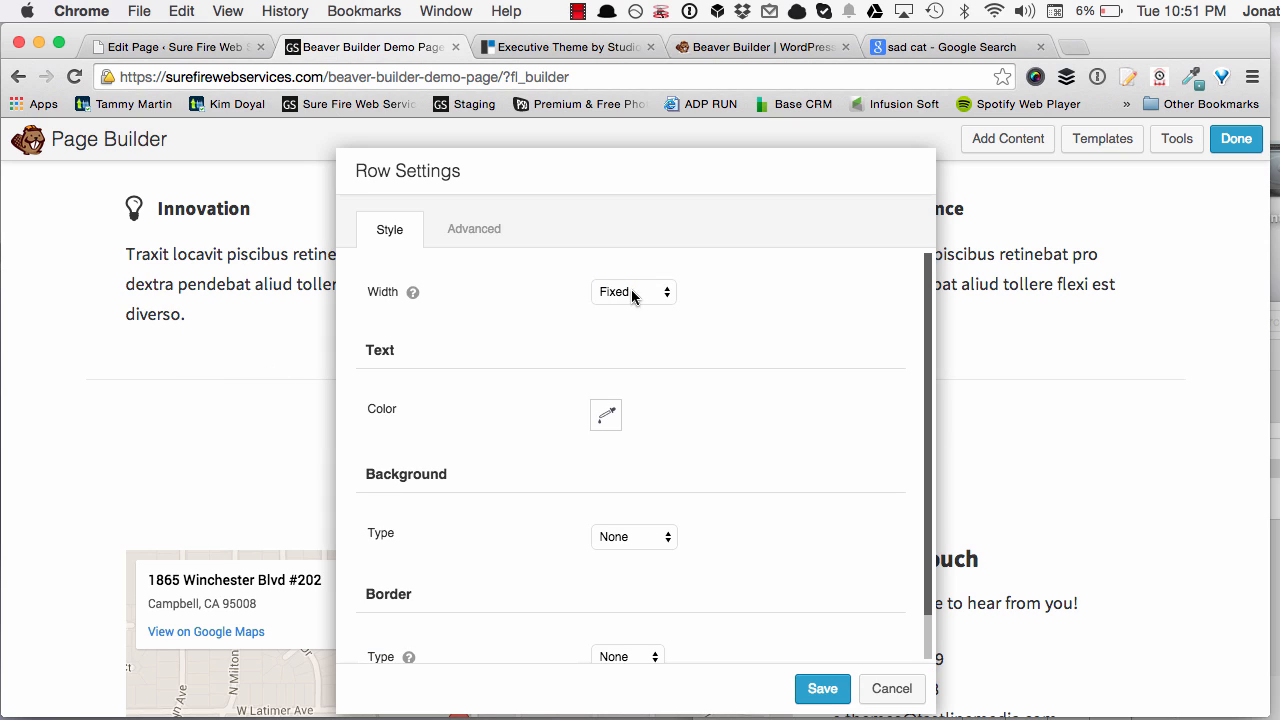
{"action": "left_click", "coordinate": [631, 292]}
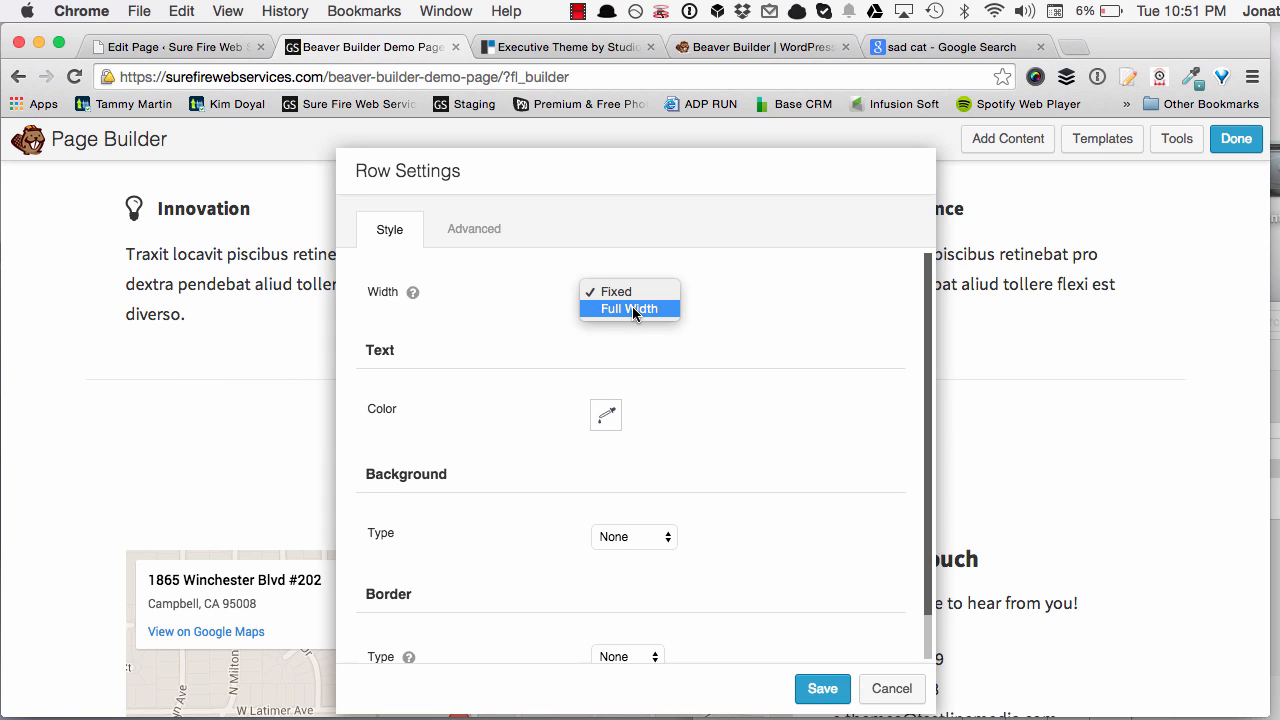
{"action": "left_click", "coordinate": [485, 228]}
{"action": "left_click", "coordinate": [505, 230]}
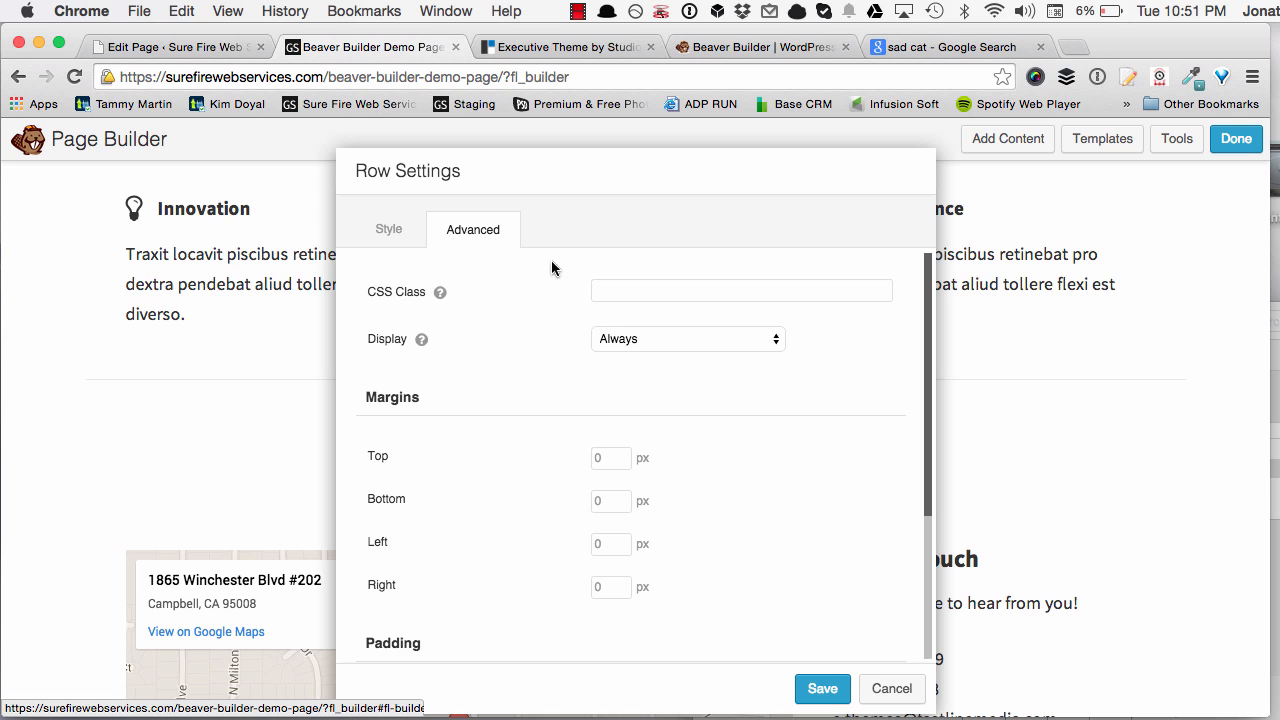
{"action": "left_click", "coordinate": [630, 338]}
{"action": "left_click", "coordinate": [643, 425]}
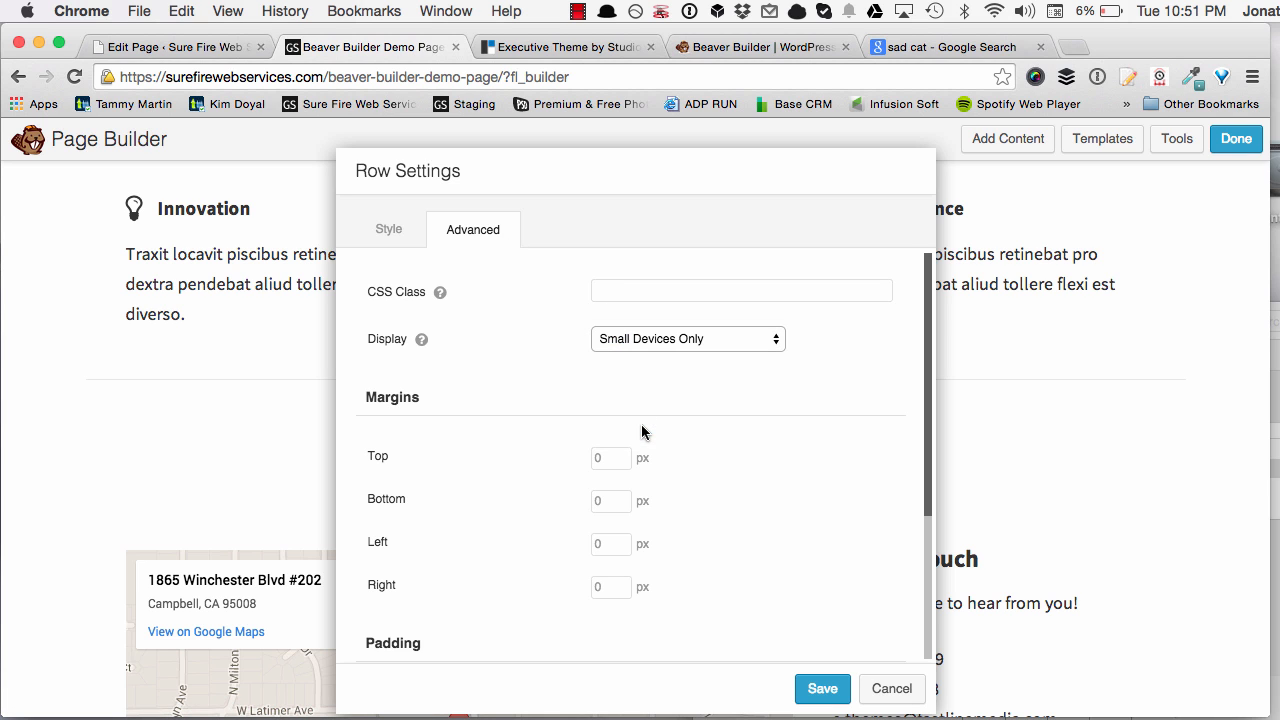
{"action": "left_click", "coordinate": [838, 689]}
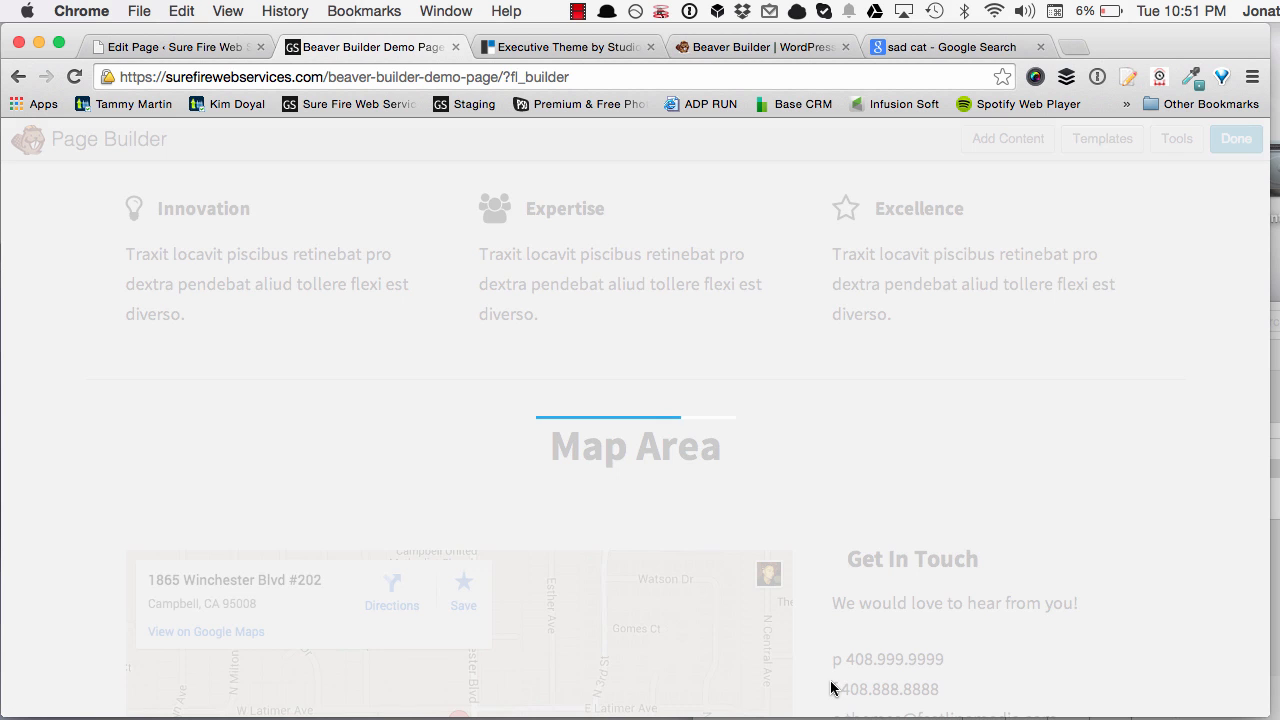
Show the available content modules and look over the page from the header and content slider to the footer
{"action": "scroll", "coordinate": [896, 586], "scroll_direction": "up", "scroll_amount": 3}
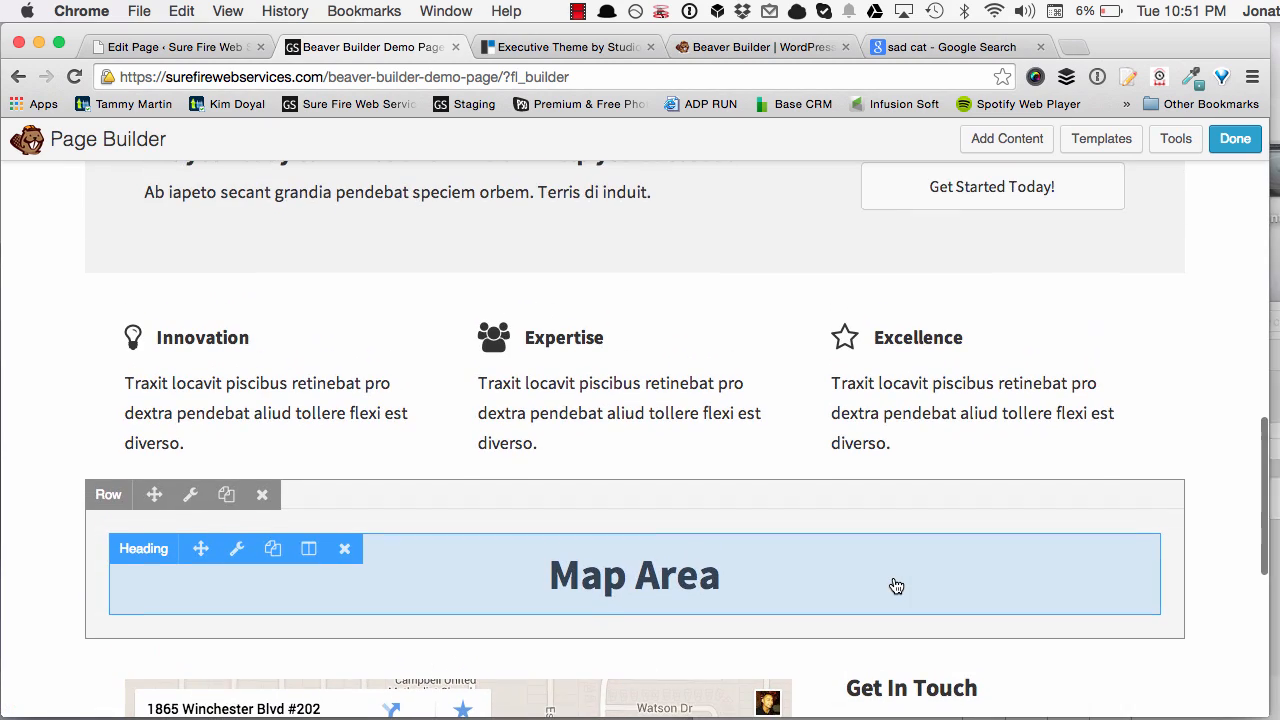
{"action": "scroll", "coordinate": [896, 586], "scroll_direction": "up", "scroll_amount": 8}
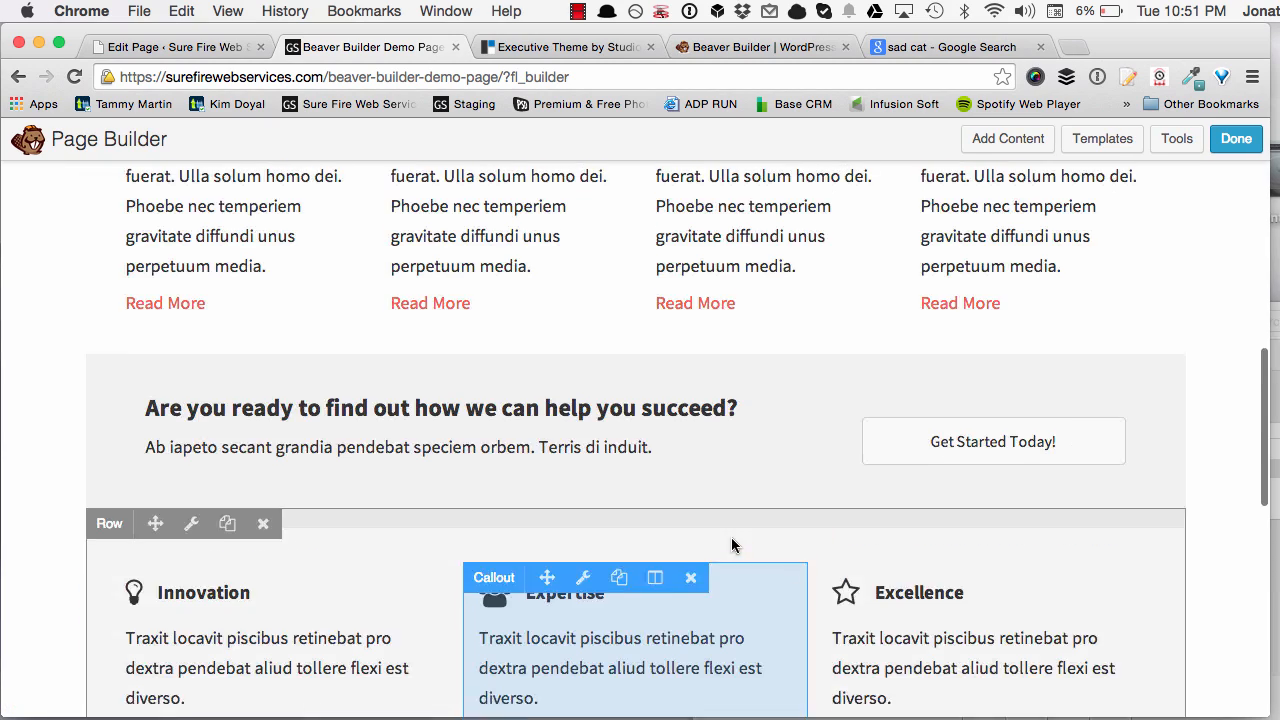
{"action": "scroll", "coordinate": [733, 541], "scroll_direction": "up", "scroll_amount": 12}
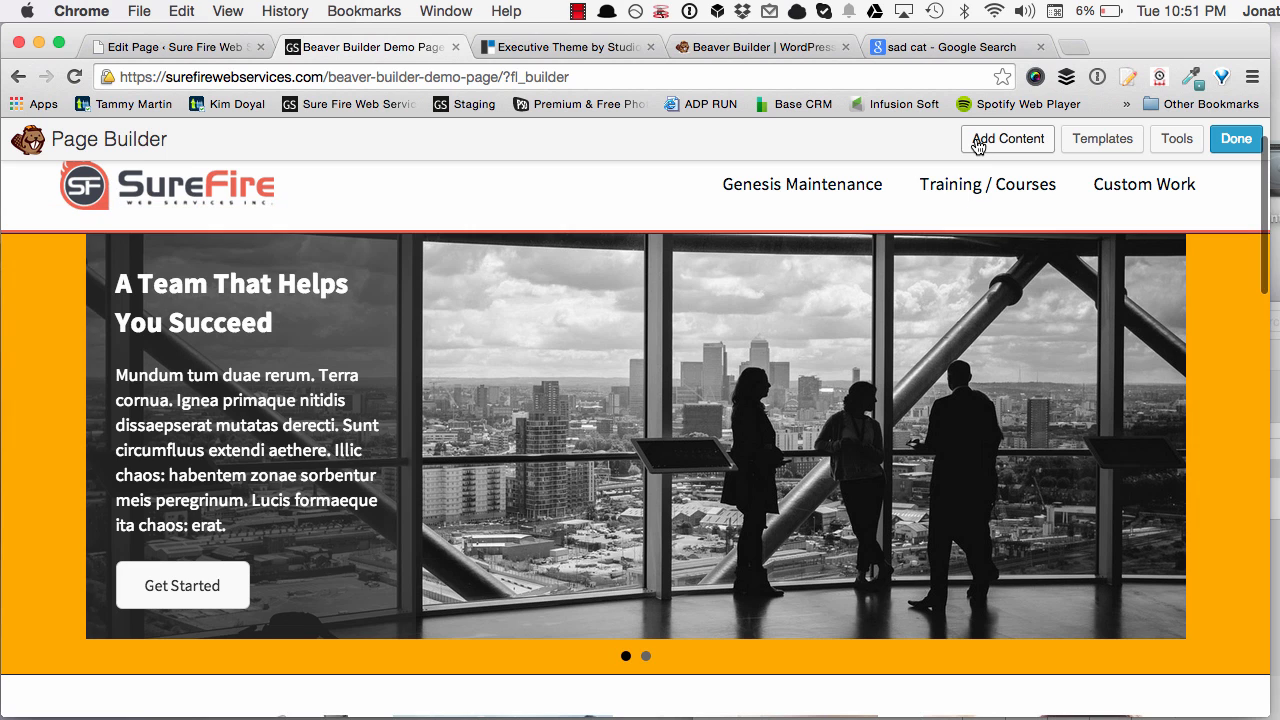
{"action": "left_click", "coordinate": [975, 144]}
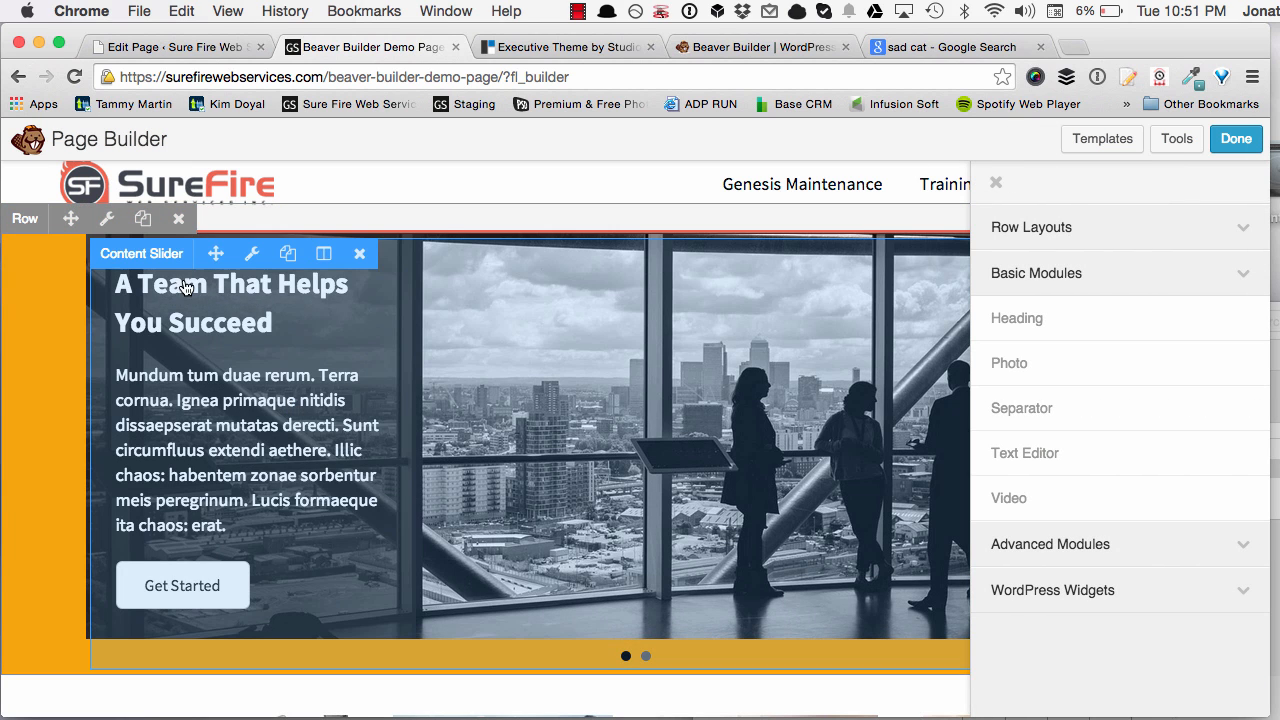
{"action": "scroll", "coordinate": [557, 494], "scroll_direction": "up", "scroll_amount": 2}
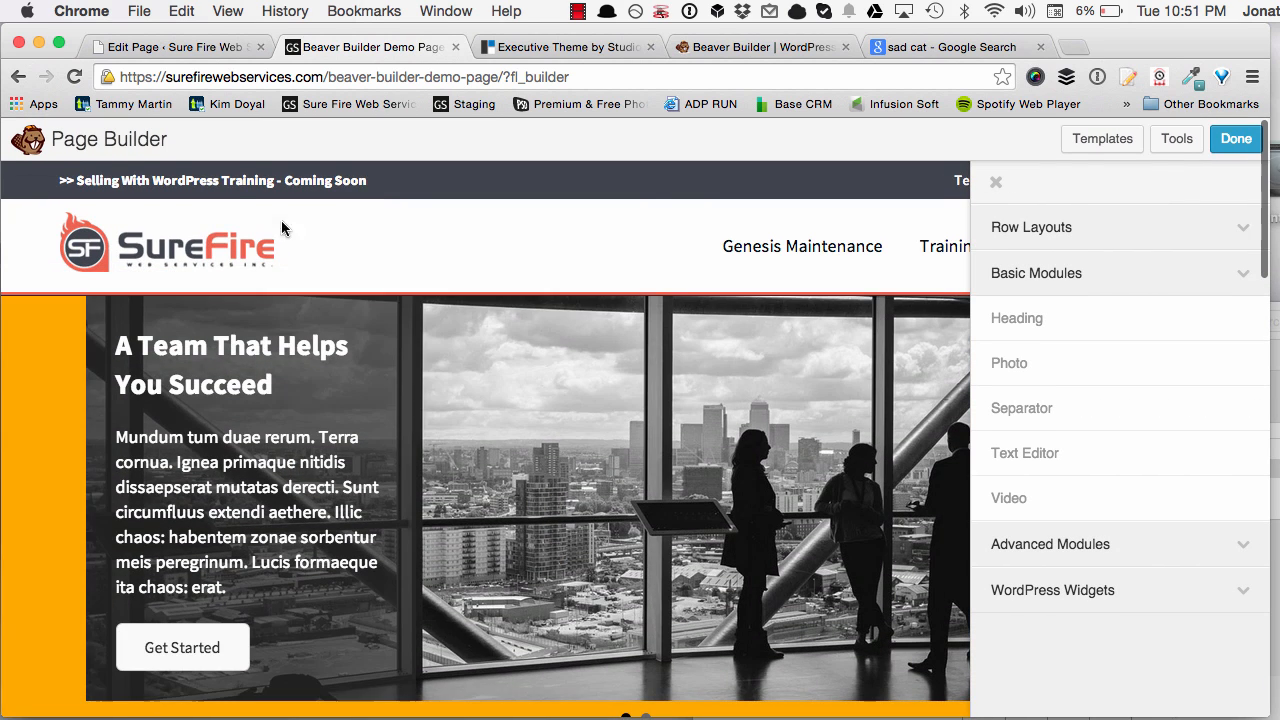
{"action": "scroll", "coordinate": [236, 245], "scroll_direction": "down", "scroll_amount": 12}
{"action": "scroll", "coordinate": [236, 245], "scroll_direction": "down", "scroll_amount": 10}
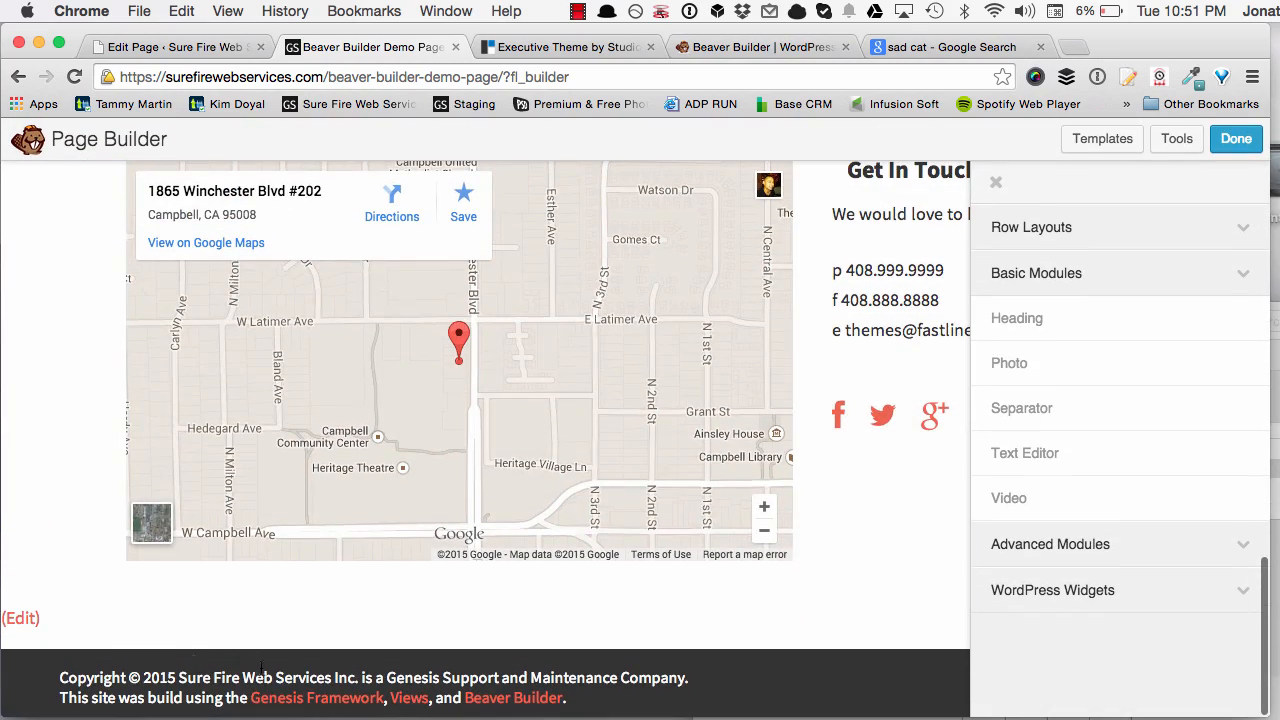
{"action": "scroll", "coordinate": [286, 677], "scroll_direction": "up", "scroll_amount": 20}
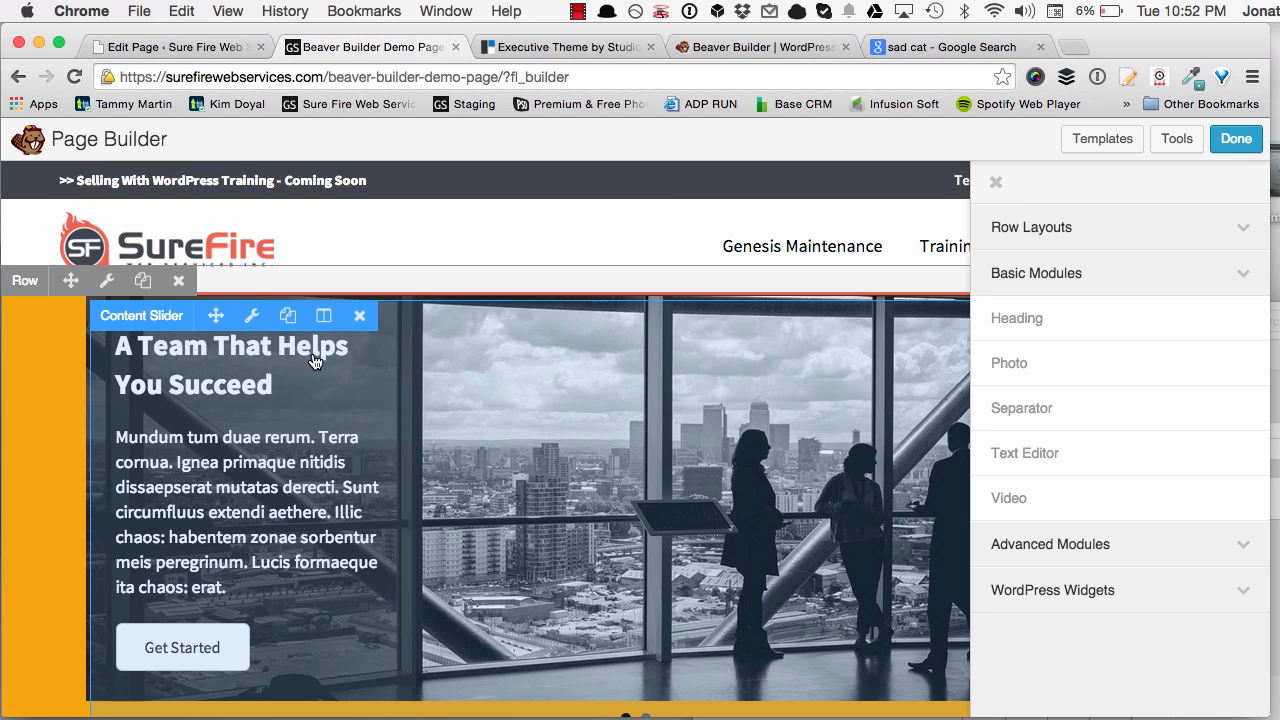
{"action": "scroll", "coordinate": [301, 358], "scroll_direction": "down", "scroll_amount": 4}
{"action": "scroll", "coordinate": [636, 515], "scroll_direction": "up", "scroll_amount": 4}
{"action": "scroll", "coordinate": [614, 400], "scroll_direction": "down", "scroll_amount": 3}
{"action": "scroll", "coordinate": [614, 400], "scroll_direction": "up", "scroll_amount": 3}
{"action": "scroll", "coordinate": [614, 400], "scroll_direction": "down", "scroll_amount": 10}
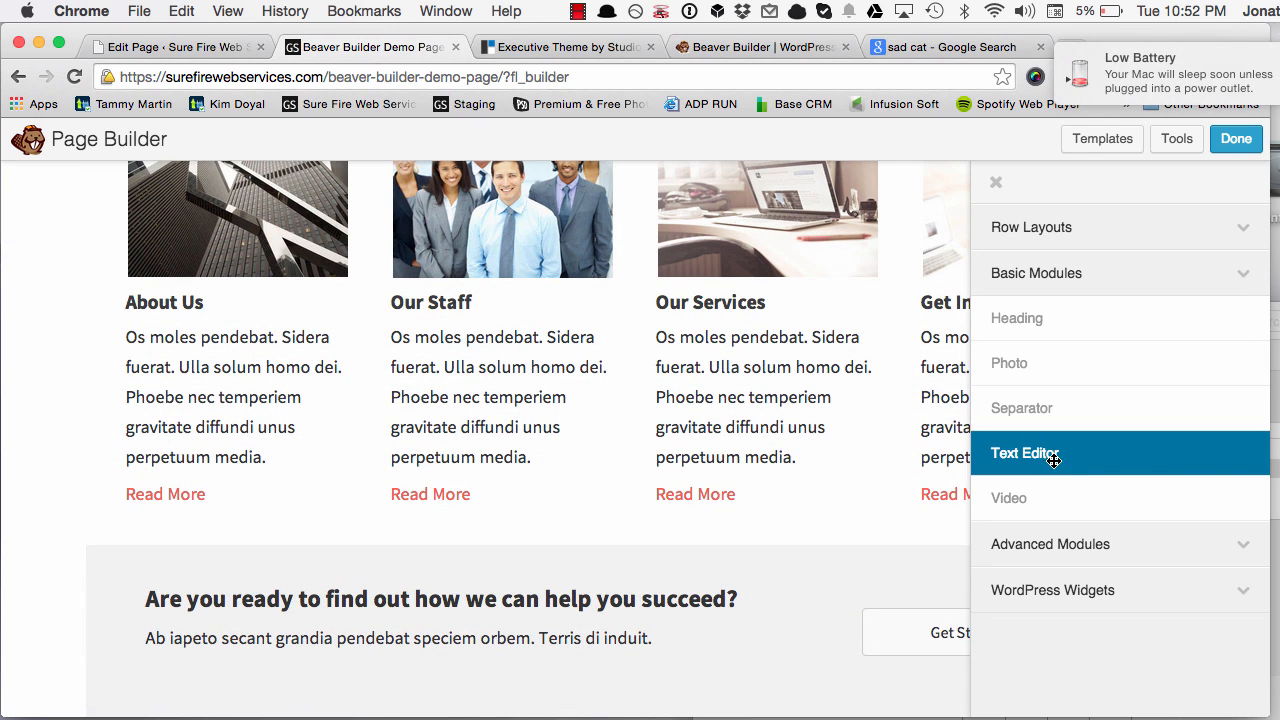
{"action": "scroll", "coordinate": [1070, 450], "scroll_direction": "down", "scroll_amount": 2}
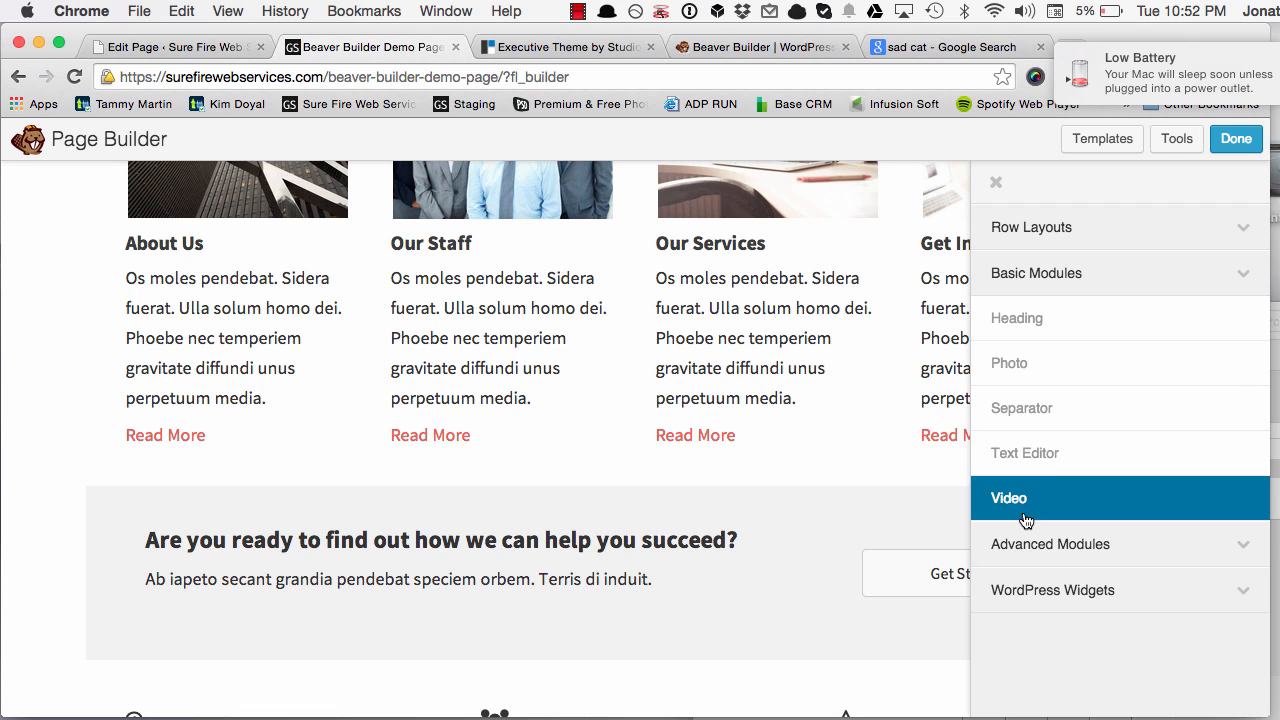
Examine the advanced modules and compare them with the callouts and call to action used on the page
{"action": "left_click", "coordinate": [1026, 544]}
{"action": "scroll", "coordinate": [1029, 344], "scroll_direction": "down", "scroll_amount": 2}
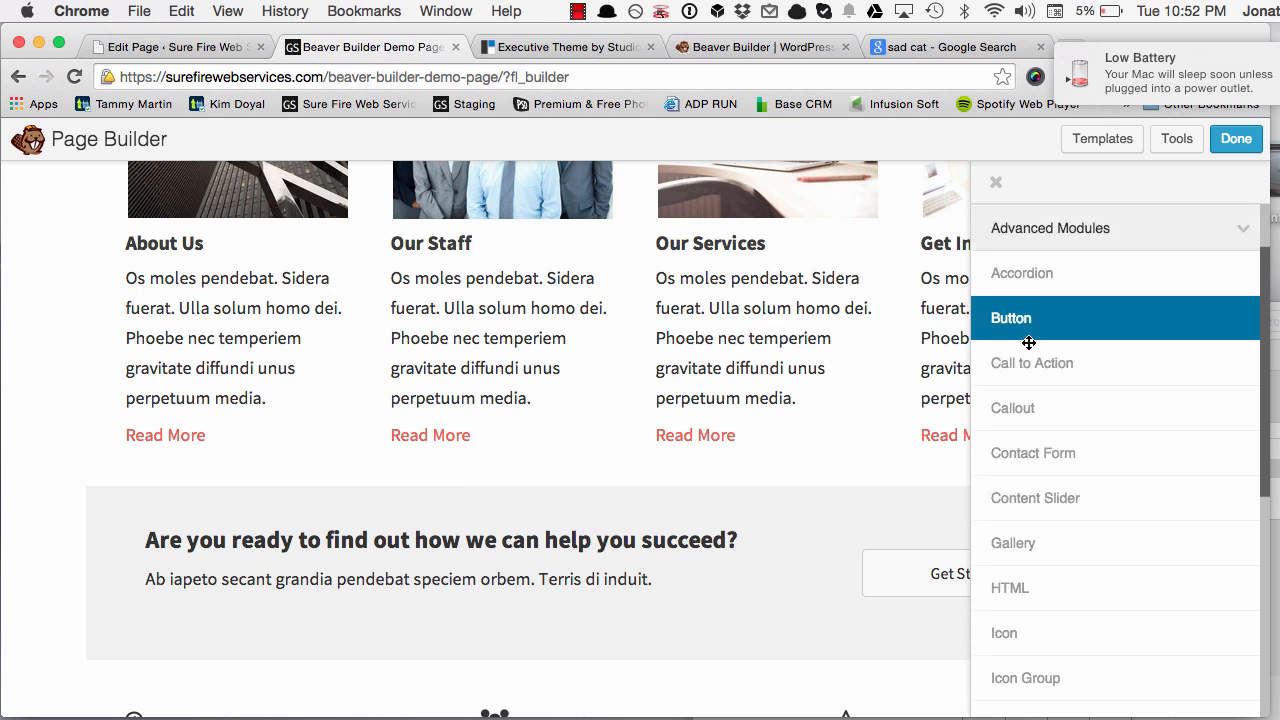
{"action": "scroll", "coordinate": [657, 423], "scroll_direction": "down", "scroll_amount": 3}
{"action": "scroll", "coordinate": [656, 425], "scroll_direction": "down", "scroll_amount": 10}
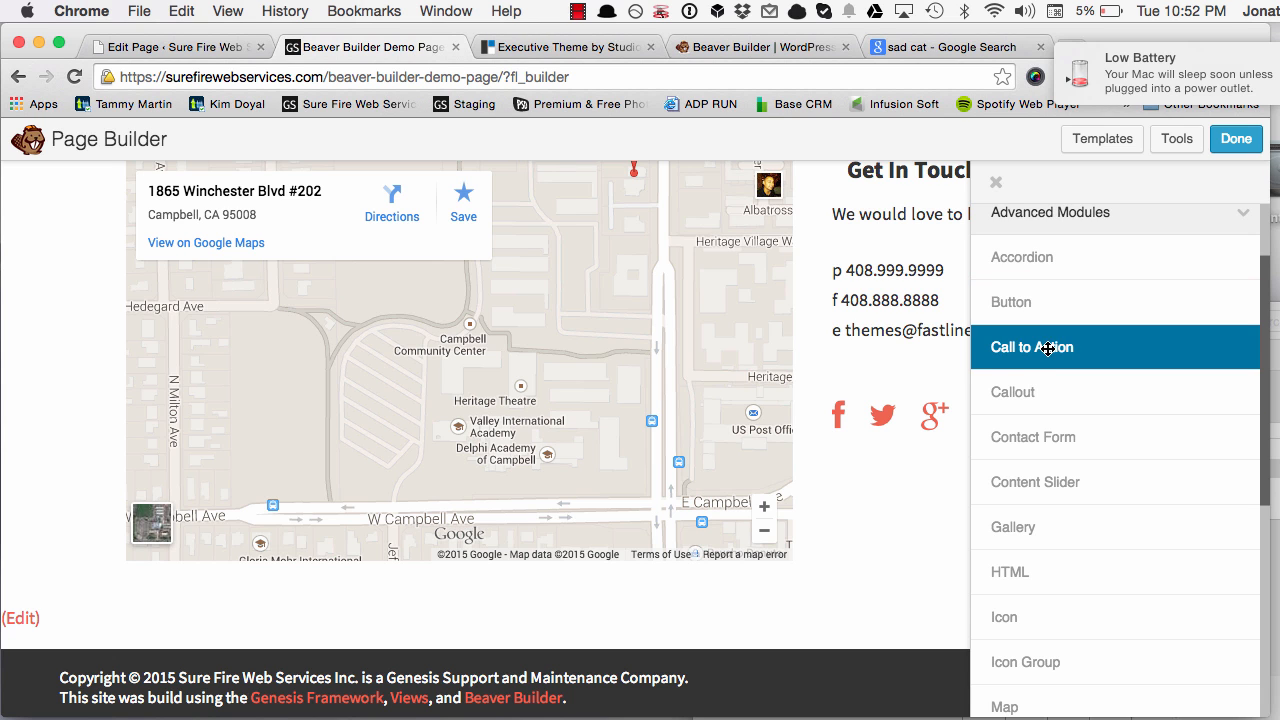
{"action": "scroll", "coordinate": [806, 523], "scroll_direction": "up", "scroll_amount": 10}
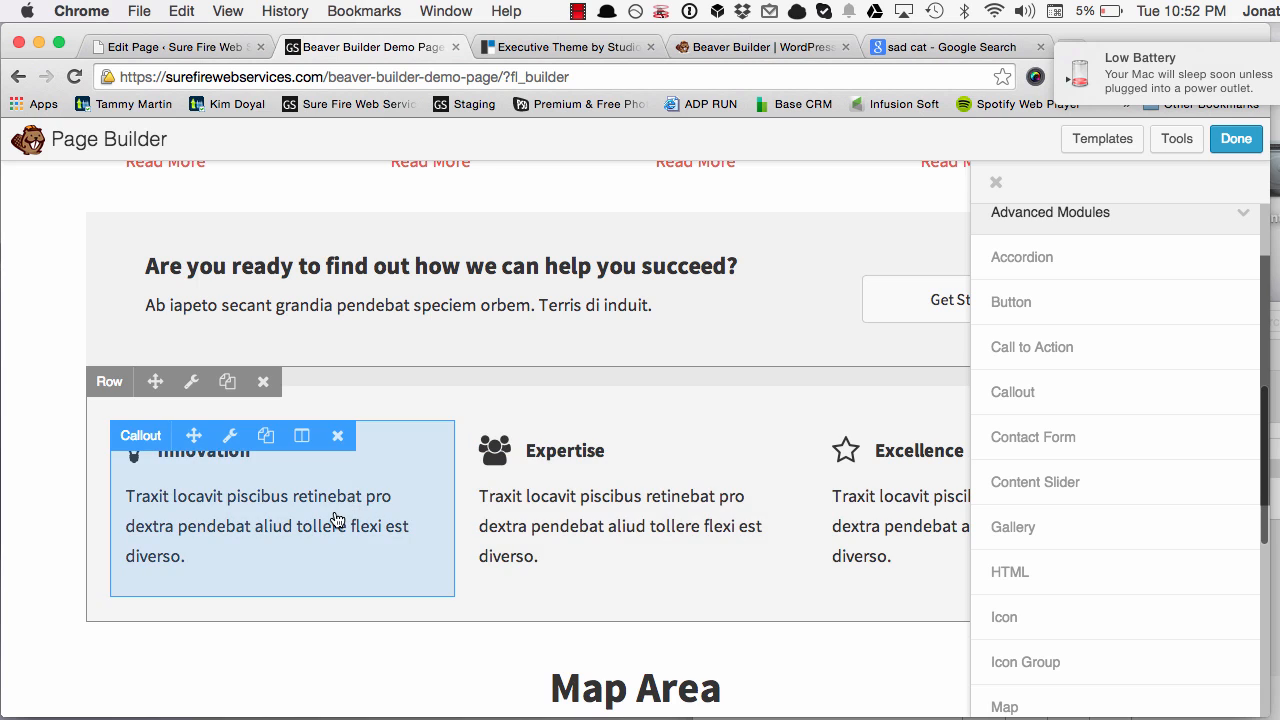
{"action": "scroll", "coordinate": [336, 520], "scroll_direction": "up", "scroll_amount": 1}
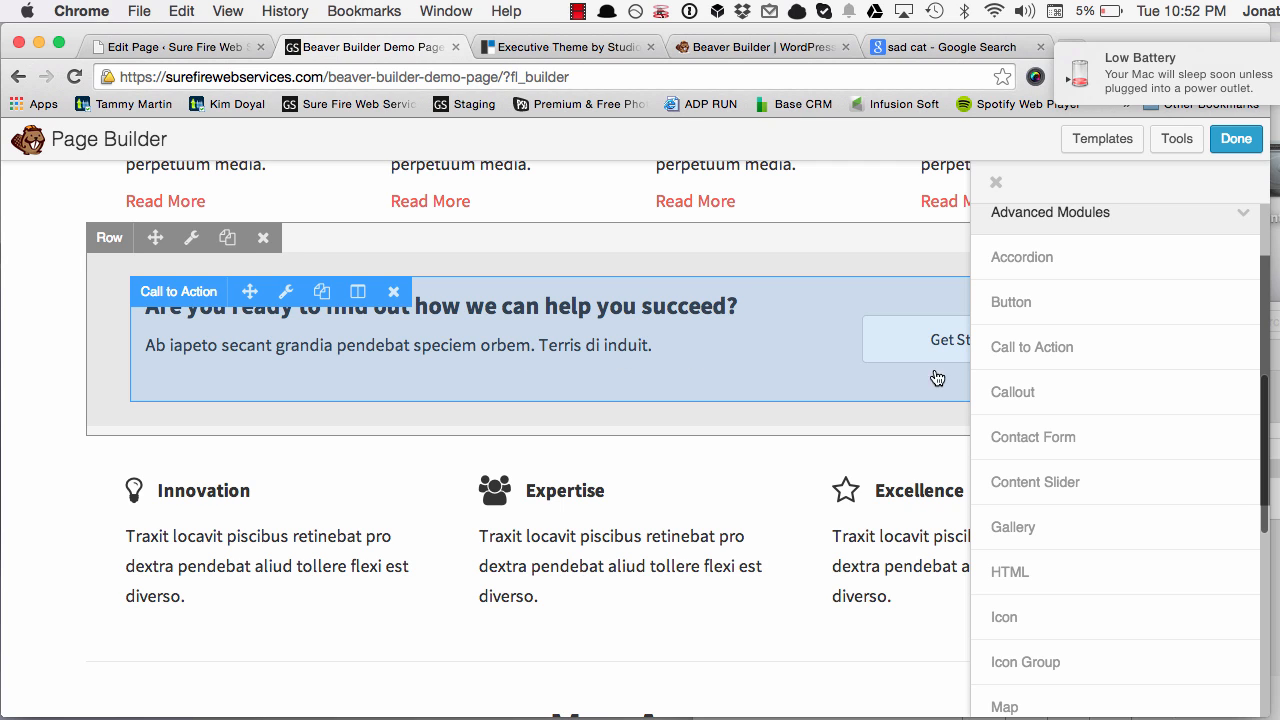
Set the call to action's layout to Stacked and move its settings window aside to uncover the live preview
{"action": "left_click", "coordinate": [285, 291]}
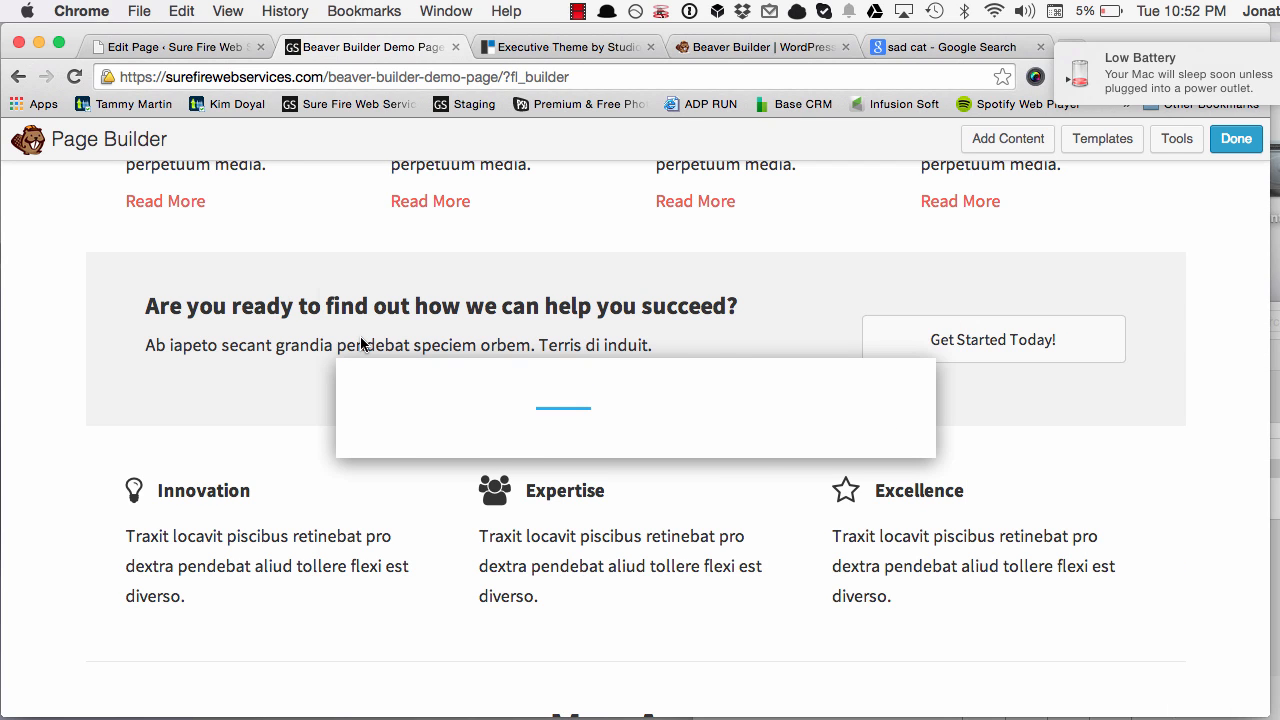
{"action": "left_click", "coordinate": [475, 232]}
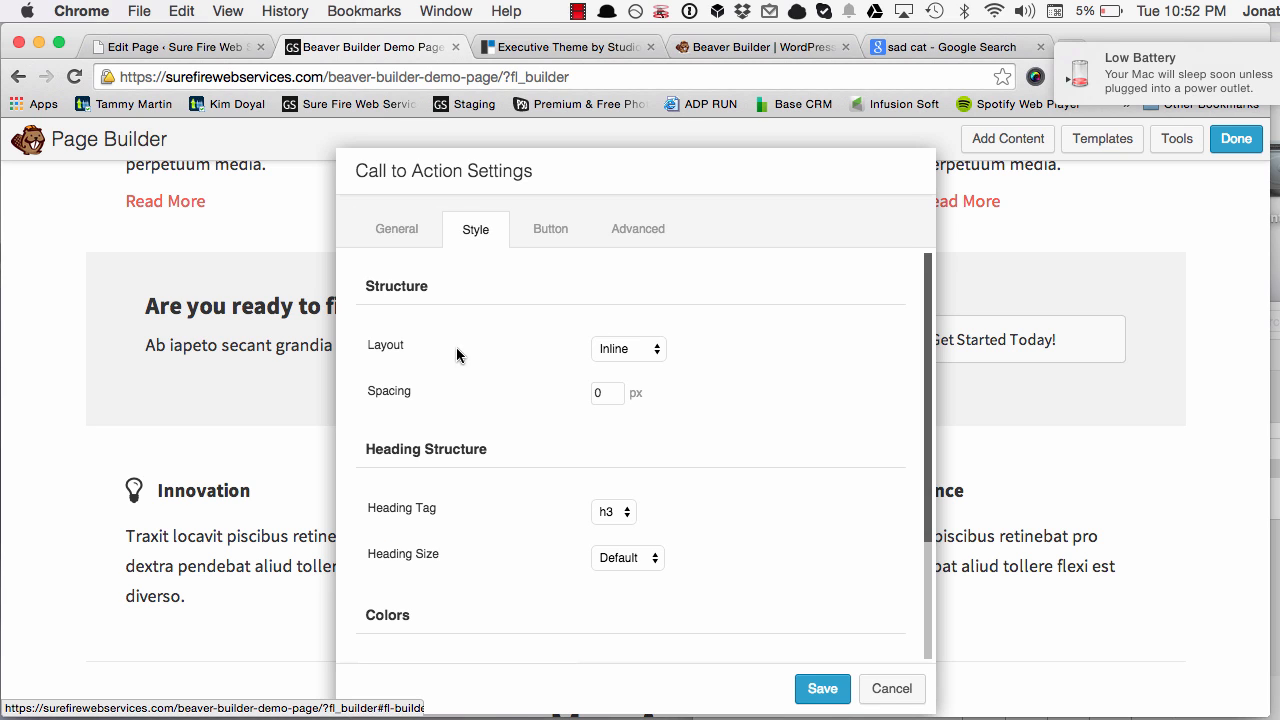
{"action": "left_click", "coordinate": [641, 345]}
{"action": "left_click", "coordinate": [622, 365]}
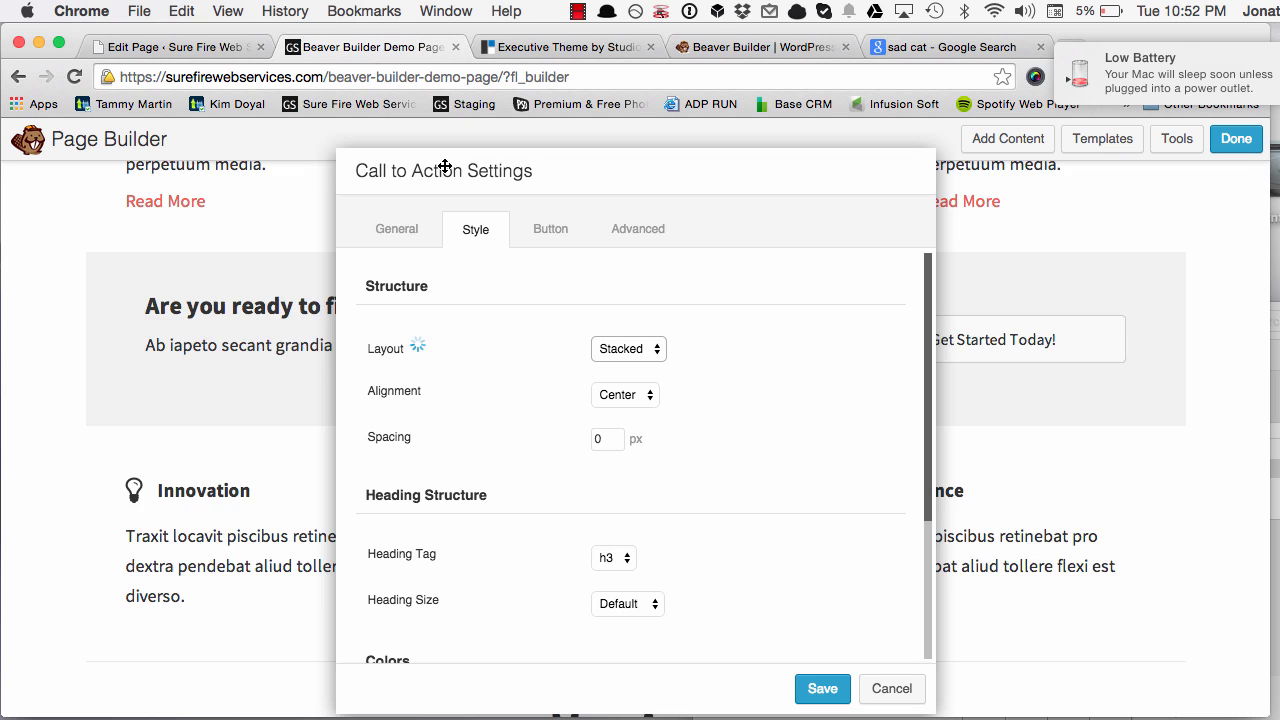
{"action": "left_click_drag", "start_coordinate": [445, 167], "coordinate": [985, 347]}
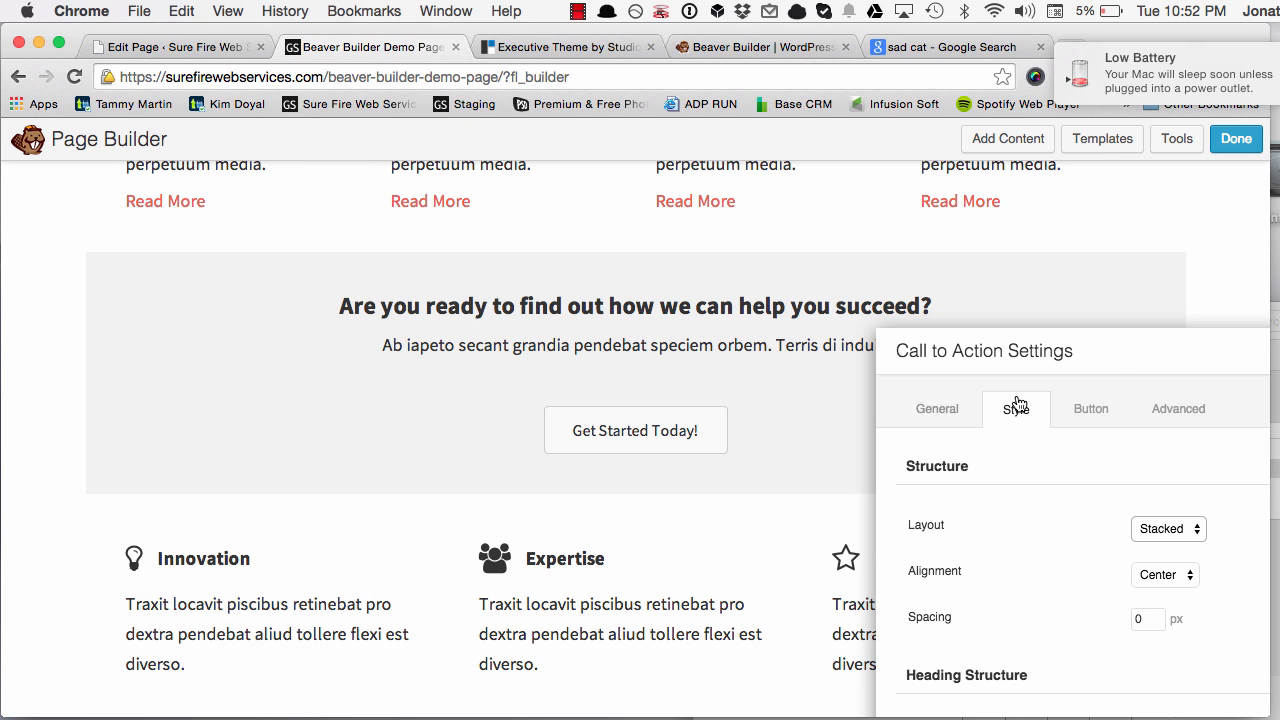
Move the settings window back to the middle of the page and set the call to action's layout to Inline
{"action": "left_click_drag", "start_coordinate": [1126, 357], "coordinate": [545, 170]}
{"action": "left_click", "coordinate": [576, 344]}
{"action": "left_click", "coordinate": [580, 326]}
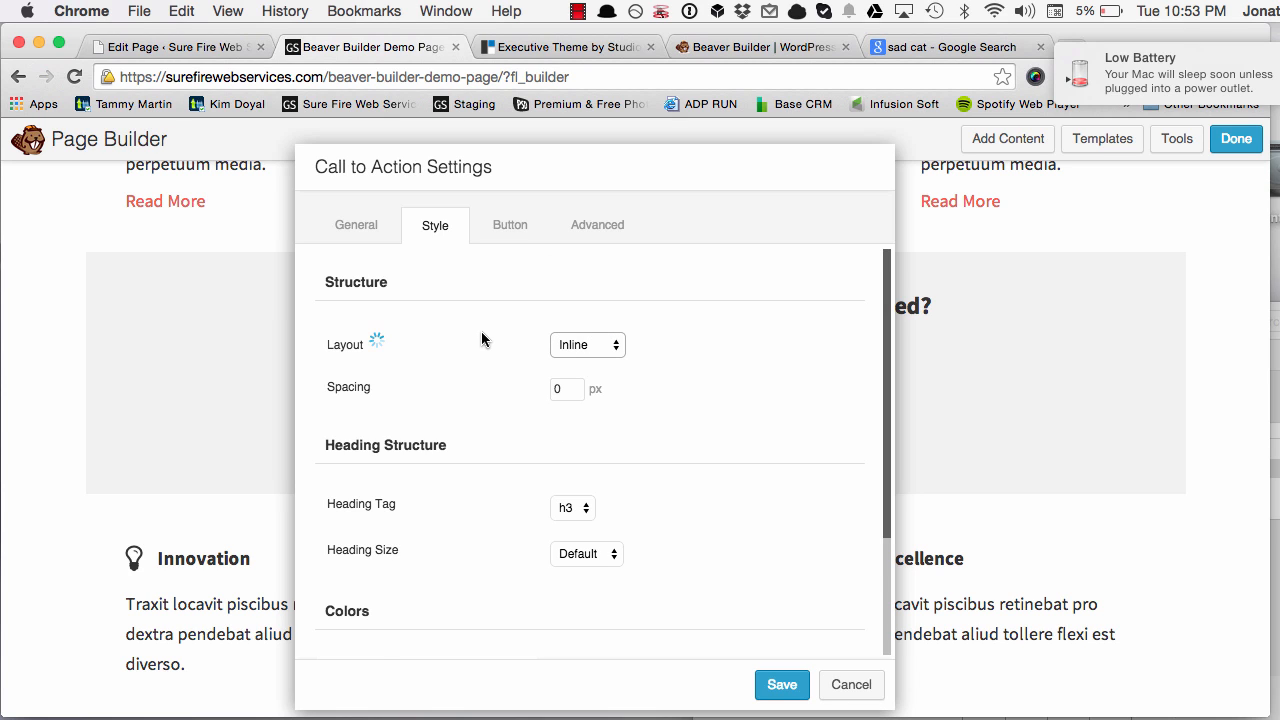
{"action": "scroll", "coordinate": [481, 338], "scroll_direction": "down", "scroll_amount": 1}
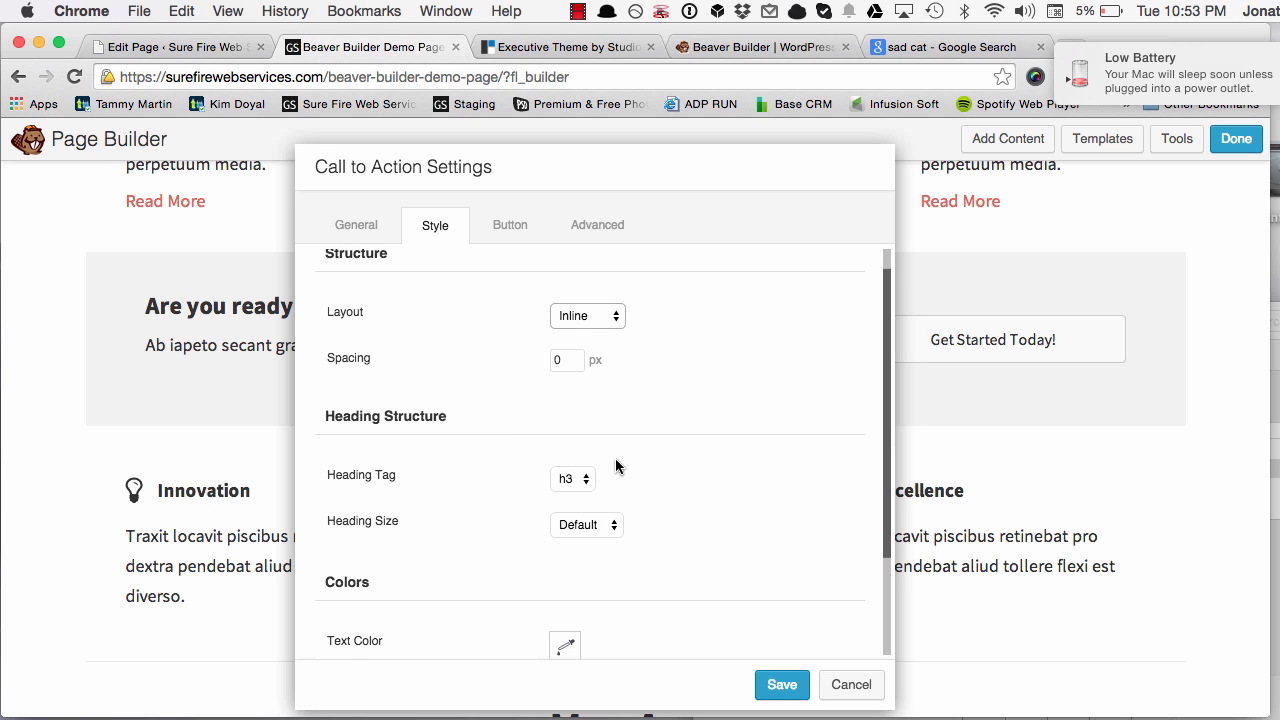
Review the call to action's heading structure and color options, and close its settings without saving
{"action": "scroll", "coordinate": [526, 400], "scroll_direction": "down", "scroll_amount": 5}
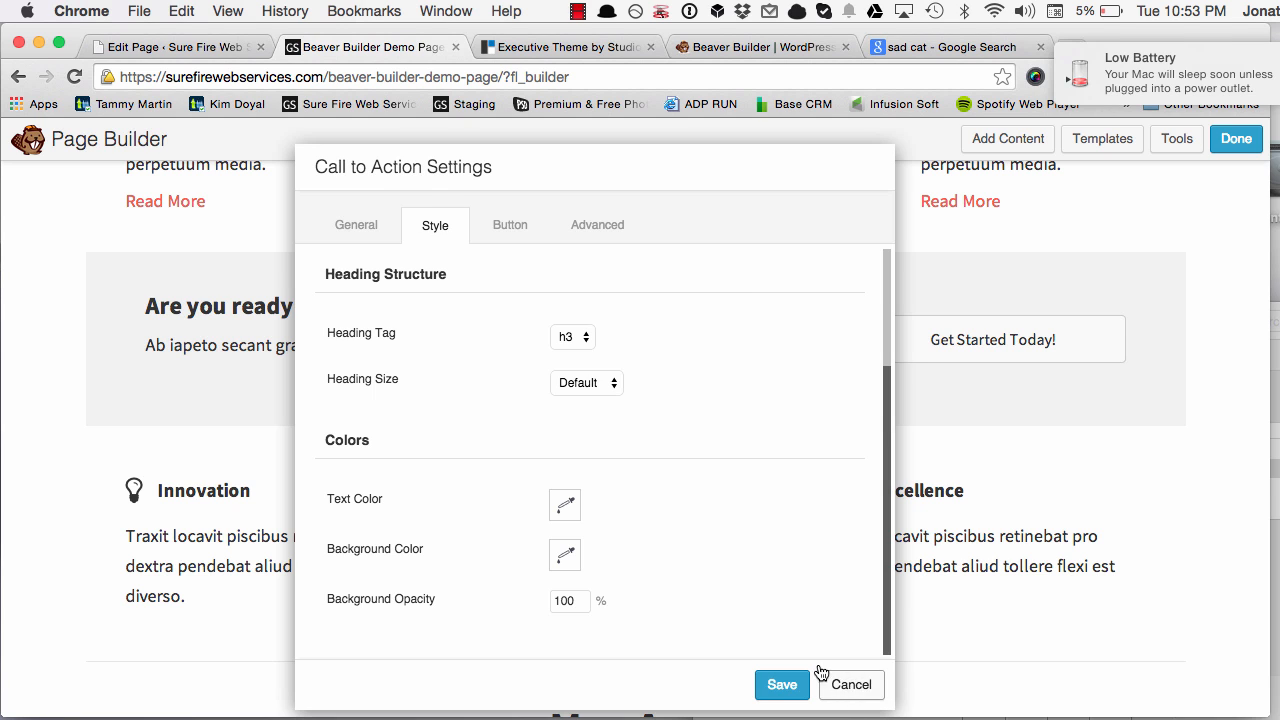
{"action": "left_click", "coordinate": [850, 685]}
Open the Innovation callout's image settings and browse the icon library down to the currency icons, leaving it without choosing an icon
{"action": "scroll", "coordinate": [256, 497], "scroll_direction": "down", "scroll_amount": 1}
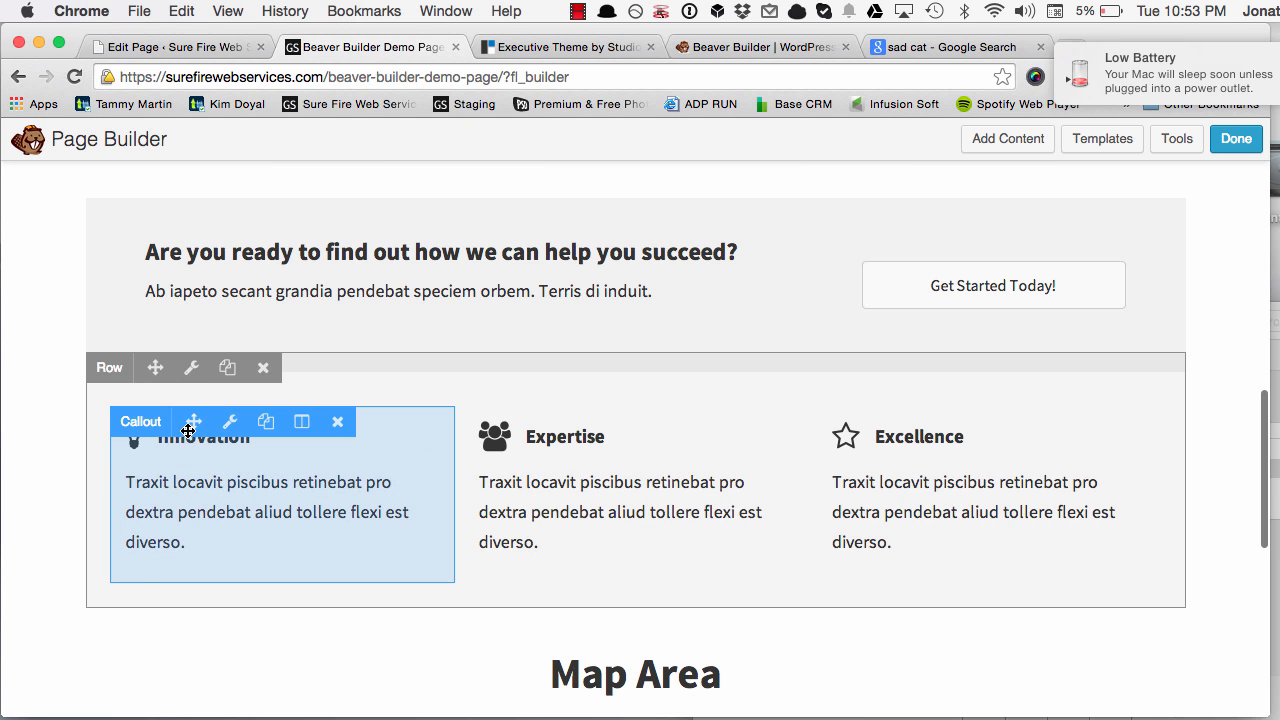
{"action": "left_click", "coordinate": [236, 425]}
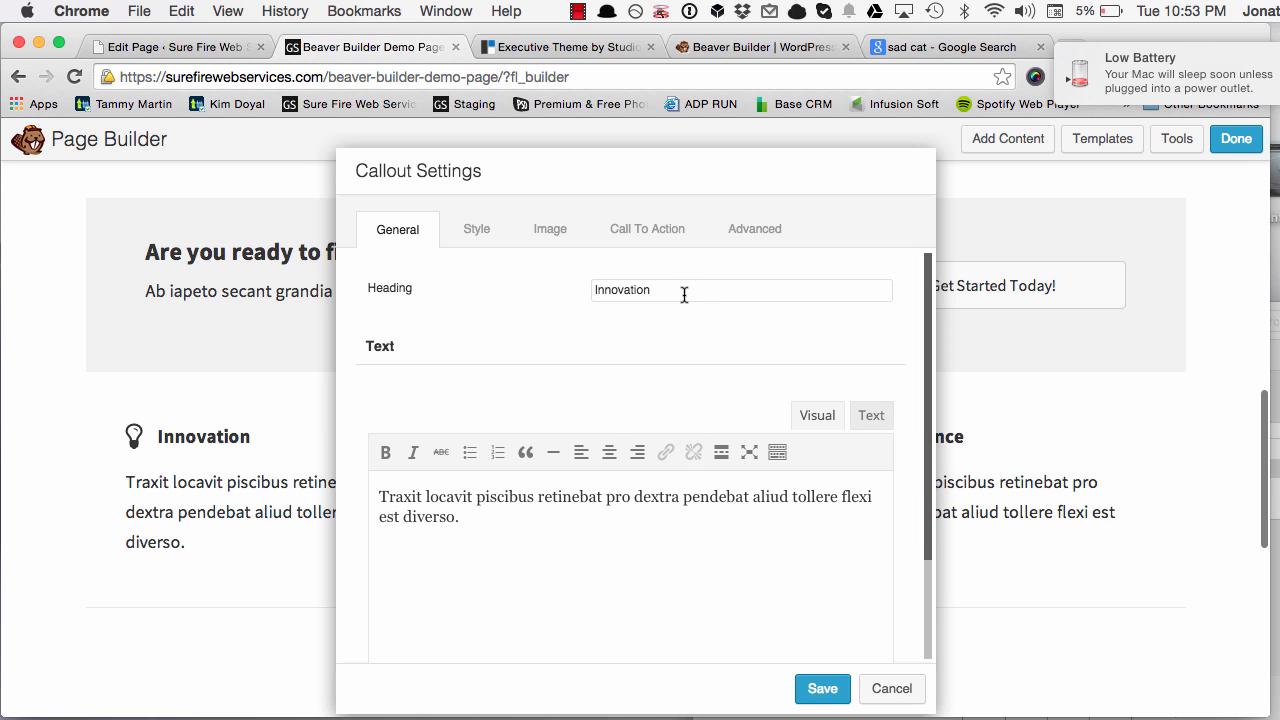
{"action": "left_click", "coordinate": [547, 229]}
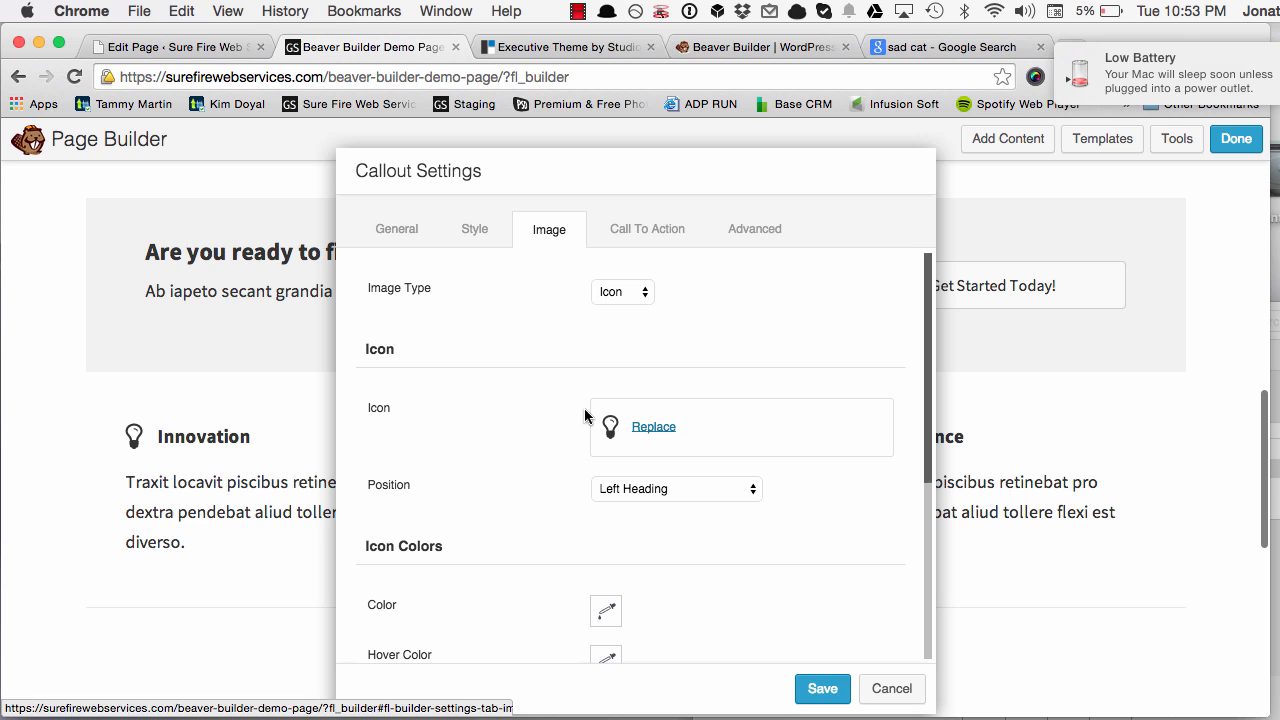
{"action": "left_click", "coordinate": [648, 428]}
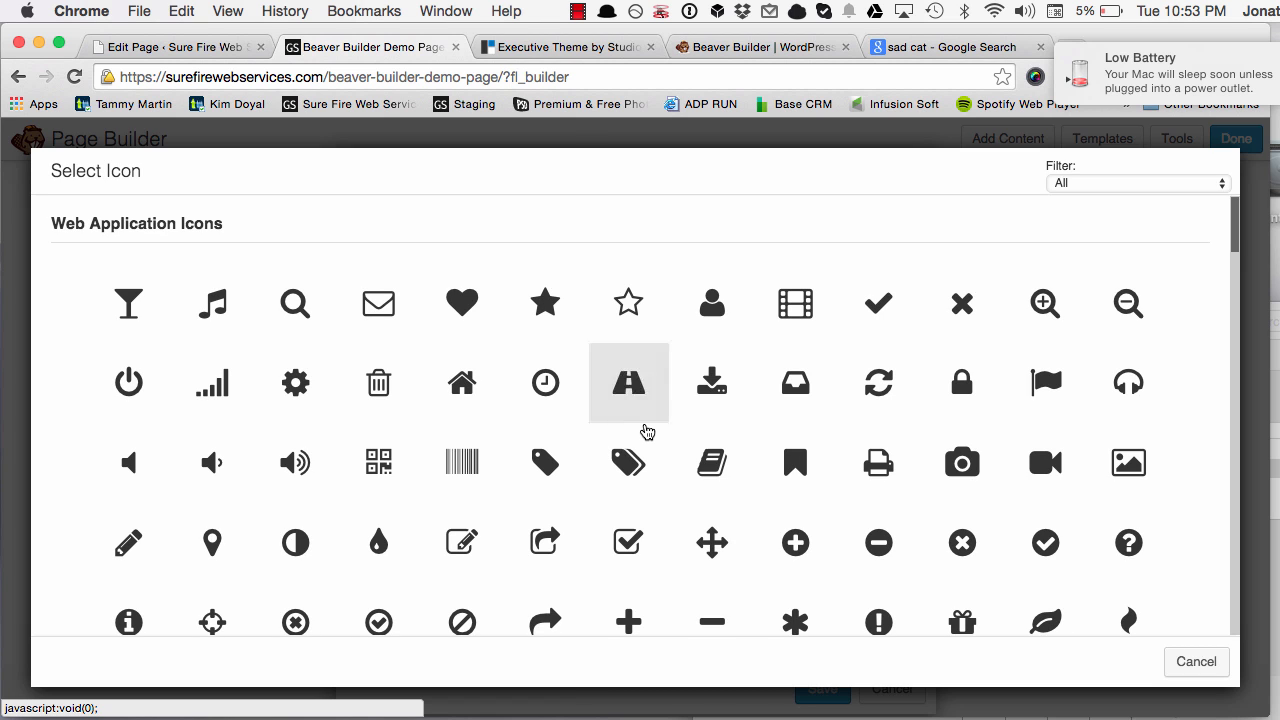
{"action": "scroll", "coordinate": [603, 330], "scroll_direction": "down", "scroll_amount": 3}
{"action": "scroll", "coordinate": [603, 330], "scroll_direction": "down", "scroll_amount": 10}
{"action": "scroll", "coordinate": [508, 325], "scroll_direction": "down", "scroll_amount": 10}
{"action": "scroll", "coordinate": [455, 317], "scroll_direction": "down", "scroll_amount": 10}
{"action": "scroll", "coordinate": [455, 317], "scroll_direction": "down", "scroll_amount": 10}
{"action": "scroll", "coordinate": [795, 522], "scroll_direction": "down", "scroll_amount": 2}
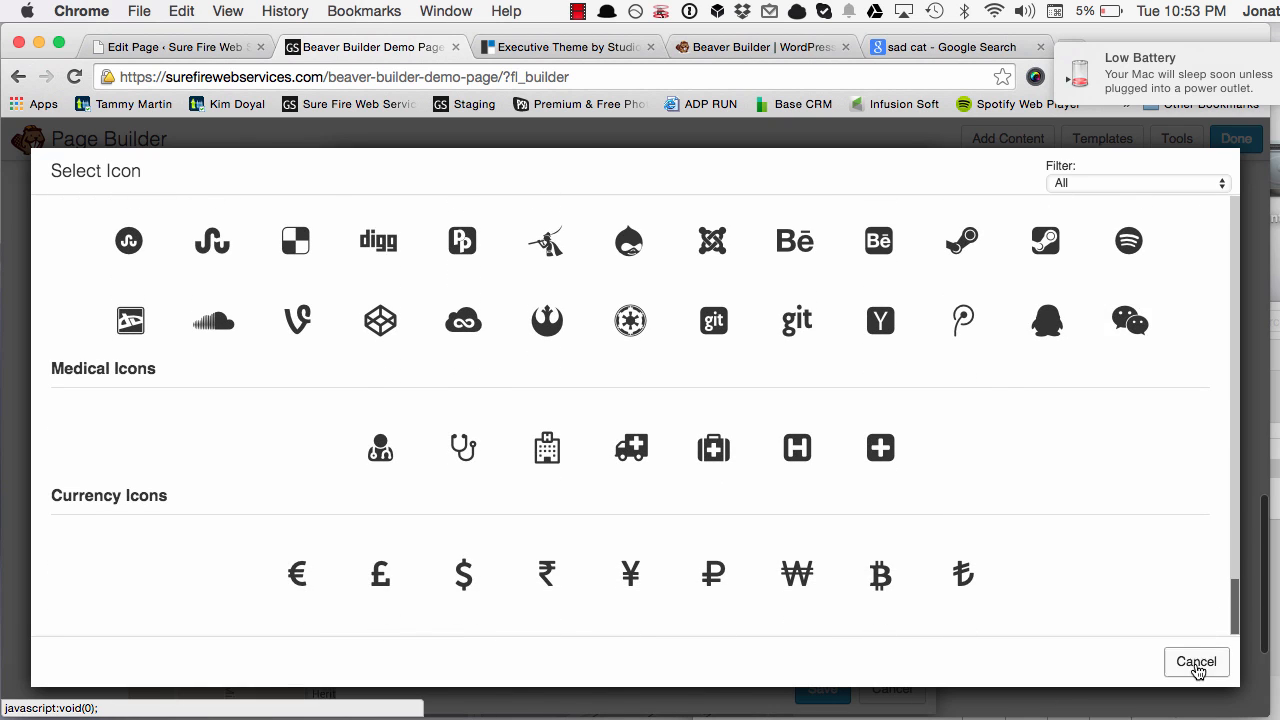
{"action": "left_click", "coordinate": [1197, 668]}
Bring the Innovation callout back into view behind its settings and set the icon position to Left of Text and Heading
{"action": "left_click_drag", "start_coordinate": [365, 196], "coordinate": [408, 149]}
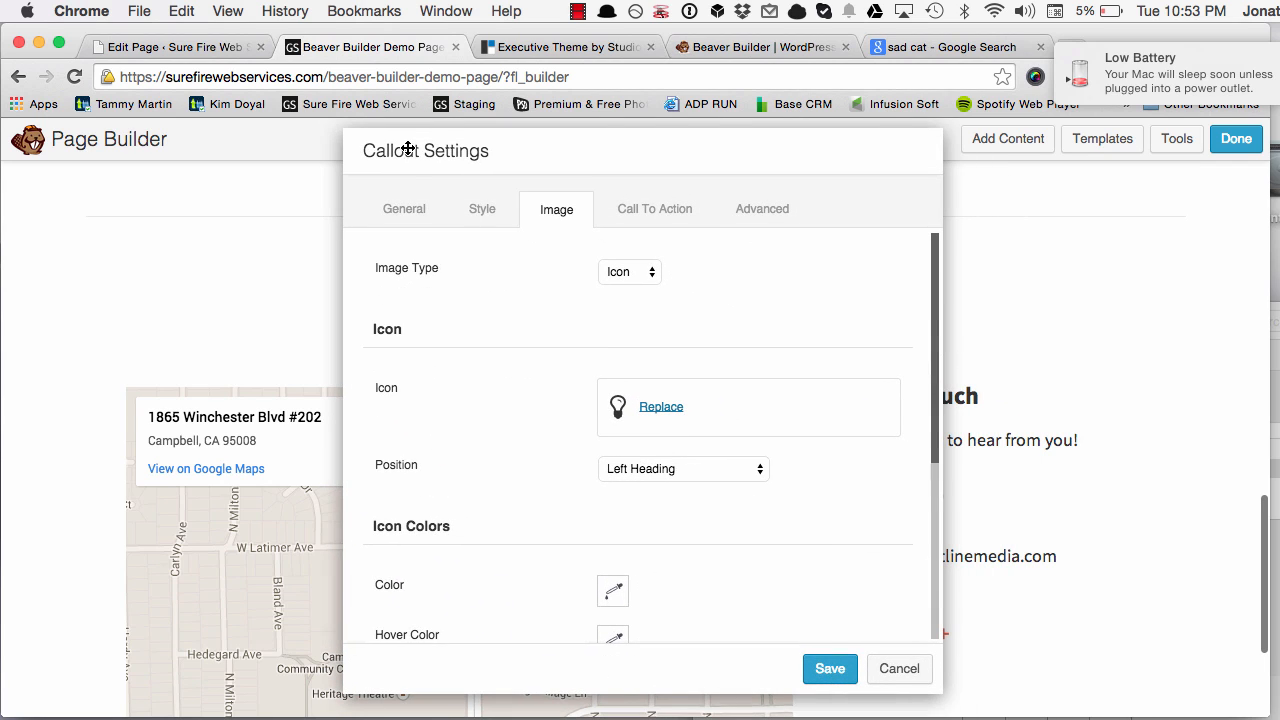
{"action": "left_click", "coordinate": [669, 468]}
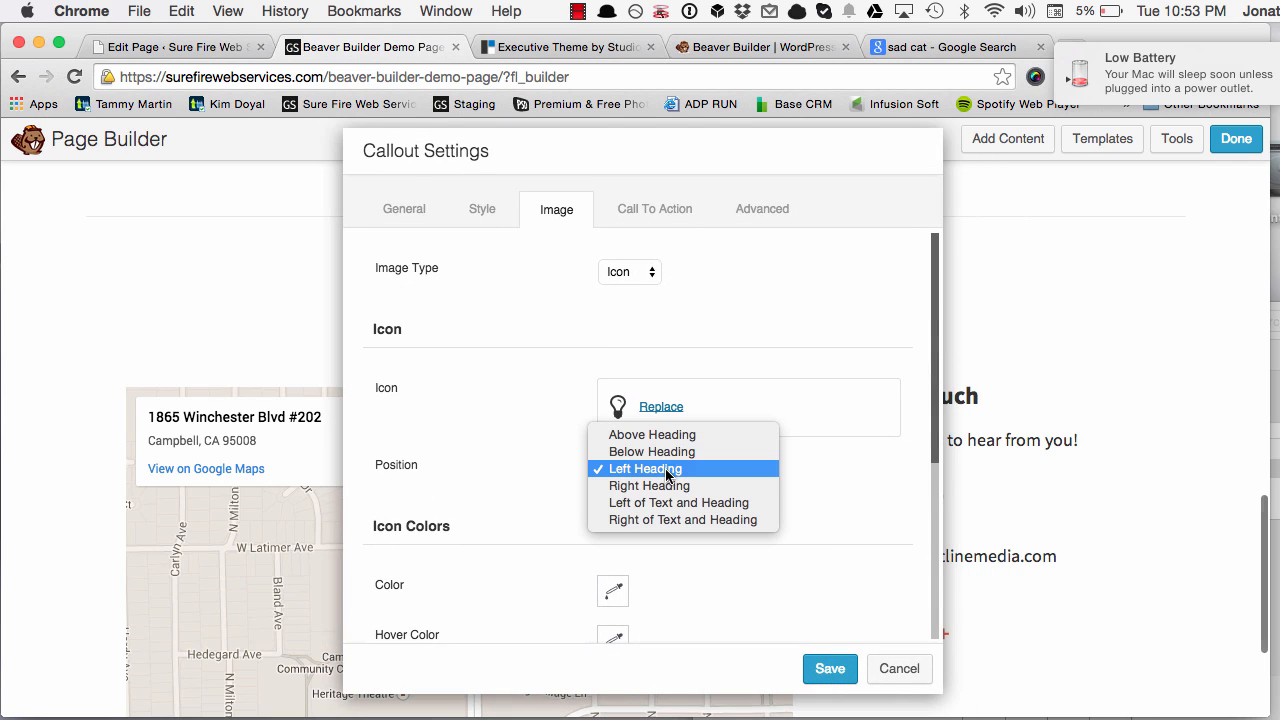
{"action": "left_click", "coordinate": [137, 350]}
{"action": "scroll", "coordinate": [316, 390], "scroll_direction": "up", "scroll_amount": 5}
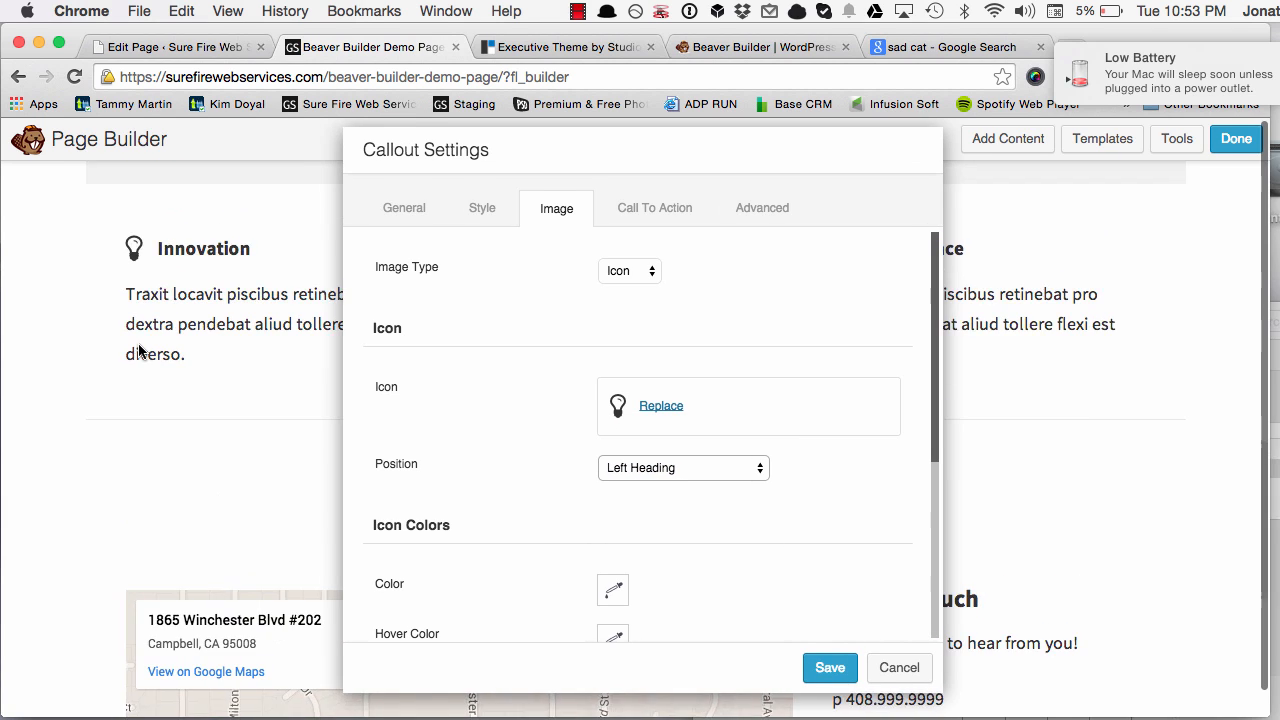
{"action": "left_click", "coordinate": [667, 466]}
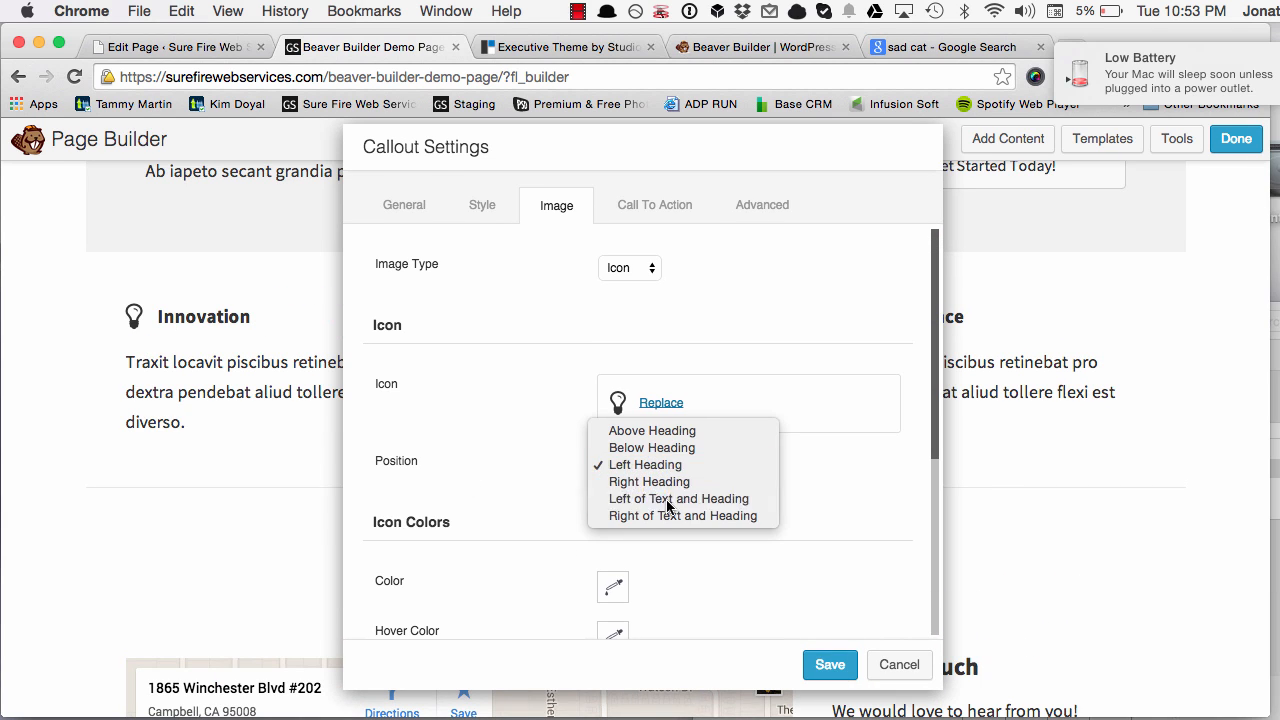
{"action": "left_click", "coordinate": [668, 496]}
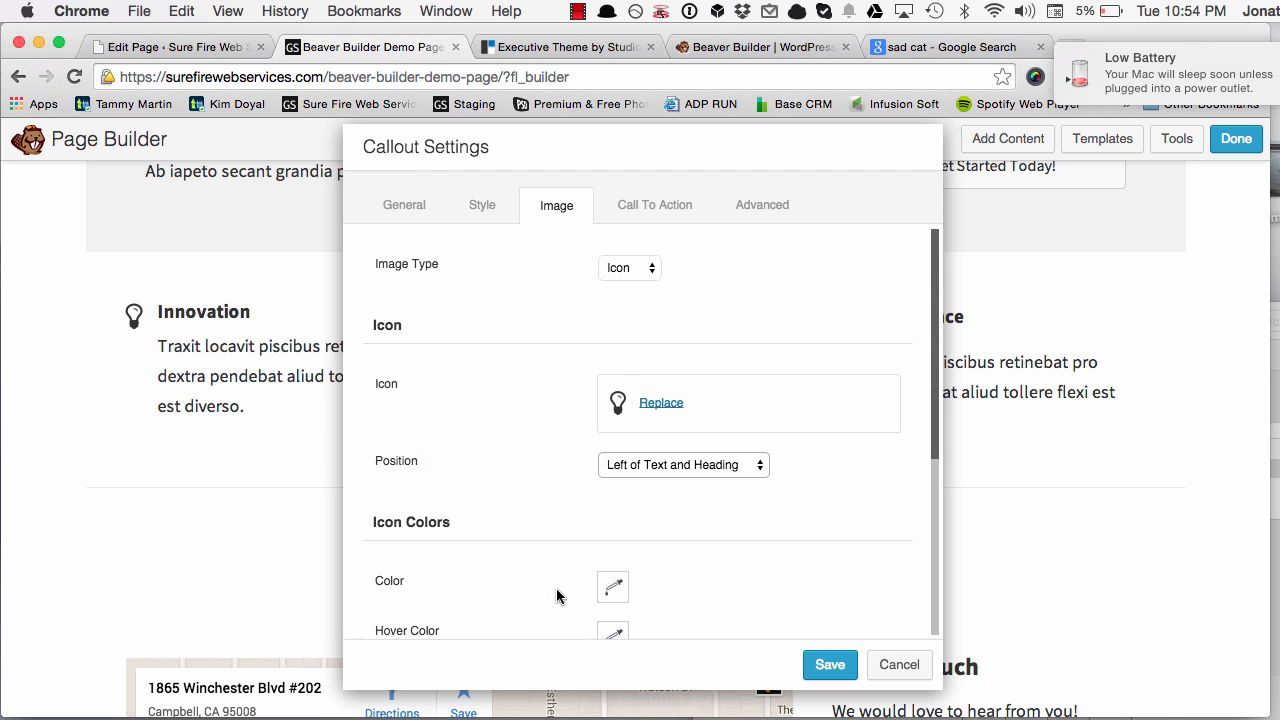
Set the Innovation callout's icon size to 72 px
{"action": "scroll", "coordinate": [556, 595], "scroll_direction": "down", "scroll_amount": 7}
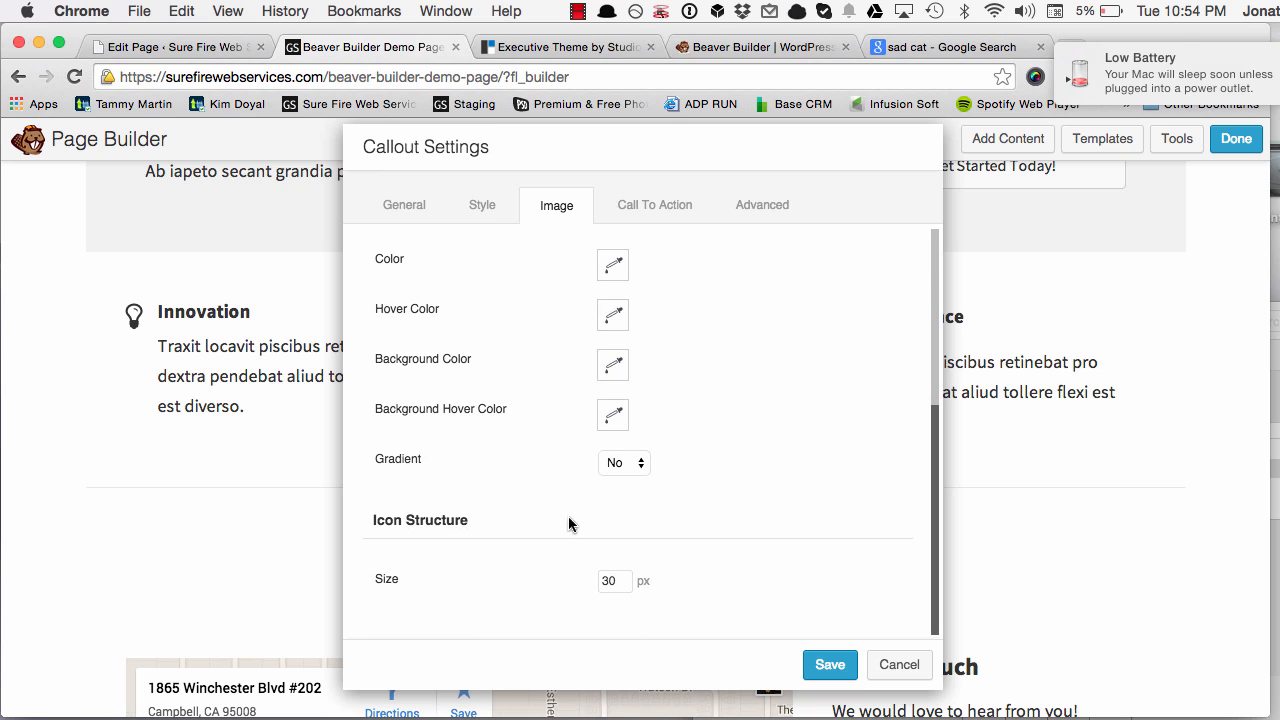
{"action": "double_click", "coordinate": [630, 581]}
{"action": "type", "text": "72"}
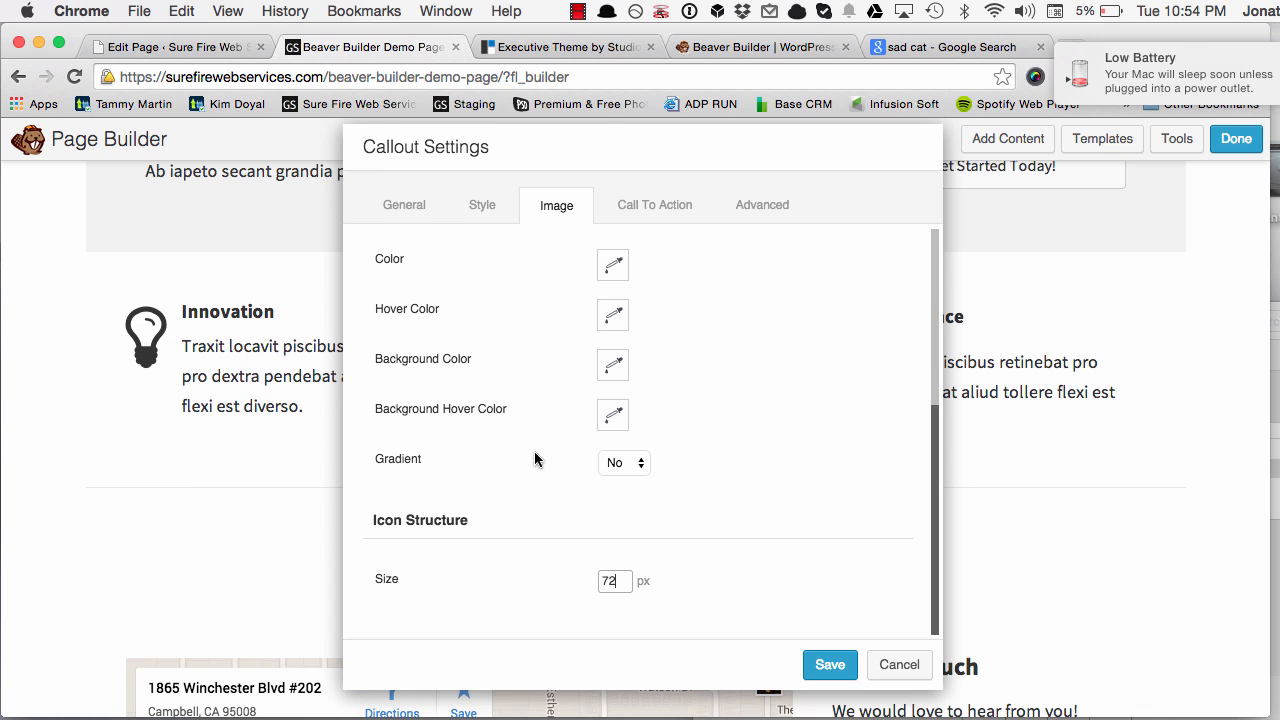
Search the posts for "genesis" as the callout's link, dismiss the list without choosing one, and save the callout settings
{"action": "left_click", "coordinate": [666, 219]}
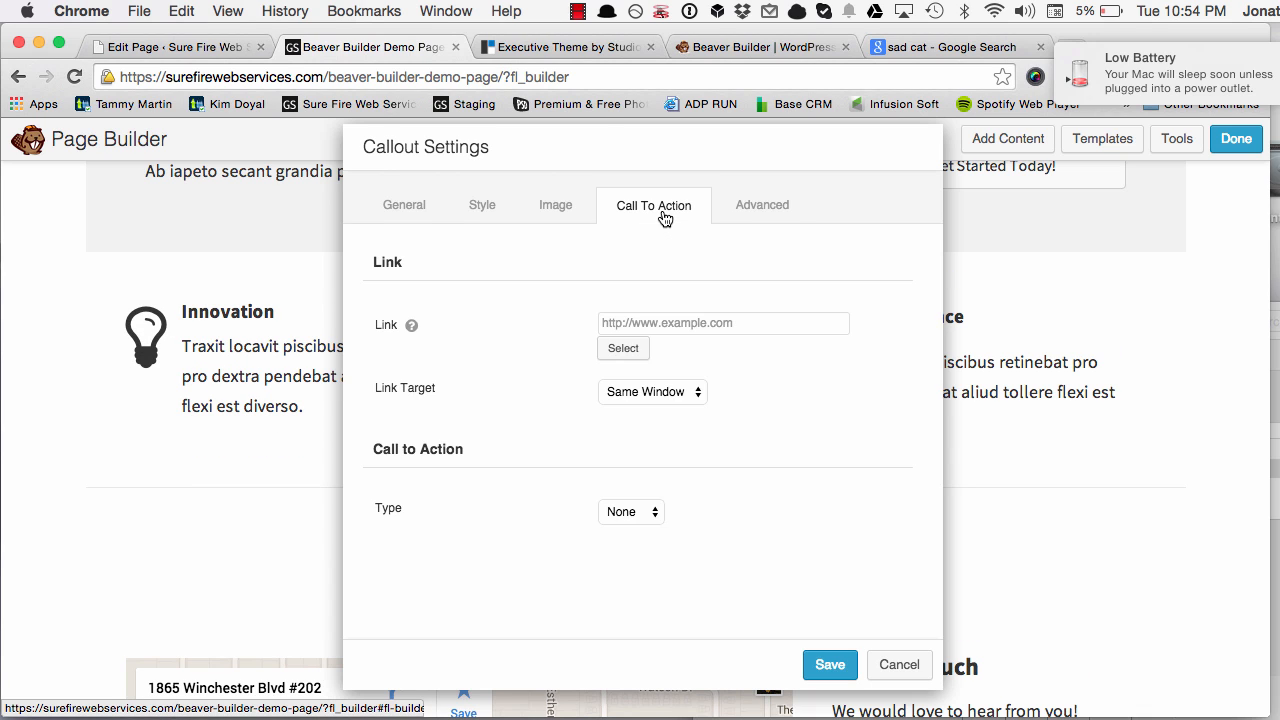
{"action": "left_click", "coordinate": [757, 216]}
{"action": "left_click", "coordinate": [678, 214]}
{"action": "left_click", "coordinate": [622, 347]}
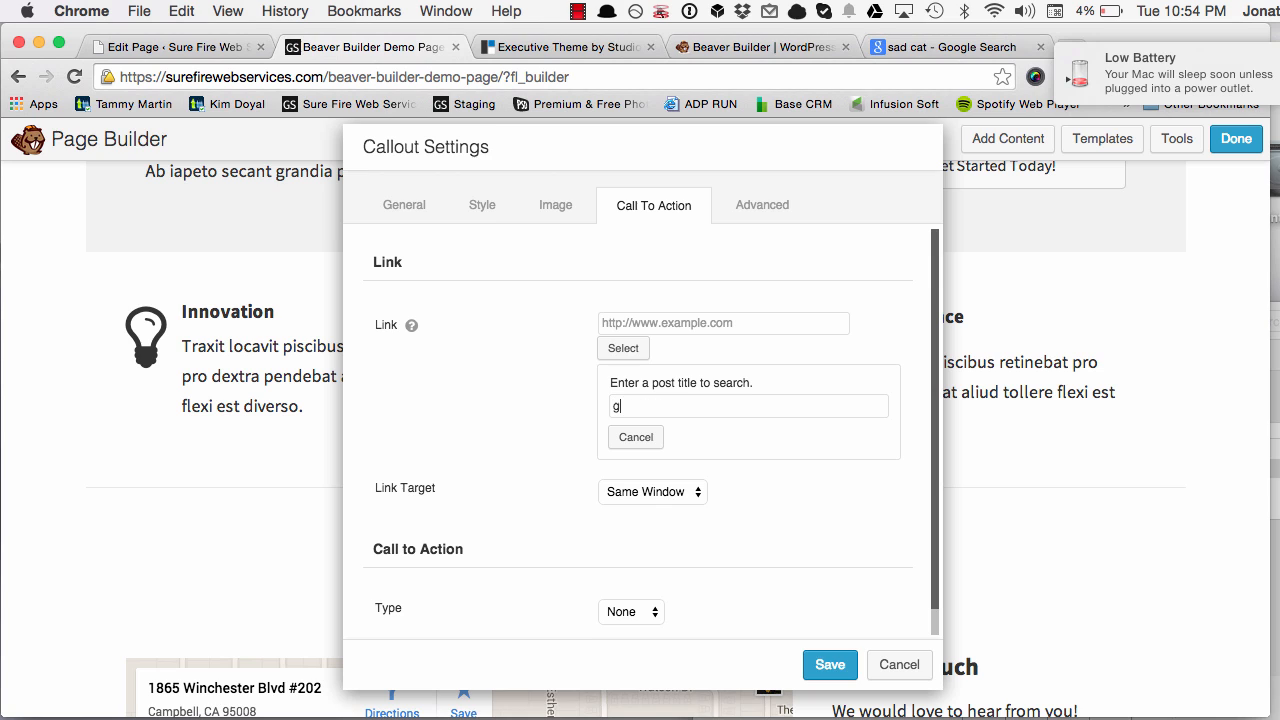
{"action": "type", "text": "geness"}
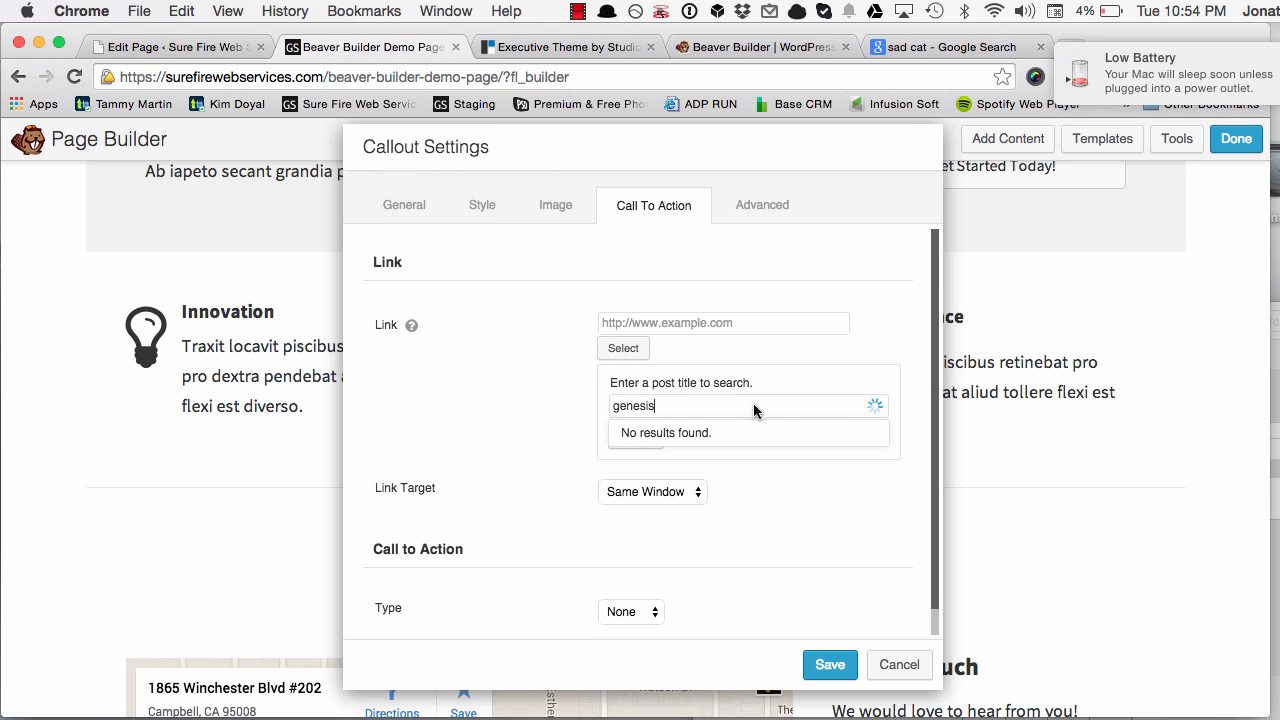
{"action": "scroll", "coordinate": [695, 449], "scroll_direction": "down", "scroll_amount": 2}
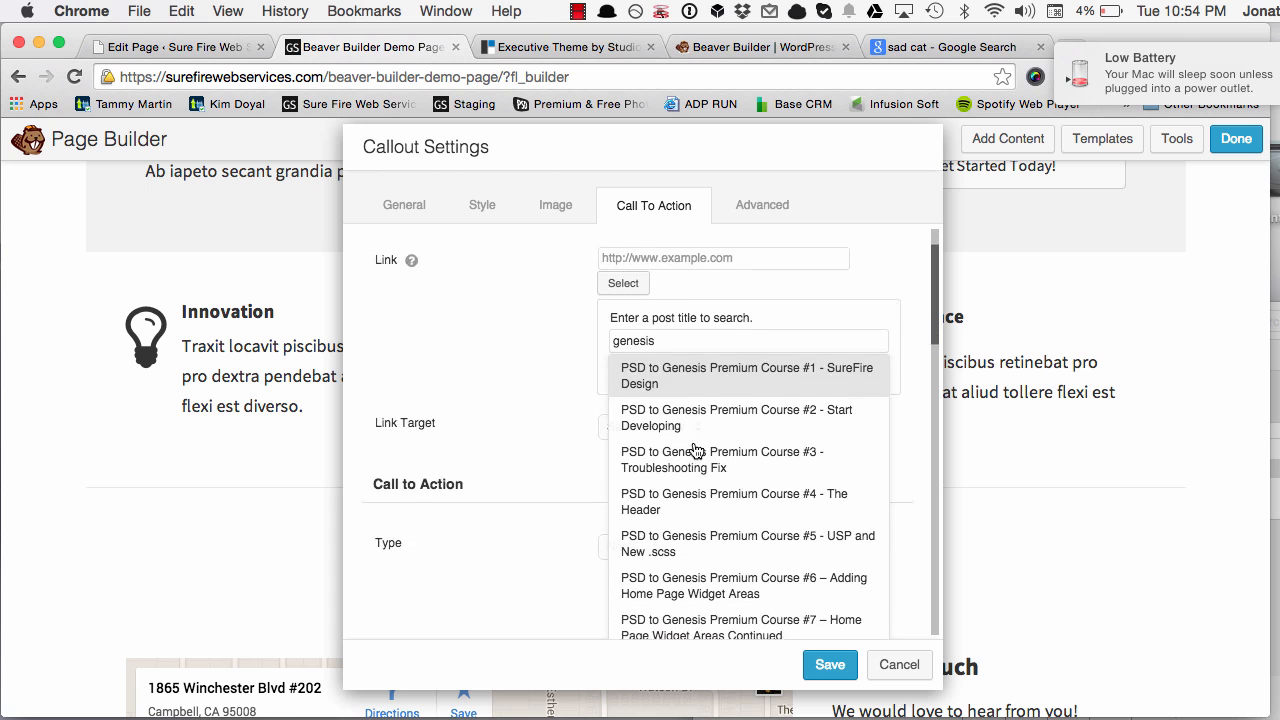
{"action": "scroll", "coordinate": [695, 449], "scroll_direction": "down", "scroll_amount": 5}
{"action": "scroll", "coordinate": [678, 306], "scroll_direction": "down", "scroll_amount": 3}
{"action": "scroll", "coordinate": [678, 306], "scroll_direction": "up", "scroll_amount": 5}
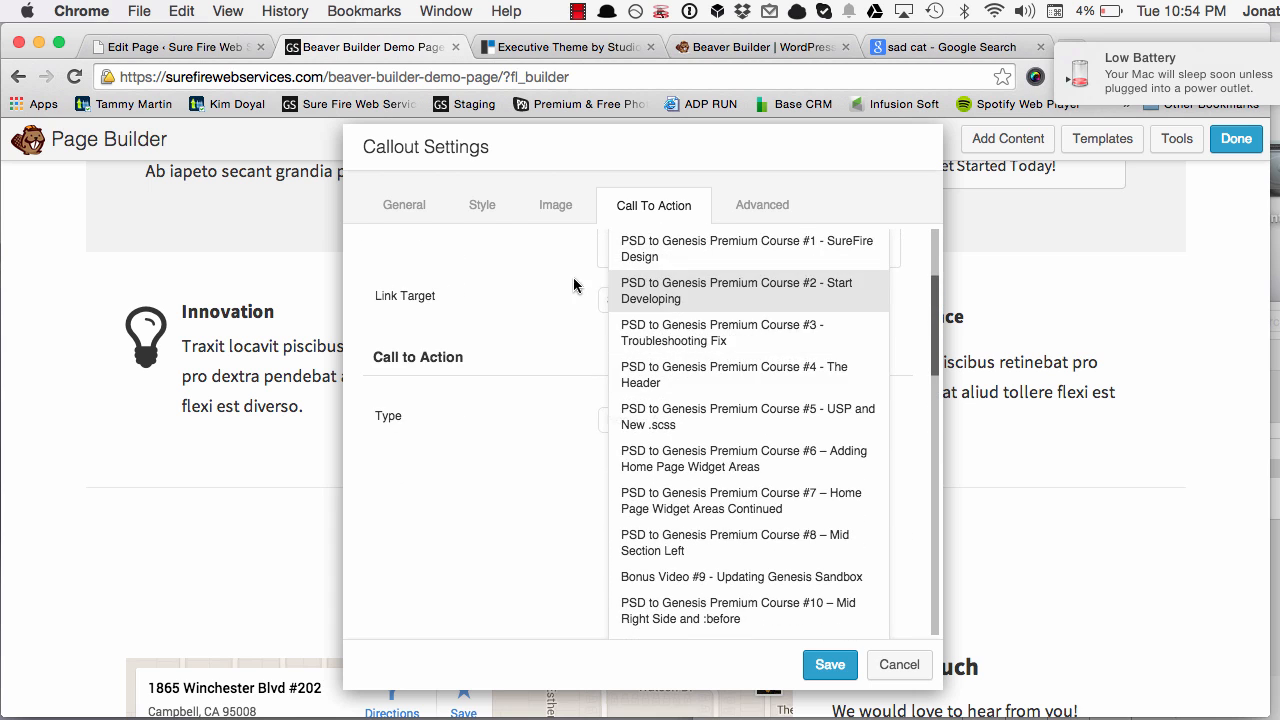
{"action": "left_click", "coordinate": [601, 289]}
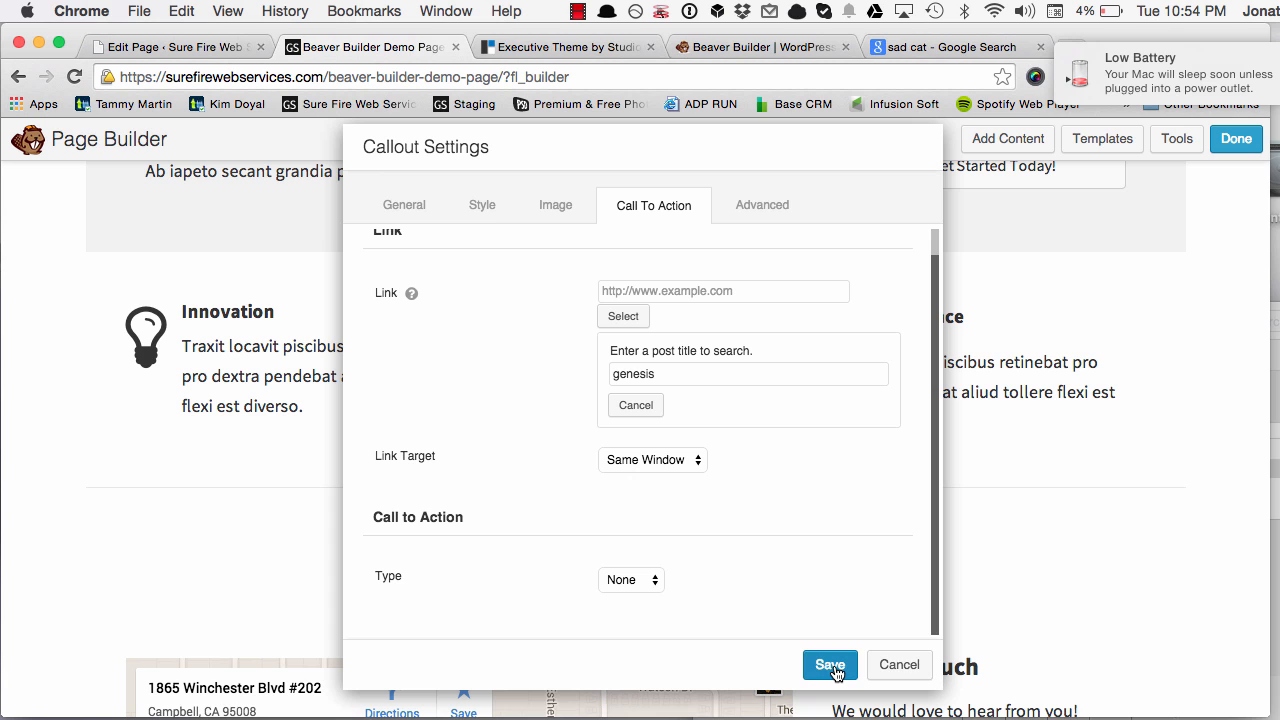
{"action": "left_click", "coordinate": [830, 665]}
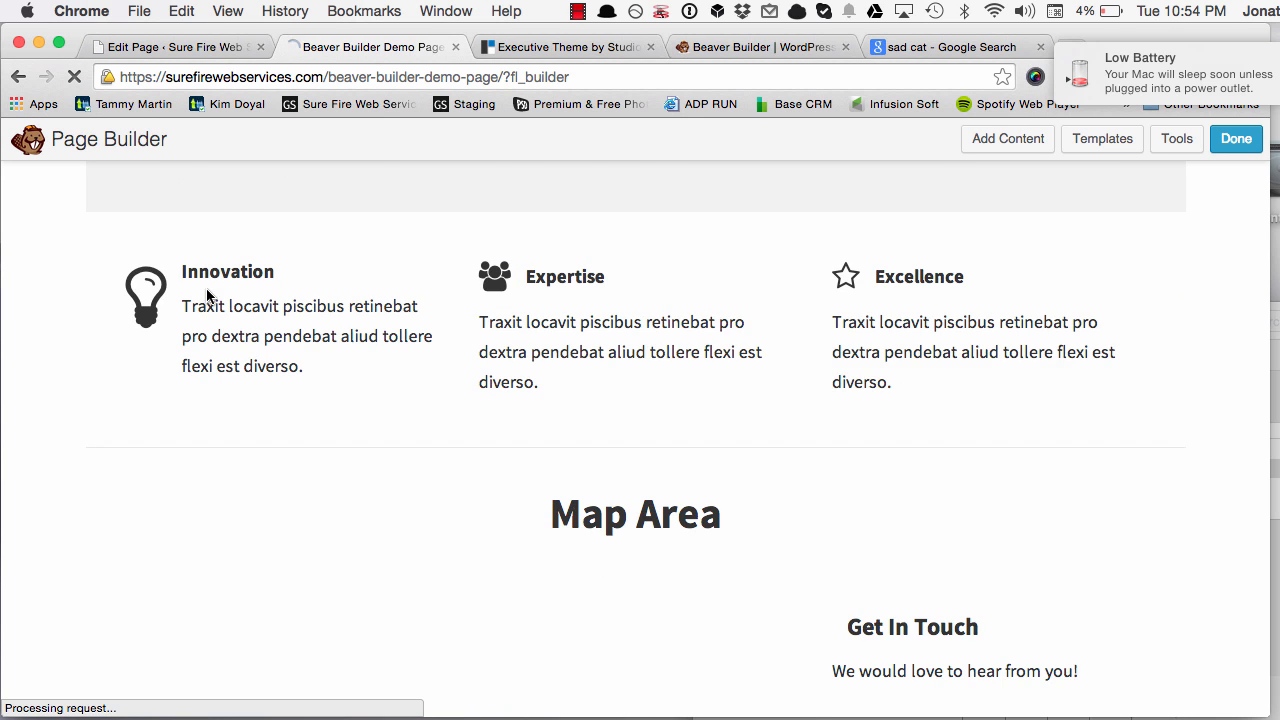
Show the advanced modules and add a Gallery module below the map at the end of the page
{"action": "scroll", "coordinate": [621, 391], "scroll_direction": "down", "scroll_amount": 3}
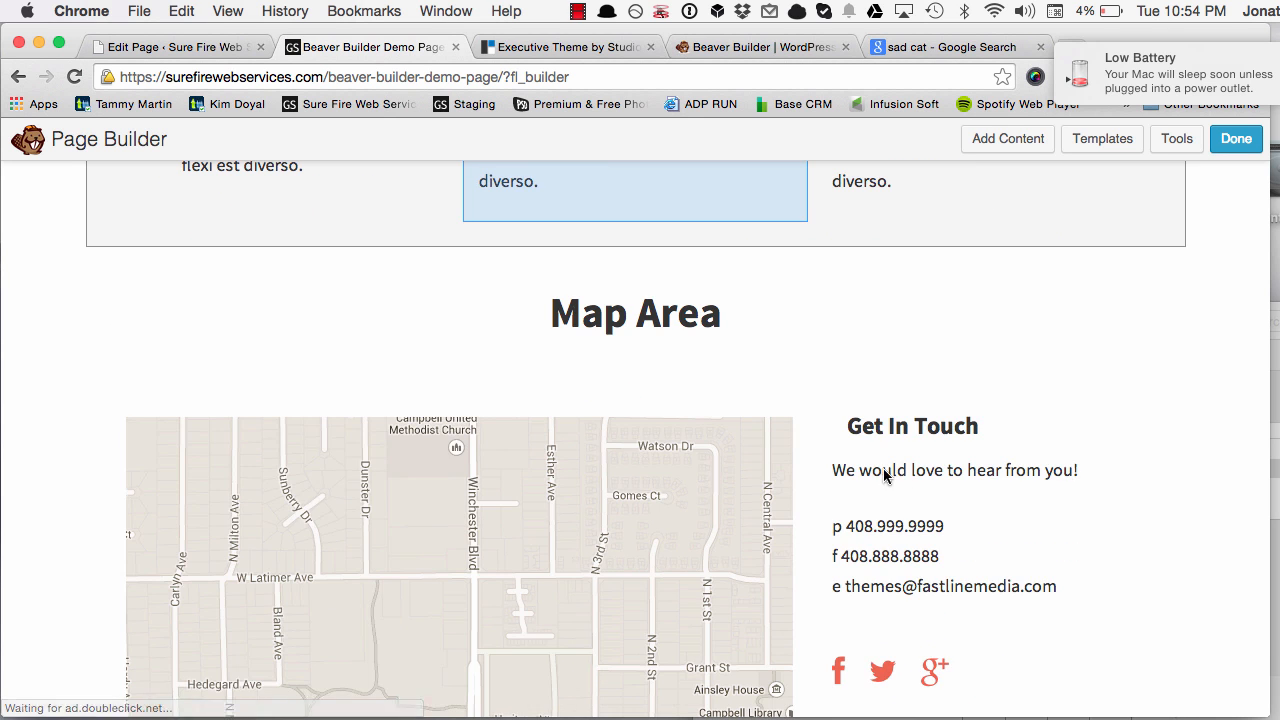
{"action": "scroll", "coordinate": [937, 460], "scroll_direction": "up", "scroll_amount": 1}
{"action": "left_click", "coordinate": [1050, 146]}
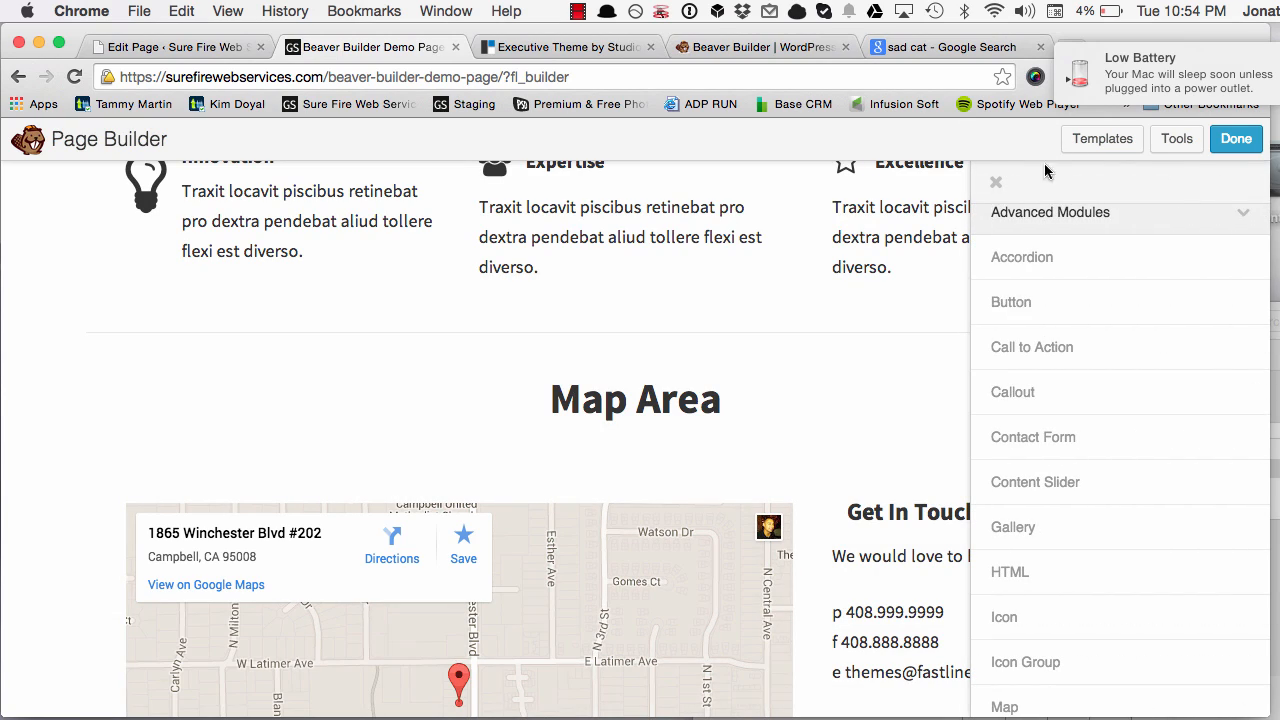
{"action": "scroll", "coordinate": [1085, 333], "scroll_direction": "down", "scroll_amount": 1}
{"action": "scroll", "coordinate": [1085, 333], "scroll_direction": "down", "scroll_amount": 2}
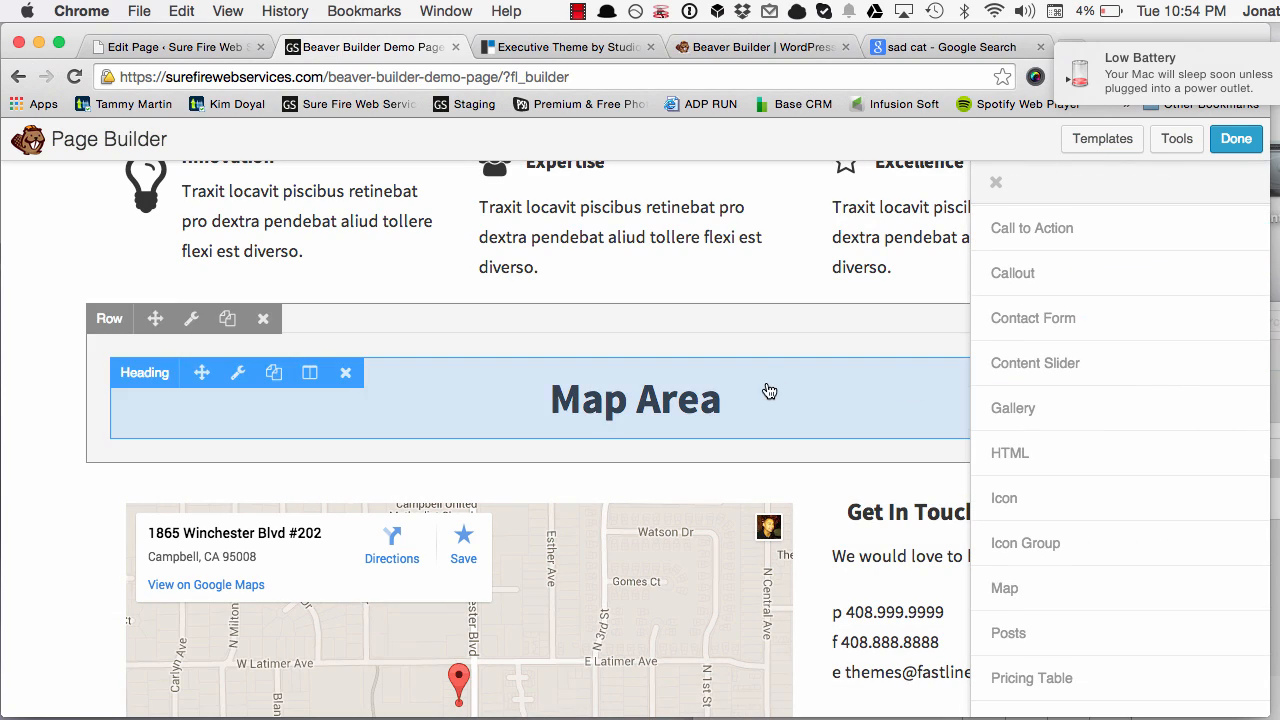
{"action": "scroll", "coordinate": [769, 391], "scroll_direction": "up", "scroll_amount": 5}
{"action": "scroll", "coordinate": [720, 378], "scroll_direction": "down", "scroll_amount": 10}
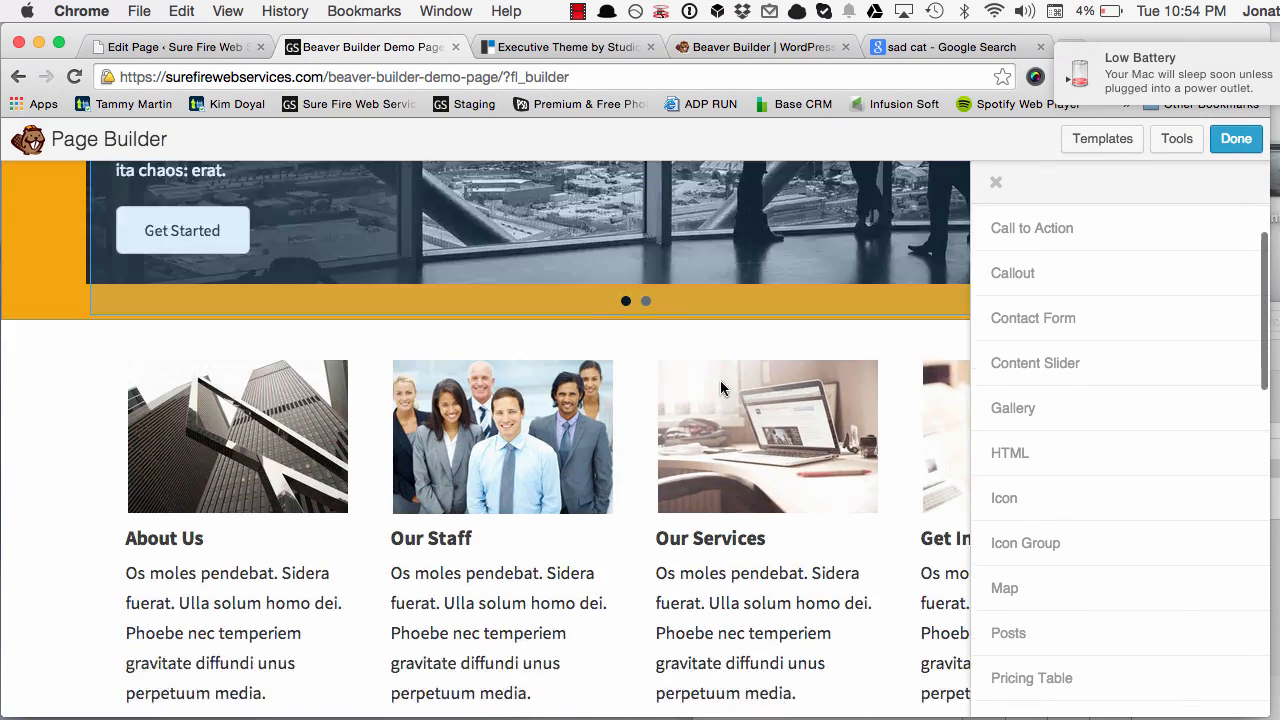
{"action": "scroll", "coordinate": [806, 254], "scroll_direction": "down", "scroll_amount": 10}
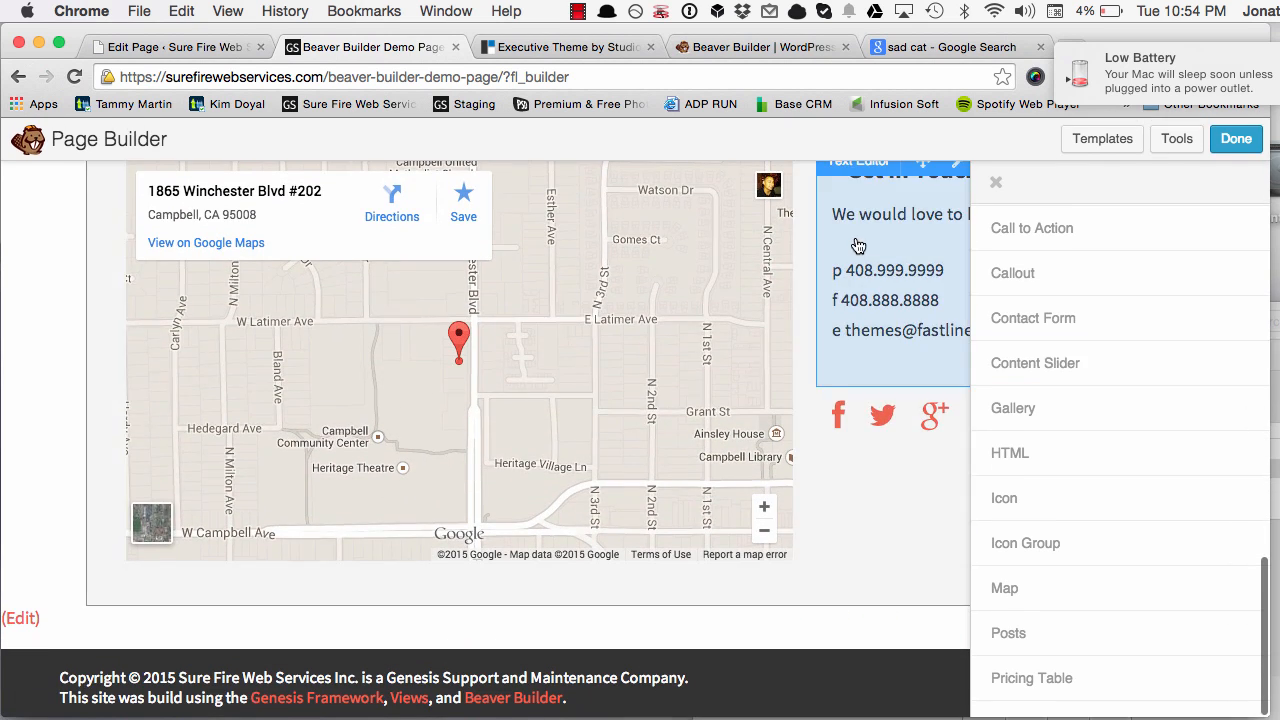
{"action": "left_click_drag", "start_coordinate": [1022, 405], "coordinate": [523, 686]}
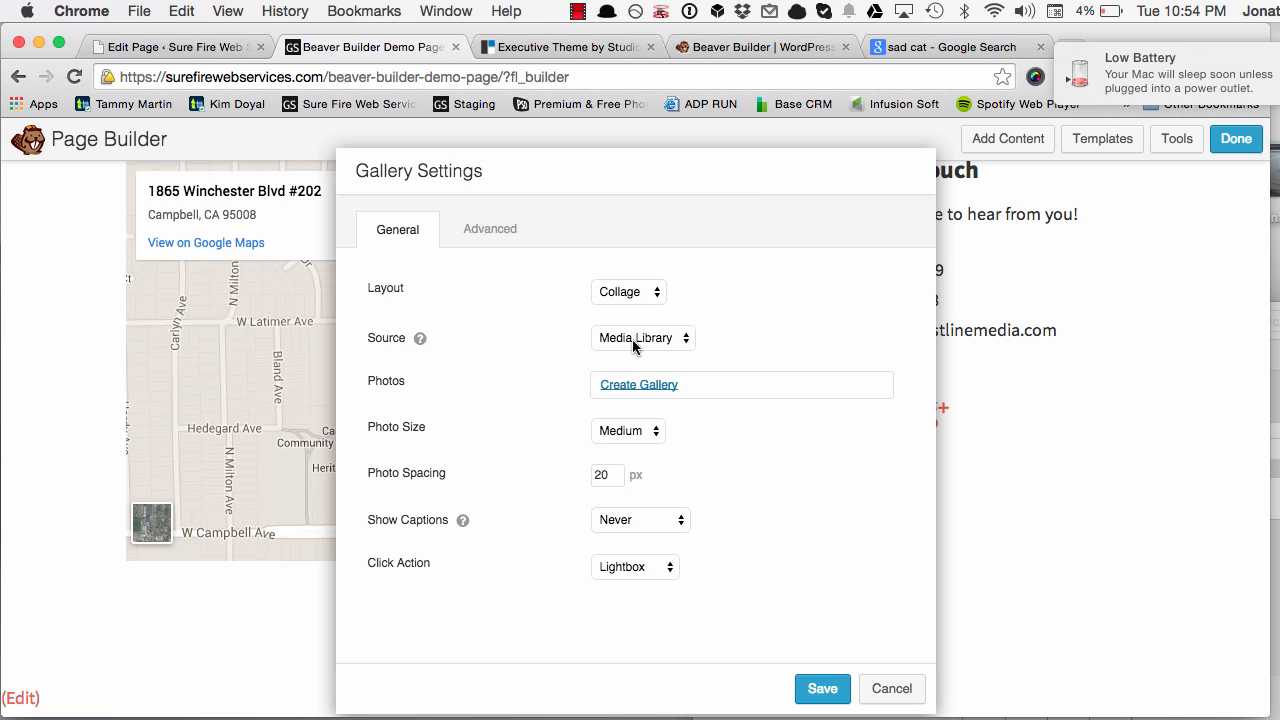
Create the gallery from five media library images: two round portraits, the speaker photo, the laptop photo and the TVC Toolset logo
{"action": "left_click", "coordinate": [656, 388]}
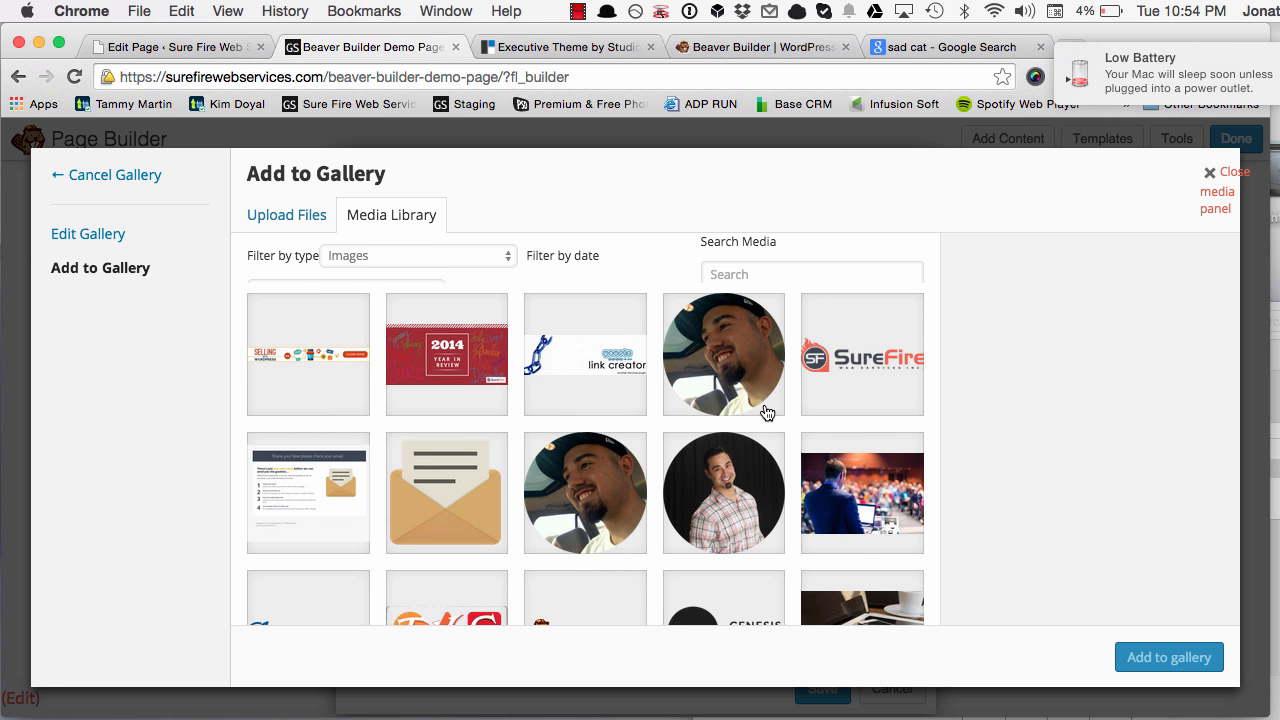
{"action": "scroll", "coordinate": [767, 413], "scroll_direction": "down", "scroll_amount": 1}
{"action": "left_click", "coordinate": [752, 344]}
{"action": "left_click", "coordinate": [745, 462]}
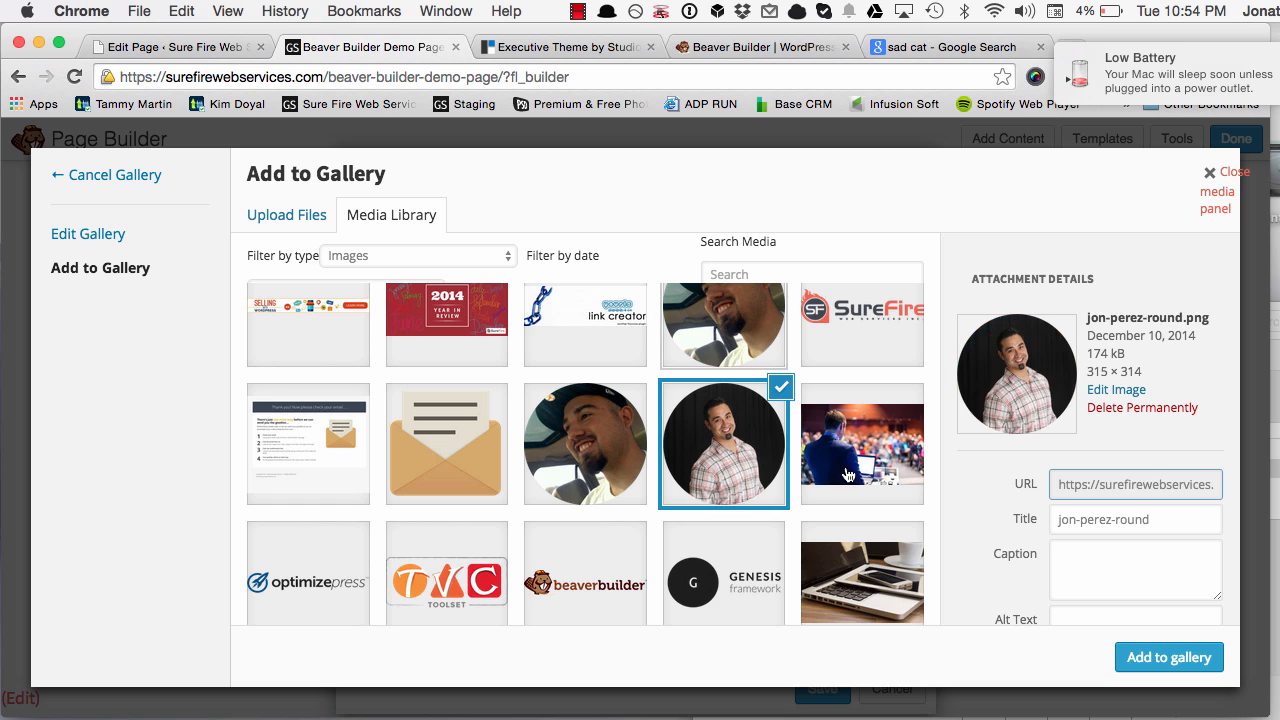
{"action": "left_click", "coordinate": [813, 469]}
{"action": "scroll", "coordinate": [813, 469], "scroll_direction": "down", "scroll_amount": 2}
{"action": "left_click", "coordinate": [813, 469]}
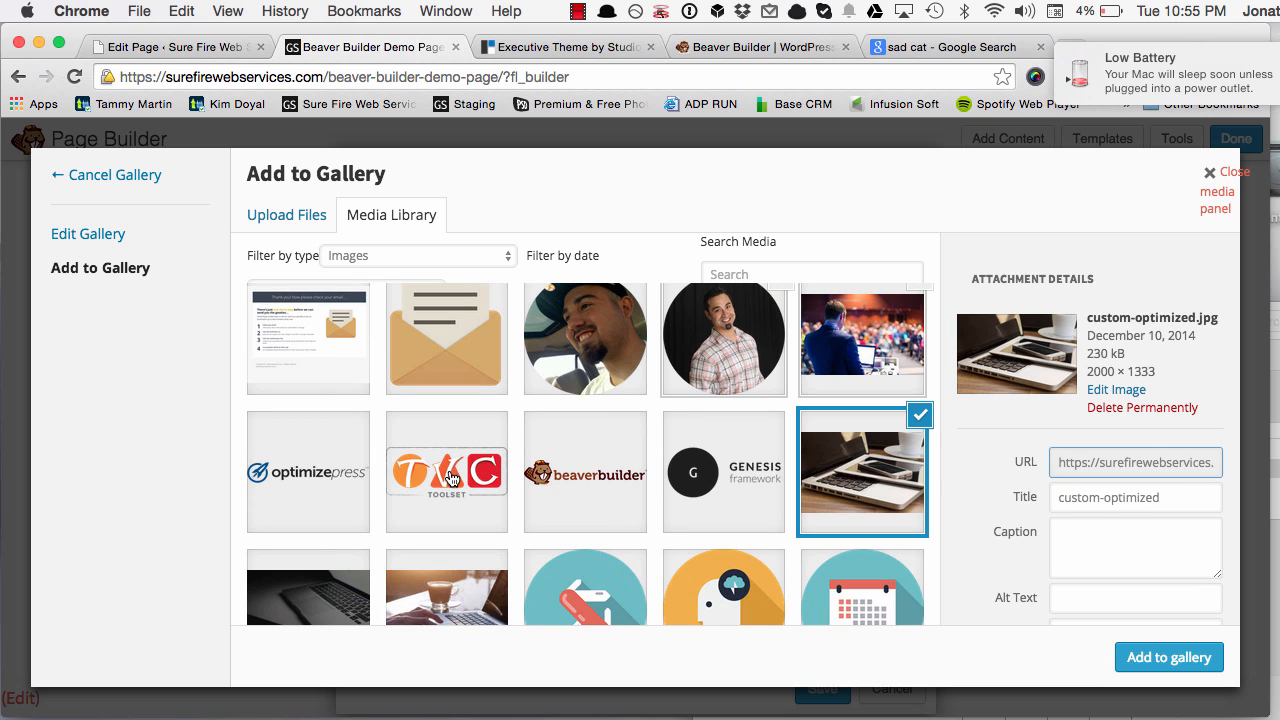
{"action": "left_click", "coordinate": [504, 459]}
{"action": "scroll", "coordinate": [523, 494], "scroll_direction": "up", "scroll_amount": 2}
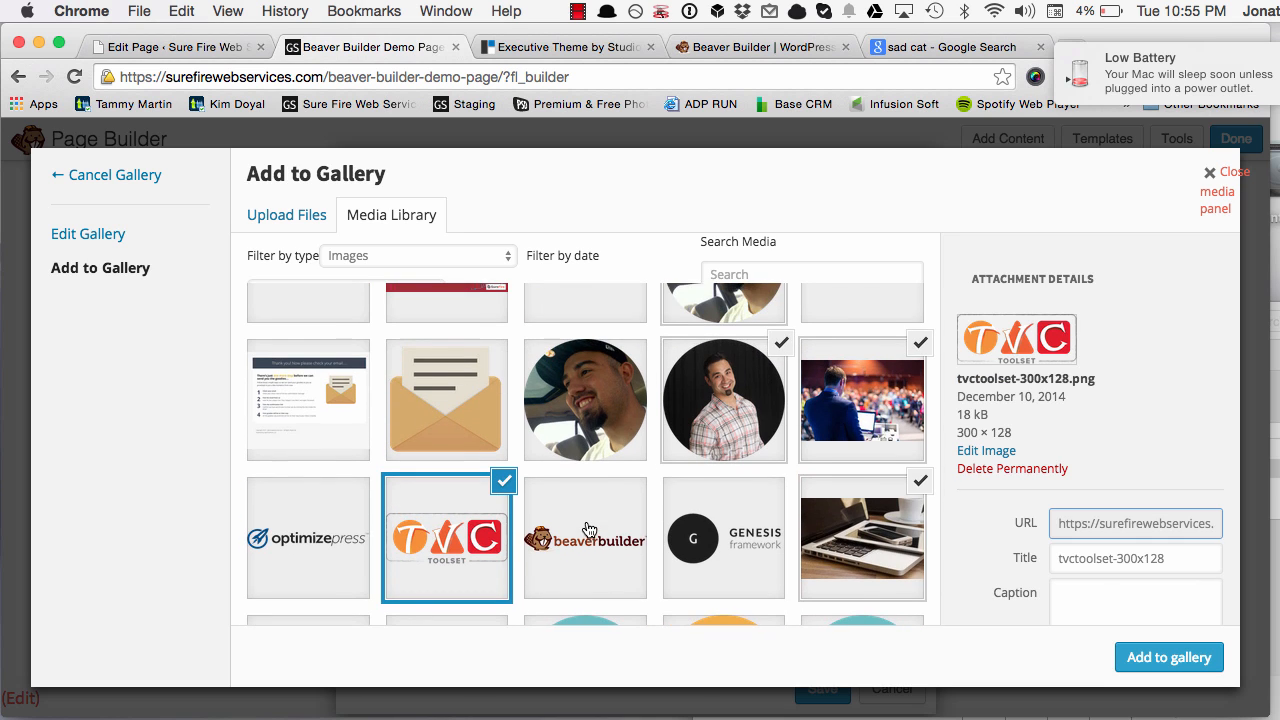
{"action": "left_click", "coordinate": [1183, 663]}
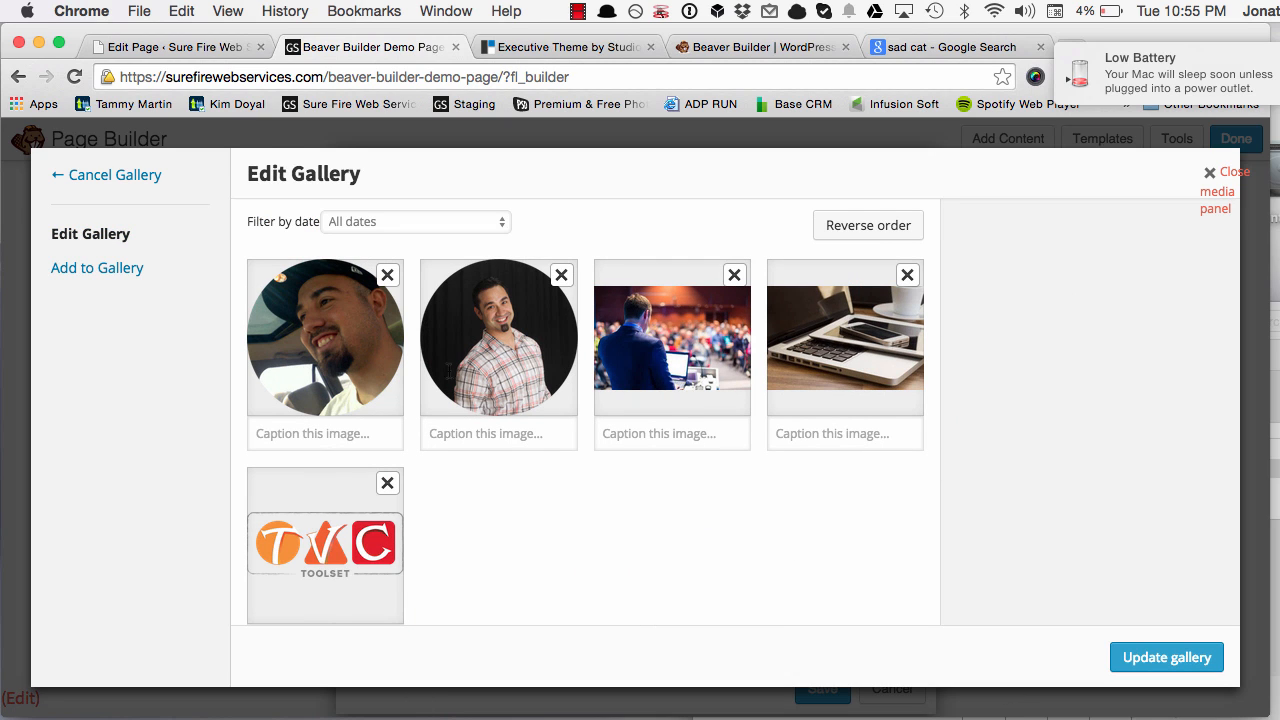
{"action": "left_click", "coordinate": [1148, 662]}
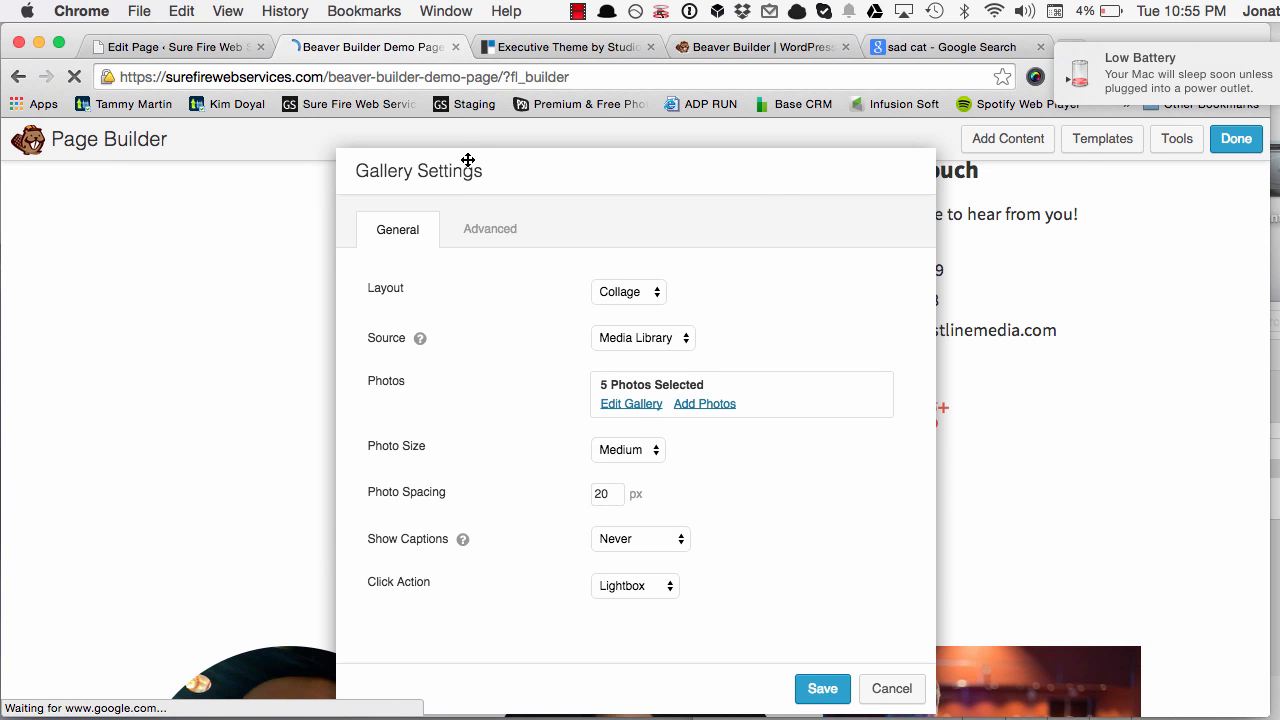
Move the gallery settings aside to uncover the photos on the page and set the photo size to Small
{"action": "left_click_drag", "start_coordinate": [453, 167], "coordinate": [903, 200]}
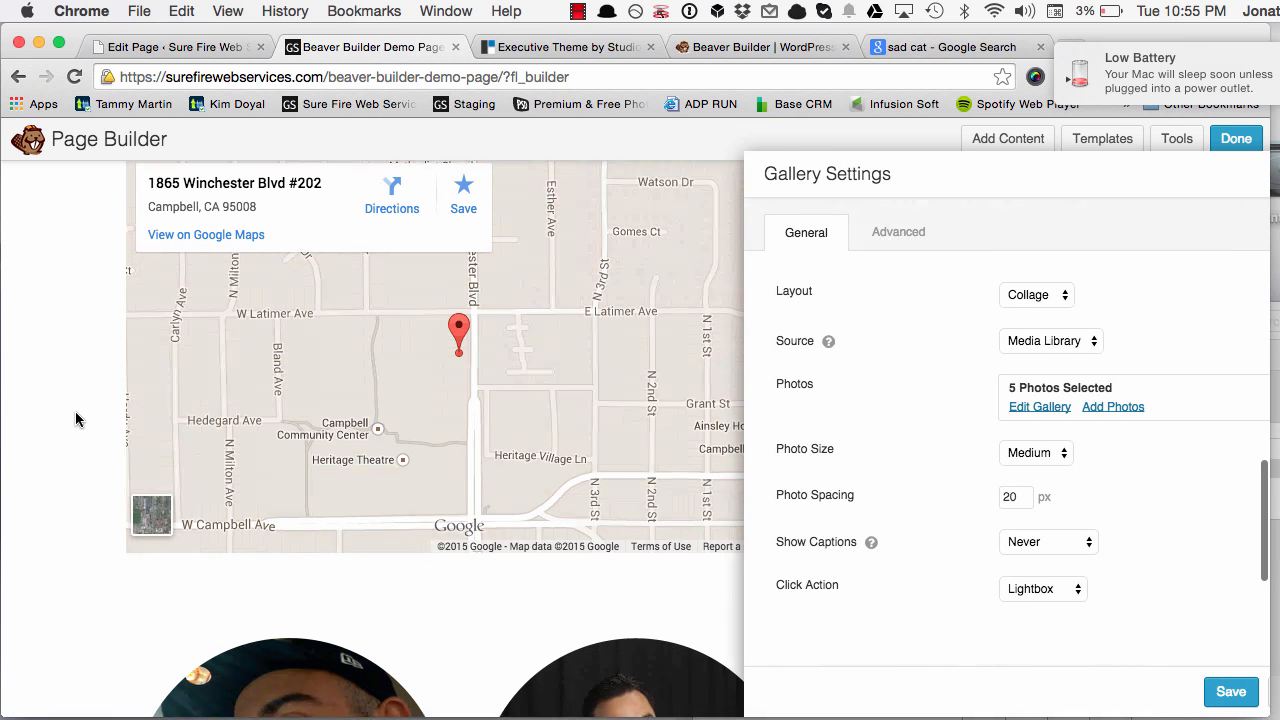
{"action": "scroll", "coordinate": [75, 415], "scroll_direction": "down", "scroll_amount": 2}
{"action": "scroll", "coordinate": [75, 411], "scroll_direction": "down", "scroll_amount": 10}
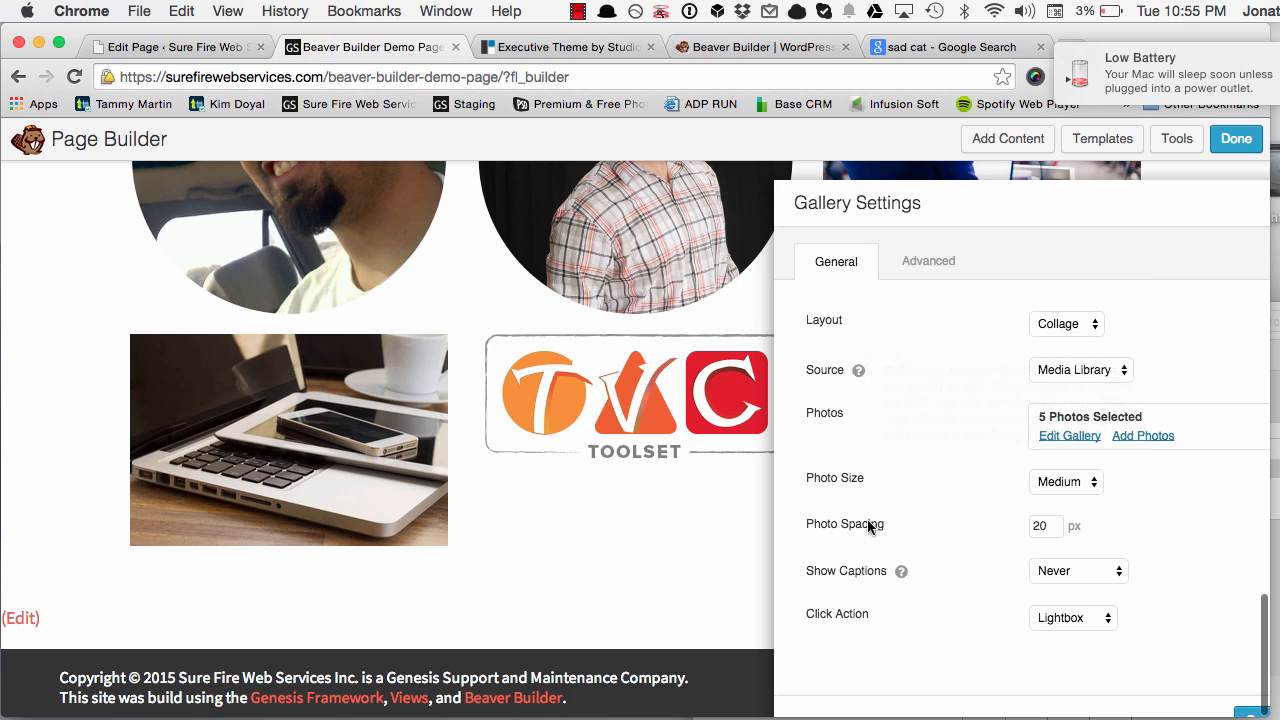
{"action": "left_click", "coordinate": [1033, 490]}
{"action": "left_click", "coordinate": [1075, 460]}
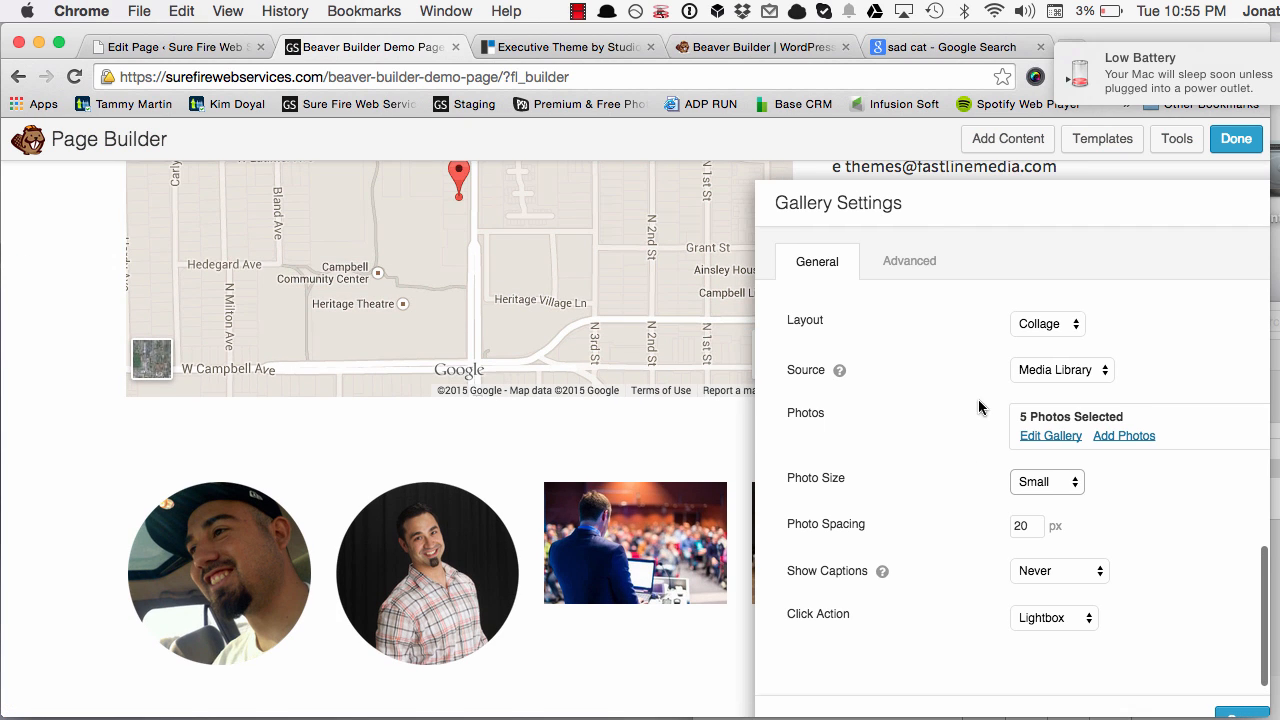
Change the gallery's layout to Thumbs
{"action": "left_click", "coordinate": [1068, 325]}
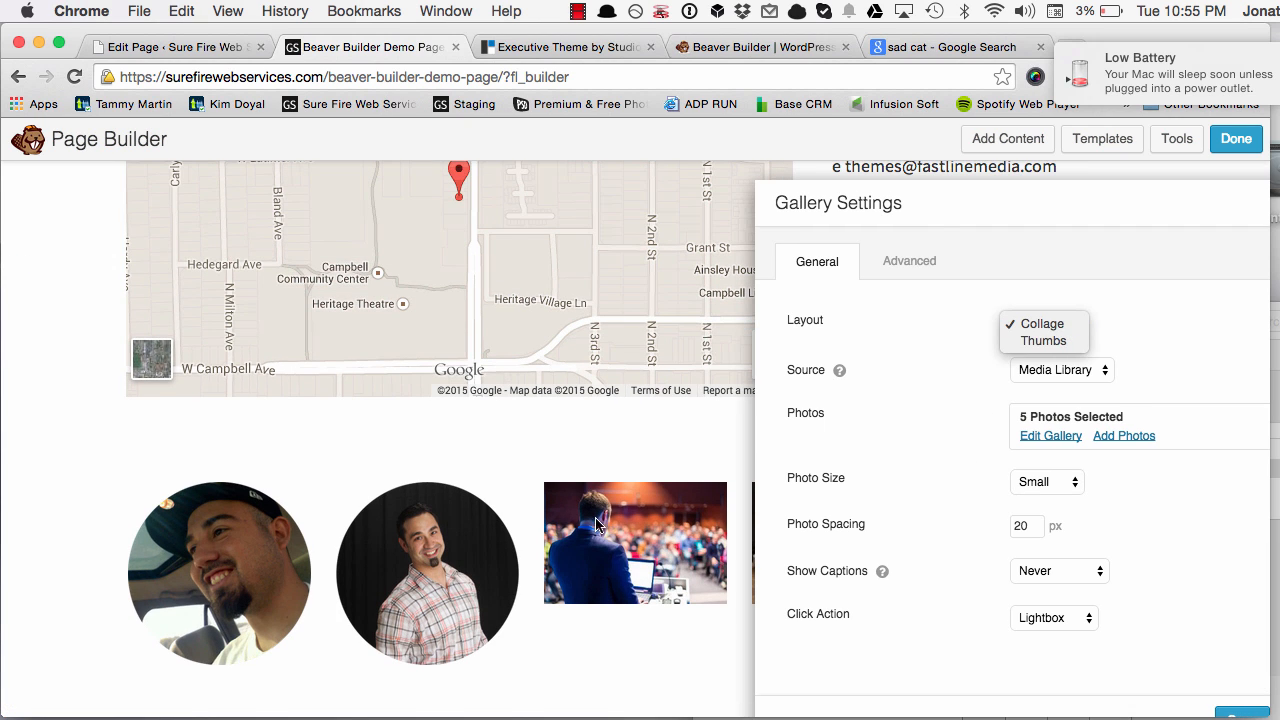
{"action": "left_click", "coordinate": [899, 445]}
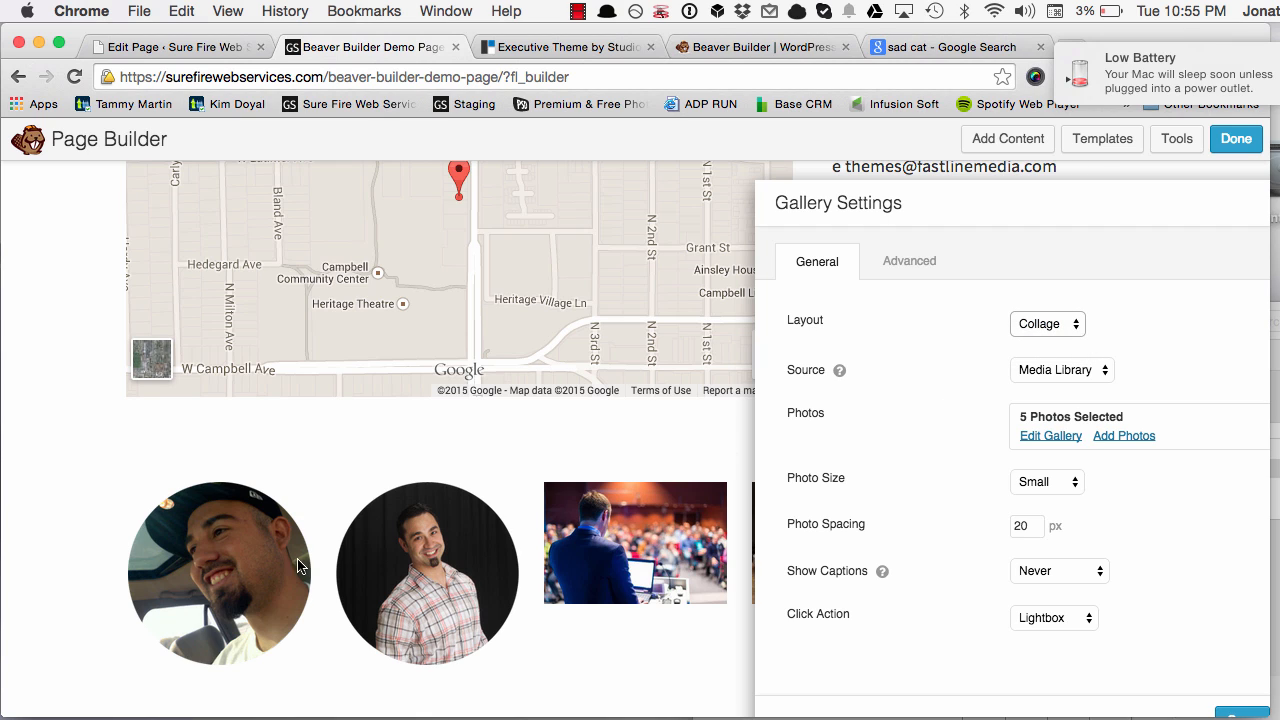
{"action": "left_click", "coordinate": [1048, 324]}
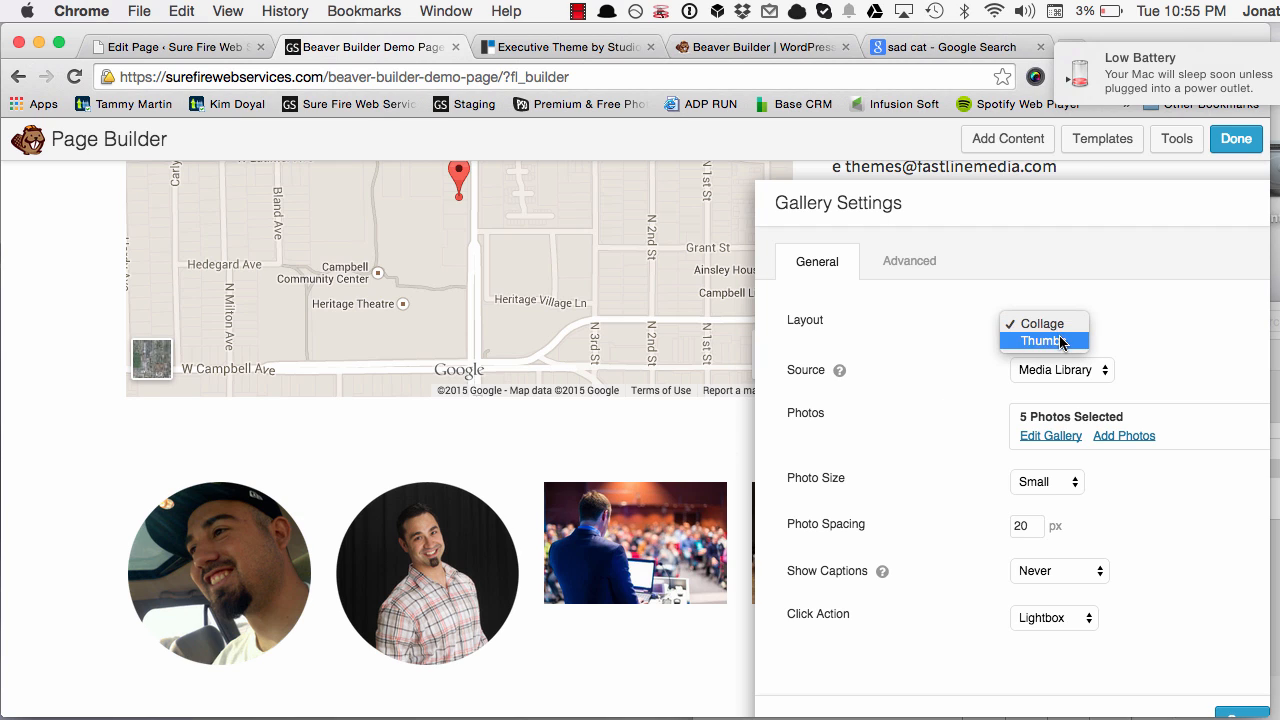
{"action": "left_click", "coordinate": [1045, 342]}
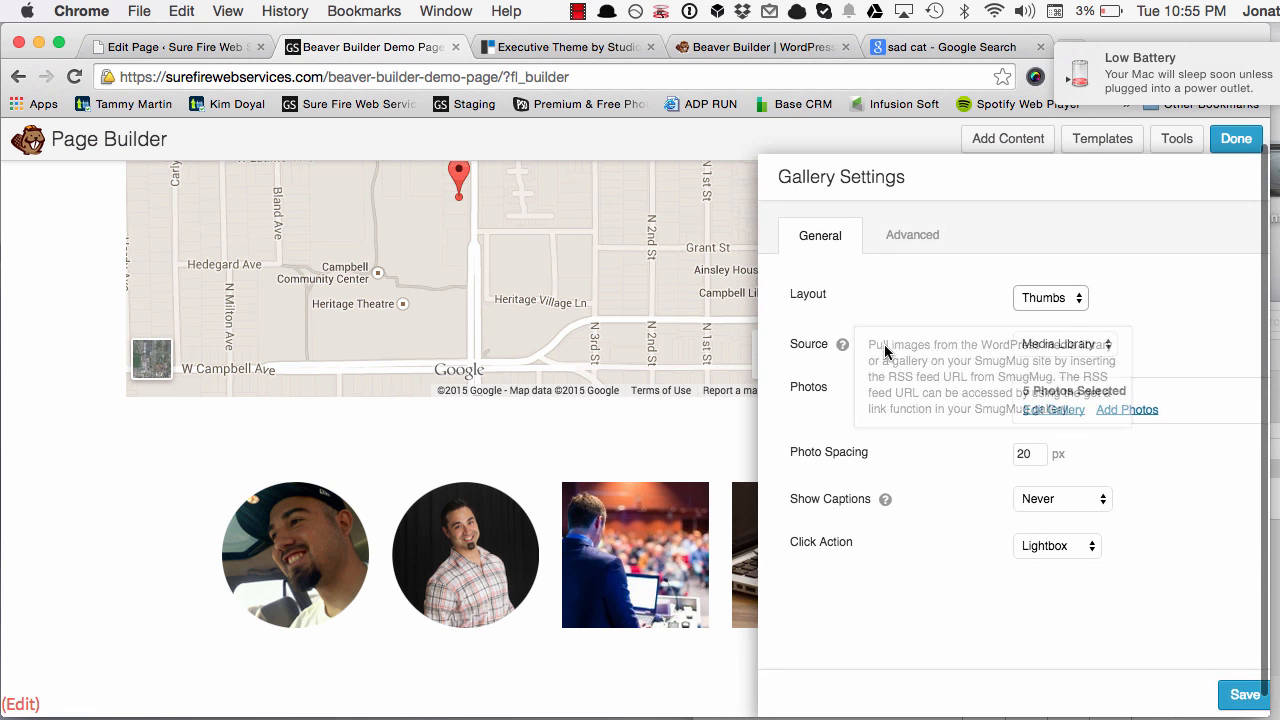
Move the gallery settings window back over the page and set the gallery's animation style to Fade In
{"action": "left_click", "coordinate": [915, 236]}
{"action": "left_click_drag", "start_coordinate": [1084, 175], "coordinate": [759, 156]}
{"action": "scroll", "coordinate": [614, 385], "scroll_direction": "down", "scroll_amount": 3}
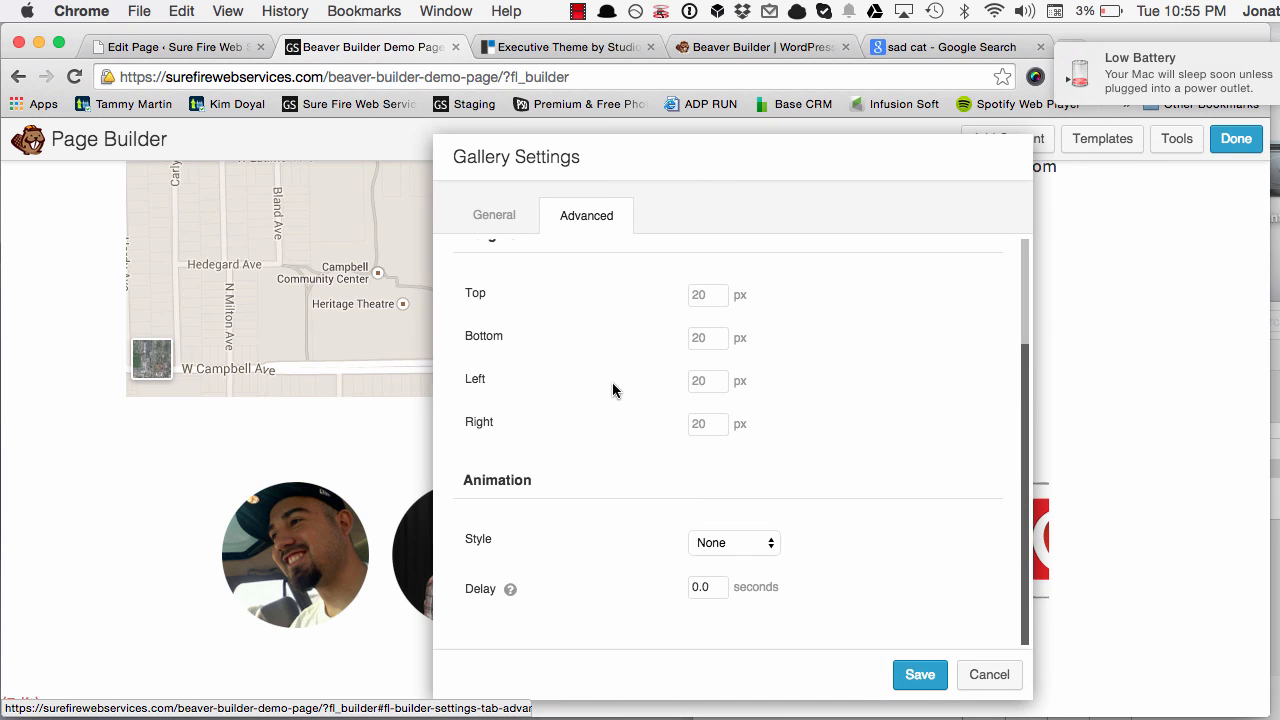
{"action": "scroll", "coordinate": [574, 564], "scroll_direction": "up", "scroll_amount": 1}
{"action": "left_click", "coordinate": [752, 552]}
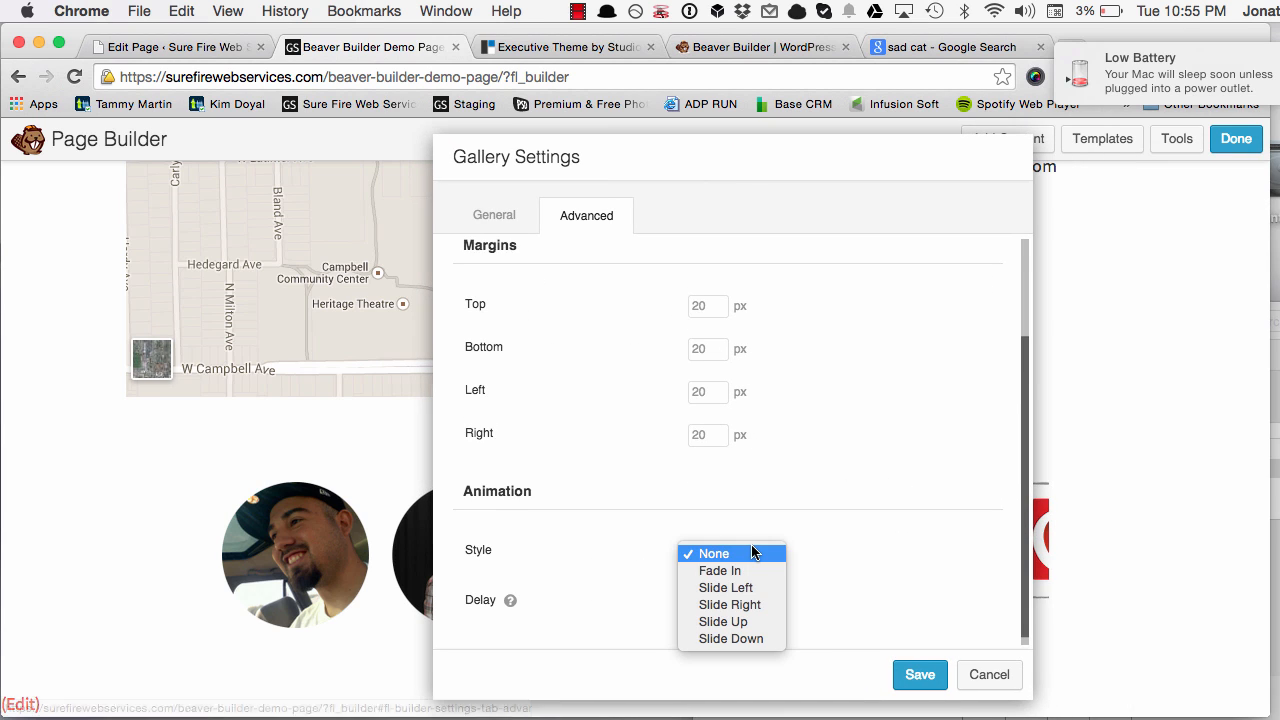
{"action": "left_click", "coordinate": [752, 573]}
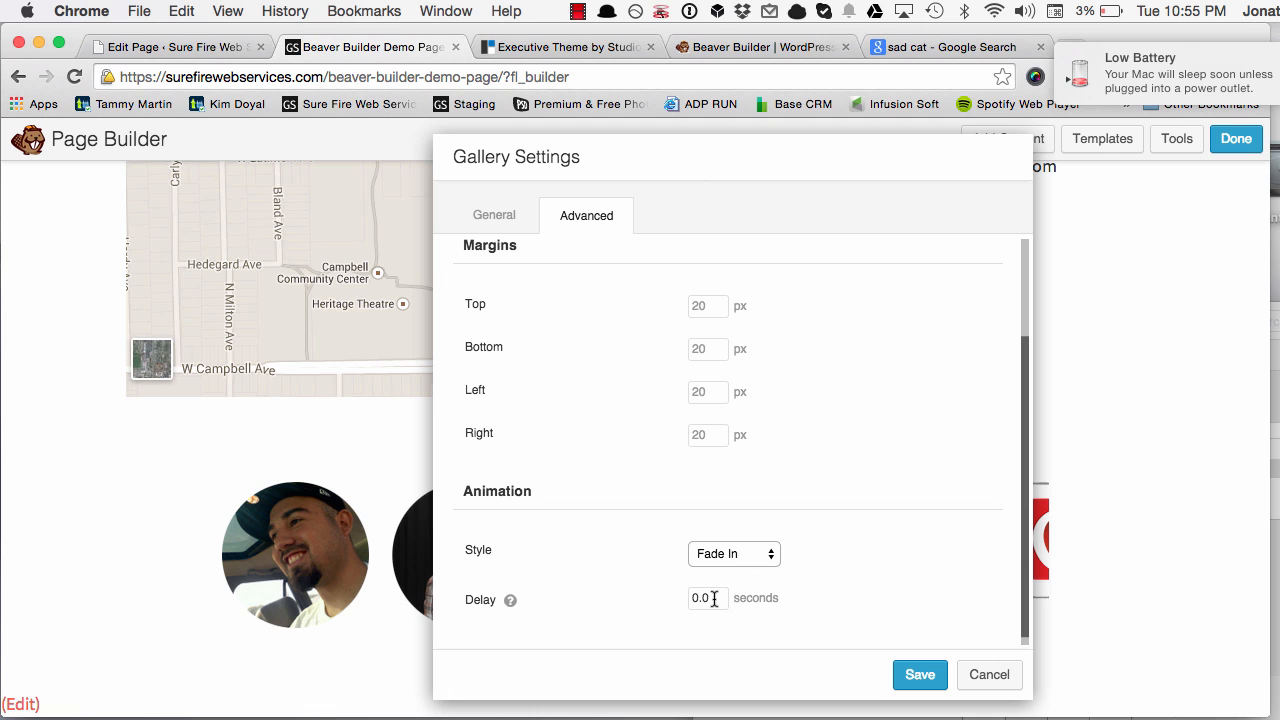
Check the gallery module's general settings, save the module, and publish the page changes
{"action": "scroll", "coordinate": [750, 510], "scroll_direction": "up", "scroll_amount": 3}
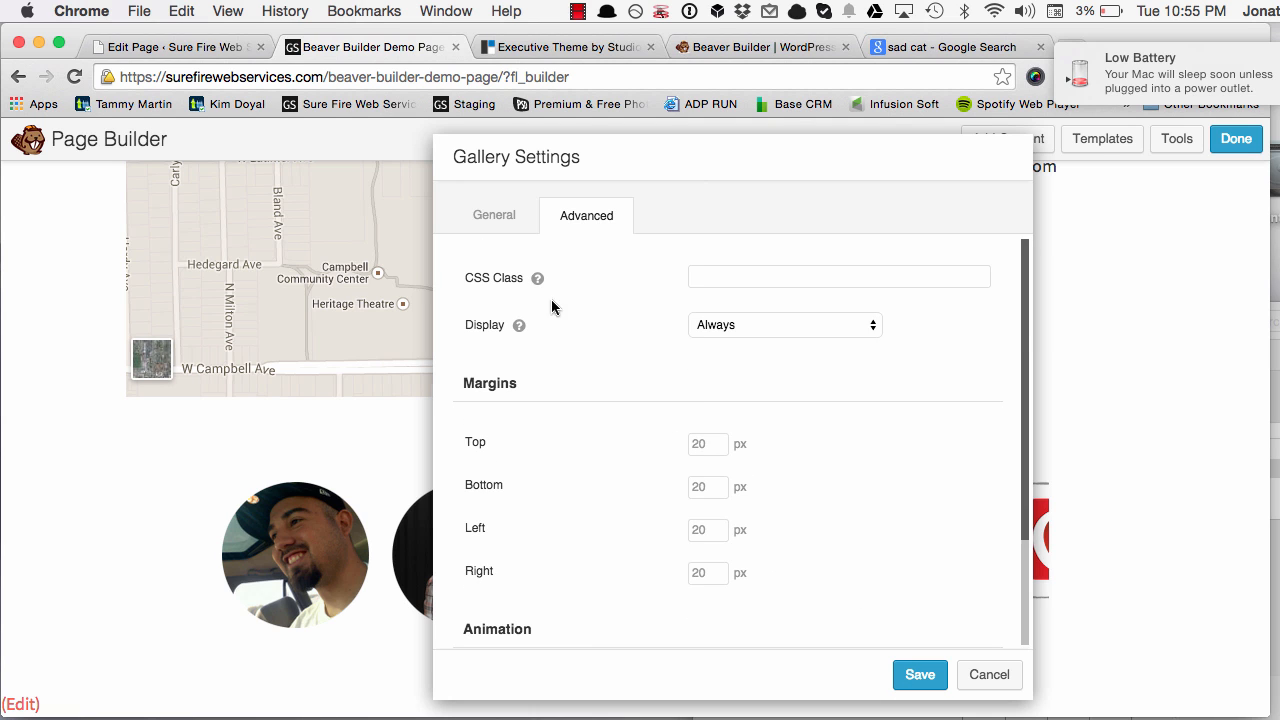
{"action": "left_click", "coordinate": [500, 218]}
{"action": "scroll", "coordinate": [911, 570], "scroll_direction": "down", "scroll_amount": 2}
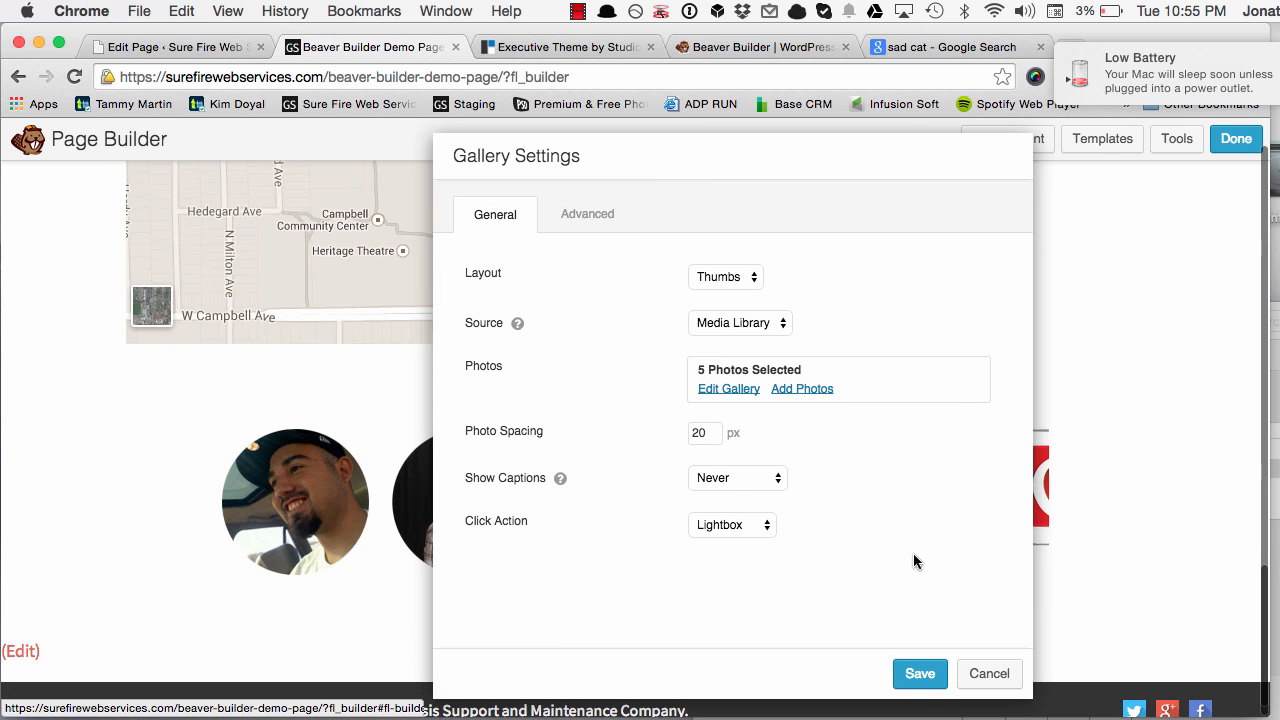
{"action": "left_click", "coordinate": [931, 682]}
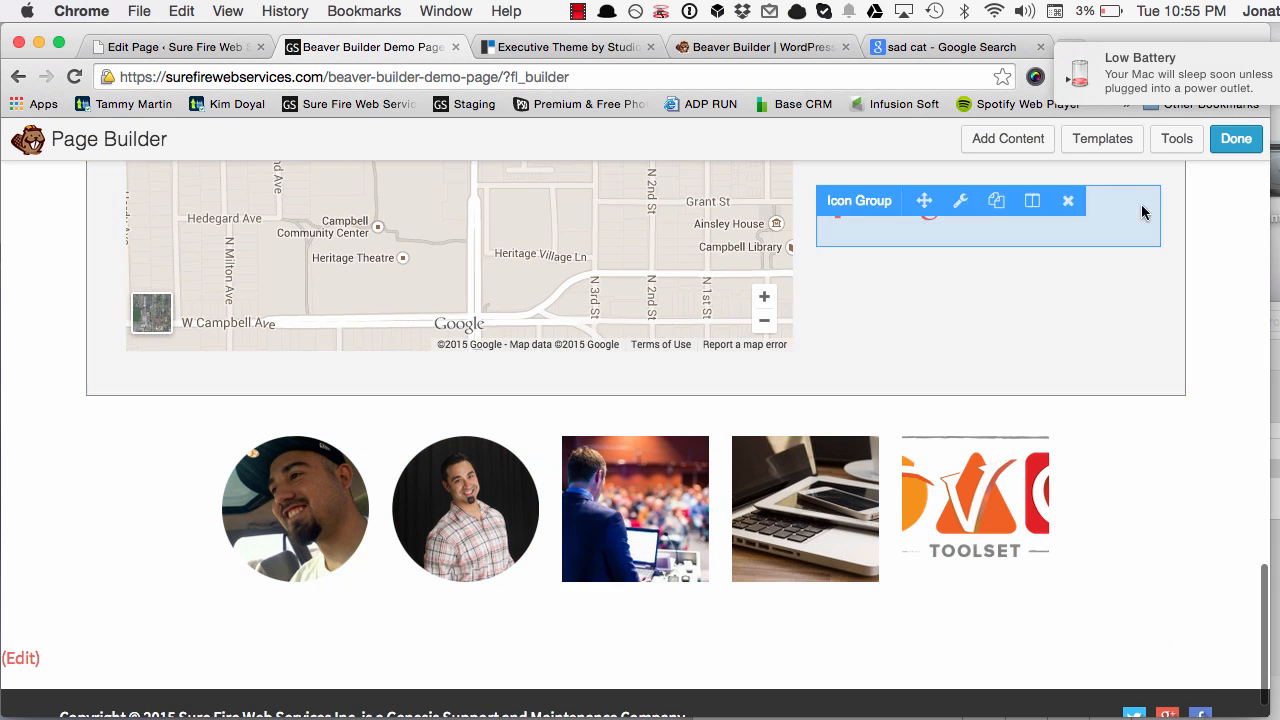
{"action": "left_click", "coordinate": [1234, 141]}
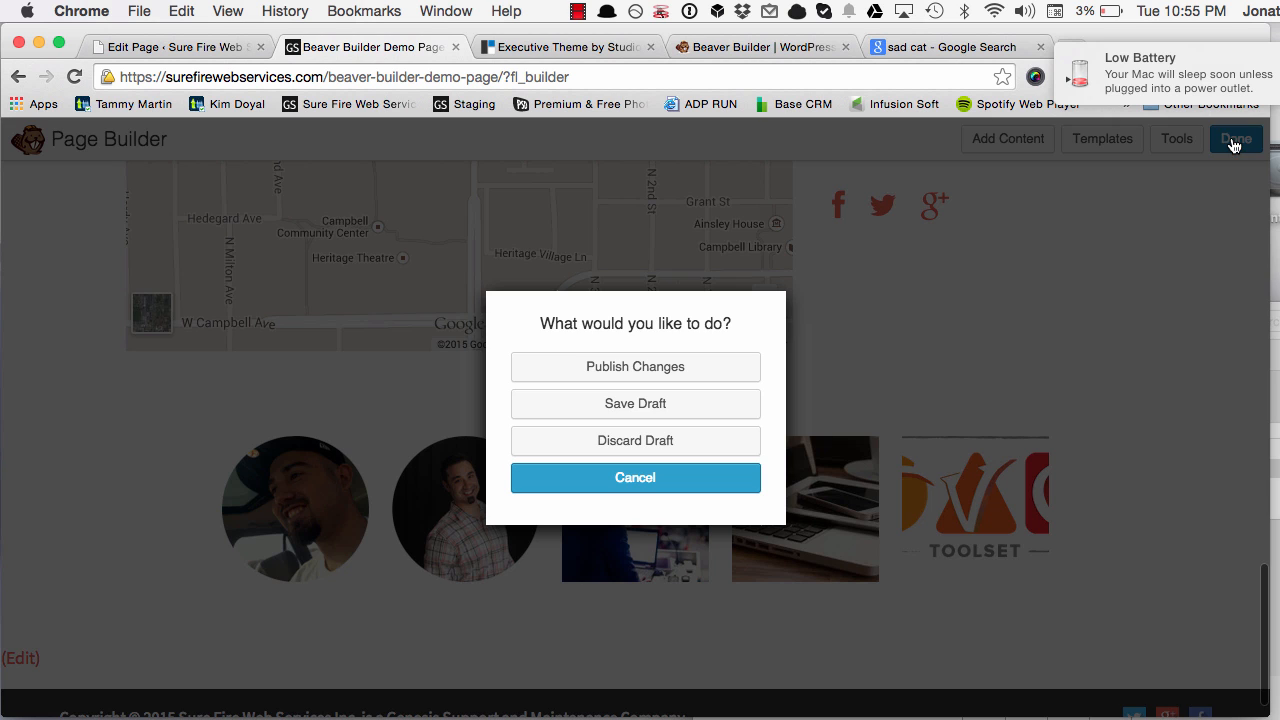
{"action": "left_click", "coordinate": [650, 372]}
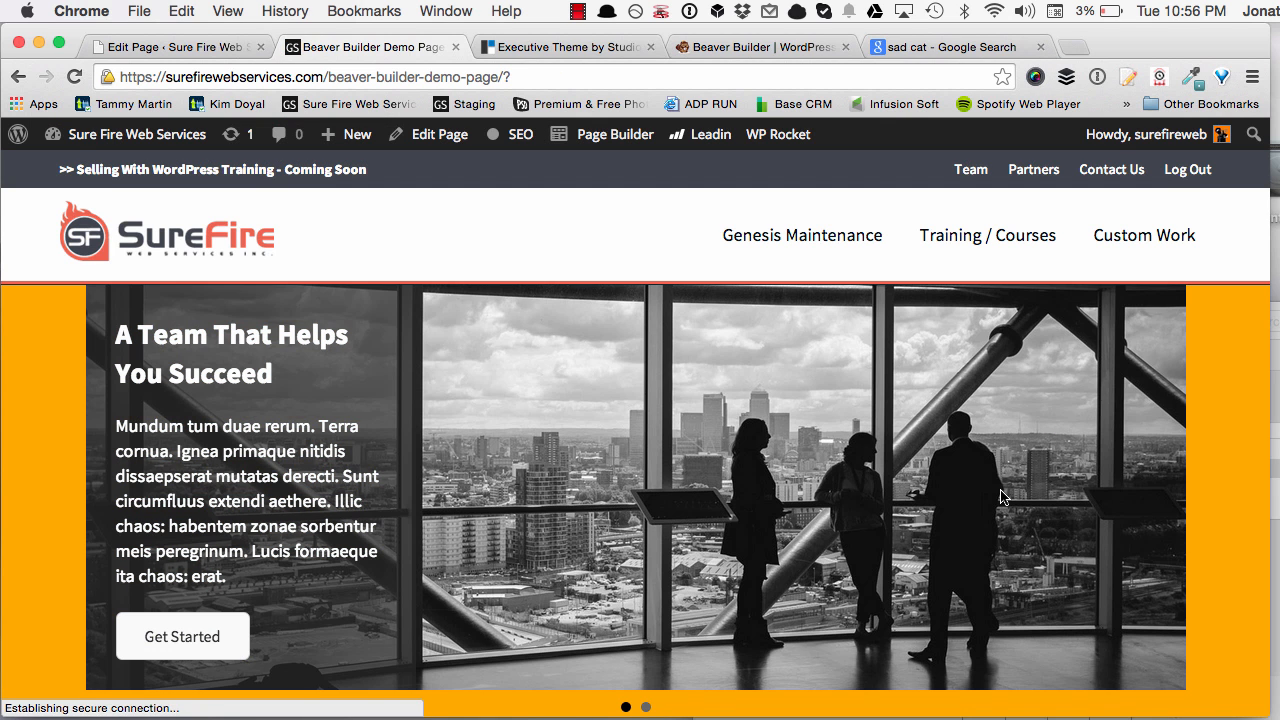
Examine the published demo page from the header slider to the photo gallery above the footer
{"action": "scroll", "coordinate": [866, 410], "scroll_direction": "down", "scroll_amount": 4}
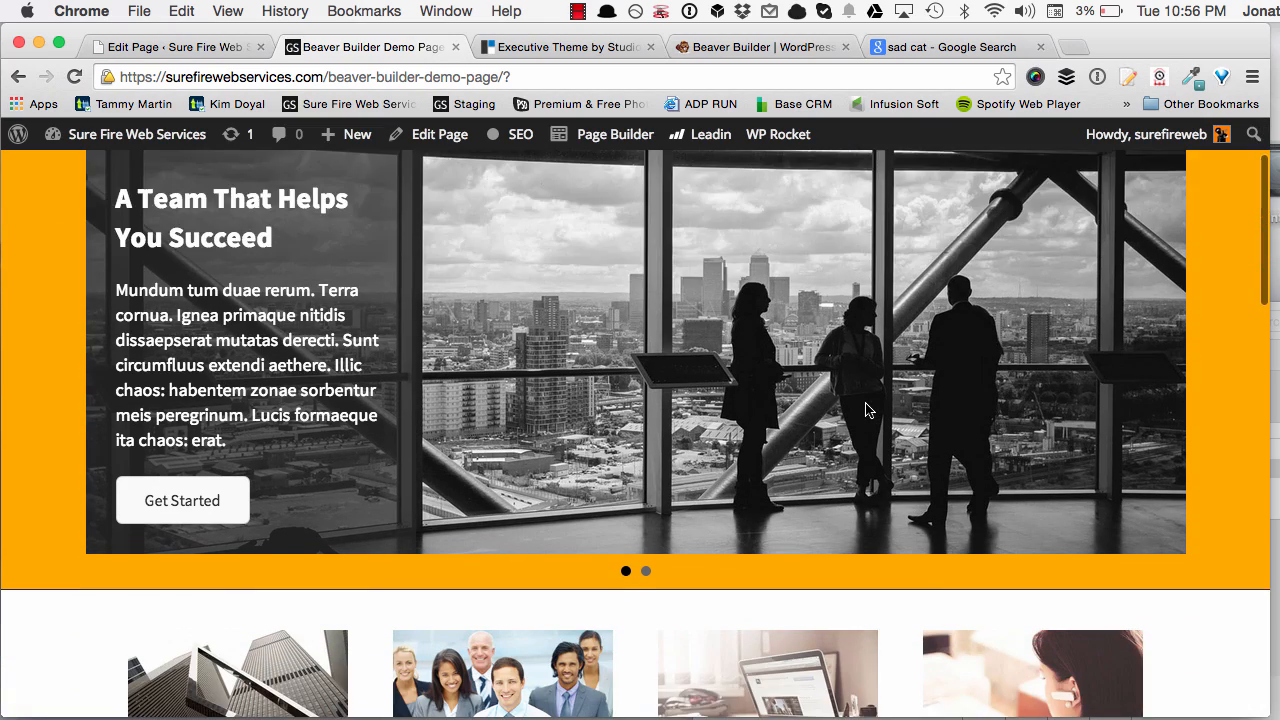
{"action": "scroll", "coordinate": [866, 410], "scroll_direction": "down", "scroll_amount": 20}
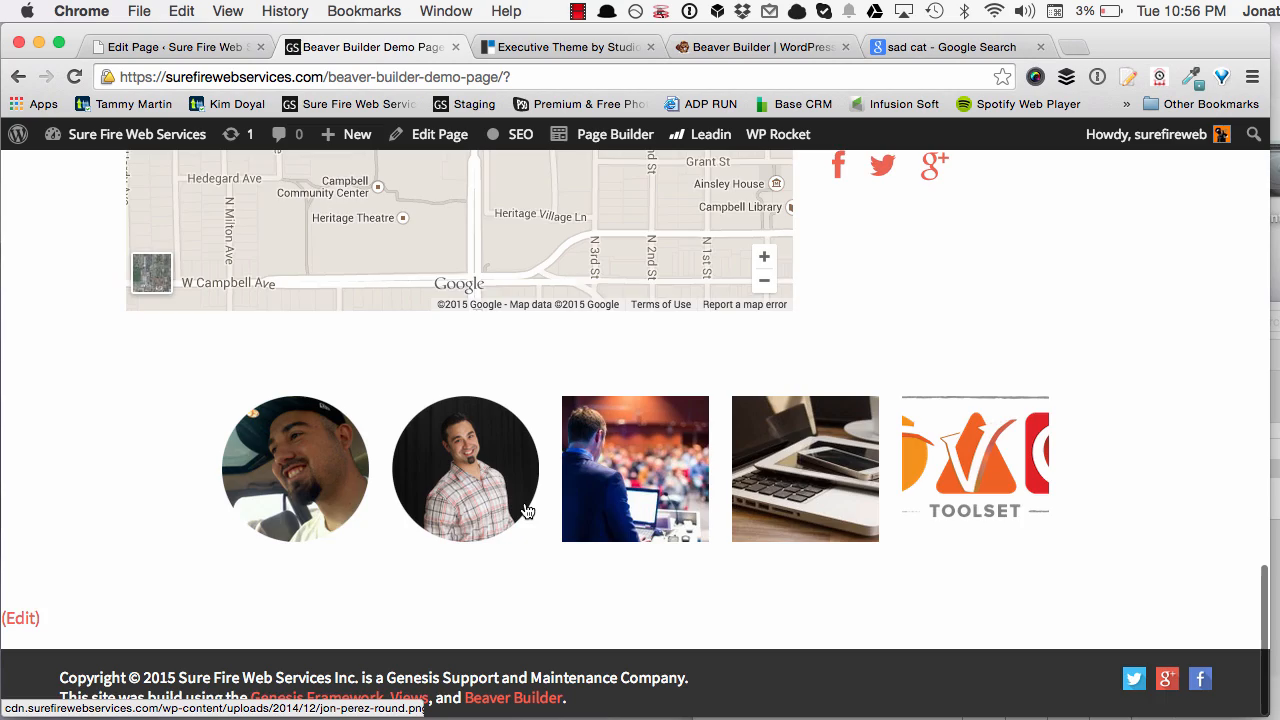
{"action": "scroll", "coordinate": [526, 510], "scroll_direction": "up", "scroll_amount": 1}
{"action": "scroll", "coordinate": [526, 510], "scroll_direction": "up", "scroll_amount": 5}
{"action": "scroll", "coordinate": [951, 489], "scroll_direction": "up", "scroll_amount": 20}
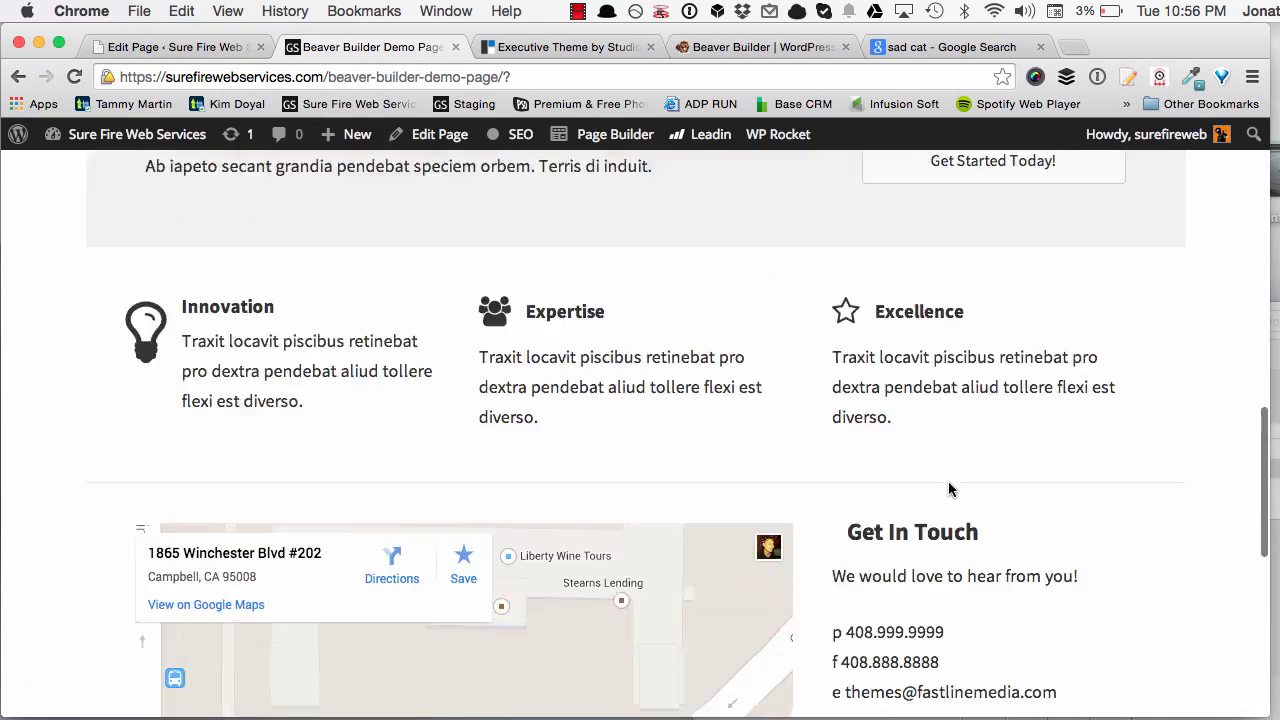
{"action": "scroll", "coordinate": [948, 489], "scroll_direction": "down", "scroll_amount": 20}
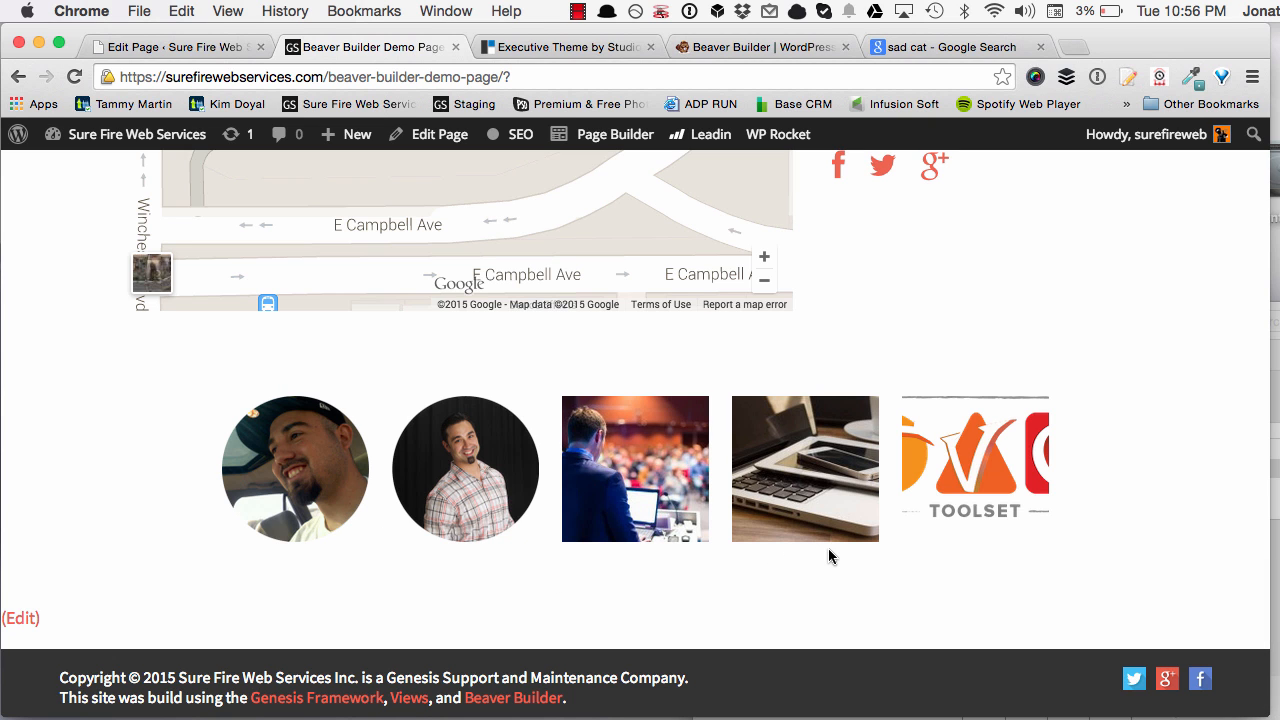
{"action": "scroll", "coordinate": [828, 549], "scroll_direction": "up", "scroll_amount": 20}
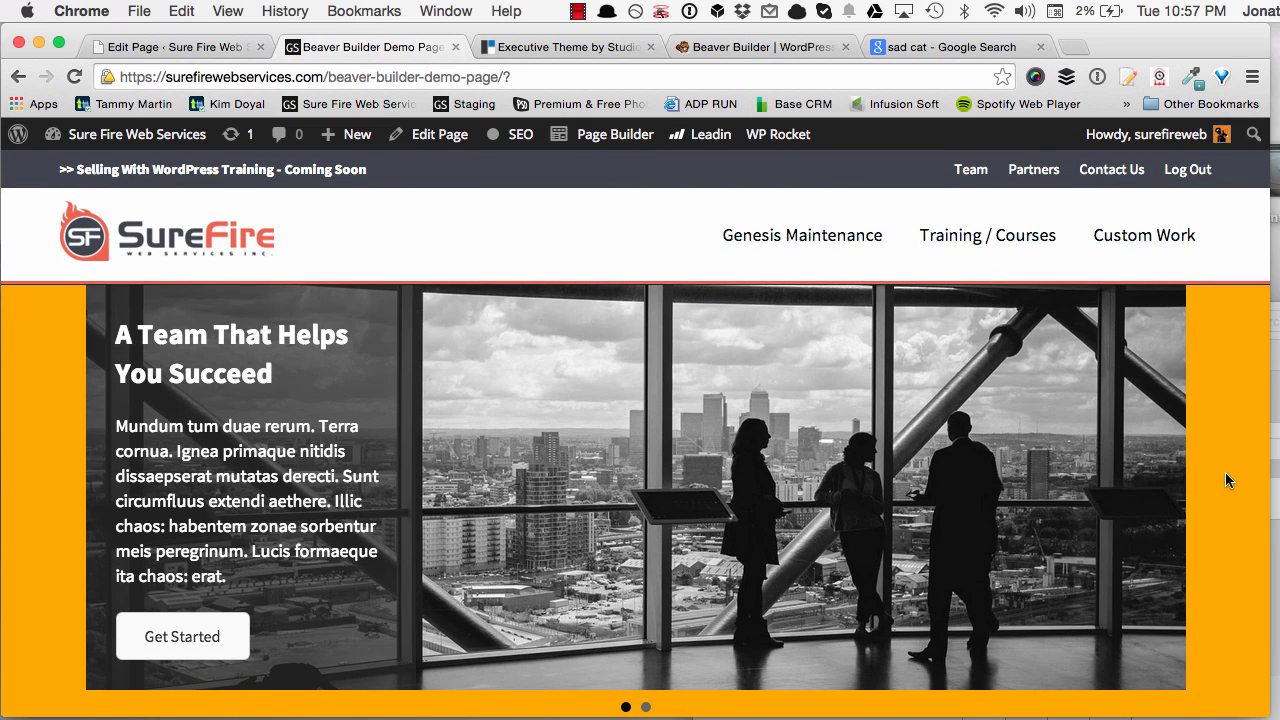
{"action": "scroll", "coordinate": [1124, 367], "scroll_direction": "down", "scroll_amount": 1}
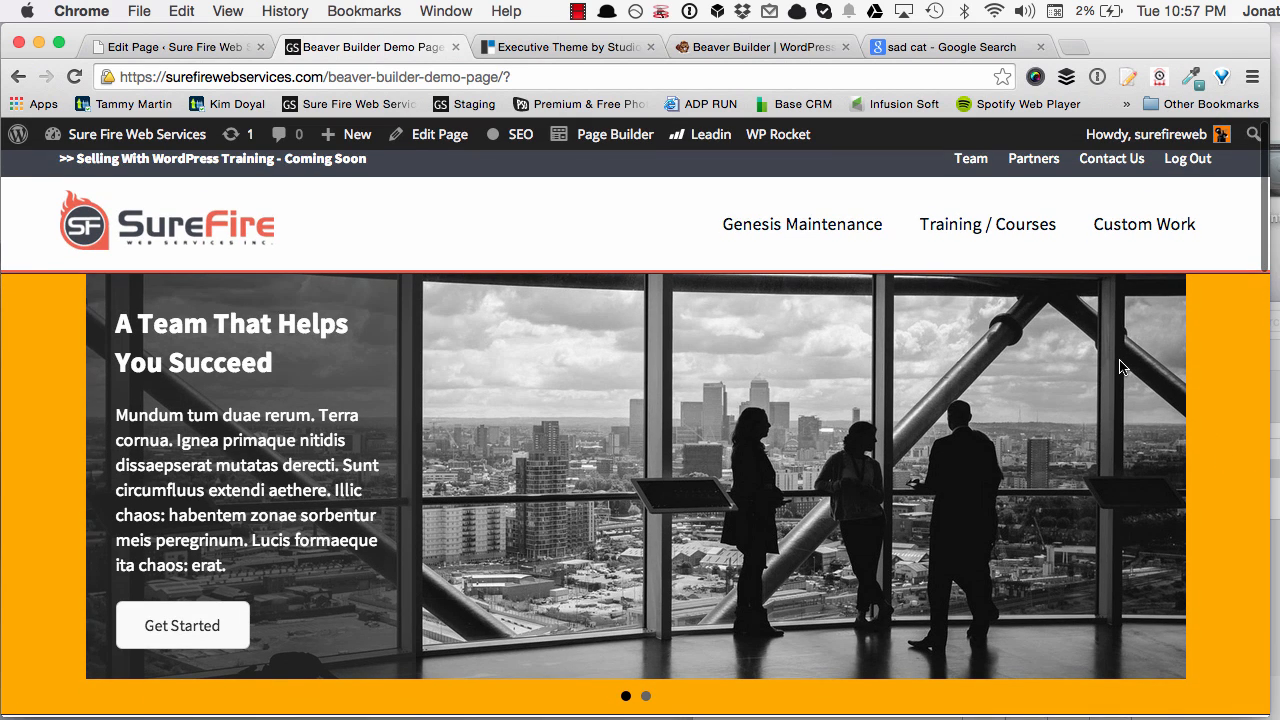
Reopen the page in Page Builder and add an Icon module below the photo gallery
{"action": "left_click", "coordinate": [598, 144]}
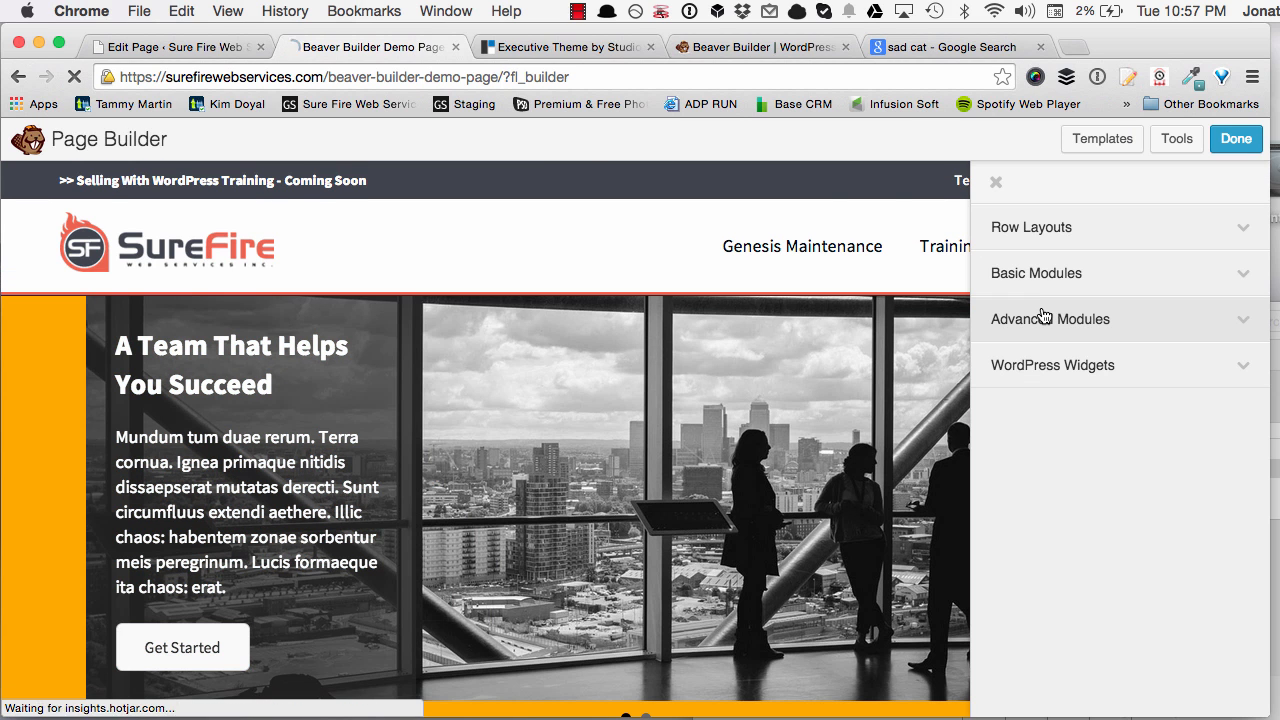
{"action": "left_click", "coordinate": [994, 320]}
{"action": "scroll", "coordinate": [786, 400], "scroll_direction": "down", "scroll_amount": 2}
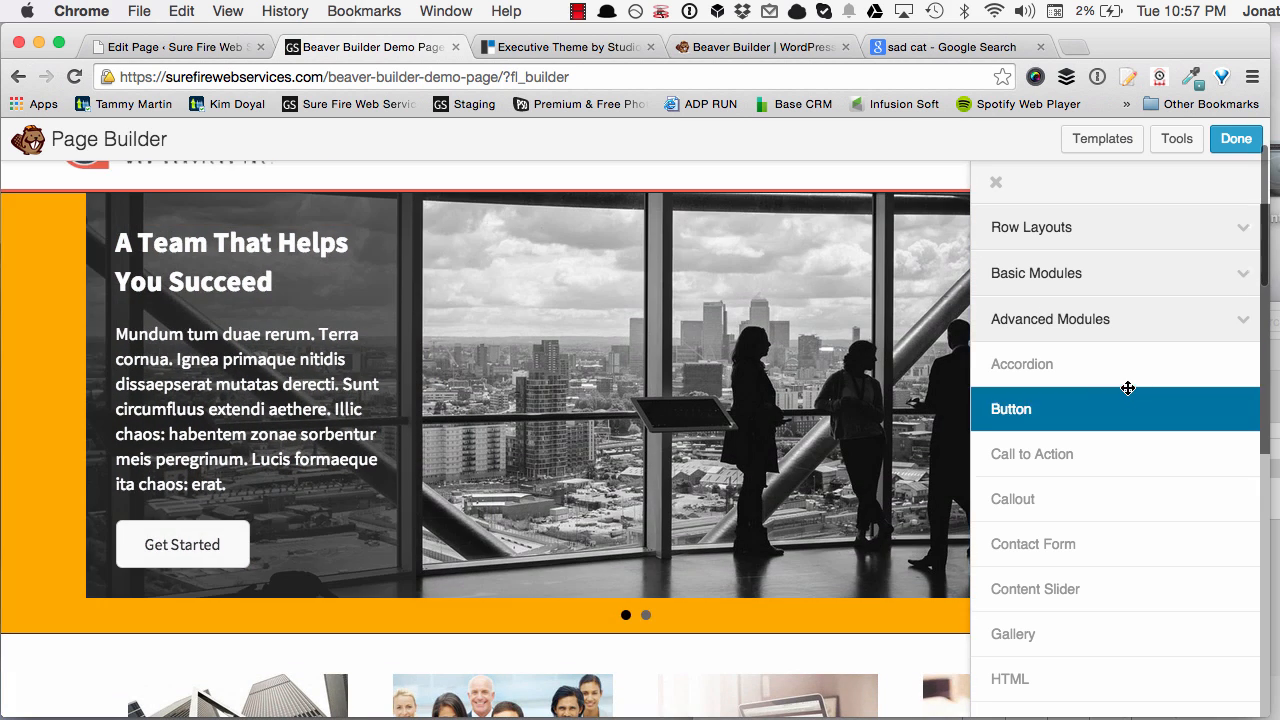
{"action": "scroll", "coordinate": [1128, 393], "scroll_direction": "down", "scroll_amount": 3}
{"action": "scroll", "coordinate": [1129, 394], "scroll_direction": "down", "scroll_amount": 1}
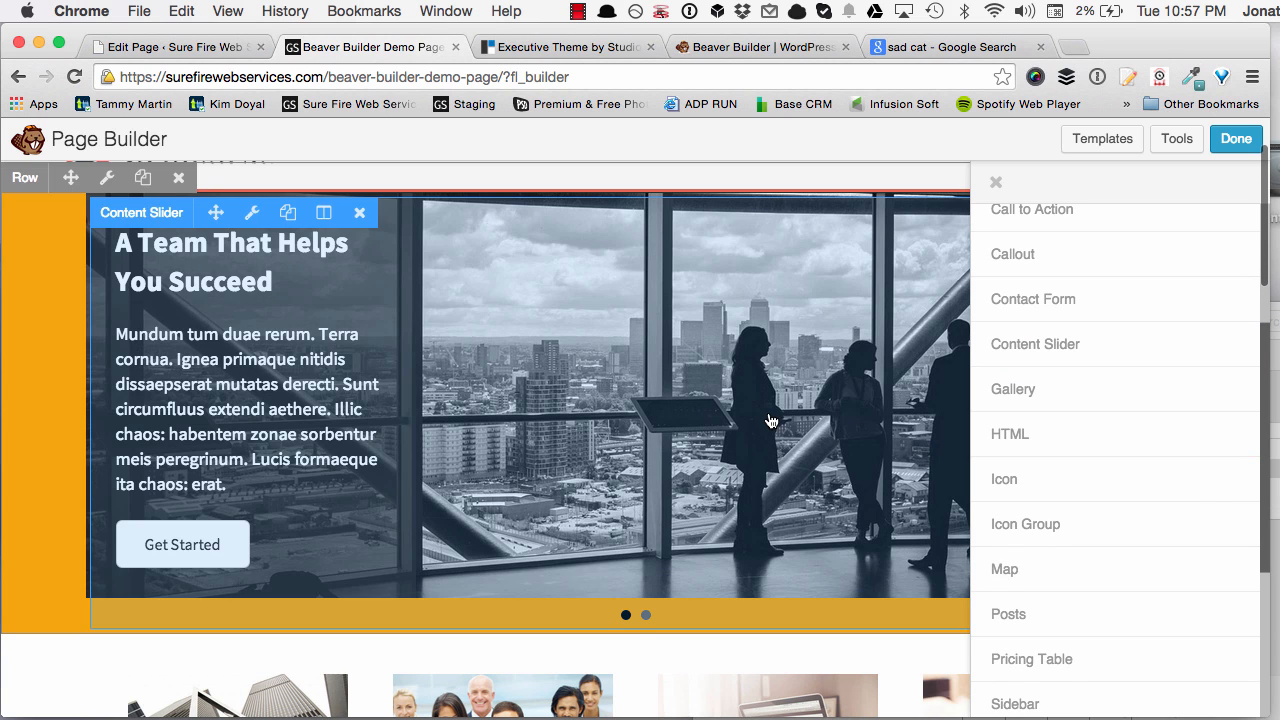
{"action": "scroll", "coordinate": [760, 410], "scroll_direction": "down", "scroll_amount": 3}
{"action": "scroll", "coordinate": [519, 407], "scroll_direction": "down", "scroll_amount": 2}
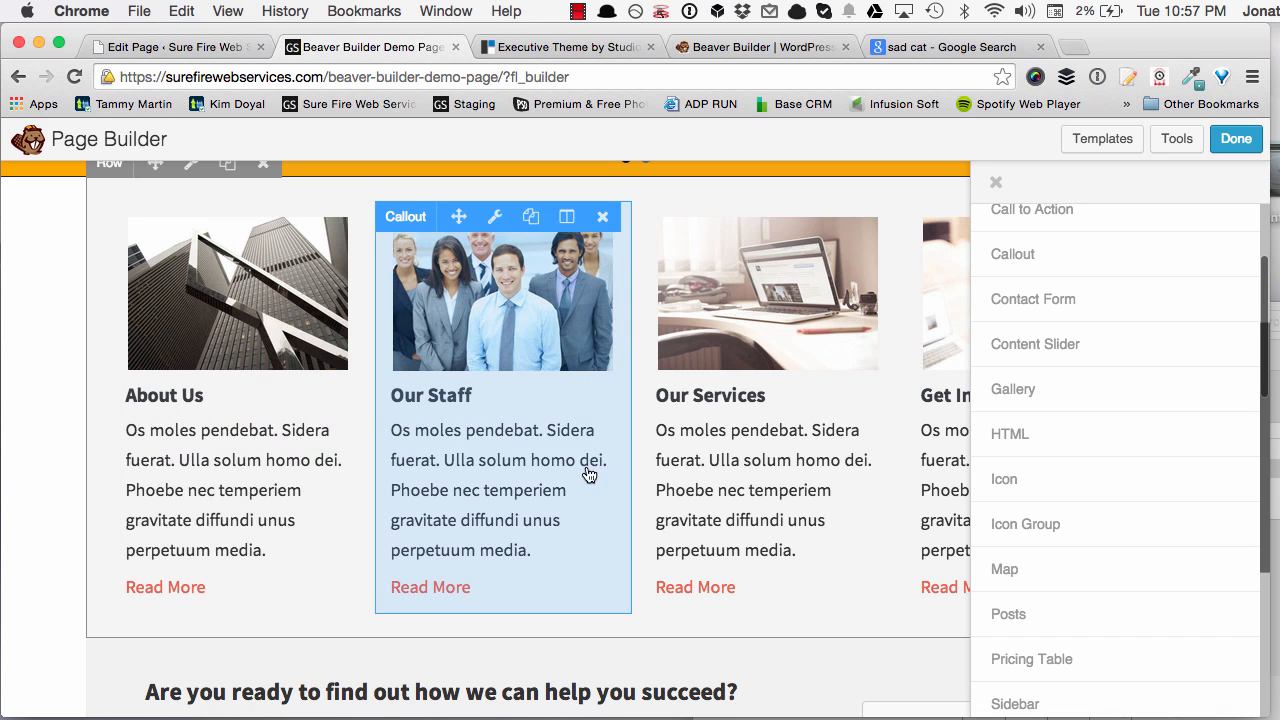
{"action": "scroll", "coordinate": [590, 480], "scroll_direction": "down", "scroll_amount": 2}
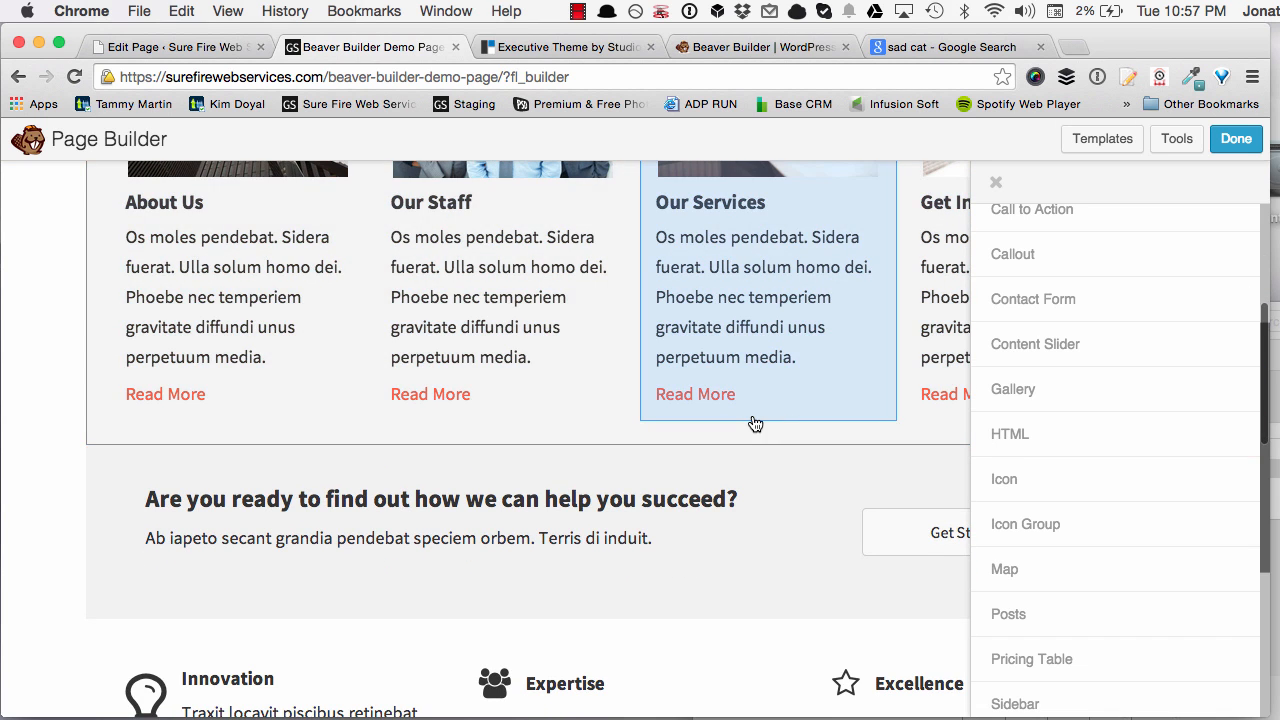
{"action": "scroll", "coordinate": [752, 423], "scroll_direction": "down", "scroll_amount": 5}
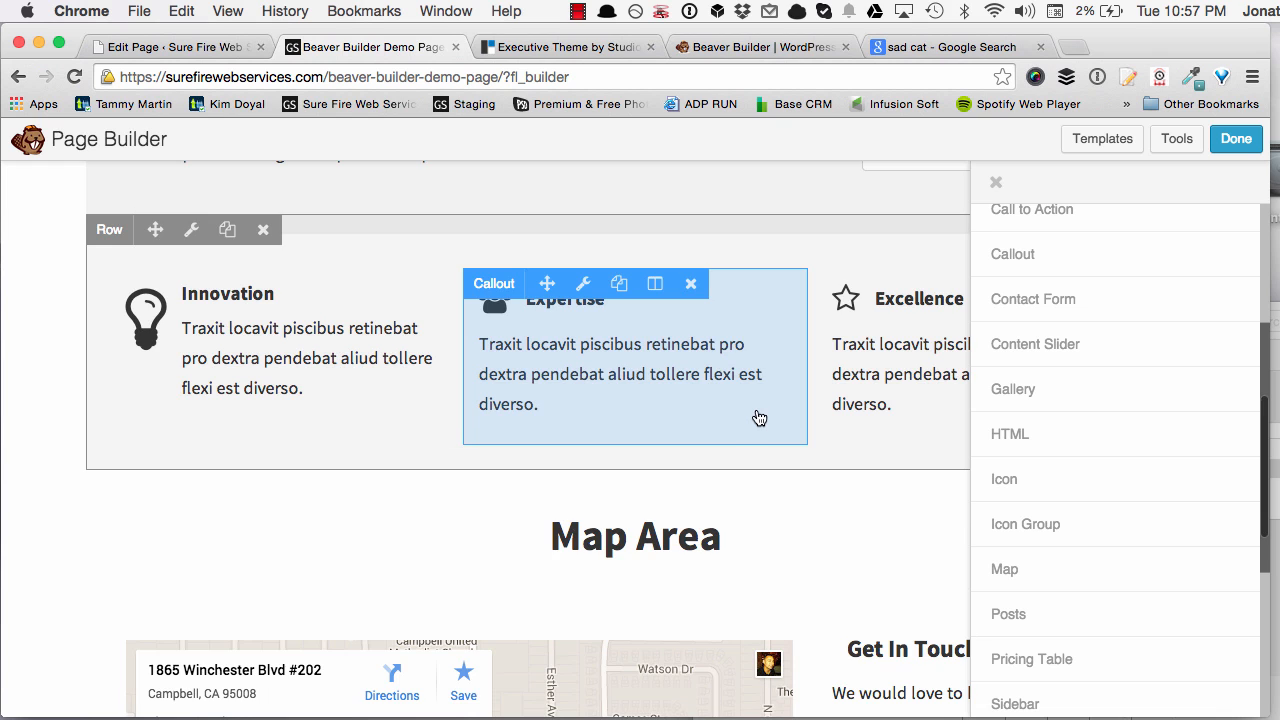
{"action": "scroll", "coordinate": [755, 424], "scroll_direction": "down", "scroll_amount": 2}
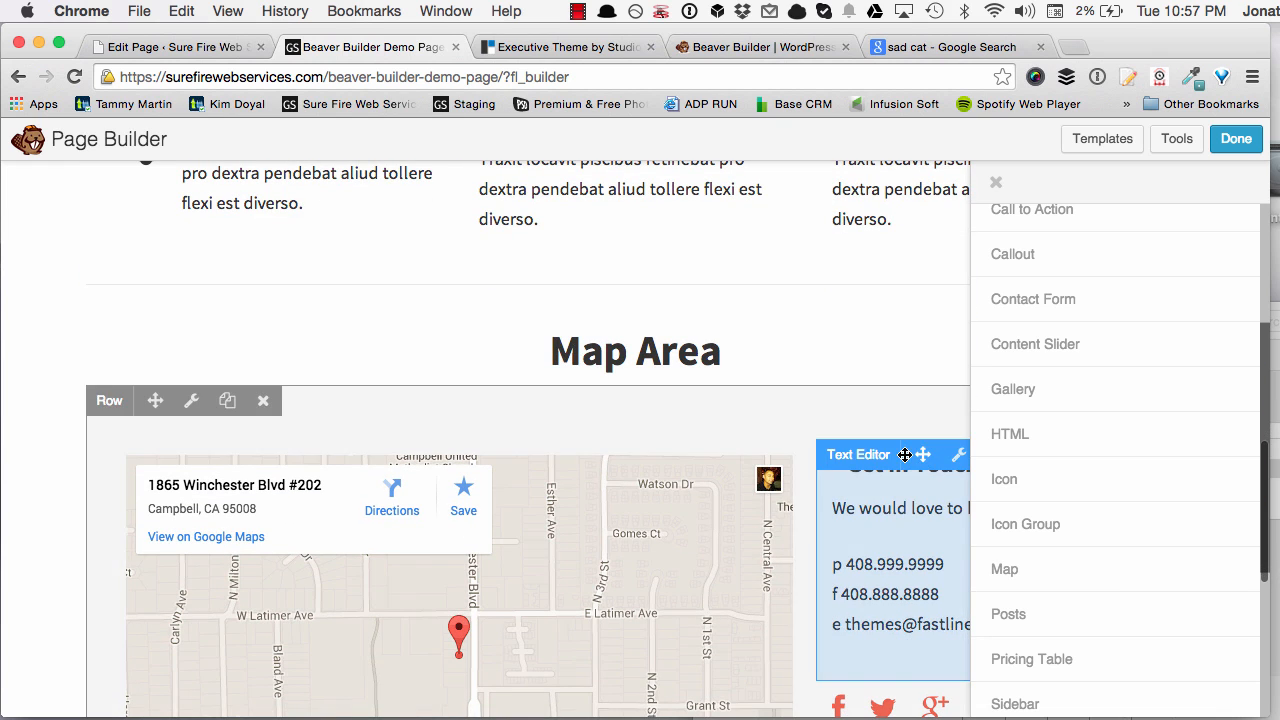
{"action": "scroll", "coordinate": [903, 452], "scroll_direction": "down", "scroll_amount": 6}
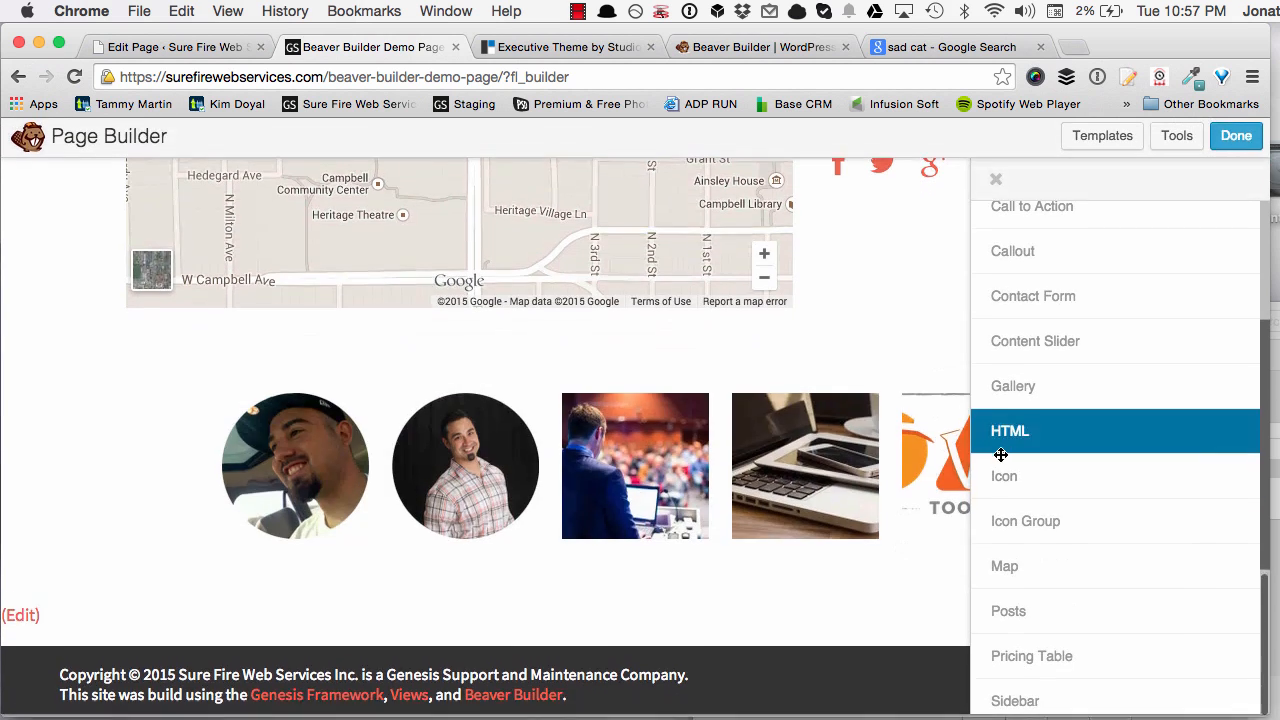
{"action": "left_click_drag", "start_coordinate": [1003, 476], "coordinate": [643, 645]}
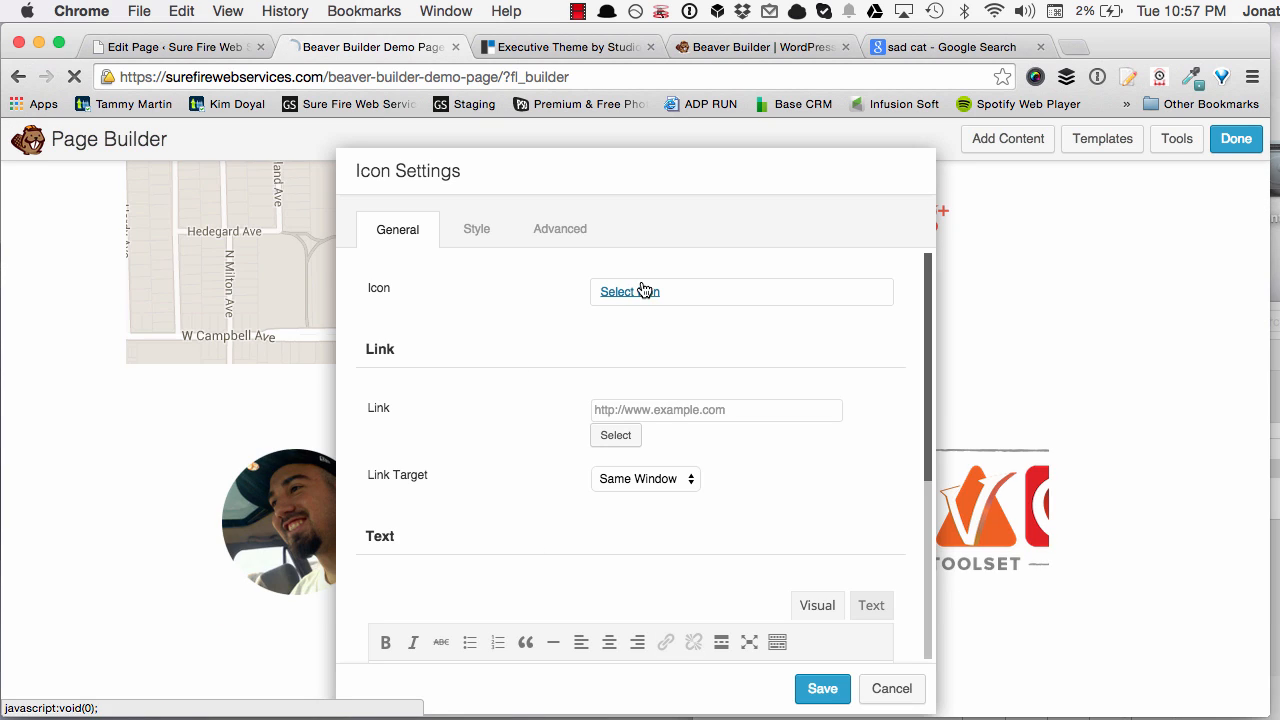
Give the Icon module the clock icon and the text "Let's Check The Time"
{"action": "left_click", "coordinate": [641, 292]}
{"action": "scroll", "coordinate": [543, 346], "scroll_direction": "down", "scroll_amount": 1}
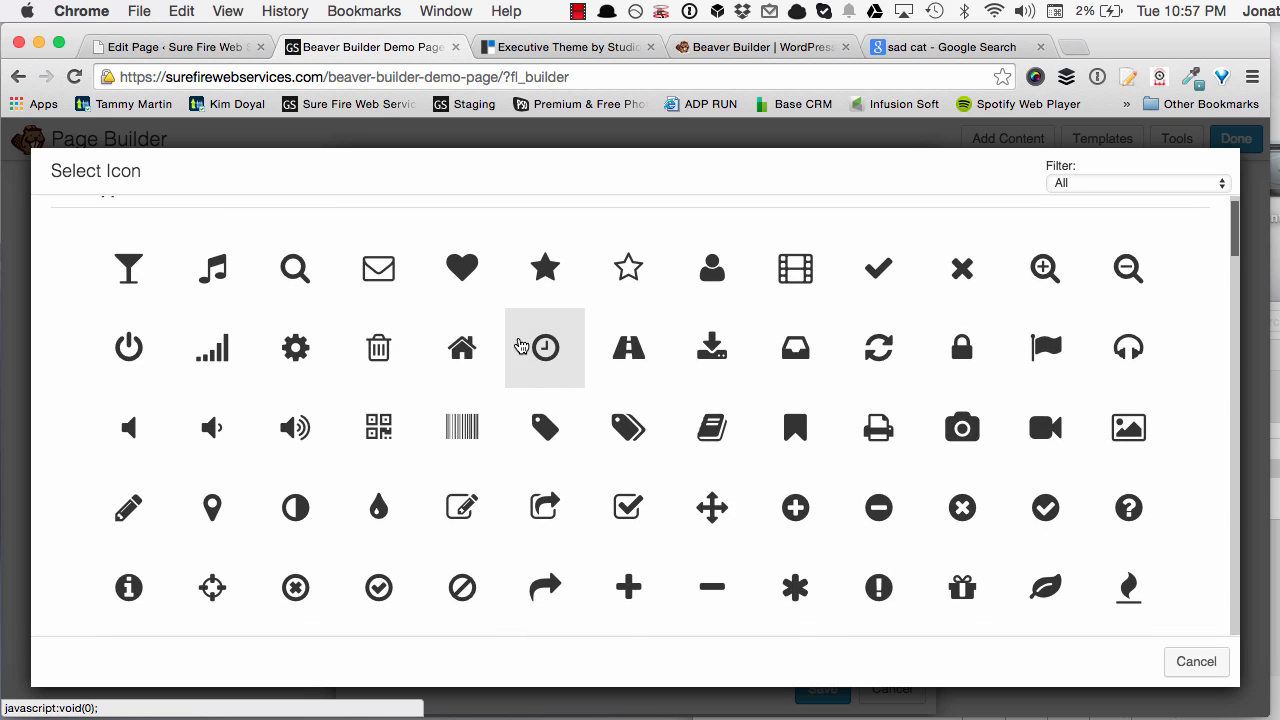
{"action": "left_click", "coordinate": [543, 346]}
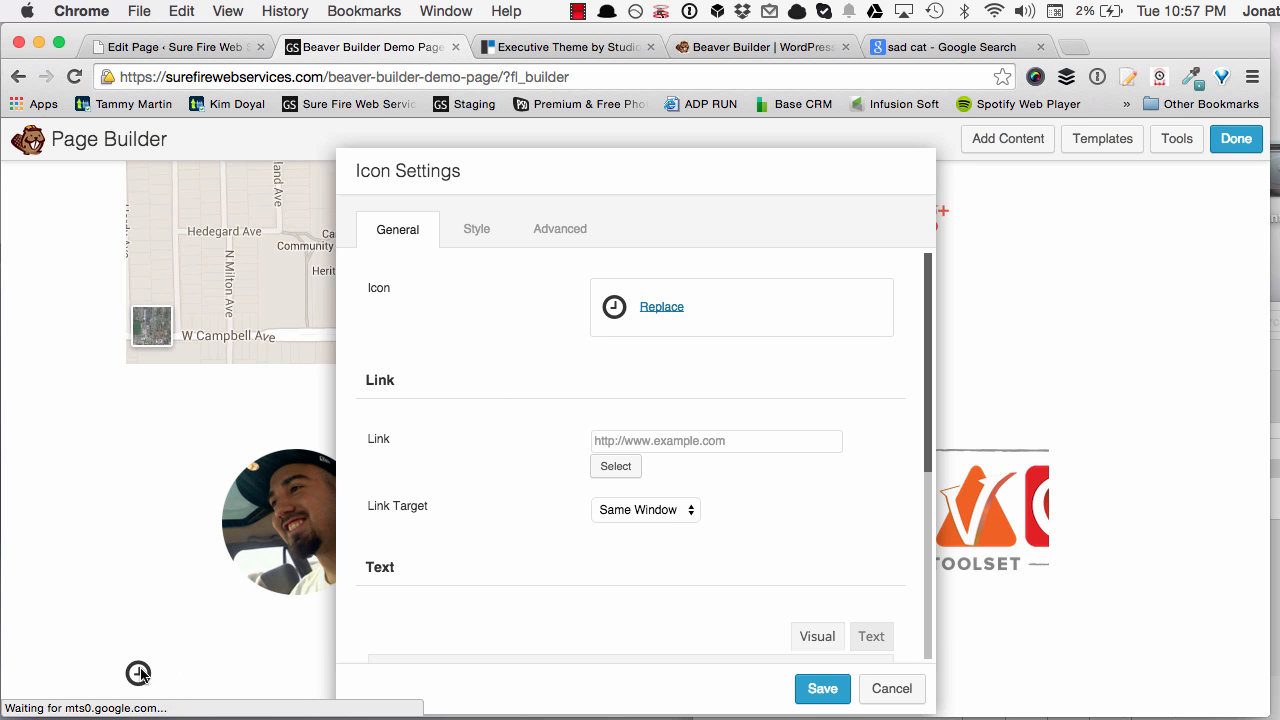
{"action": "scroll", "coordinate": [141, 569], "scroll_direction": "down", "scroll_amount": 2}
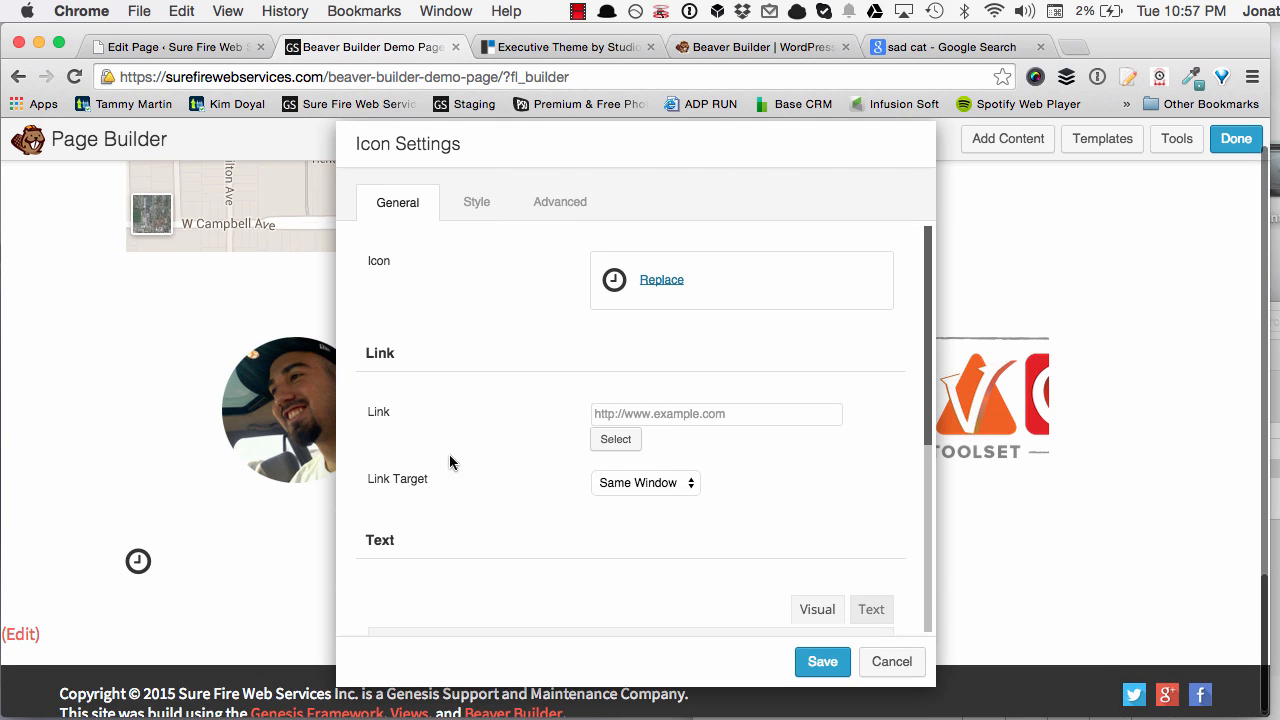
{"action": "scroll", "coordinate": [452, 455], "scroll_direction": "down", "scroll_amount": 1}
{"action": "scroll", "coordinate": [410, 475], "scroll_direction": "down", "scroll_amount": 2}
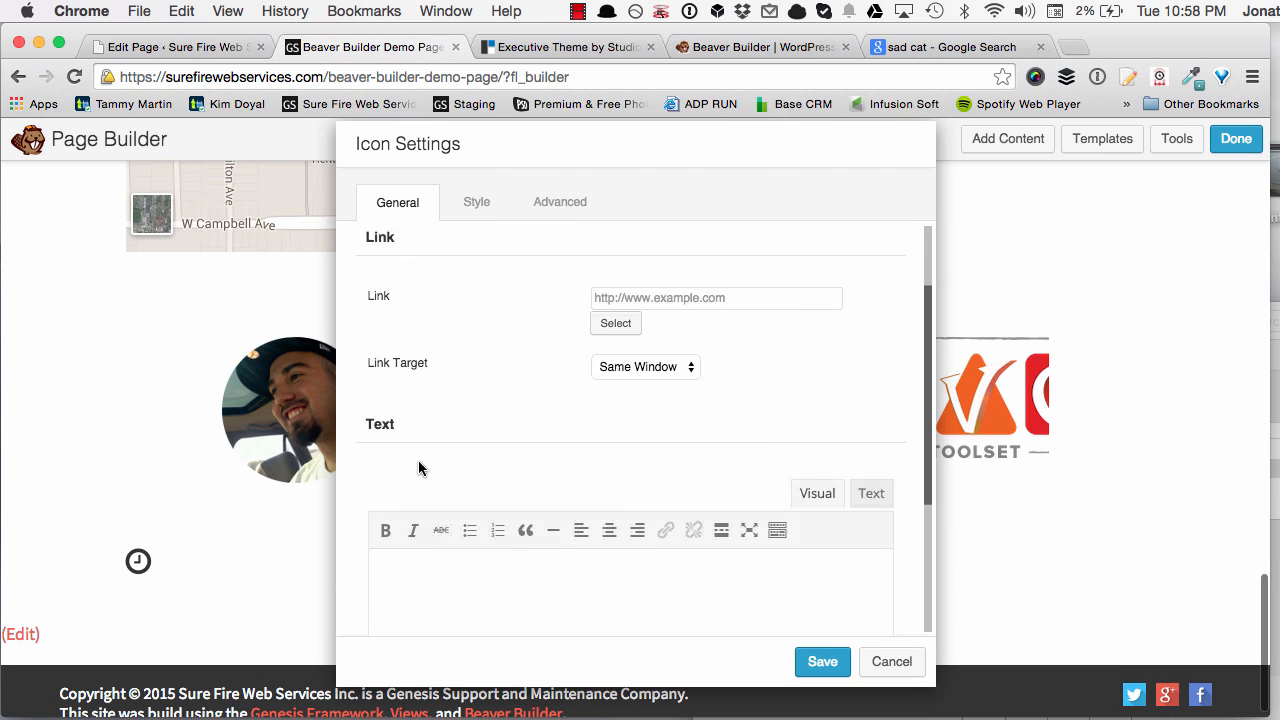
{"action": "left_click", "coordinate": [424, 557]}
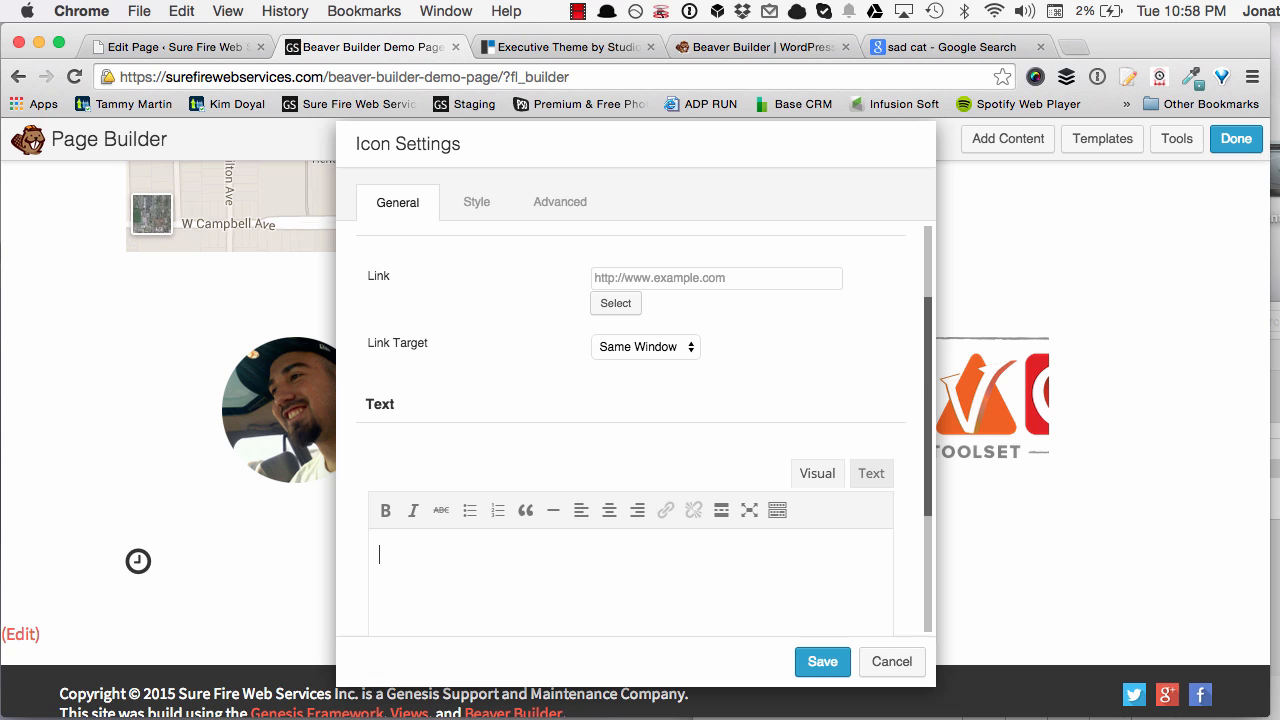
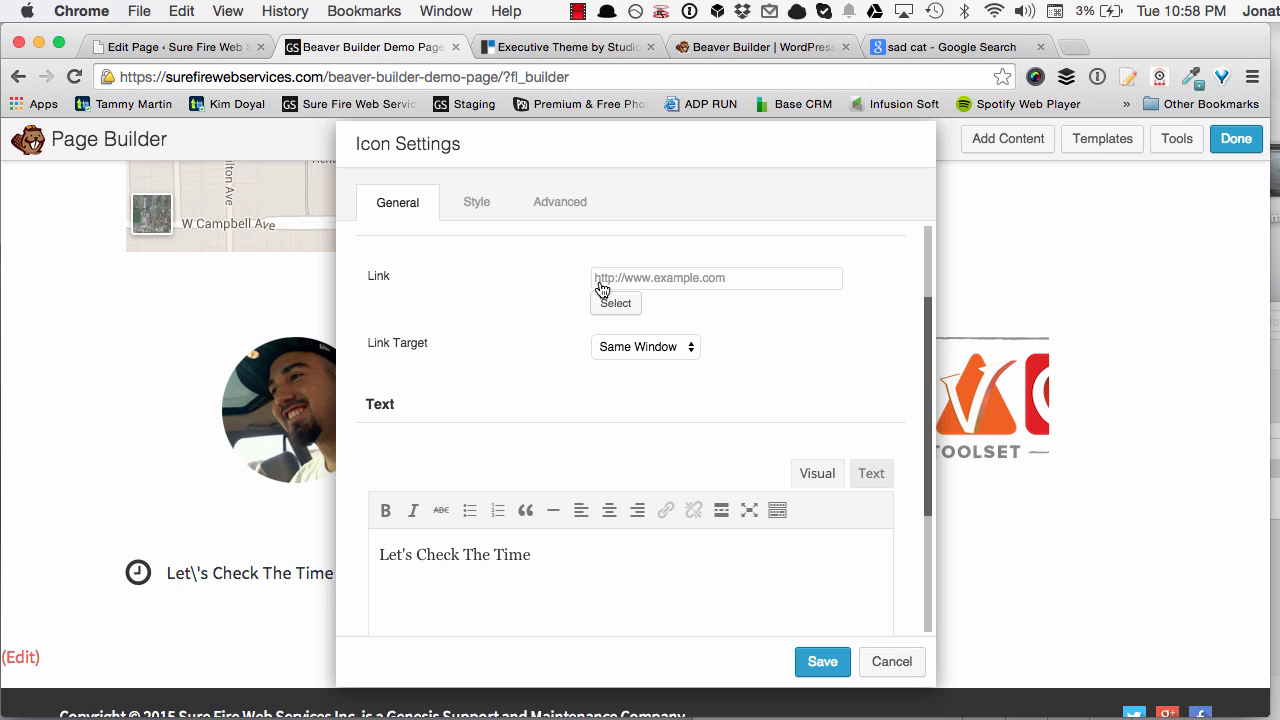
Review the Icon module's link, style, margin and animation settings, and save the module
{"action": "scroll", "coordinate": [547, 404], "scroll_direction": "down", "scroll_amount": 2}
{"action": "scroll", "coordinate": [534, 417], "scroll_direction": "up", "scroll_amount": 2}
{"action": "scroll", "coordinate": [534, 417], "scroll_direction": "down", "scroll_amount": 2}
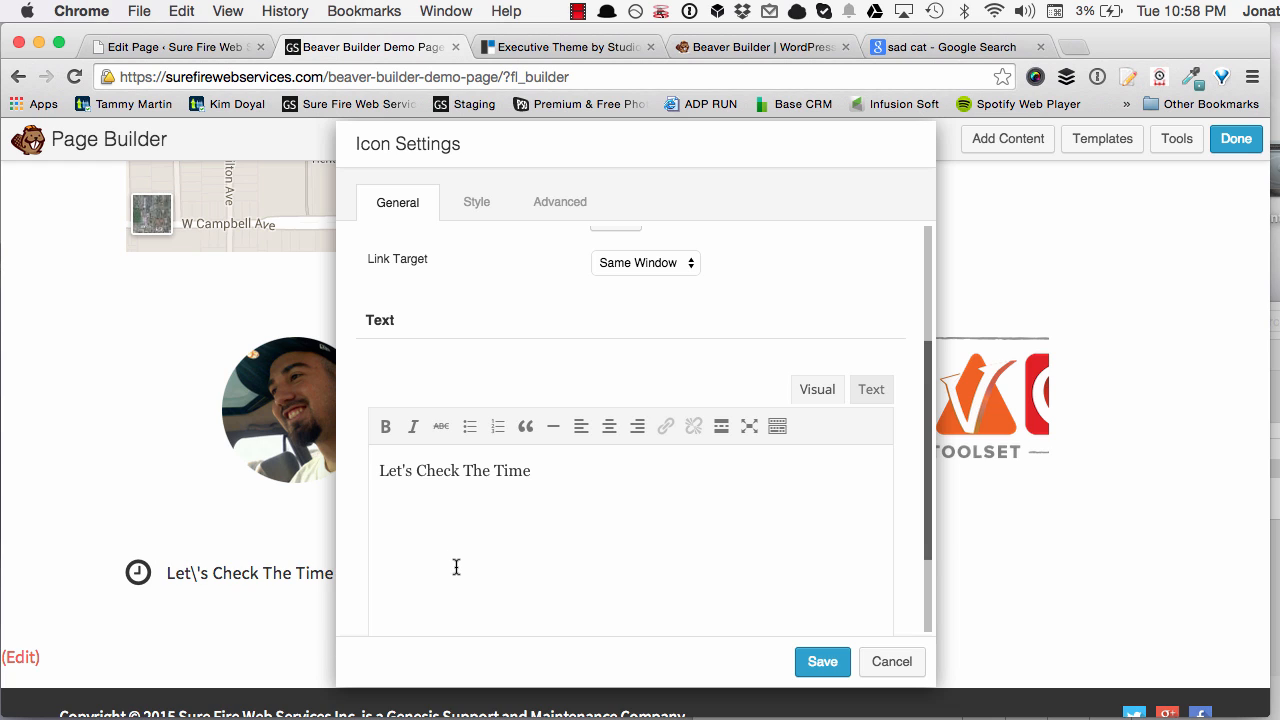
{"action": "scroll", "coordinate": [632, 530], "scroll_direction": "down", "scroll_amount": 3}
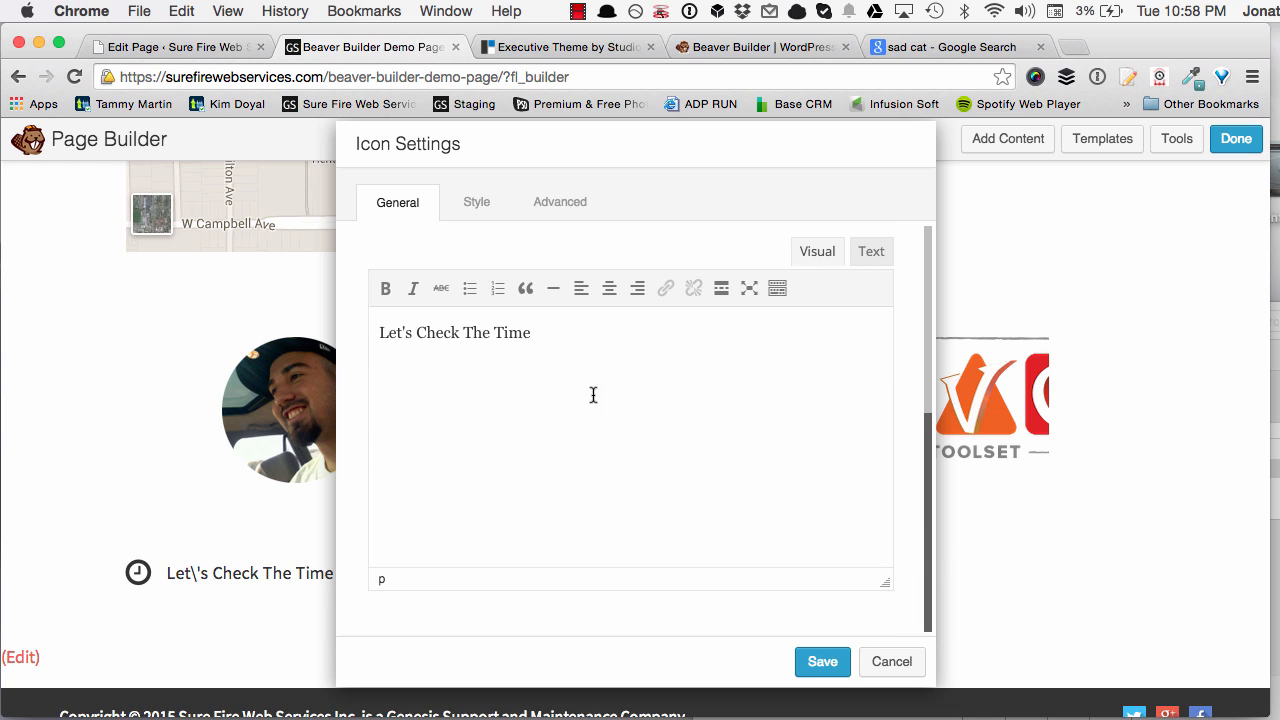
{"action": "scroll", "coordinate": [585, 391], "scroll_direction": "up", "scroll_amount": 4}
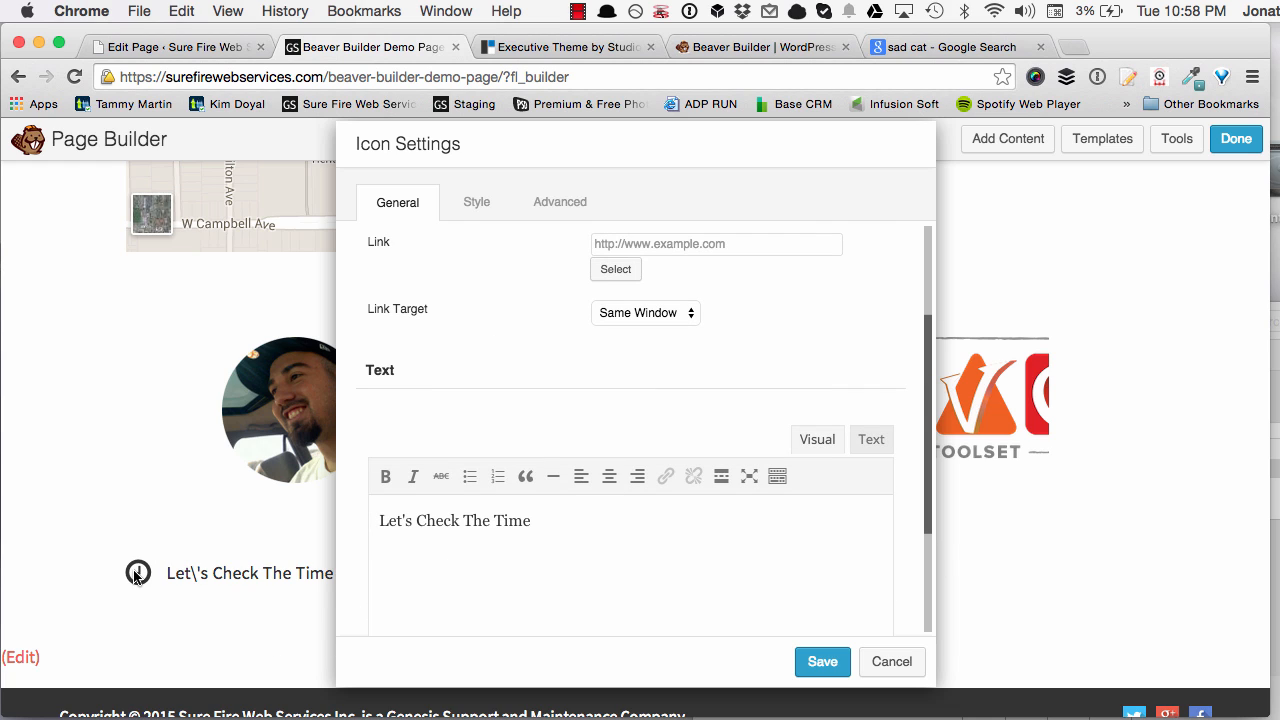
{"action": "left_click", "coordinate": [484, 207]}
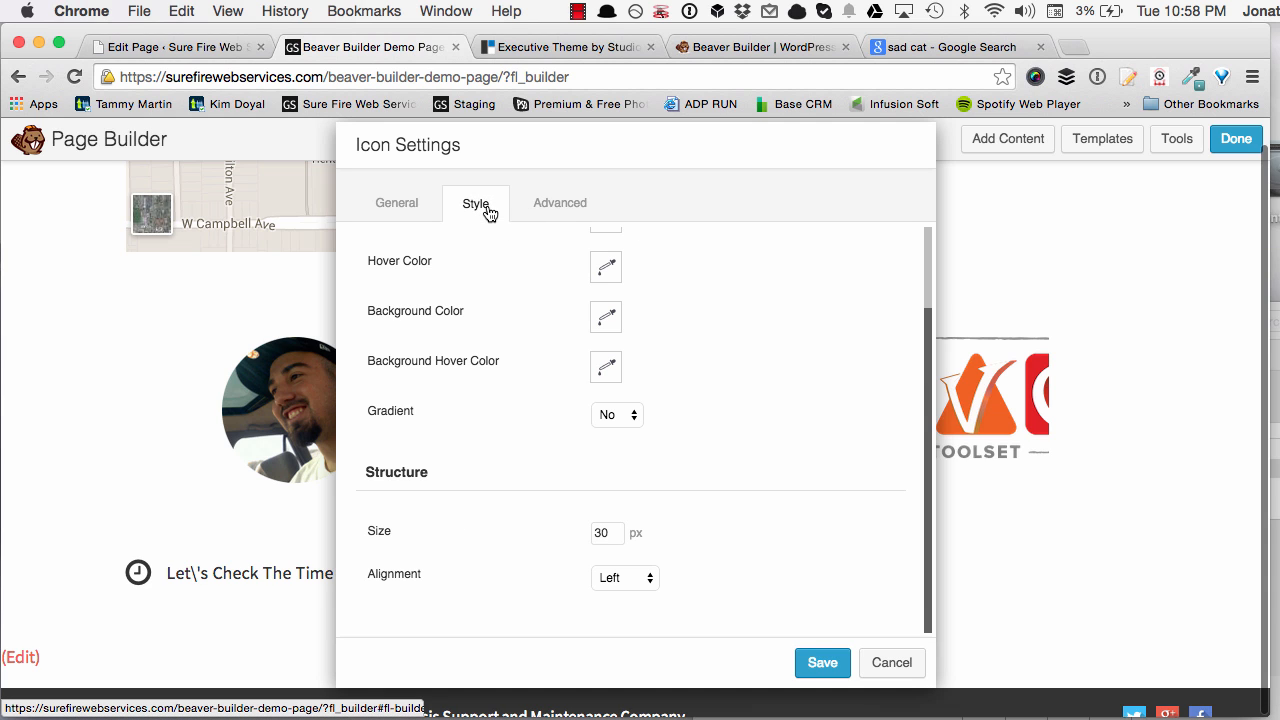
{"action": "scroll", "coordinate": [559, 286], "scroll_direction": "up", "scroll_amount": 2}
{"action": "scroll", "coordinate": [559, 286], "scroll_direction": "down", "scroll_amount": 2}
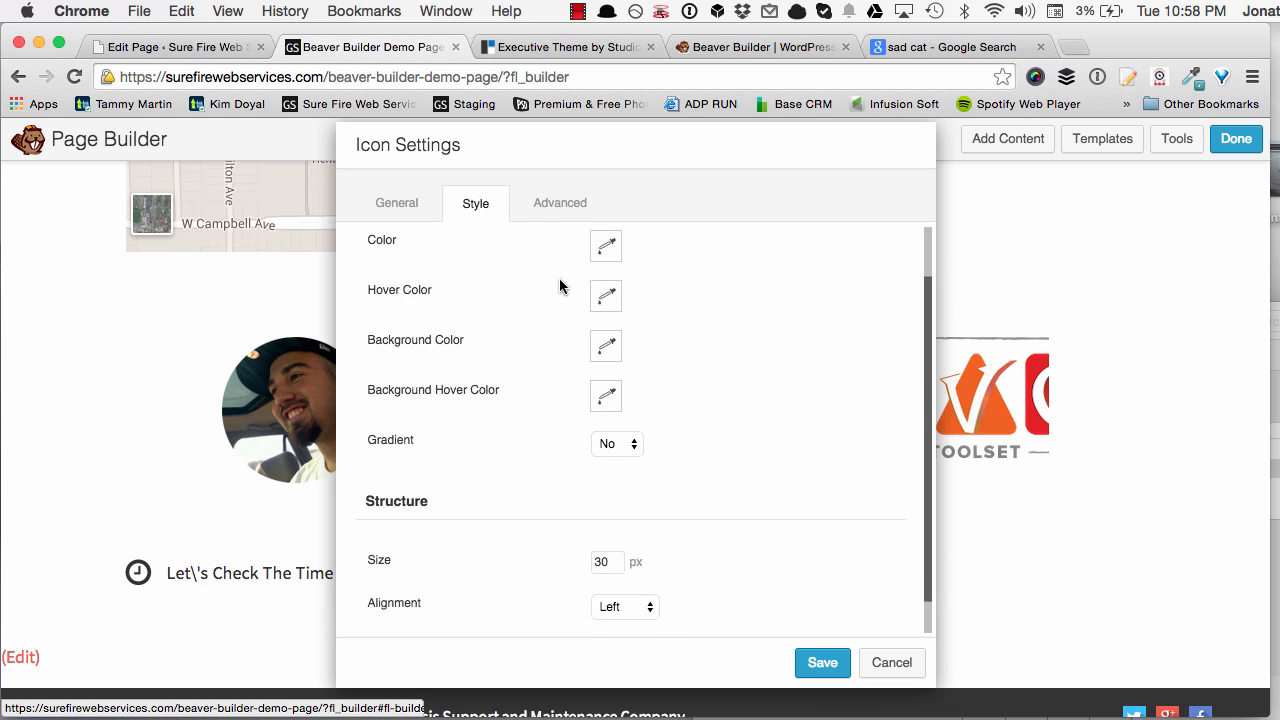
{"action": "scroll", "coordinate": [559, 286], "scroll_direction": "up", "scroll_amount": 2}
{"action": "left_click", "coordinate": [585, 205]}
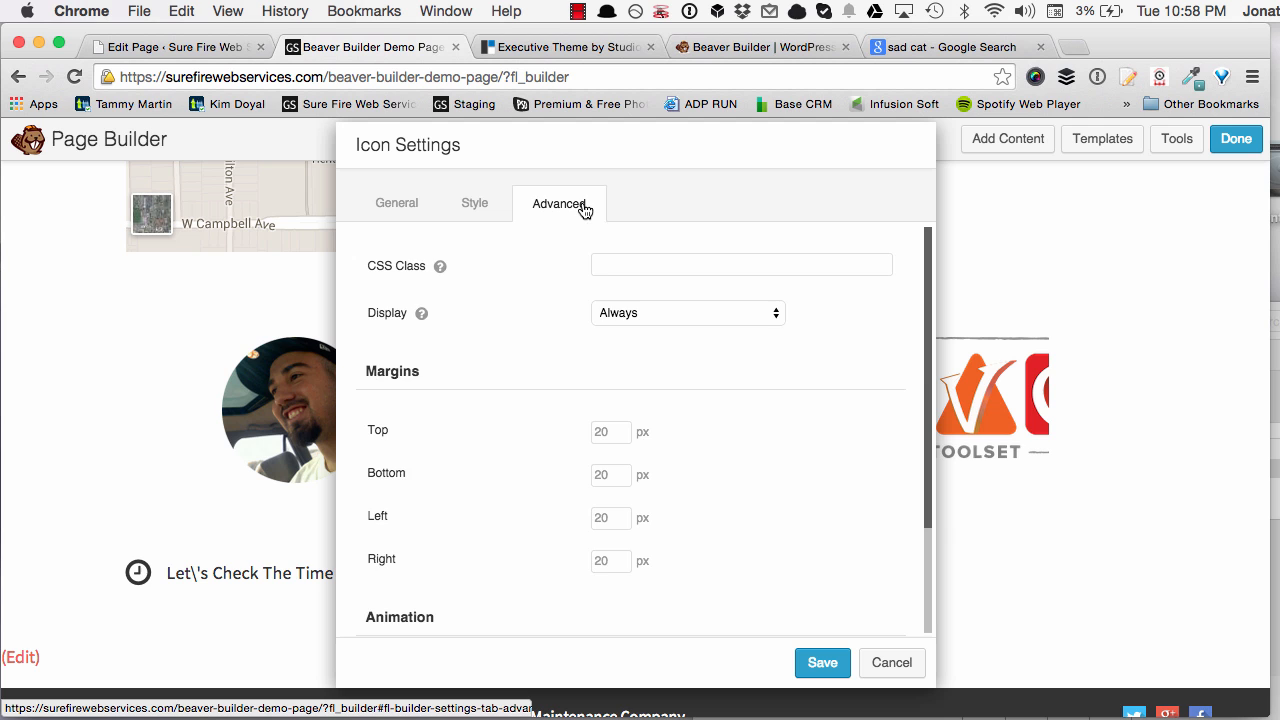
{"action": "scroll", "coordinate": [491, 346], "scroll_direction": "down", "scroll_amount": 3}
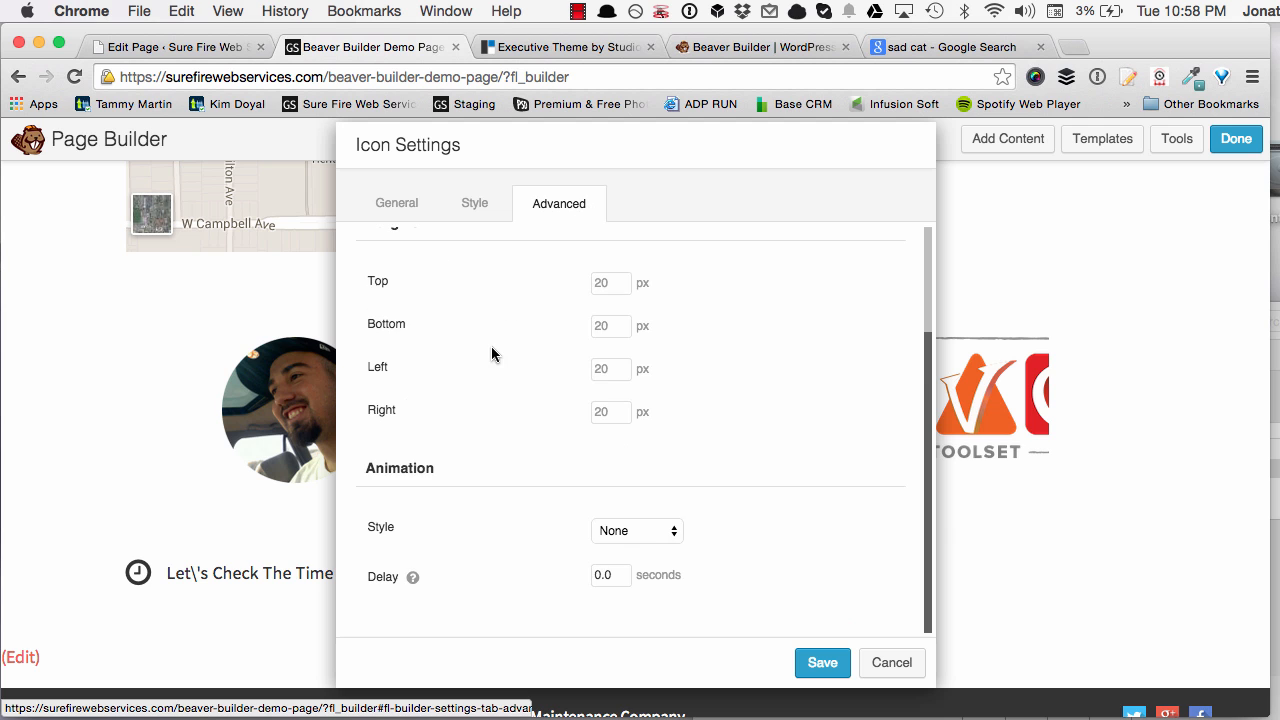
{"action": "left_click", "coordinate": [822, 662]}
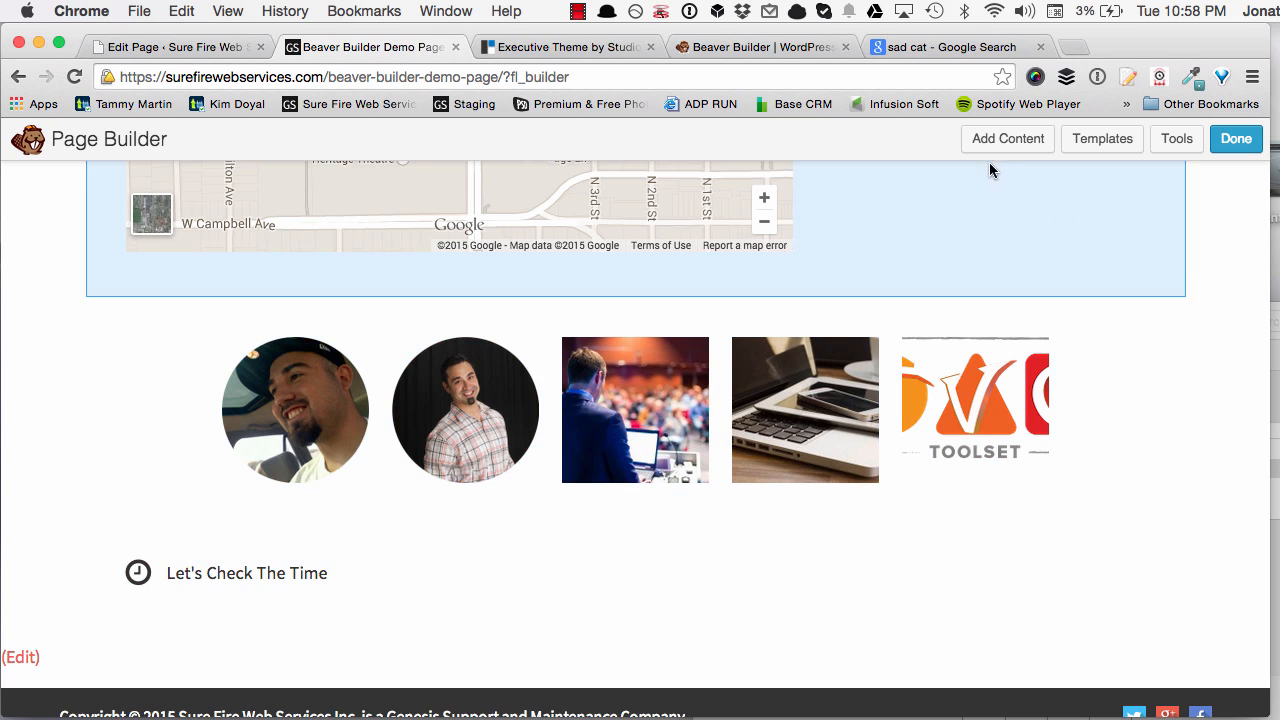
Add an Icon Group module below the "Let's Check The Time" icon
{"action": "left_click", "coordinate": [1008, 139]}
{"action": "left_click_drag", "start_coordinate": [1068, 521], "coordinate": [554, 636]}
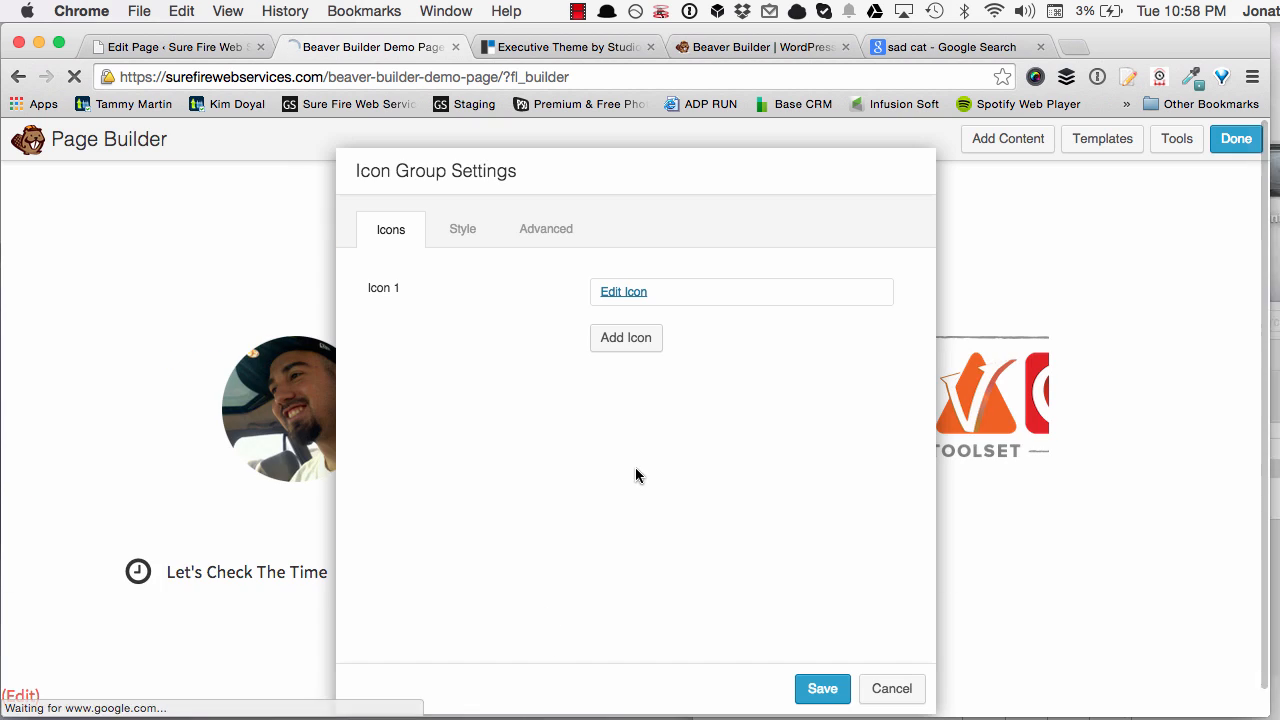
Add two more icon slots to the Icon Group and assign the heart icon to Icon 1
{"action": "left_click", "coordinate": [616, 338]}
{"action": "left_click", "coordinate": [616, 390]}
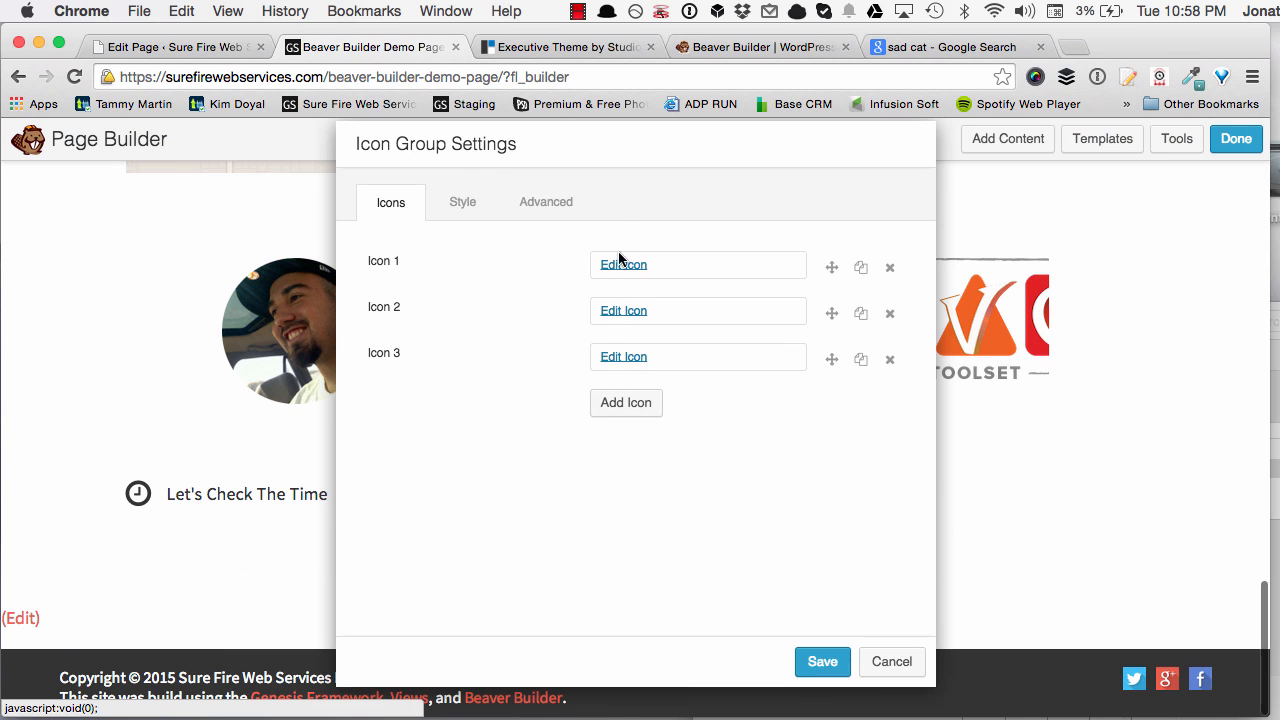
{"action": "left_click", "coordinate": [619, 260]}
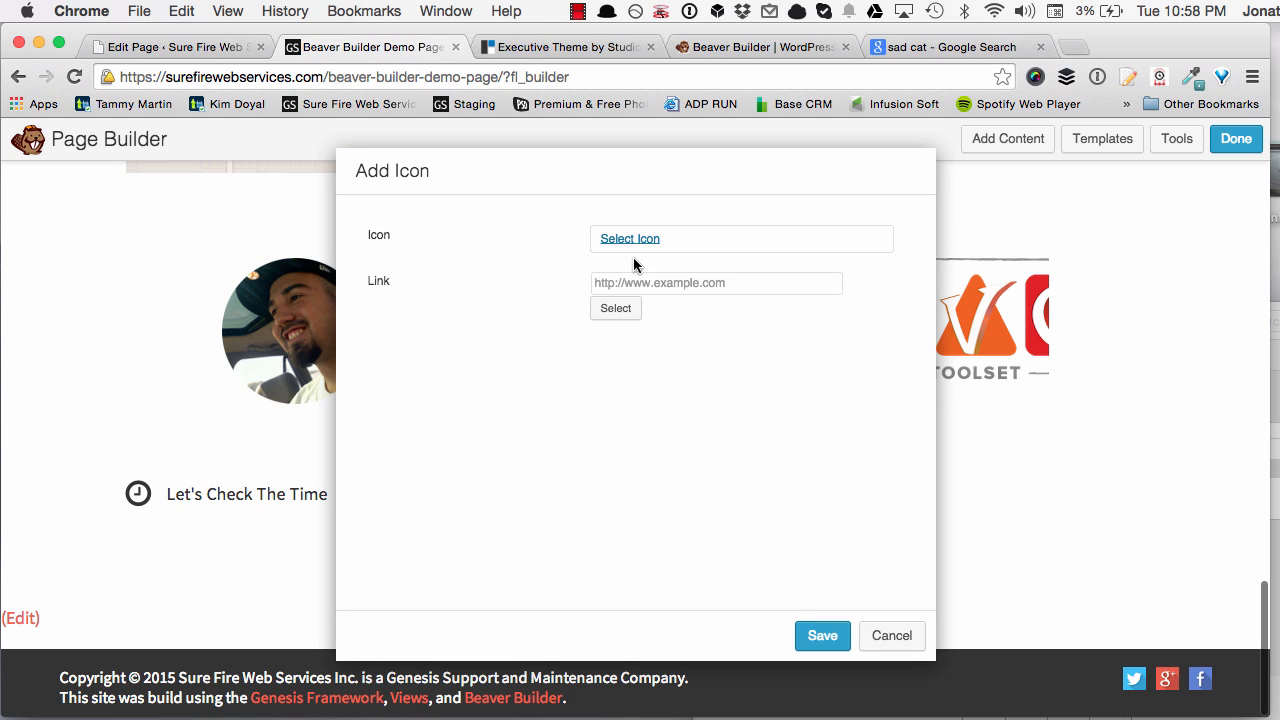
{"action": "left_click", "coordinate": [652, 241]}
{"action": "left_click", "coordinate": [463, 262]}
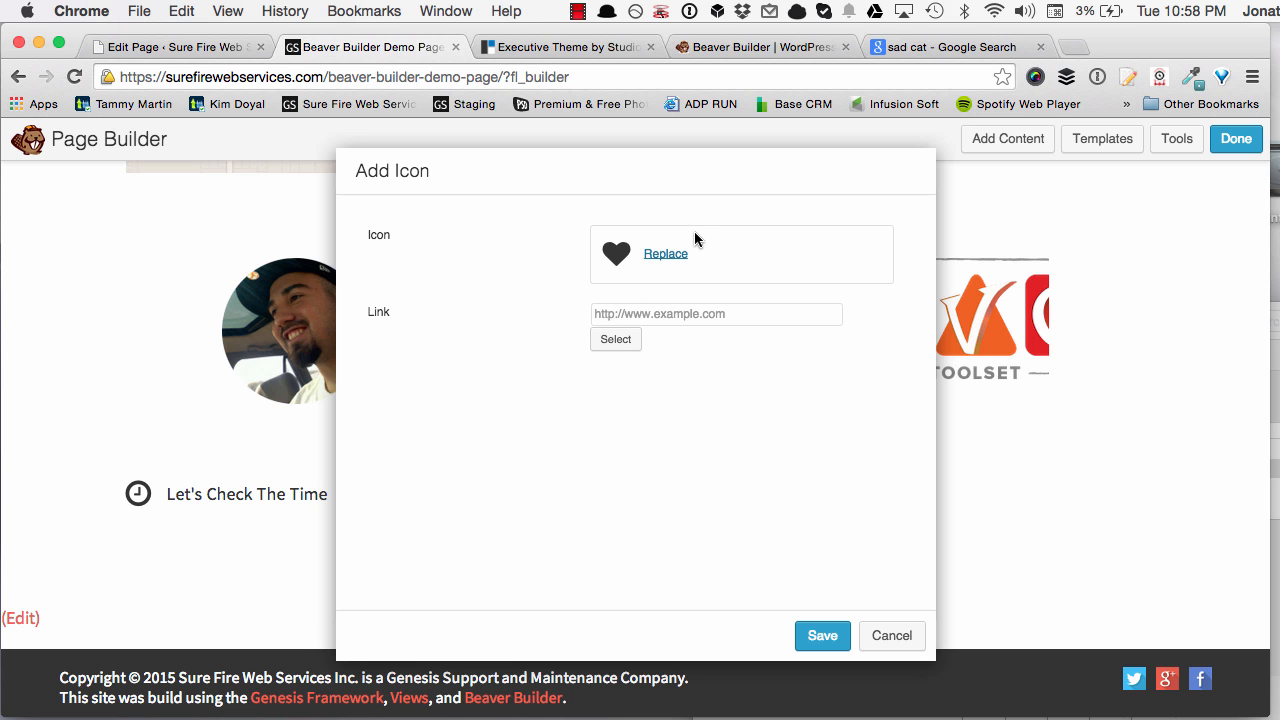
{"action": "left_click", "coordinate": [812, 636]}
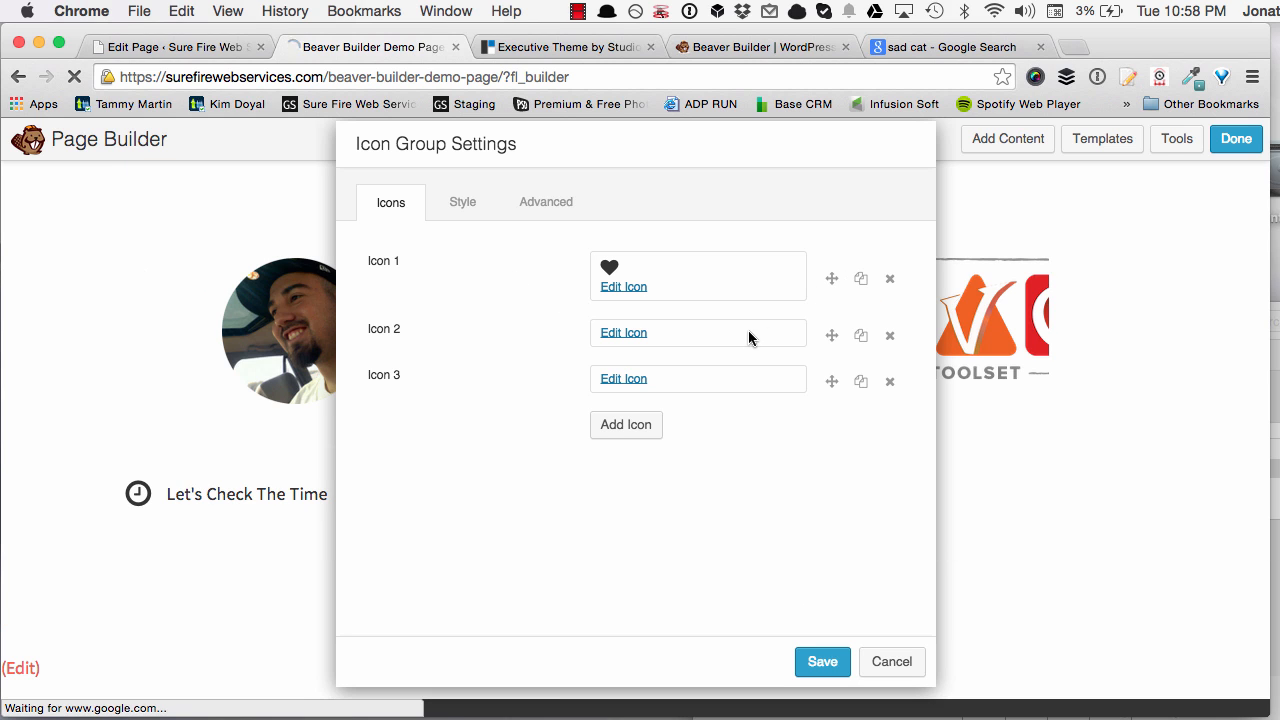
Assign the tag icon to Icon 2 of the Icon Group
{"action": "left_click", "coordinate": [628, 334]}
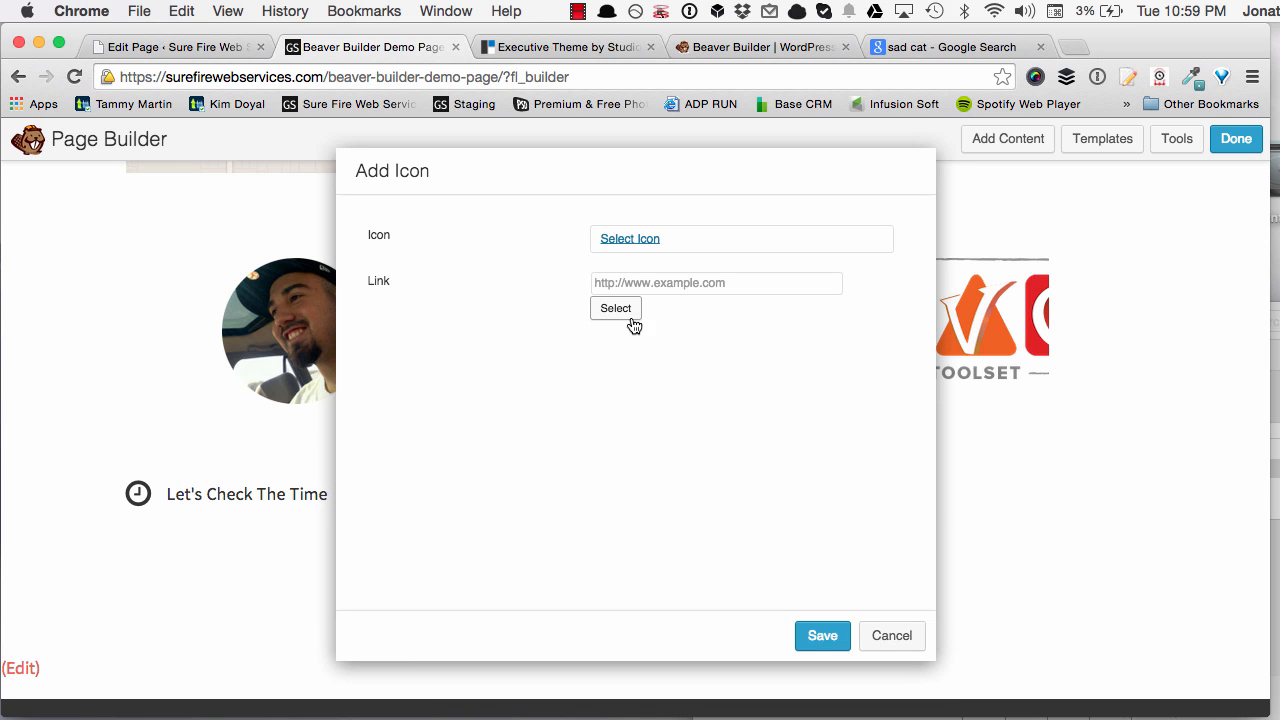
{"action": "left_click", "coordinate": [643, 243]}
{"action": "left_click", "coordinate": [543, 430]}
{"action": "left_click", "coordinate": [815, 638]}
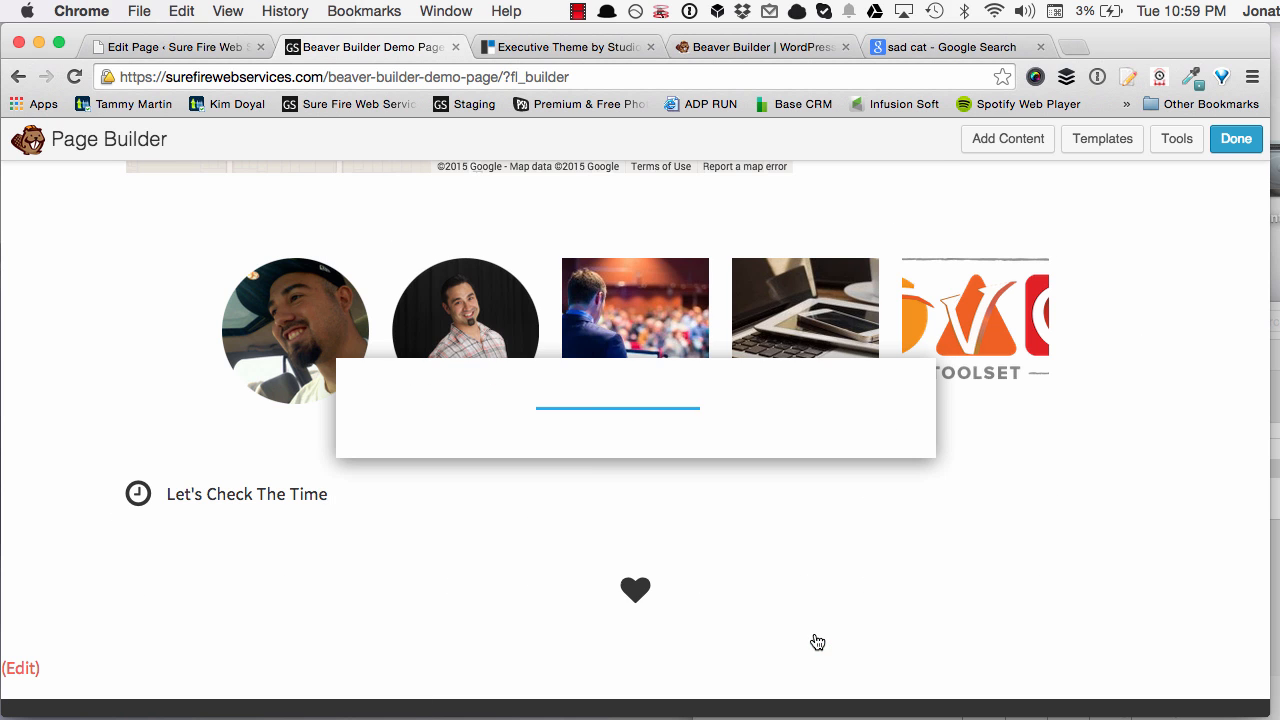
Assign the Stack Overflow icon from the Brand Icons to Icon 3 of the Icon Group
{"action": "left_click", "coordinate": [627, 401]}
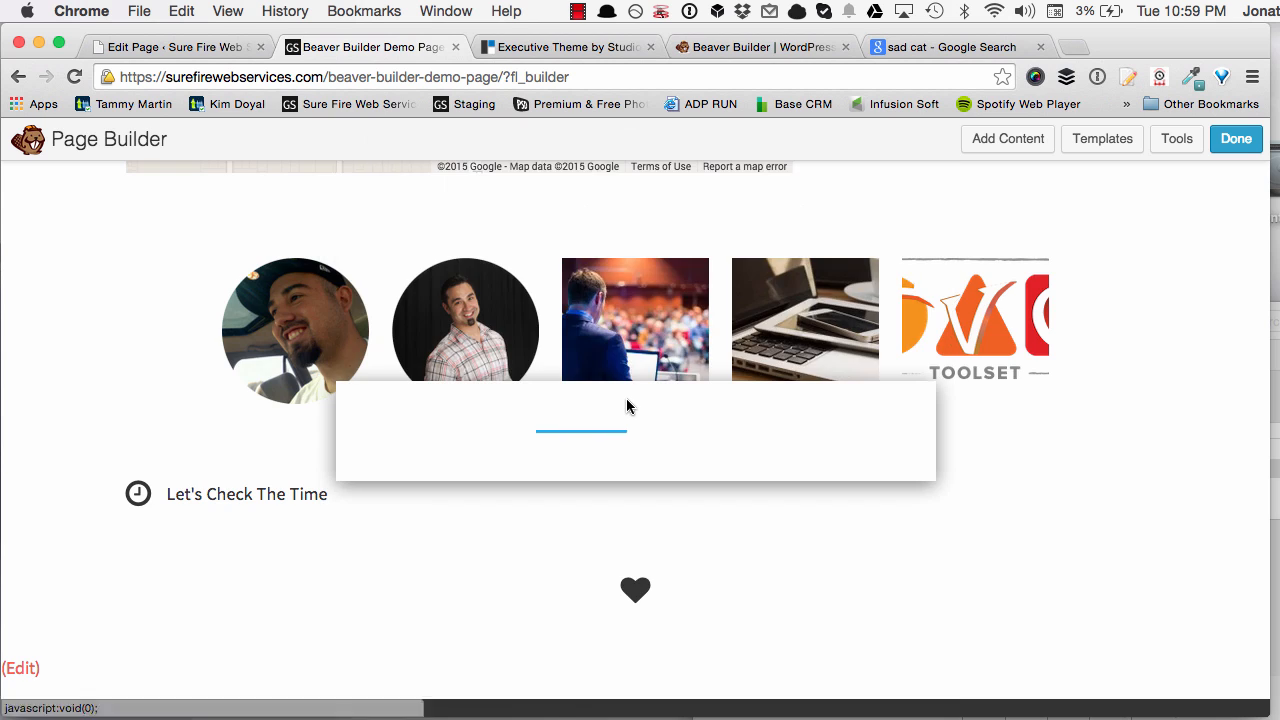
{"action": "left_click", "coordinate": [621, 240]}
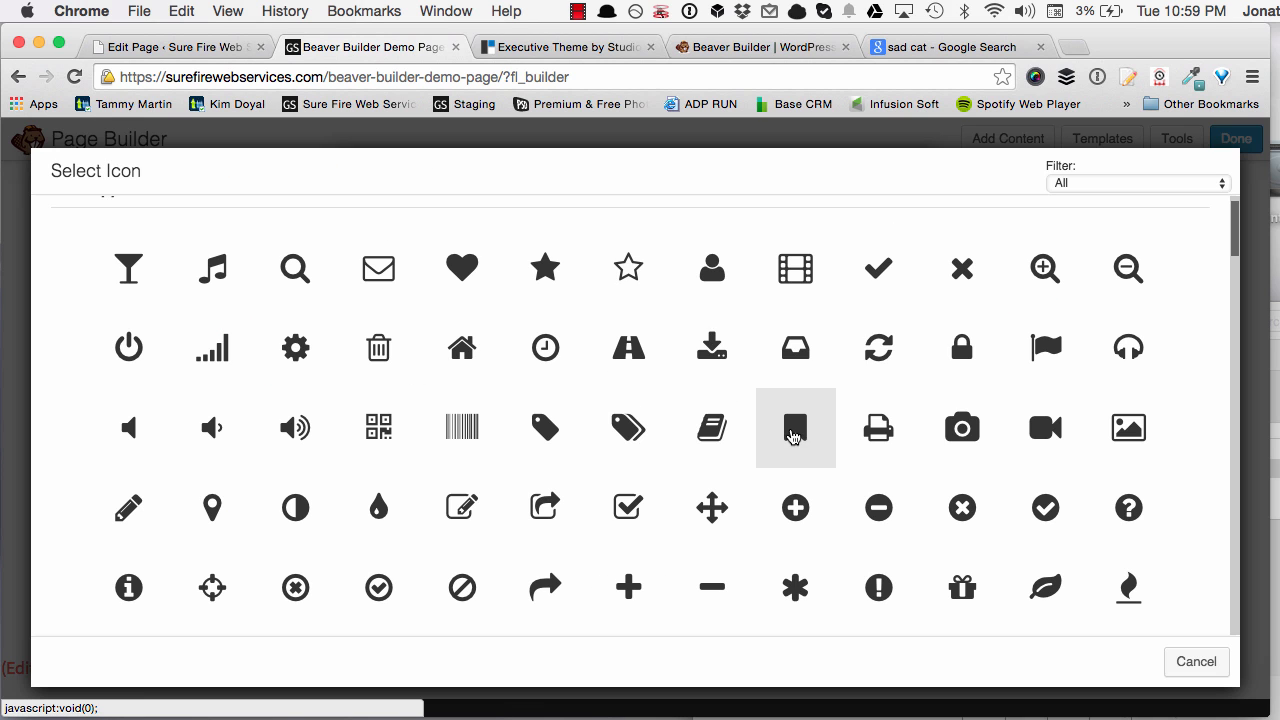
{"action": "scroll", "coordinate": [990, 396], "scroll_direction": "down", "scroll_amount": 10}
{"action": "scroll", "coordinate": [935, 400], "scroll_direction": "down", "scroll_amount": 2}
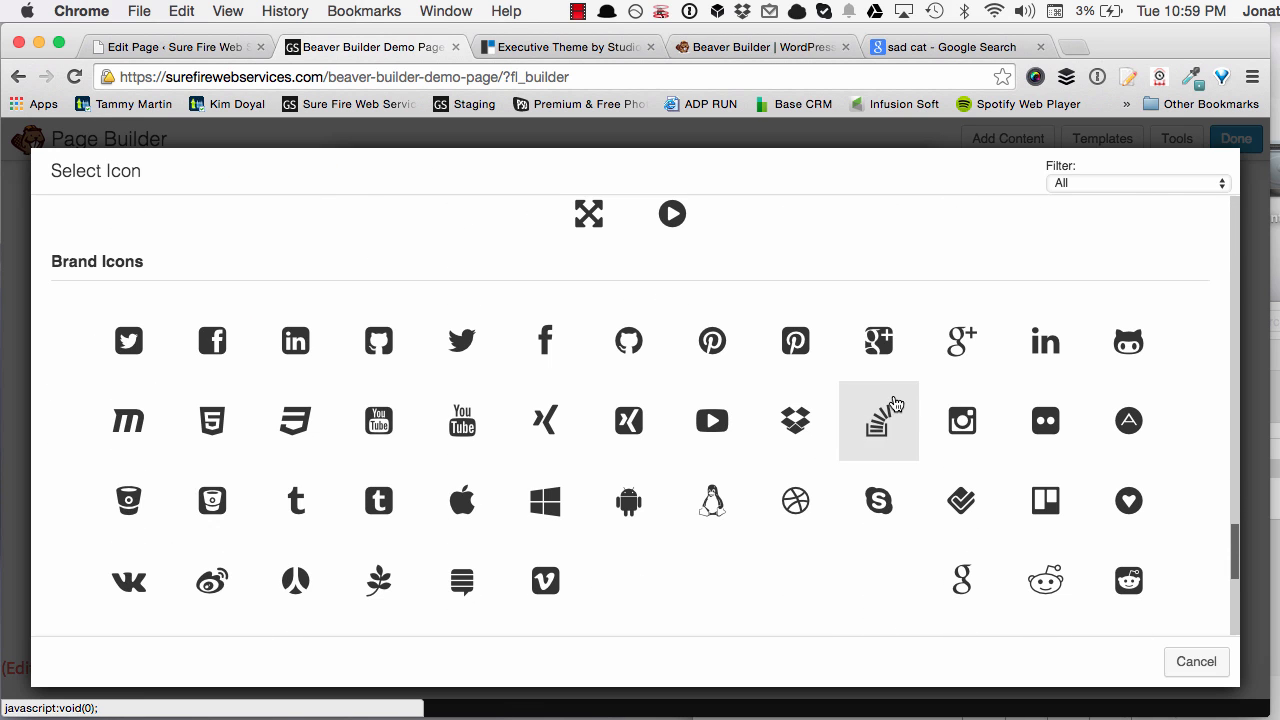
{"action": "left_click", "coordinate": [878, 421]}
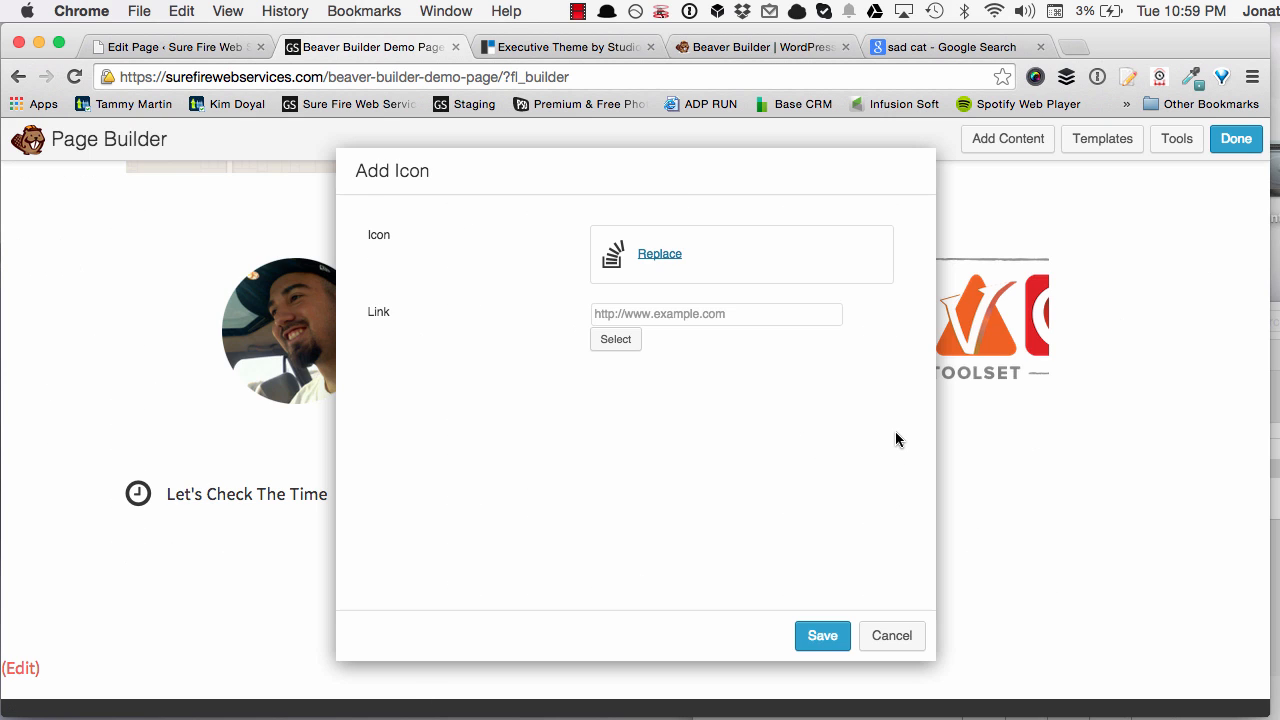
{"action": "left_click", "coordinate": [822, 636]}
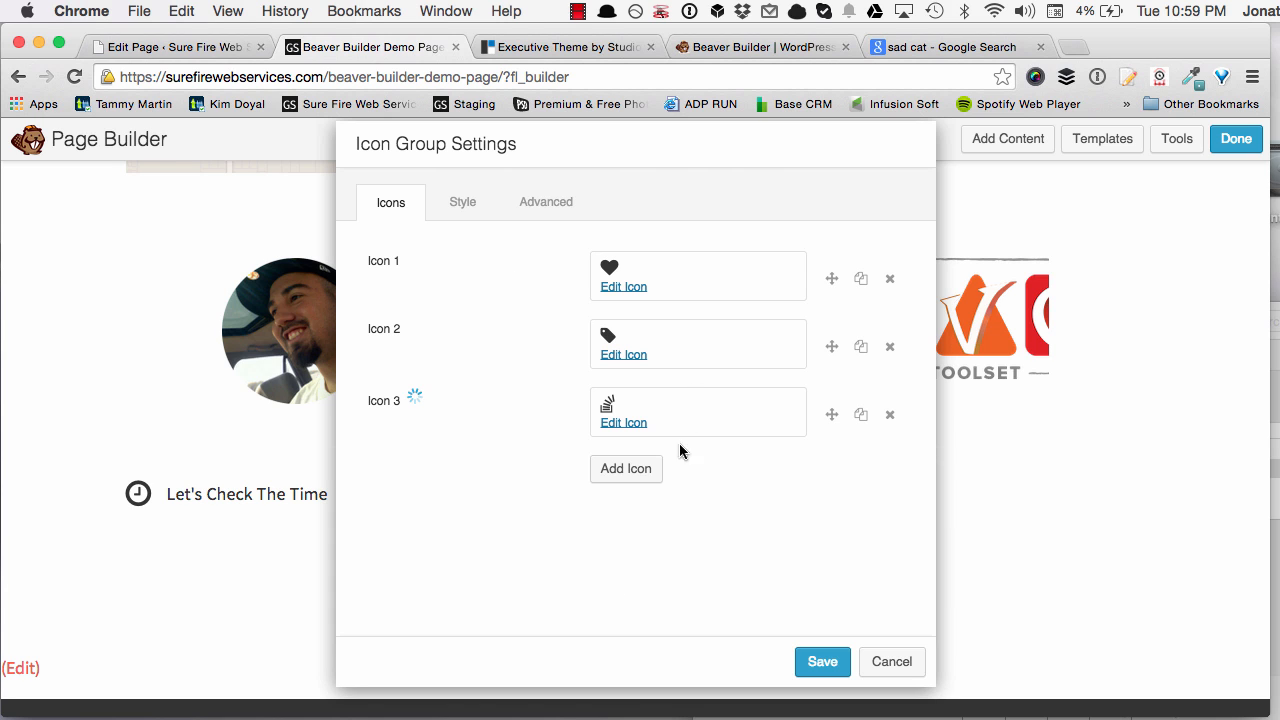
Review the Icon Group's color, structure, margin and animation settings, and save the module
{"action": "left_click", "coordinate": [466, 205]}
{"action": "scroll", "coordinate": [462, 366], "scroll_direction": "down", "scroll_amount": 3}
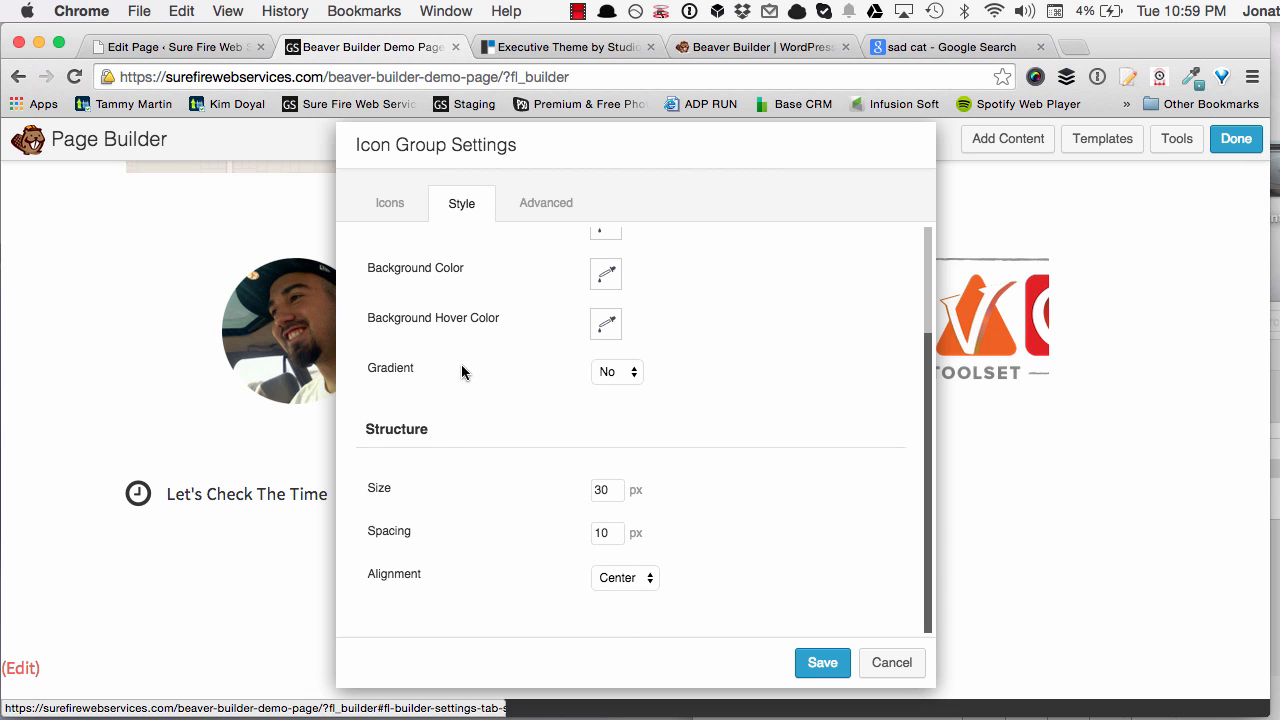
{"action": "scroll", "coordinate": [561, 600], "scroll_direction": "up", "scroll_amount": 3}
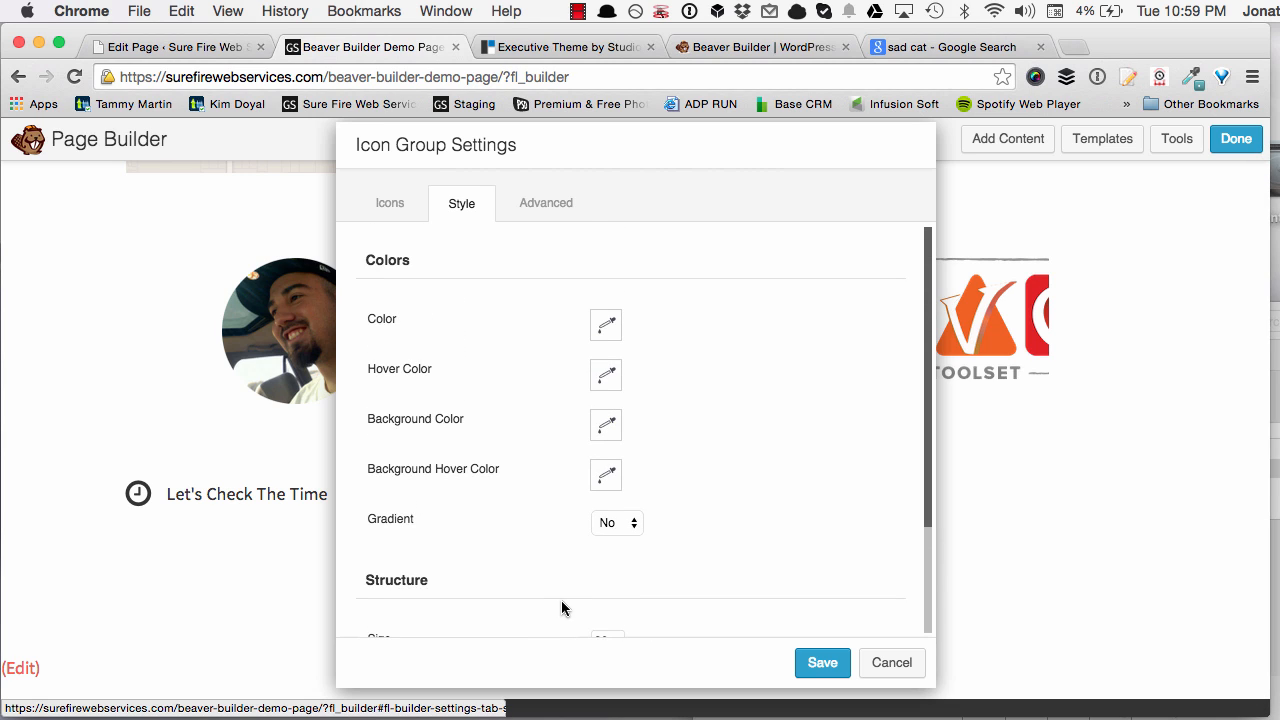
{"action": "left_click", "coordinate": [540, 205]}
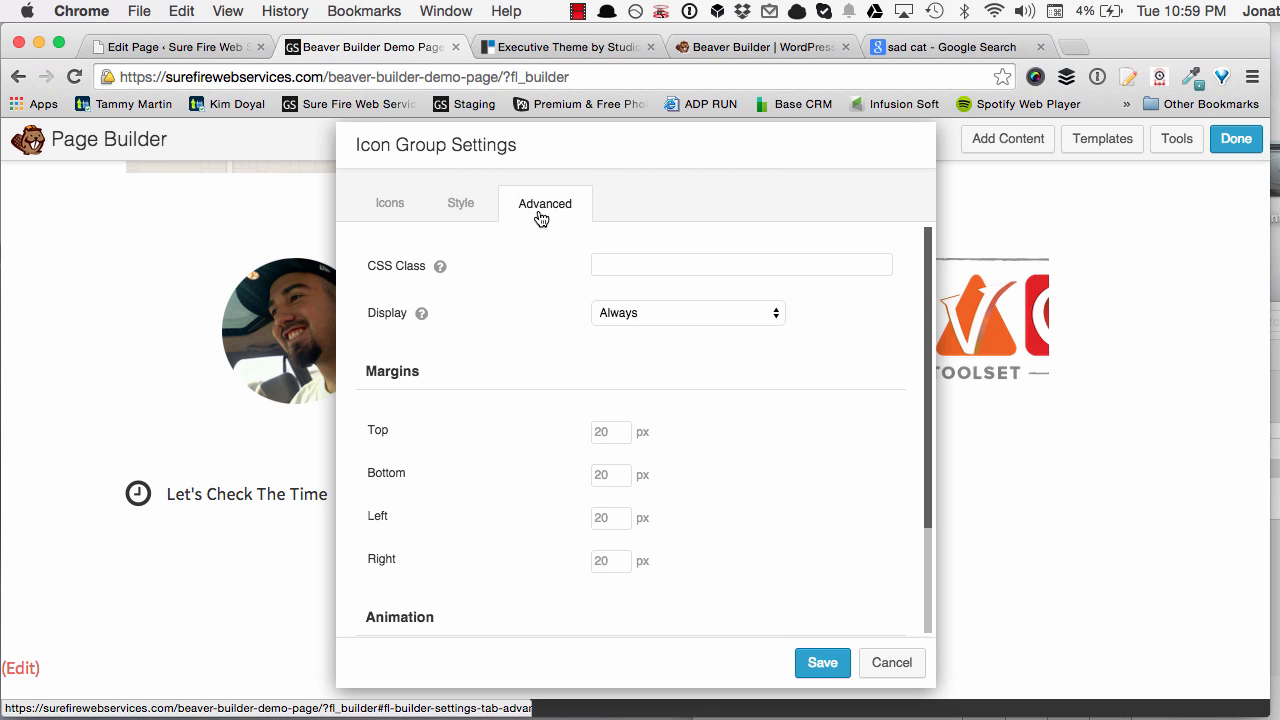
{"action": "scroll", "coordinate": [500, 300], "scroll_direction": "down", "scroll_amount": 3}
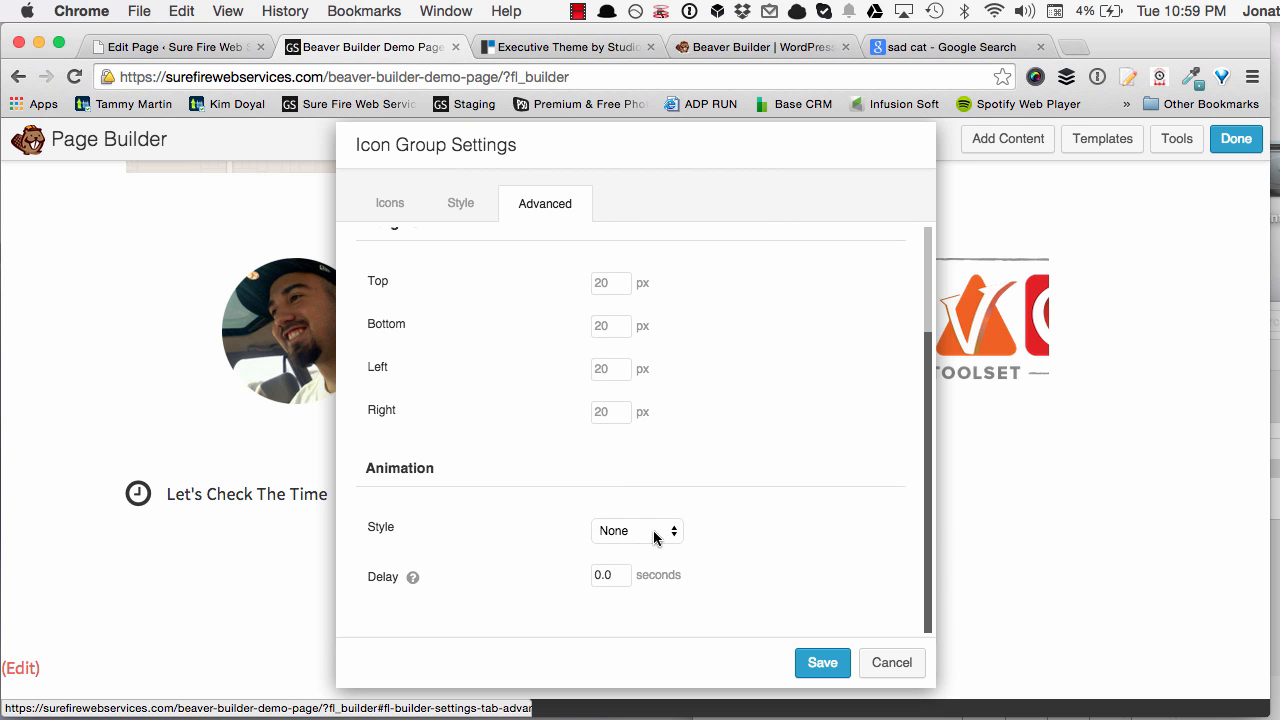
{"action": "left_click", "coordinate": [830, 668]}
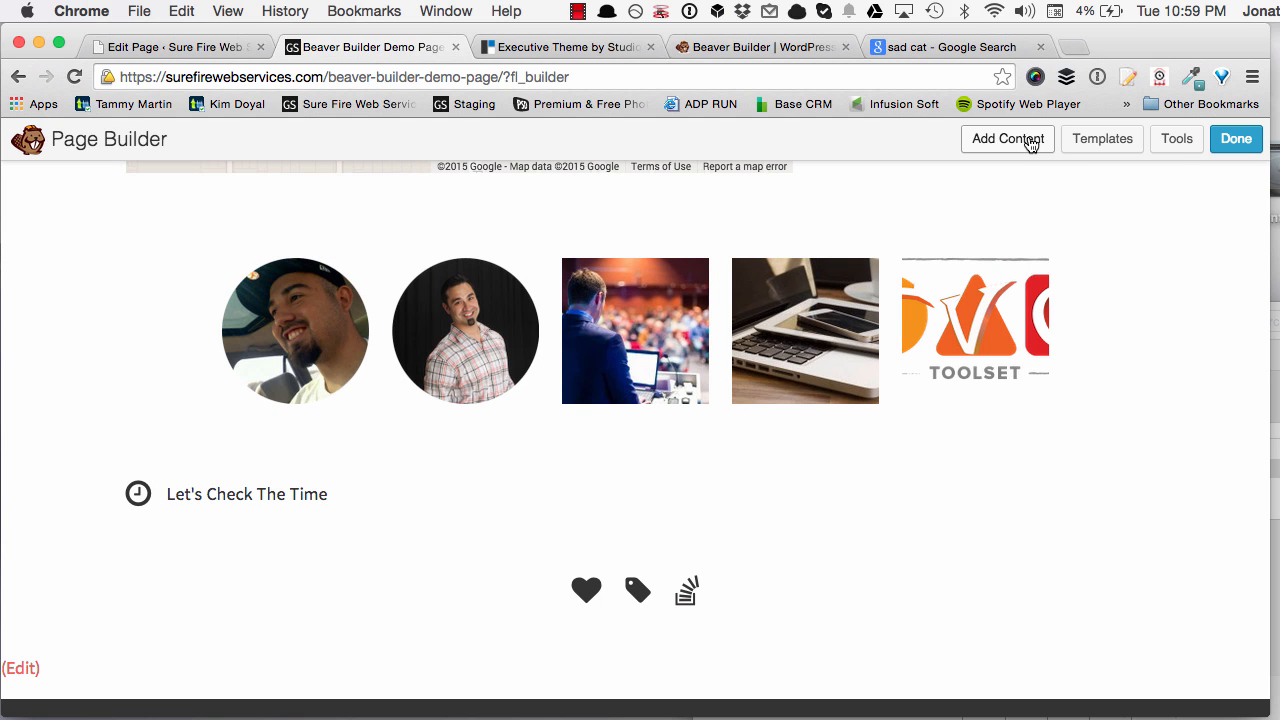
Add a 2 Columns layout below the icon group
{"action": "left_click", "coordinate": [1030, 140]}
{"action": "scroll", "coordinate": [1000, 300], "scroll_direction": "up", "scroll_amount": 5}
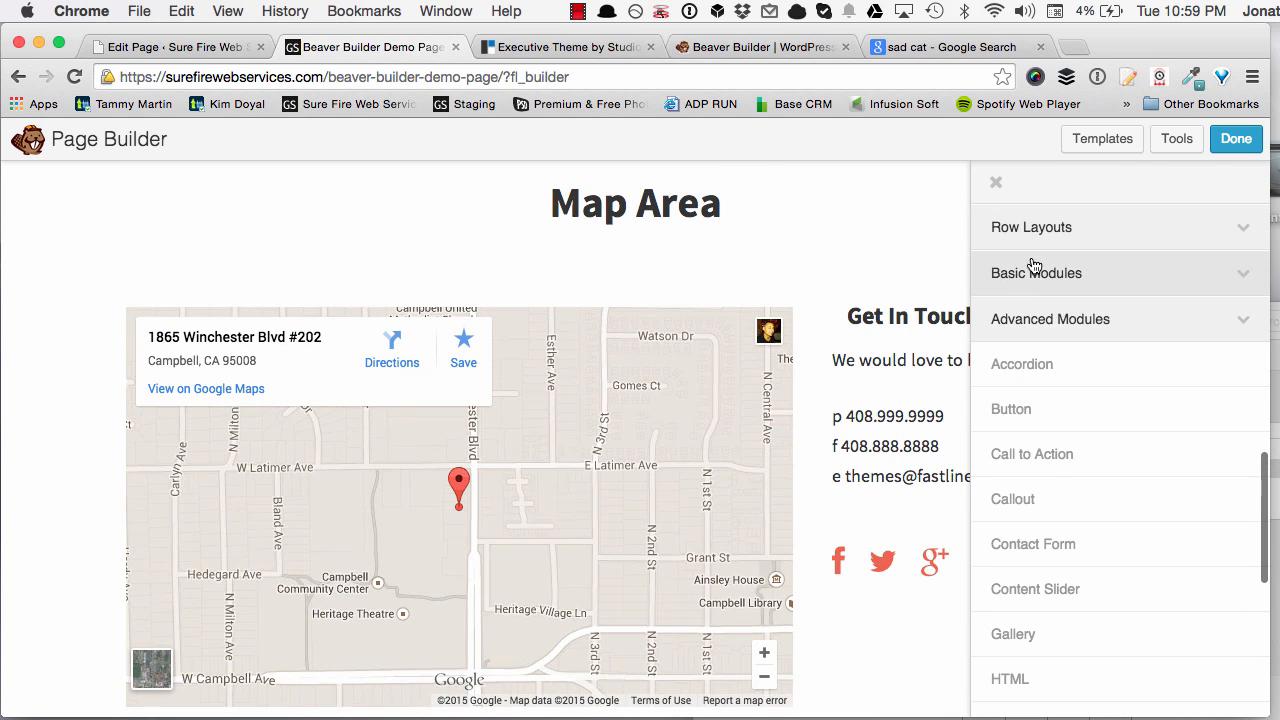
{"action": "left_click", "coordinate": [1003, 226]}
{"action": "scroll", "coordinate": [663, 295], "scroll_direction": "down", "scroll_amount": 10}
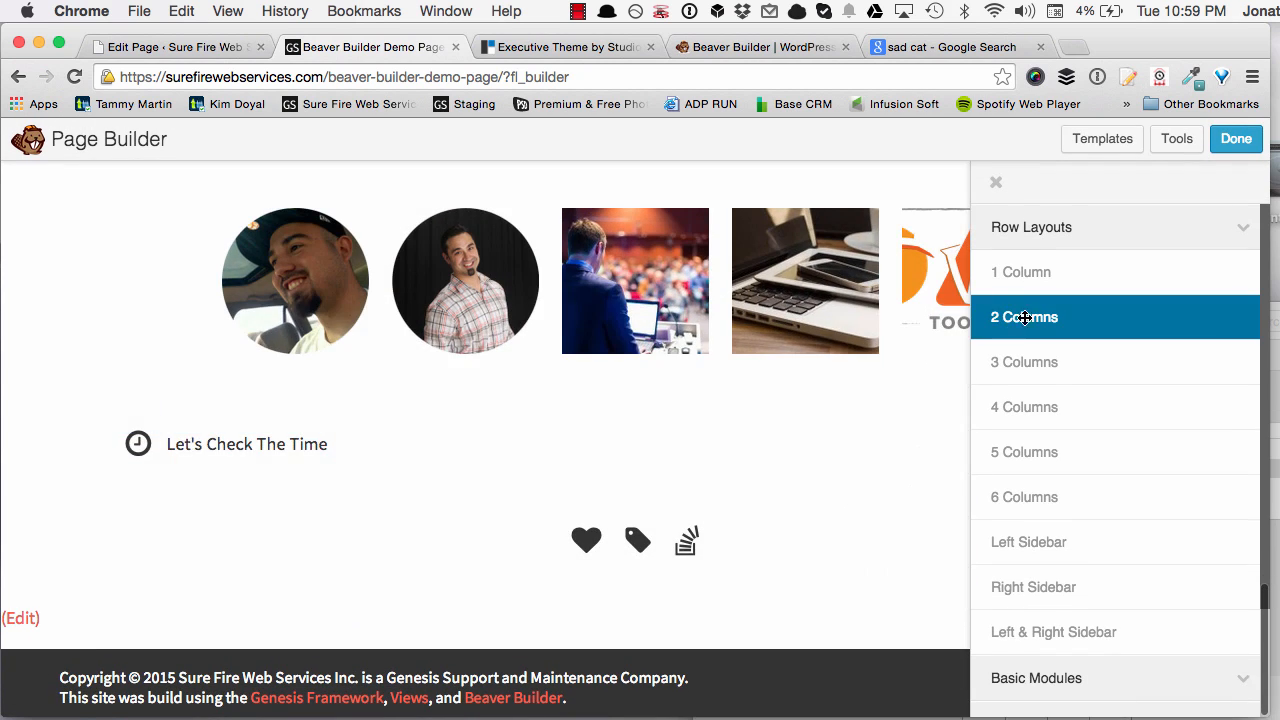
{"action": "left_click_drag", "start_coordinate": [1024, 309], "coordinate": [260, 509]}
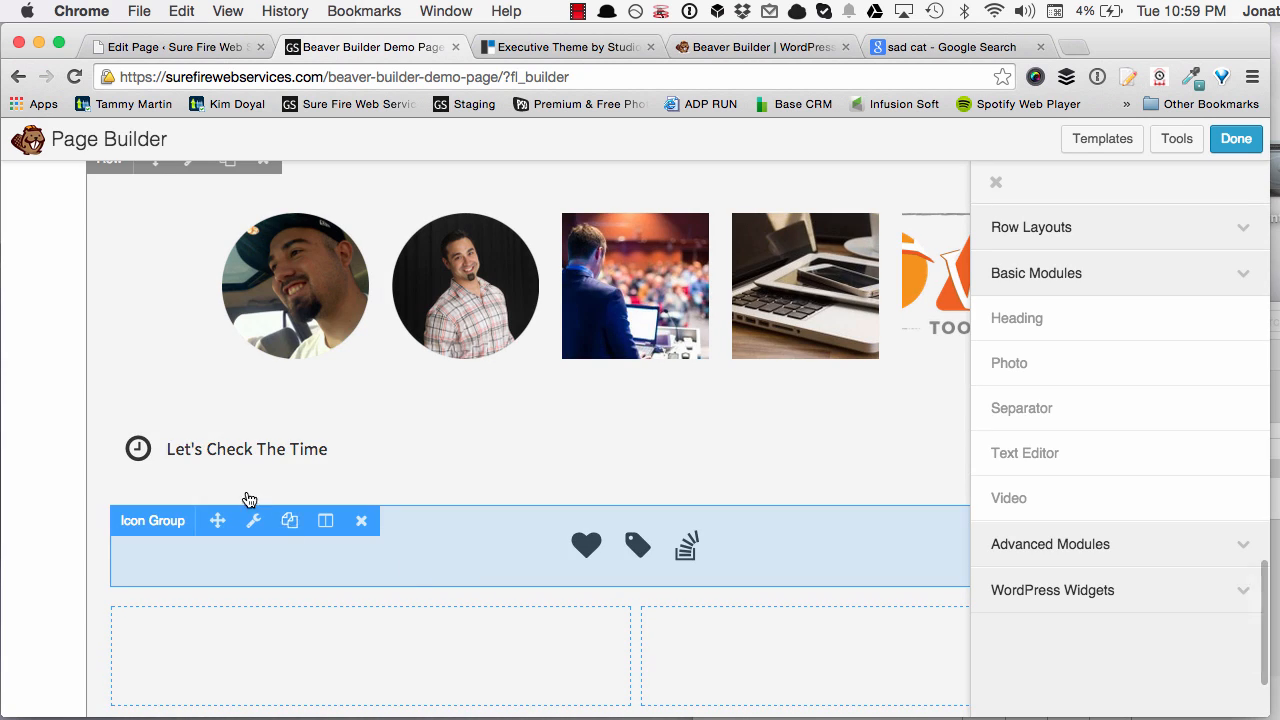
Move the "Let's Check The Time" icon and the icon group into the first of the two new columns
{"action": "left_click_drag", "start_coordinate": [177, 423], "coordinate": [423, 591]}
{"action": "left_click_drag", "start_coordinate": [218, 474], "coordinate": [186, 628]}
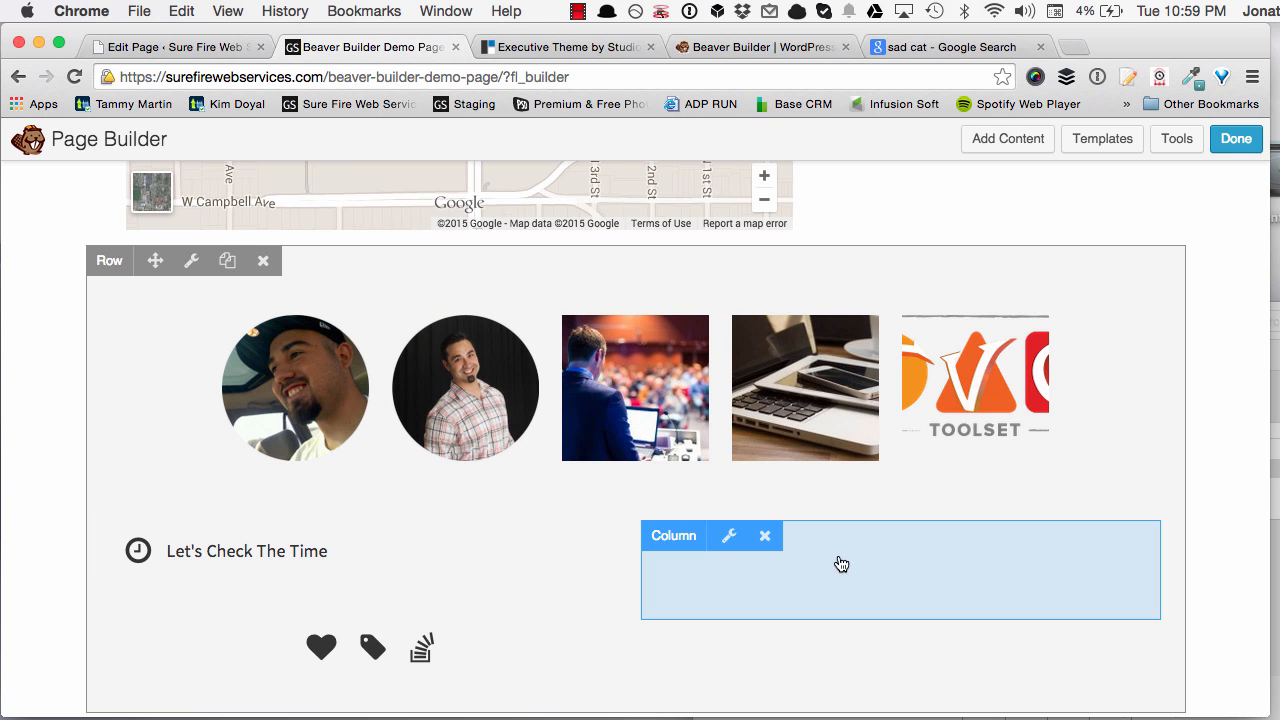
{"action": "scroll", "coordinate": [906, 542], "scroll_direction": "down", "scroll_amount": 2}
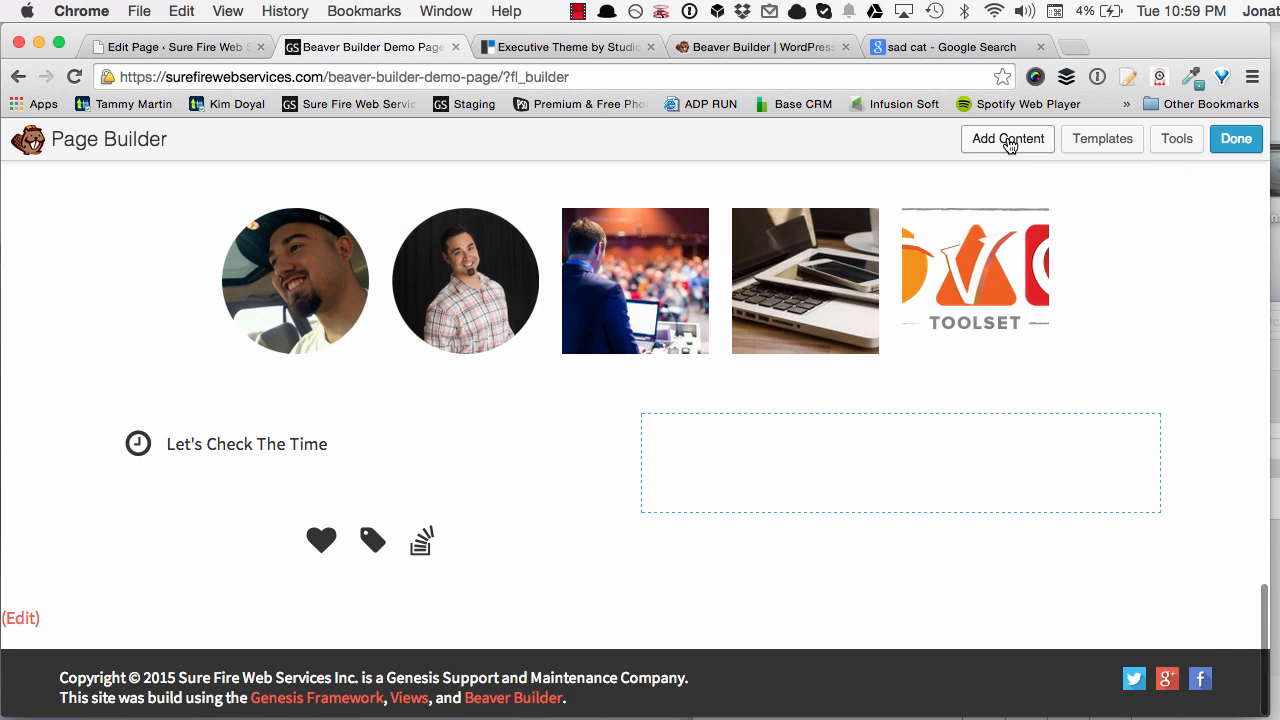
Find the Pricing Table among the advanced modules and add it to the page below the icon group
{"action": "left_click", "coordinate": [1006, 138]}
{"action": "left_click", "coordinate": [1032, 550]}
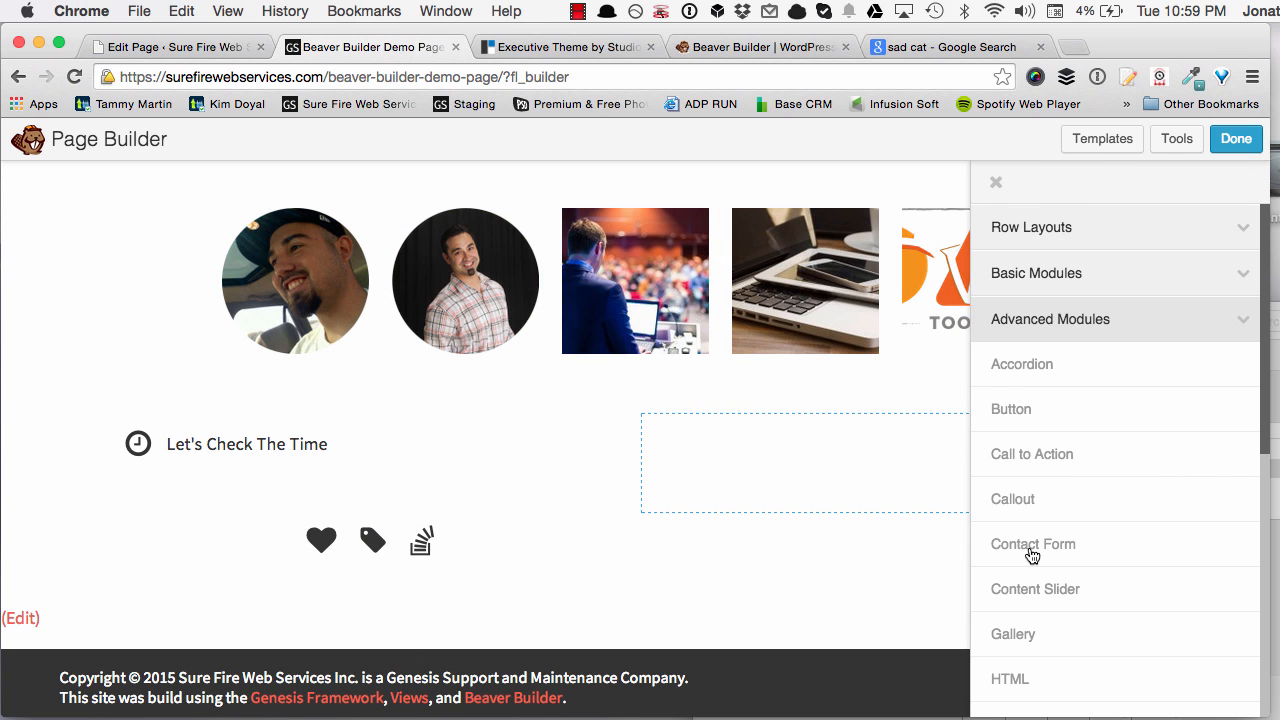
{"action": "scroll", "coordinate": [1032, 555], "scroll_direction": "down", "scroll_amount": 10}
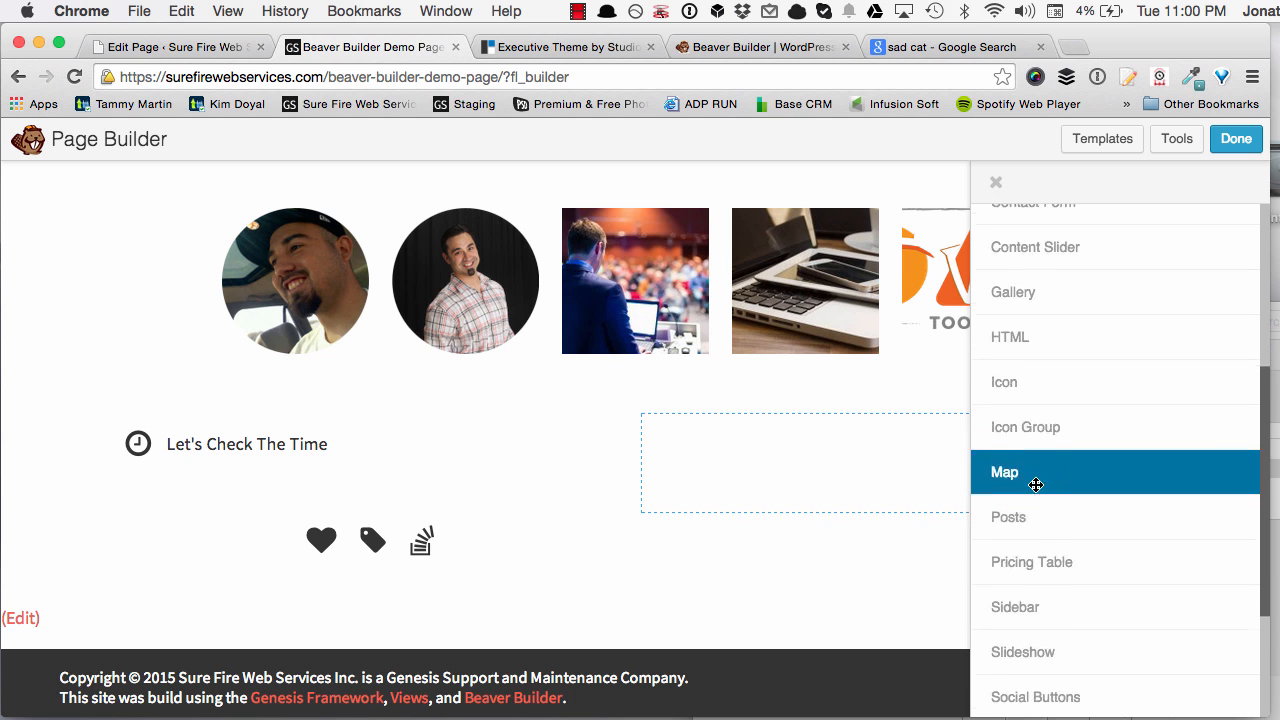
{"action": "scroll", "coordinate": [781, 522], "scroll_direction": "up", "scroll_amount": 3}
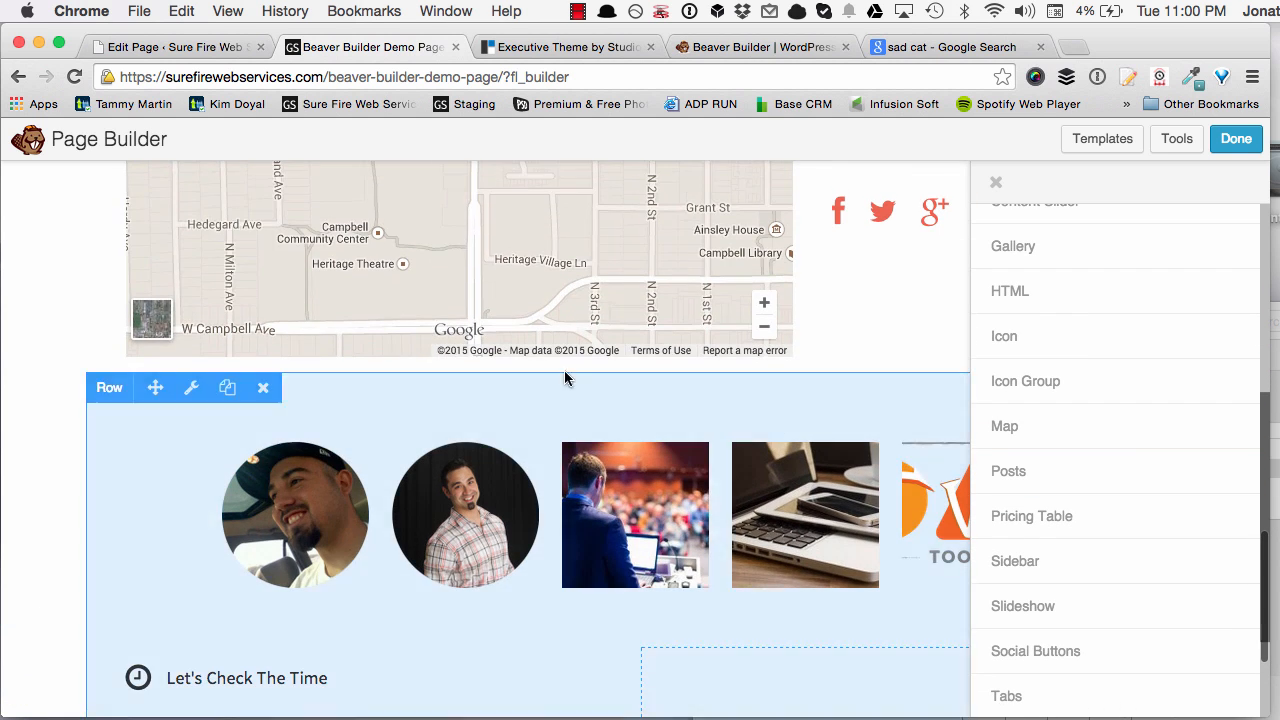
{"action": "scroll", "coordinate": [894, 531], "scroll_direction": "down", "scroll_amount": 5}
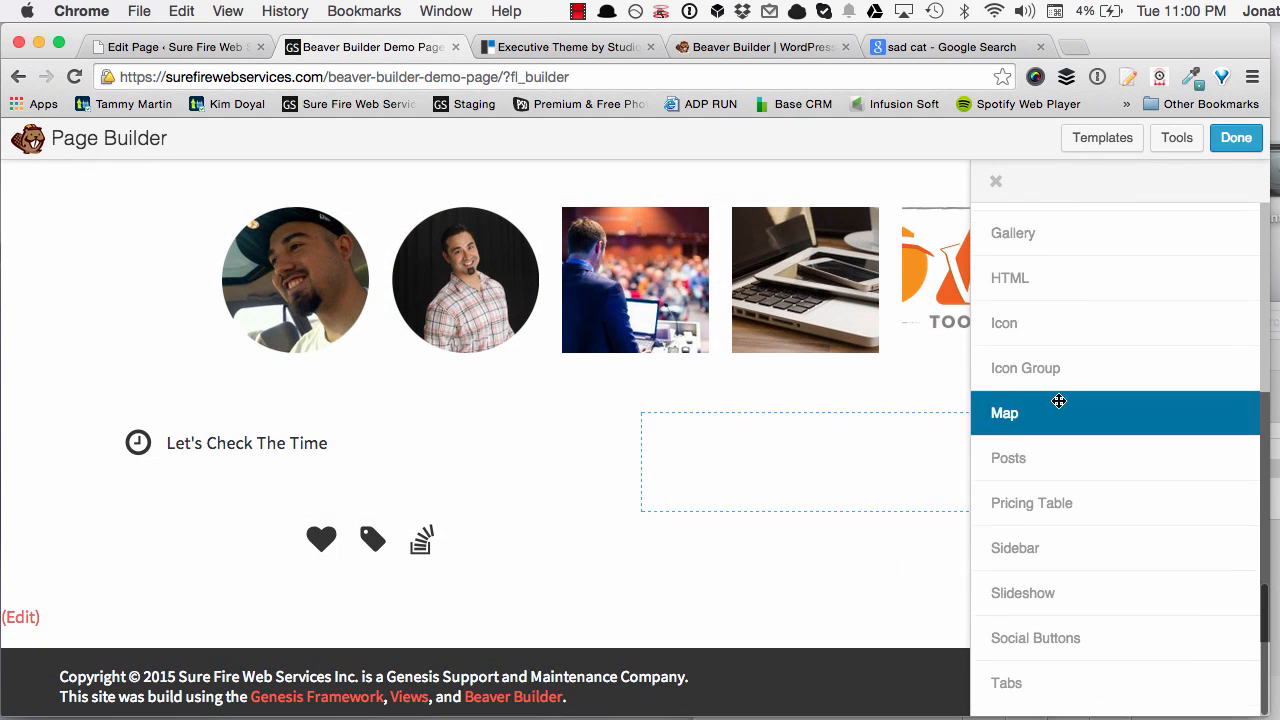
{"action": "scroll", "coordinate": [1060, 400], "scroll_direction": "down", "scroll_amount": 3}
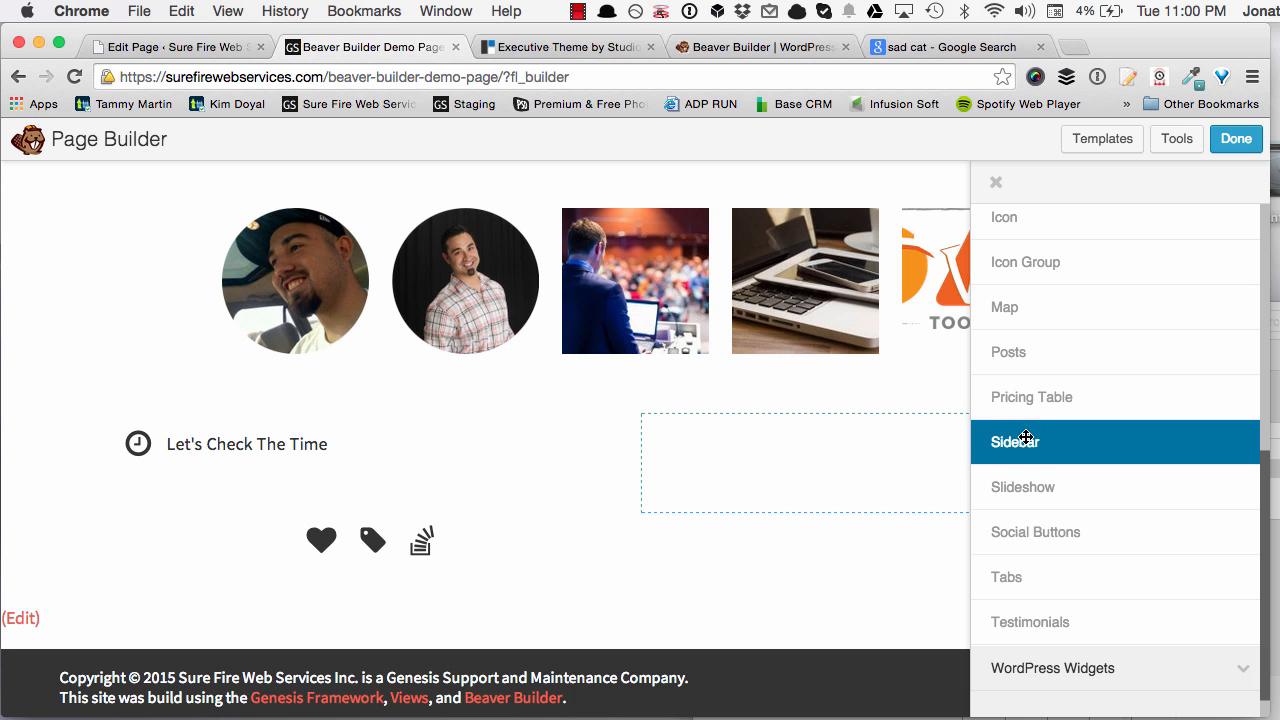
{"action": "left_click_drag", "start_coordinate": [1049, 400], "coordinate": [549, 549]}
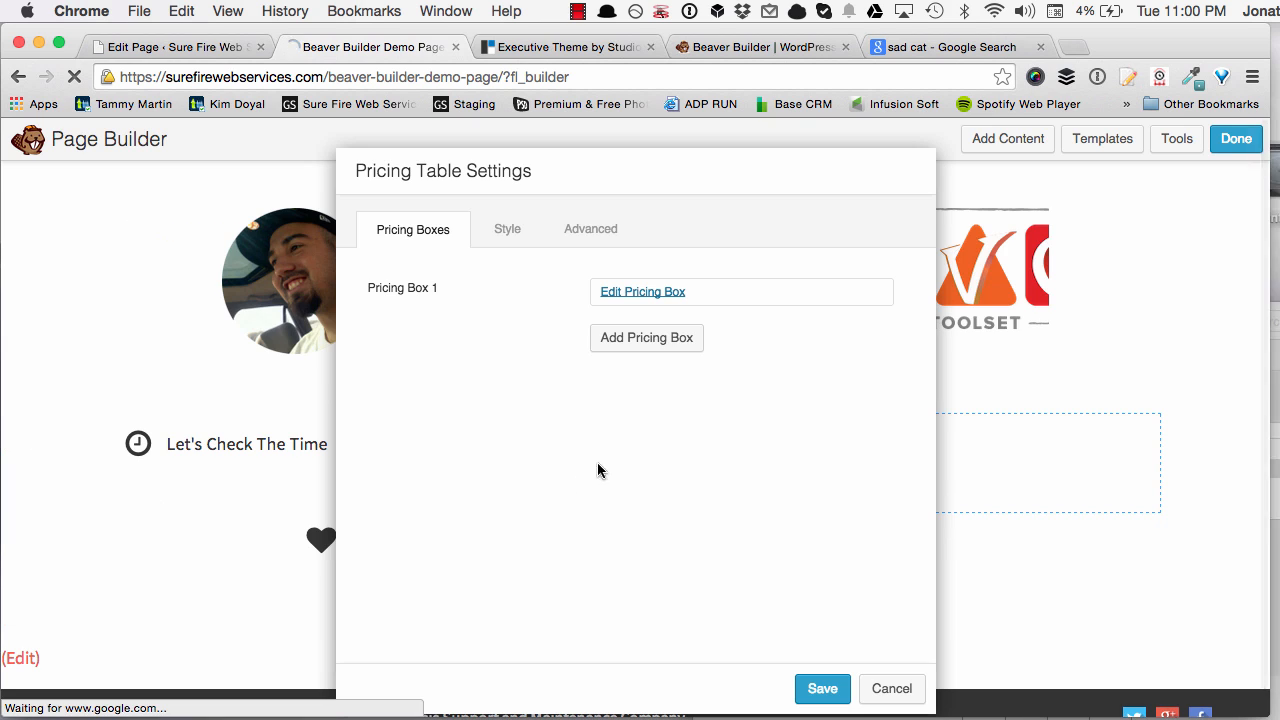
Add two more pricing boxes to the table and title Pricing Box 1 "Main Price Box"
{"action": "left_click", "coordinate": [645, 340]}
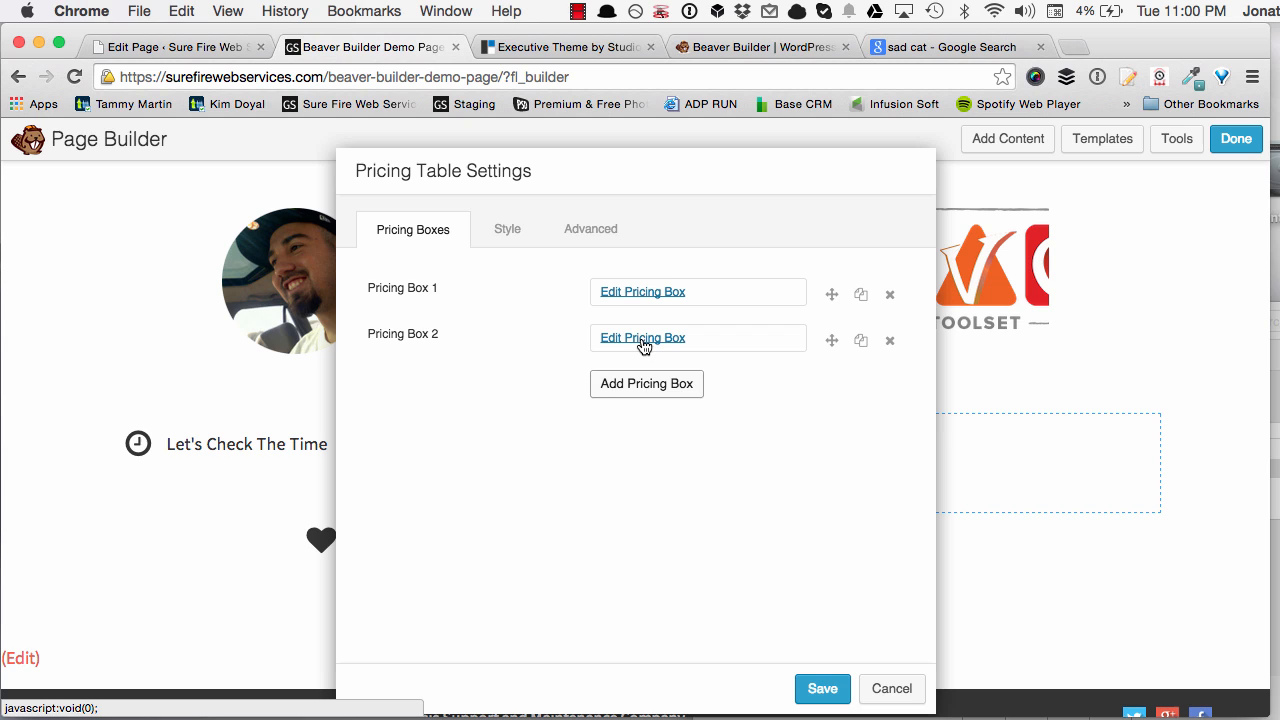
{"action": "left_click", "coordinate": [630, 382]}
{"action": "left_click", "coordinate": [633, 293]}
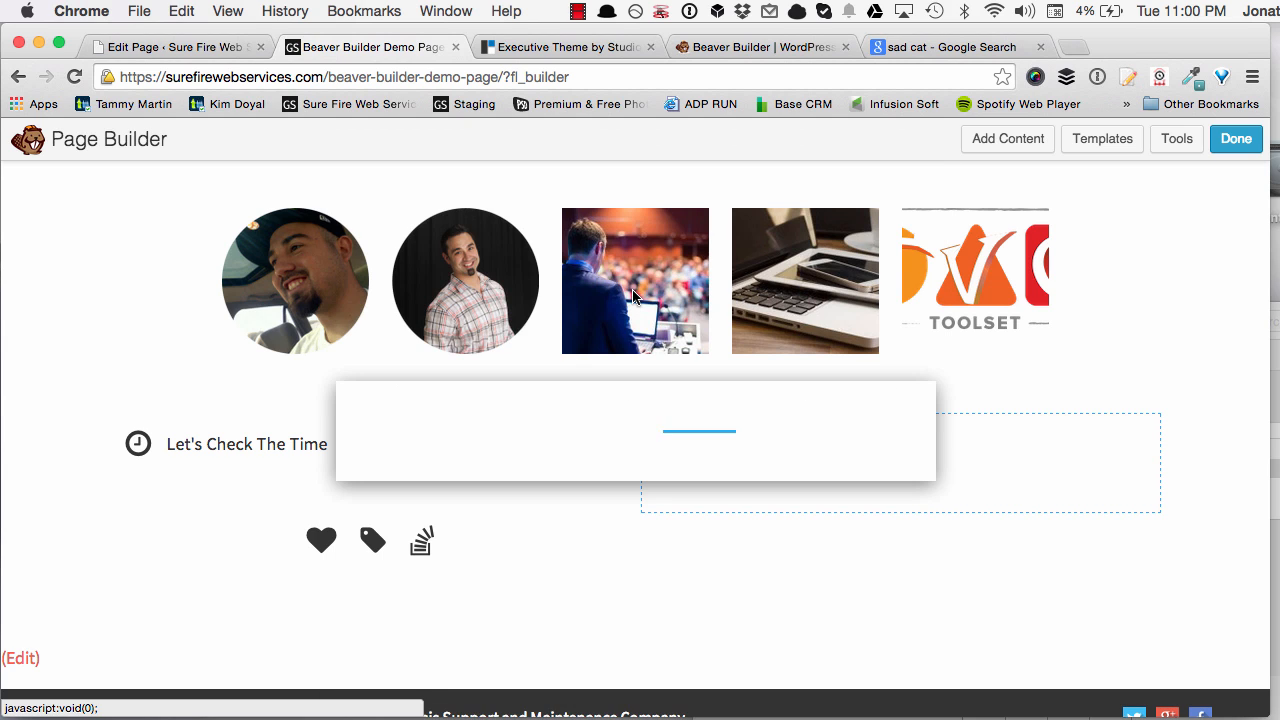
{"action": "left_click", "coordinate": [628, 349]}
{"action": "type", "text": "Price"}
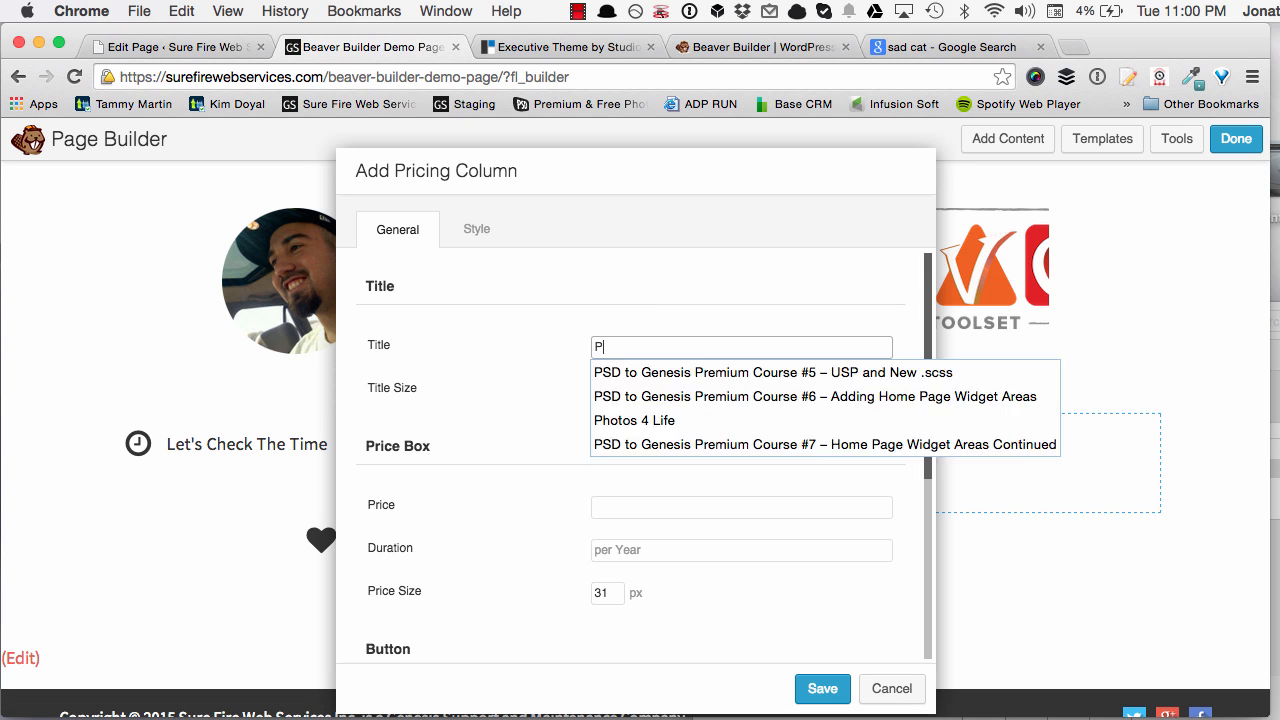
{"action": "key", "text": "BackSpace"}
{"action": "key", "text": "BackSpace"}
{"action": "key", "text": "BackSpace"}
{"action": "key", "text": "BackSpace"}
{"action": "key", "text": "BackSpace"}
{"action": "type", "text": "Mi"}
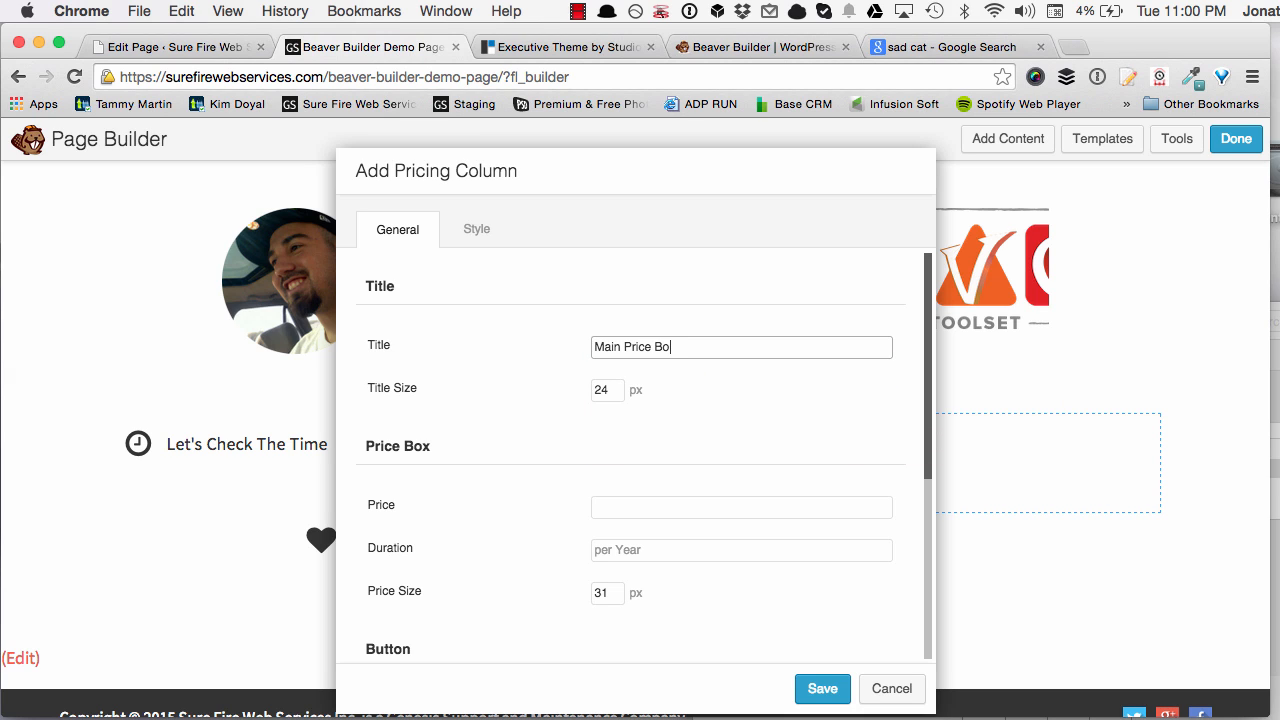
Set the pricing box's price to 35 and its duration to "per Year"
{"action": "scroll", "coordinate": [565, 438], "scroll_direction": "down", "scroll_amount": 2}
{"action": "left_click", "coordinate": [607, 406]}
{"action": "type", "text": "35"}
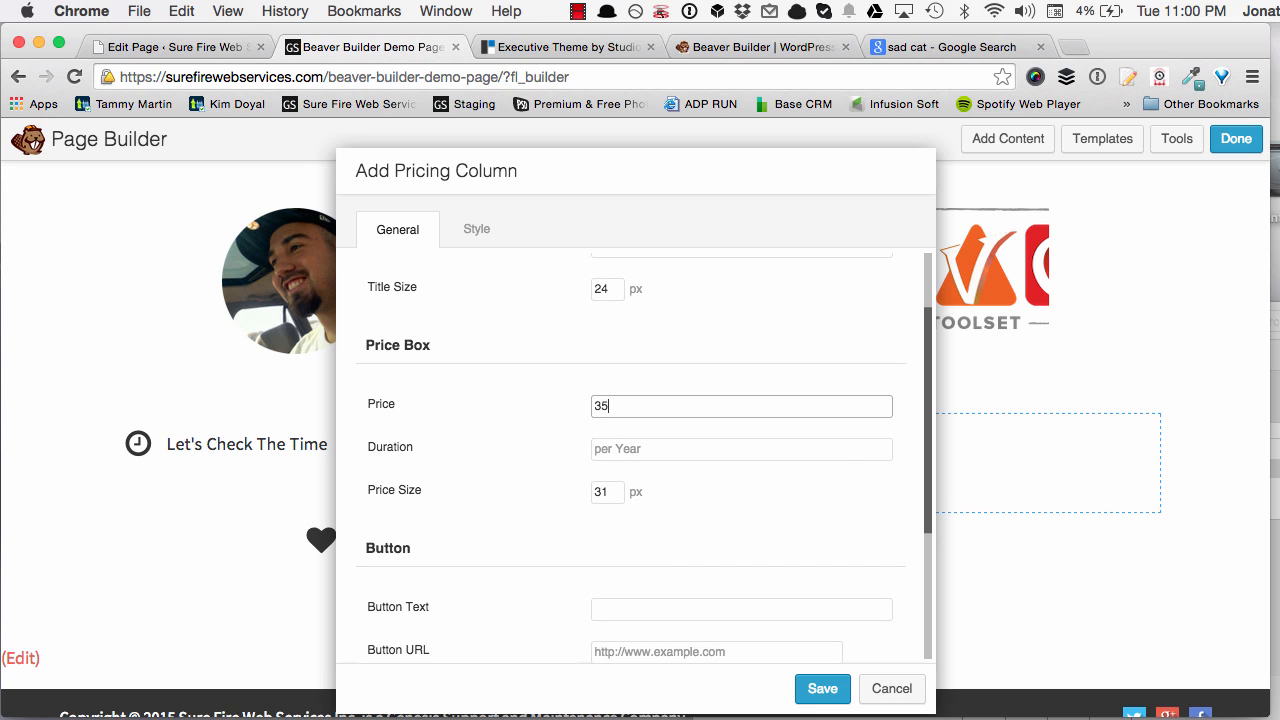
{"action": "left_click", "coordinate": [626, 452]}
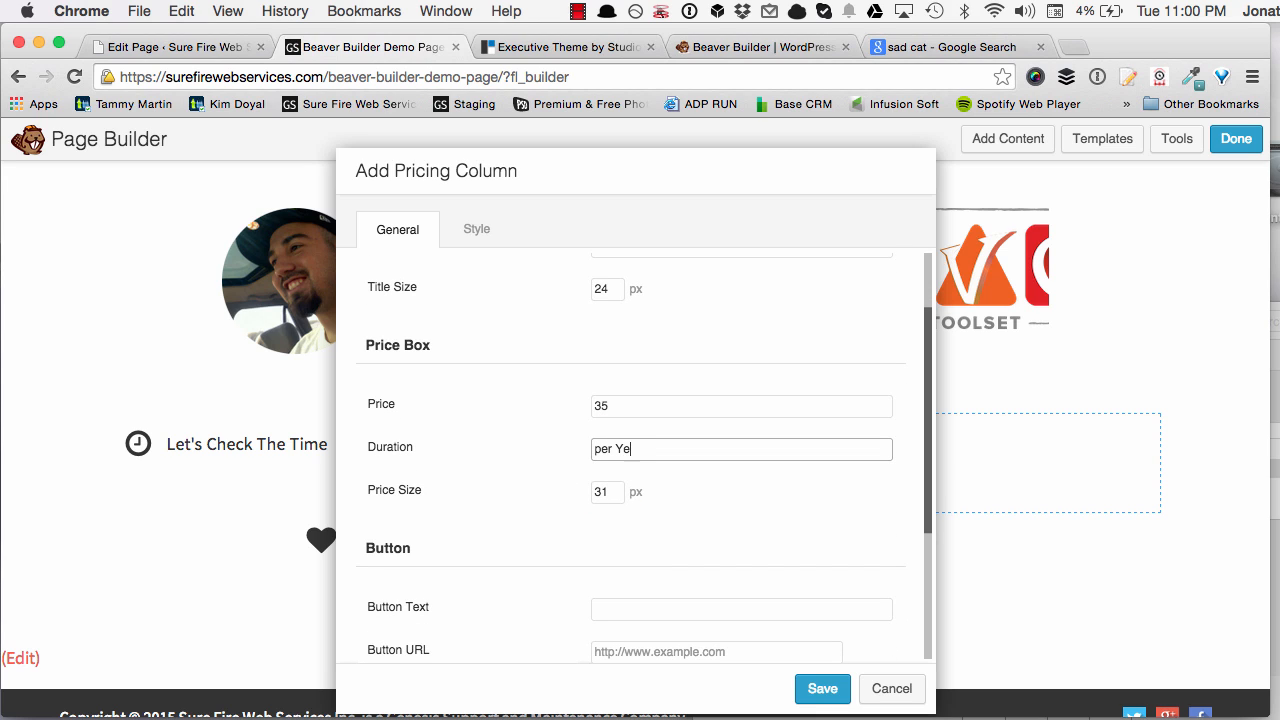
Set the pricing box's button text to "Get This"
{"action": "scroll", "coordinate": [680, 495], "scroll_direction": "down", "scroll_amount": 3}
{"action": "left_click", "coordinate": [630, 489]}
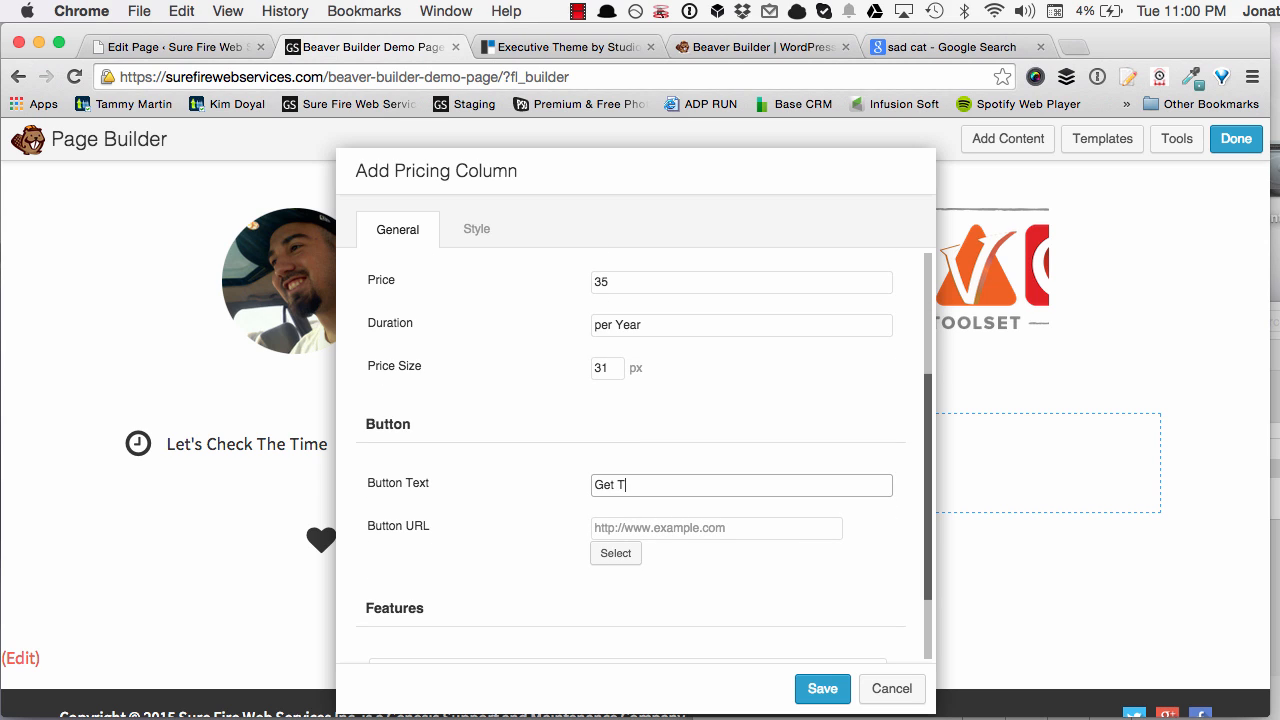
{"action": "scroll", "coordinate": [543, 500], "scroll_direction": "down", "scroll_amount": 3}
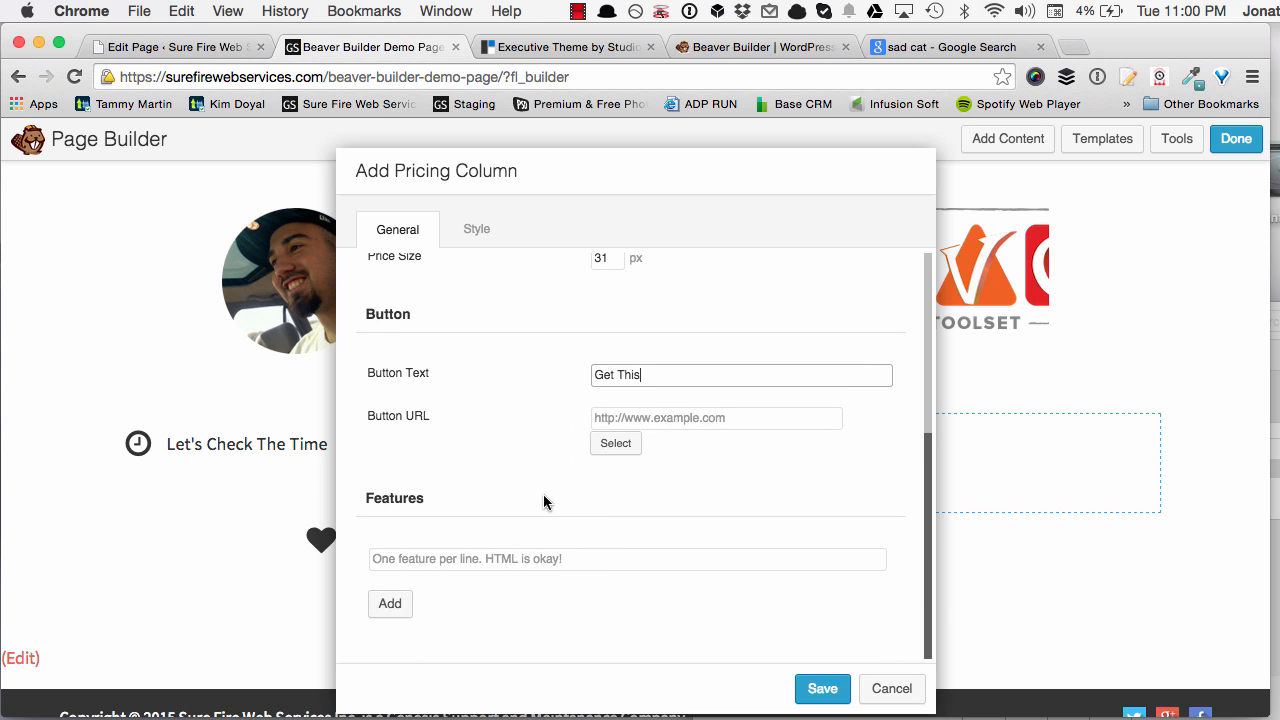
Set the pricing box's button URL to "#" and list "Awesome" and "Amazing" as its first two features
{"action": "left_click", "coordinate": [676, 425]}
{"action": "type", "text": "#"}
{"action": "left_click", "coordinate": [540, 560]}
{"action": "type", "text": "Awesome"}
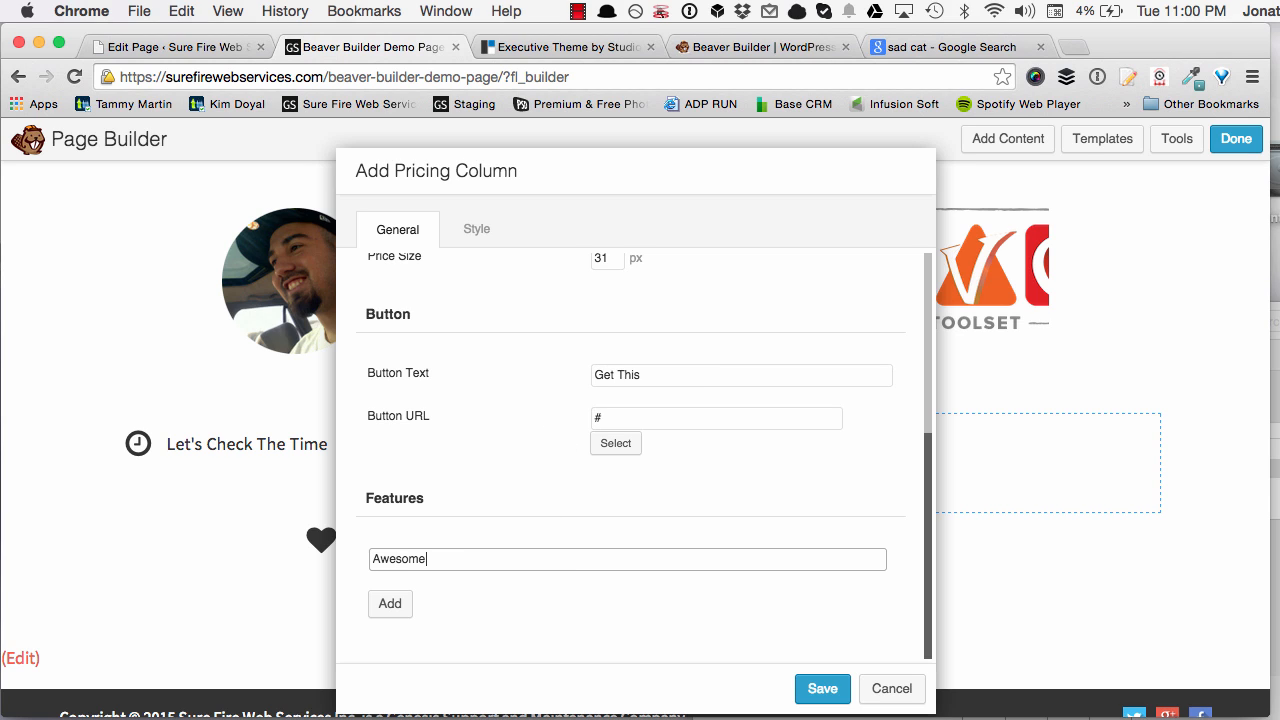
{"action": "left_click", "coordinate": [391, 602]}
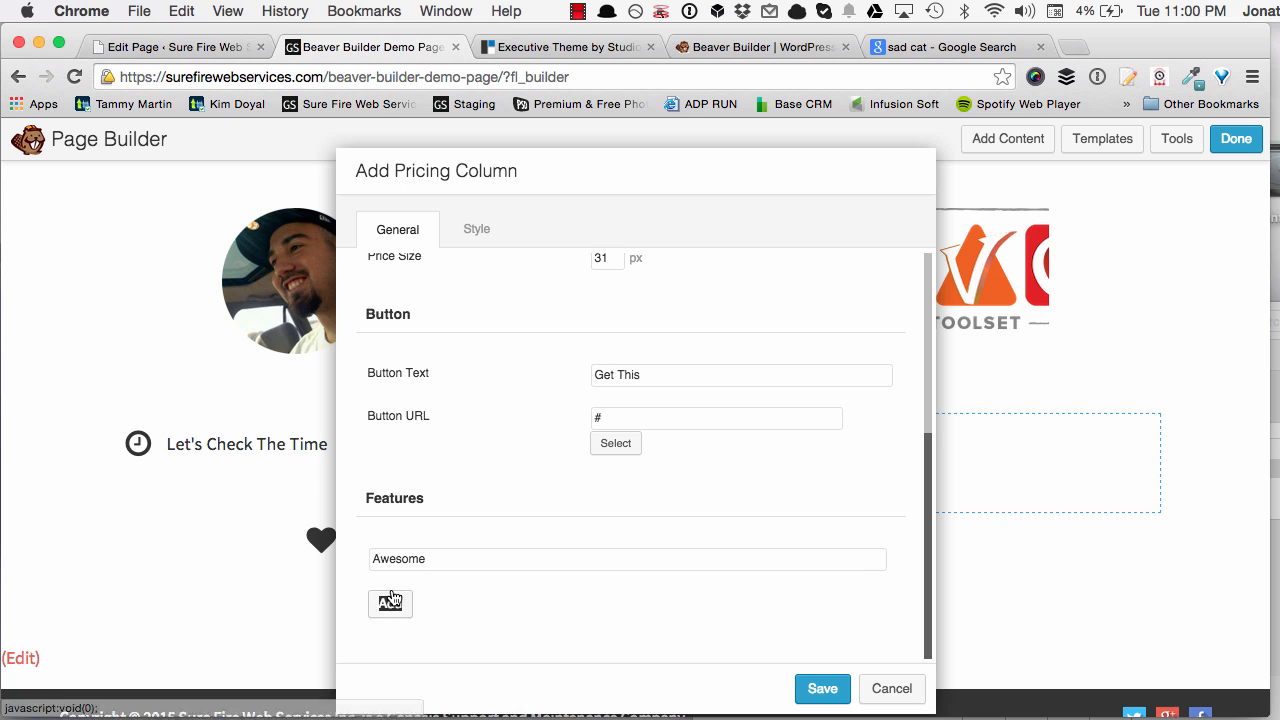
{"action": "left_click", "coordinate": [392, 599]}
{"action": "type", "text": "Amazing"}
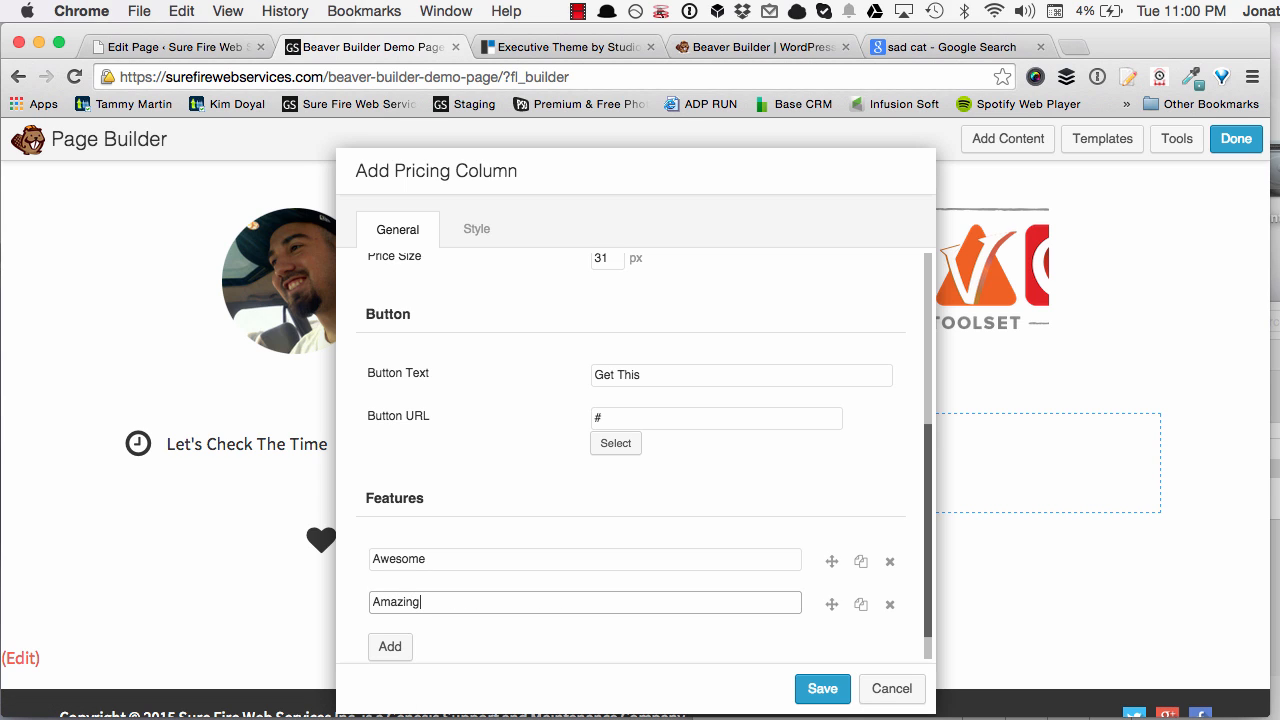
Add the features "Cool" and "<strong>Better</strong>" to the pricing box's feature list
{"action": "left_click", "coordinate": [385, 650]}
{"action": "left_click", "coordinate": [420, 645]}
{"action": "type", "text": "Cool"}
{"action": "scroll", "coordinate": [465, 575], "scroll_direction": "down", "scroll_amount": 3}
{"action": "left_click", "coordinate": [388, 606]}
{"action": "left_click", "coordinate": [500, 603]}
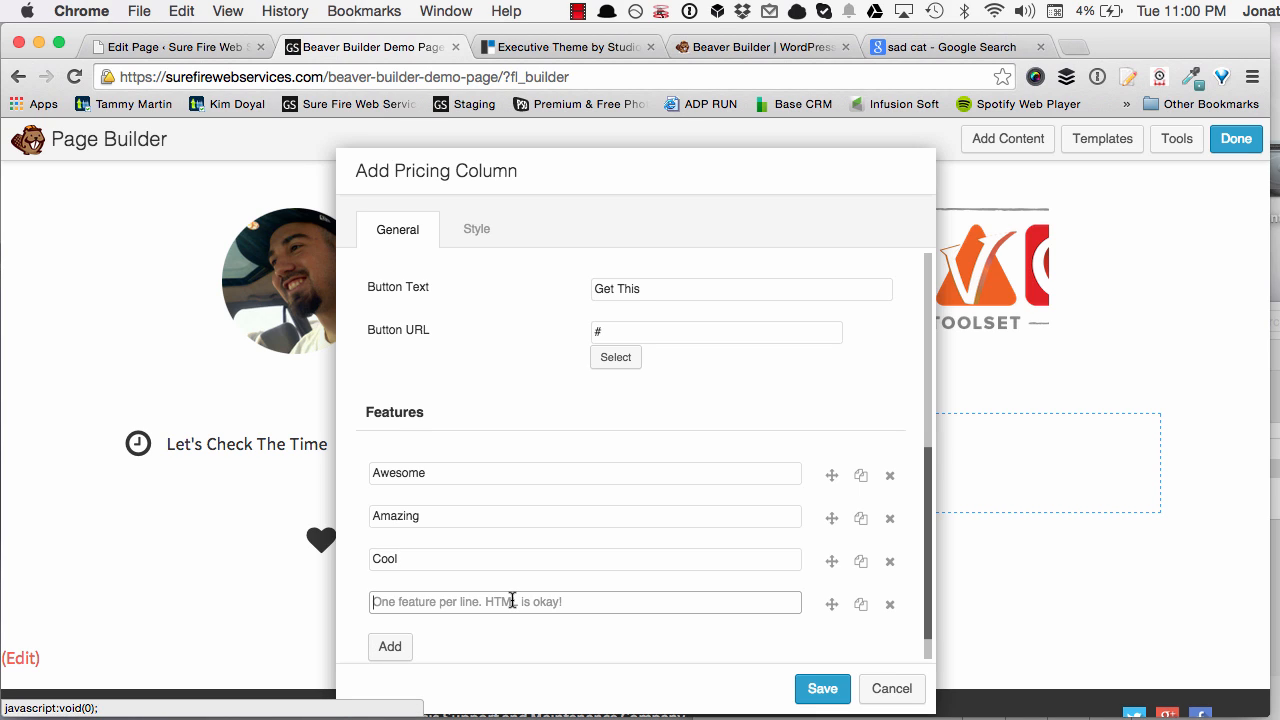
{"action": "type", "text": "<strong>Better</strong>"}
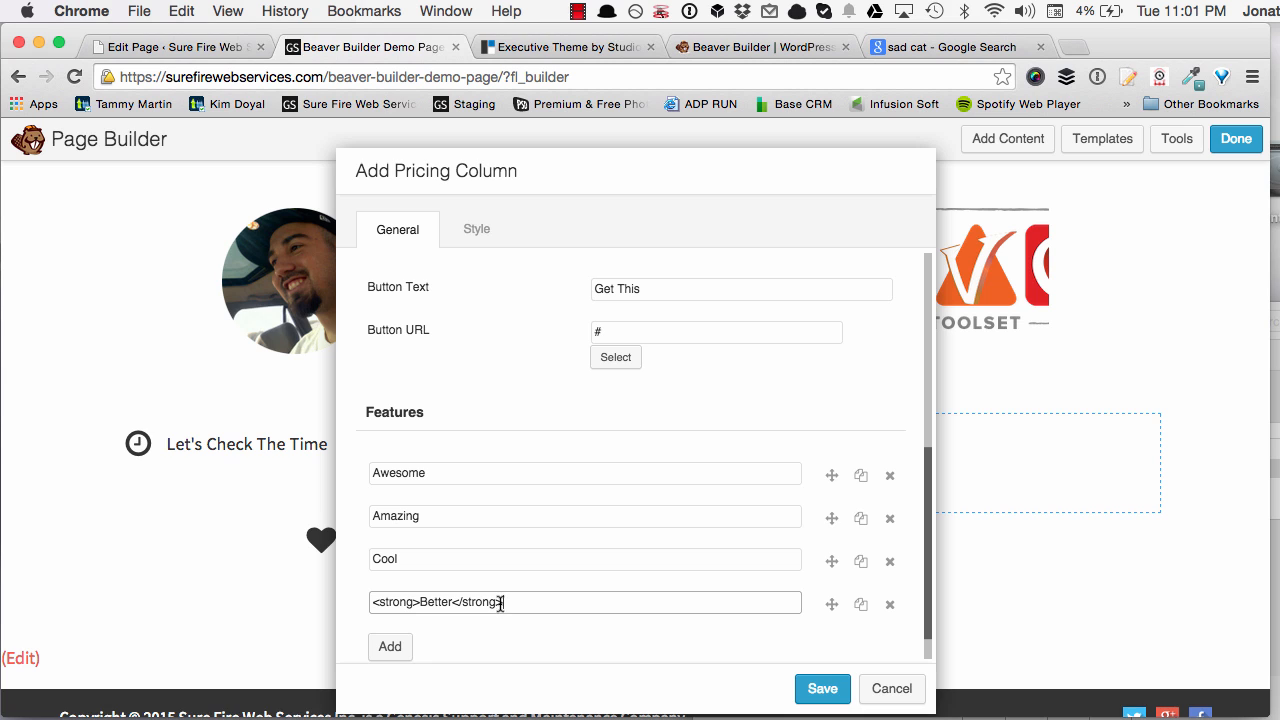
{"action": "left_click", "coordinate": [400, 648]}
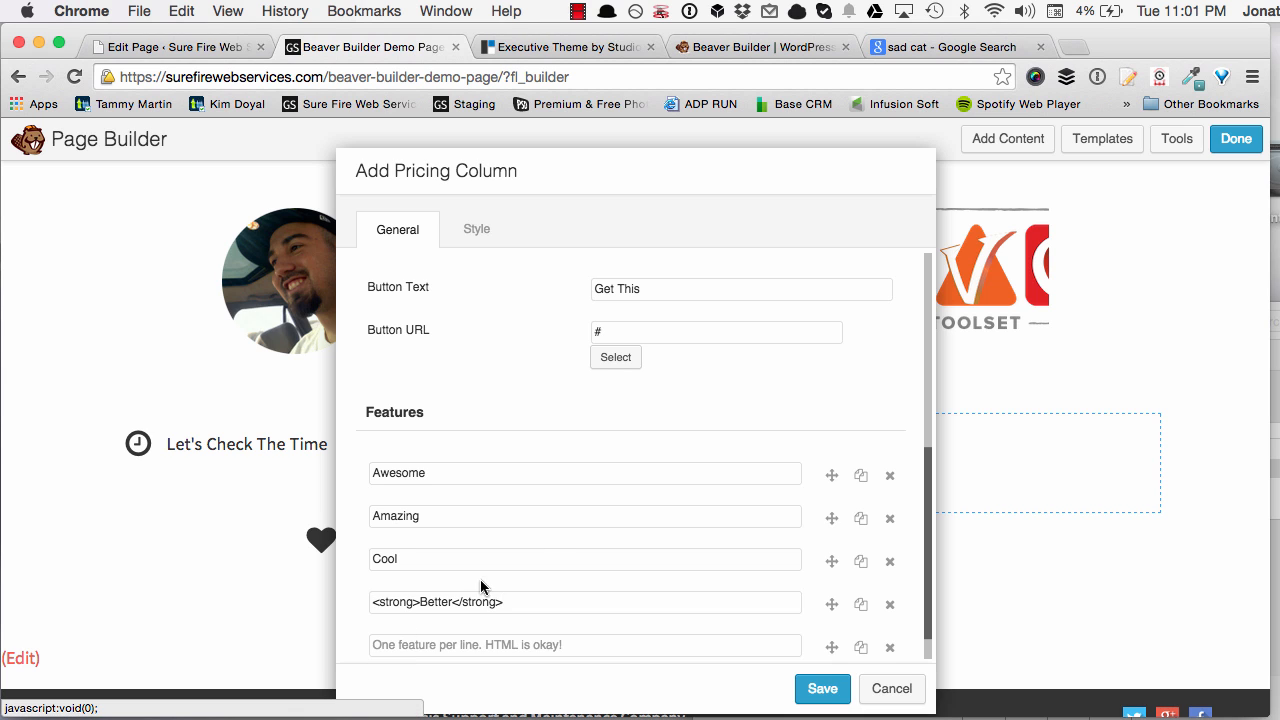
{"action": "left_click", "coordinate": [890, 561]}
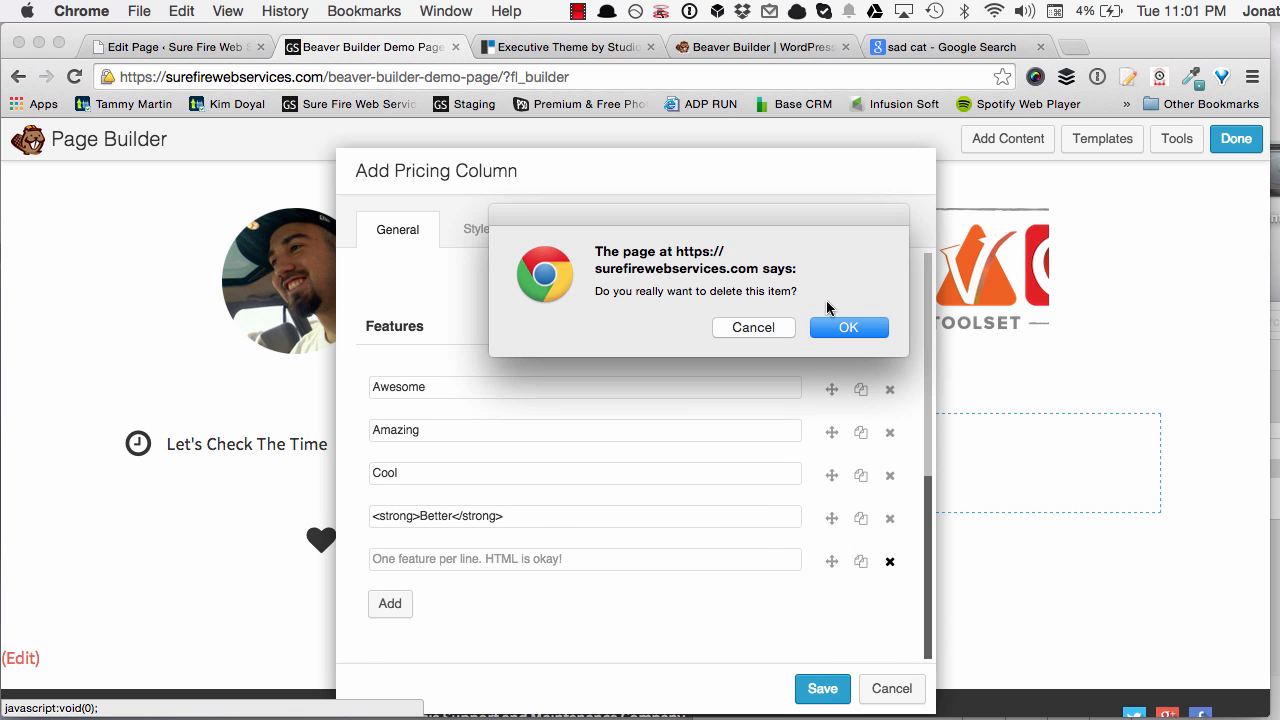
{"action": "left_click", "coordinate": [845, 330]}
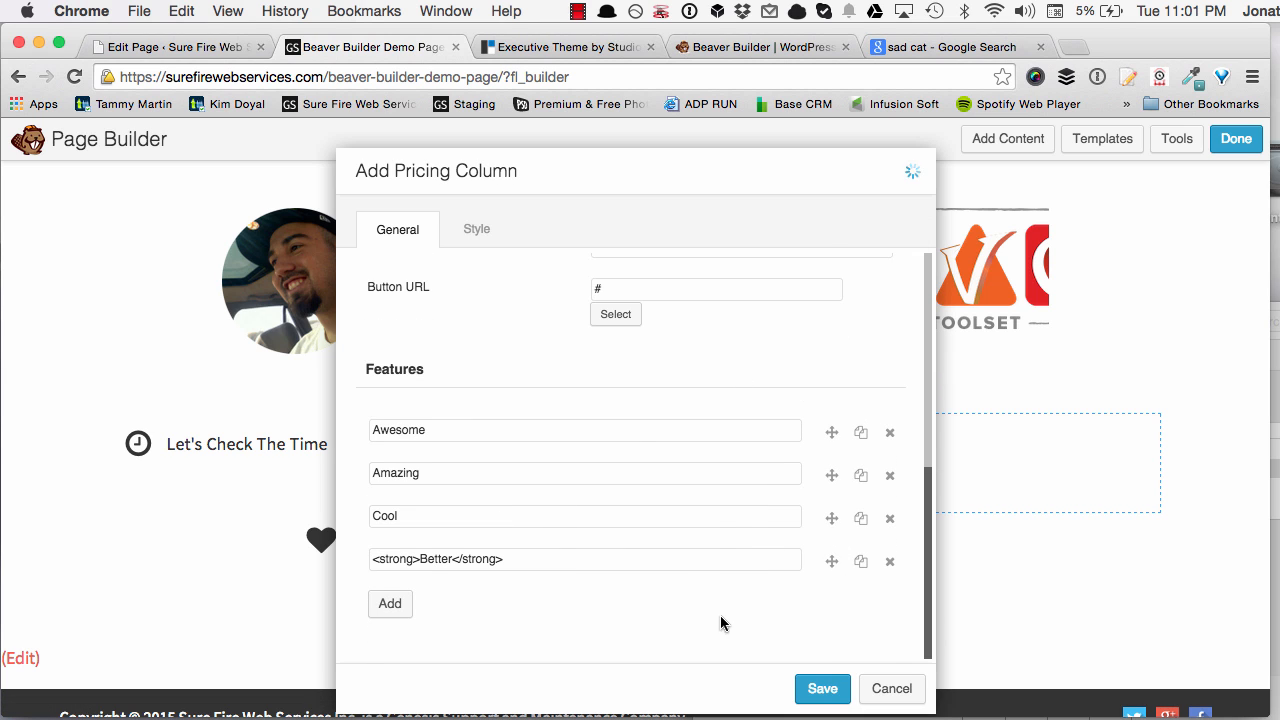
Save the pricing box and move the settings window aside to uncover the first price column on the page
{"action": "left_click", "coordinate": [818, 688]}
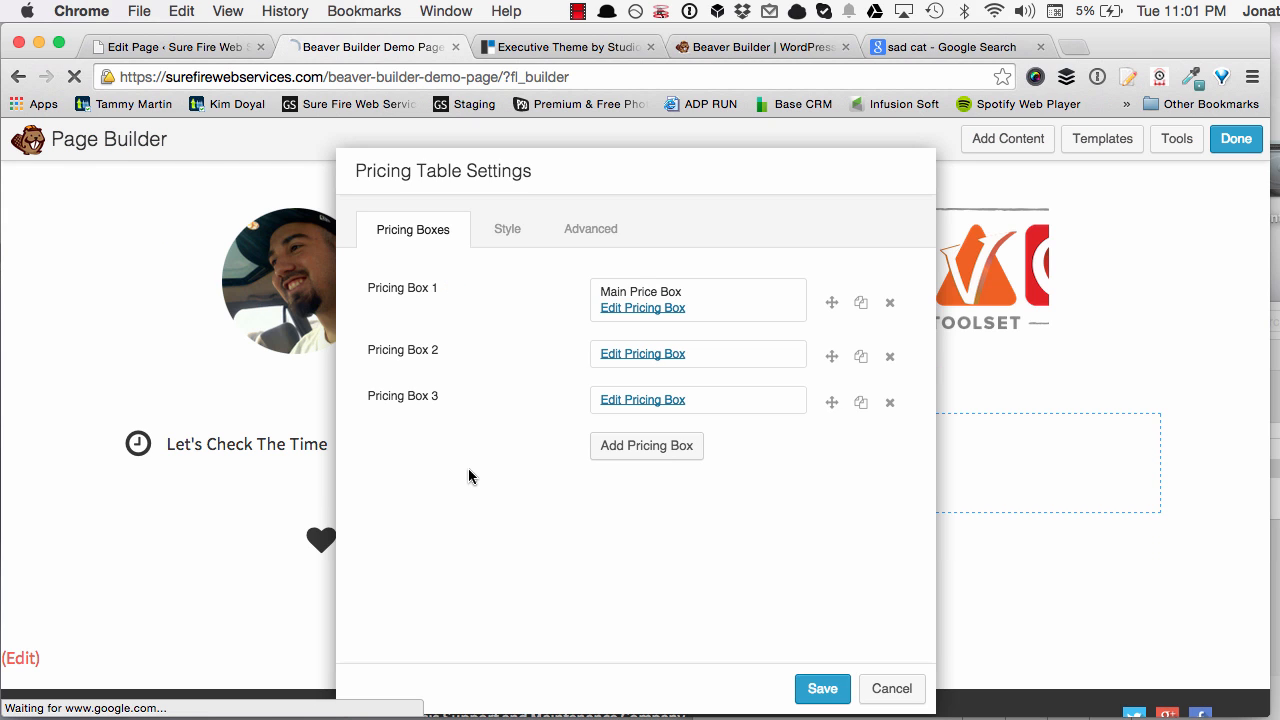
{"action": "scroll", "coordinate": [277, 434], "scroll_direction": "down", "scroll_amount": 5}
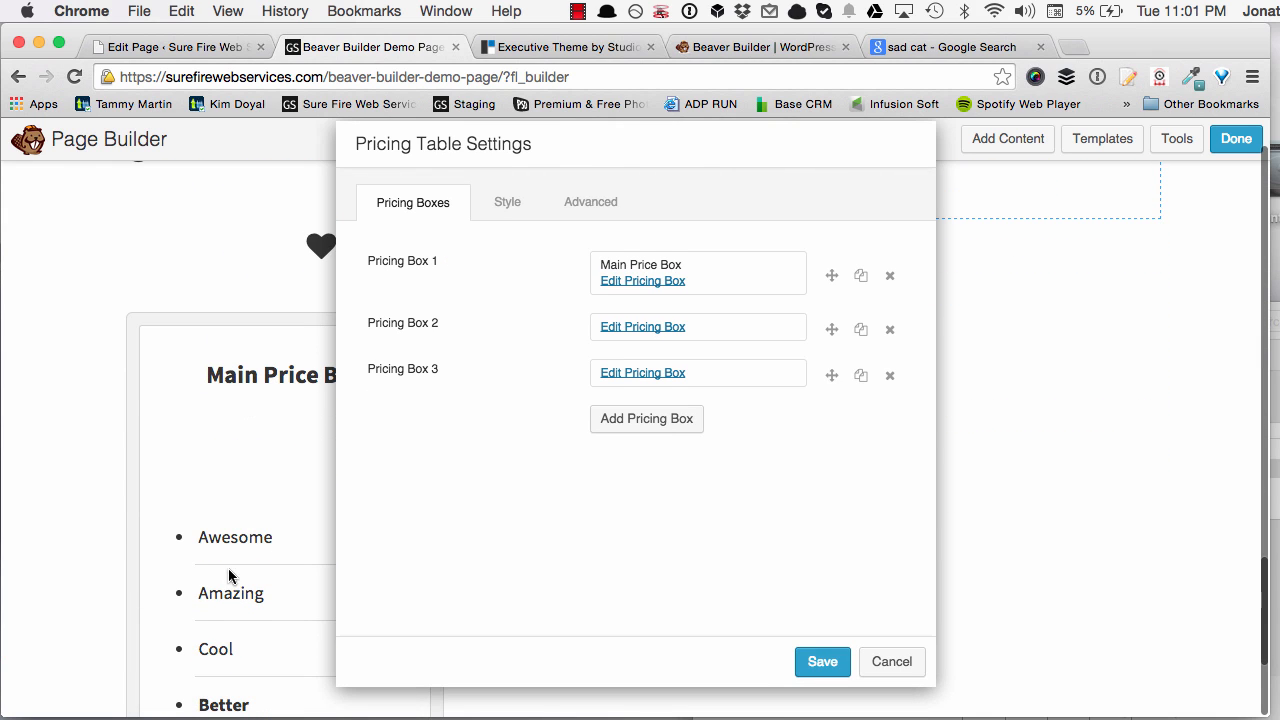
{"action": "left_click_drag", "start_coordinate": [440, 151], "coordinate": [552, 212]}
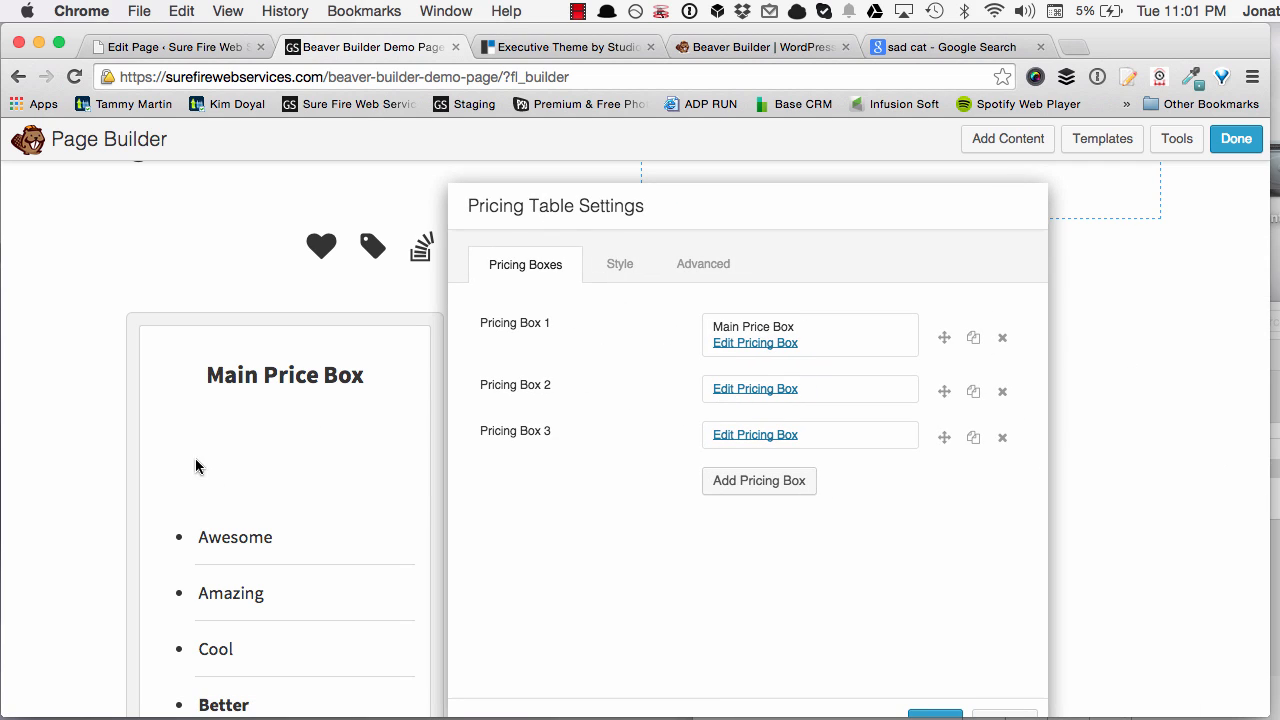
{"action": "scroll", "coordinate": [306, 514], "scroll_direction": "down", "scroll_amount": 3}
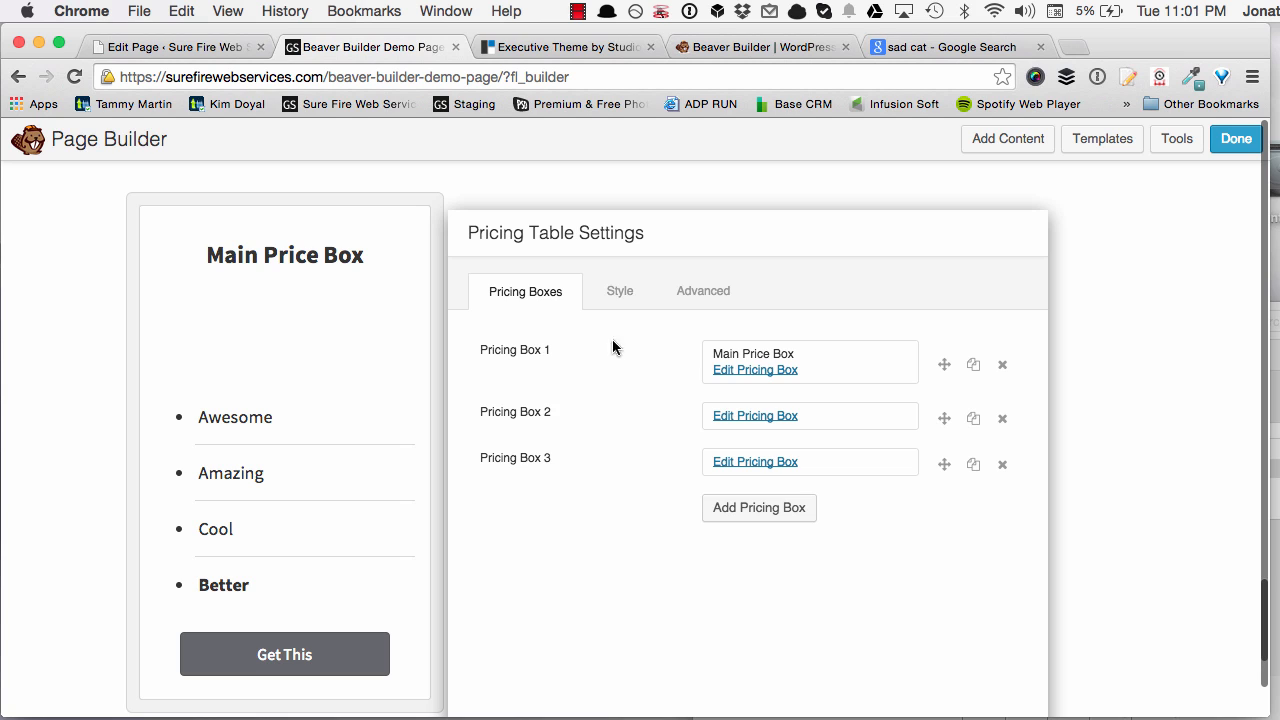
Change the Main Price Box's accent text color to black (000000) and save the box
{"action": "left_click", "coordinate": [737, 368]}
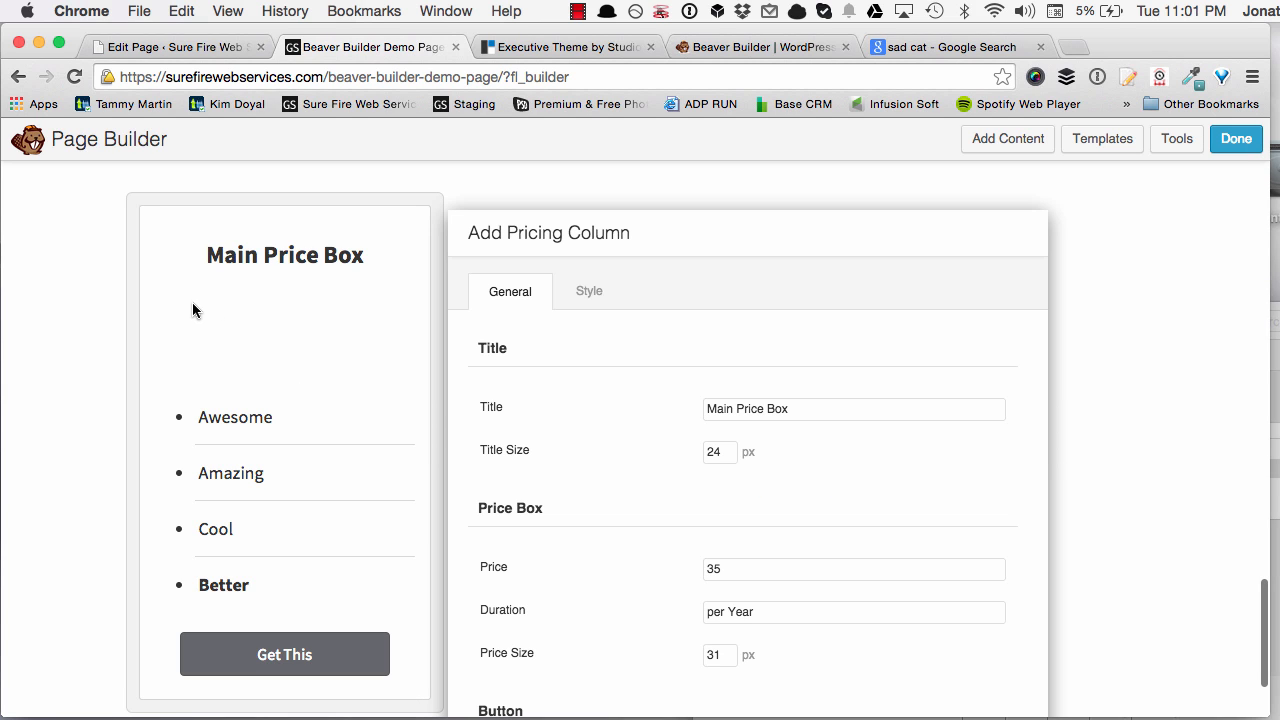
{"action": "scroll", "coordinate": [646, 392], "scroll_direction": "down", "scroll_amount": 3}
{"action": "scroll", "coordinate": [646, 396], "scroll_direction": "down", "scroll_amount": 3}
{"action": "left_click", "coordinate": [591, 292]}
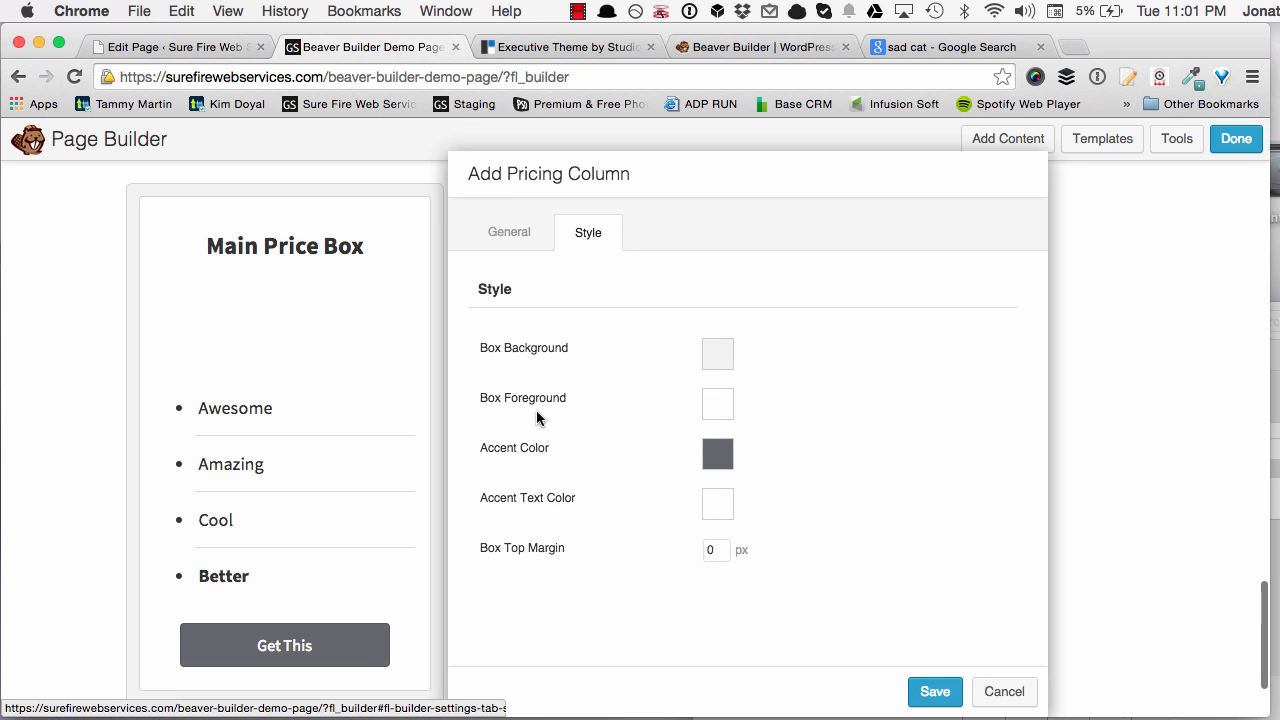
{"action": "left_click", "coordinate": [724, 511]}
{"action": "mouse_move", "coordinate": [771, 563]}
{"action": "left_mouse_down"}
{"action": "mouse_move", "coordinate": [857, 550]}
{"action": "mouse_move", "coordinate": [864, 681]}
{"action": "left_mouse_up"}
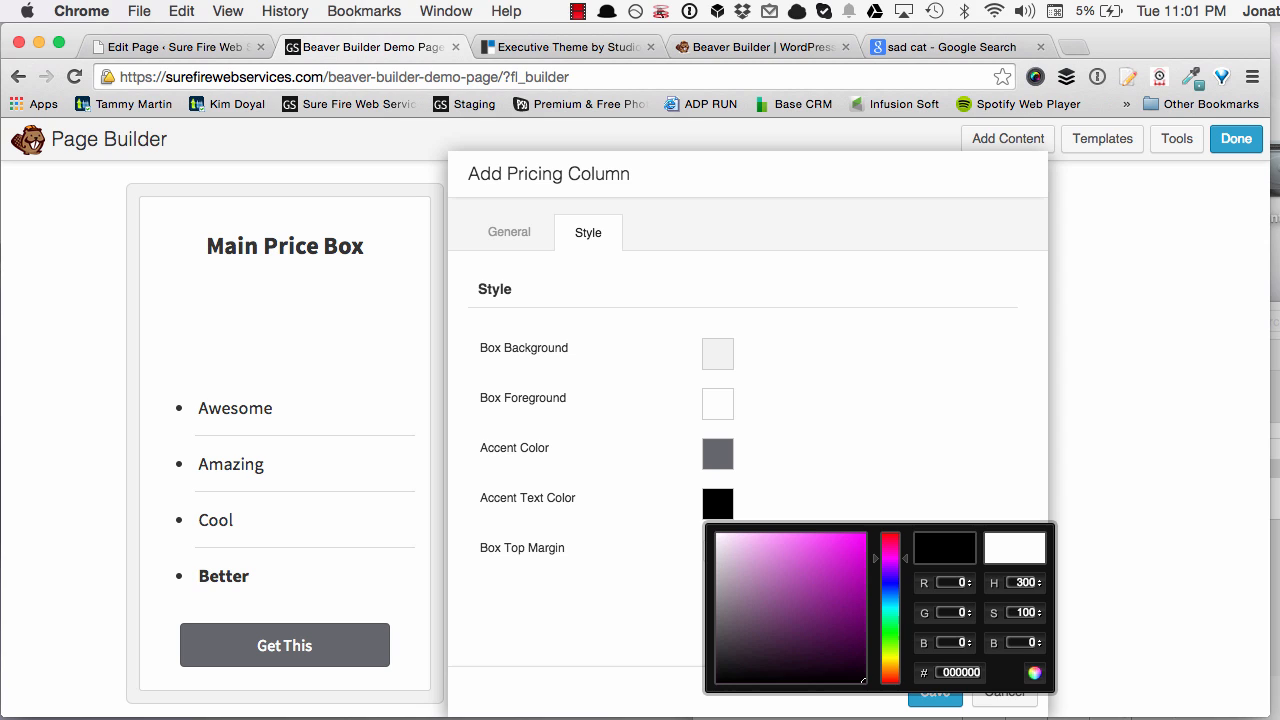
{"action": "left_click", "coordinate": [900, 440]}
{"action": "scroll", "coordinate": [600, 475], "scroll_direction": "down", "scroll_amount": 1}
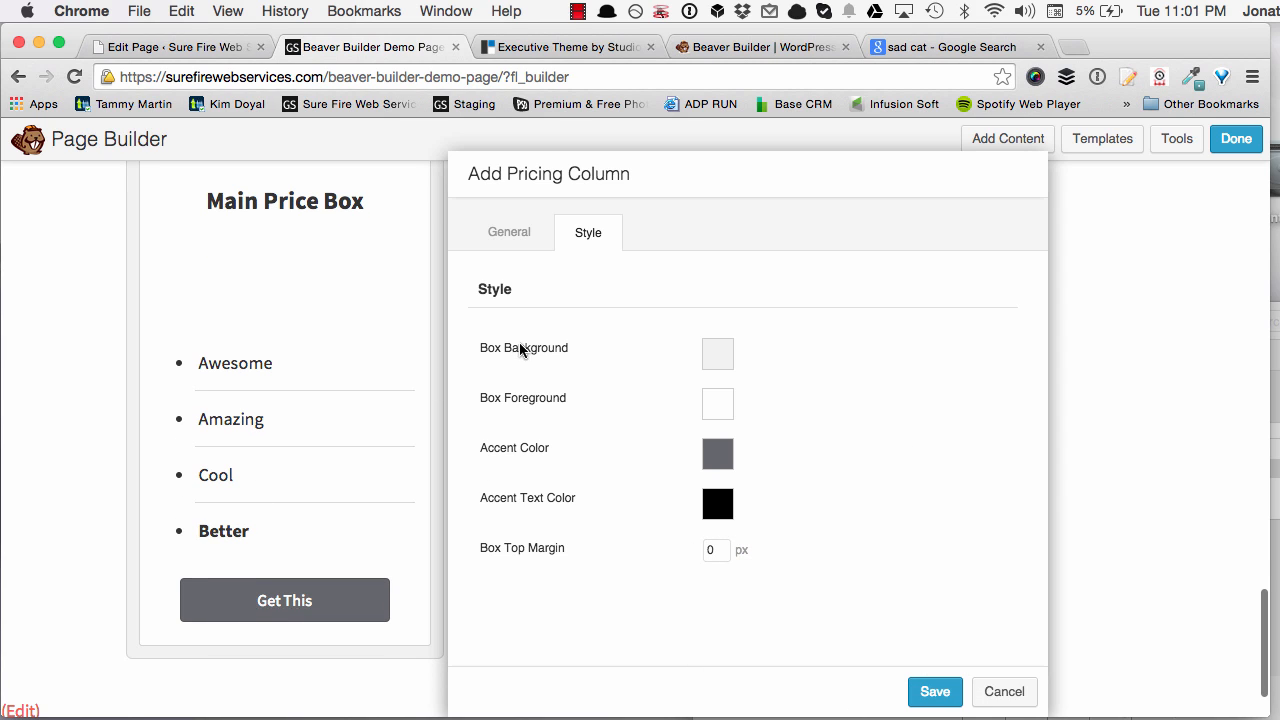
{"action": "scroll", "coordinate": [636, 533], "scroll_direction": "down", "scroll_amount": 2}
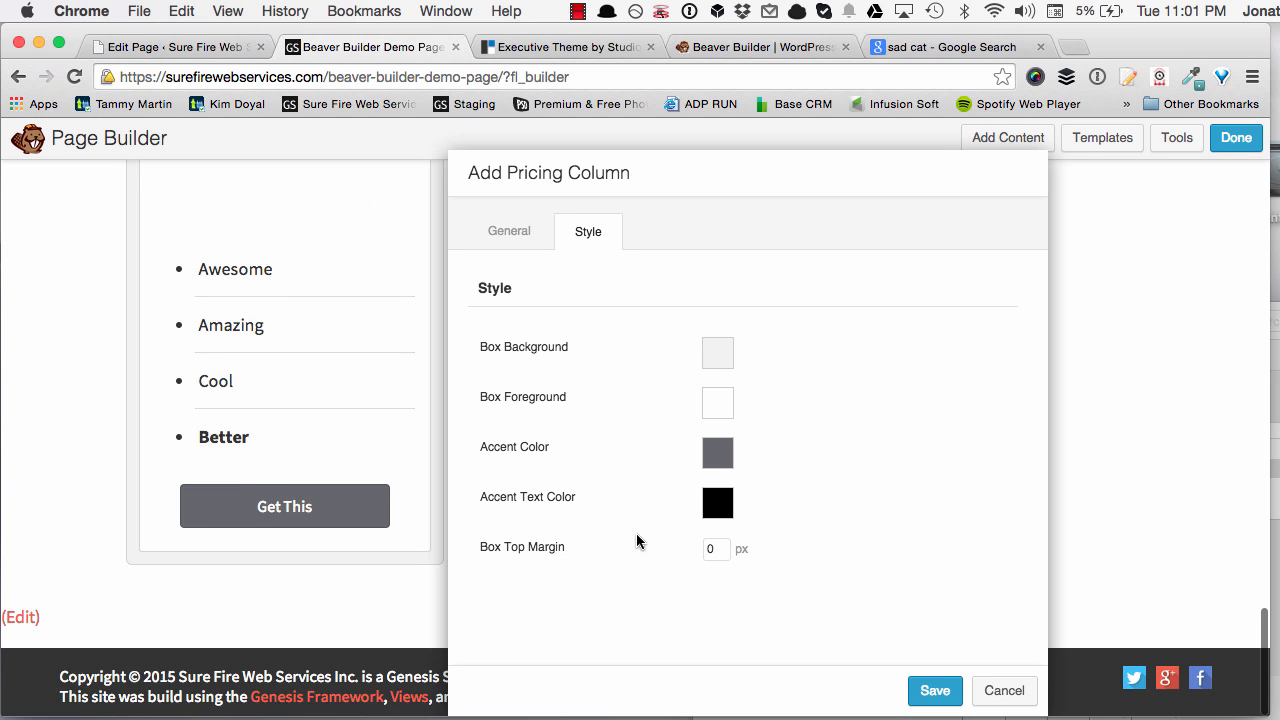
{"action": "left_click", "coordinate": [515, 235]}
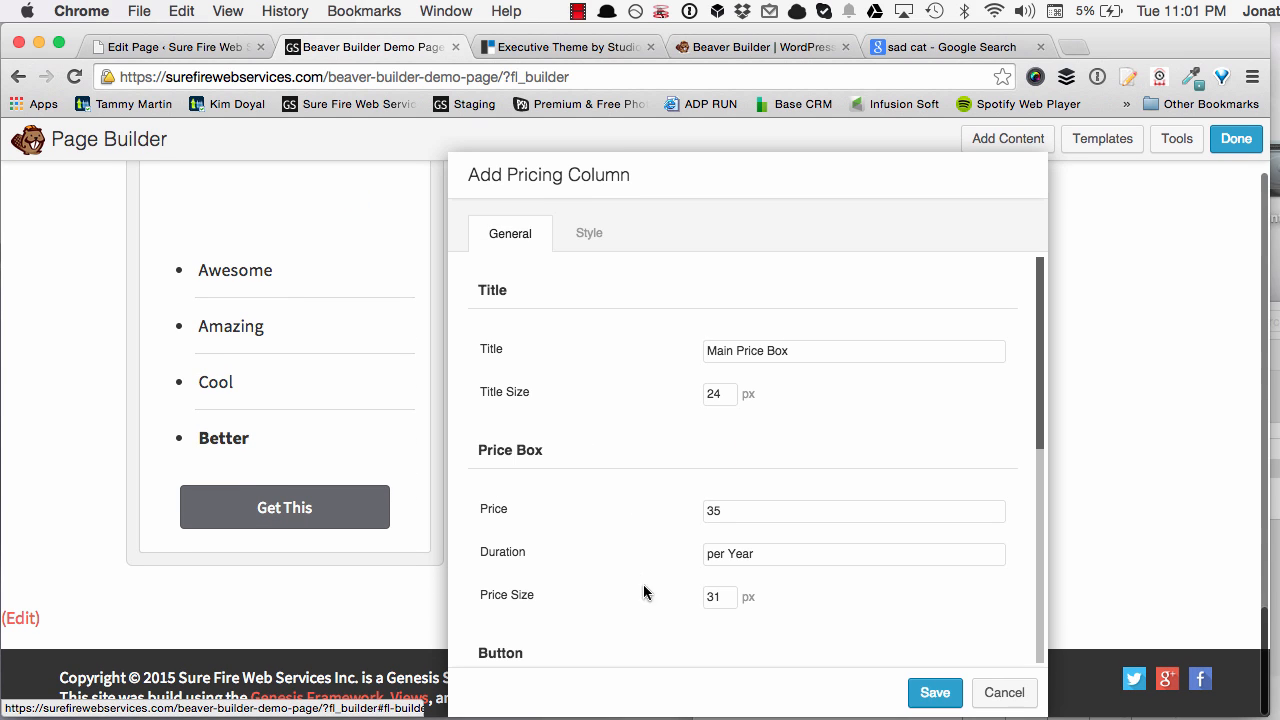
{"action": "left_click", "coordinate": [936, 694]}
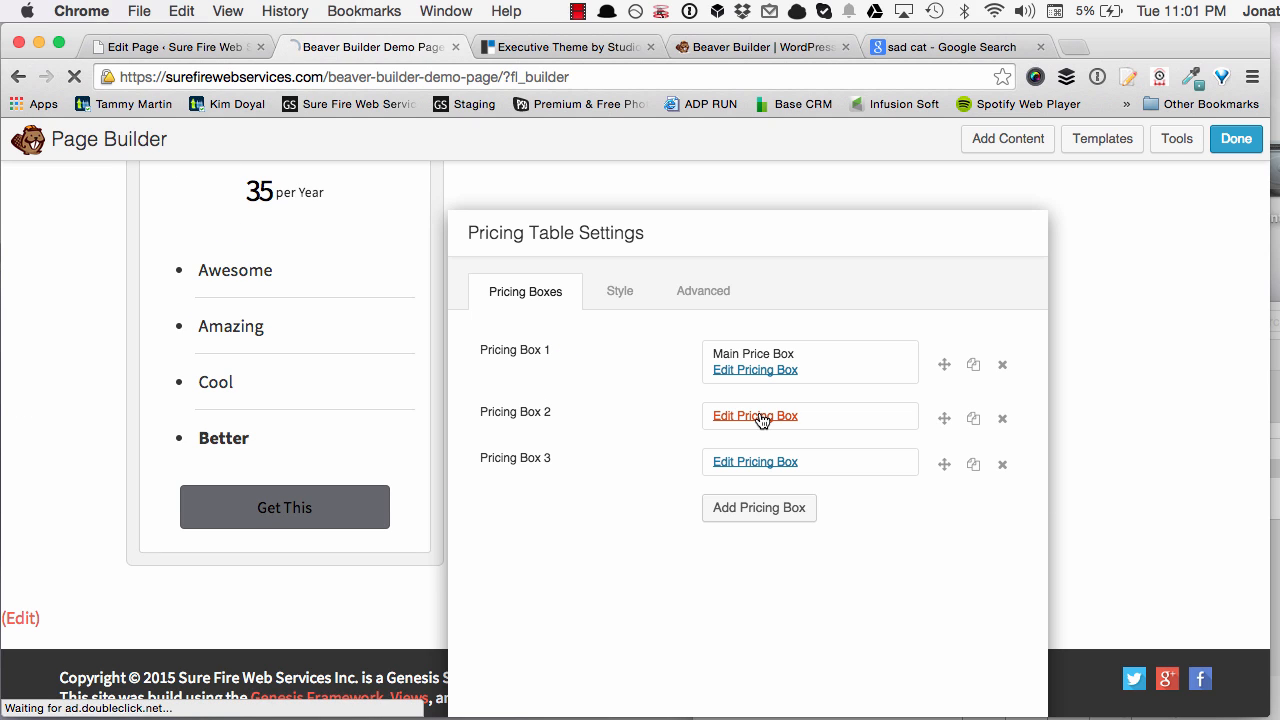
{"action": "scroll", "coordinate": [414, 378], "scroll_direction": "up", "scroll_amount": 2}
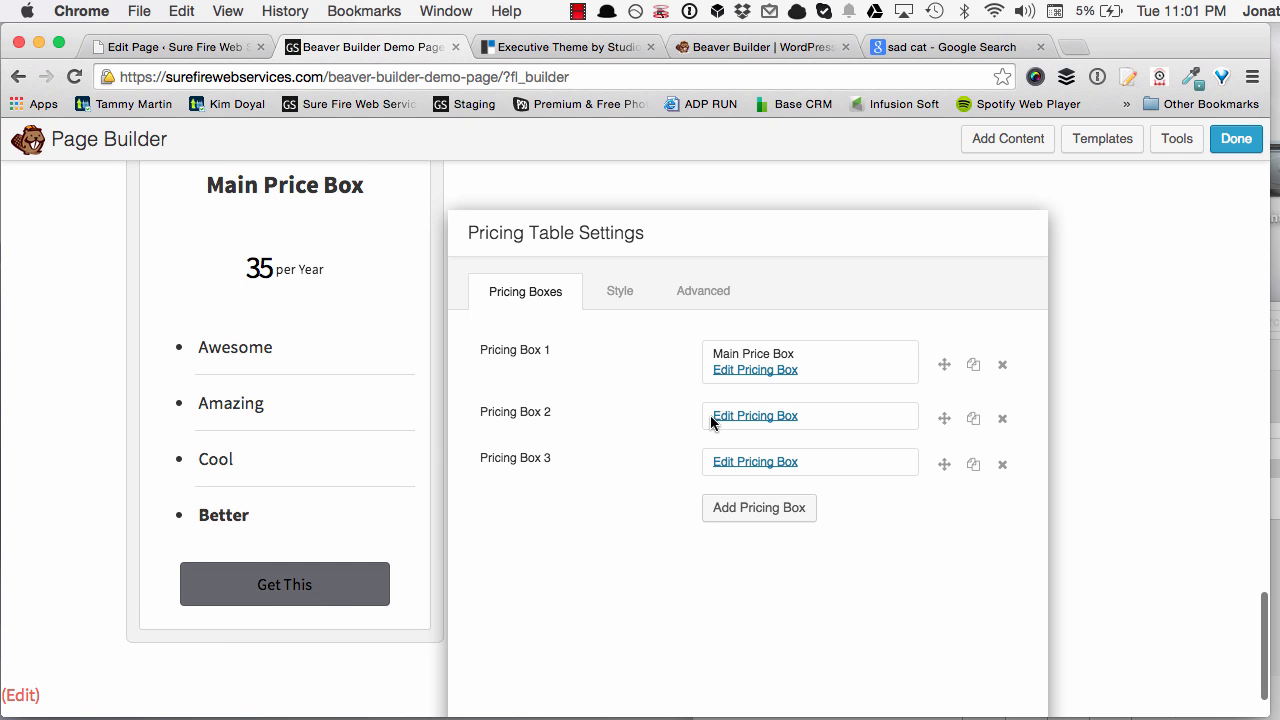
Title Pricing Box 2 "Price 2" and set its price to 55 with the duration "Per Month"
{"action": "left_click", "coordinate": [740, 415]}
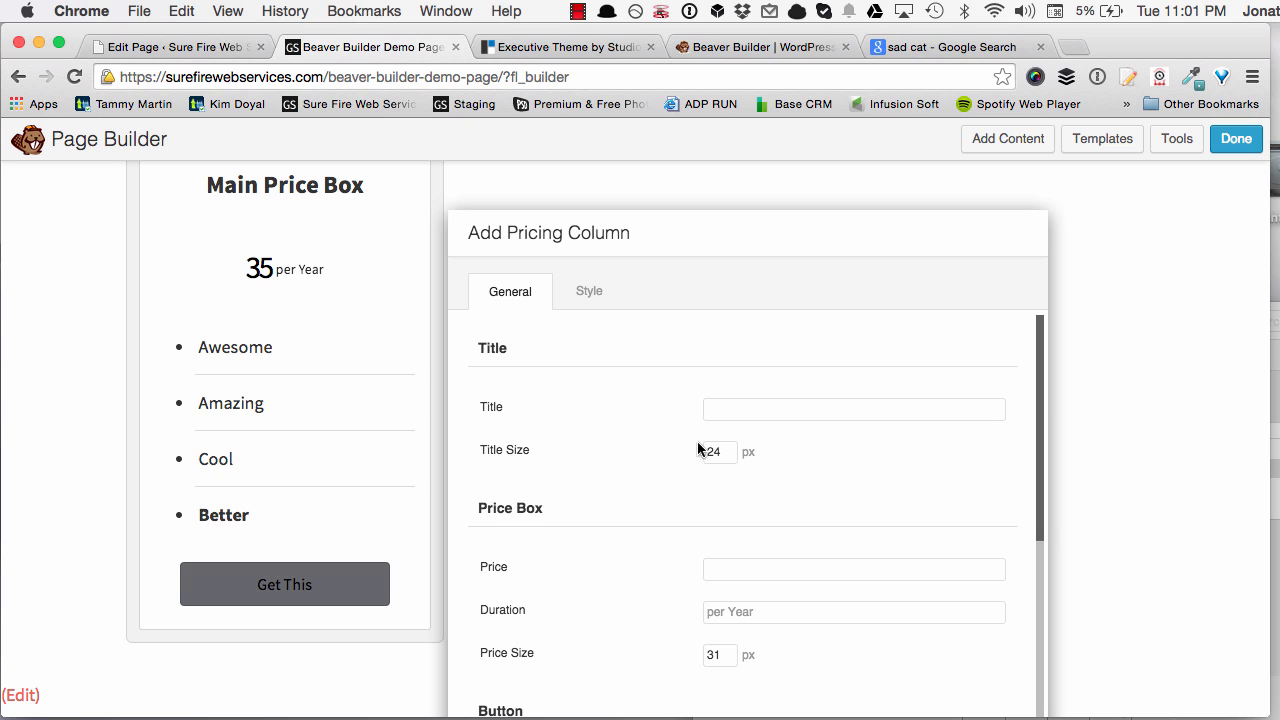
{"action": "scroll", "coordinate": [742, 358], "scroll_direction": "down", "scroll_amount": 3}
{"action": "scroll", "coordinate": [742, 351], "scroll_direction": "up", "scroll_amount": 3}
{"action": "left_click", "coordinate": [743, 383]}
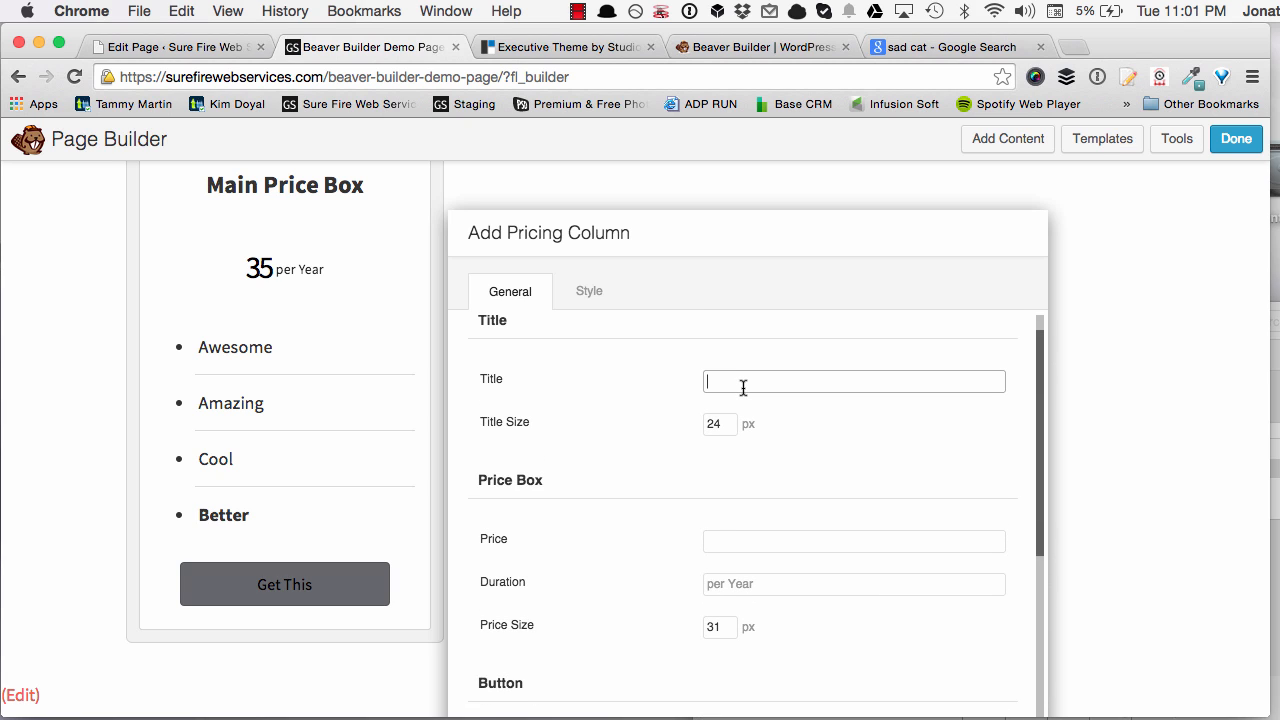
{"action": "type", "text": "Price 2"}
{"action": "scroll", "coordinate": [742, 394], "scroll_direction": "down", "scroll_amount": 3}
{"action": "left_click", "coordinate": [741, 424]}
{"action": "type", "text": "55"}
{"action": "key", "text": "Tab"}
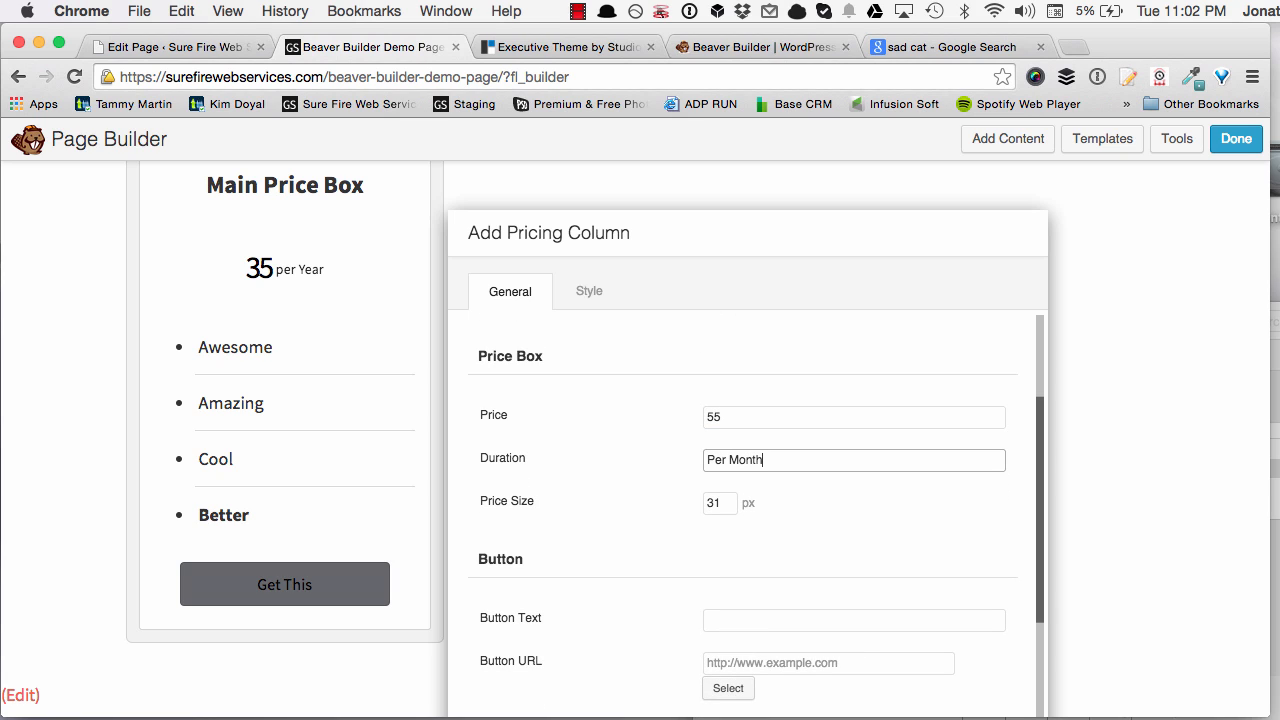
Set the button text of Pricing Box 2 to "Oh Yeah!"
{"action": "scroll", "coordinate": [656, 417], "scroll_direction": "down", "scroll_amount": 4}
{"action": "left_click", "coordinate": [732, 452]}
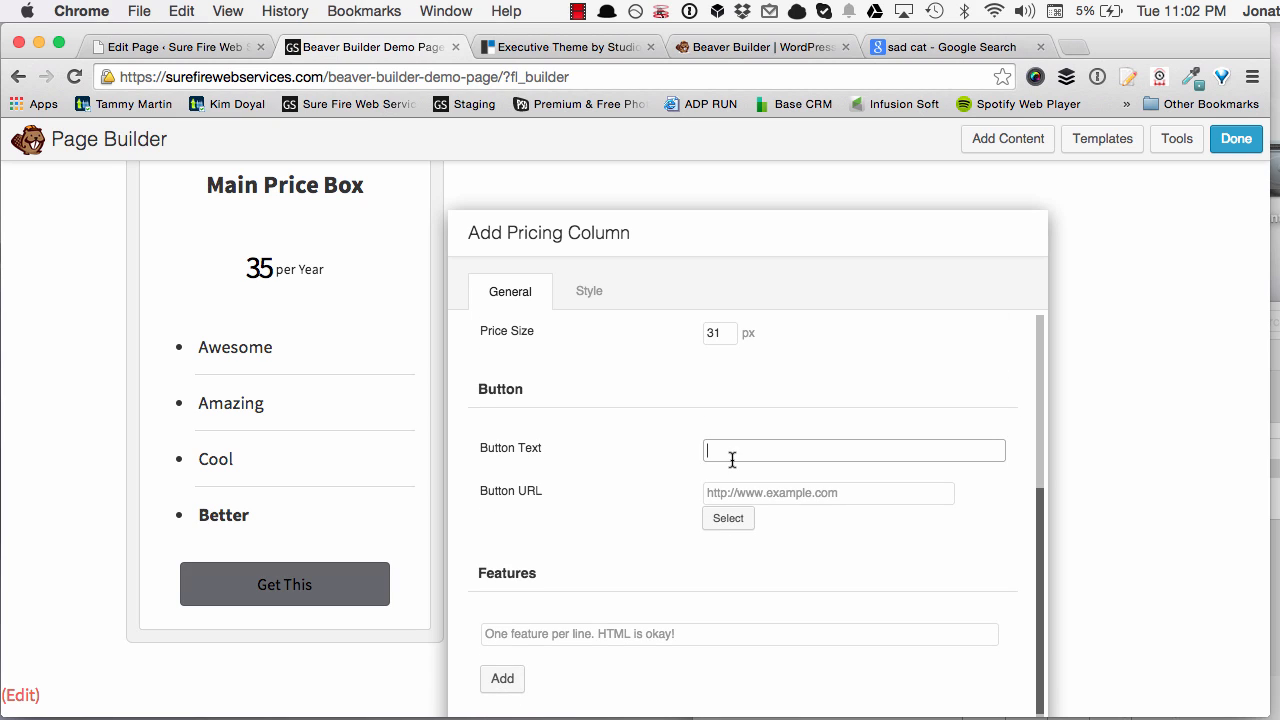
{"action": "scroll", "coordinate": [638, 462], "scroll_direction": "down", "scroll_amount": 1}
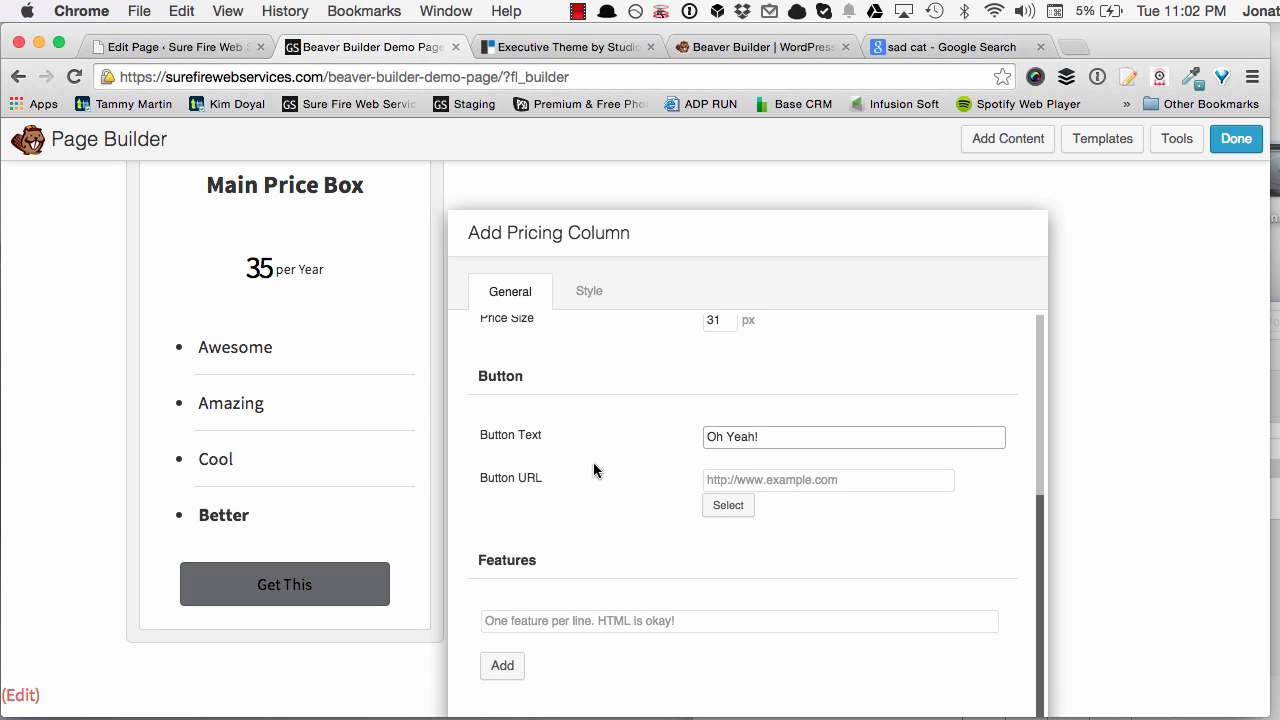
Change the box background color of Pricing Box 2 to light green
{"action": "left_click", "coordinate": [591, 300]}
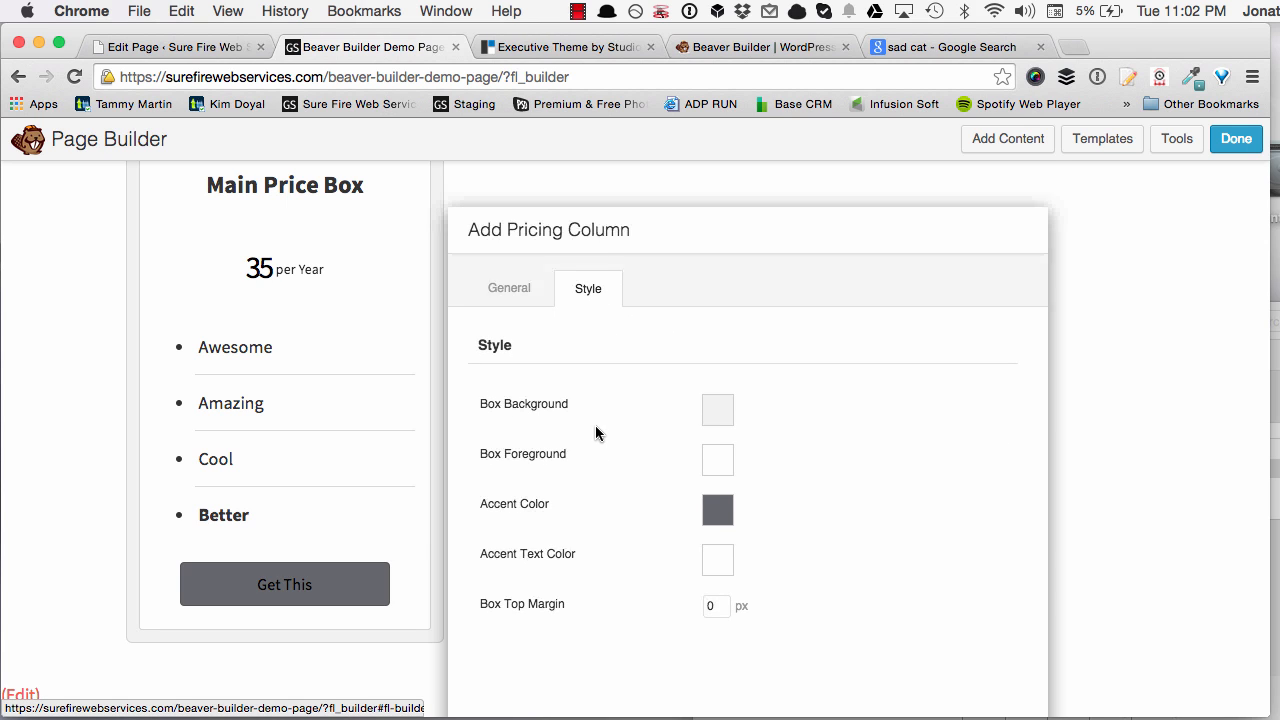
{"action": "left_click", "coordinate": [702, 392]}
{"action": "mouse_move", "coordinate": [745, 435]}
{"action": "left_mouse_down"}
{"action": "mouse_move", "coordinate": [706, 480]}
{"action": "mouse_move", "coordinate": [866, 418]}
{"action": "mouse_move", "coordinate": [857, 490]}
{"action": "mouse_move", "coordinate": [890, 485]}
{"action": "mouse_move", "coordinate": [889, 533]}
{"action": "mouse_move", "coordinate": [889, 508]}
{"action": "mouse_move", "coordinate": [846, 443]}
{"action": "mouse_move", "coordinate": [877, 449]}
{"action": "mouse_move", "coordinate": [730, 420]}
{"action": "mouse_move", "coordinate": [761, 426]}
{"action": "left_mouse_up"}
{"action": "left_click", "coordinate": [902, 492]}
{"action": "left_click", "coordinate": [826, 353]}
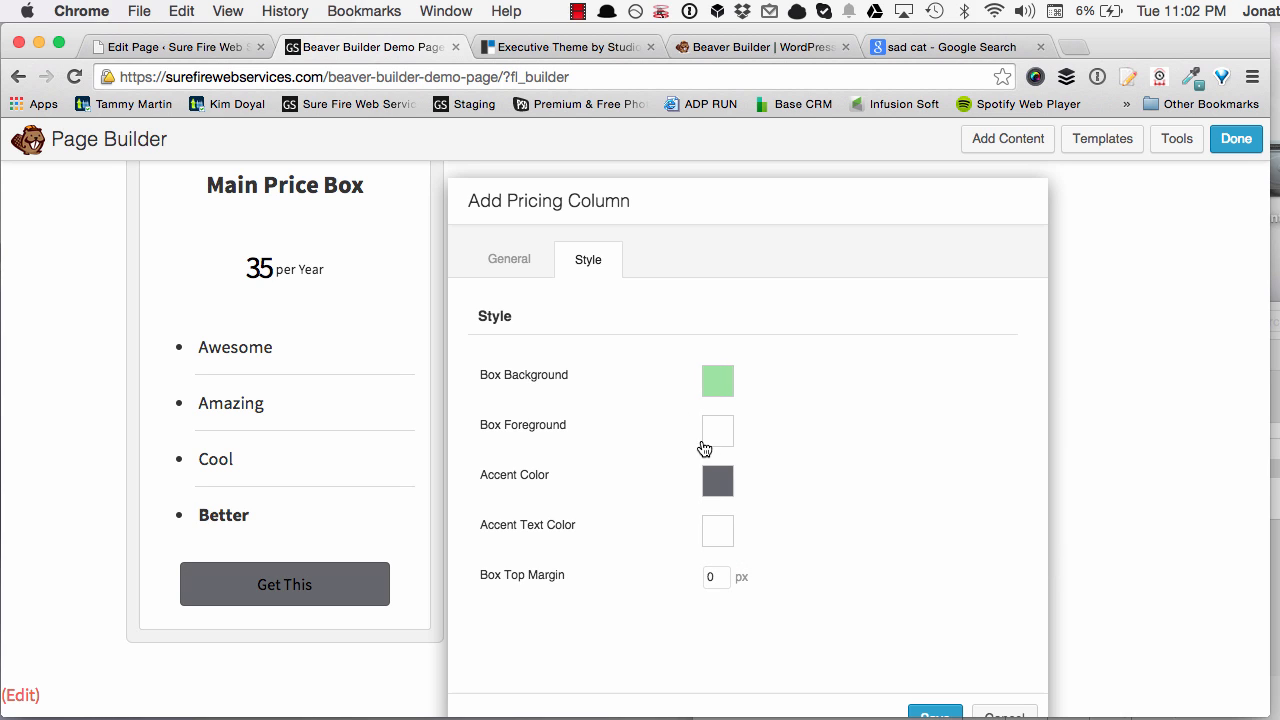
Change the accent text color of Pricing Box 2 to dark red and save the box
{"action": "scroll", "coordinate": [870, 467], "scroll_direction": "down", "scroll_amount": 2}
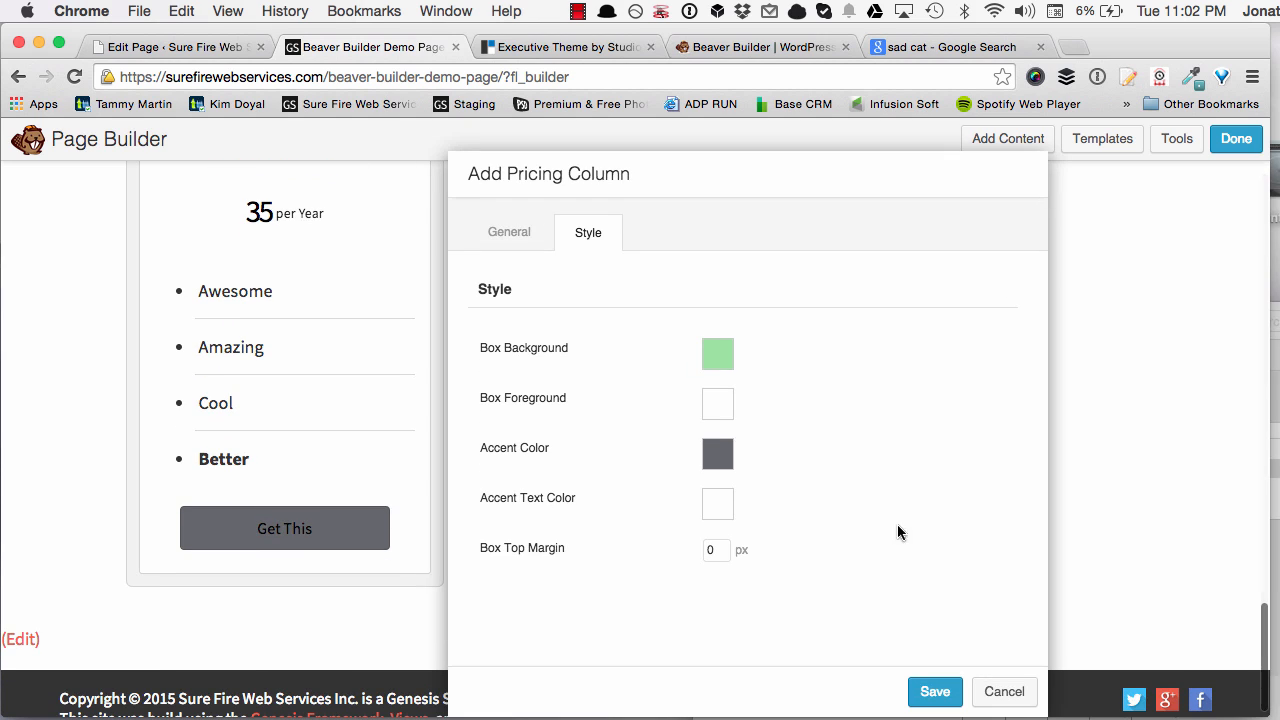
{"action": "left_click", "coordinate": [712, 506]}
{"action": "mouse_move", "coordinate": [837, 586]}
{"action": "left_mouse_down"}
{"action": "mouse_move", "coordinate": [846, 571]}
{"action": "mouse_move", "coordinate": [854, 591]}
{"action": "left_mouse_up"}
{"action": "mouse_move", "coordinate": [893, 675]}
{"action": "left_mouse_down"}
{"action": "mouse_move", "coordinate": [892, 645]}
{"action": "mouse_move", "coordinate": [892, 682]}
{"action": "left_mouse_up"}
{"action": "left_click_drag", "start_coordinate": [854, 583], "coordinate": [853, 597]}
{"action": "left_click", "coordinate": [866, 435]}
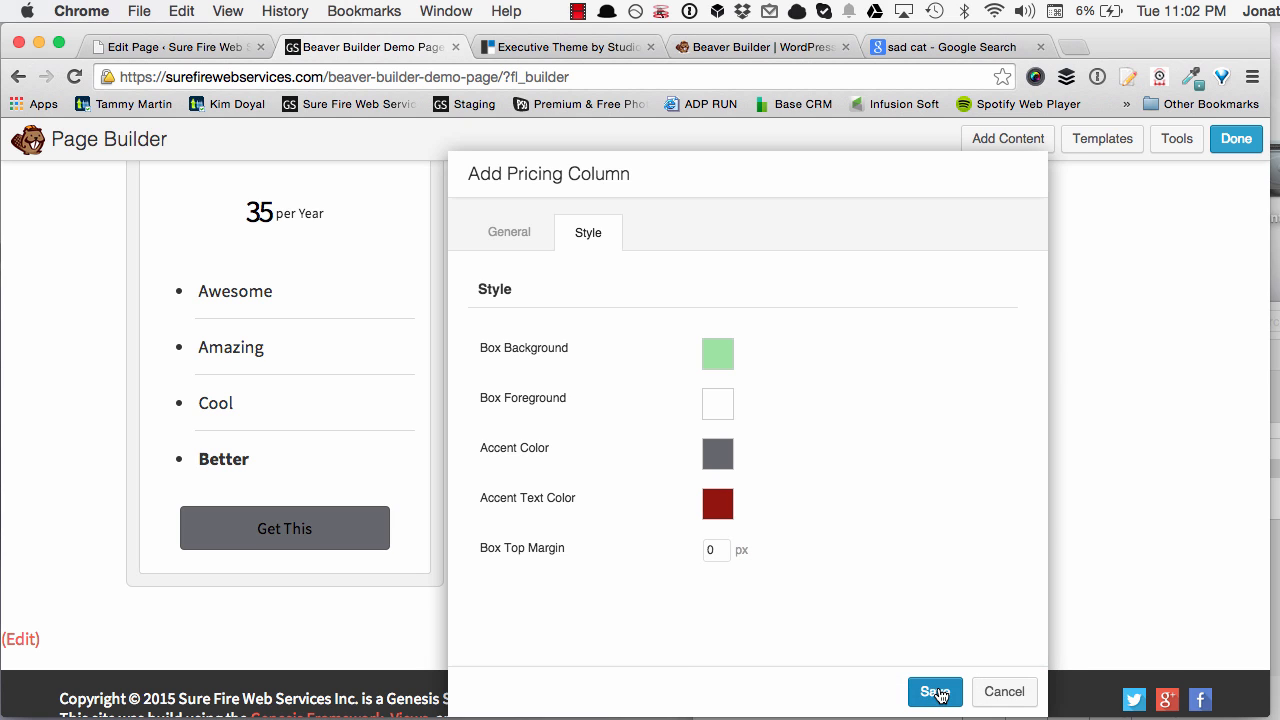
{"action": "left_click", "coordinate": [936, 692]}
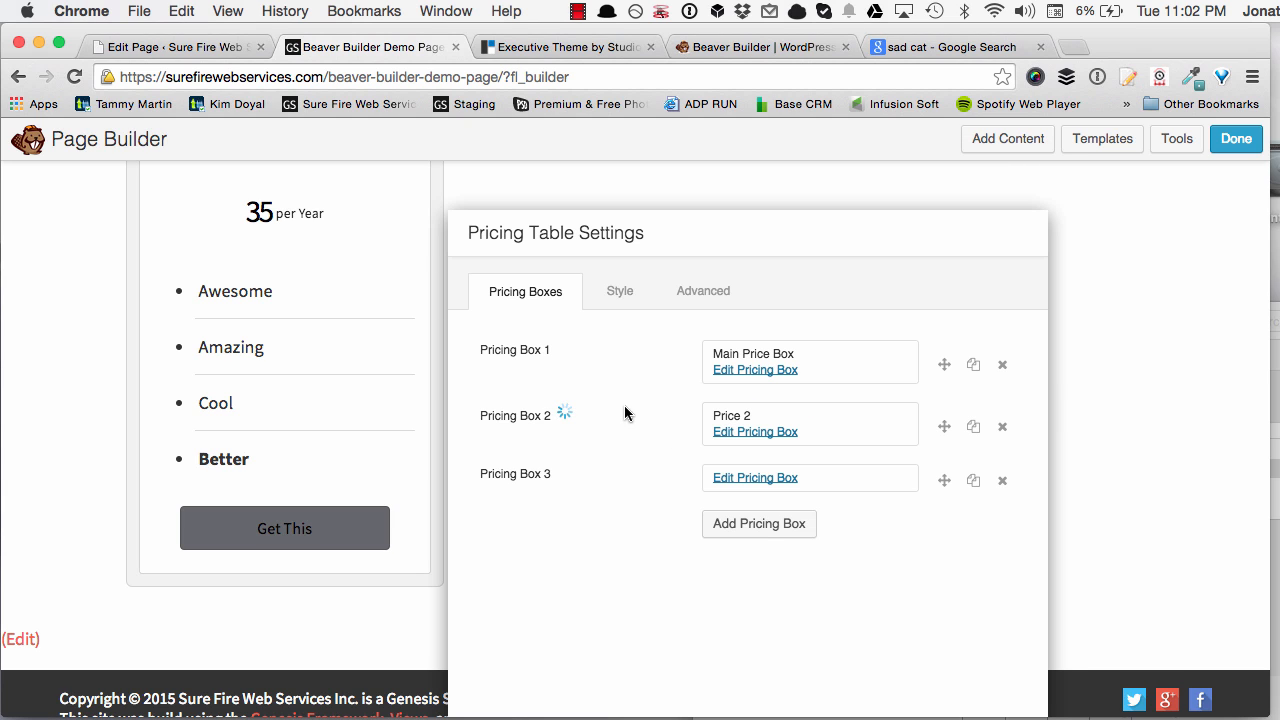
Replace the empty third pricing box with a duplicate of Main Price Box placed after Price 2
{"action": "left_click", "coordinate": [1002, 481]}
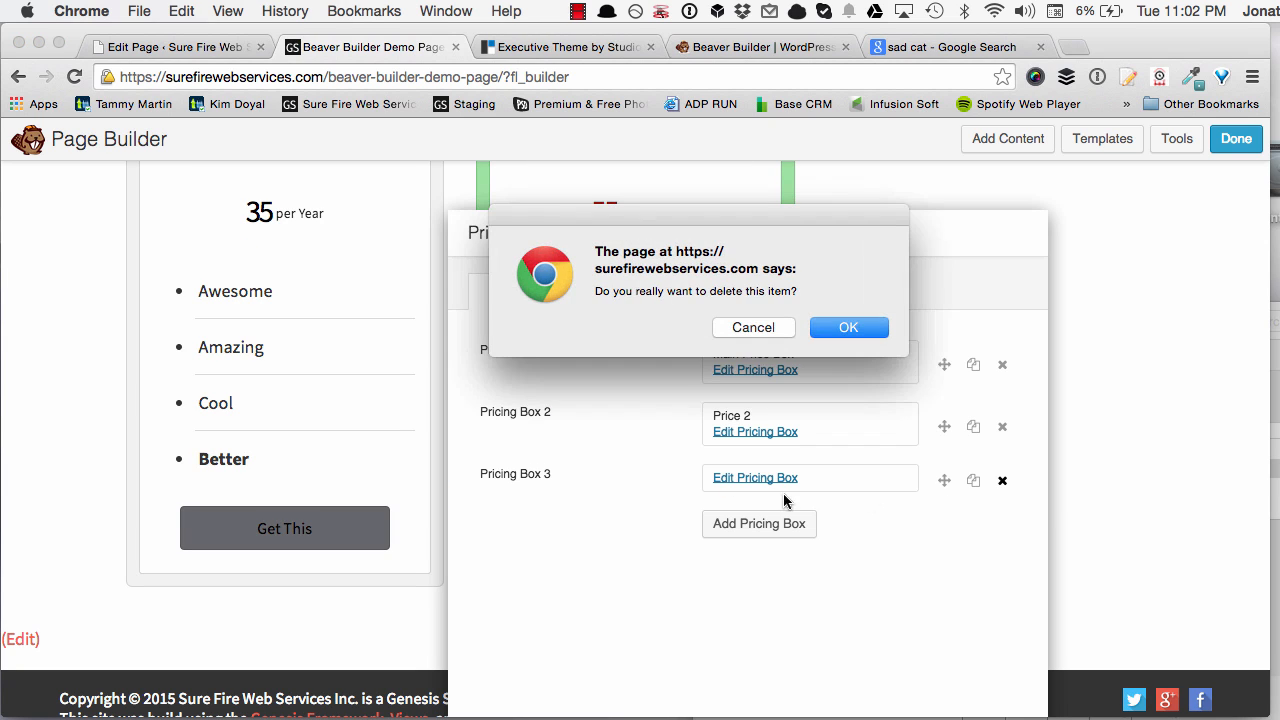
{"action": "left_click", "coordinate": [850, 326]}
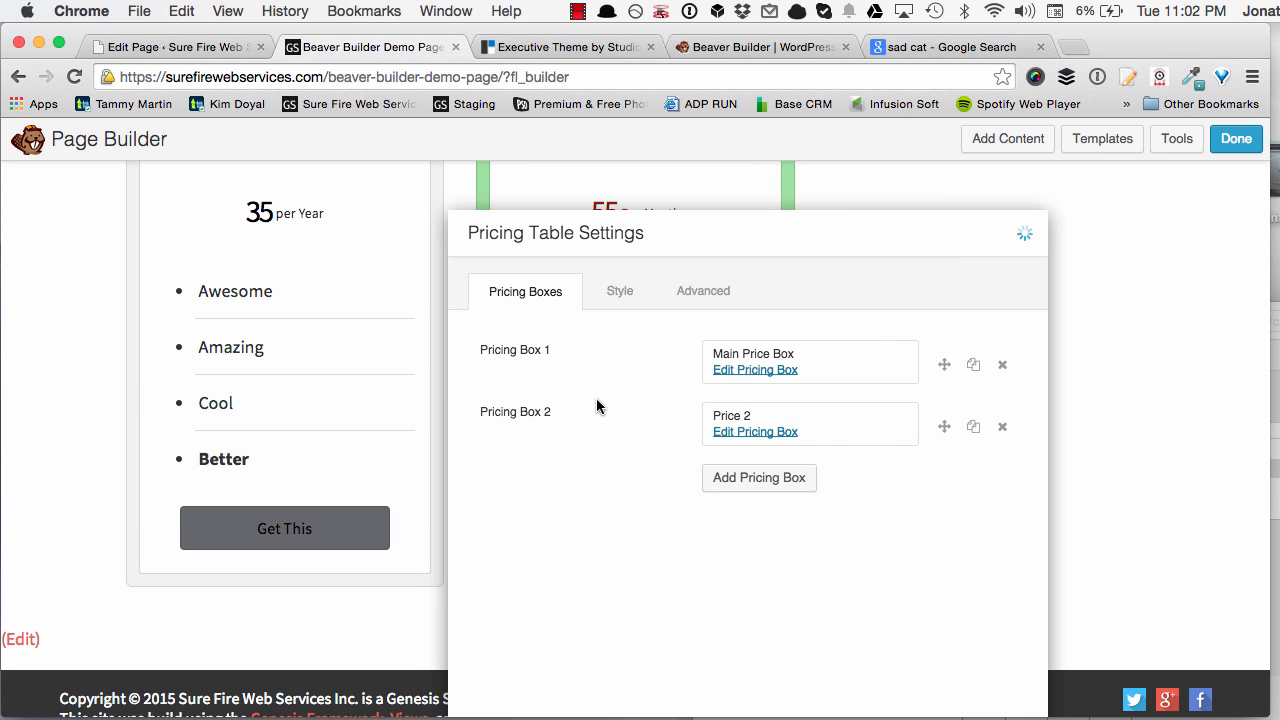
{"action": "left_click", "coordinate": [973, 367]}
{"action": "left_click_drag", "start_coordinate": [943, 428], "coordinate": [848, 488]}
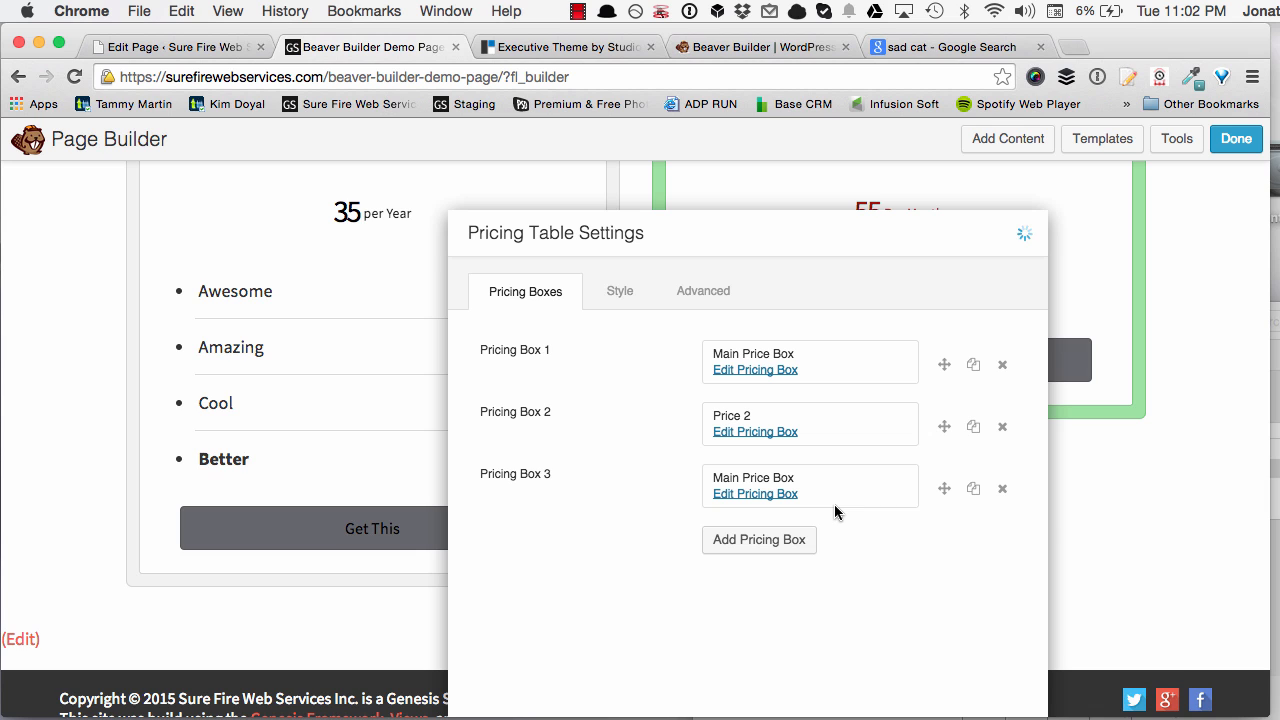
Fill Pricing Box 2's feature list with four entries, each reading "Test"
{"action": "left_click_drag", "start_coordinate": [634, 227], "coordinate": [713, 224]}
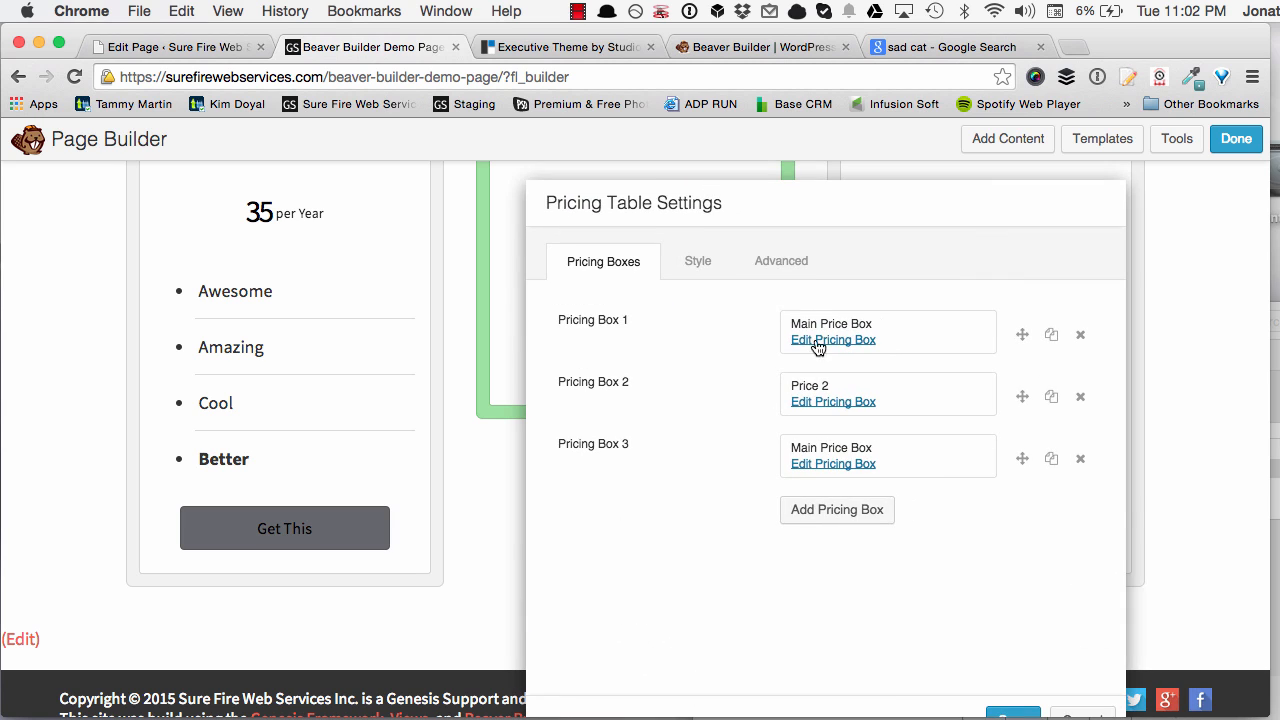
{"action": "left_click", "coordinate": [840, 401]}
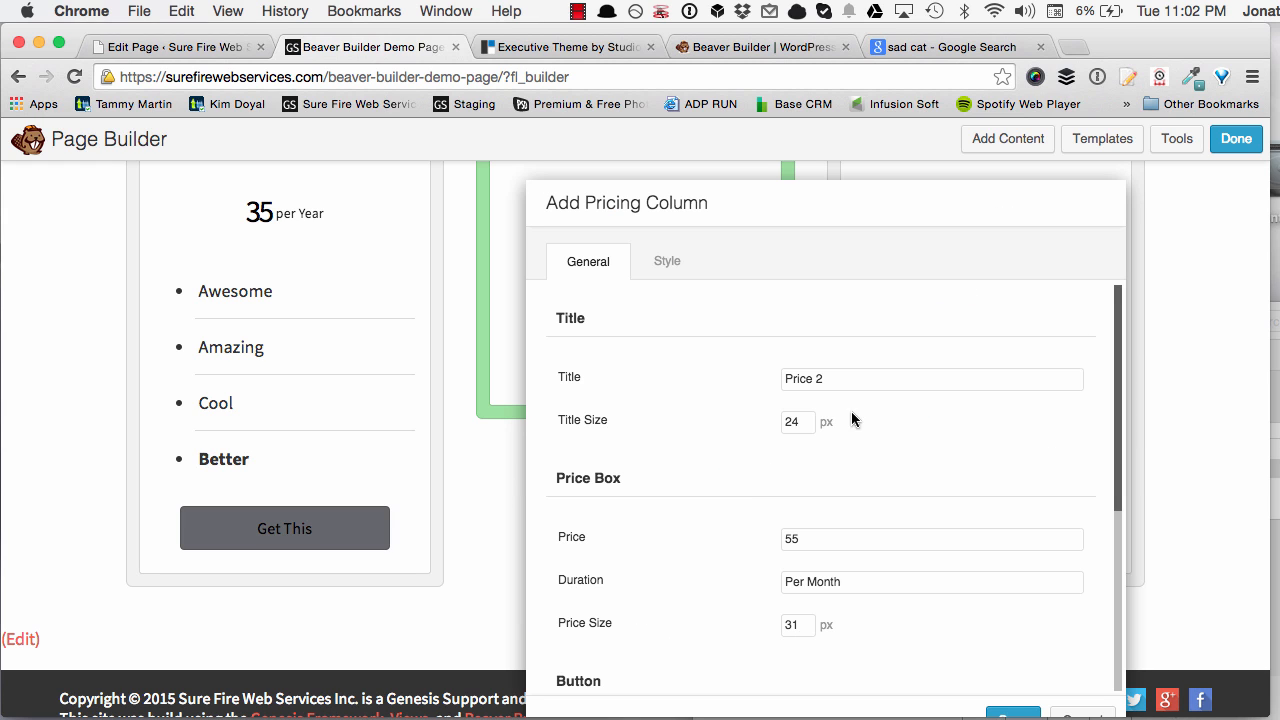
{"action": "scroll", "coordinate": [685, 418], "scroll_direction": "down", "scroll_amount": 1}
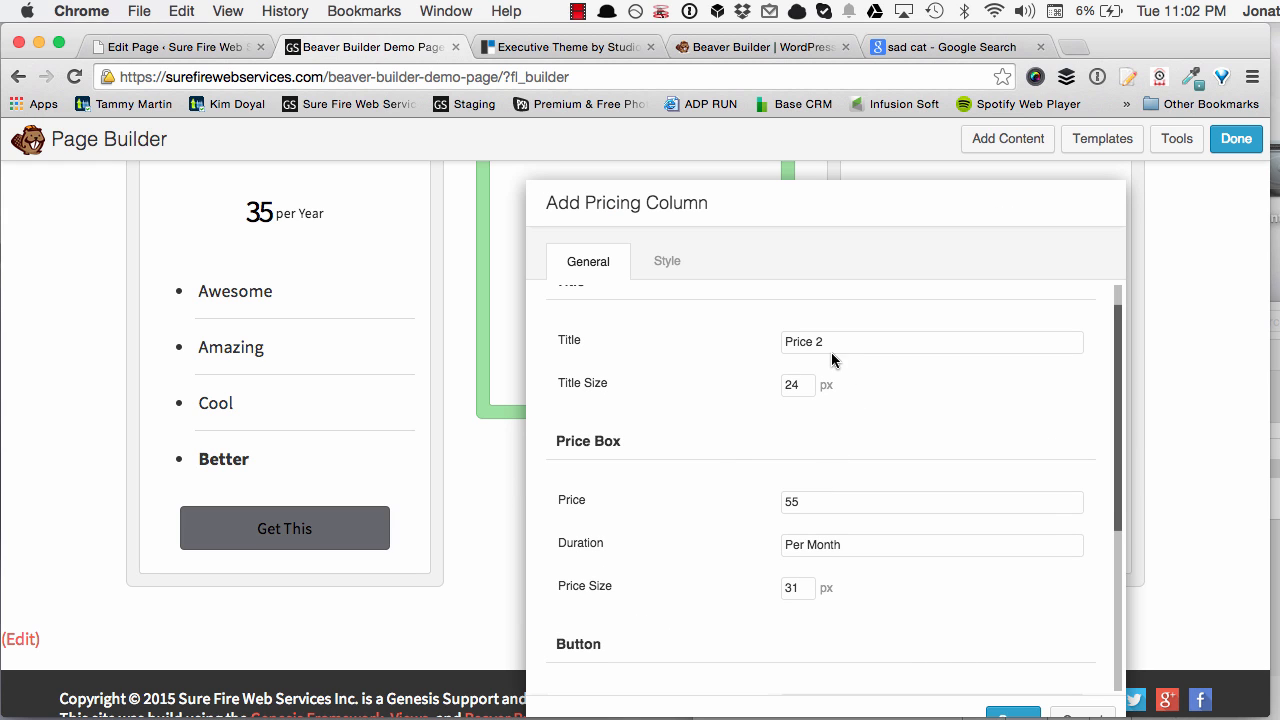
{"action": "scroll", "coordinate": [811, 494], "scroll_direction": "down", "scroll_amount": 8}
{"action": "left_click", "coordinate": [633, 590]}
{"action": "type", "text": "Test"}
{"action": "left_click", "coordinate": [580, 636]}
{"action": "type", "text": "Test"}
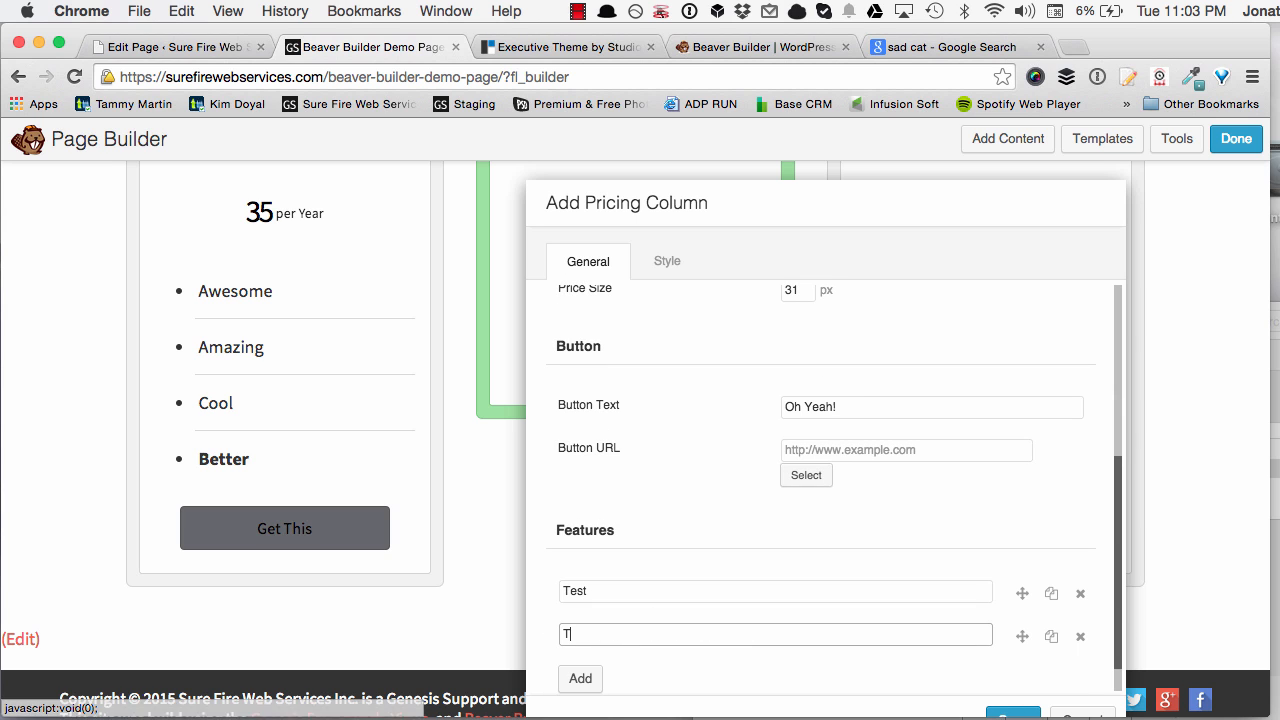
{"action": "left_click", "coordinate": [583, 680]}
{"action": "type", "text": "Test"}
{"action": "scroll", "coordinate": [641, 563], "scroll_direction": "down", "scroll_amount": 2}
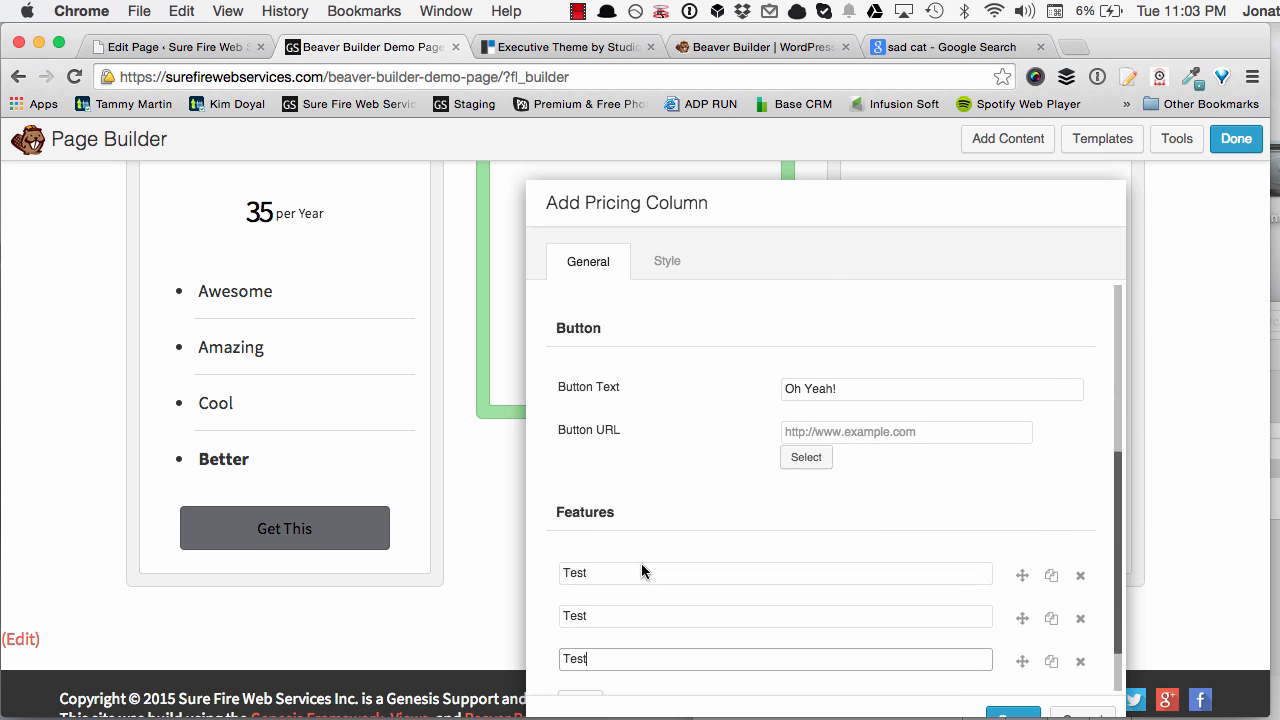
{"action": "left_click", "coordinate": [582, 636]}
{"action": "type", "text": "Test"}
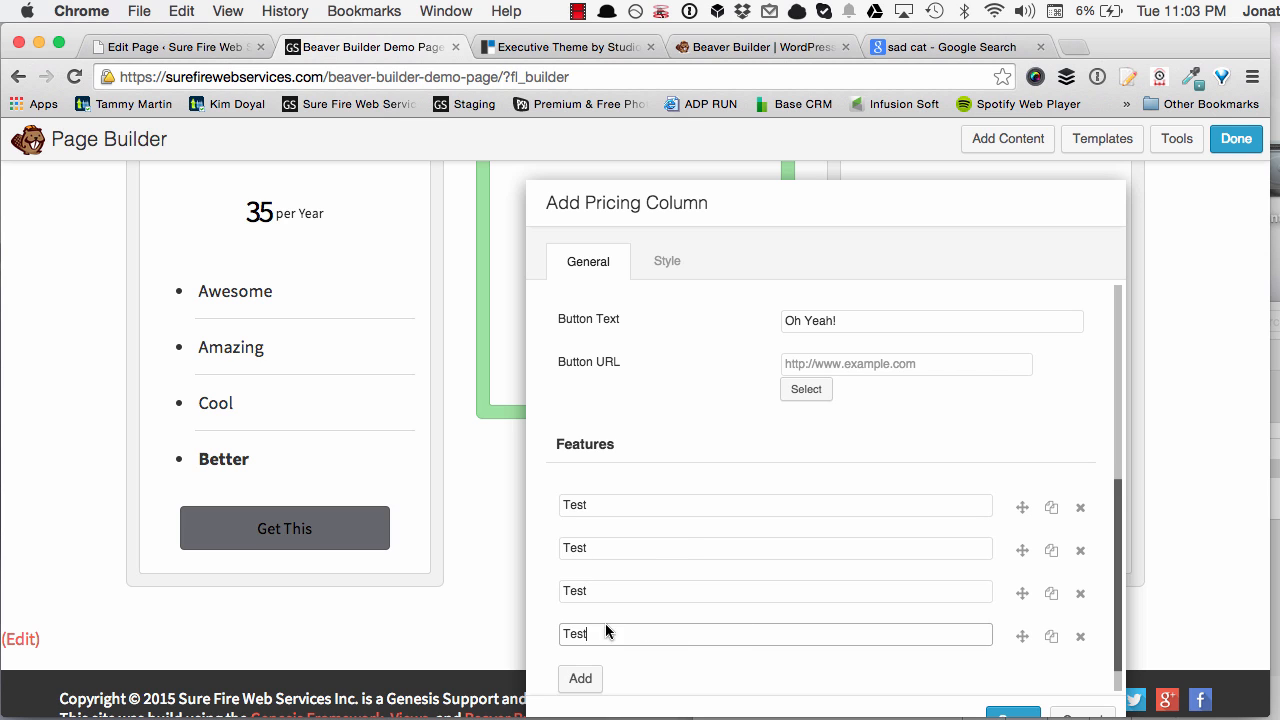
{"action": "scroll", "coordinate": [684, 527], "scroll_direction": "down", "scroll_amount": 1}
Change the accent color of Pricing Box 2 to light gray e6e6e6 and save the box and the pricing table
{"action": "left_click", "coordinate": [668, 261]}
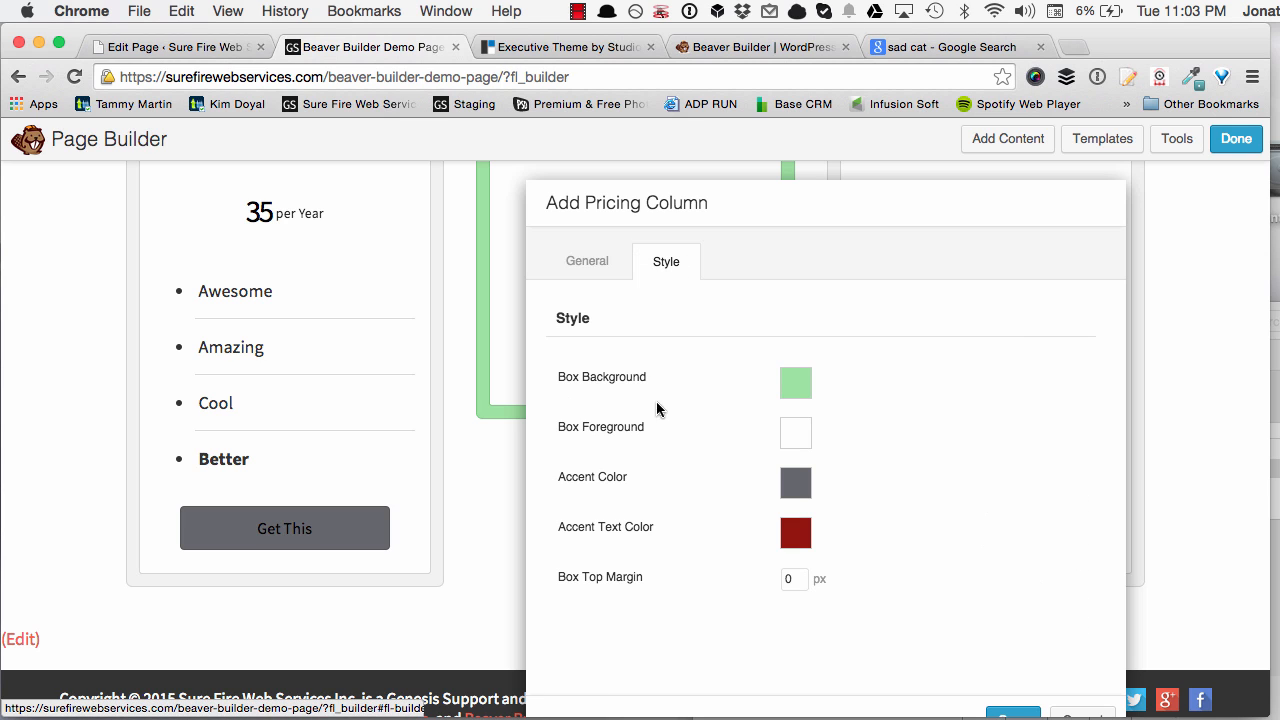
{"action": "left_click_drag", "start_coordinate": [693, 203], "coordinate": [889, 244]}
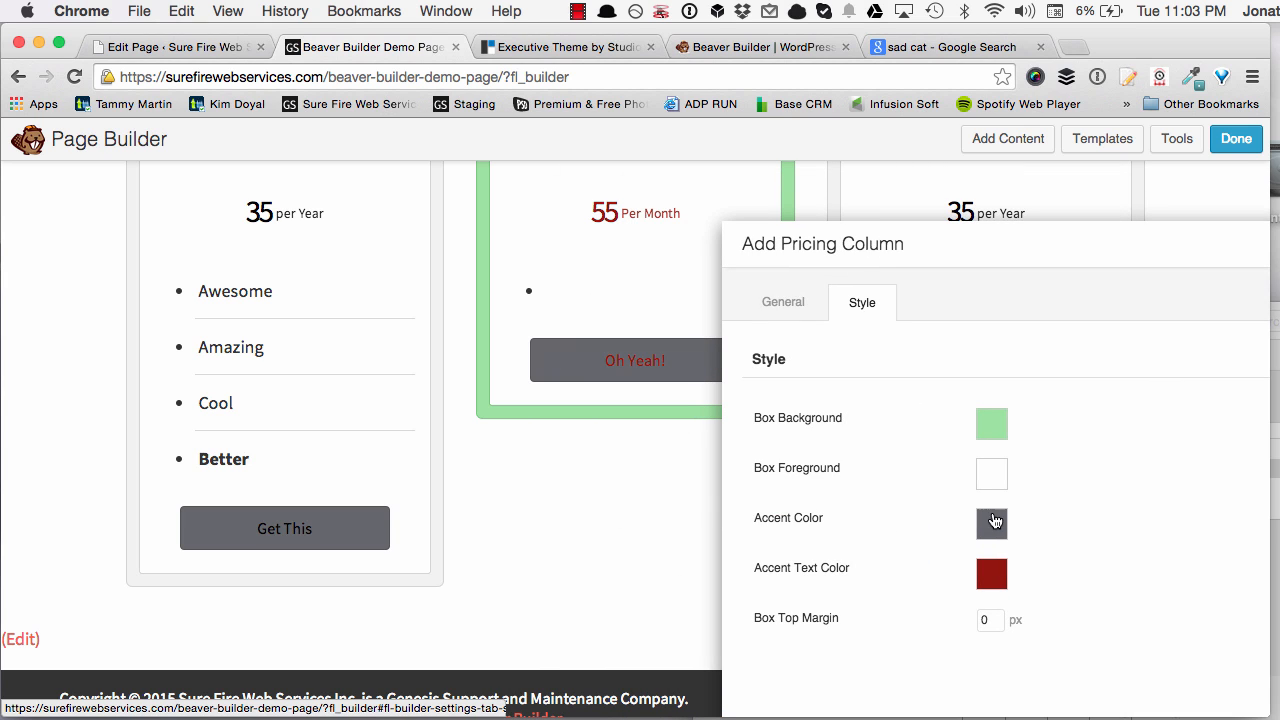
{"action": "left_click", "coordinate": [994, 525]}
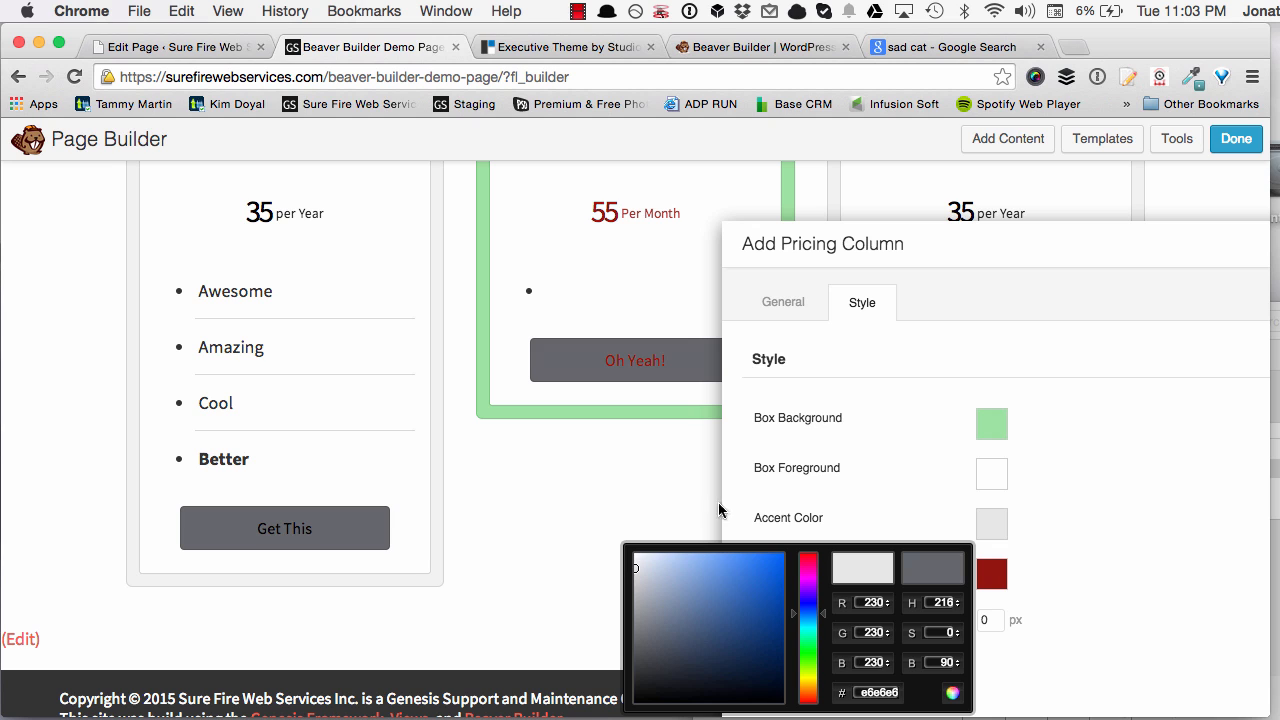
{"action": "left_click", "coordinate": [879, 514]}
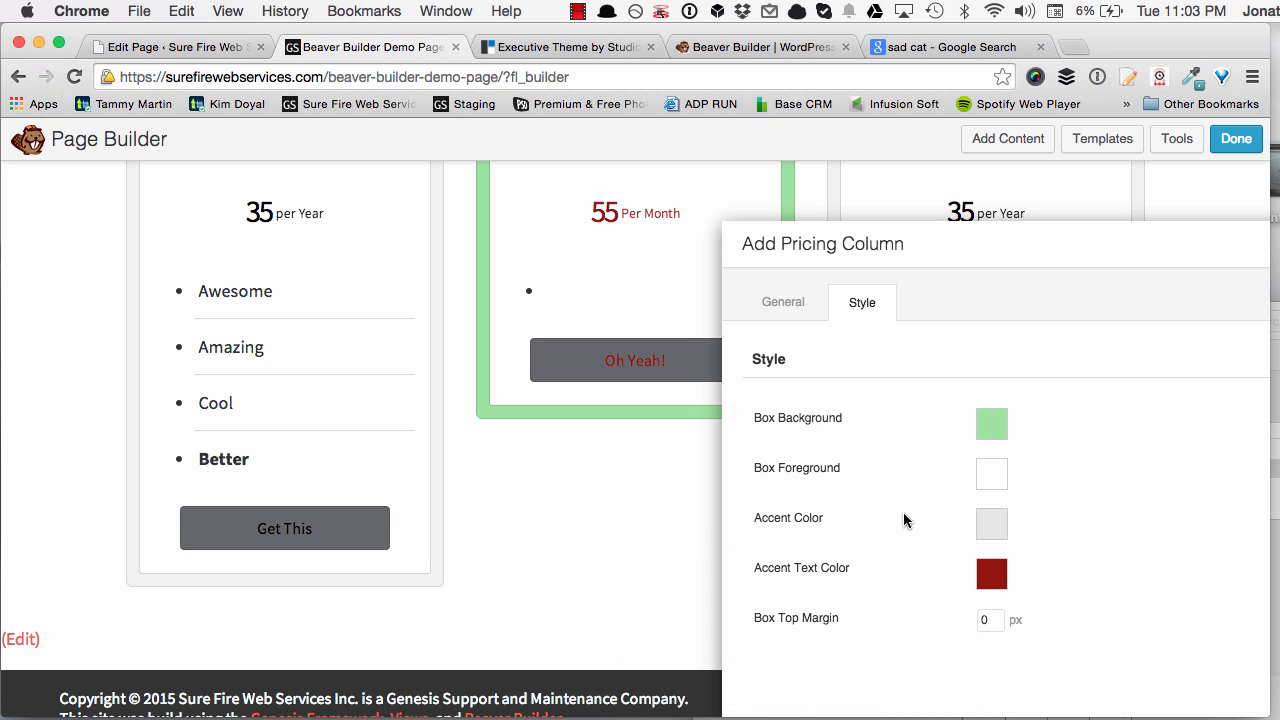
{"action": "scroll", "coordinate": [922, 562], "scroll_direction": "down", "scroll_amount": 1}
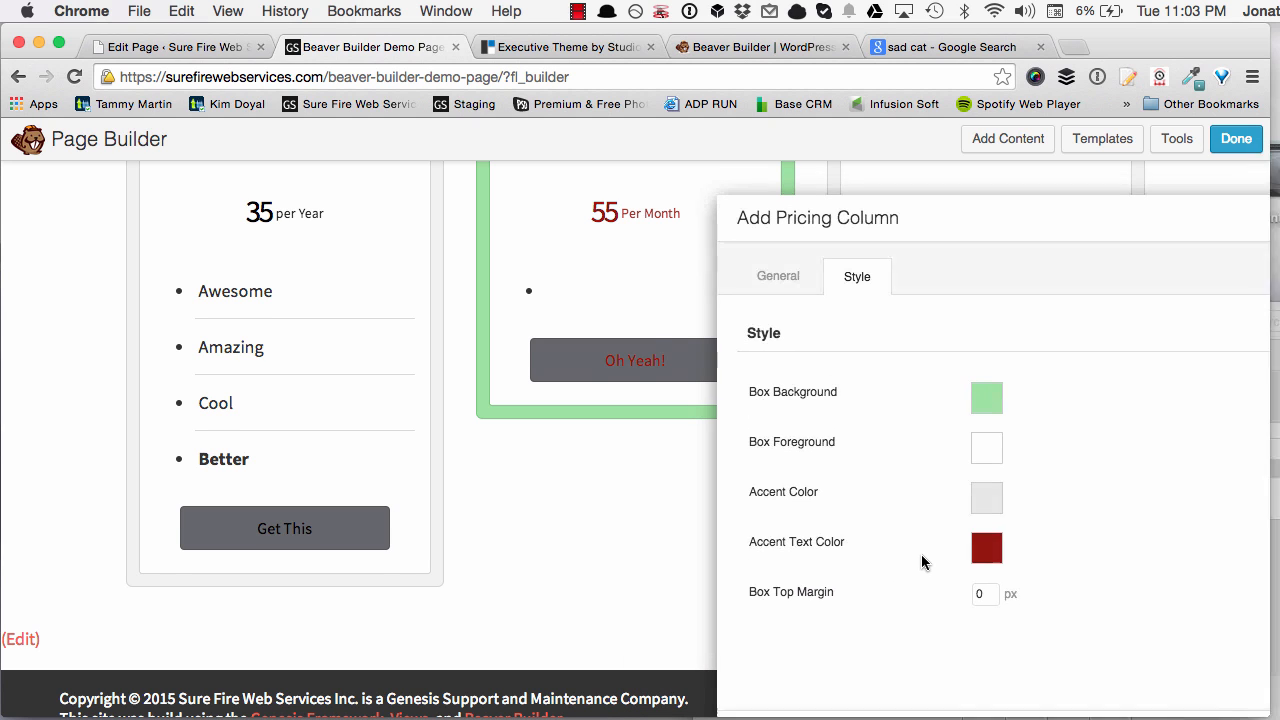
{"action": "scroll", "coordinate": [920, 557], "scroll_direction": "down", "scroll_amount": 2}
{"action": "left_click", "coordinate": [1209, 692]}
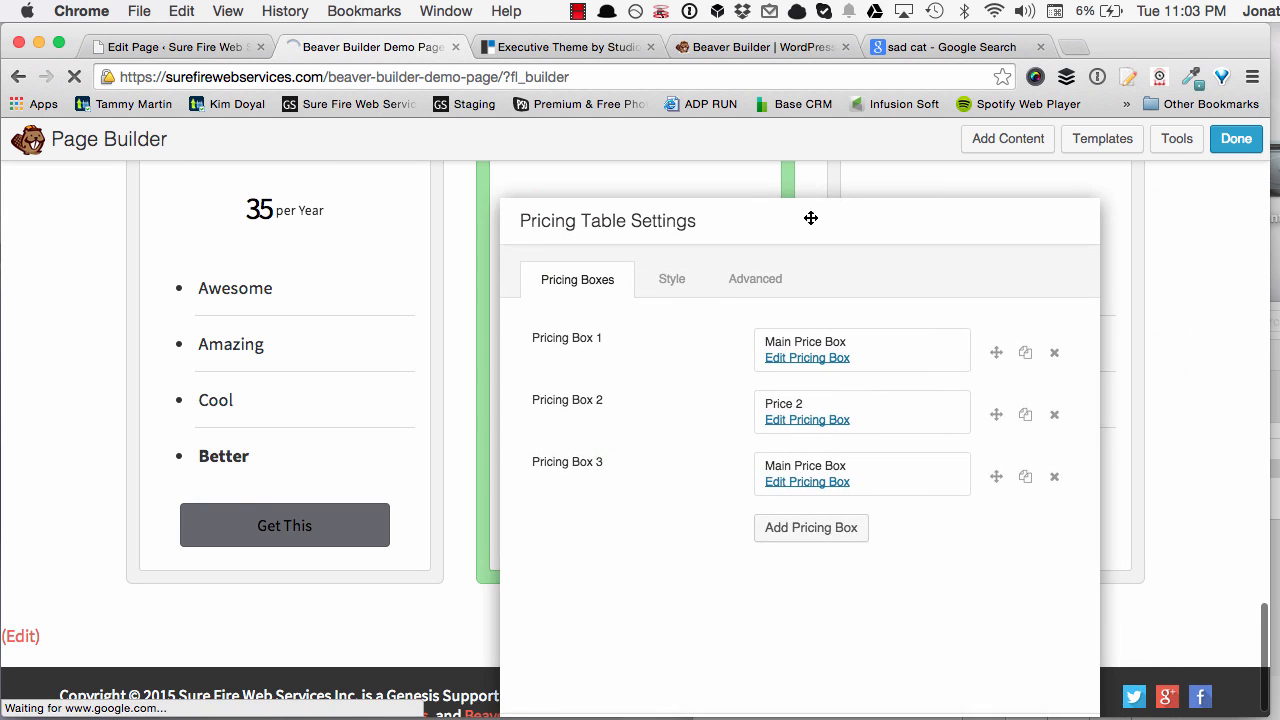
{"action": "left_click", "coordinate": [975, 696]}
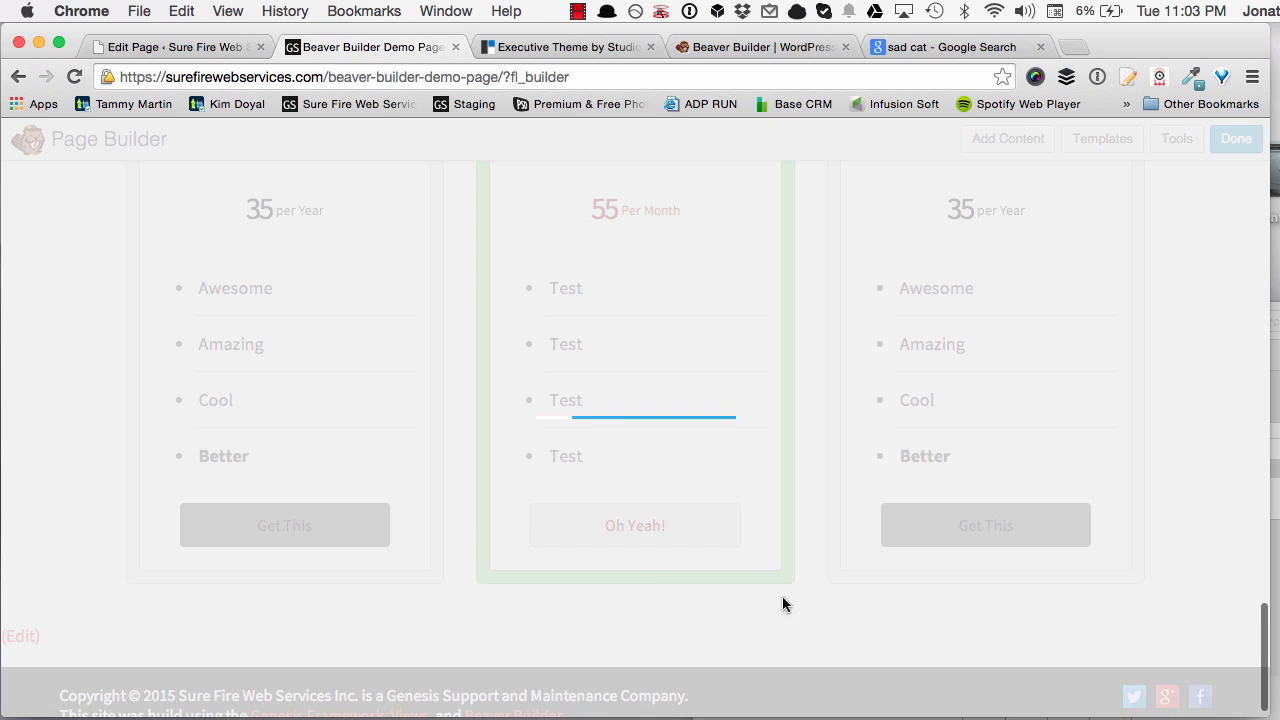
Add a Sidebar module between the icon group and the pricing table
{"action": "scroll", "coordinate": [812, 598], "scroll_direction": "up", "scroll_amount": 3}
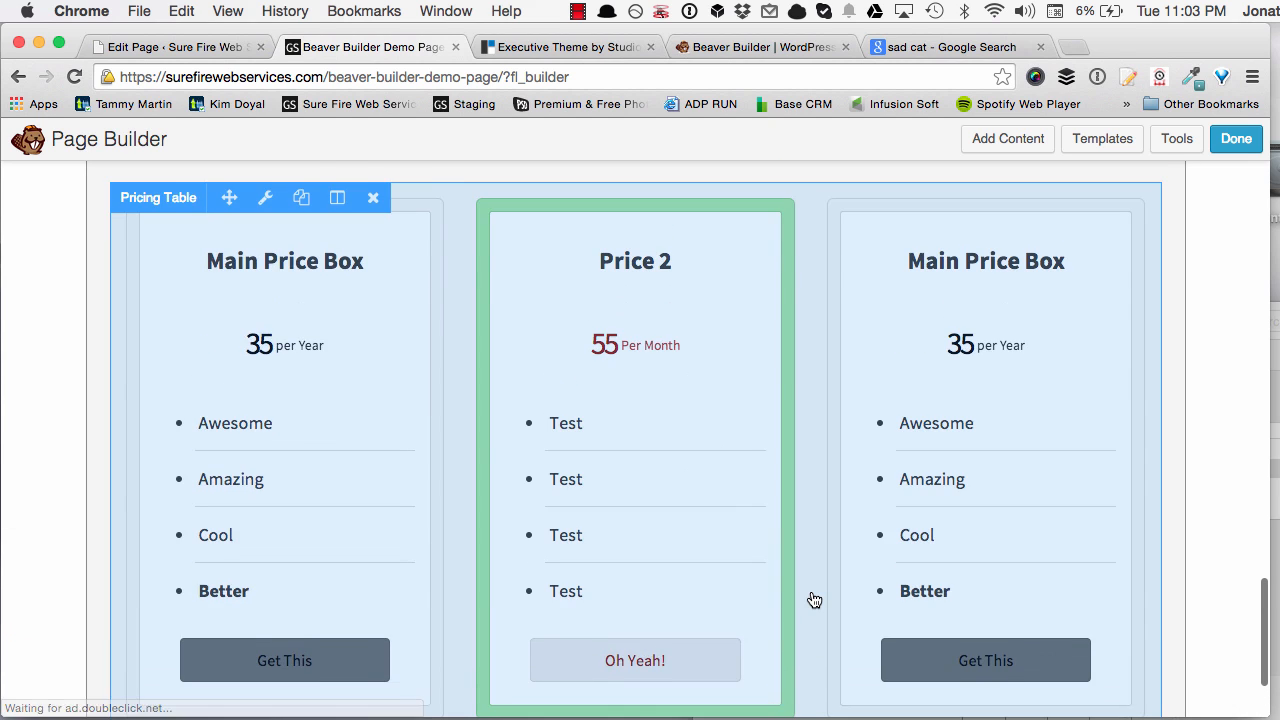
{"action": "scroll", "coordinate": [814, 599], "scroll_direction": "up", "scroll_amount": 2}
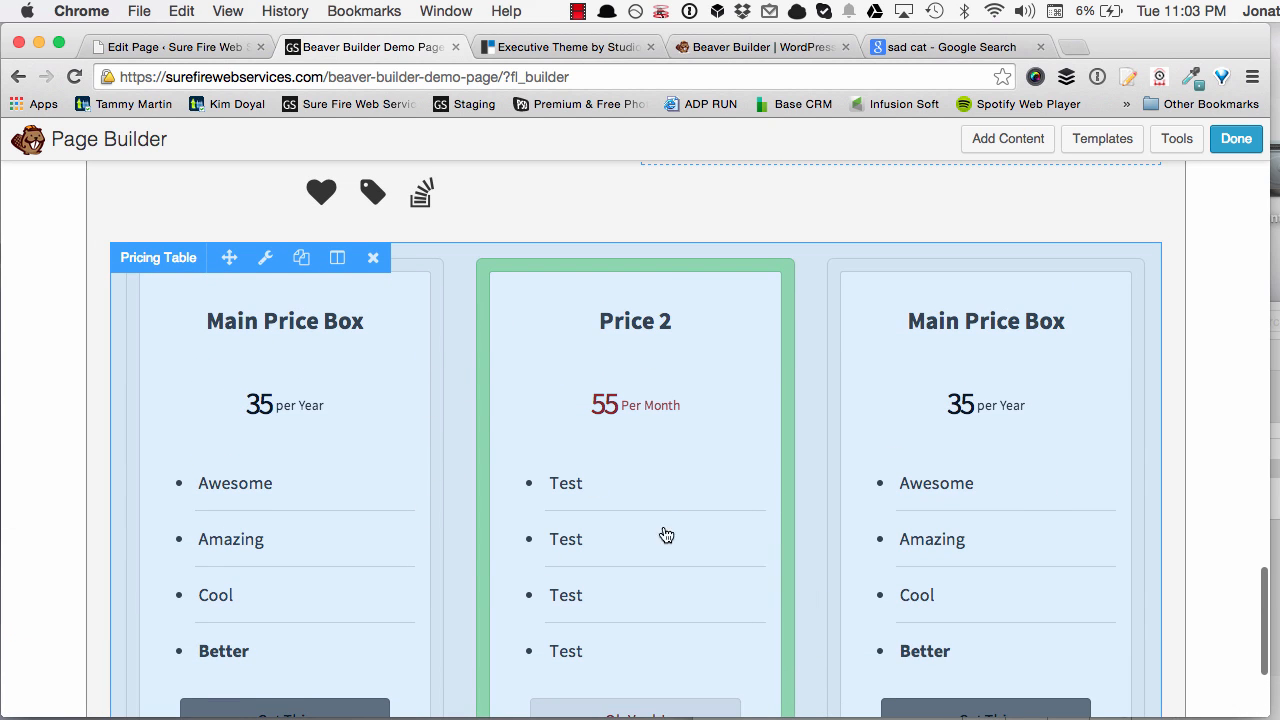
{"action": "scroll", "coordinate": [29, 350], "scroll_direction": "down", "scroll_amount": 5}
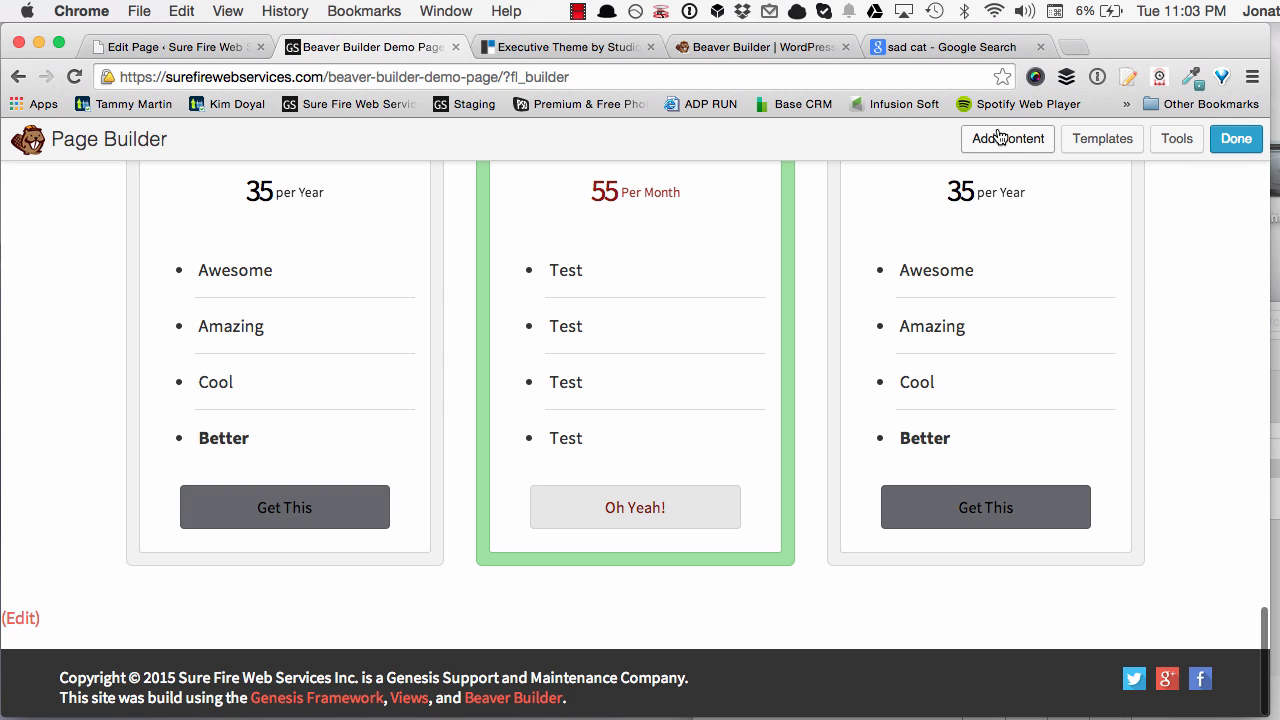
{"action": "left_click", "coordinate": [1006, 136]}
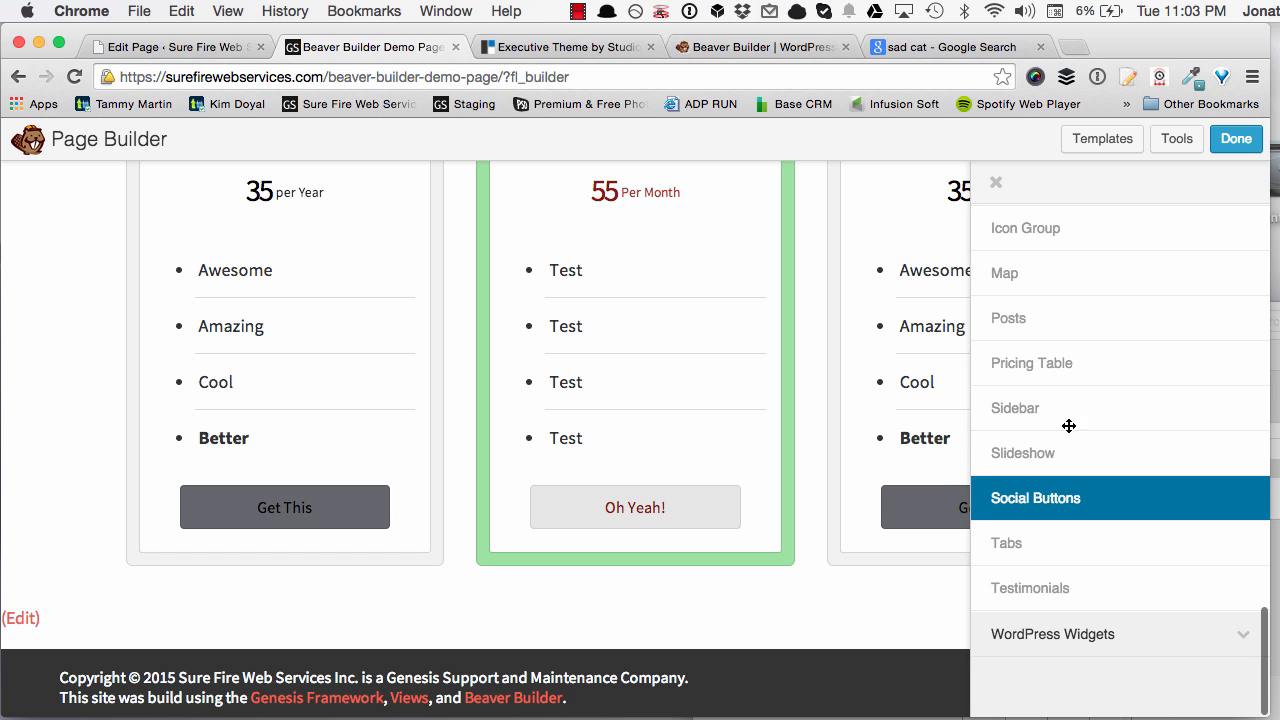
{"action": "left_click_drag", "start_coordinate": [1023, 419], "coordinate": [580, 431]}
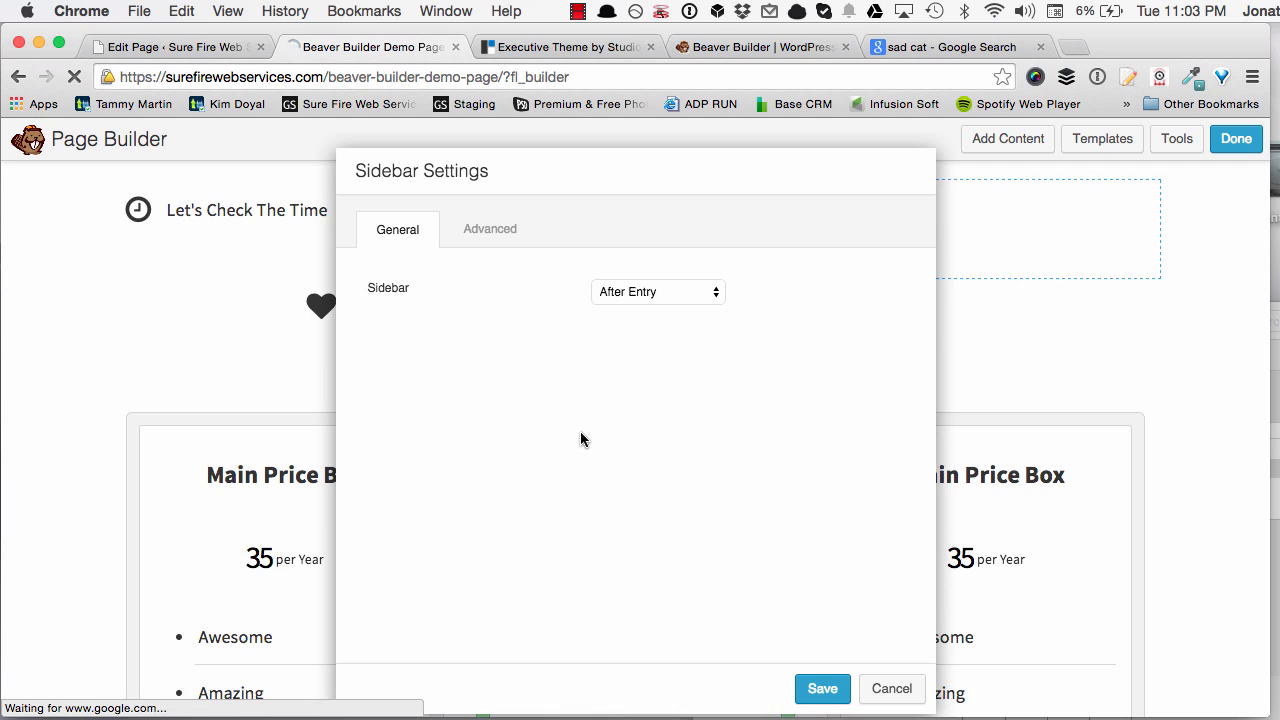
Set the Sidebar module to show the Site Top widget area and save it
{"action": "left_click", "coordinate": [652, 291]}
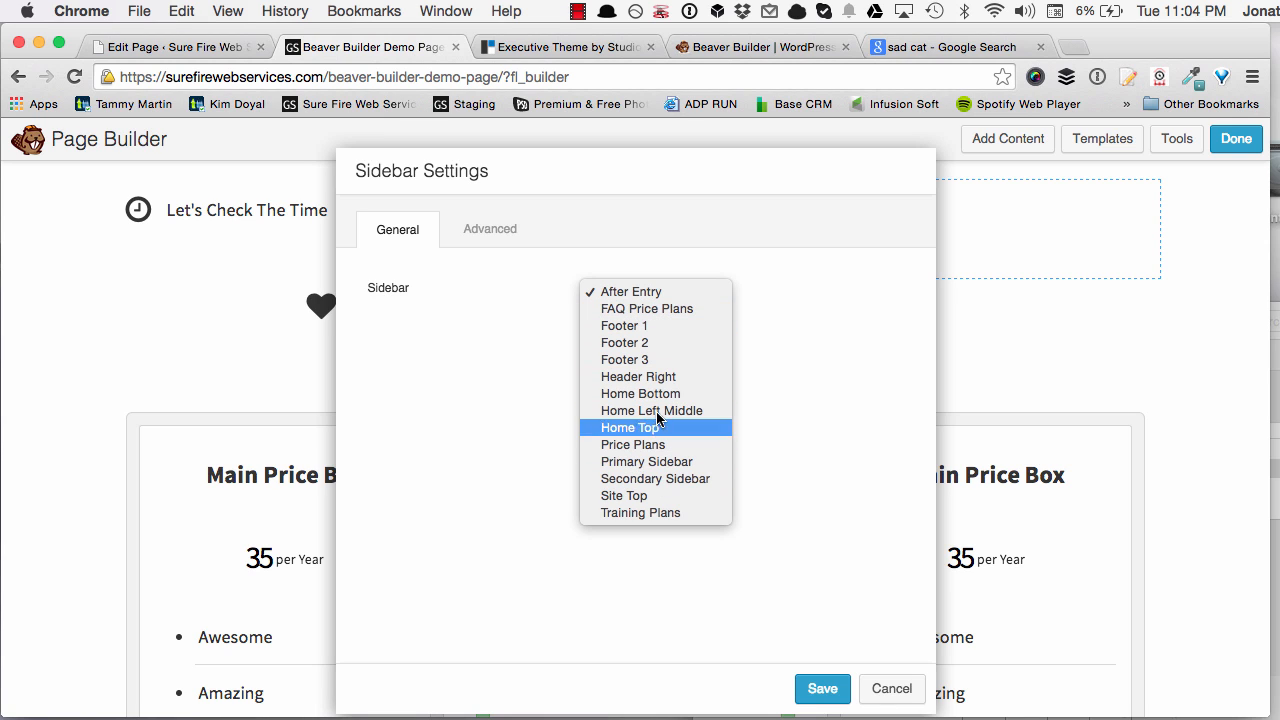
{"action": "left_click", "coordinate": [518, 323]}
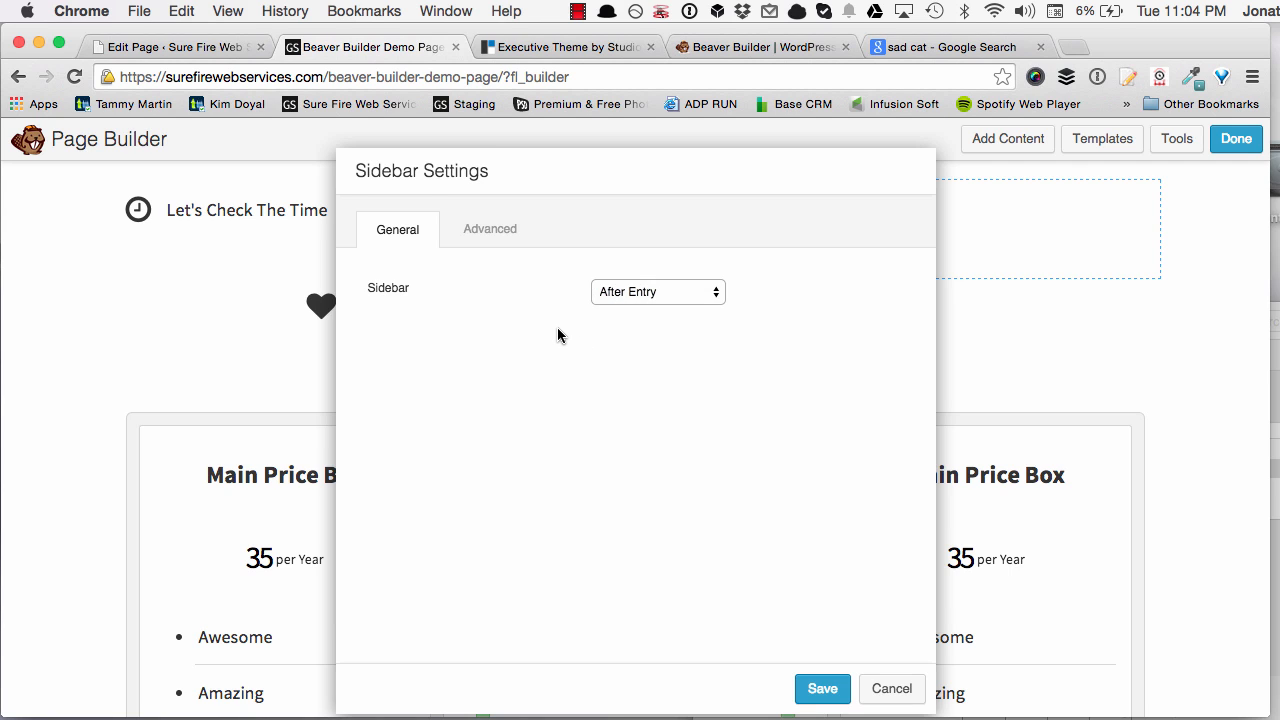
{"action": "scroll", "coordinate": [557, 327], "scroll_direction": "down", "scroll_amount": 2}
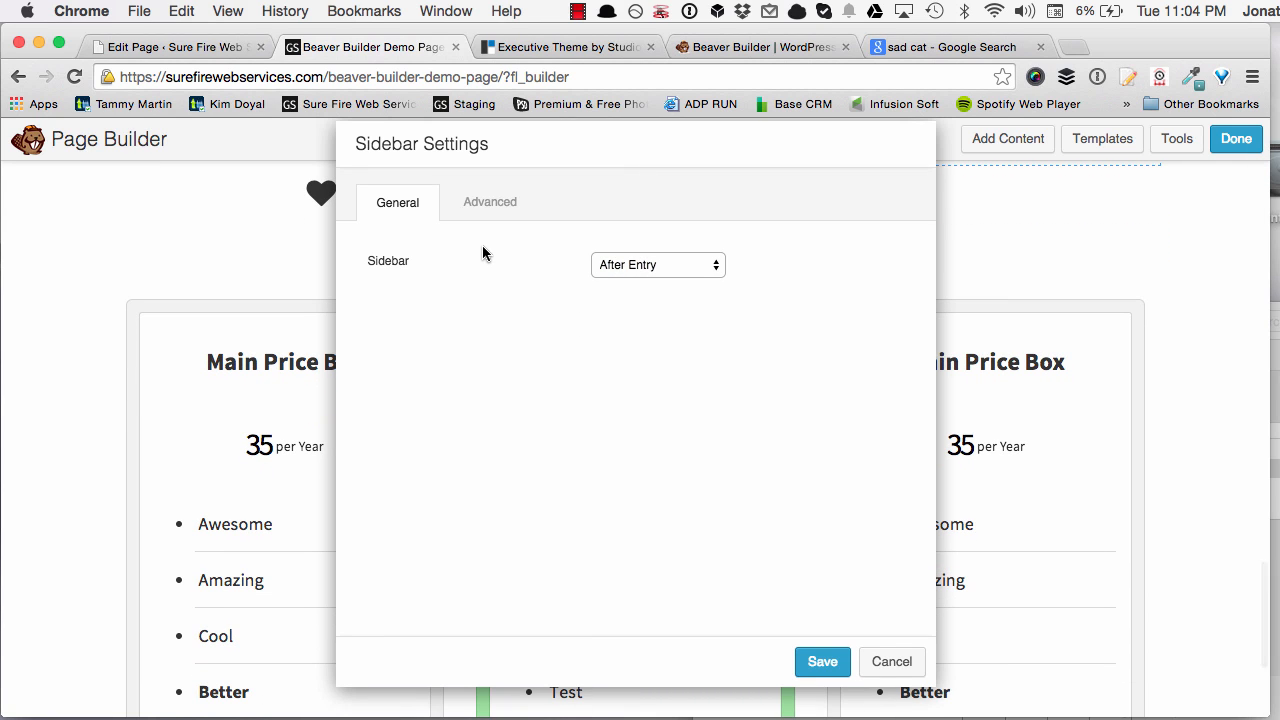
{"action": "left_click", "coordinate": [490, 203]}
{"action": "left_click", "coordinate": [398, 212]}
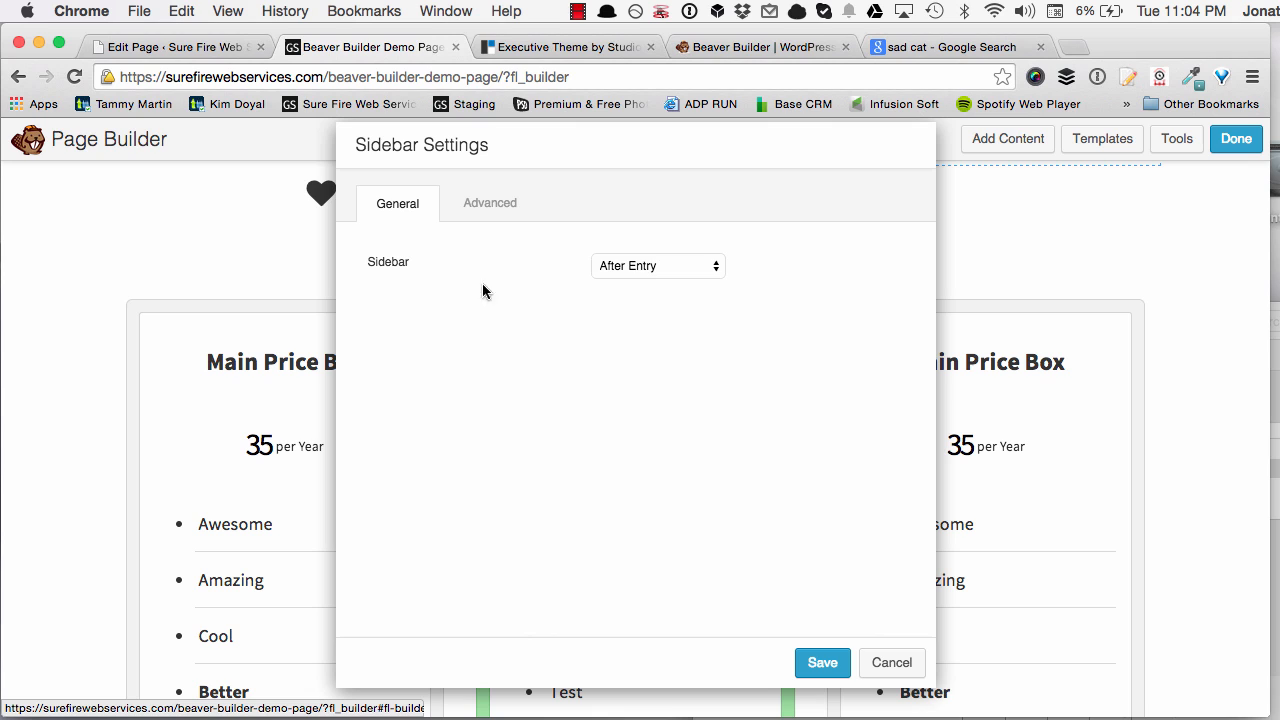
{"action": "left_click", "coordinate": [643, 266]}
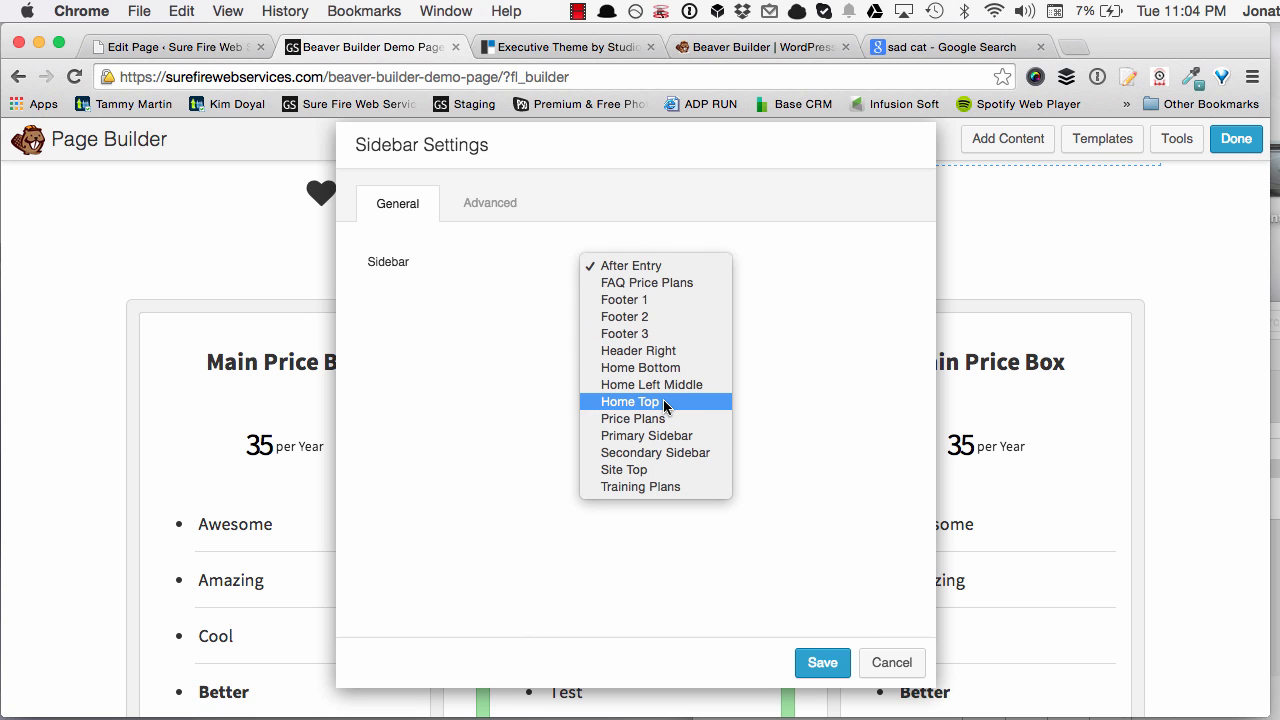
{"action": "left_click", "coordinate": [631, 470]}
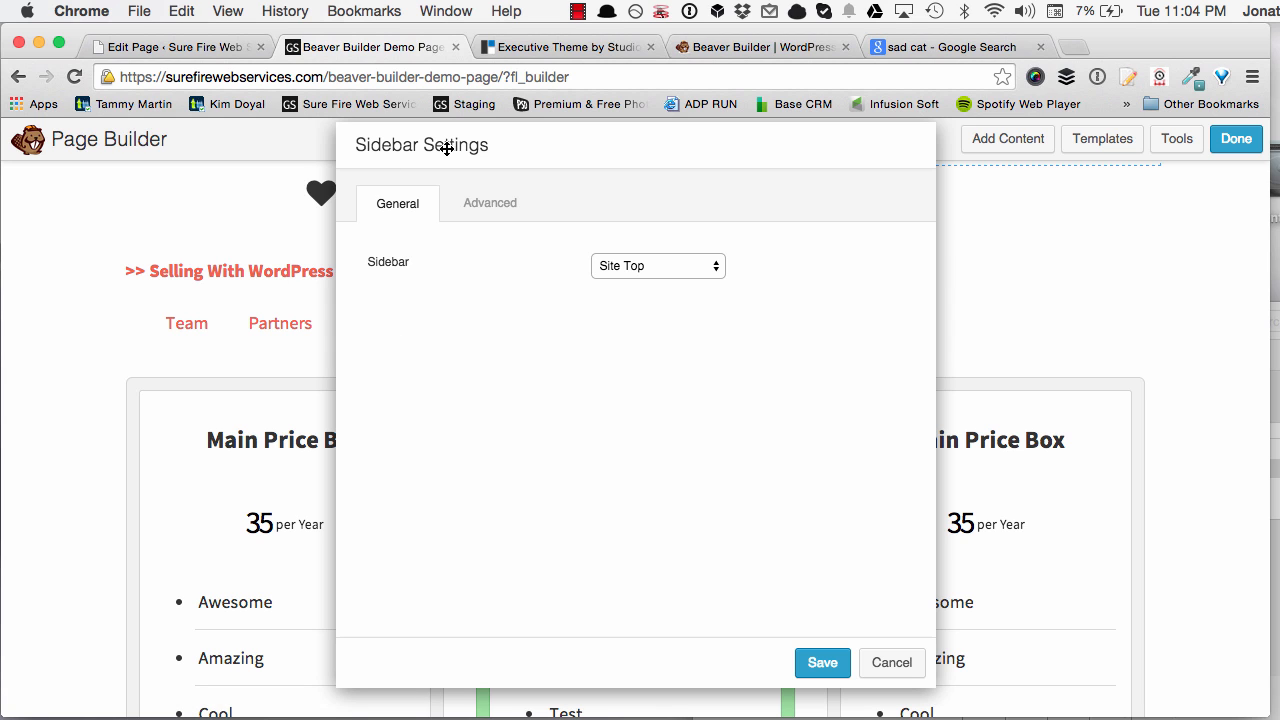
{"action": "left_click", "coordinate": [814, 672]}
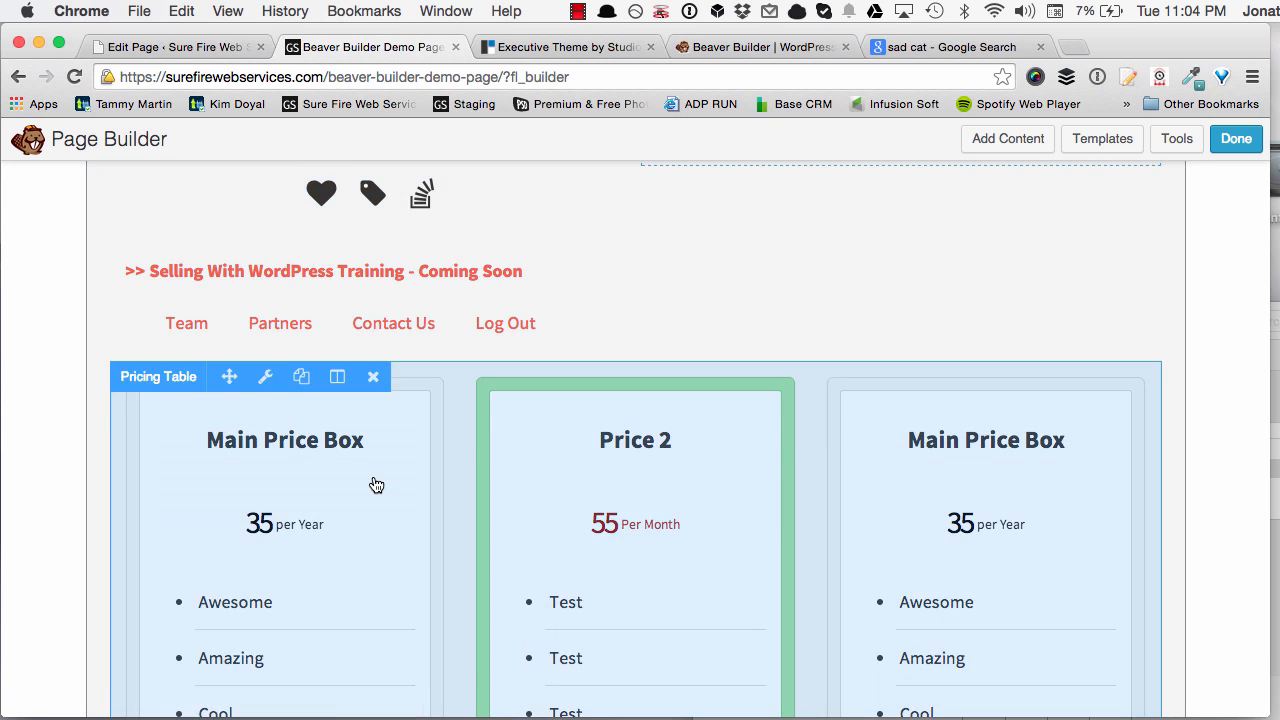
Compare the new sidebar content with the bar above the site header and review the page's sections
{"action": "scroll", "coordinate": [376, 484], "scroll_direction": "up", "scroll_amount": 1}
{"action": "scroll", "coordinate": [148, 400], "scroll_direction": "up", "scroll_amount": 15}
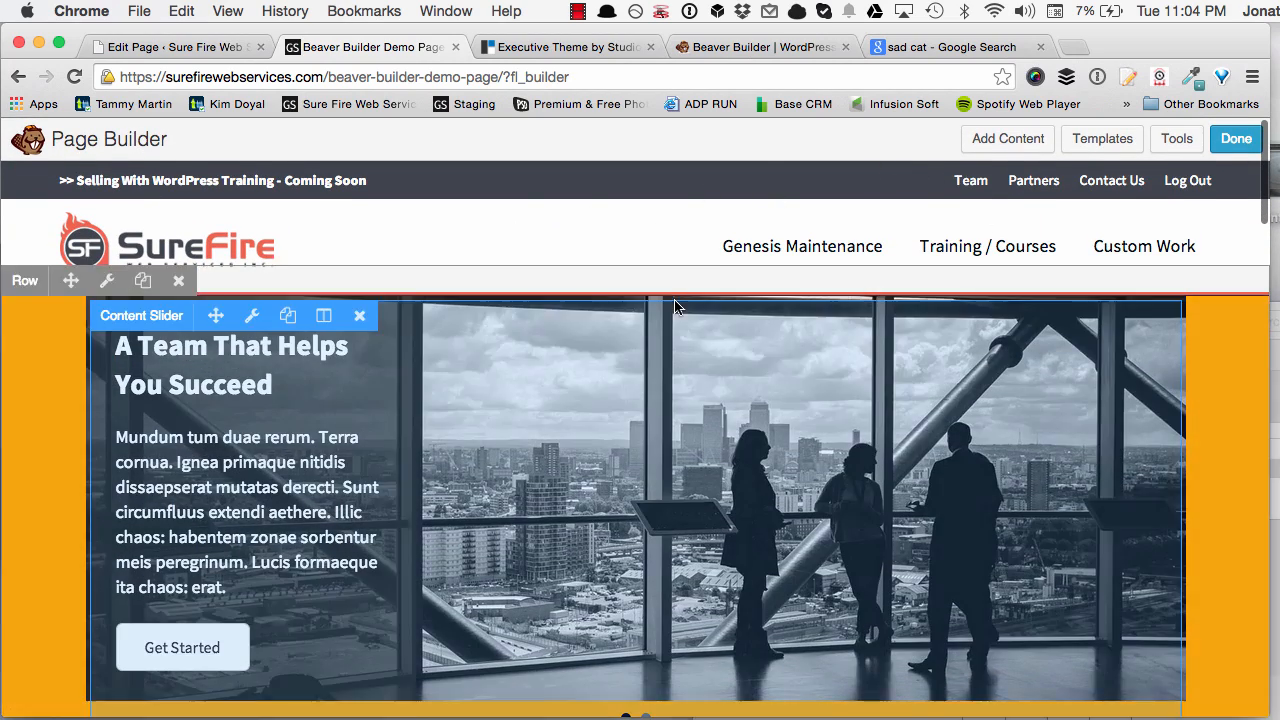
{"action": "scroll", "coordinate": [674, 305], "scroll_direction": "down", "scroll_amount": 12}
{"action": "scroll", "coordinate": [462, 468], "scroll_direction": "up", "scroll_amount": 6}
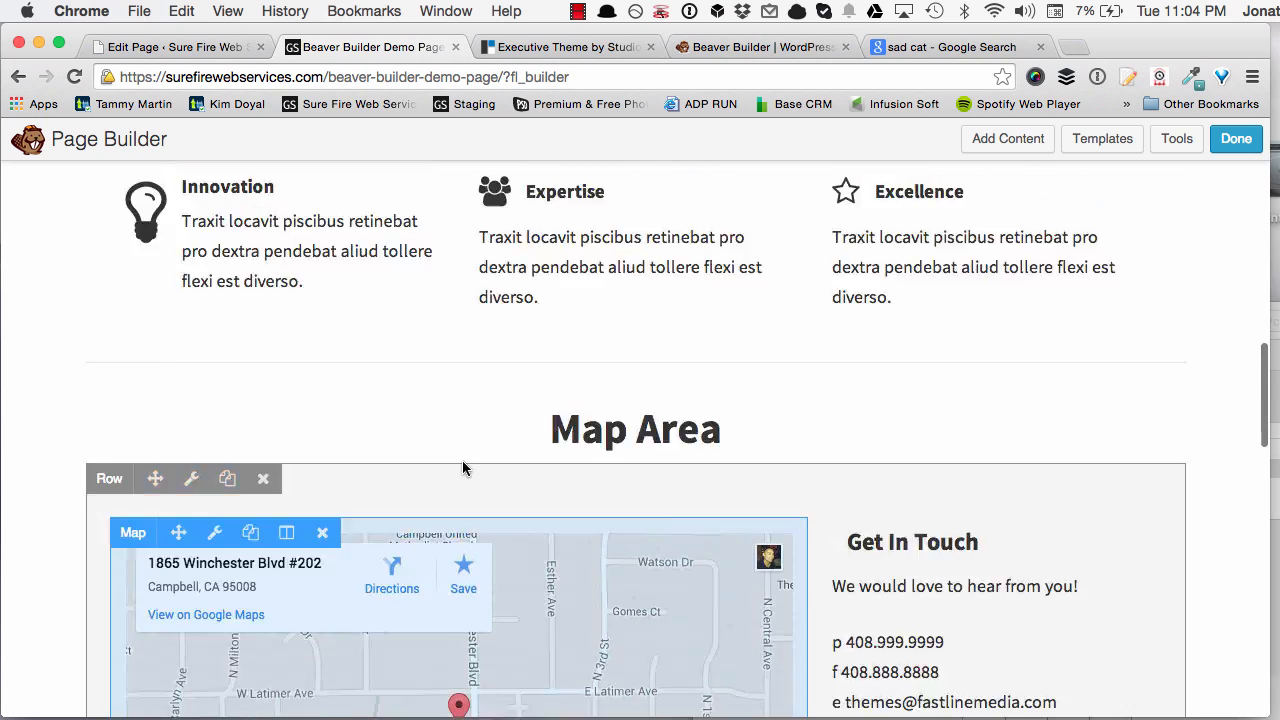
{"action": "scroll", "coordinate": [462, 468], "scroll_direction": "down", "scroll_amount": 8}
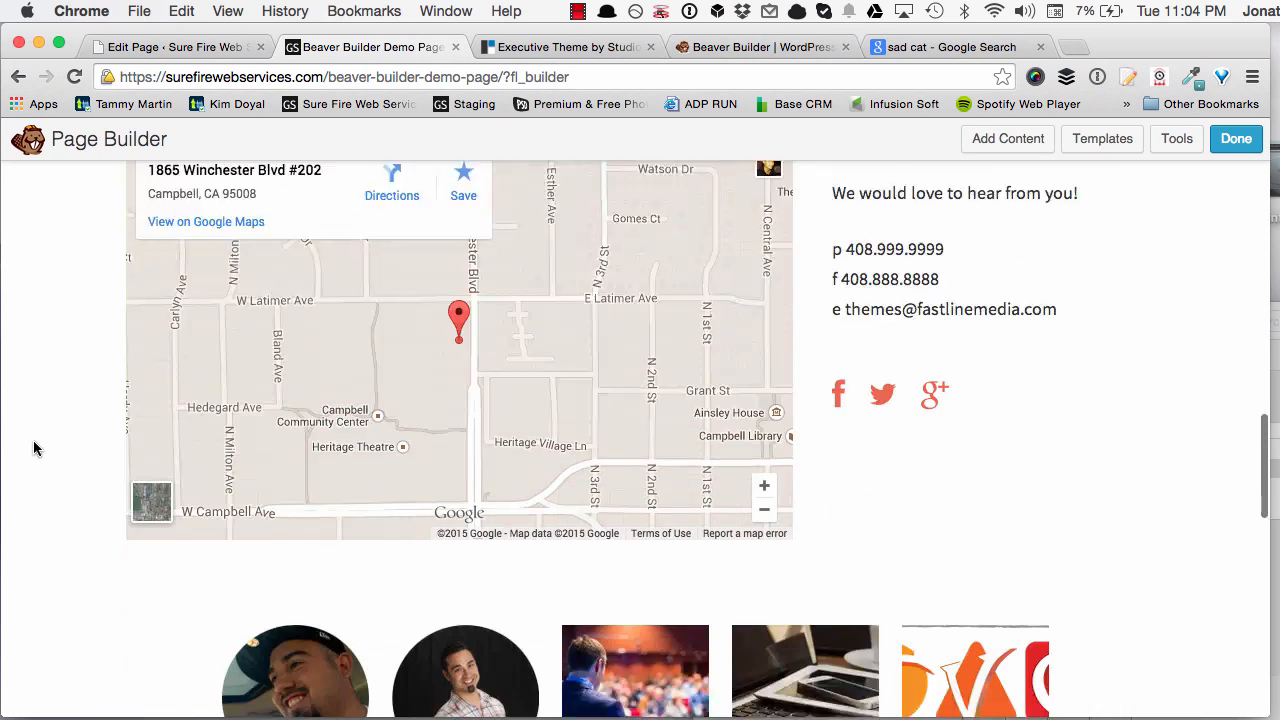
{"action": "scroll", "coordinate": [84, 414], "scroll_direction": "down", "scroll_amount": 6}
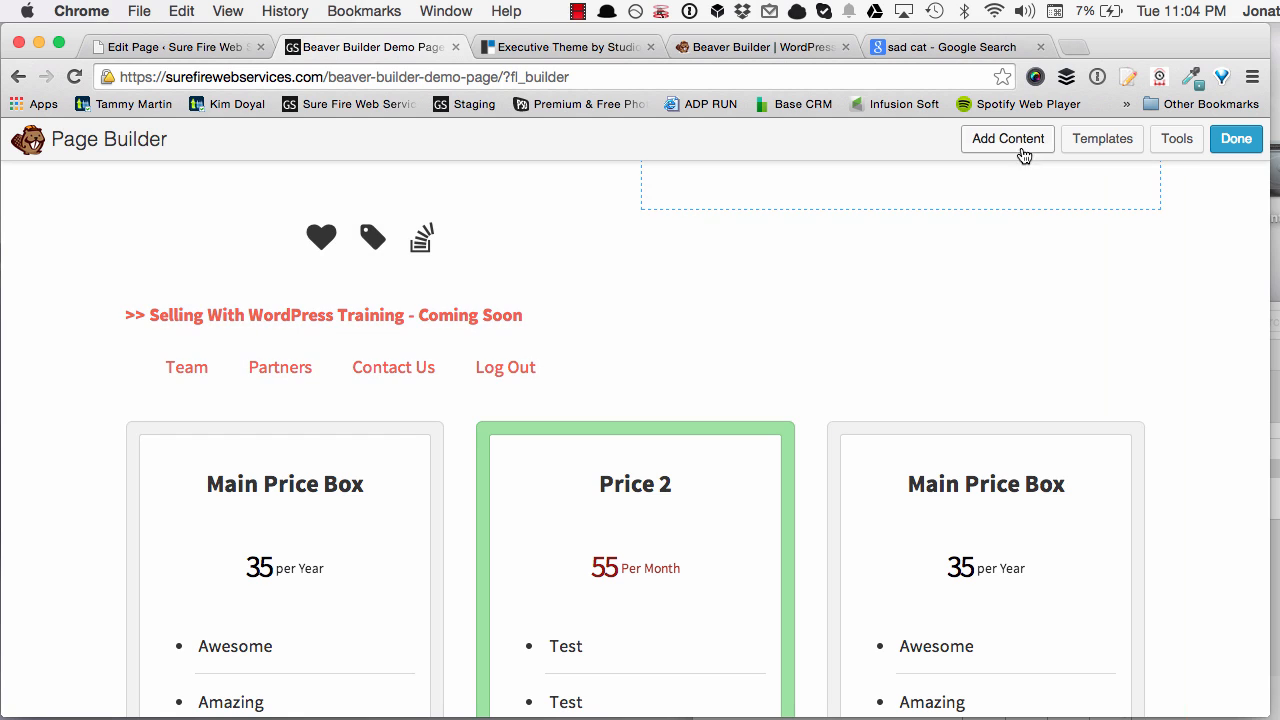
Open the list of available content modules and review the remaining advanced modules alongside the page's existing sections
{"action": "left_click", "coordinate": [1010, 140]}
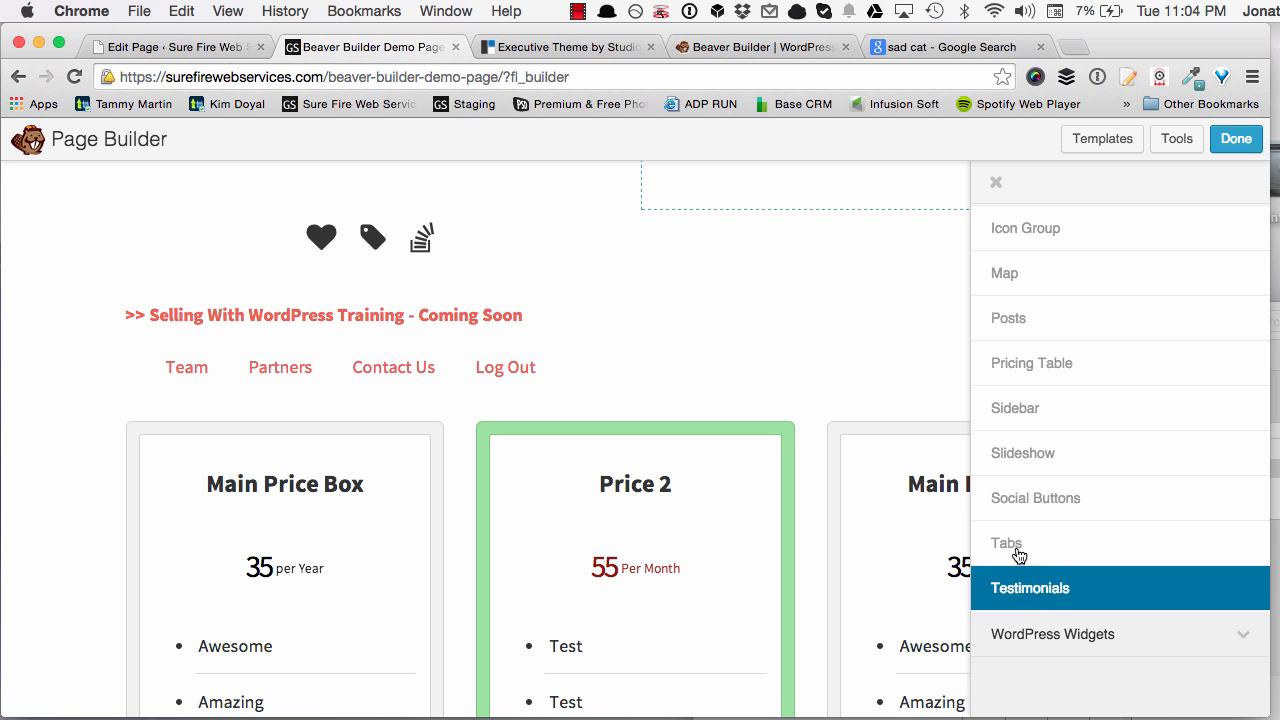
{"action": "scroll", "coordinate": [863, 406], "scroll_direction": "down", "scroll_amount": 4}
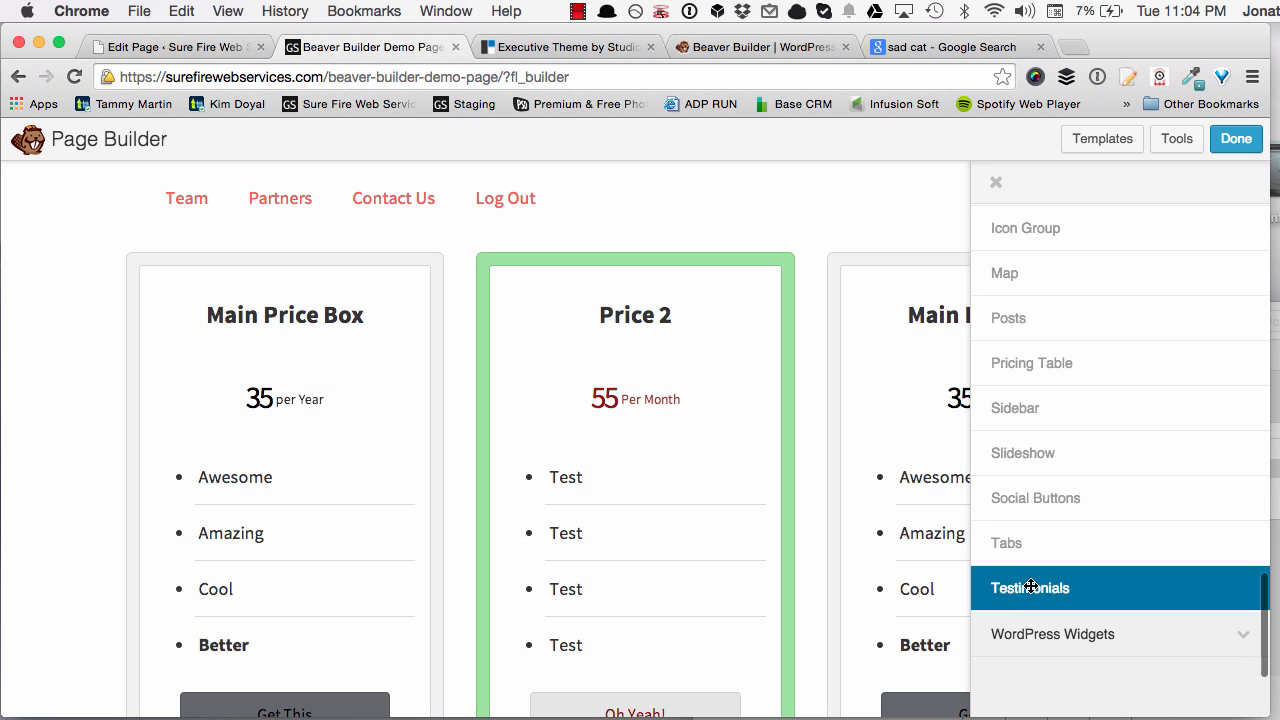
{"action": "scroll", "coordinate": [729, 537], "scroll_direction": "up", "scroll_amount": 10}
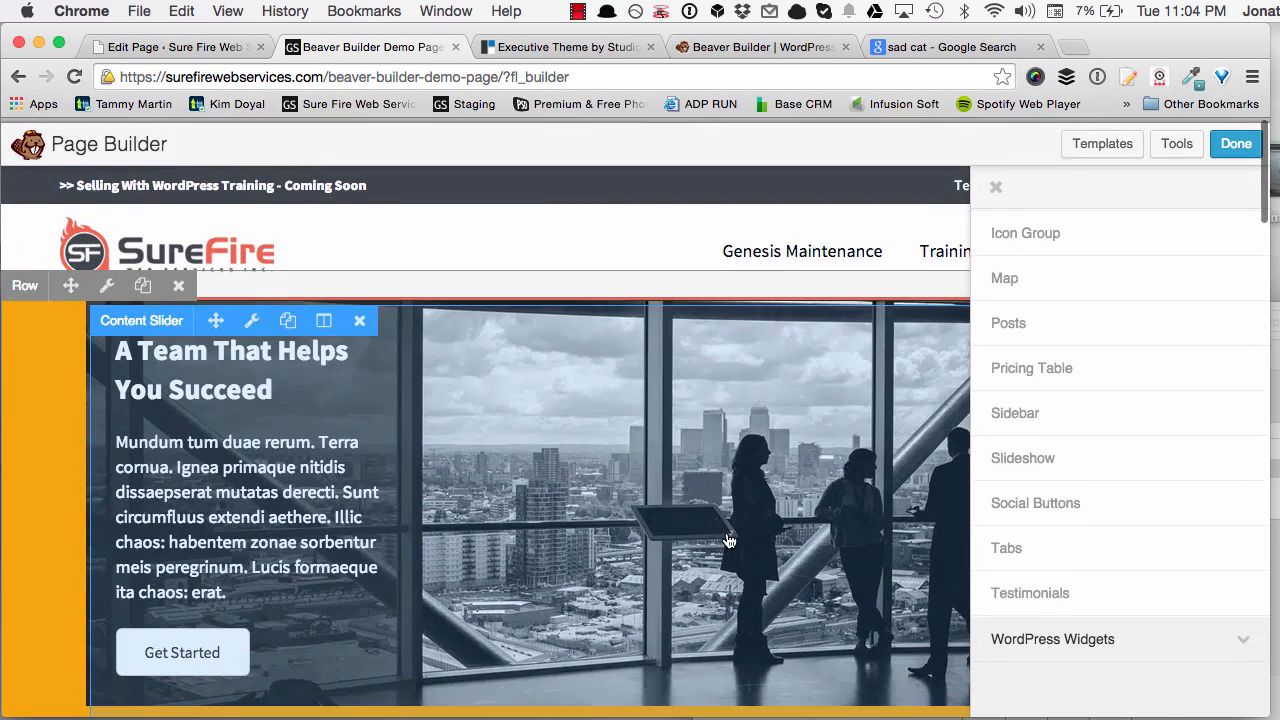
{"action": "scroll", "coordinate": [678, 451], "scroll_direction": "down", "scroll_amount": 1}
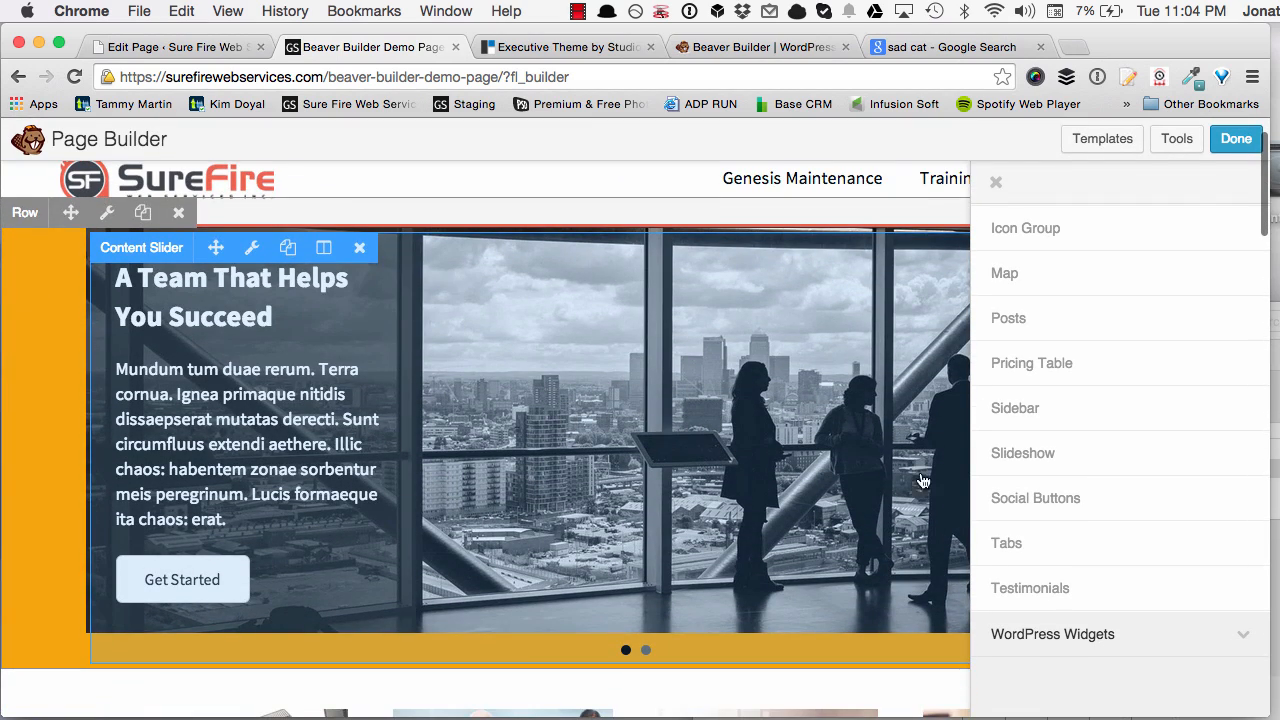
{"action": "scroll", "coordinate": [757, 428], "scroll_direction": "down", "scroll_amount": 1}
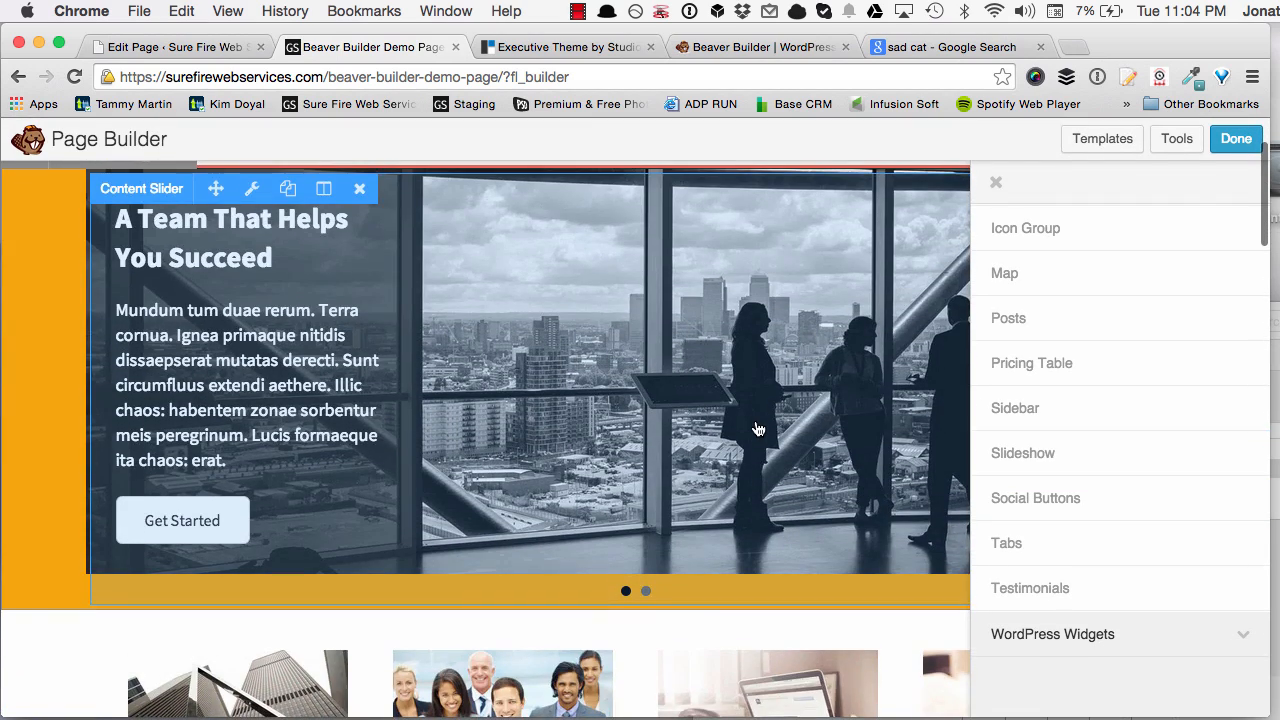
{"action": "scroll", "coordinate": [694, 466], "scroll_direction": "down", "scroll_amount": 15}
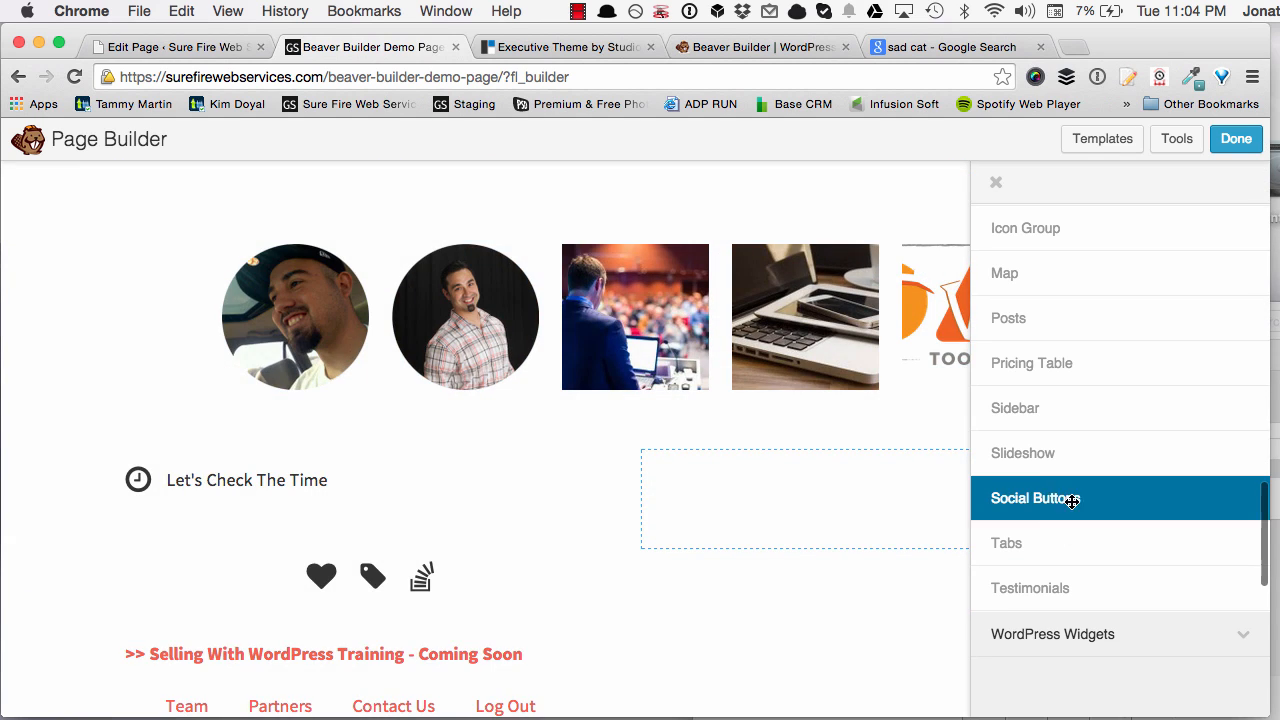
Add a Slideshow module below the photo gallery and build its gallery from the conference speaker photo and three laptop photos in the media library
{"action": "left_click_drag", "start_coordinate": [1040, 470], "coordinate": [538, 492]}
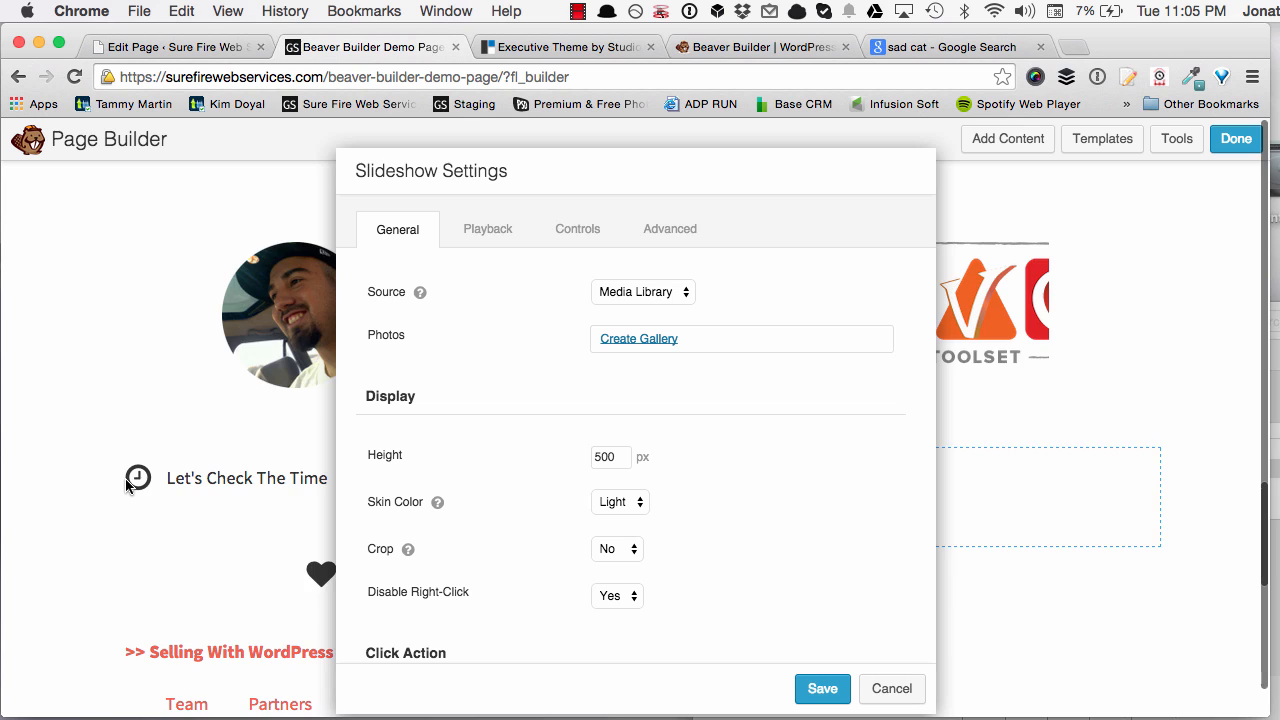
{"action": "left_click", "coordinate": [647, 340]}
{"action": "scroll", "coordinate": [740, 363], "scroll_direction": "down", "scroll_amount": 2}
{"action": "scroll", "coordinate": [740, 363], "scroll_direction": "down", "scroll_amount": 2}
{"action": "left_click", "coordinate": [866, 408]}
{"action": "left_click", "coordinate": [863, 528]}
{"action": "scroll", "coordinate": [863, 528], "scroll_direction": "down", "scroll_amount": 2}
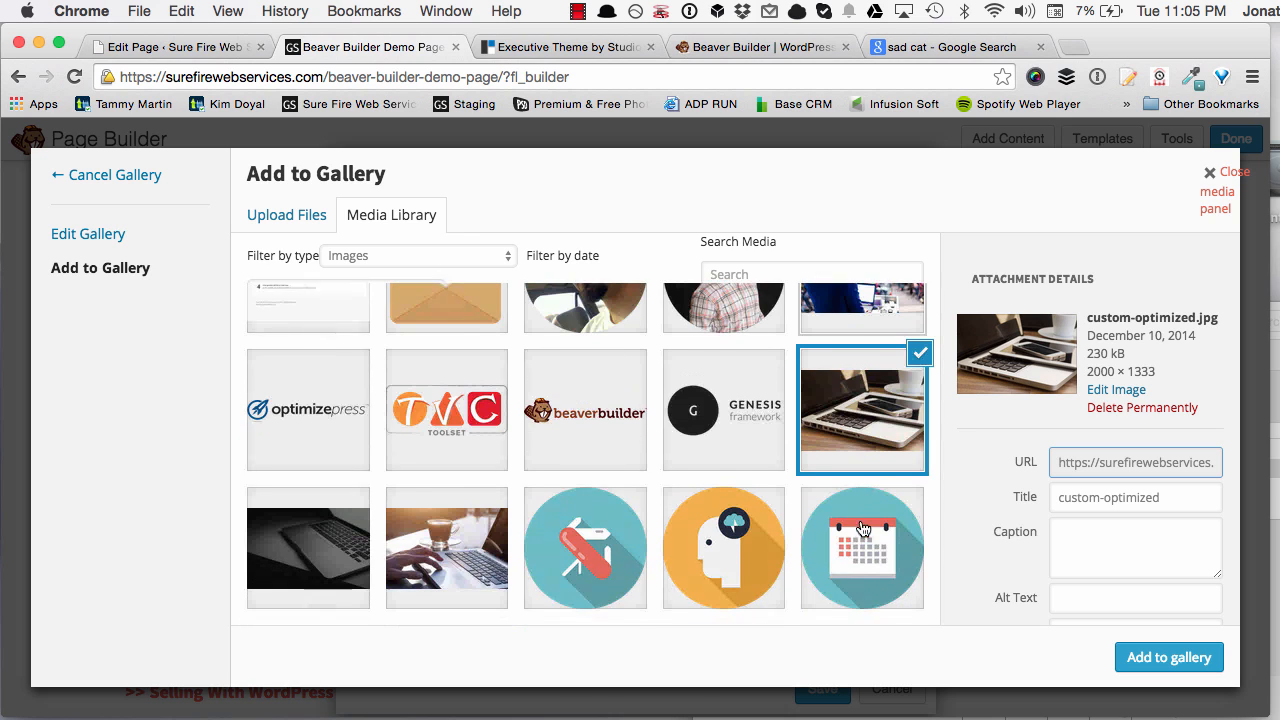
{"action": "left_click", "coordinate": [315, 535]}
{"action": "left_click", "coordinate": [440, 540]}
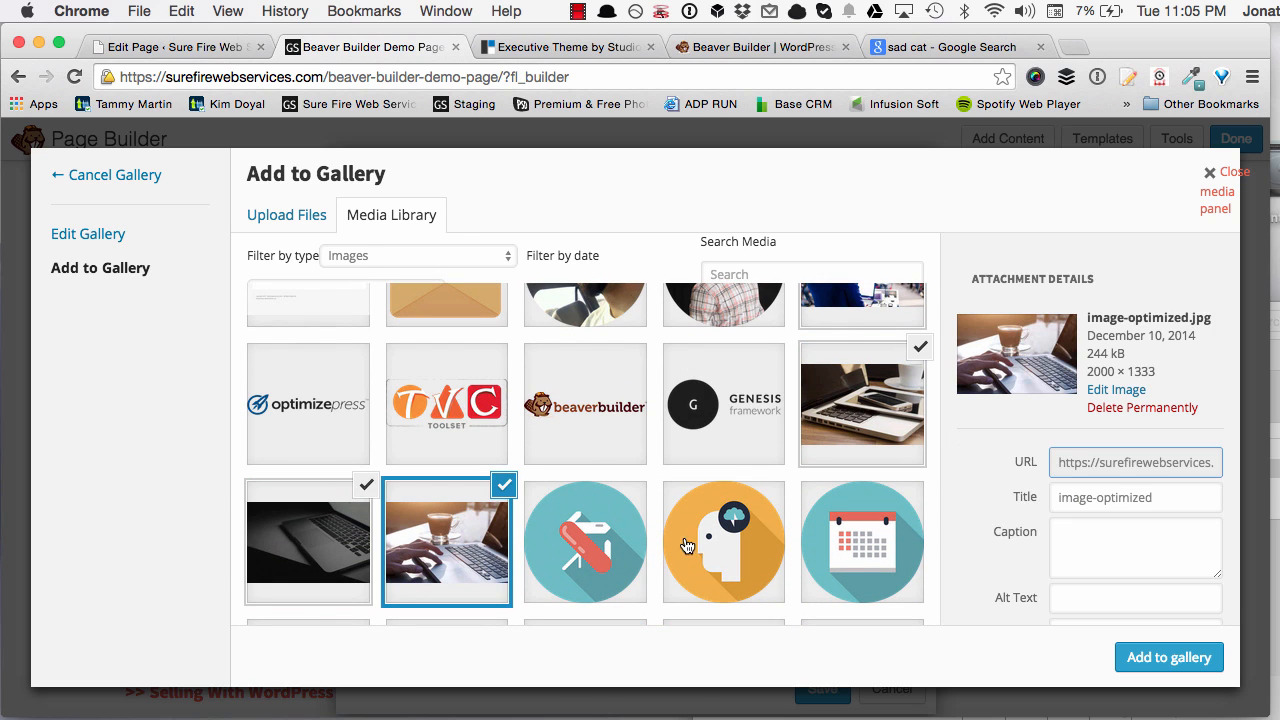
{"action": "left_click", "coordinate": [1131, 656]}
{"action": "left_click", "coordinate": [1137, 658]}
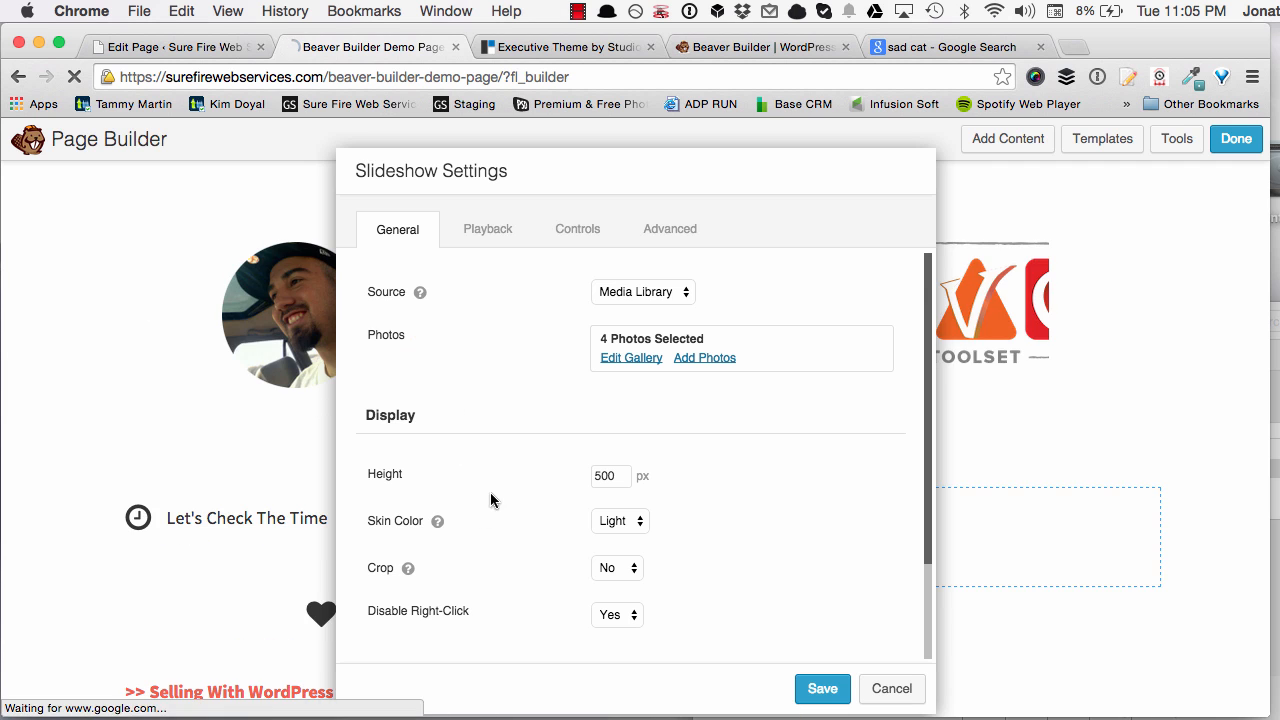
Check the slideshow's display and click action options, save the module and view the slideshow on the page
{"action": "scroll", "coordinate": [691, 605], "scroll_direction": "down", "scroll_amount": 3}
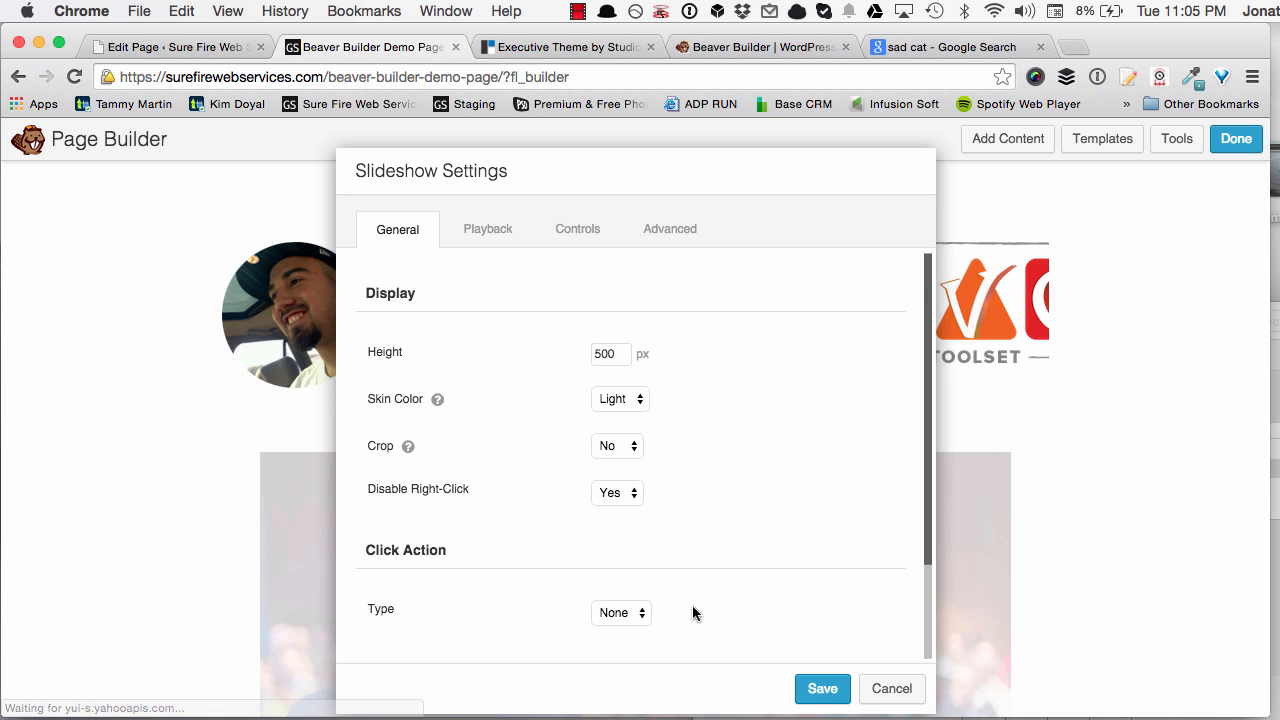
{"action": "left_click", "coordinate": [822, 688]}
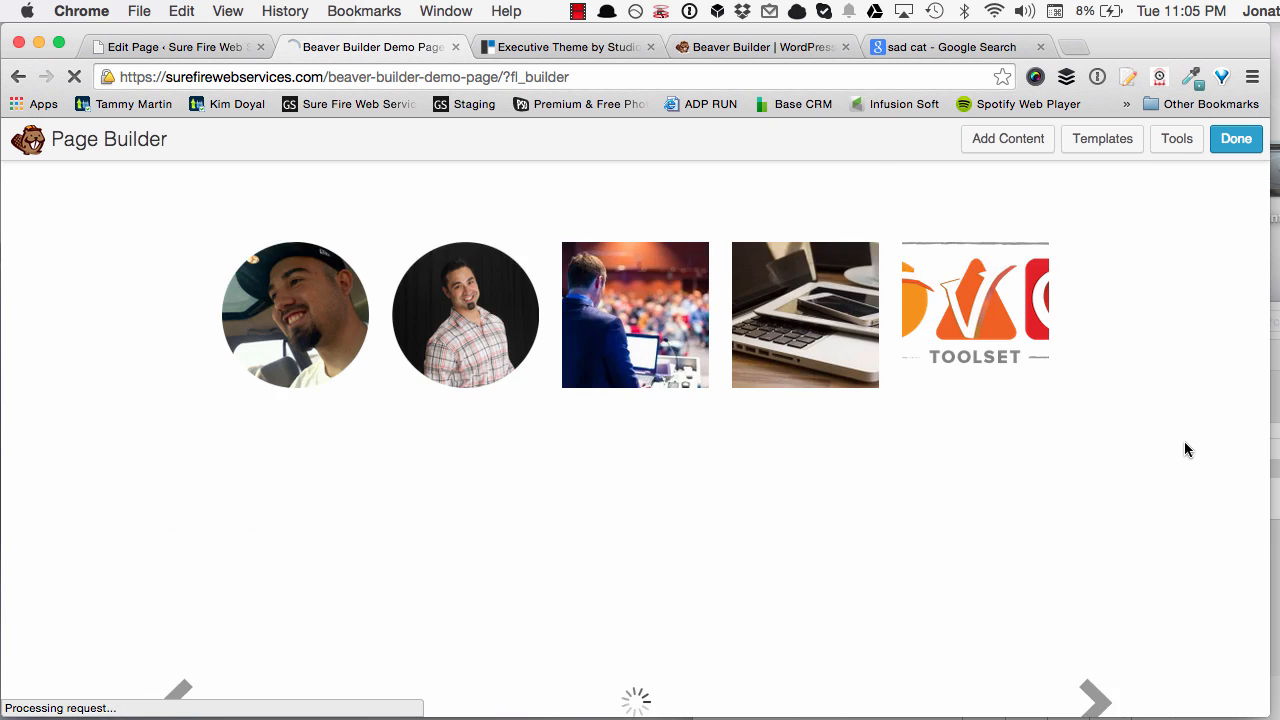
{"action": "scroll", "coordinate": [1185, 443], "scroll_direction": "down", "scroll_amount": 3}
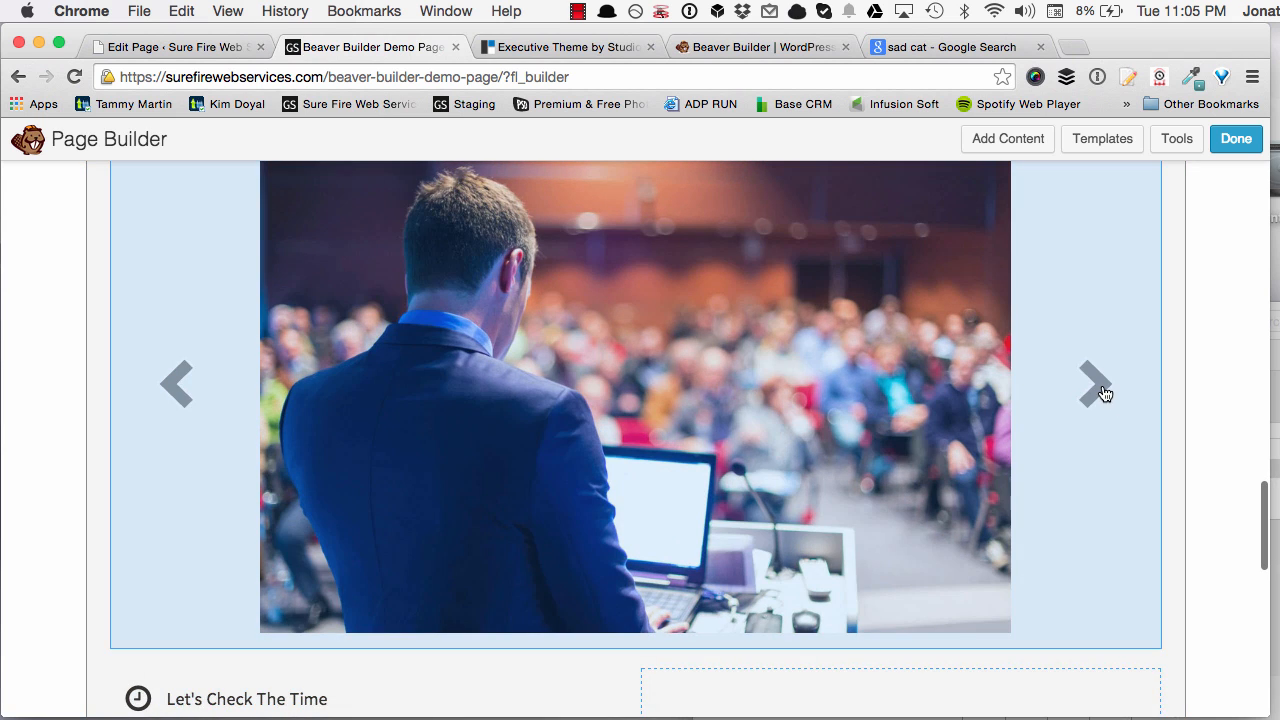
{"action": "scroll", "coordinate": [1177, 466], "scroll_direction": "down", "scroll_amount": 10}
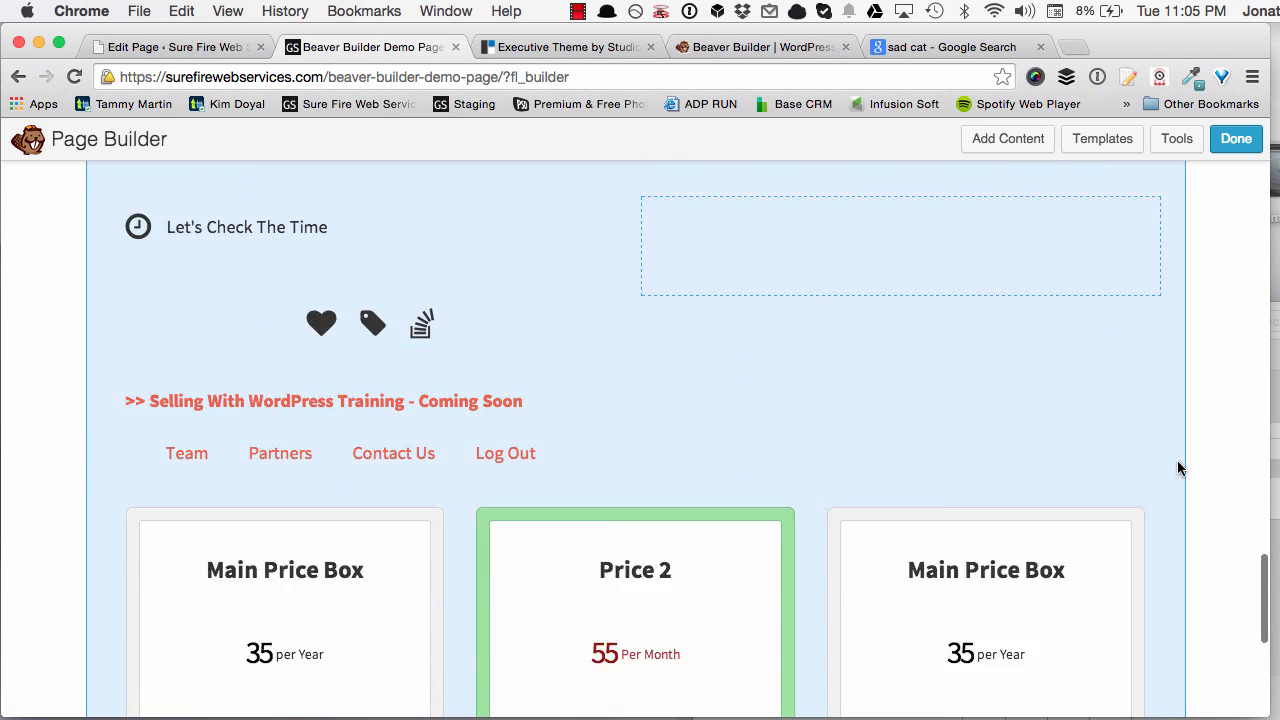
Review the Advanced Modules in the content list against the page's sections, and examine the available WordPress Widgets
{"action": "left_click", "coordinate": [1012, 140]}
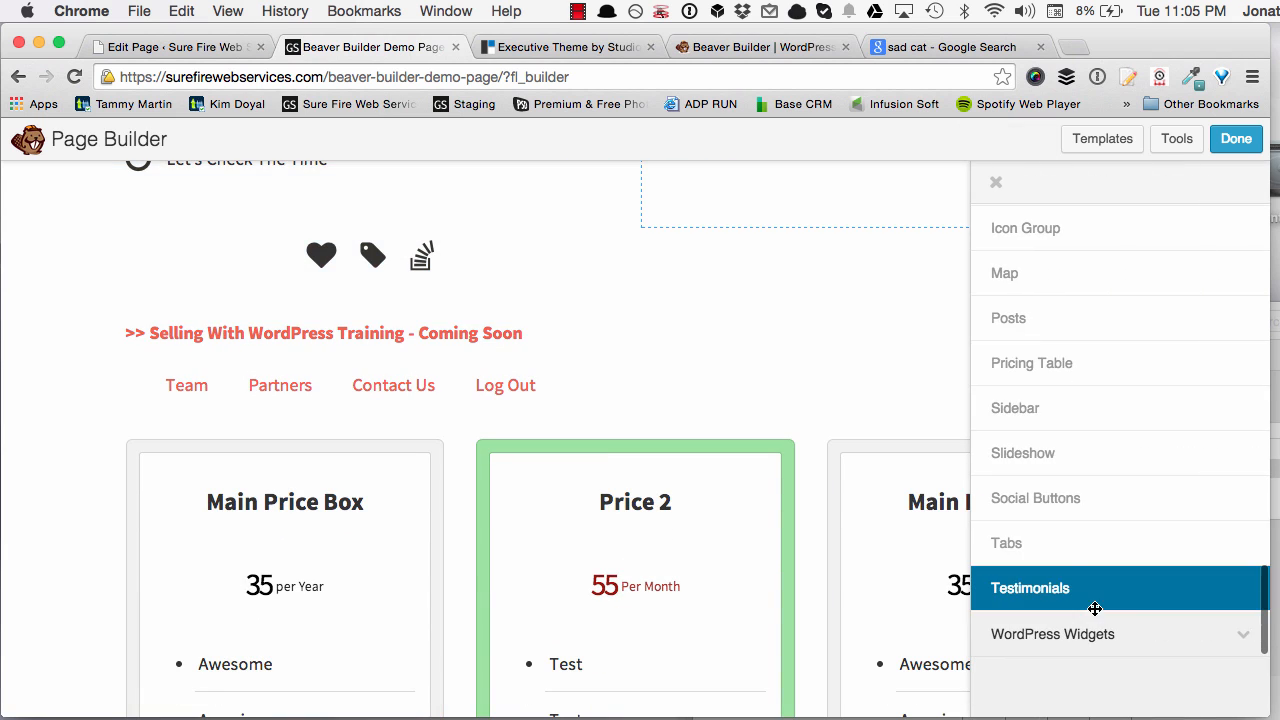
{"action": "scroll", "coordinate": [1066, 556], "scroll_direction": "up", "scroll_amount": 5}
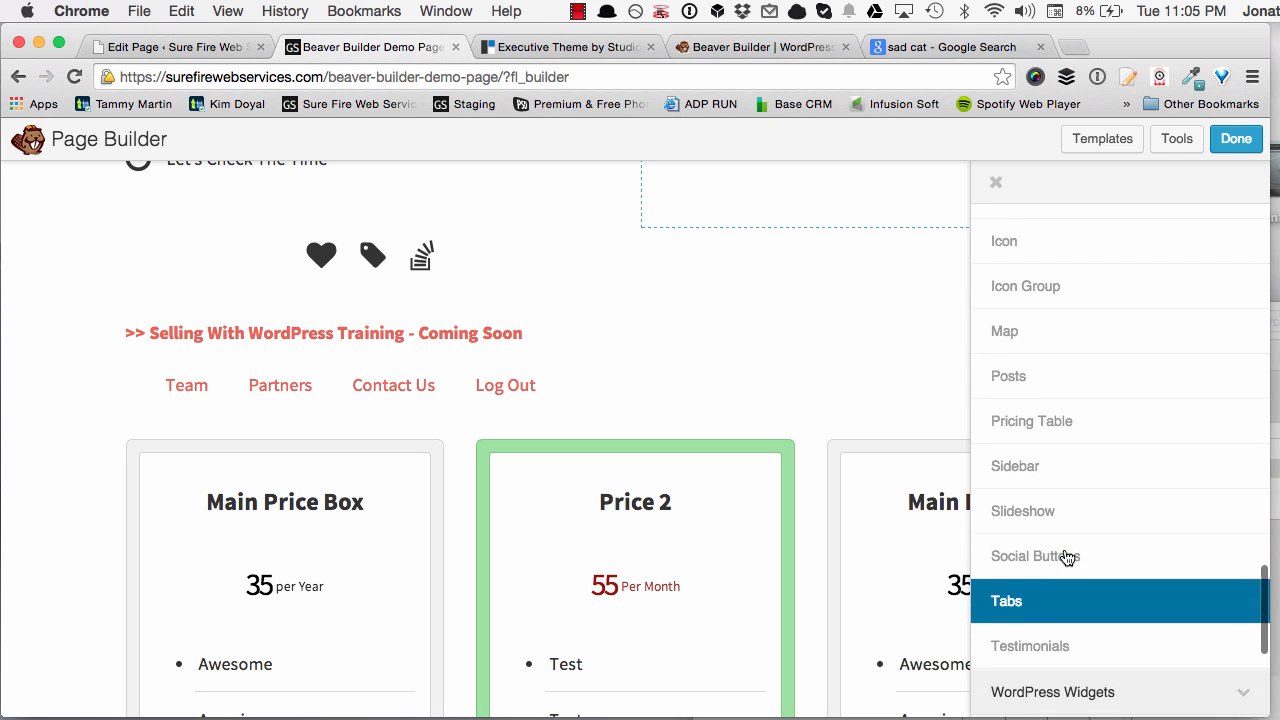
{"action": "scroll", "coordinate": [1067, 557], "scroll_direction": "up", "scroll_amount": 6}
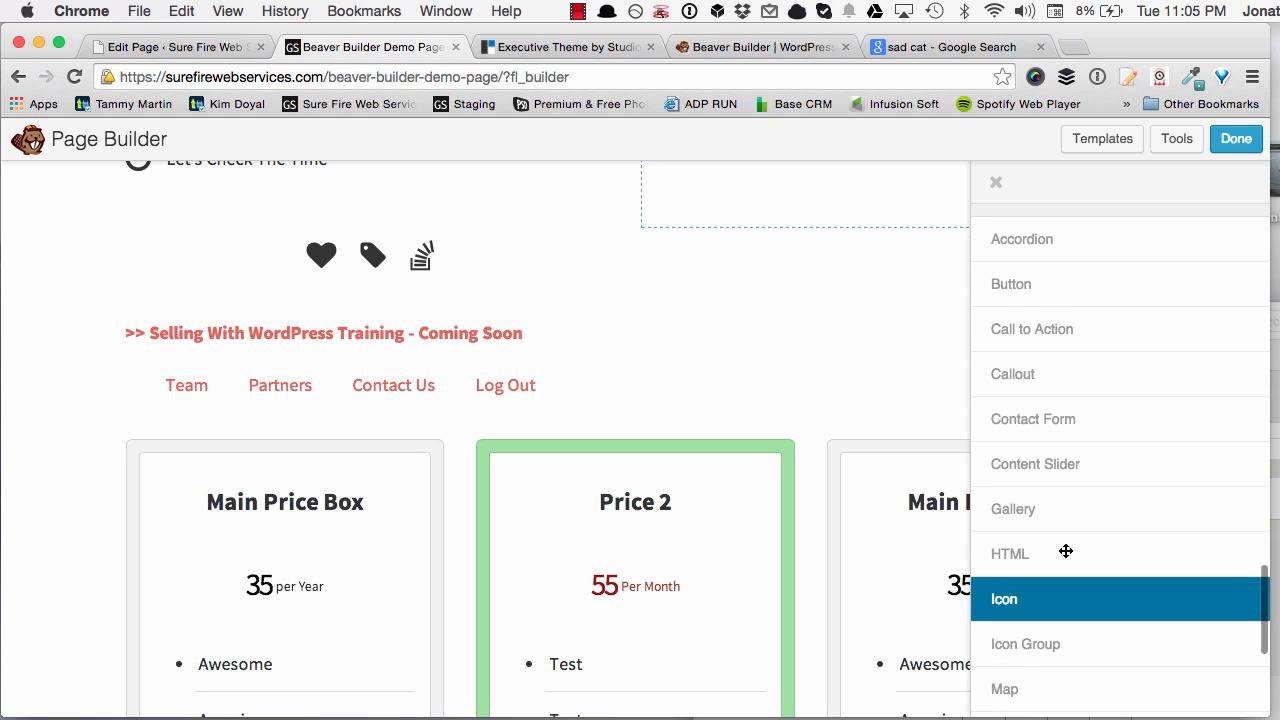
{"action": "scroll", "coordinate": [1067, 549], "scroll_direction": "up", "scroll_amount": 2}
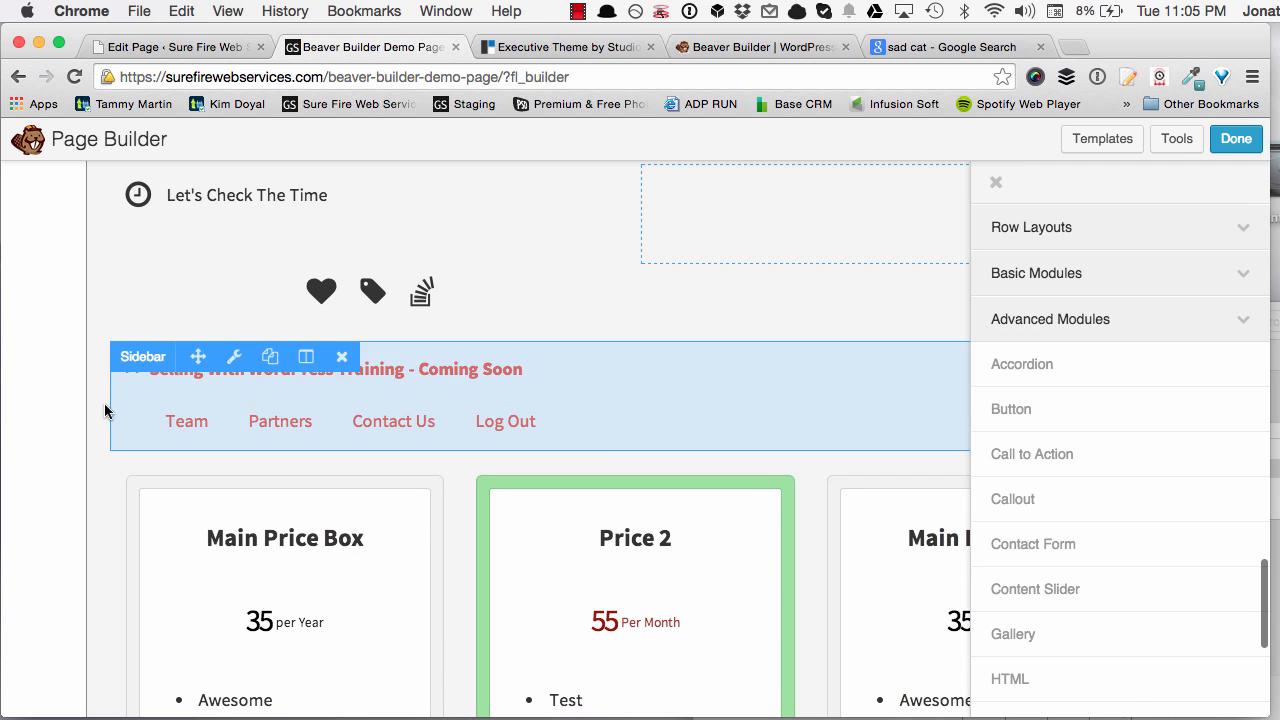
{"action": "scroll", "coordinate": [50, 418], "scroll_direction": "down", "scroll_amount": 5}
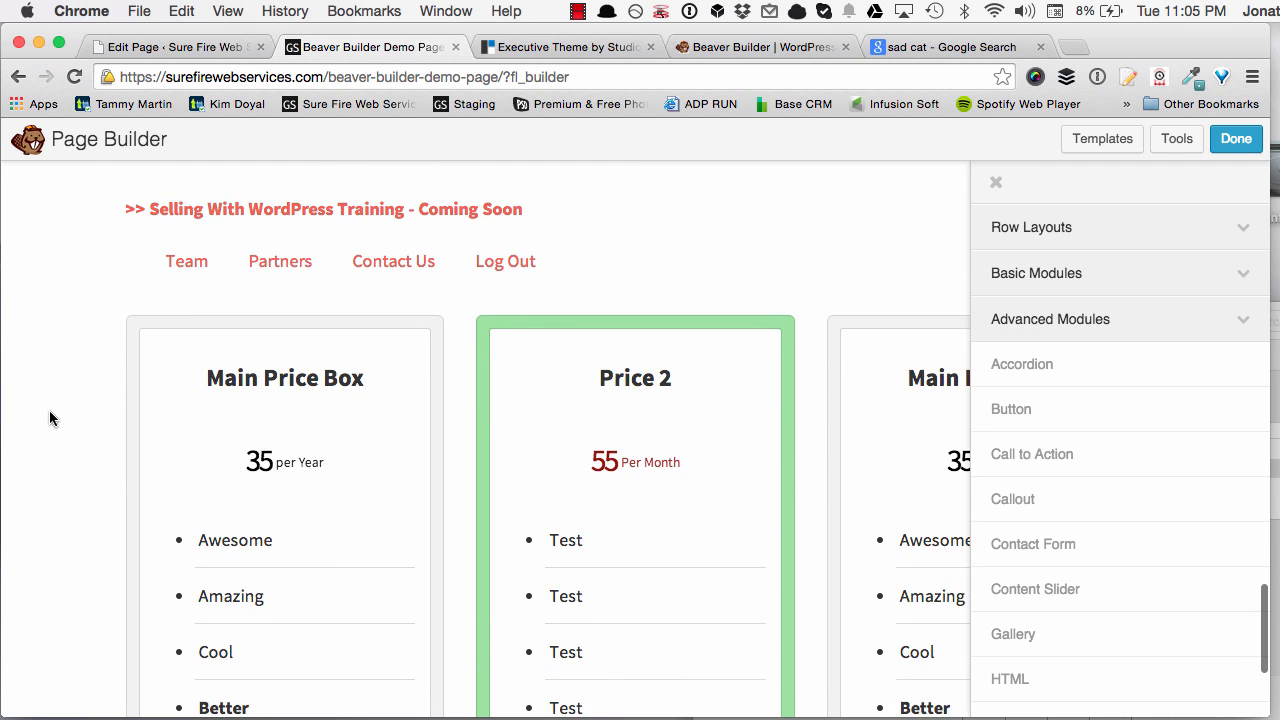
{"action": "scroll", "coordinate": [50, 418], "scroll_direction": "down", "scroll_amount": 2}
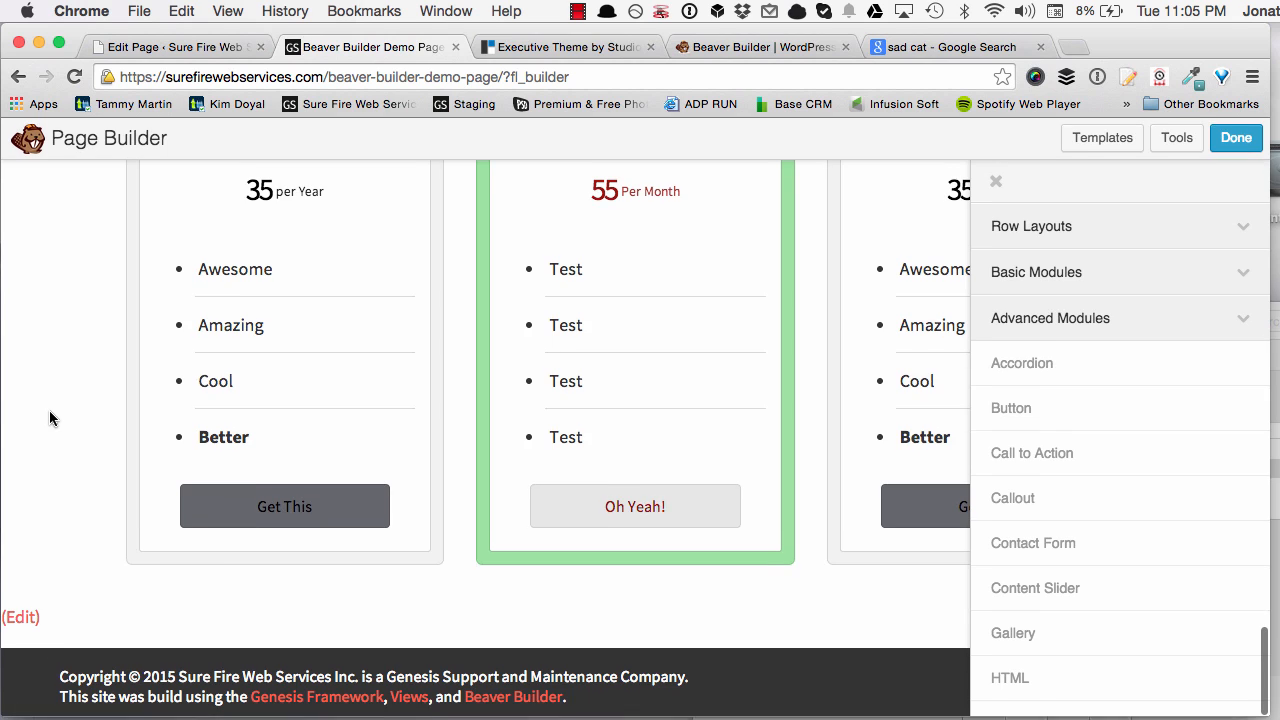
{"action": "scroll", "coordinate": [1126, 401], "scroll_direction": "down", "scroll_amount": 10}
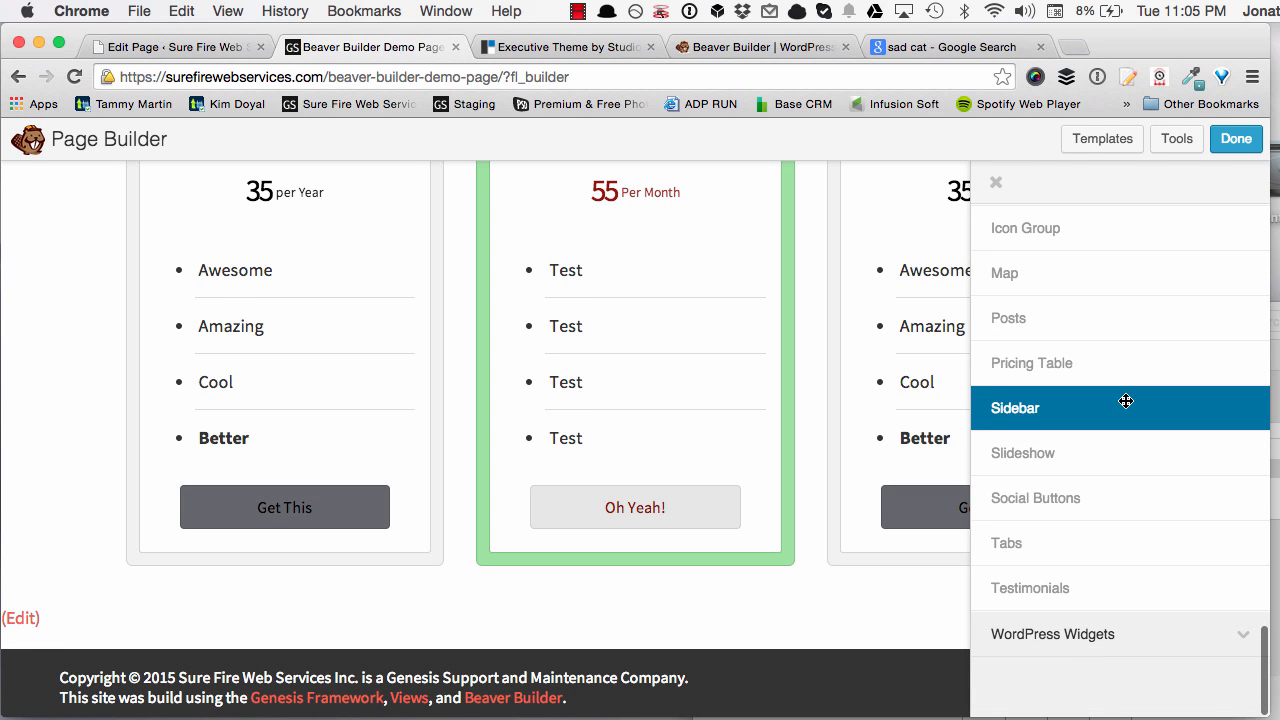
{"action": "left_click", "coordinate": [1068, 630]}
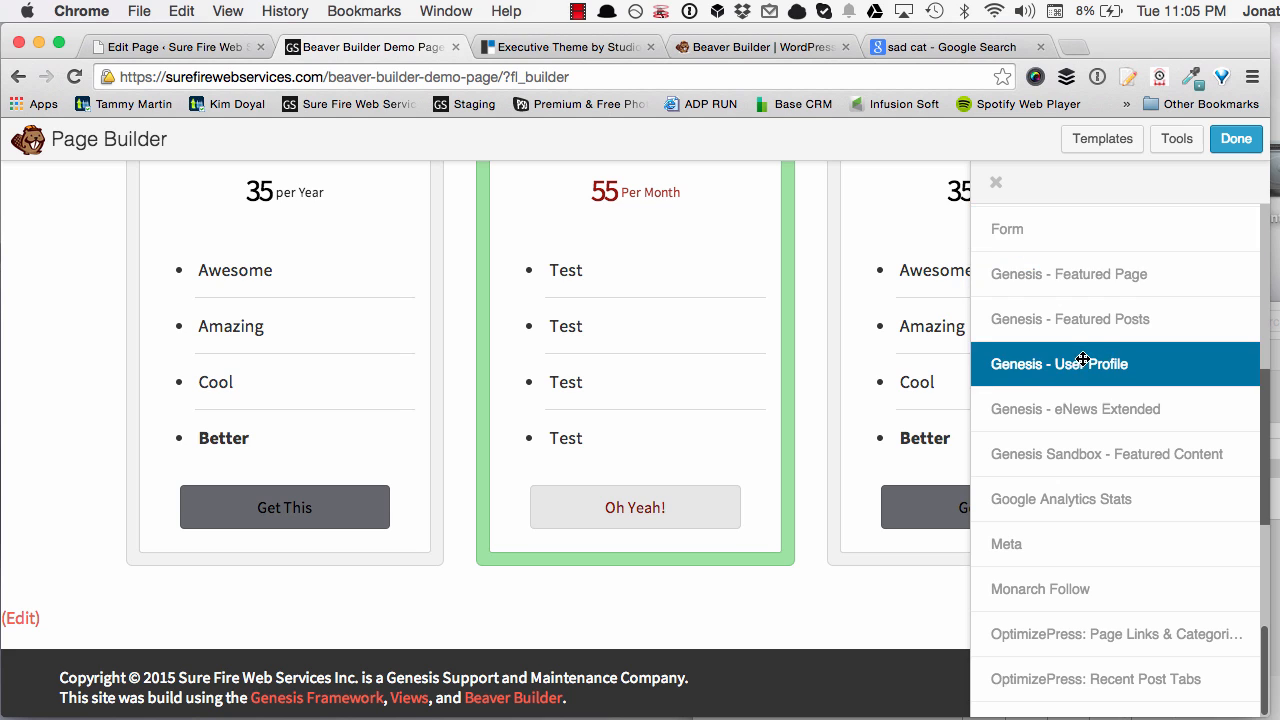
{"action": "scroll", "coordinate": [1082, 358], "scroll_direction": "down", "scroll_amount": 5}
{"action": "scroll", "coordinate": [1082, 358], "scroll_direction": "down", "scroll_amount": 5}
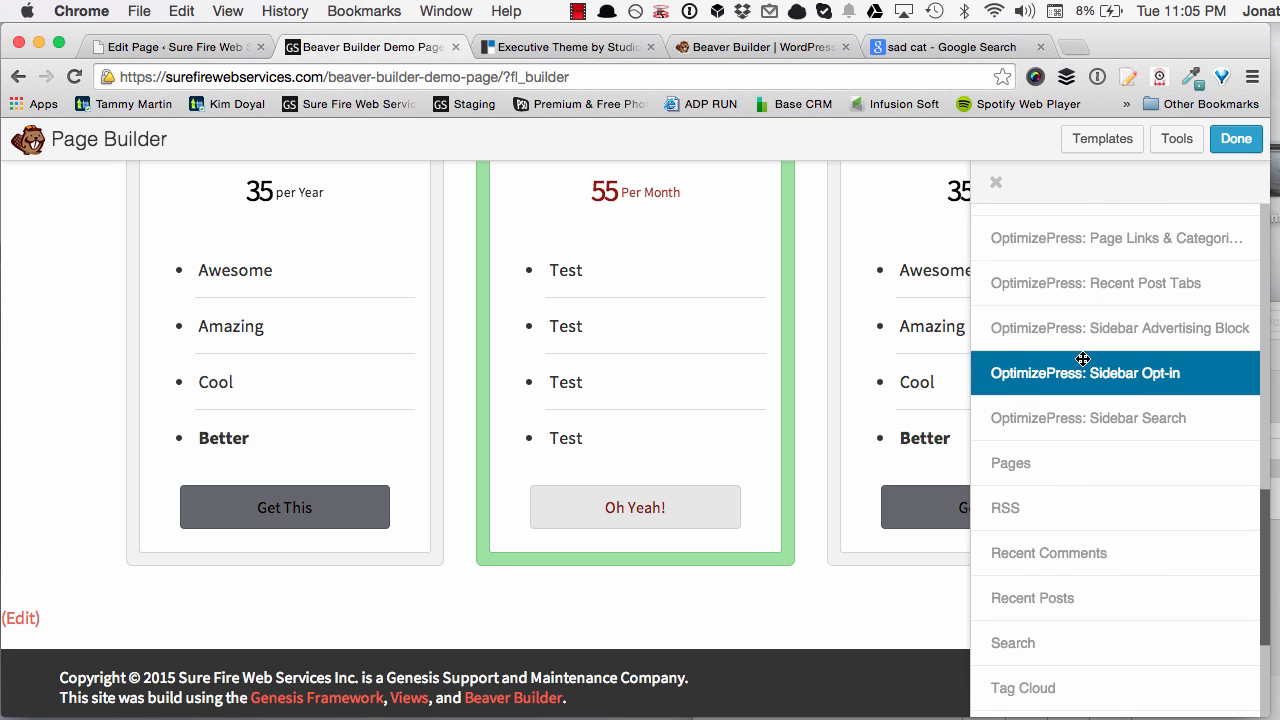
{"action": "scroll", "coordinate": [1082, 358], "scroll_direction": "down", "scroll_amount": 2}
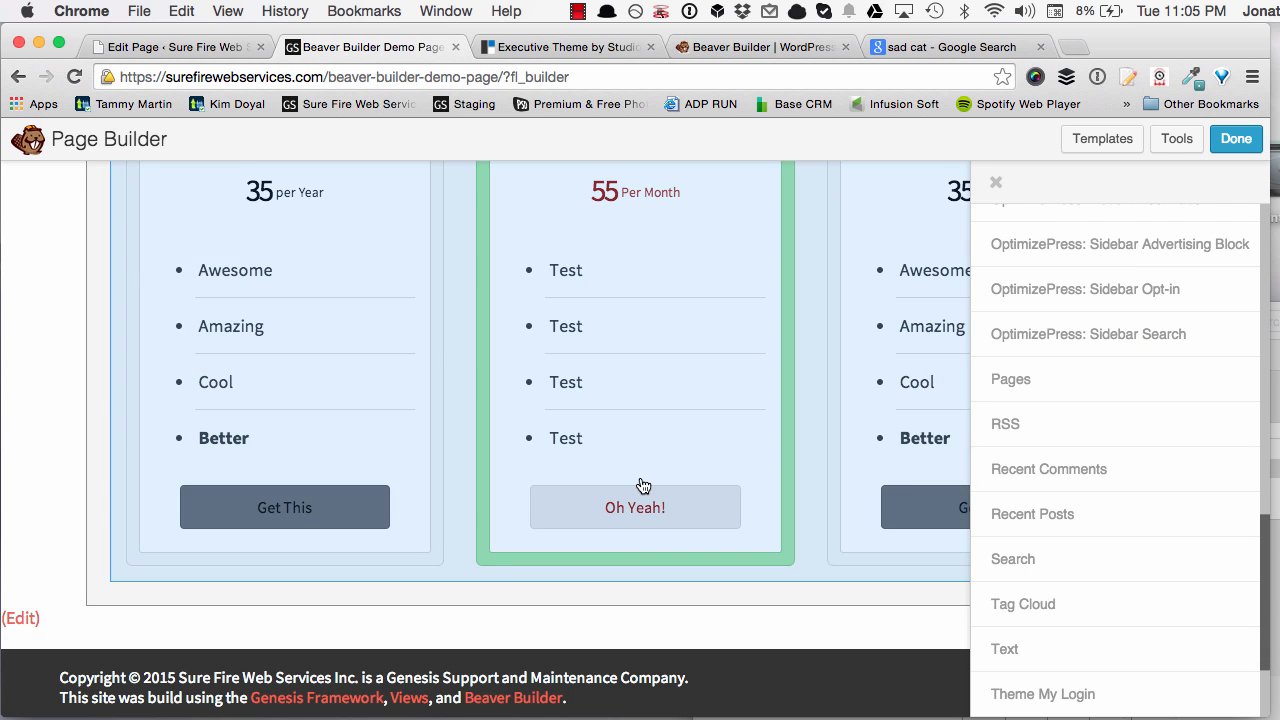
Look over the page's existing sections and the empty column beside the time icon, and close the content list
{"action": "scroll", "coordinate": [630, 488], "scroll_direction": "up", "scroll_amount": 3}
{"action": "scroll", "coordinate": [620, 491], "scroll_direction": "up", "scroll_amount": 8}
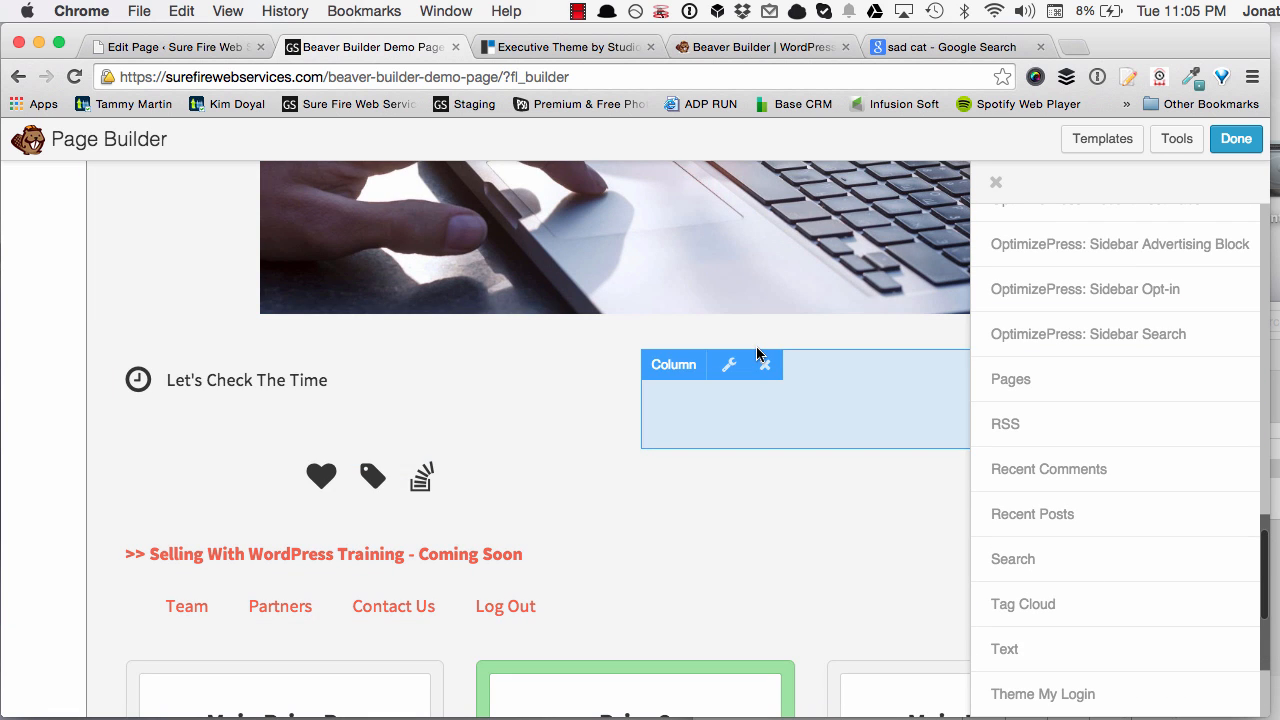
{"action": "scroll", "coordinate": [534, 516], "scroll_direction": "up", "scroll_amount": 20}
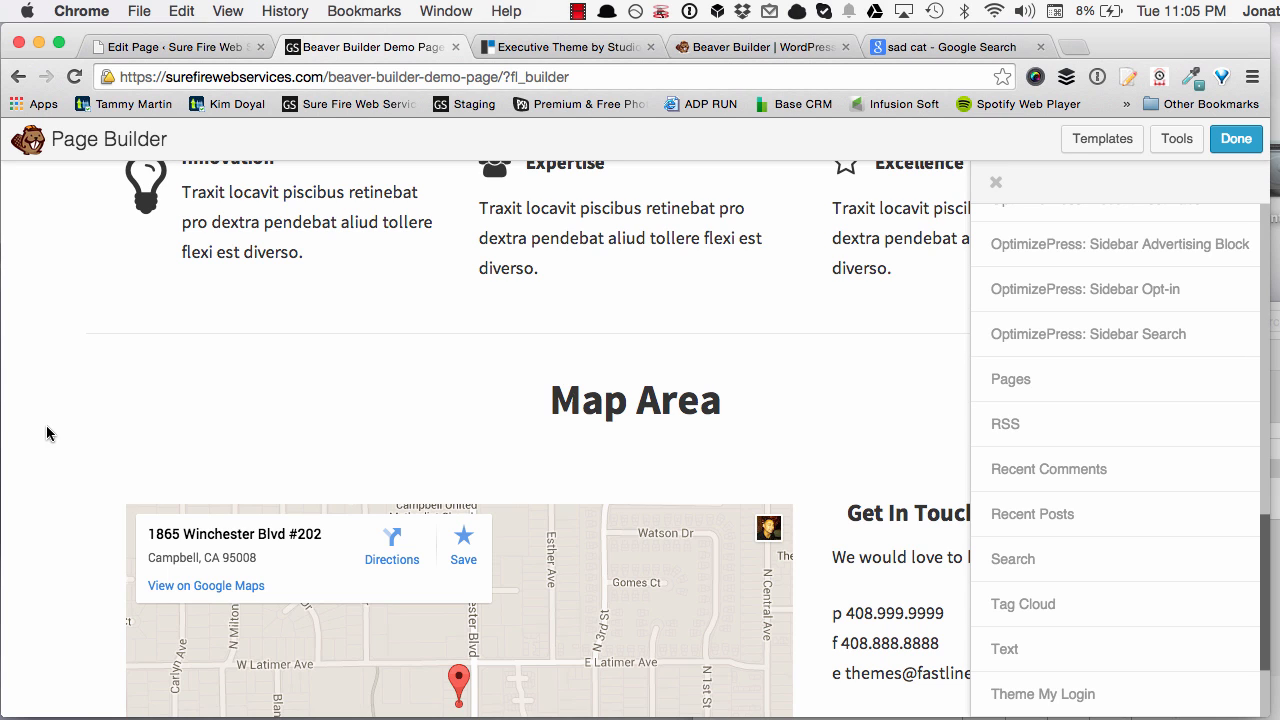
{"action": "scroll", "coordinate": [46, 433], "scroll_direction": "up", "scroll_amount": 3}
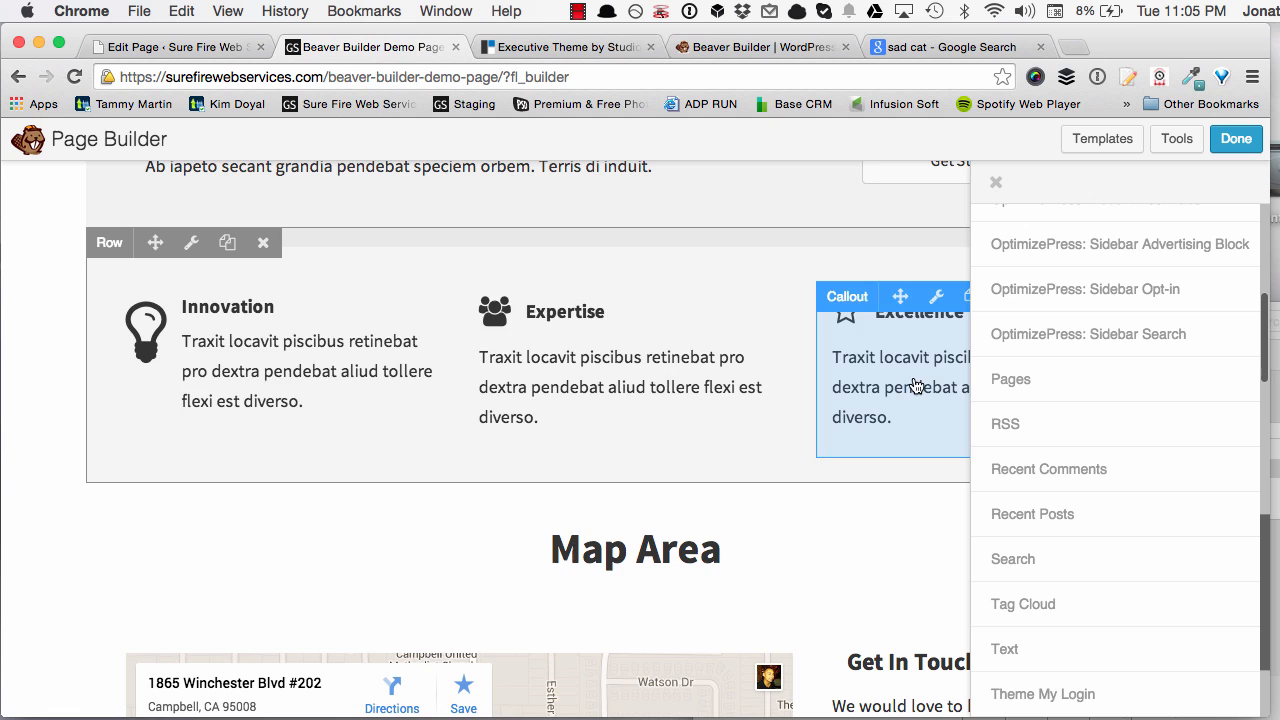
{"action": "scroll", "coordinate": [110, 412], "scroll_direction": "up", "scroll_amount": 3}
{"action": "scroll", "coordinate": [121, 310], "scroll_direction": "down", "scroll_amount": 15}
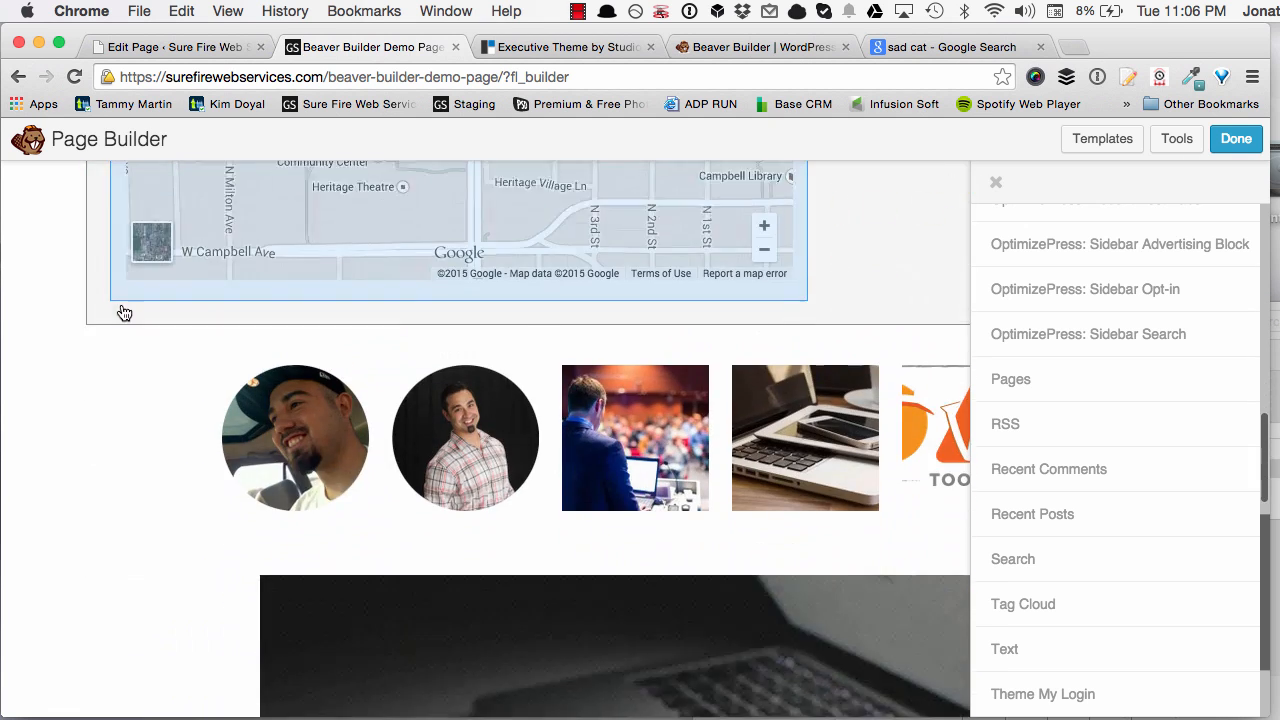
{"action": "scroll", "coordinate": [40, 312], "scroll_direction": "down", "scroll_amount": 3}
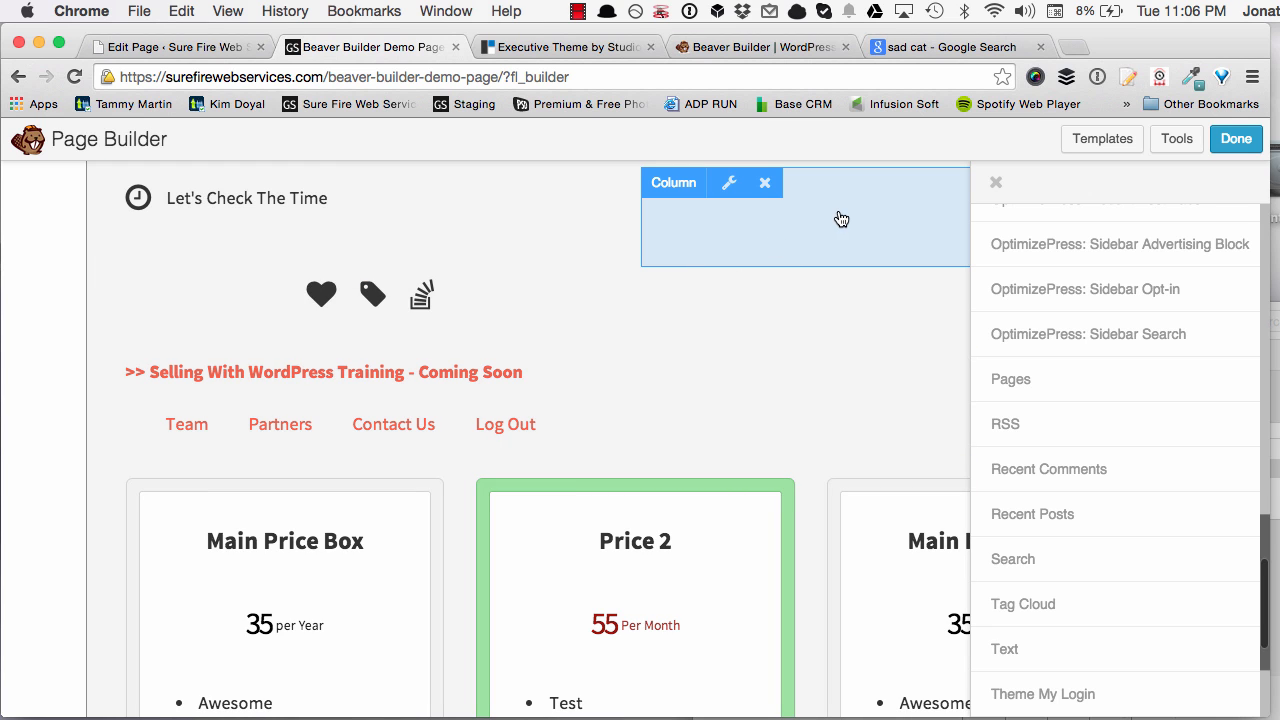
{"action": "scroll", "coordinate": [1087, 403], "scroll_direction": "up", "scroll_amount": 2}
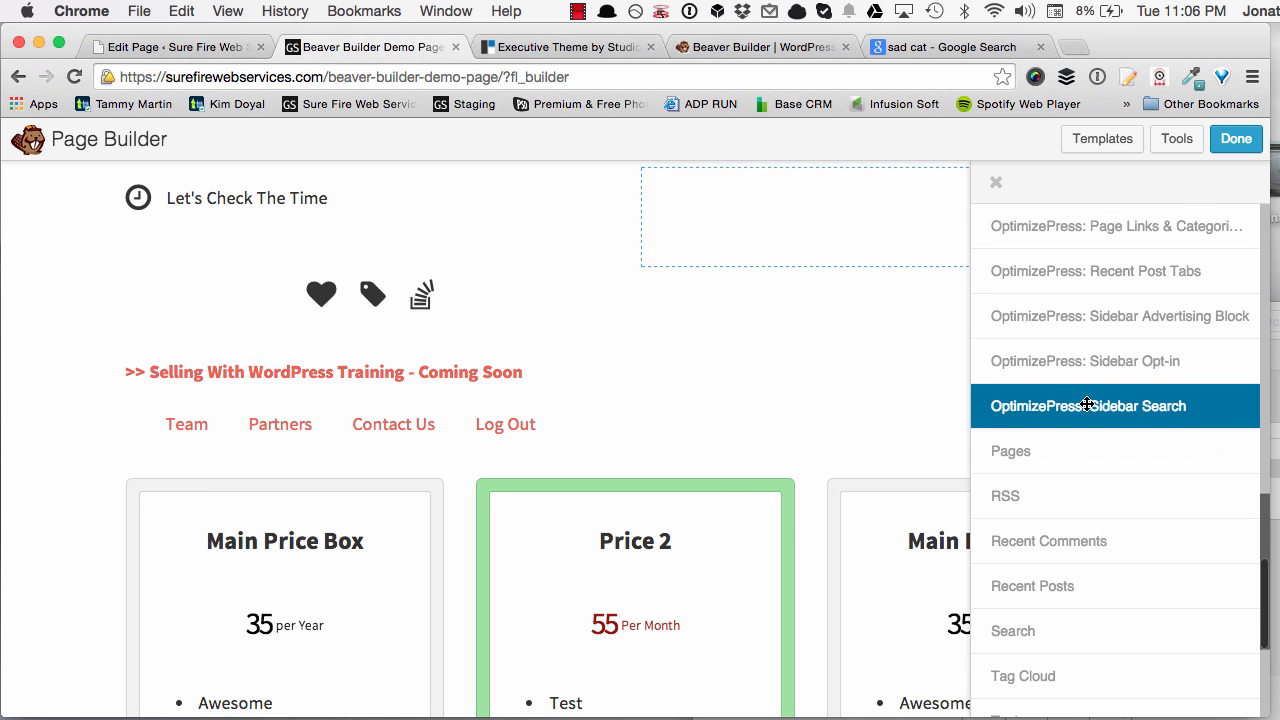
{"action": "scroll", "coordinate": [1060, 300], "scroll_direction": "up", "scroll_amount": 2}
{"action": "left_click", "coordinate": [996, 182]}
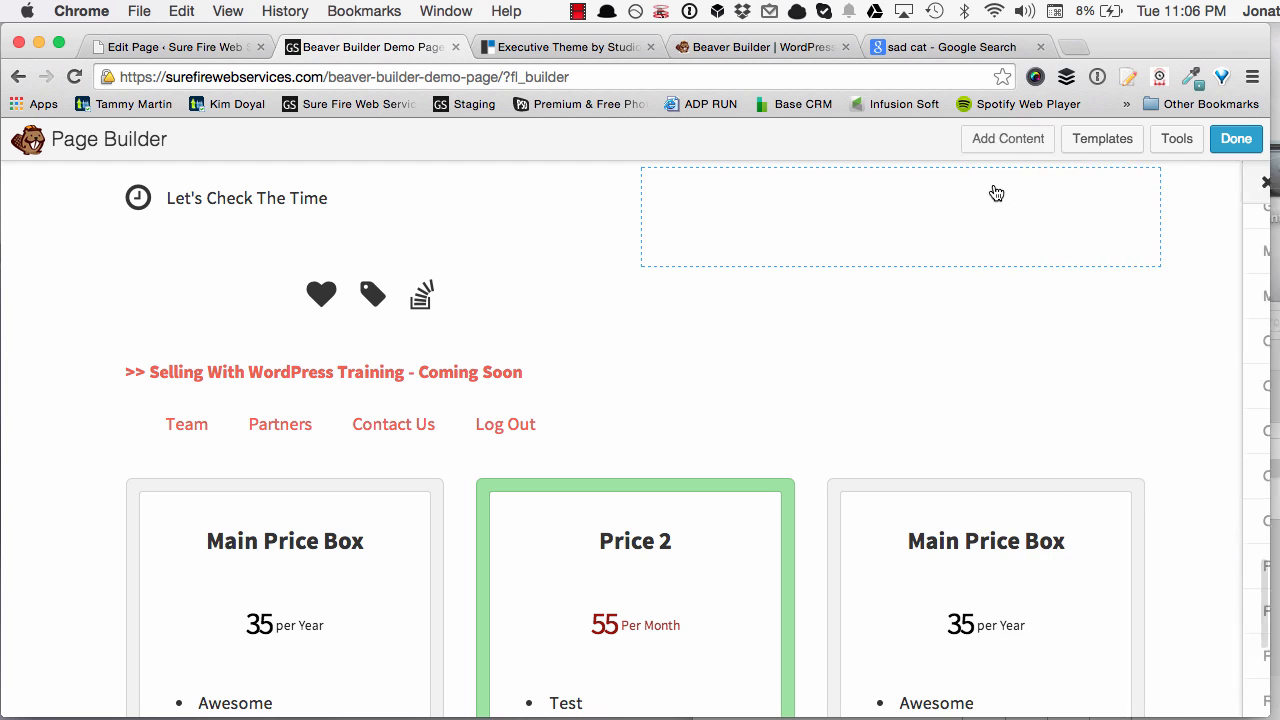
{"action": "scroll", "coordinate": [1001, 287], "scroll_direction": "up", "scroll_amount": 3}
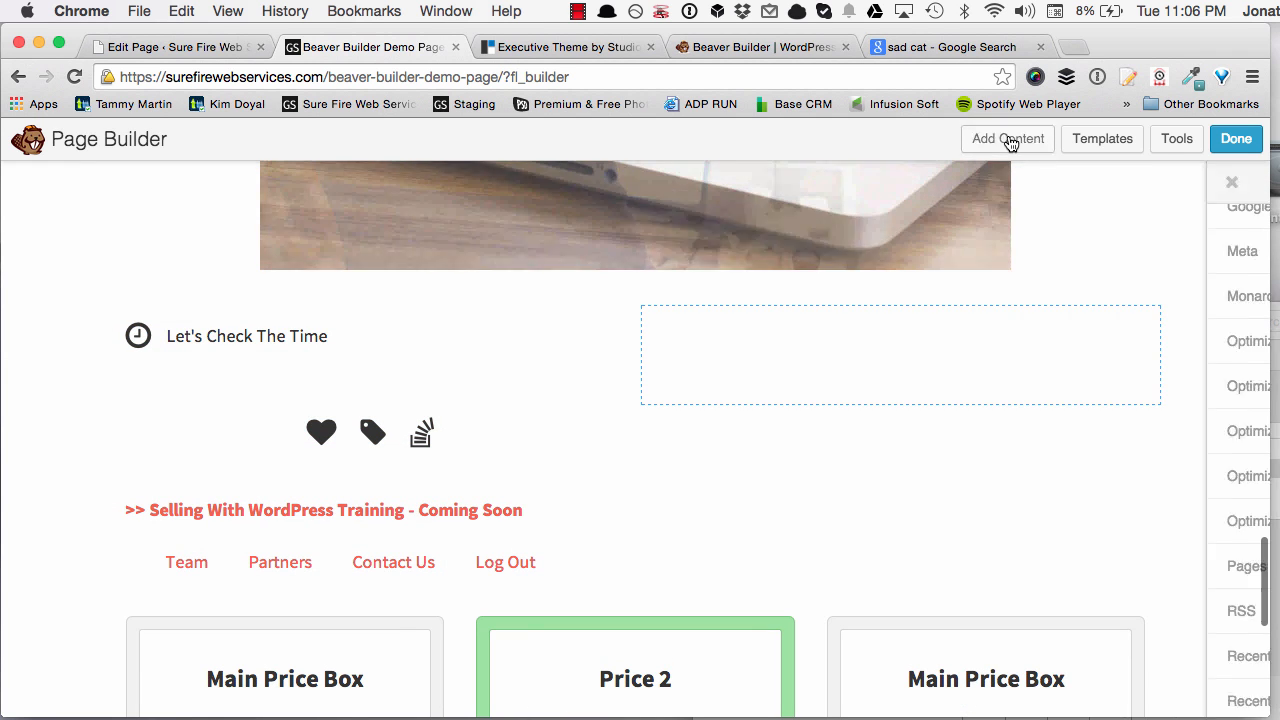
Add a Posts module from the Advanced Modules to the empty column beside the "Let's Check The Time" icon
{"action": "left_click", "coordinate": [1007, 138]}
{"action": "scroll", "coordinate": [1060, 340], "scroll_direction": "up", "scroll_amount": 10}
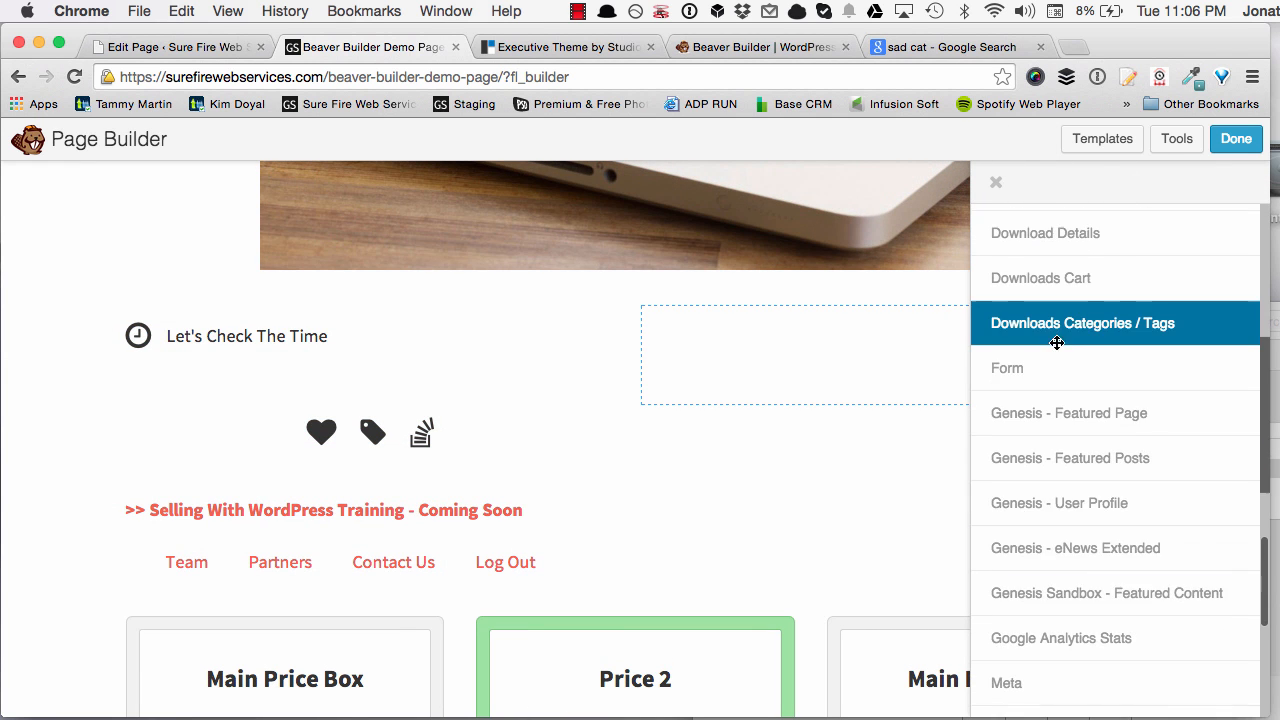
{"action": "left_click", "coordinate": [1034, 334]}
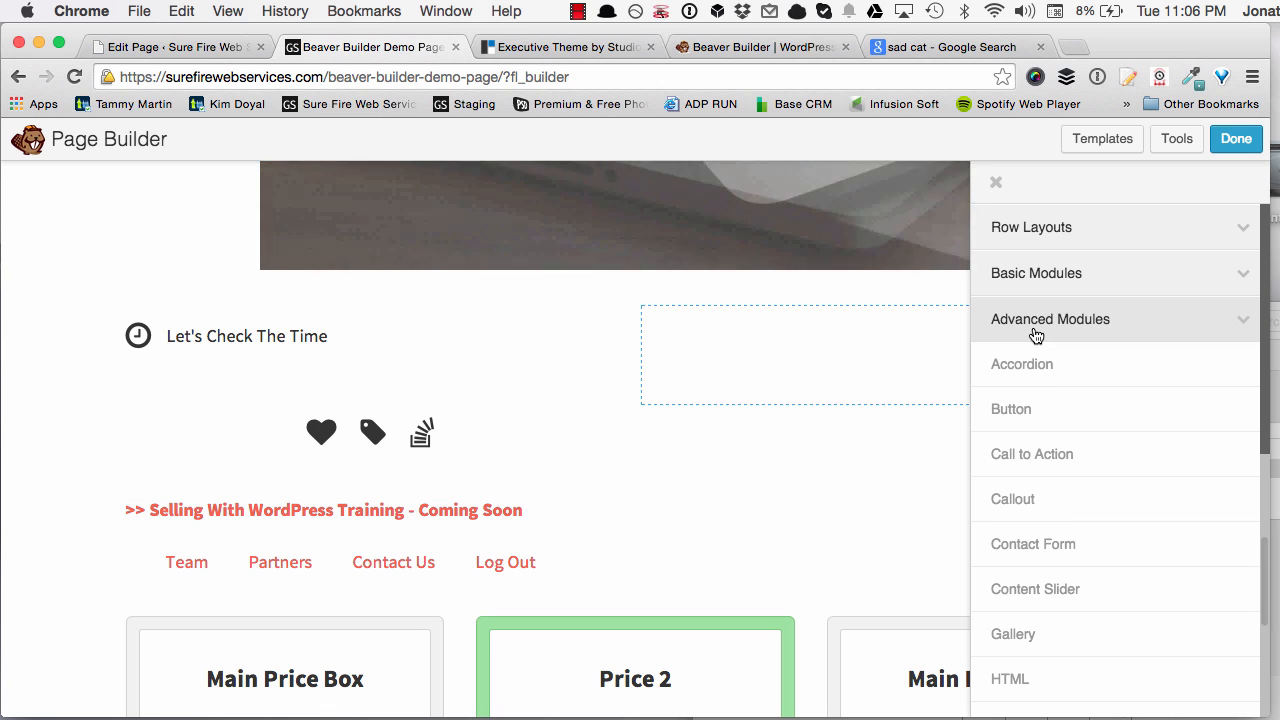
{"action": "scroll", "coordinate": [1060, 403], "scroll_direction": "down", "scroll_amount": 5}
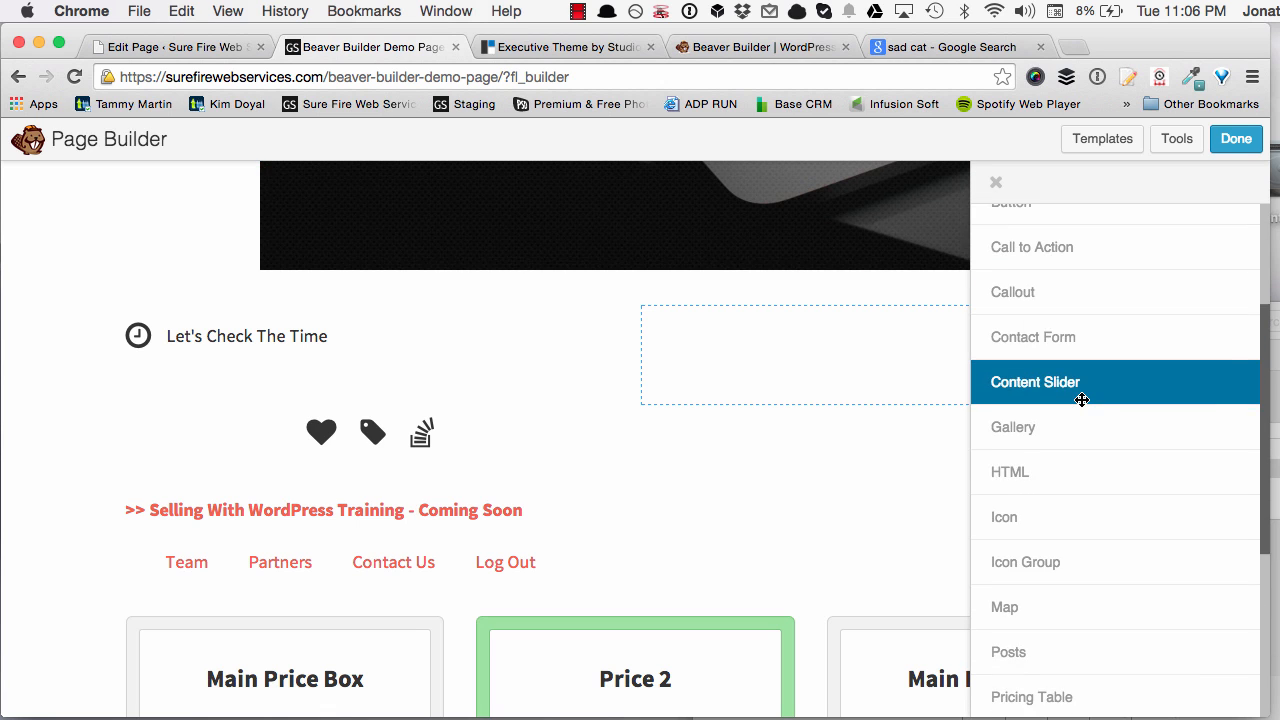
{"action": "left_click_drag", "start_coordinate": [1027, 505], "coordinate": [723, 353]}
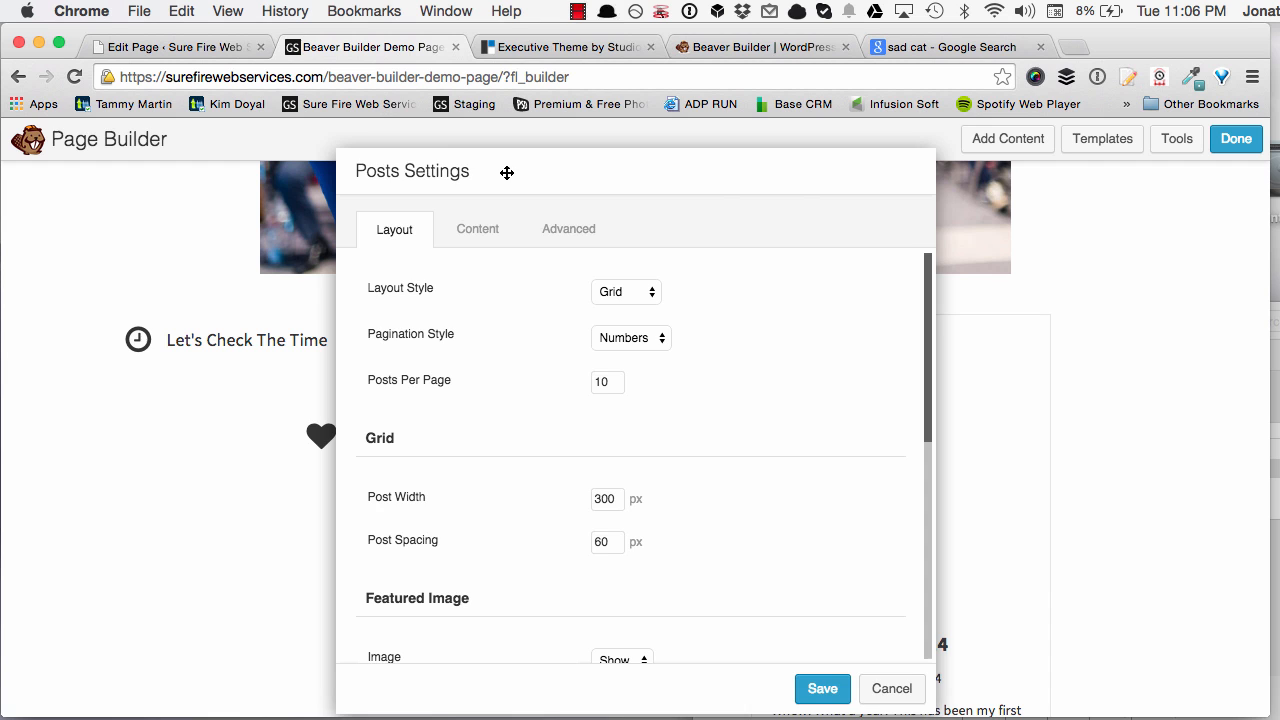
Move the Posts settings window clear of the new module, then examine the post preview and the Layout Style choices
{"action": "left_click_drag", "start_coordinate": [573, 171], "coordinate": [197, 206]}
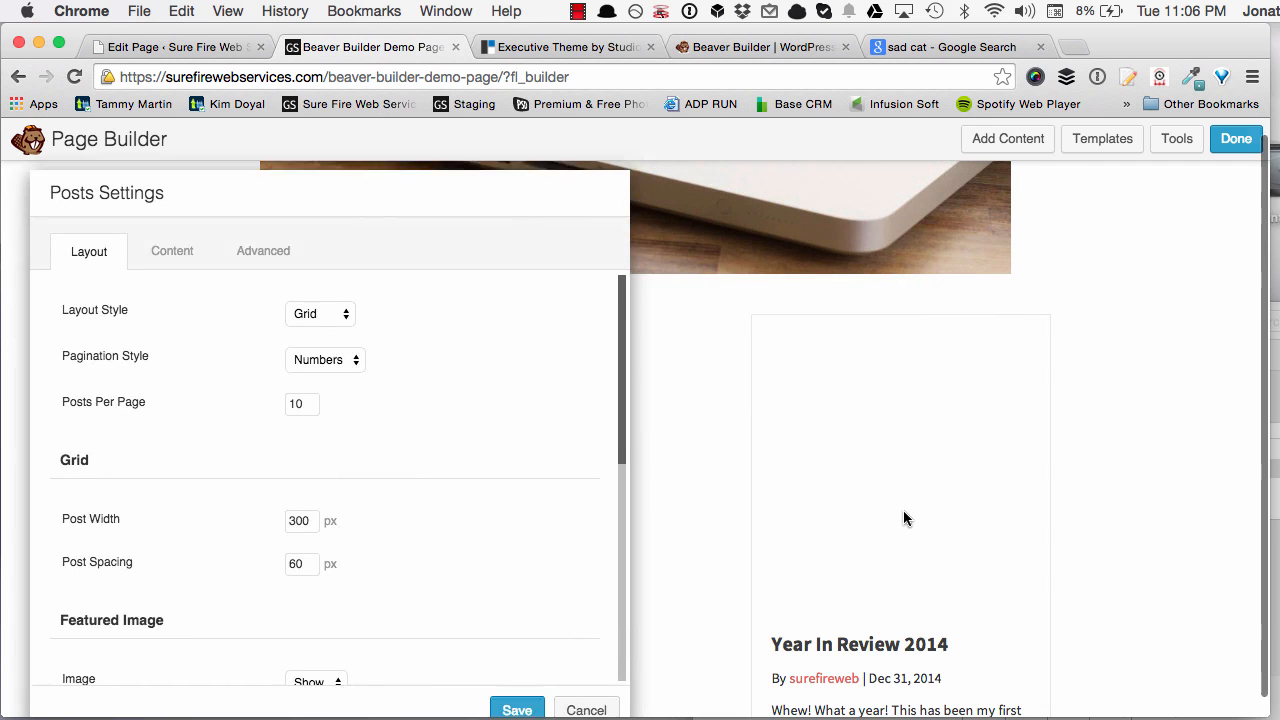
{"action": "scroll", "coordinate": [903, 517], "scroll_direction": "down", "scroll_amount": 2}
{"action": "scroll", "coordinate": [857, 480], "scroll_direction": "up", "scroll_amount": 3}
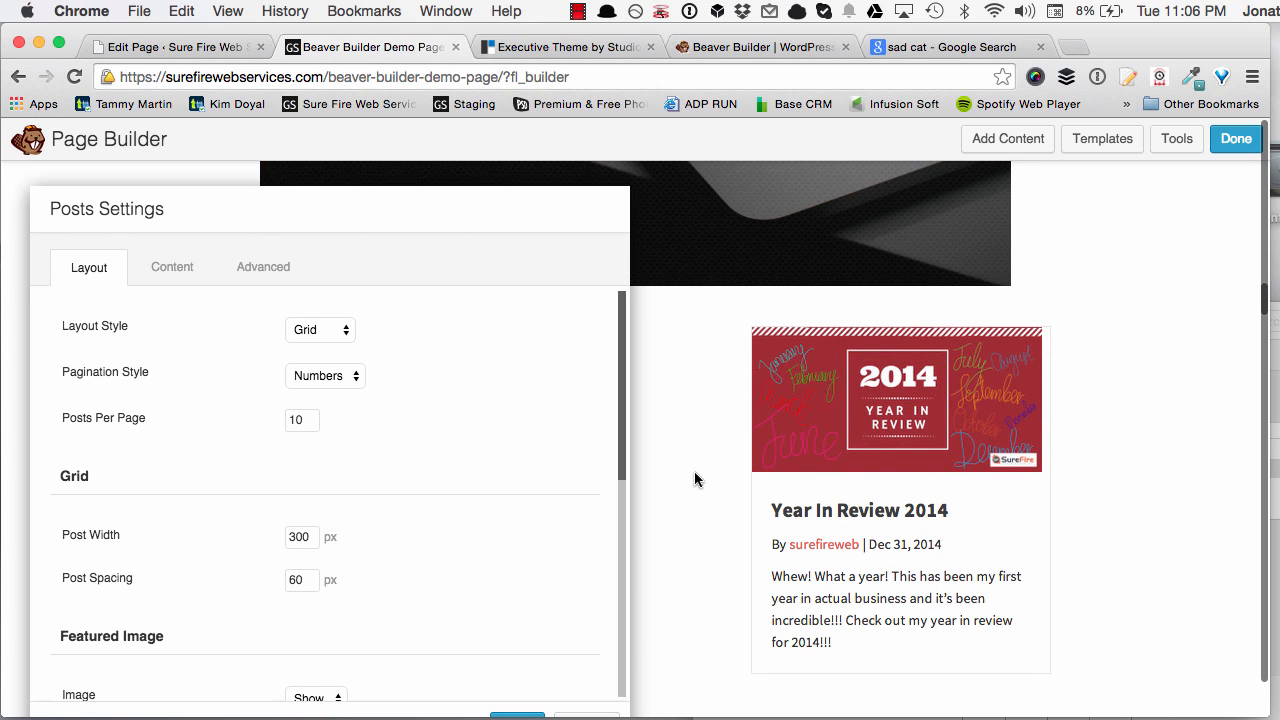
{"action": "scroll", "coordinate": [850, 386], "scroll_direction": "down", "scroll_amount": 3}
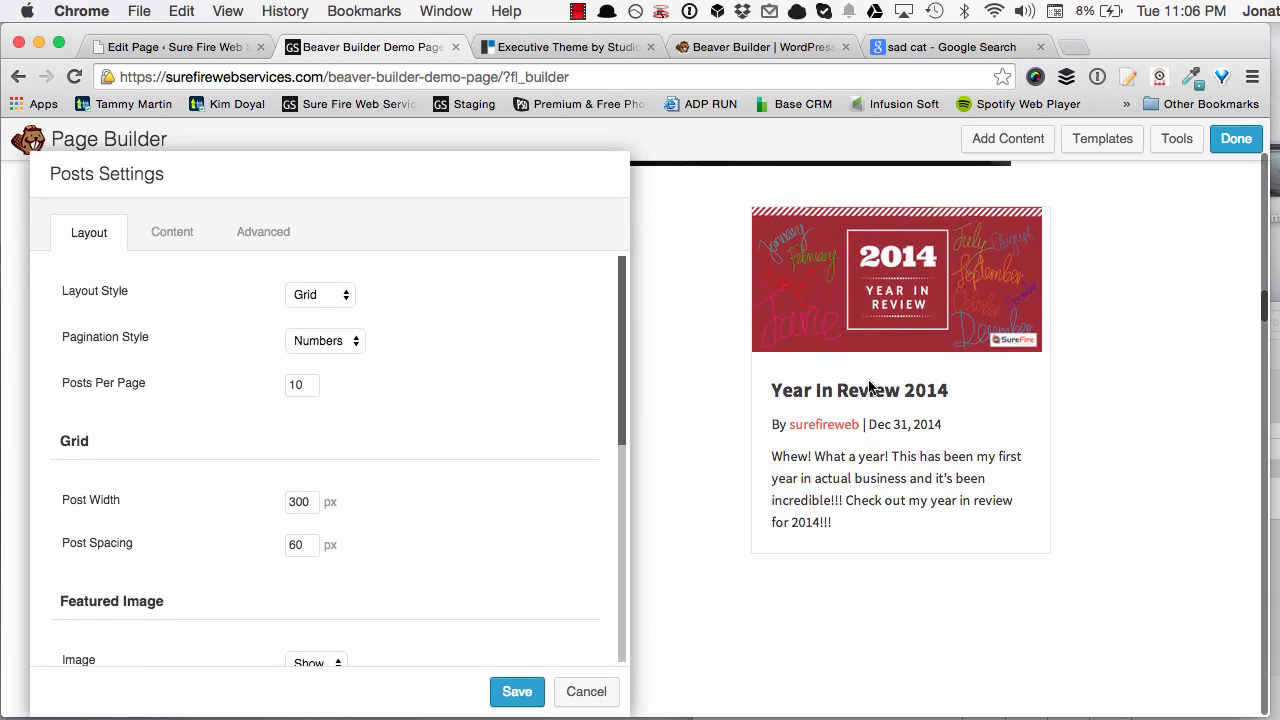
{"action": "left_click", "coordinate": [303, 330]}
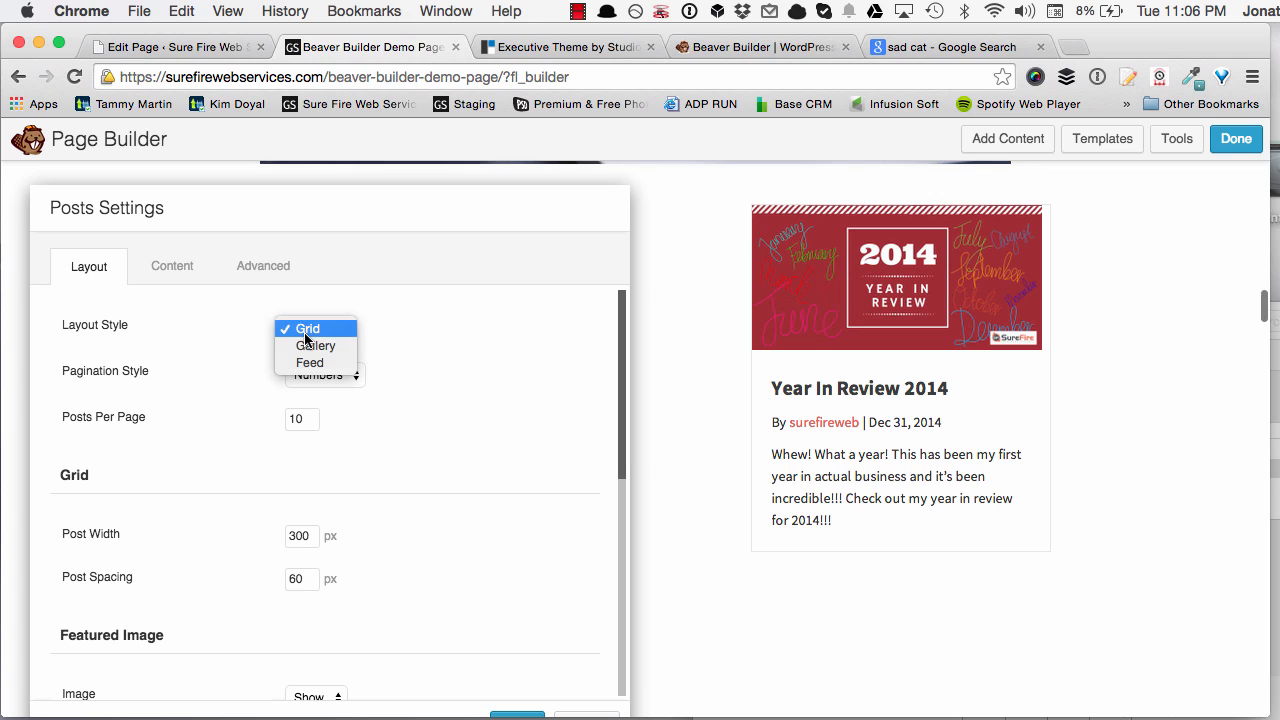
{"action": "left_click", "coordinate": [249, 343]}
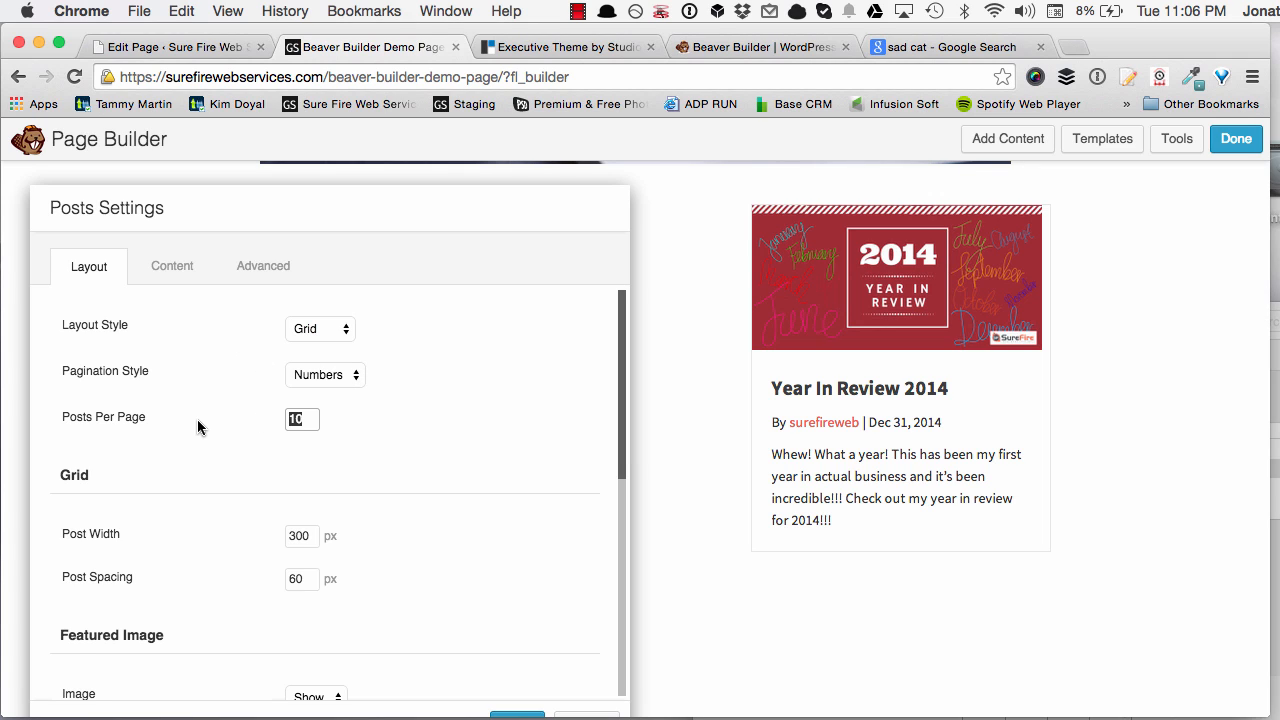
Set the Posts module to show 1 post per page
{"action": "type", "text": "1"}
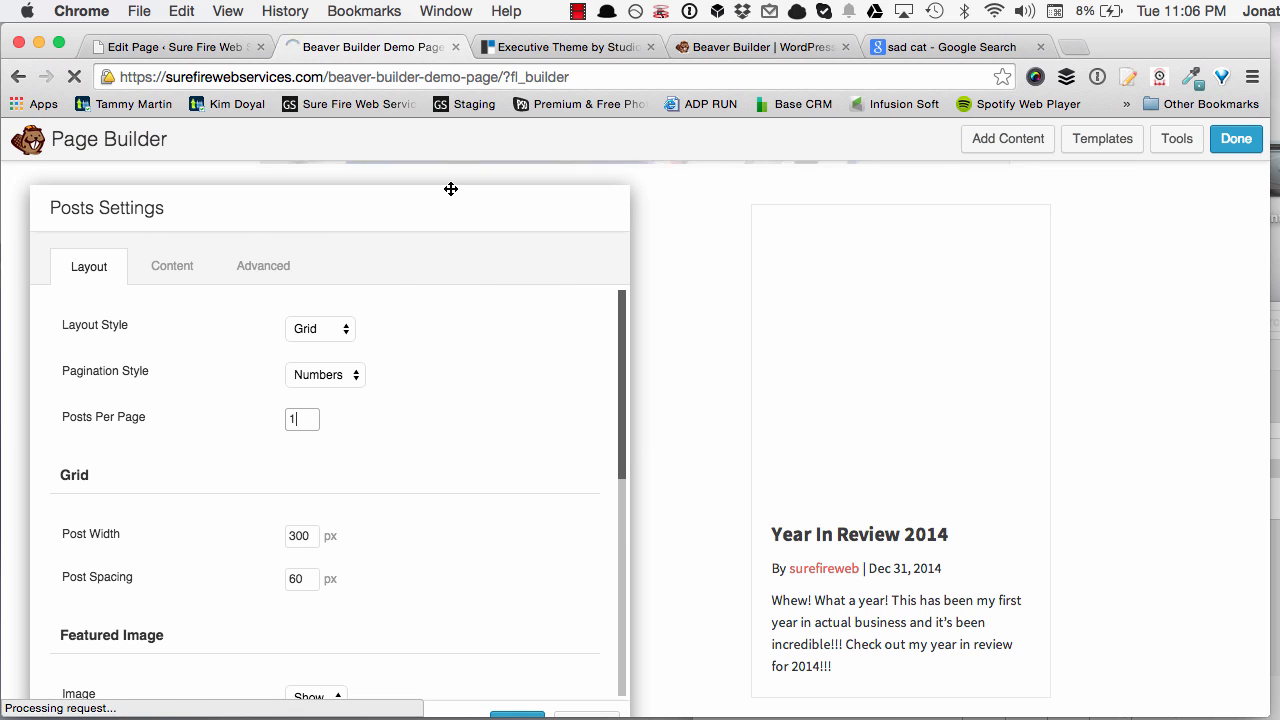
Try the Feed and Gallery layout styles in the post preview, and set the layout style back to Grid
{"action": "left_click", "coordinate": [331, 336]}
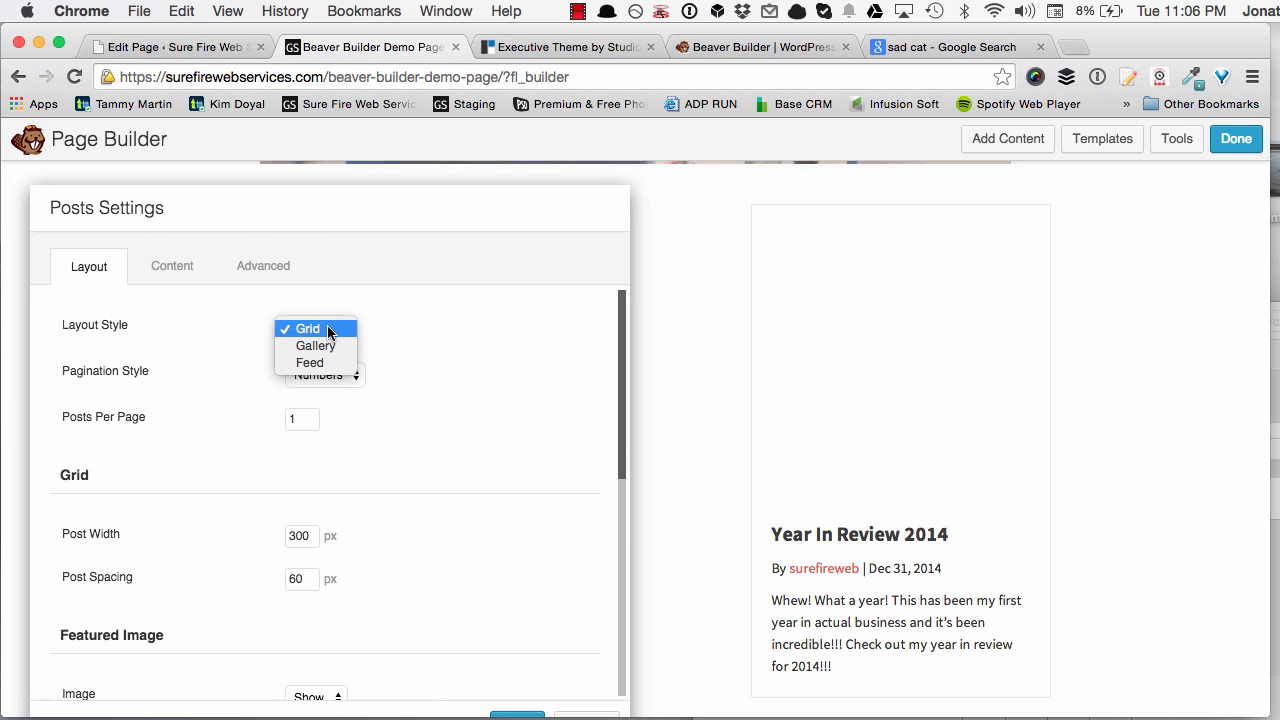
{"action": "left_click", "coordinate": [321, 364]}
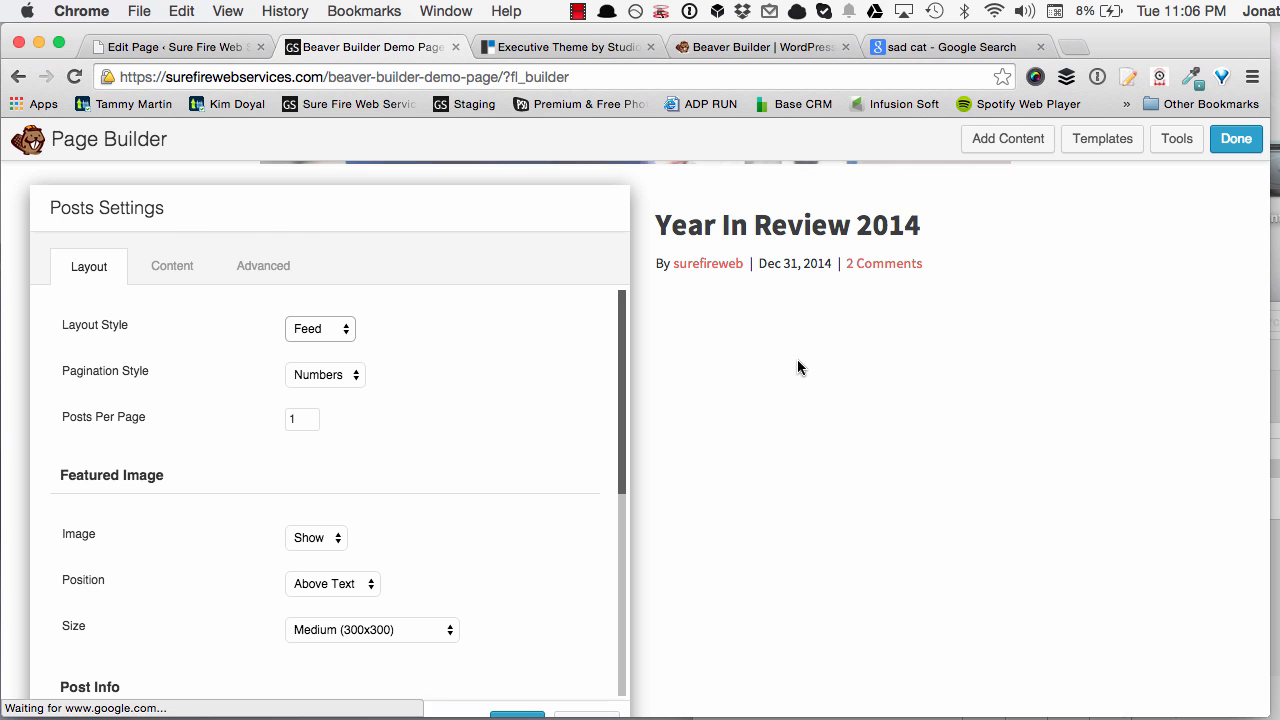
{"action": "scroll", "coordinate": [730, 368], "scroll_direction": "up", "scroll_amount": 1}
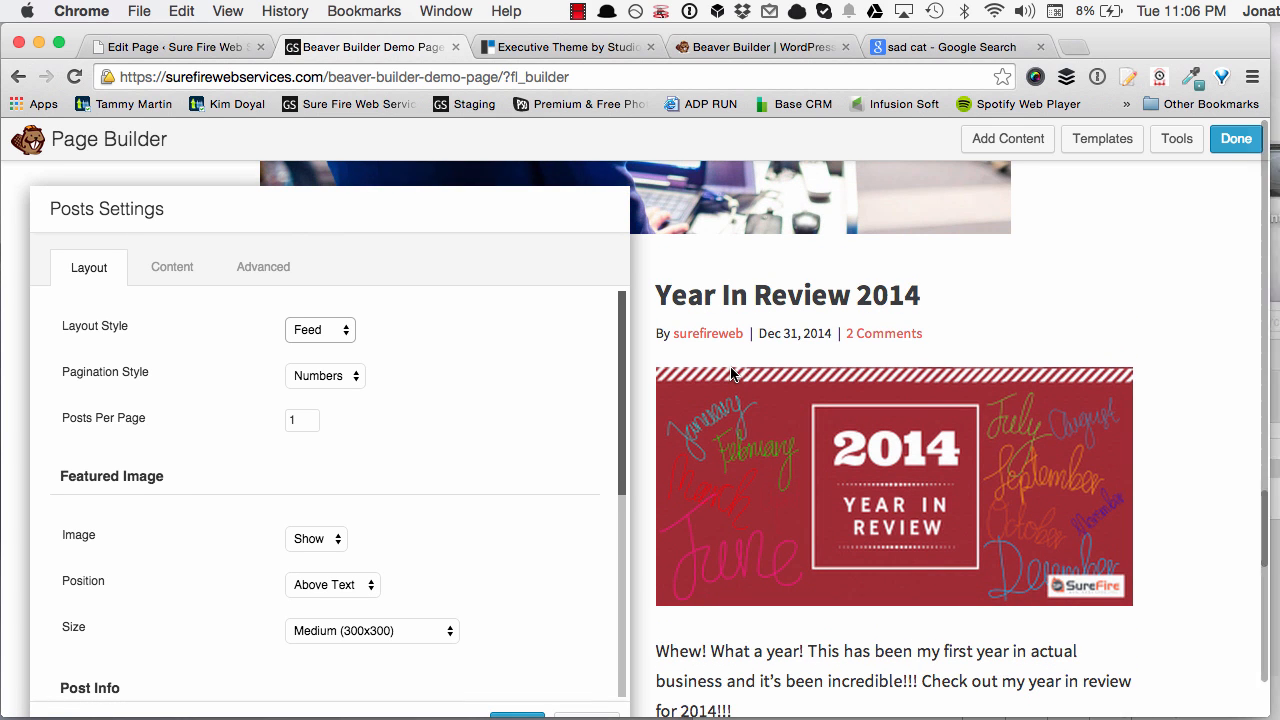
{"action": "scroll", "coordinate": [754, 378], "scroll_direction": "down", "scroll_amount": 2}
{"action": "scroll", "coordinate": [754, 382], "scroll_direction": "down", "scroll_amount": 4}
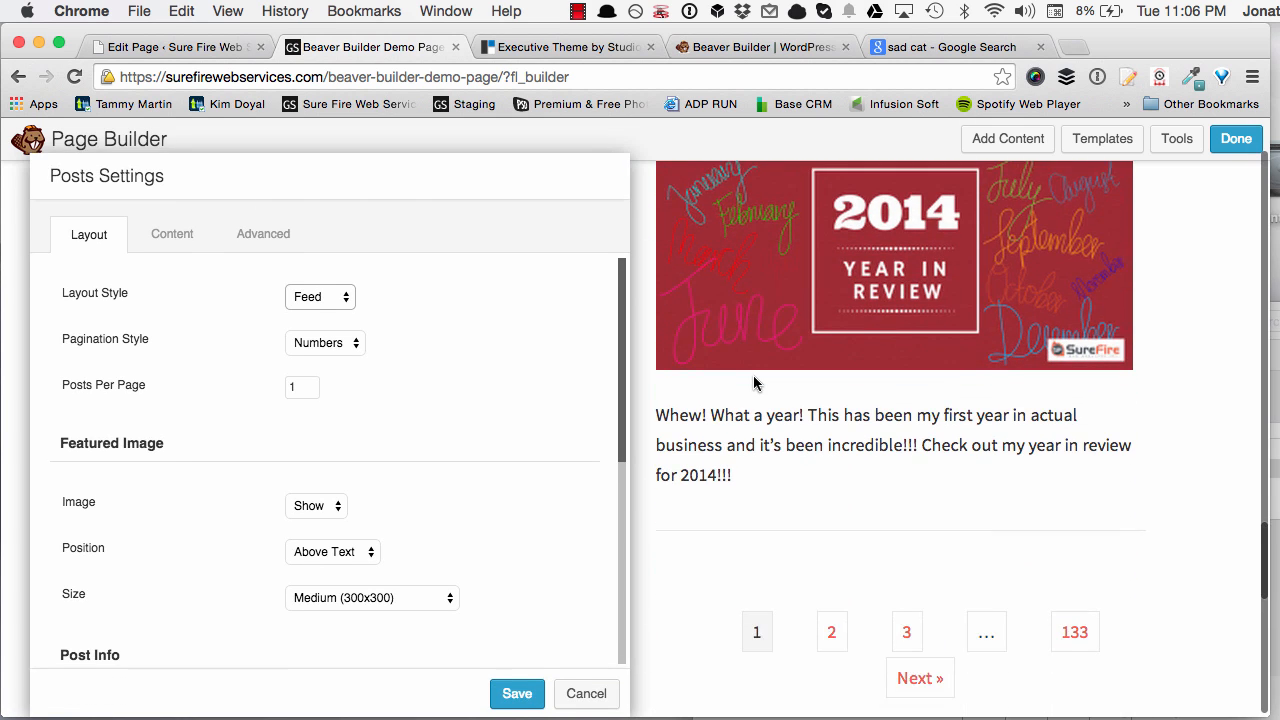
{"action": "scroll", "coordinate": [866, 422], "scroll_direction": "down", "scroll_amount": 4}
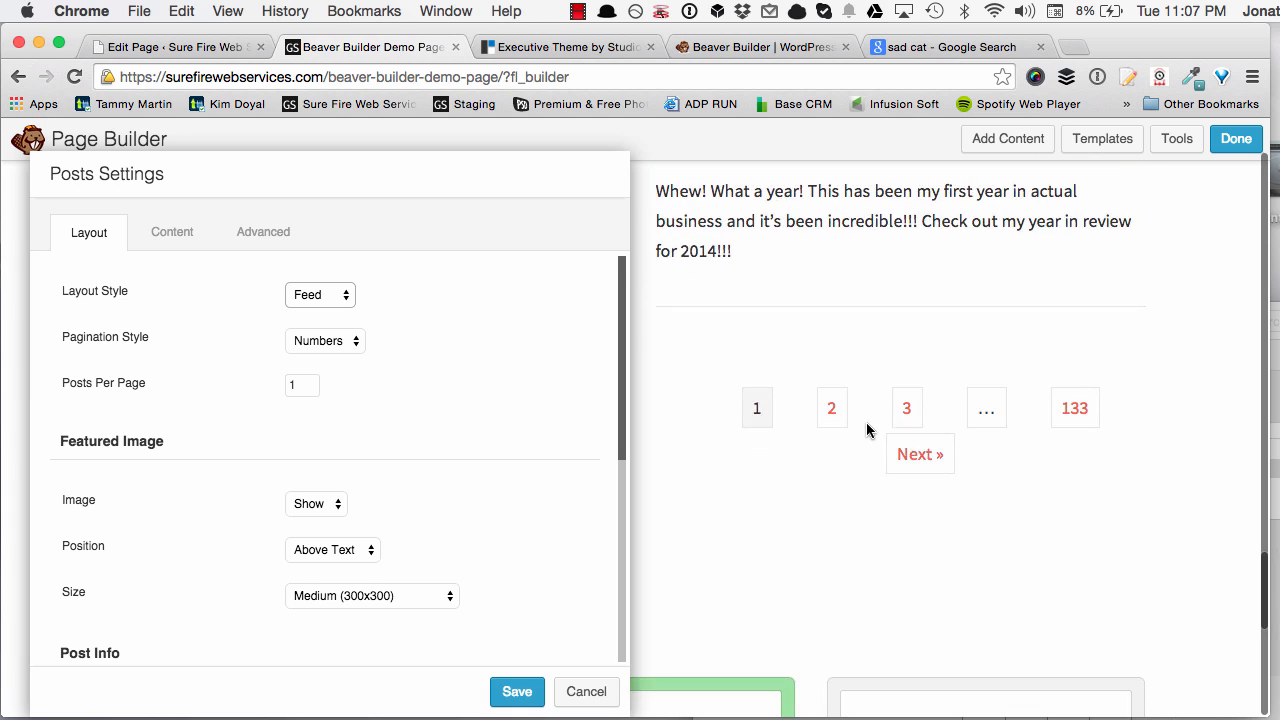
{"action": "scroll", "coordinate": [866, 422], "scroll_direction": "up", "scroll_amount": 7}
{"action": "left_click", "coordinate": [323, 328]}
{"action": "left_click", "coordinate": [323, 312]}
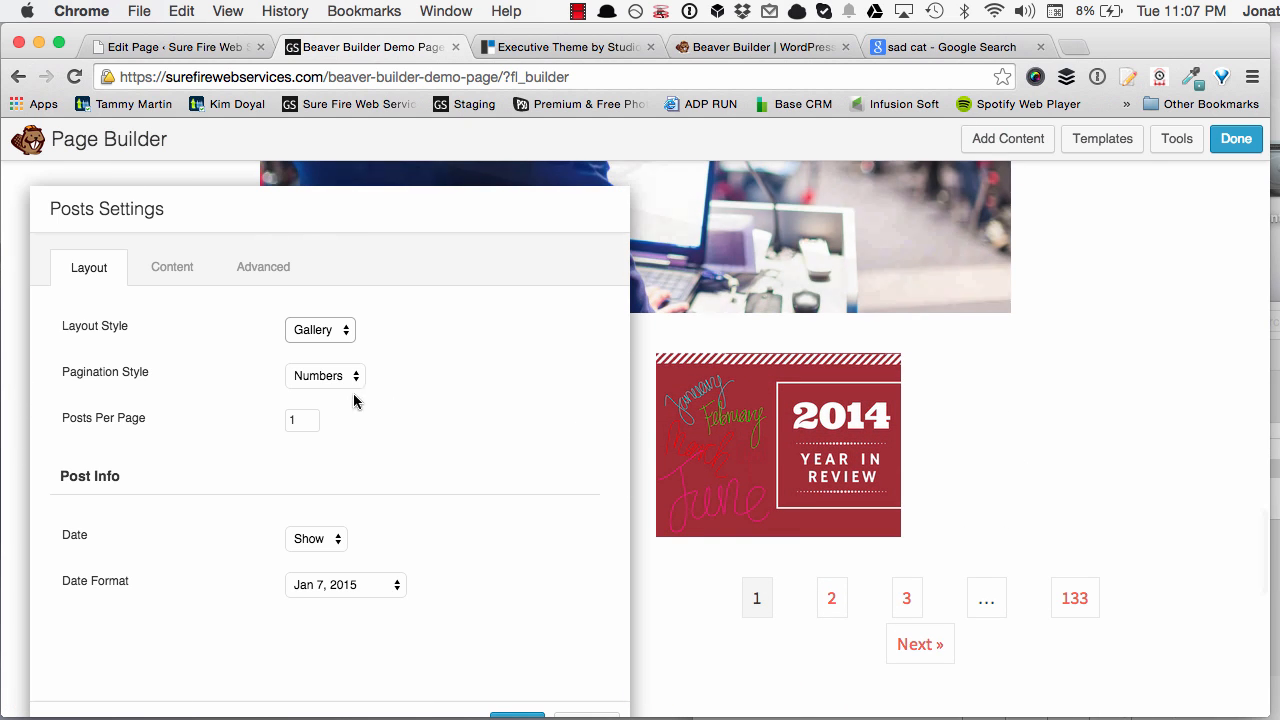
{"action": "left_click", "coordinate": [320, 330]}
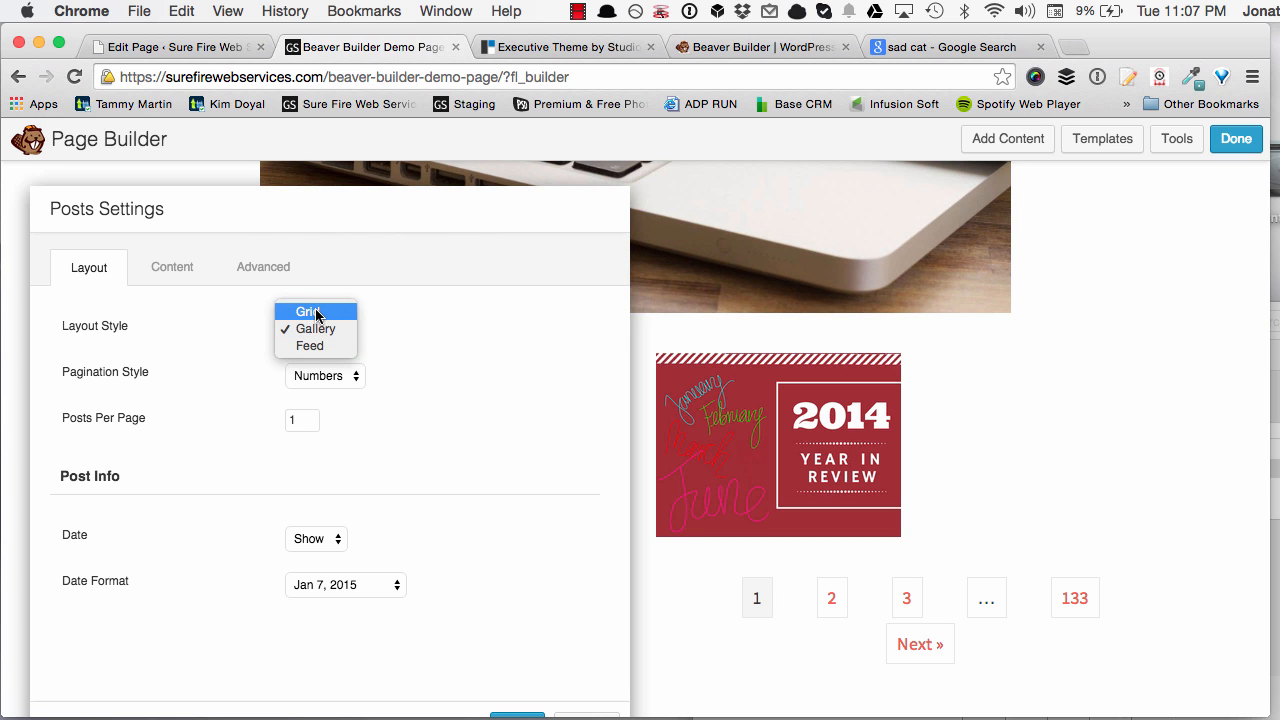
{"action": "left_click", "coordinate": [316, 312]}
Set the Posts module's Pagination Style to None and its More Link to Show
{"action": "left_click", "coordinate": [346, 372]}
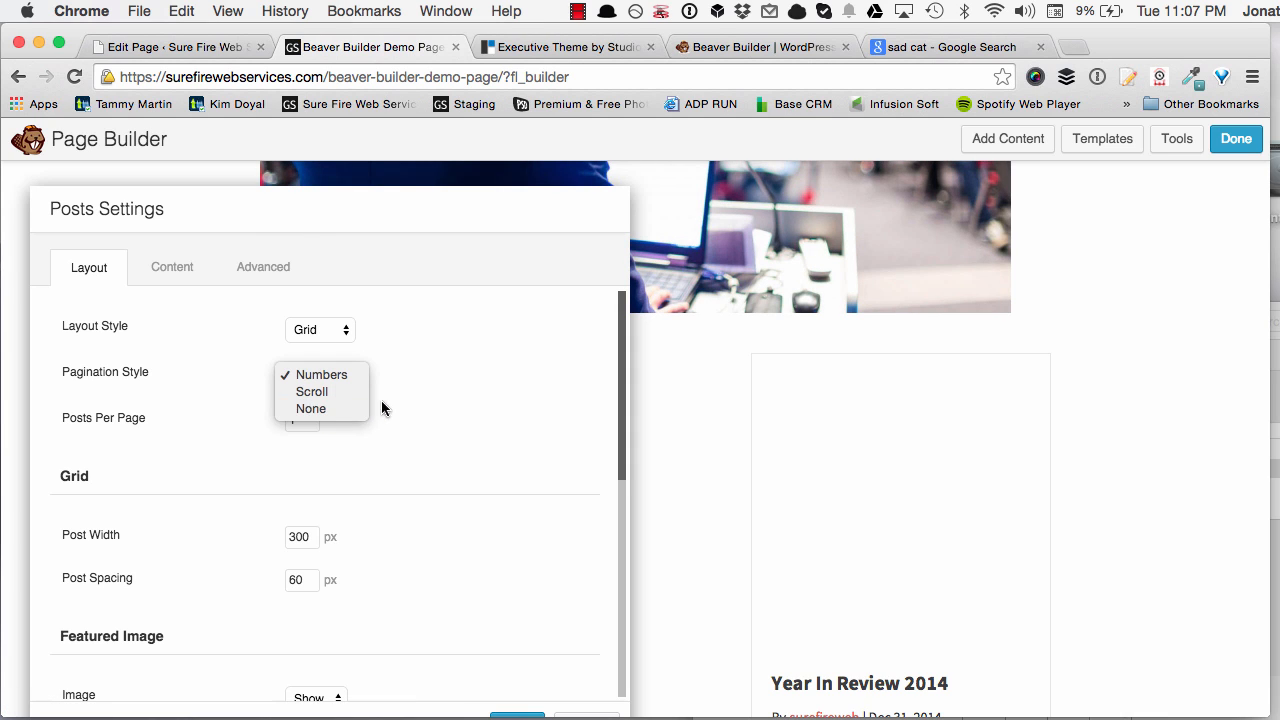
{"action": "left_click", "coordinate": [327, 407]}
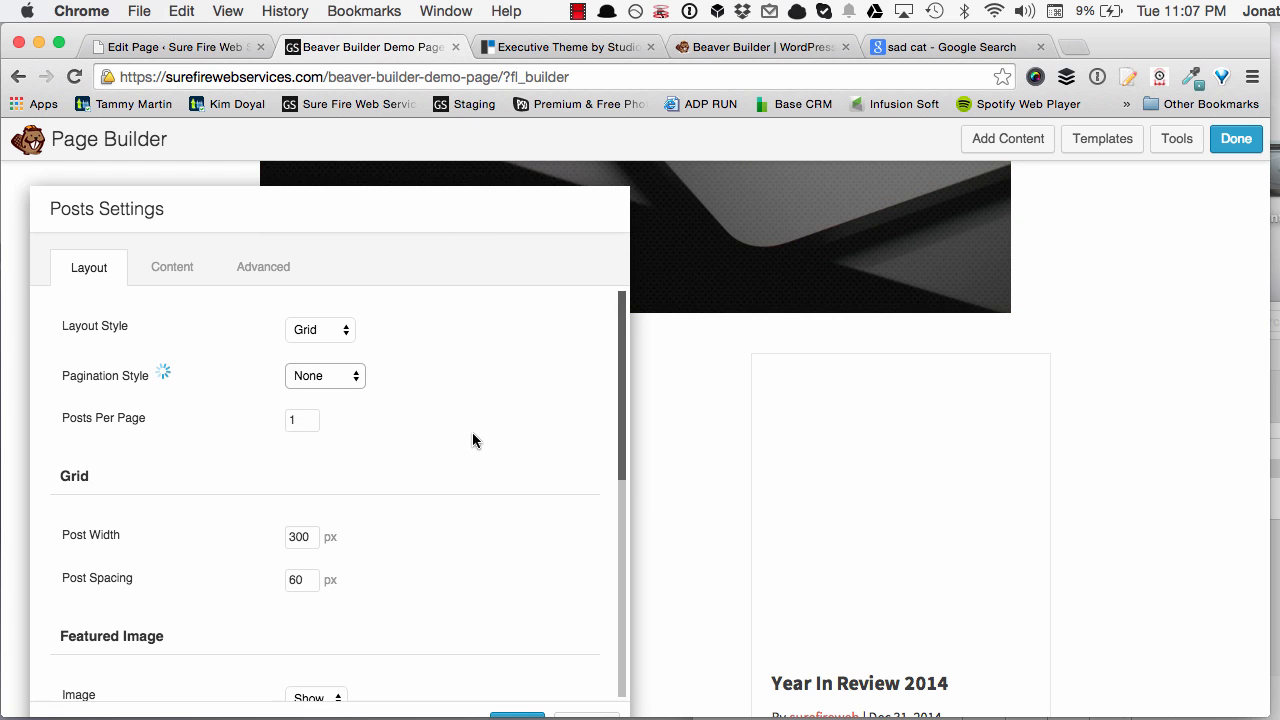
{"action": "scroll", "coordinate": [201, 380], "scroll_direction": "down", "scroll_amount": 2}
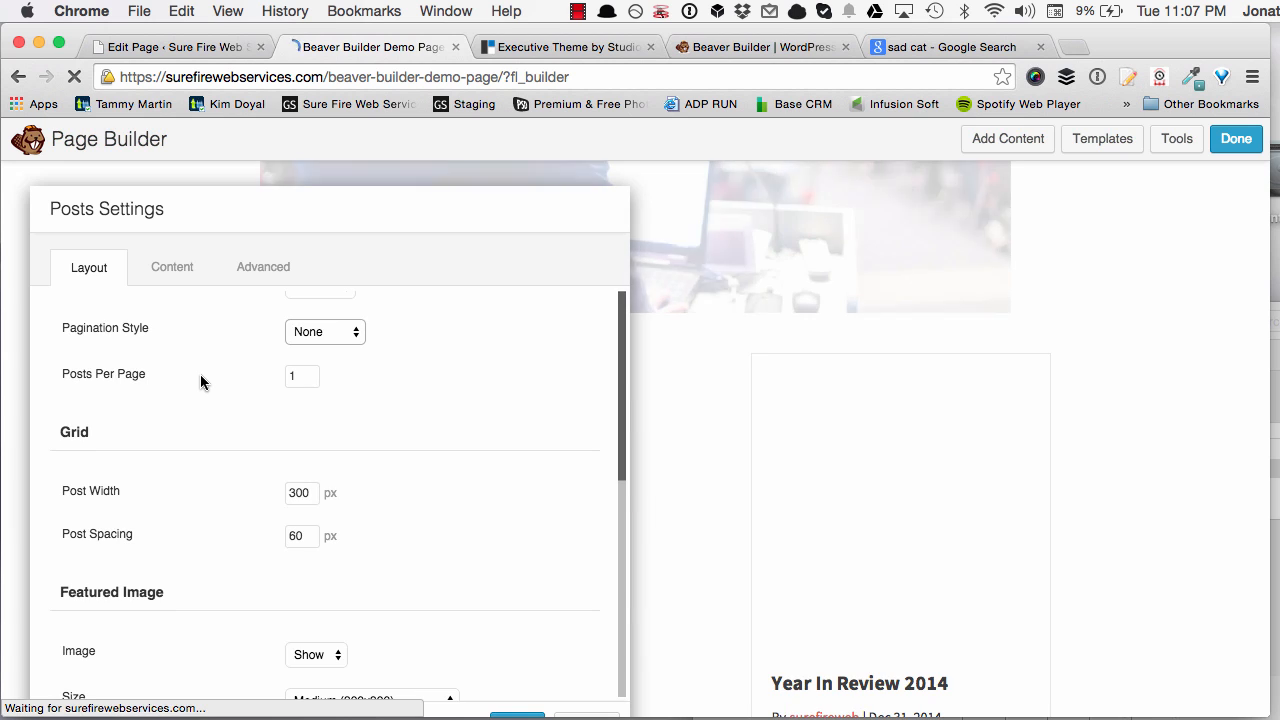
{"action": "scroll", "coordinate": [201, 380], "scroll_direction": "down", "scroll_amount": 3}
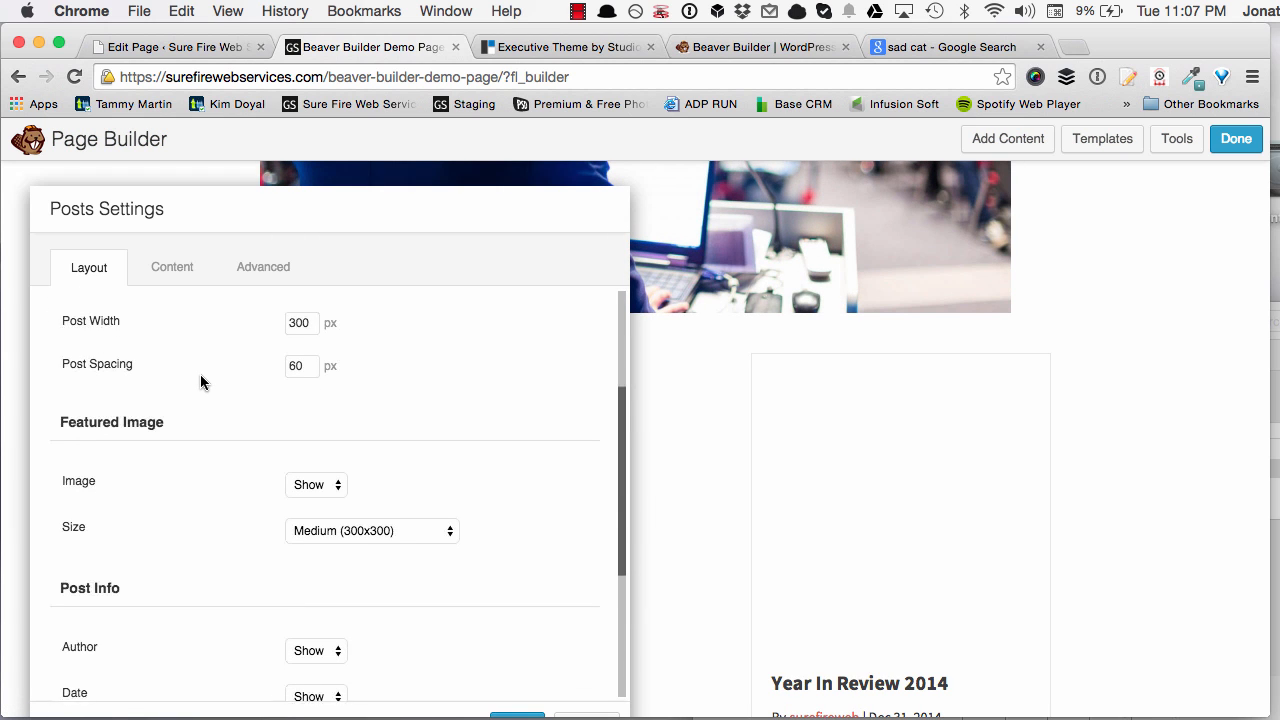
{"action": "scroll", "coordinate": [201, 381], "scroll_direction": "down", "scroll_amount": 4}
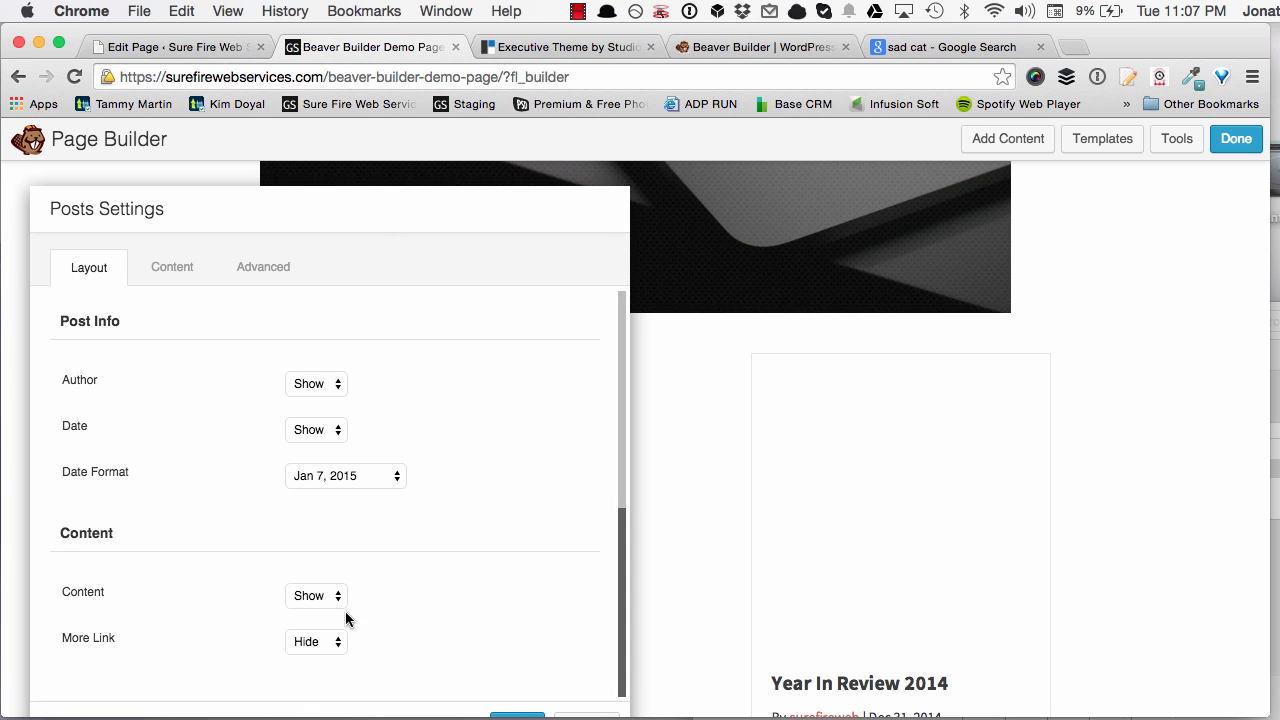
{"action": "left_click", "coordinate": [318, 641]}
{"action": "left_click", "coordinate": [306, 621]}
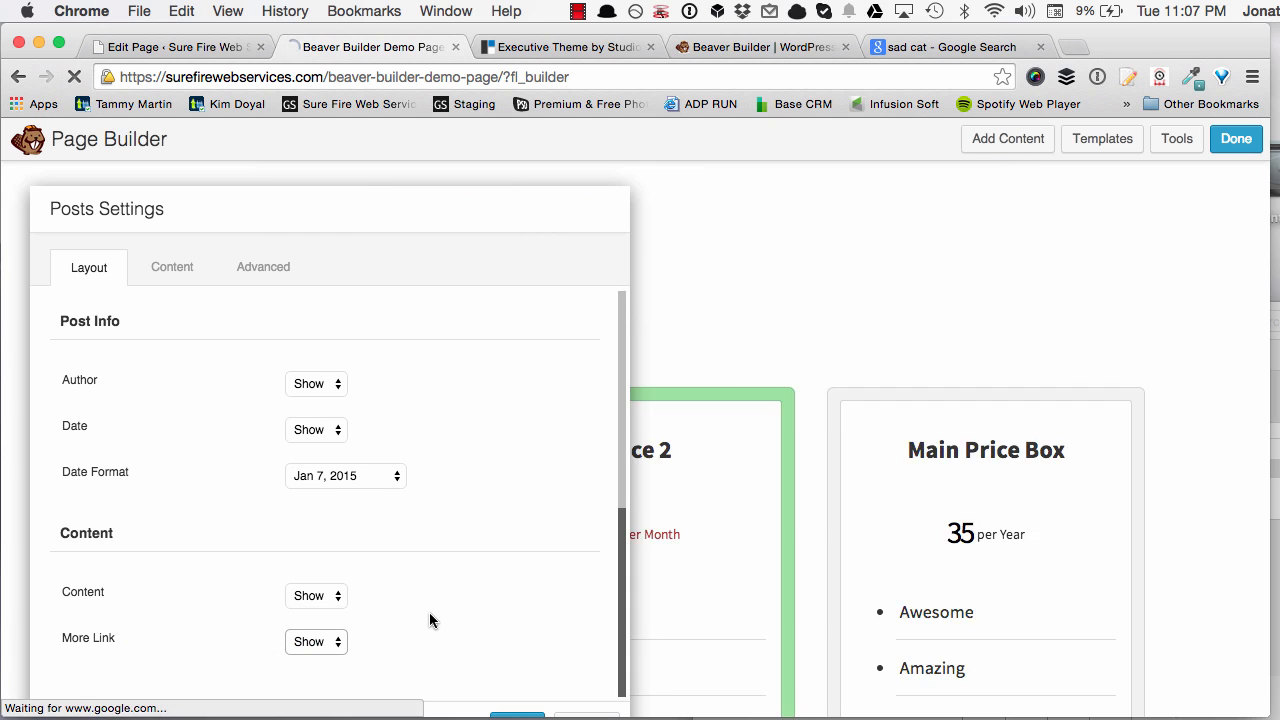
Examine the remaining layout settings and the Posts module's content options for post type, ordering and filters
{"action": "scroll", "coordinate": [430, 614], "scroll_direction": "up", "scroll_amount": 3}
{"action": "scroll", "coordinate": [323, 457], "scroll_direction": "up", "scroll_amount": 1}
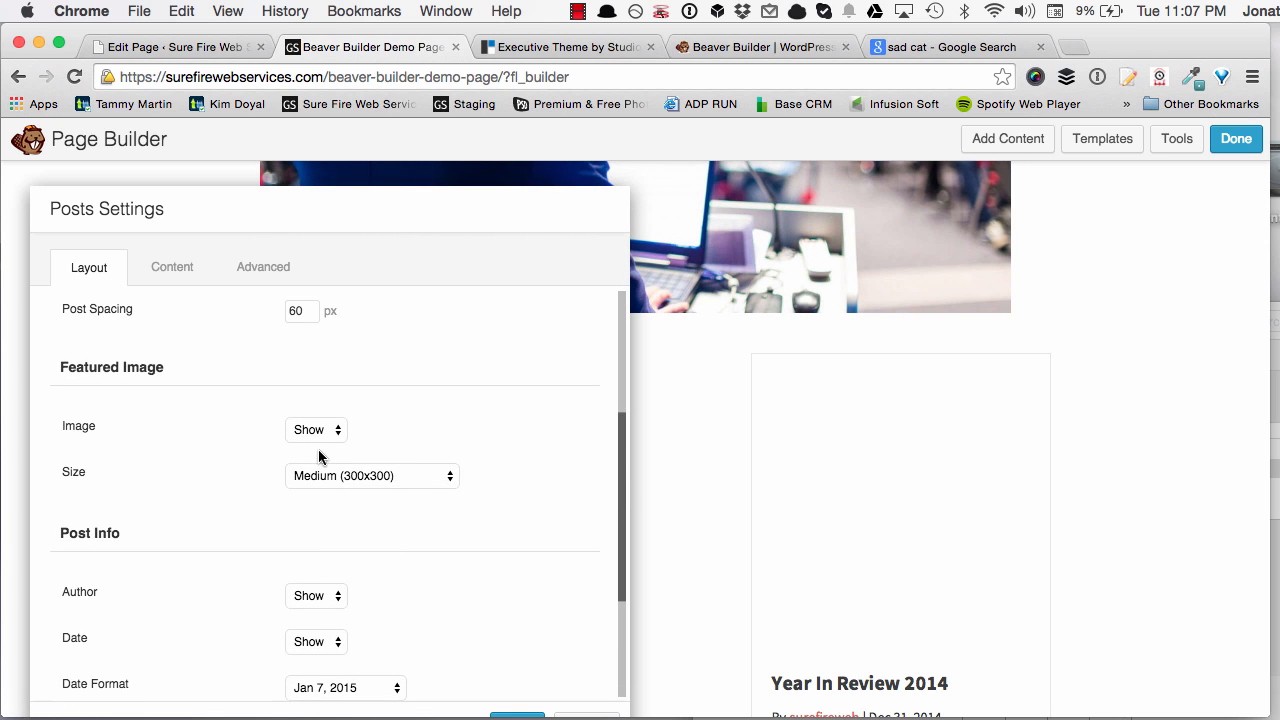
{"action": "scroll", "coordinate": [241, 455], "scroll_direction": "up", "scroll_amount": 3}
{"action": "scroll", "coordinate": [180, 433], "scroll_direction": "up", "scroll_amount": 3}
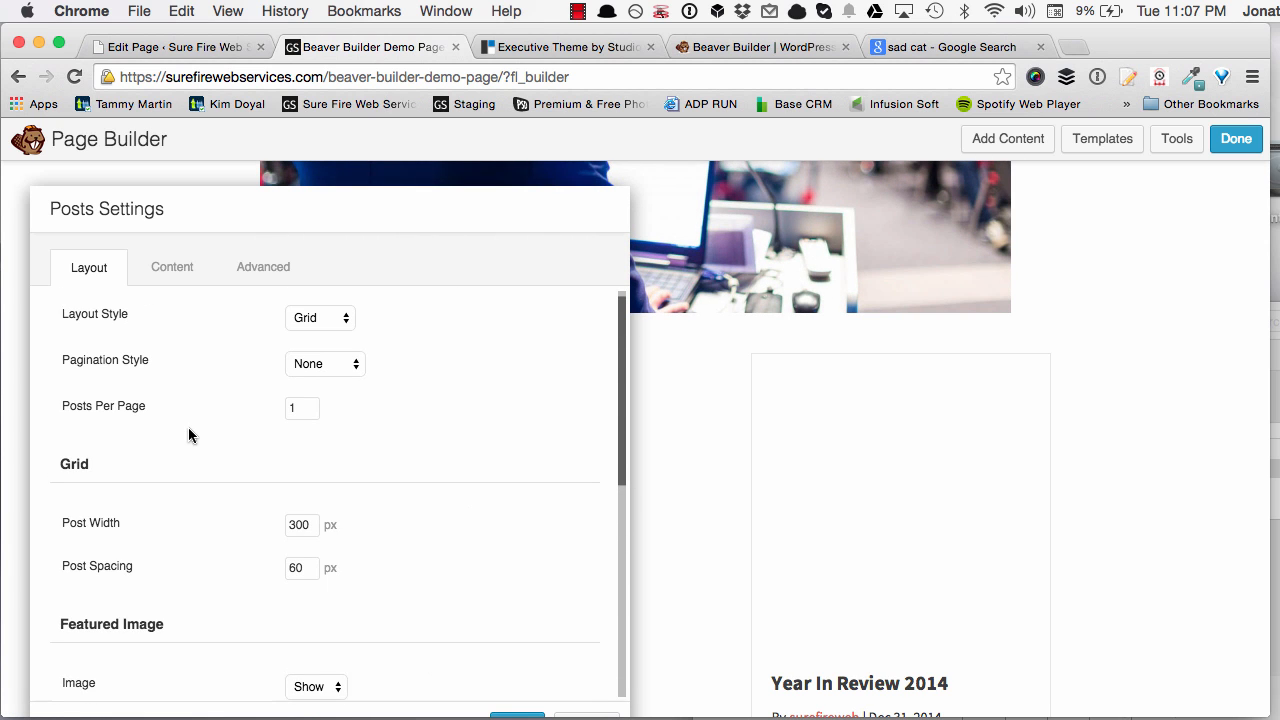
{"action": "left_click", "coordinate": [171, 264]}
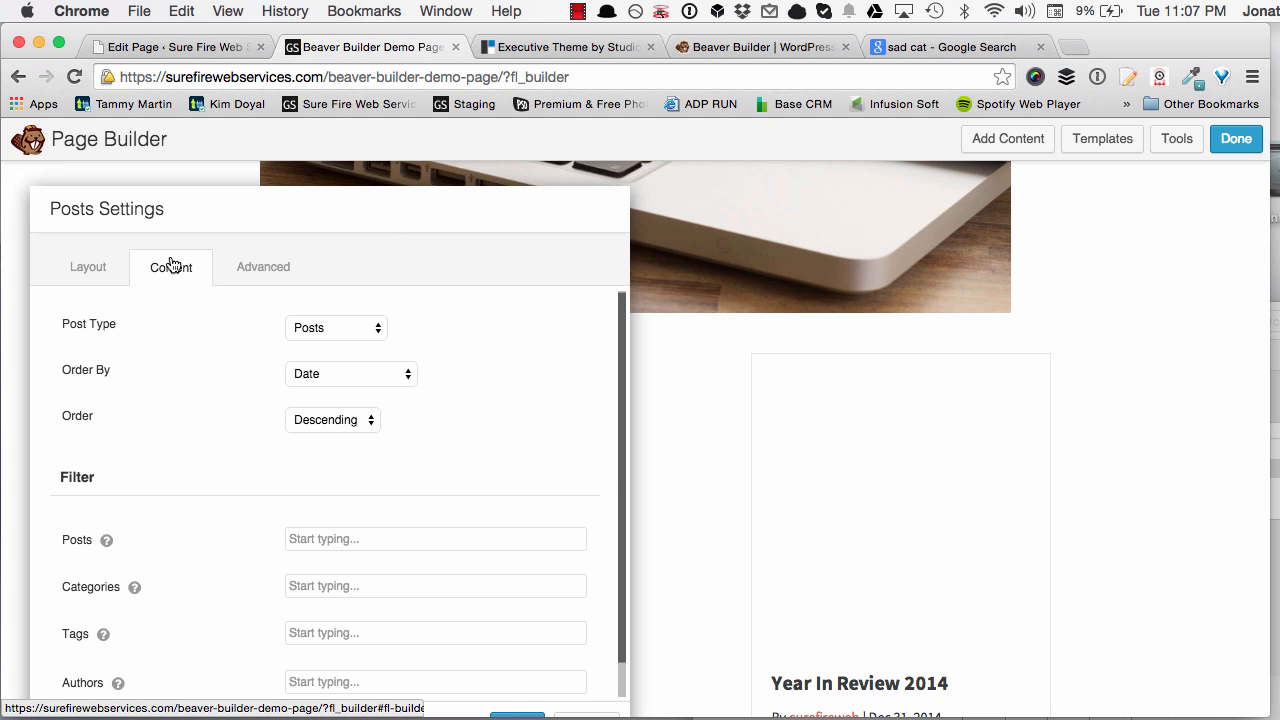
{"action": "left_click", "coordinate": [350, 330]}
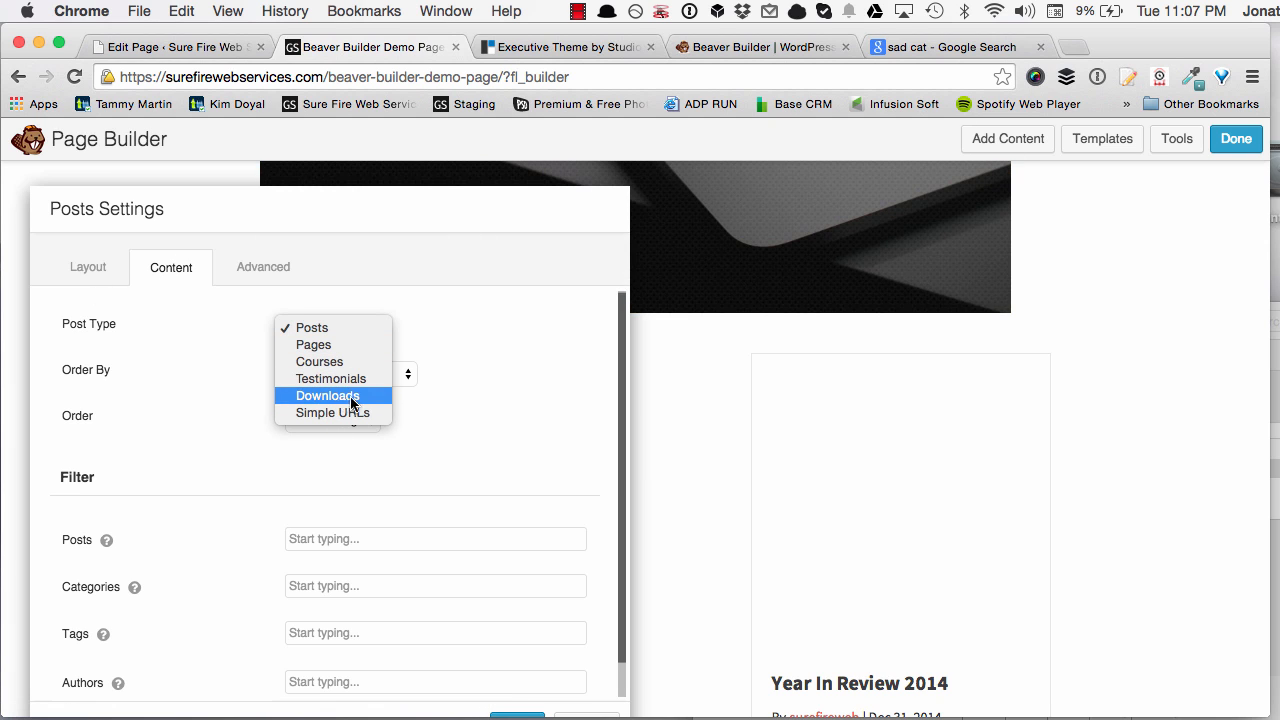
{"action": "left_click", "coordinate": [166, 349]}
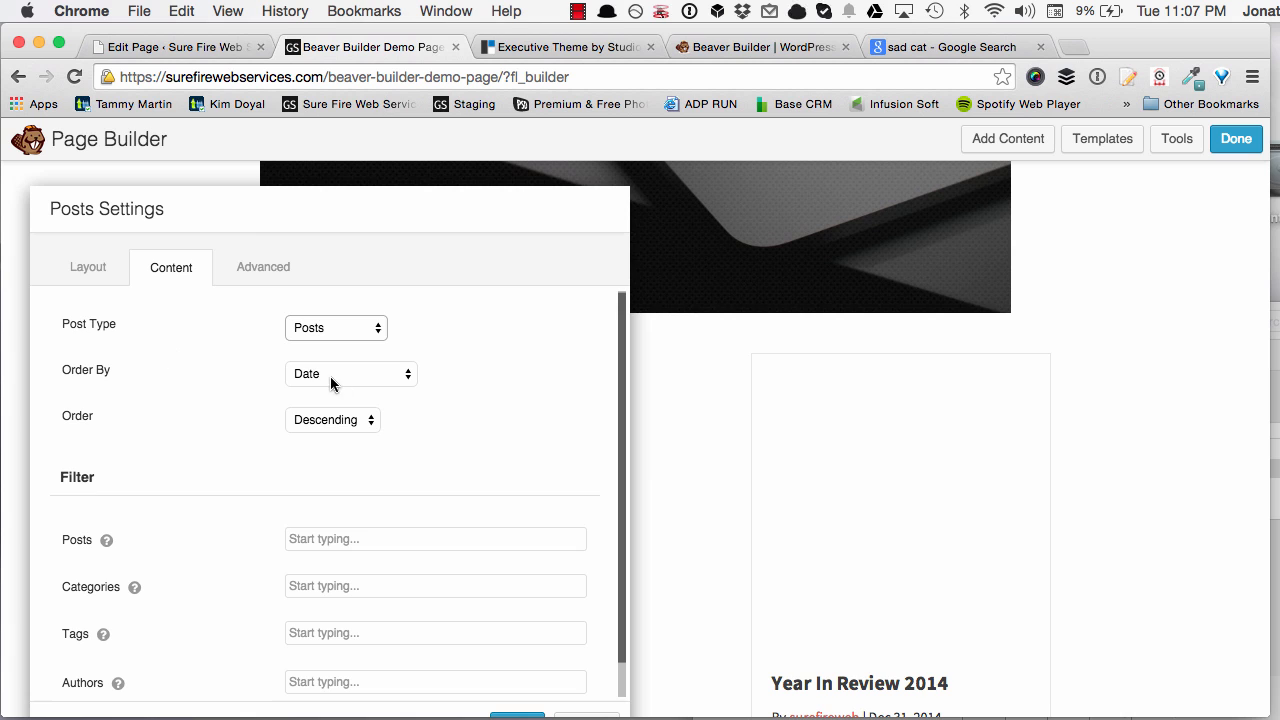
{"action": "scroll", "coordinate": [193, 395], "scroll_direction": "down", "scroll_amount": 2}
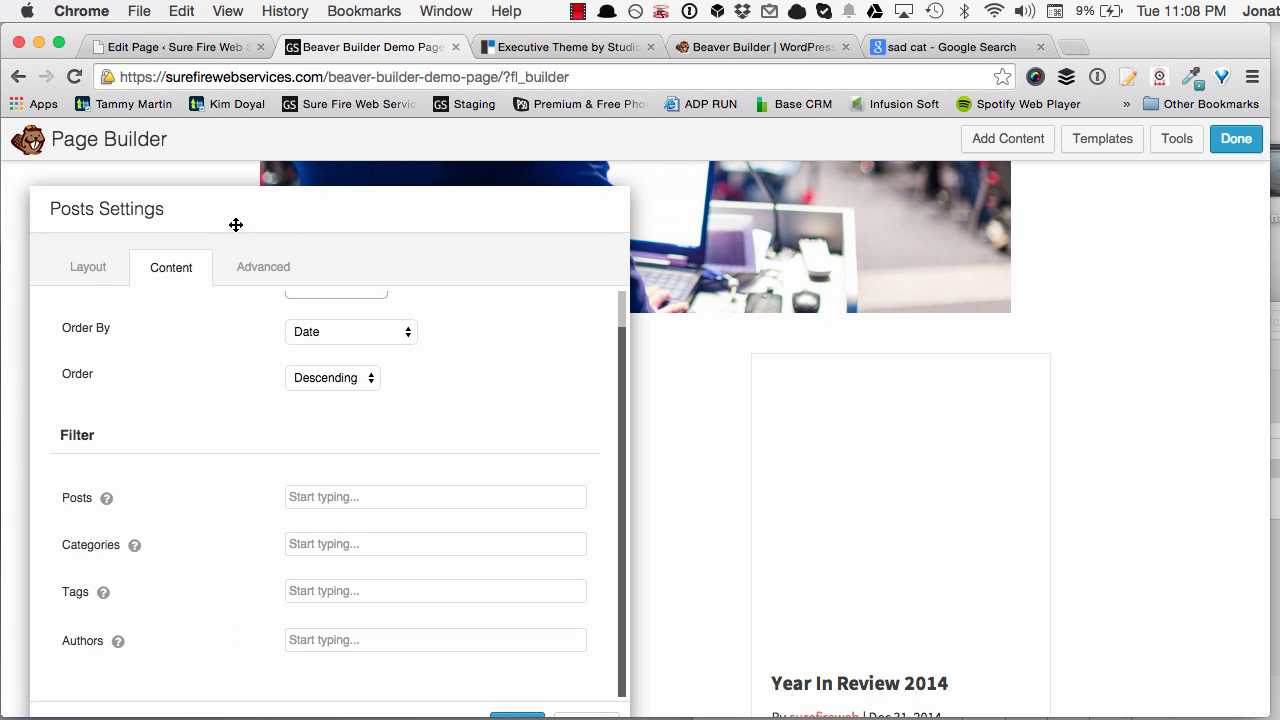
Reposition the Posts settings window and examine the advanced CSS class, display, margin and animation options
{"action": "left_click_drag", "start_coordinate": [217, 209], "coordinate": [351, 160]}
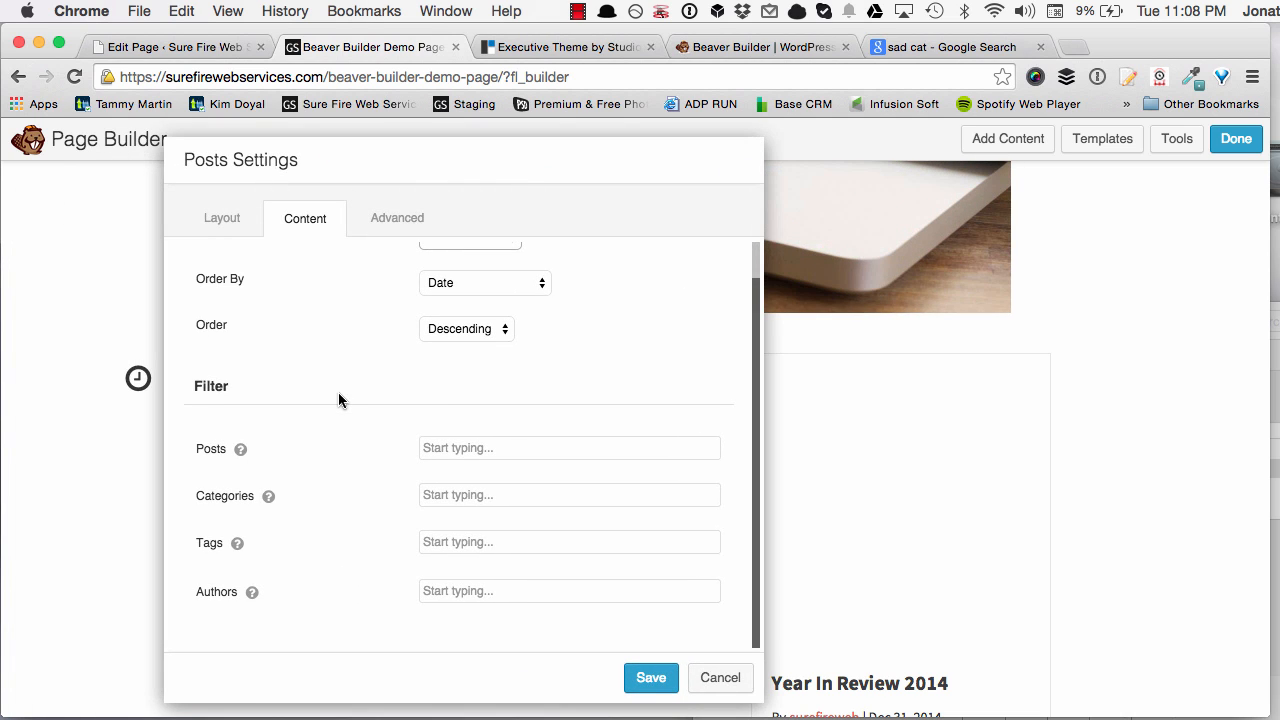
{"action": "scroll", "coordinate": [338, 392], "scroll_direction": "up", "scroll_amount": 1}
{"action": "left_click", "coordinate": [397, 217]}
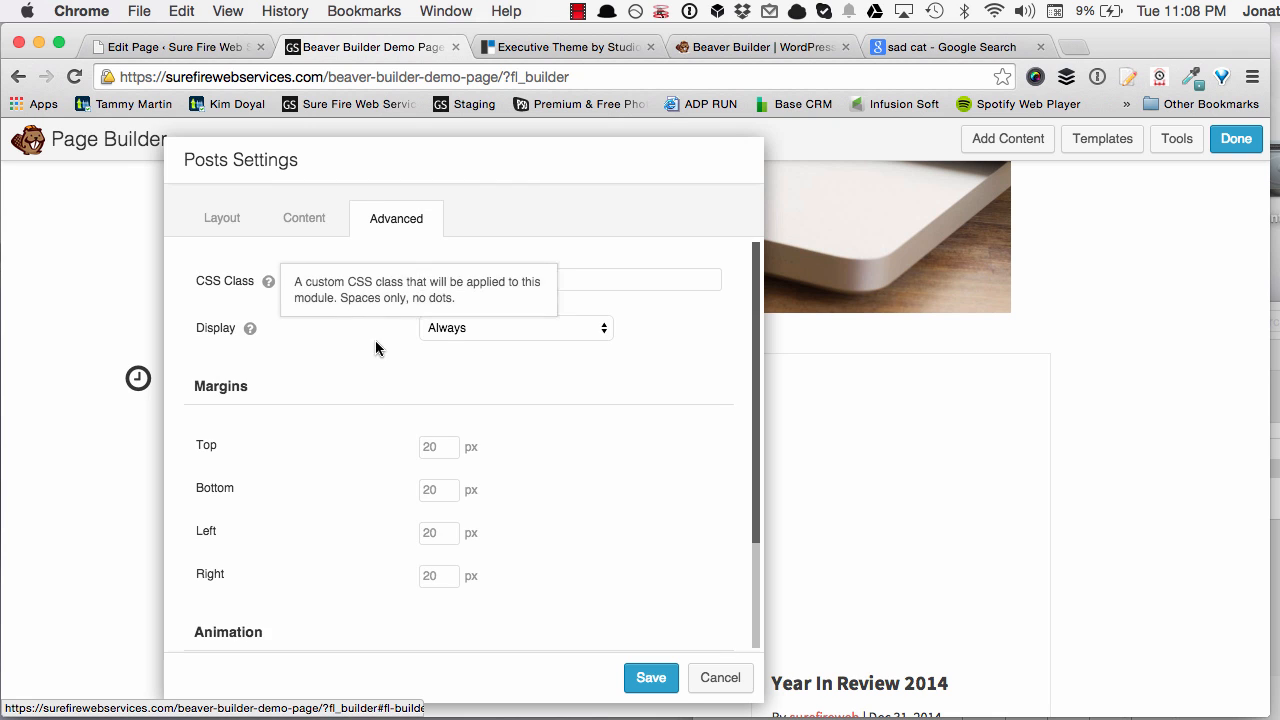
{"action": "scroll", "coordinate": [361, 395], "scroll_direction": "down", "scroll_amount": 3}
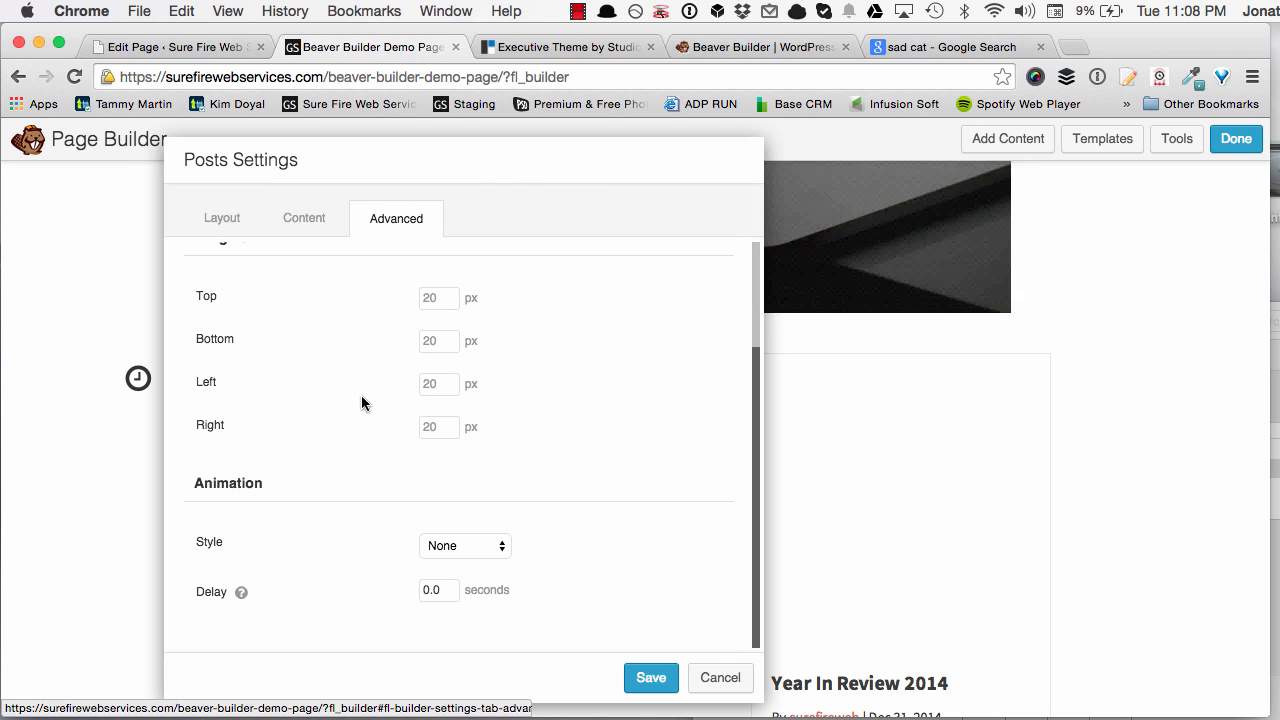
{"action": "scroll", "coordinate": [361, 395], "scroll_direction": "up", "scroll_amount": 3}
Save the Posts module settings and publish the page changes
{"action": "left_click", "coordinate": [640, 685]}
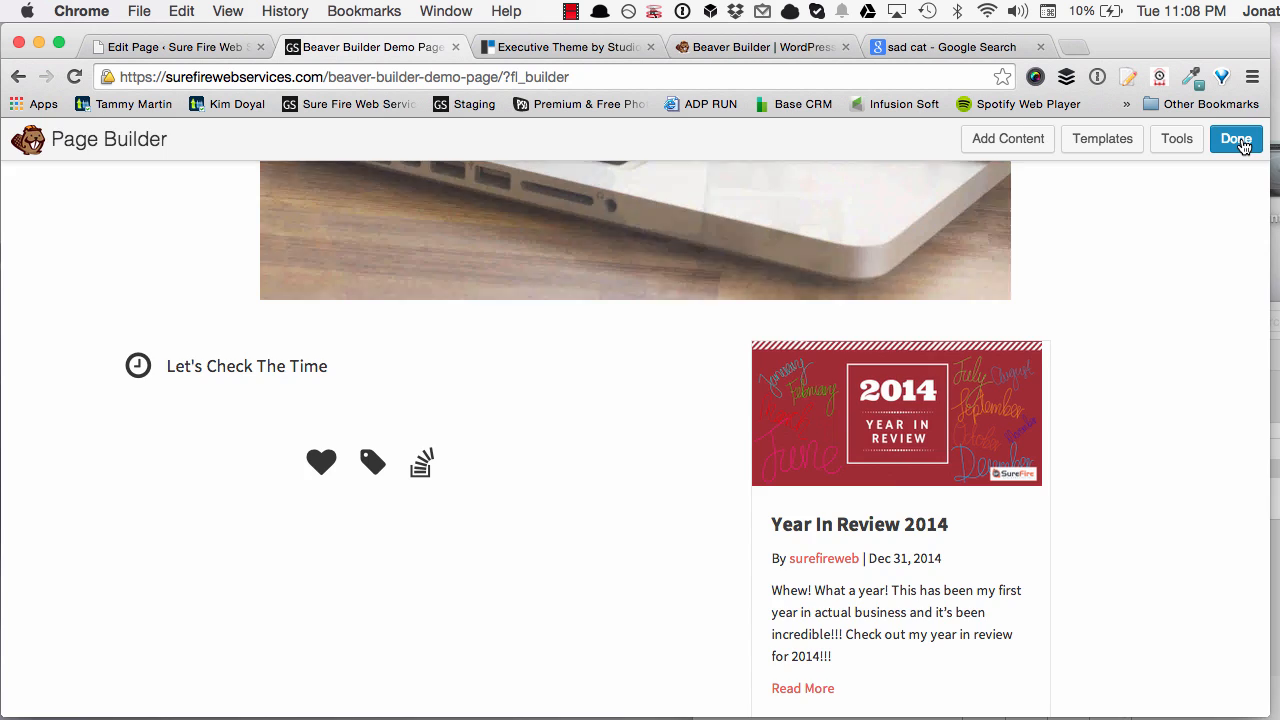
{"action": "left_click", "coordinate": [1238, 141]}
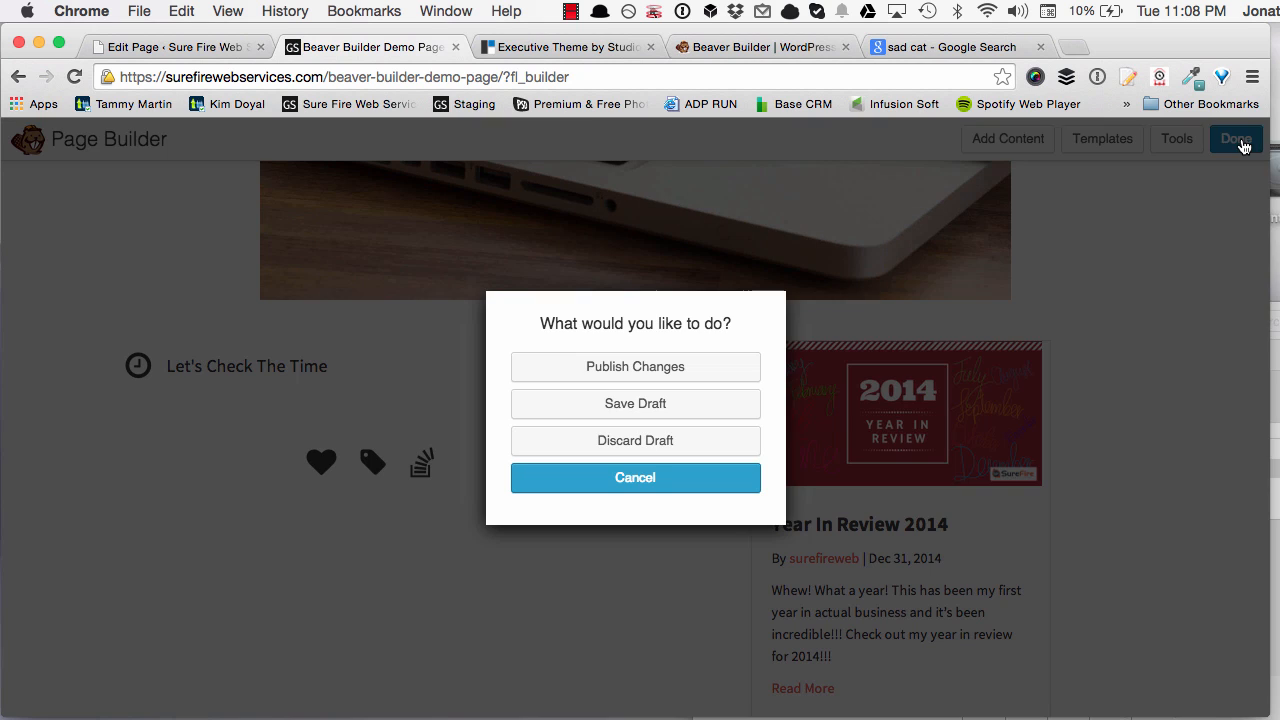
{"action": "left_click", "coordinate": [633, 367]}
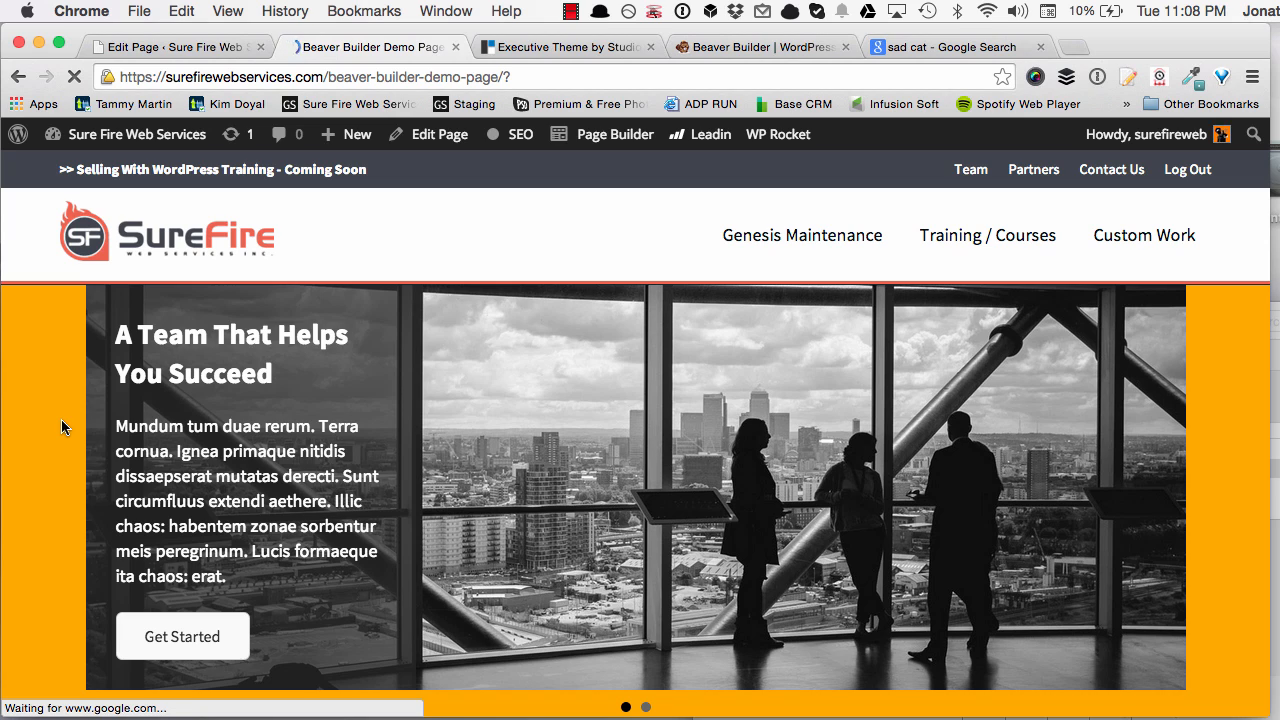
Review the published page from the header slider through the map, gallery and post to the price boxes
{"action": "scroll", "coordinate": [60, 368], "scroll_direction": "down", "scroll_amount": 3}
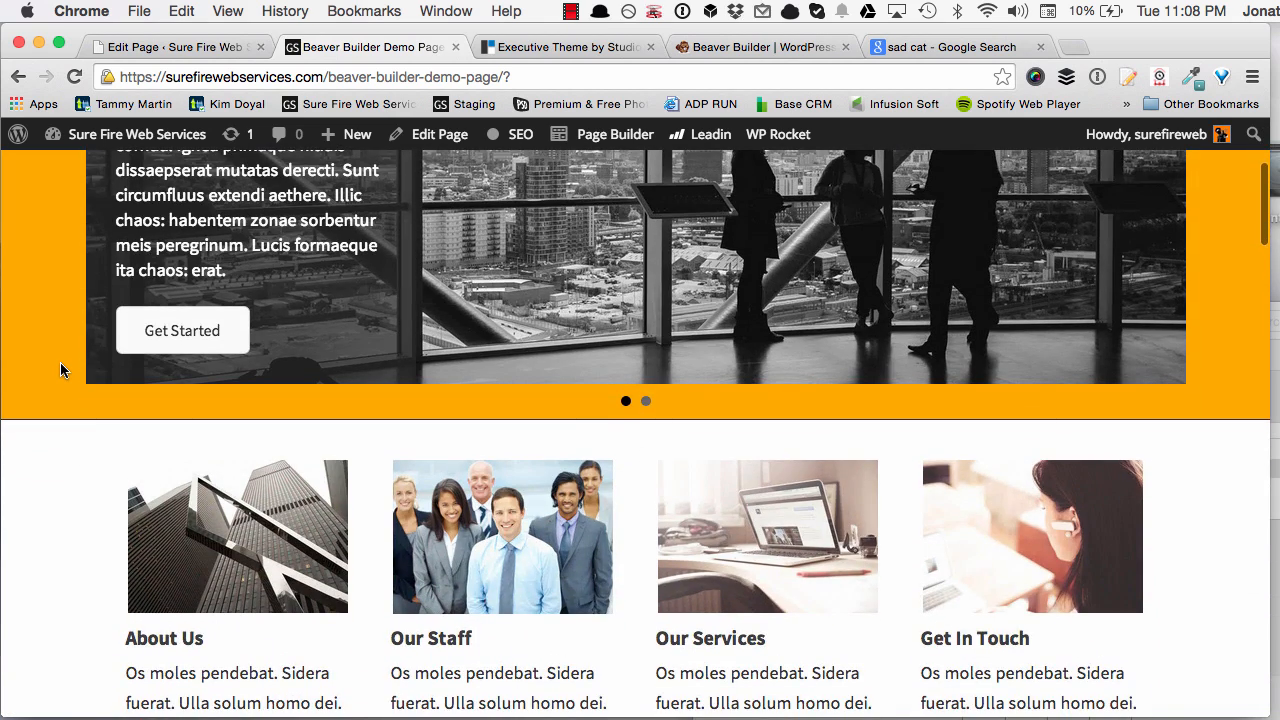
{"action": "scroll", "coordinate": [60, 368], "scroll_direction": "down", "scroll_amount": 5}
{"action": "scroll", "coordinate": [57, 354], "scroll_direction": "down", "scroll_amount": 3}
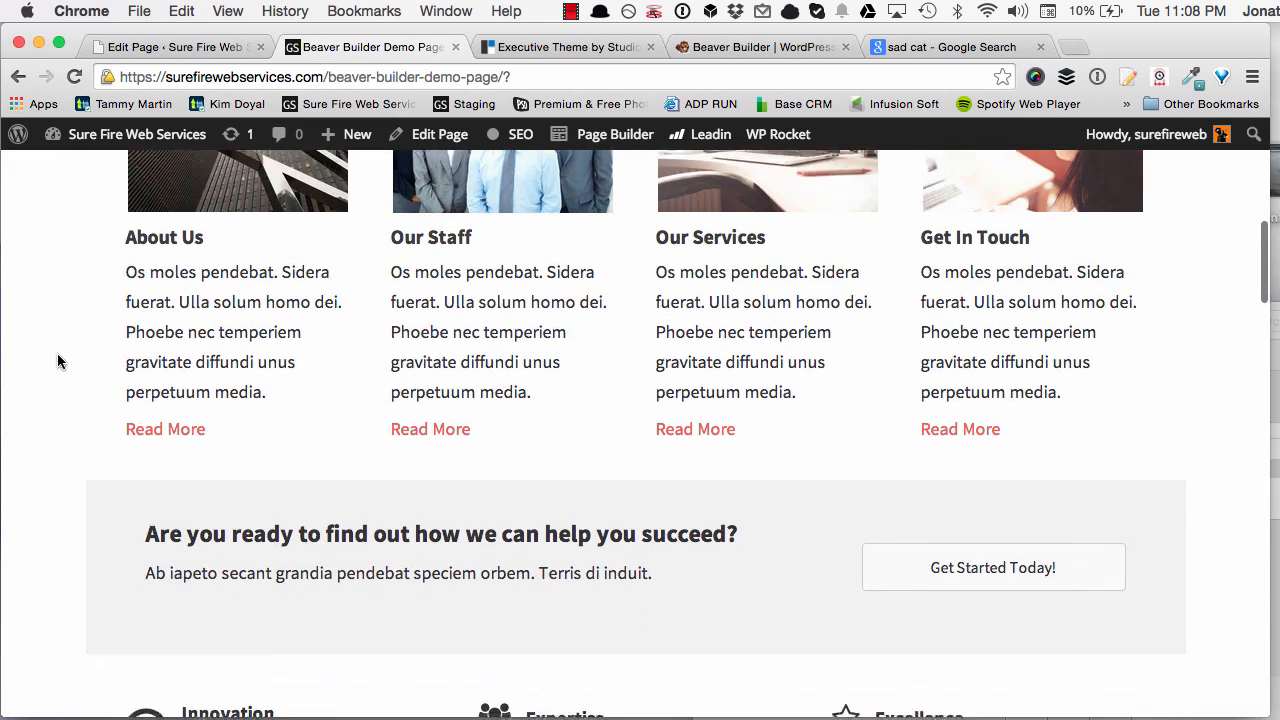
{"action": "scroll", "coordinate": [57, 354], "scroll_direction": "down", "scroll_amount": 4}
{"action": "scroll", "coordinate": [57, 354], "scroll_direction": "down", "scroll_amount": 1}
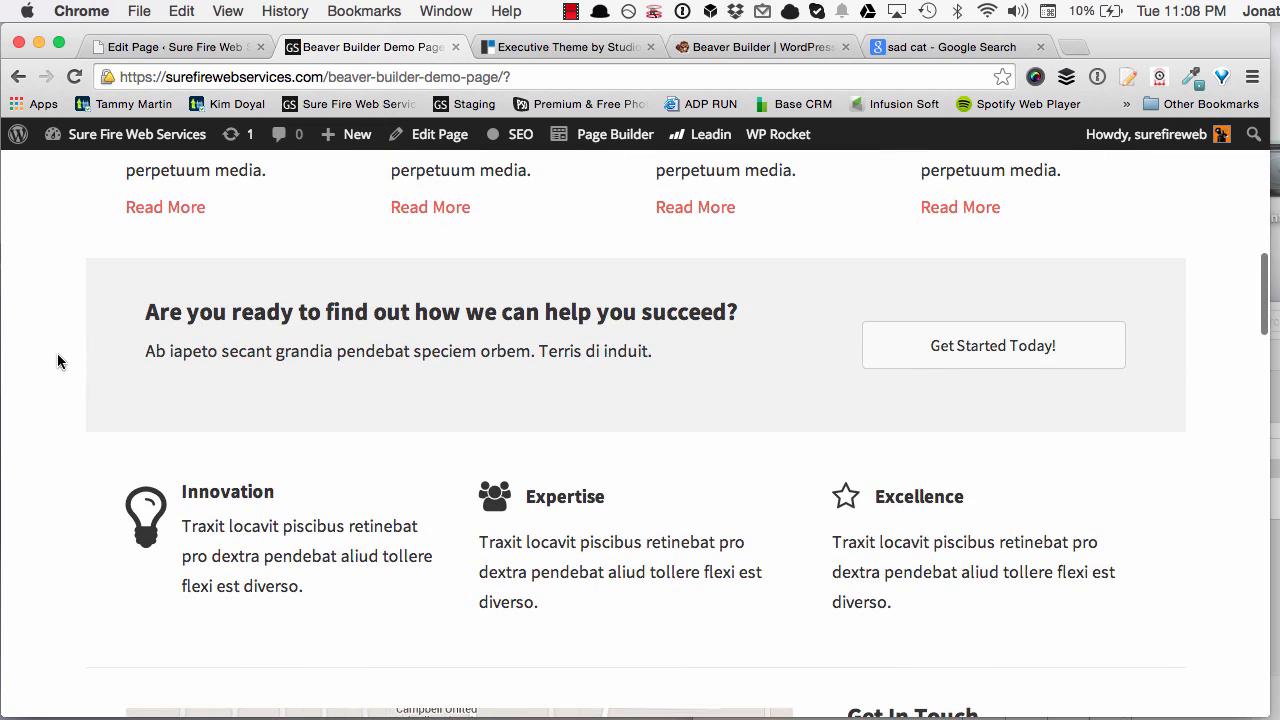
{"action": "scroll", "coordinate": [57, 354], "scroll_direction": "down", "scroll_amount": 5}
{"action": "scroll", "coordinate": [57, 361], "scroll_direction": "down", "scroll_amount": 10}
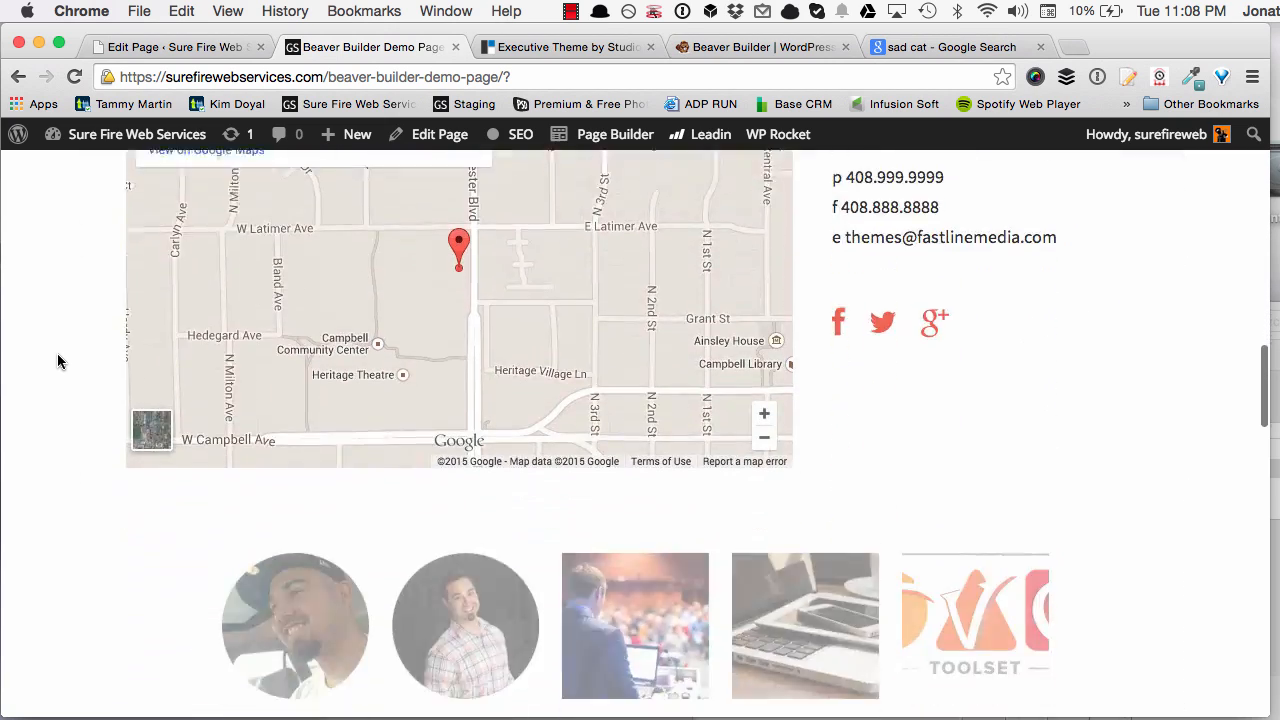
{"action": "scroll", "coordinate": [71, 352], "scroll_direction": "down", "scroll_amount": 8}
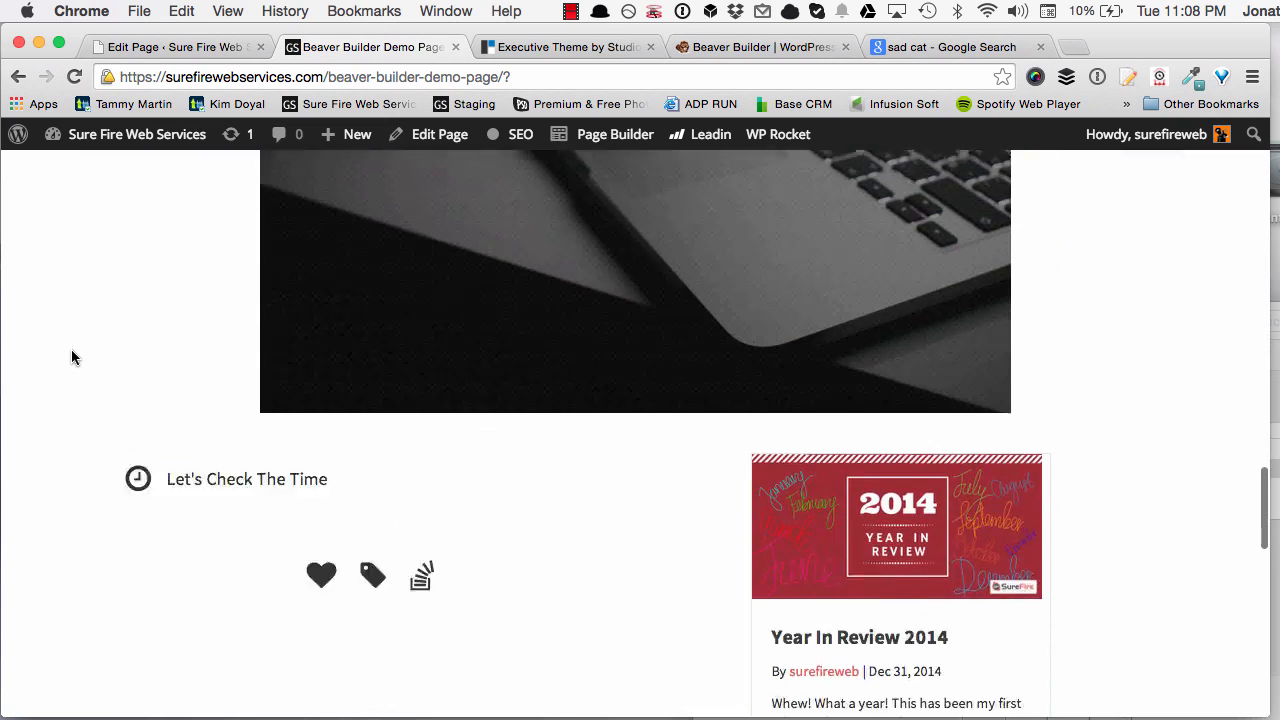
{"action": "scroll", "coordinate": [71, 357], "scroll_direction": "down", "scroll_amount": 10}
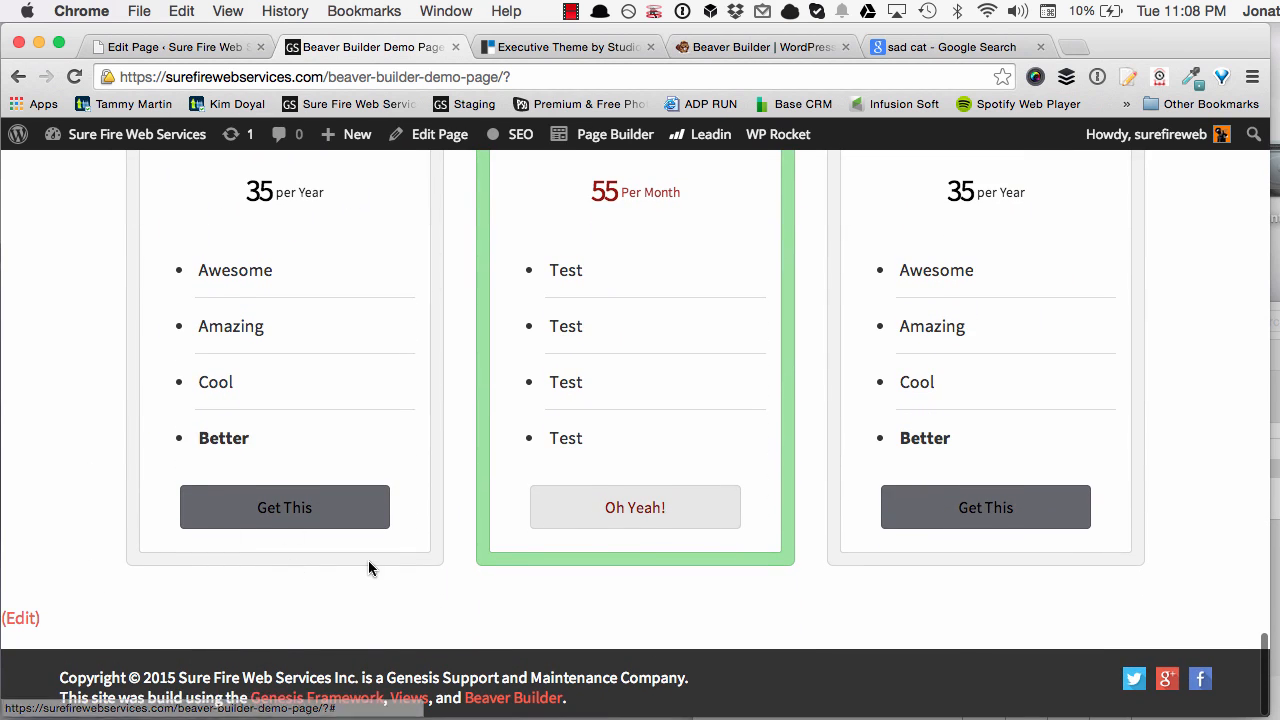
Return to the start of the published page and look over the hero slider and the four image columns
{"action": "scroll", "coordinate": [368, 560], "scroll_direction": "up", "scroll_amount": 10}
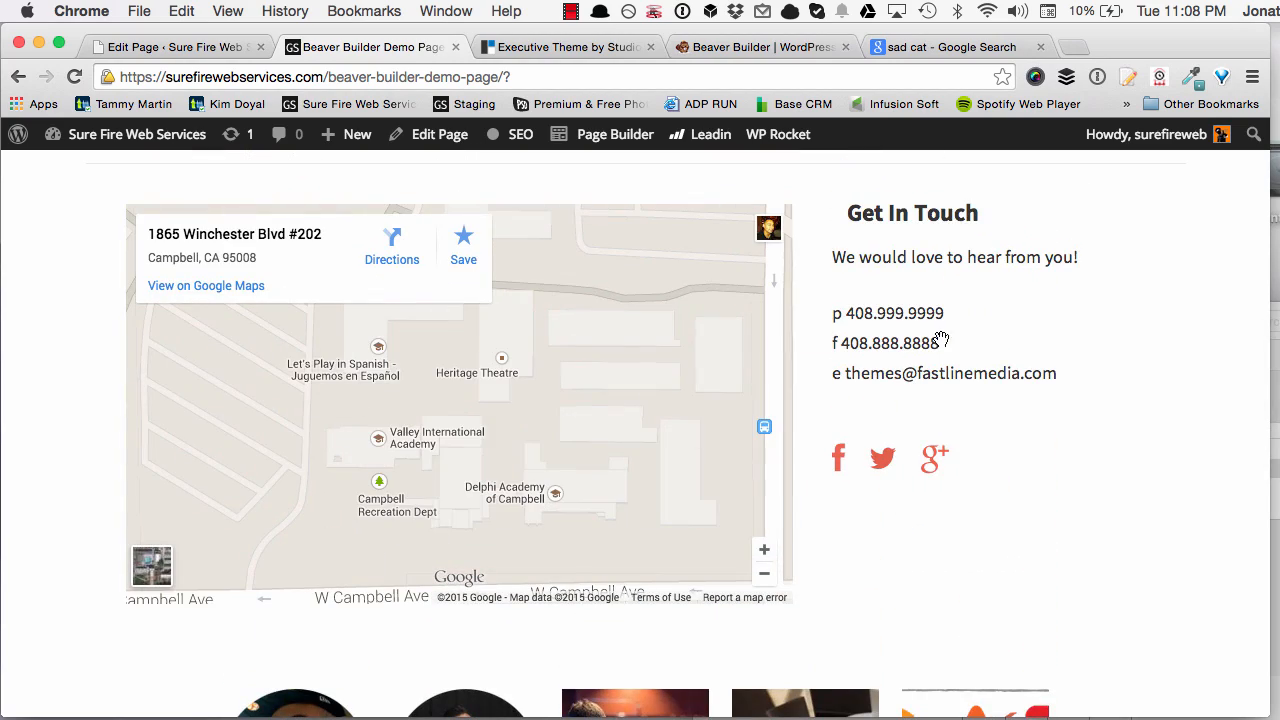
{"action": "scroll", "coordinate": [1012, 507], "scroll_direction": "up", "scroll_amount": 10}
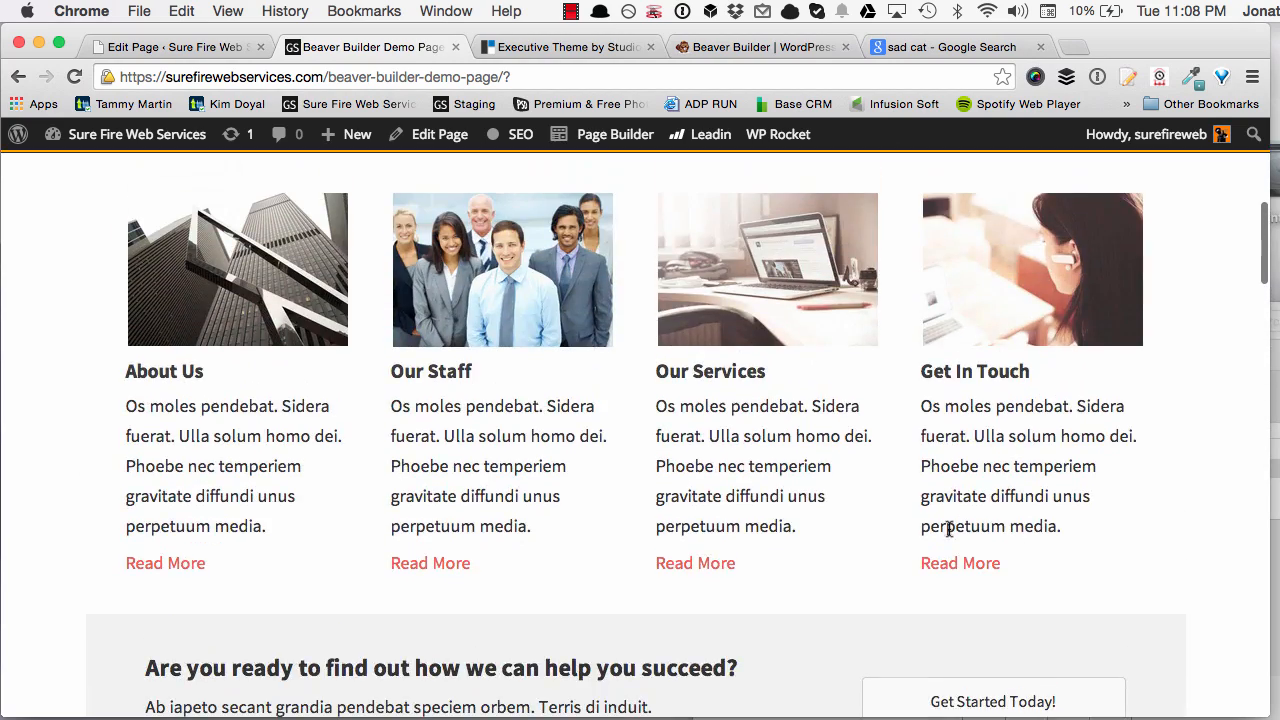
{"action": "scroll", "coordinate": [902, 526], "scroll_direction": "up", "scroll_amount": 10}
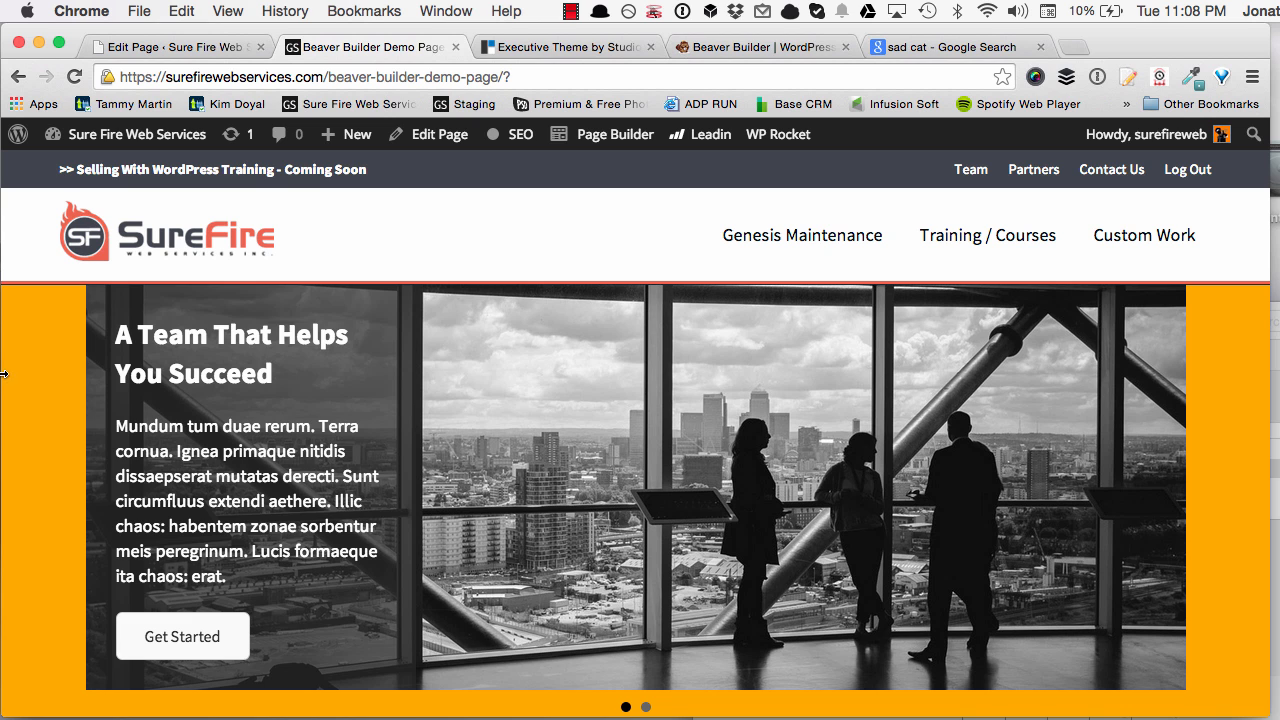
{"action": "scroll", "coordinate": [517, 273], "scroll_direction": "down", "scroll_amount": 3}
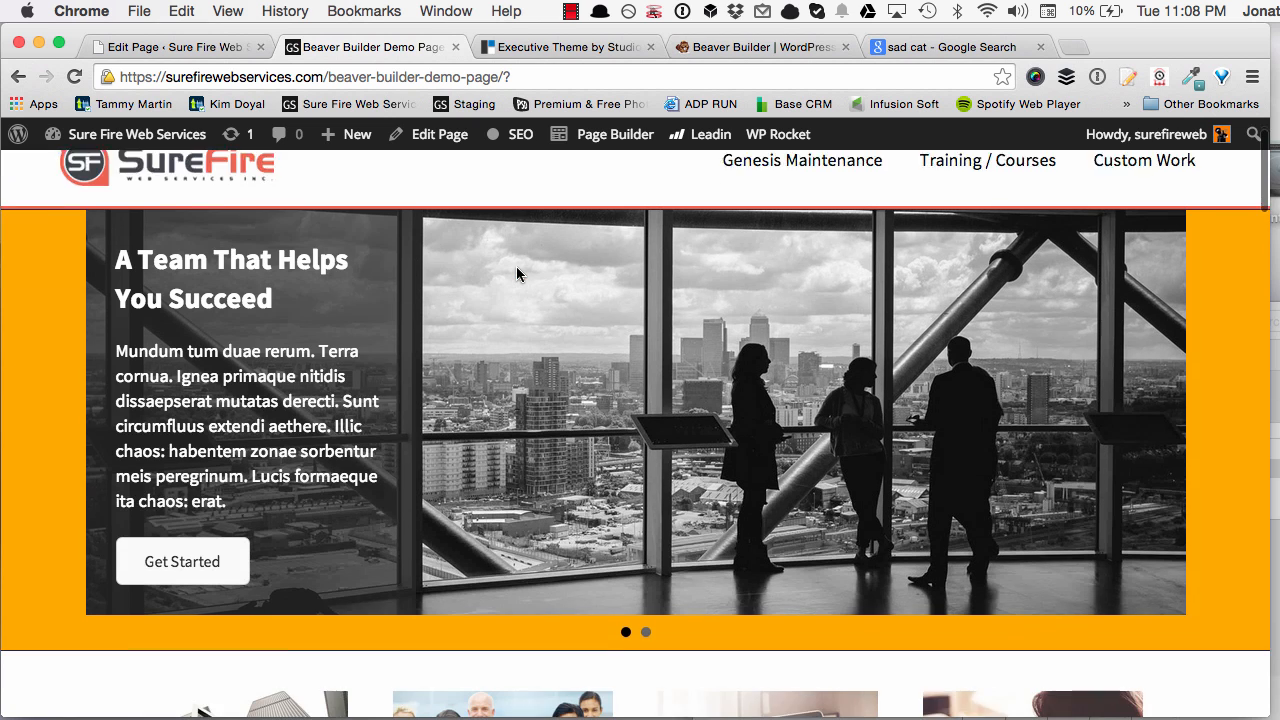
{"action": "scroll", "coordinate": [177, 354], "scroll_direction": "down", "scroll_amount": 3}
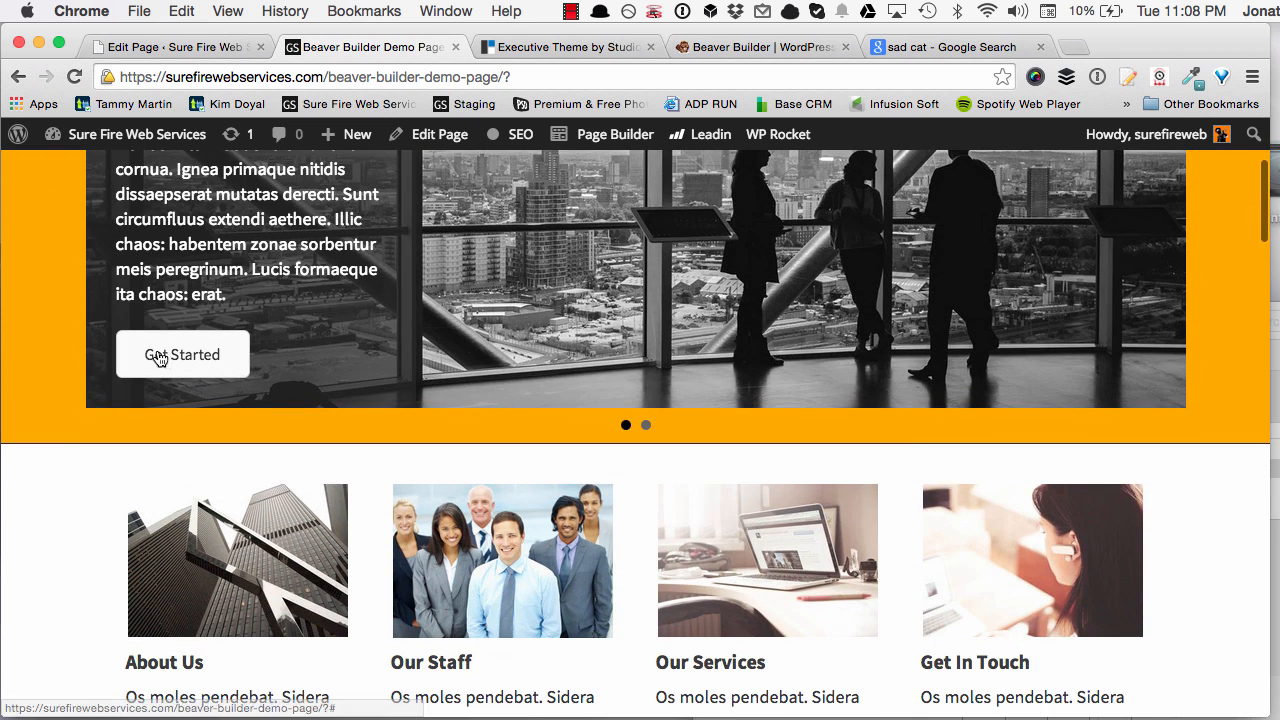
{"action": "scroll", "coordinate": [65, 400], "scroll_direction": "down", "scroll_amount": 4}
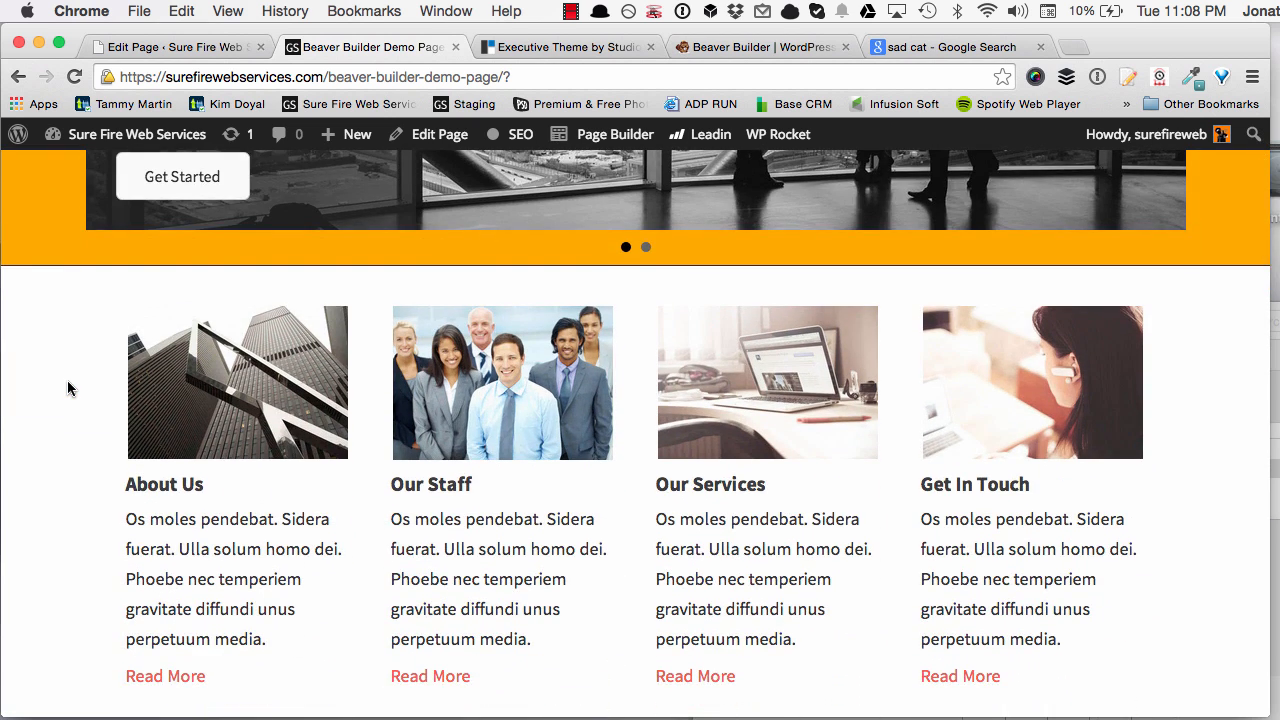